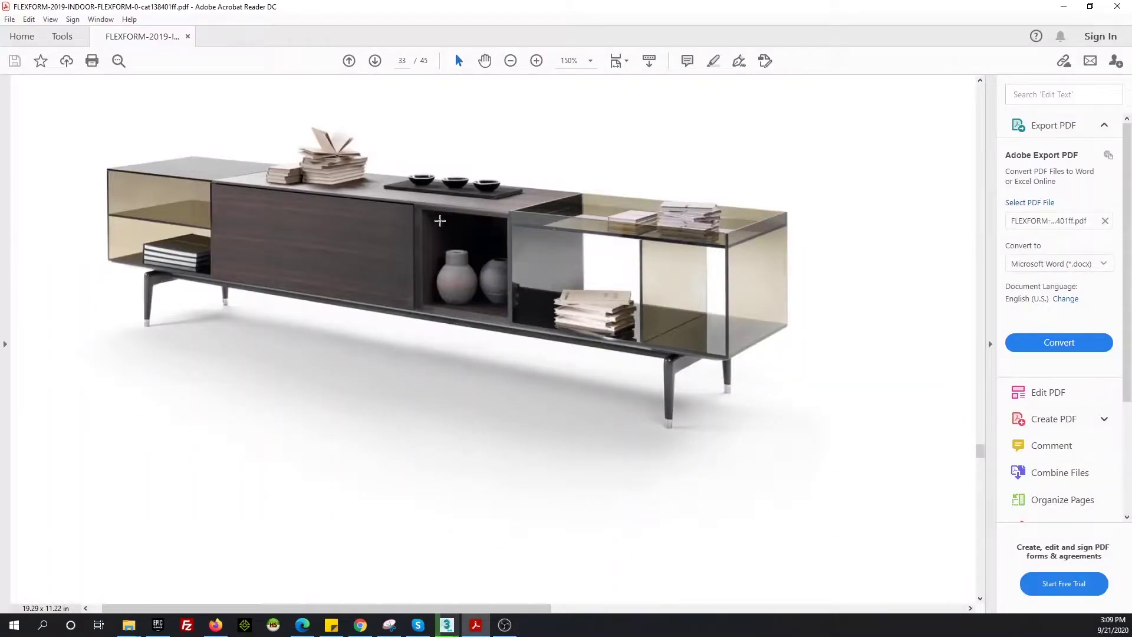
# Scroll the Flexform catalogue to page 34's 280 × 52 cm Jeremy sideboard drawings (25468/25469)
pyautogui.scroll(-5, 440, 220)
pyautogui.scroll(-5, 439, 220)
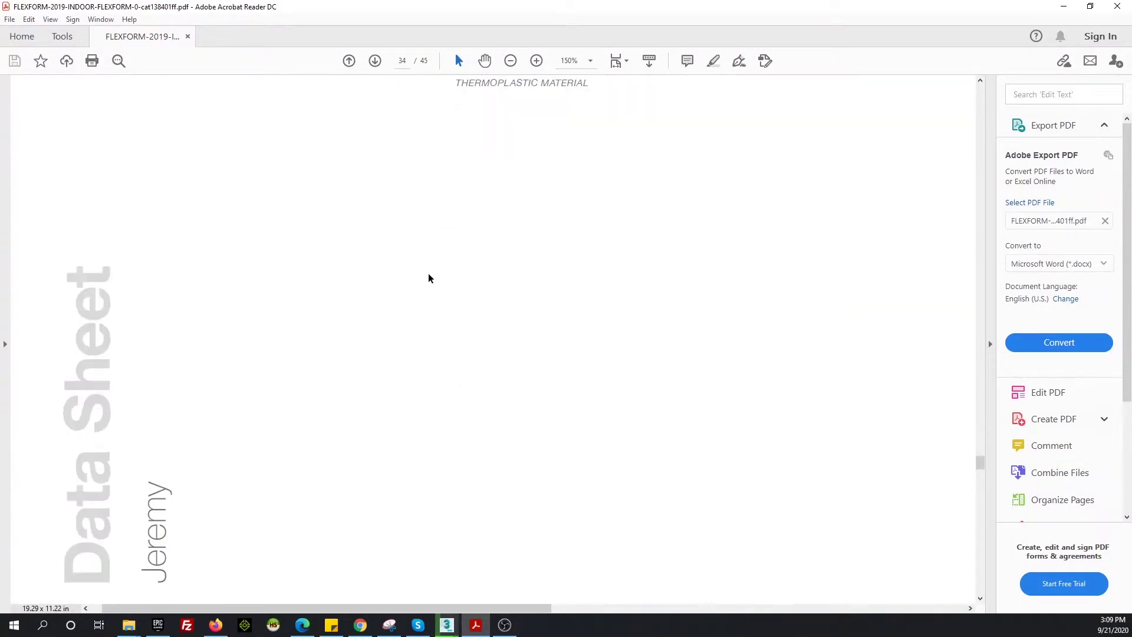
pyautogui.scroll(-5, 430, 278)
pyautogui.scroll(-3, 530, 306)
pyautogui.scroll(-2, 566, 329)
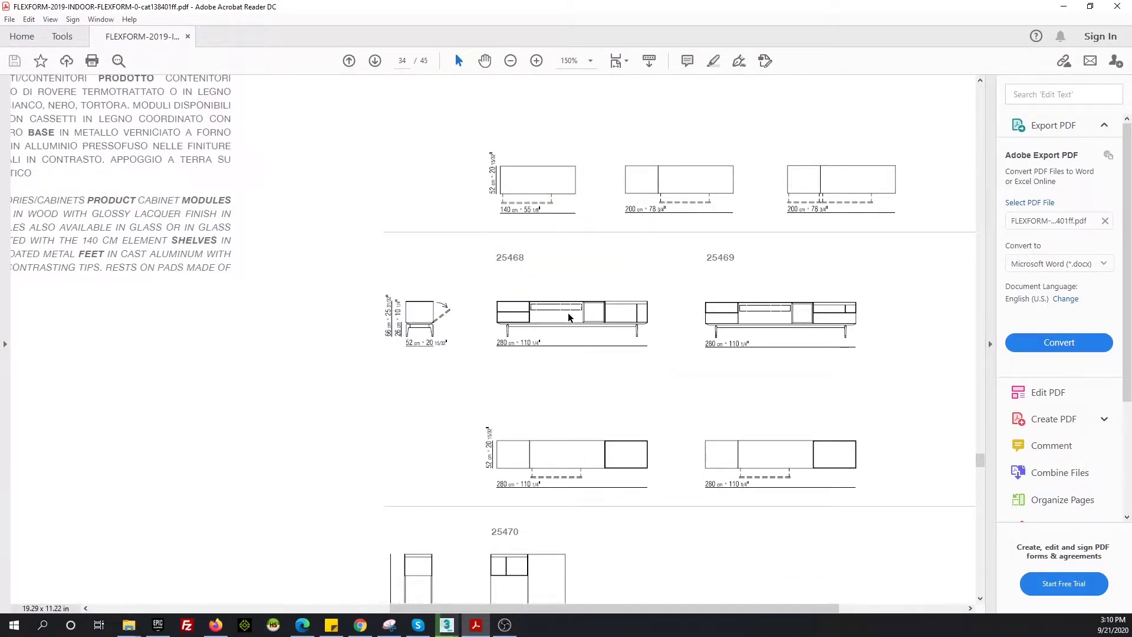
pyautogui.scroll(-1, 568, 317)
pyautogui.scroll(-2, 568, 317)
pyautogui.scroll(-3, 569, 317)
pyautogui.scroll(-5, 569, 317)
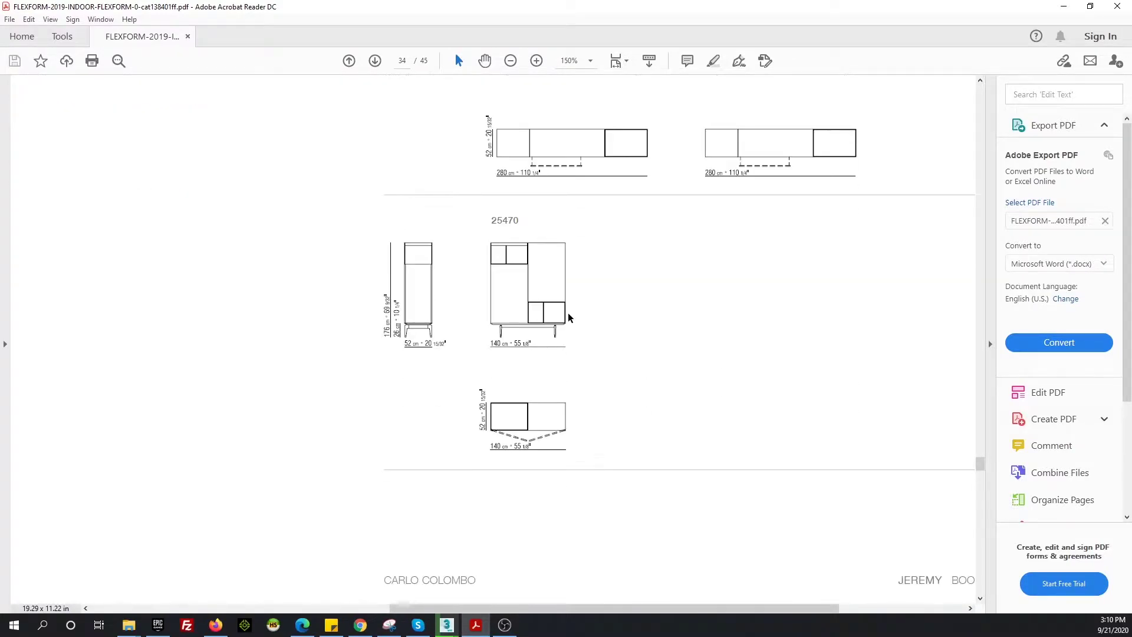
pyautogui.scroll(1, 569, 317)
pyautogui.scroll(4, 569, 317)
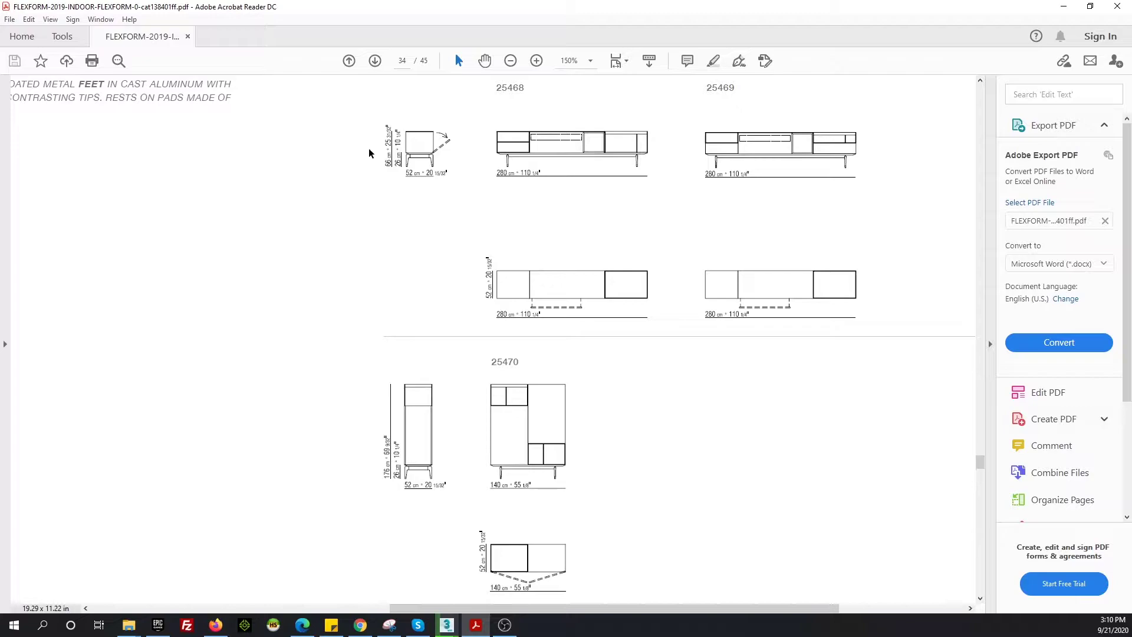
pyautogui.scroll(4, 399, 172)
pyautogui.scroll(1, 399, 173)
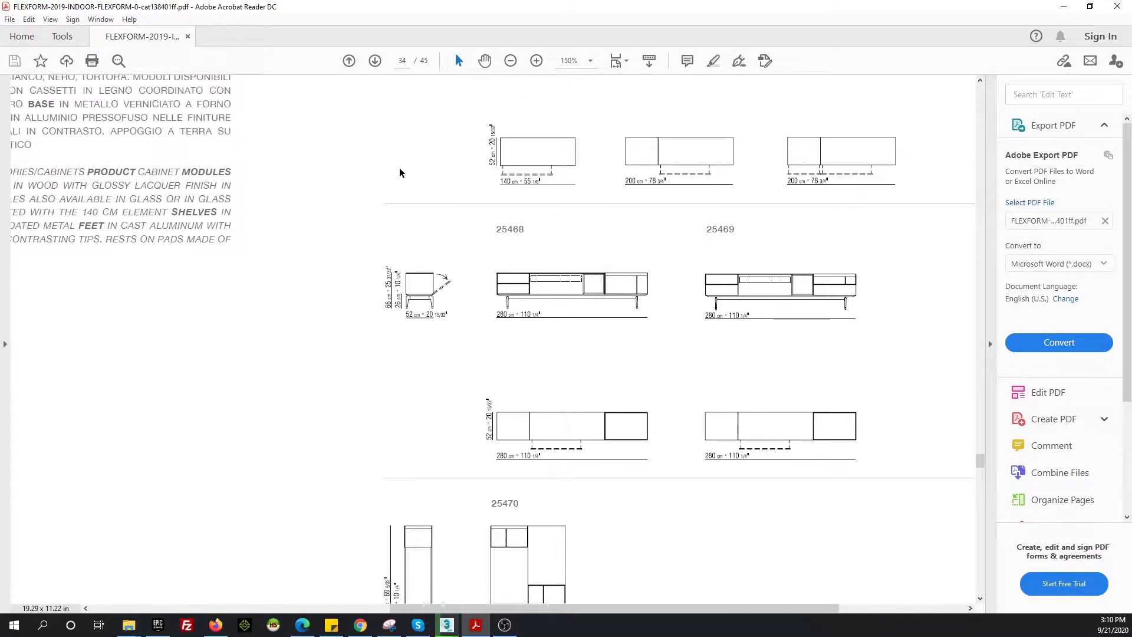
pyautogui.scroll(-3, 524, 226)
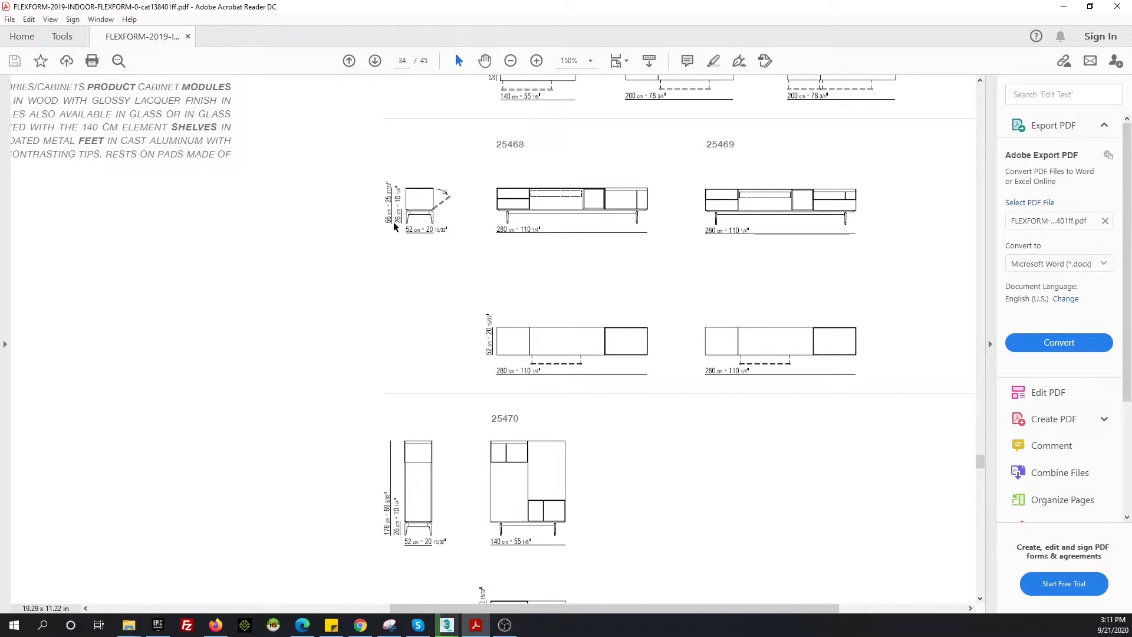
pyautogui.scroll(1, 334, 241)
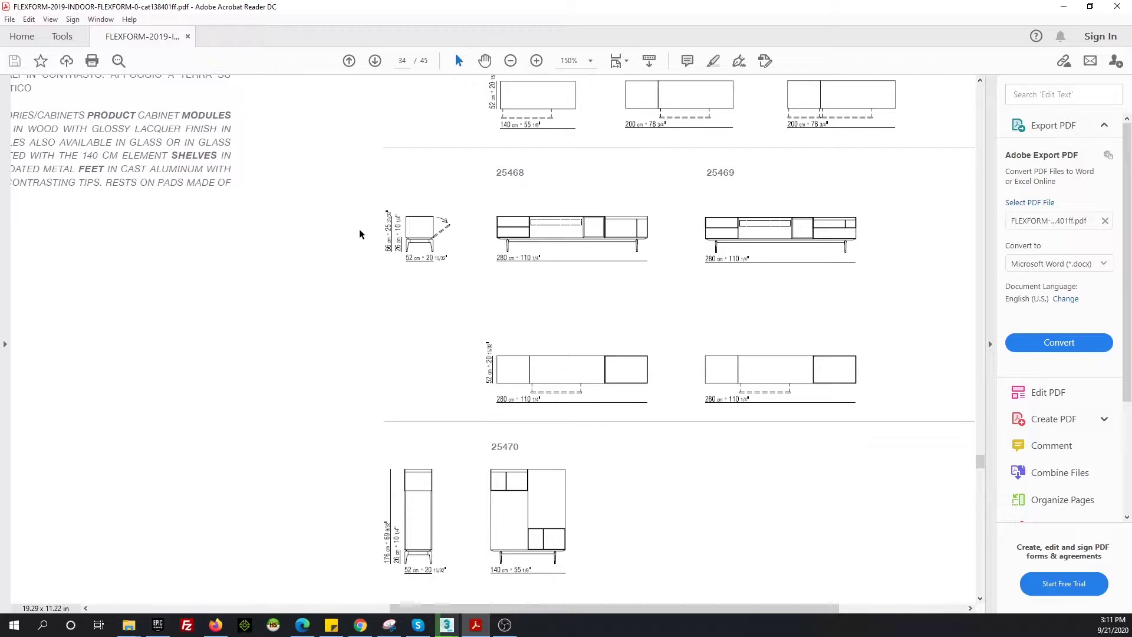
pyautogui.scroll(1, 404, 262)
pyautogui.moveTo(446, 625)
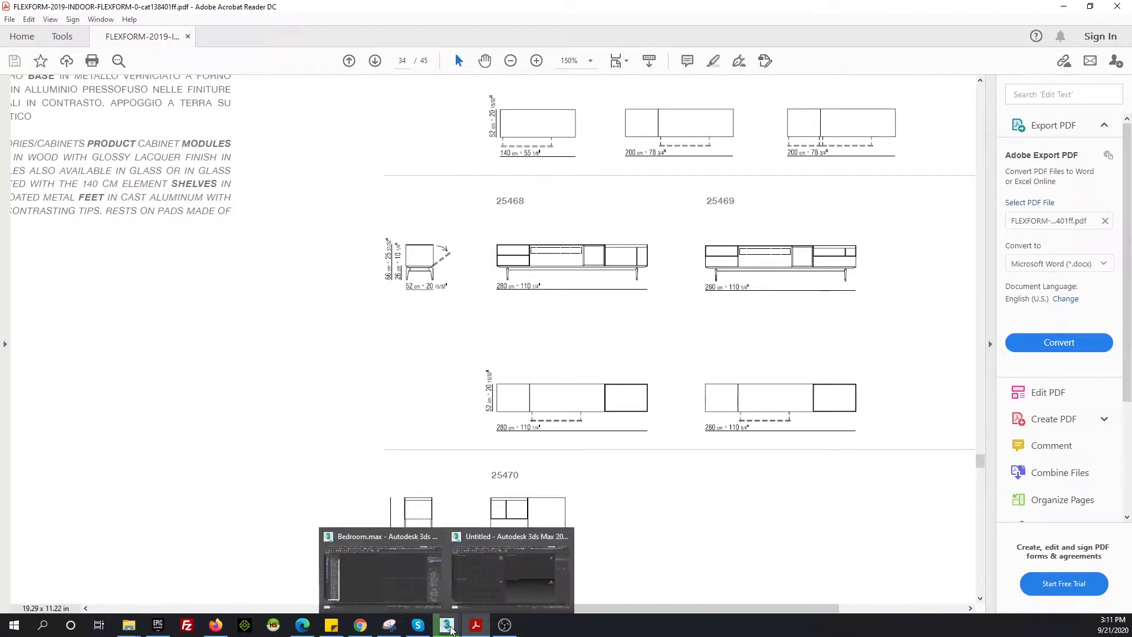
# Create a 280 × 52 × 26 cm box in the perspective view
pyautogui.click(519, 557)
pyautogui.click(1001, 123)
pyautogui.click(1036, 186)
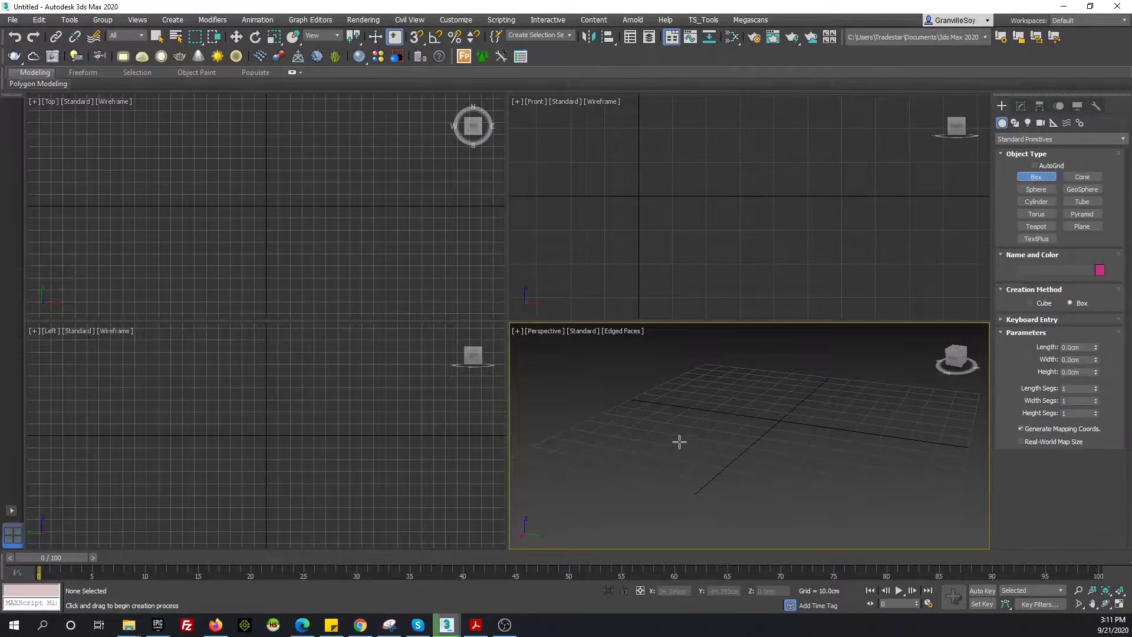
pyautogui.moveTo(629, 439); pyautogui.dragTo(832, 469)
pyautogui.click(832, 459)
pyautogui.click(1020, 105)
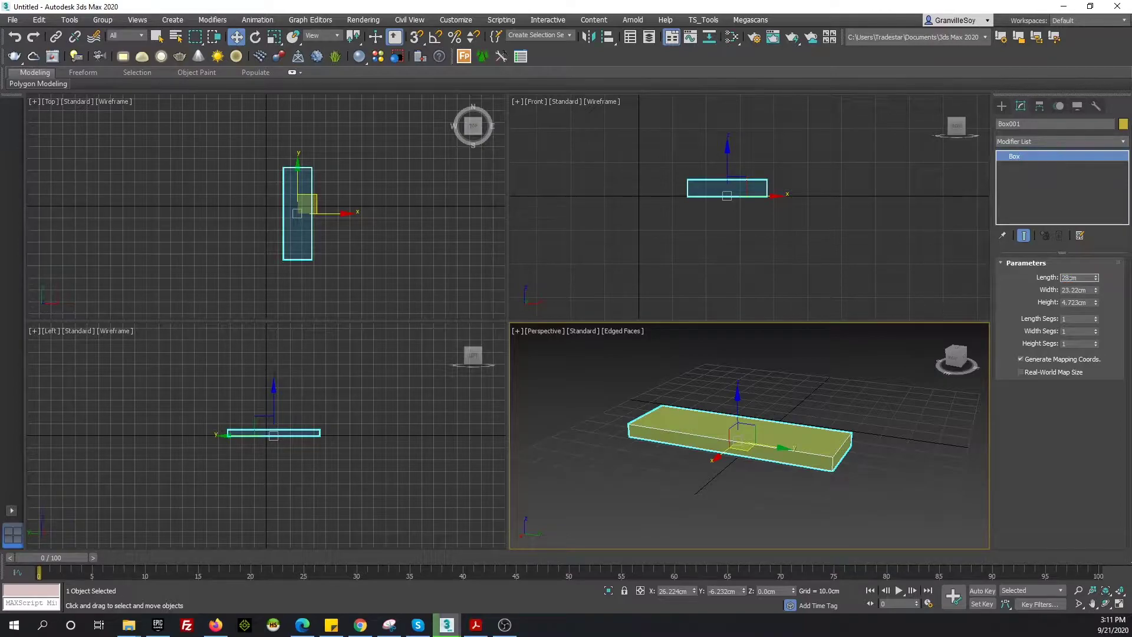
pyautogui.write('0')
pyautogui.press('Tab')
pyautogui.press('Tab')
pyautogui.write('26')
pyautogui.press('Tab')
pyautogui.scroll(-2, 726, 413)
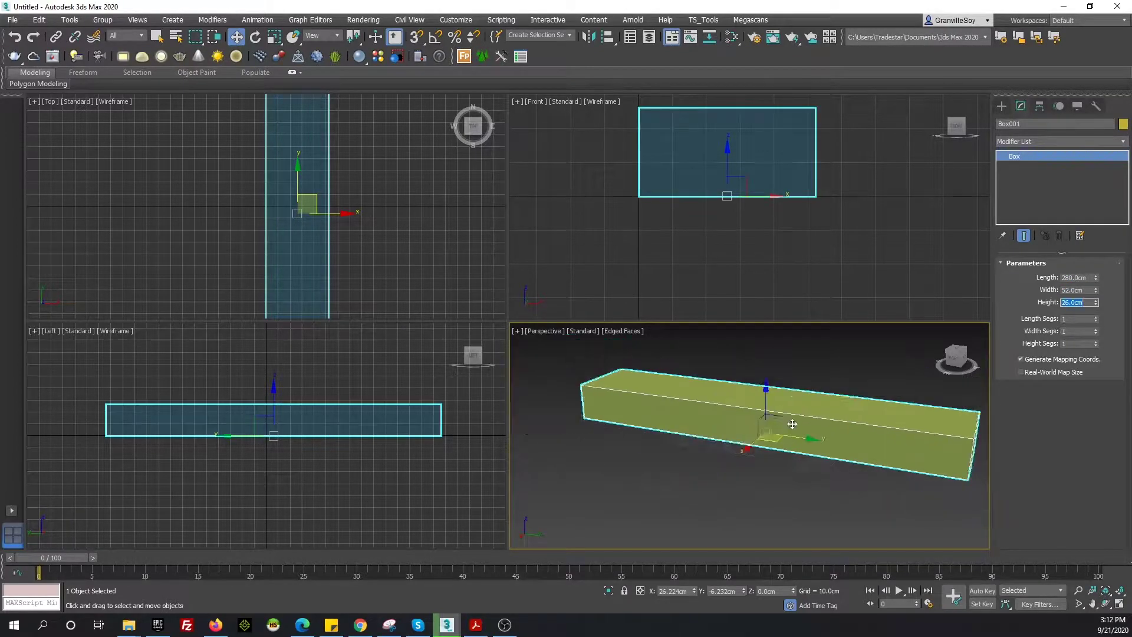
pyautogui.scroll(-2, 726, 413)
# Shift-clone the box upward and give the stacked copy a 40 cm height
pyautogui.hotkey('alt', 'w')
pyautogui.keyDown('alt'); pyautogui.moveTo(702, 412); pyautogui.dragTo(591, 309, button='middle'); pyautogui.keyUp('alt')
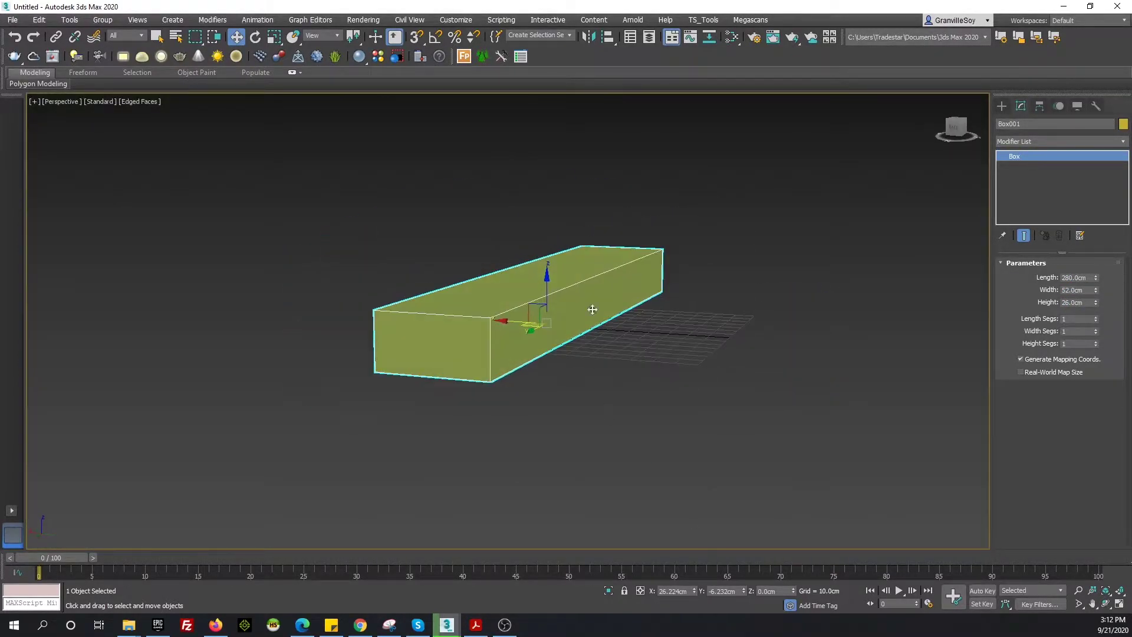
pyautogui.keyDown('shift'); pyautogui.moveTo(592, 309); pyautogui.dragTo(591, 280); pyautogui.keyUp('shift')
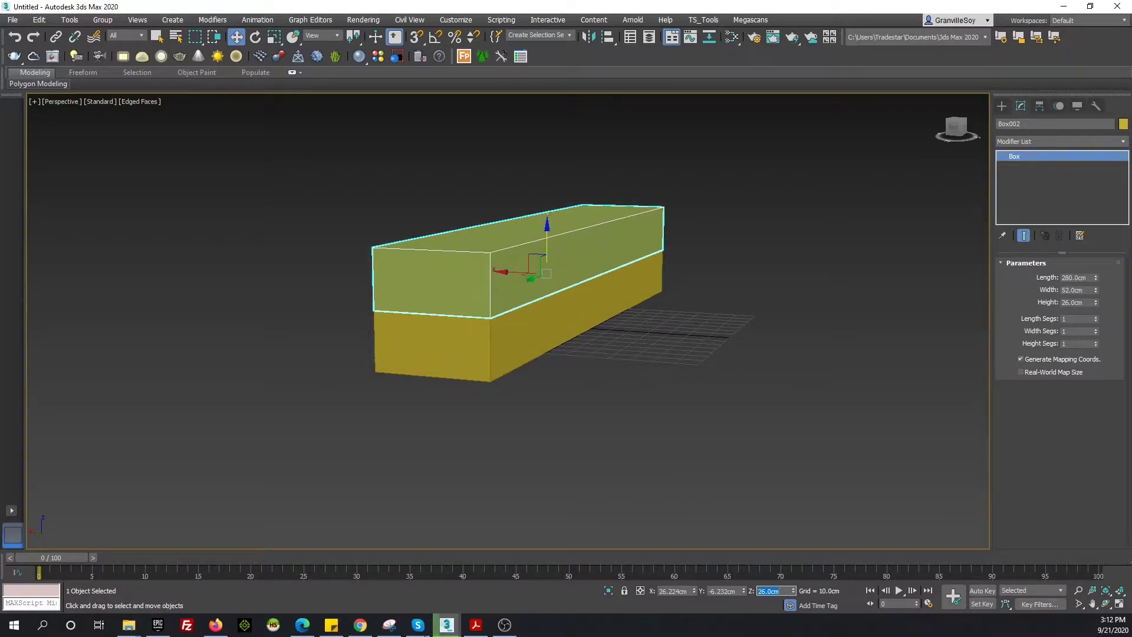
pyautogui.hotkey('alt', 'Tab')
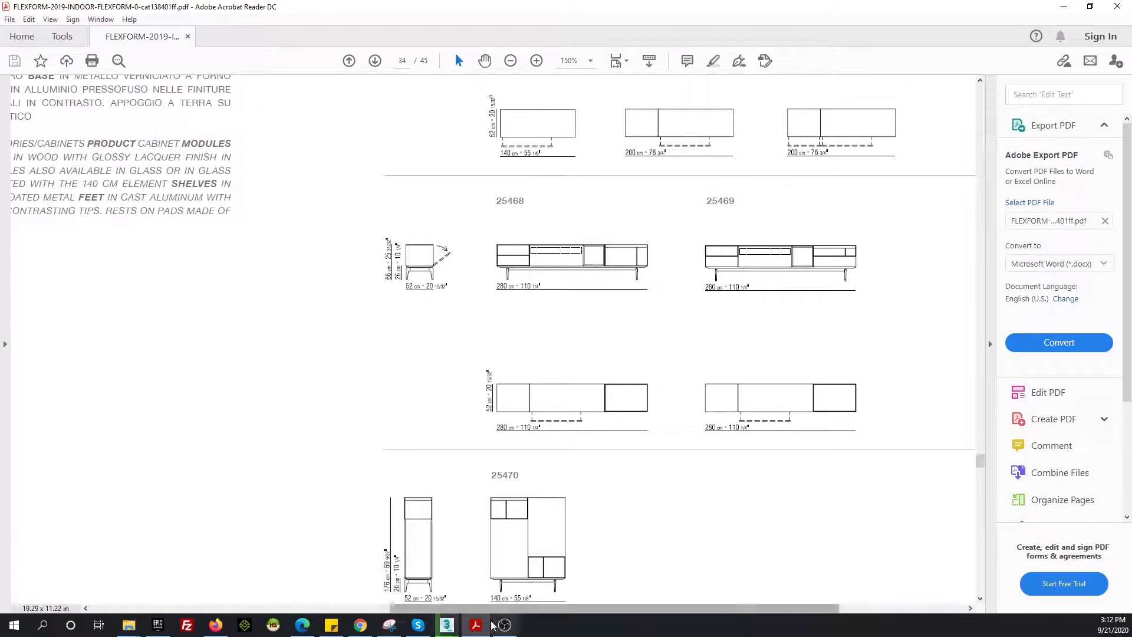
pyautogui.click(447, 625)
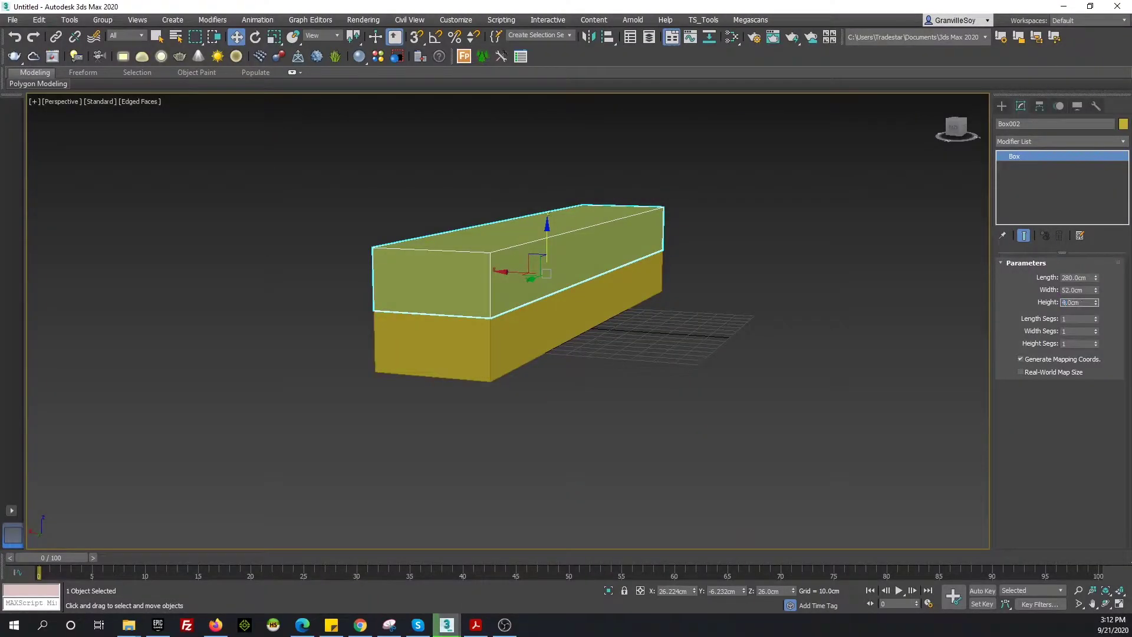
pyautogui.write('40')
pyautogui.press('Return')
pyautogui.keyDown('alt'); pyautogui.moveTo(657, 316); pyautogui.dragTo(693, 590, button='middle'); pyautogui.keyUp('alt')
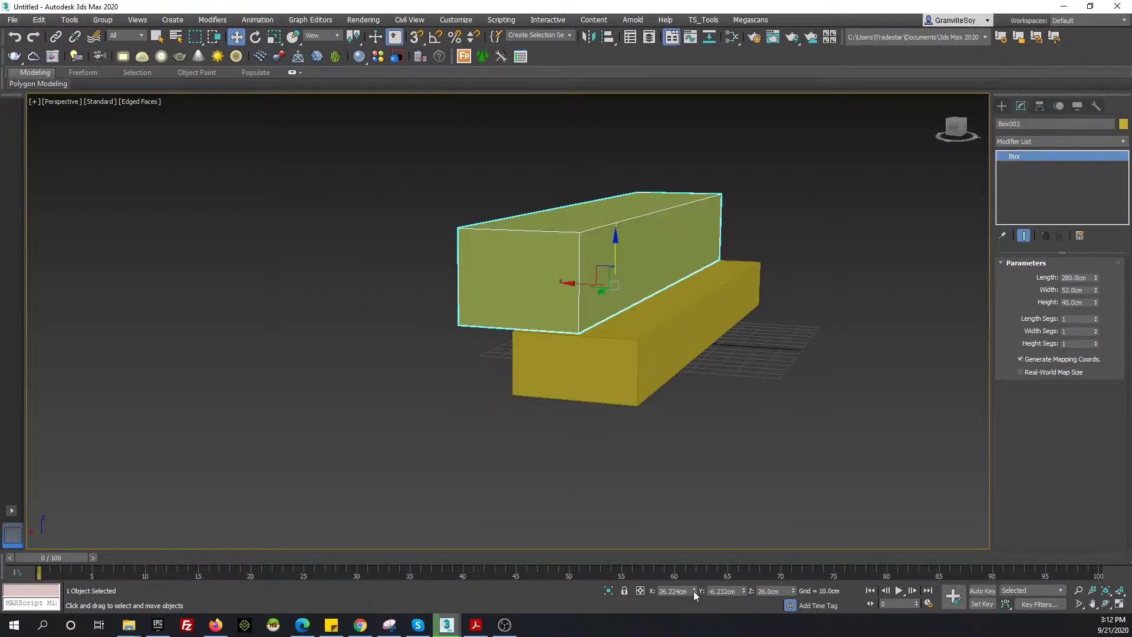
pyautogui.press('f')
pyautogui.scroll(3, 528, 270)
# Draw a small flat box in the Front view against the cabinet front
pyautogui.scroll(2, 528, 270)
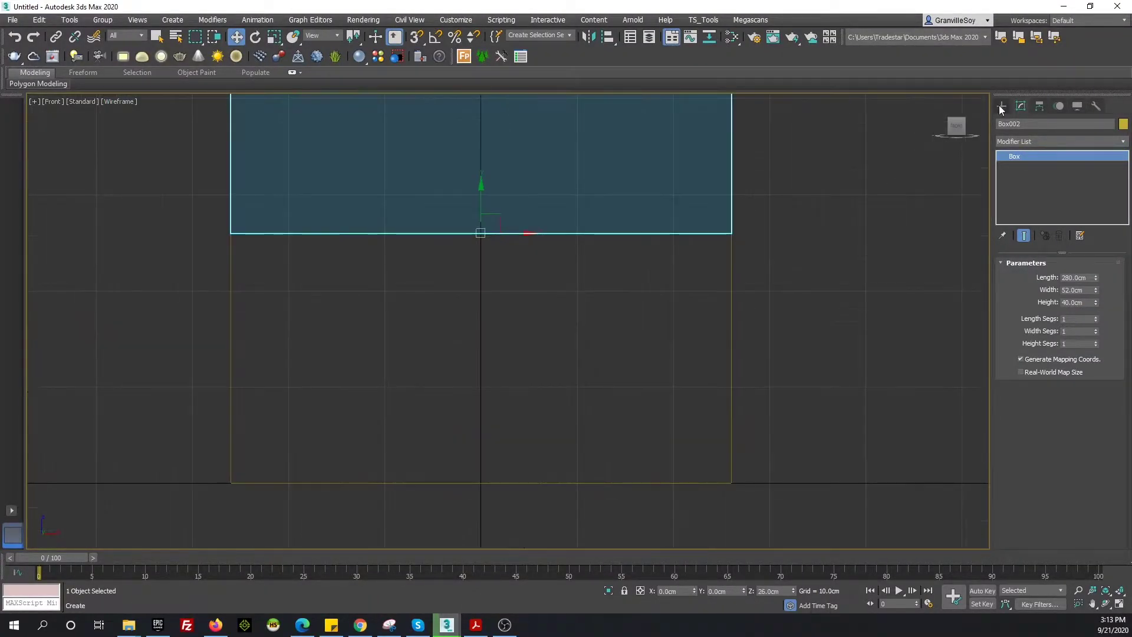
pyautogui.click(1000, 108)
pyautogui.click(1036, 177)
pyautogui.moveTo(480, 235); pyautogui.dragTo(730, 265)
pyautogui.rightClick(528, 232)
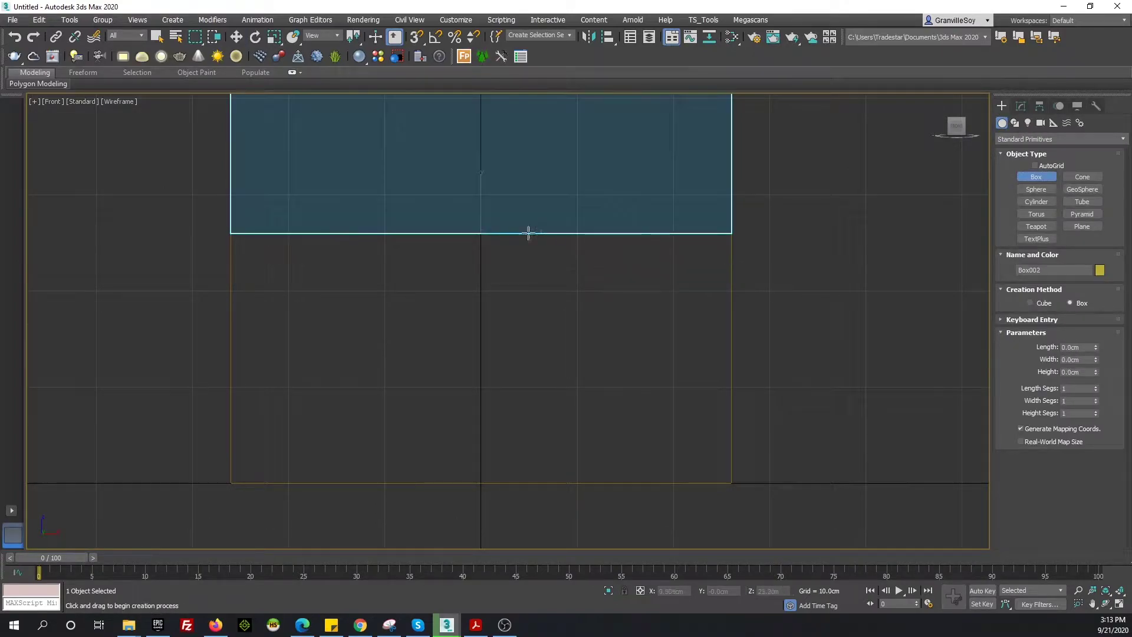
pyautogui.moveTo(480, 238); pyautogui.dragTo(728, 273)
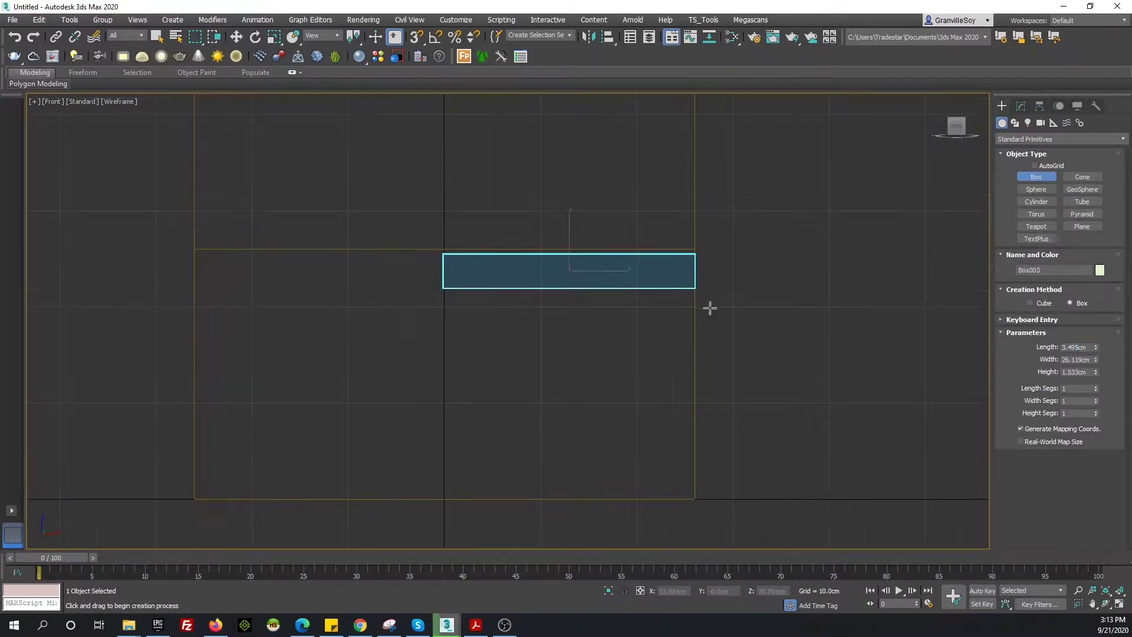
pyautogui.press('p')
pyautogui.press('F3')
pyautogui.keyDown('alt'); pyautogui.moveTo(698, 276); pyautogui.dragTo(633, 295, button='middle'); pyautogui.keyUp('alt')
pyautogui.scroll(5, 632, 295)
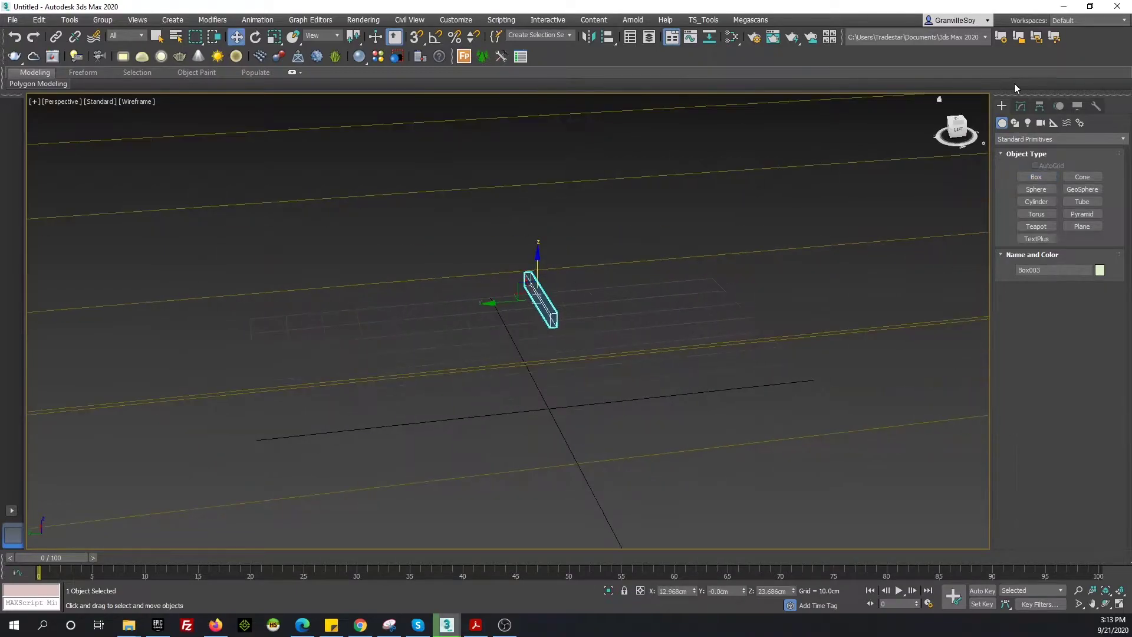
# Size the strip box to 5 cm length, about 26 cm width and 2 cm height
pyautogui.click(1020, 105)
pyautogui.moveTo(978, 295)
pyautogui.keyDown('alt'); pyautogui.mouseDown(button='middle')
pyautogui.moveTo(678, 298)
pyautogui.moveTo(1080, 303)
pyautogui.mouseUp(button='middle'); pyautogui.keyUp('alt')
pyautogui.write('3.0cm')
pyautogui.press('Return')
pyautogui.scroll(-5, 538, 343)
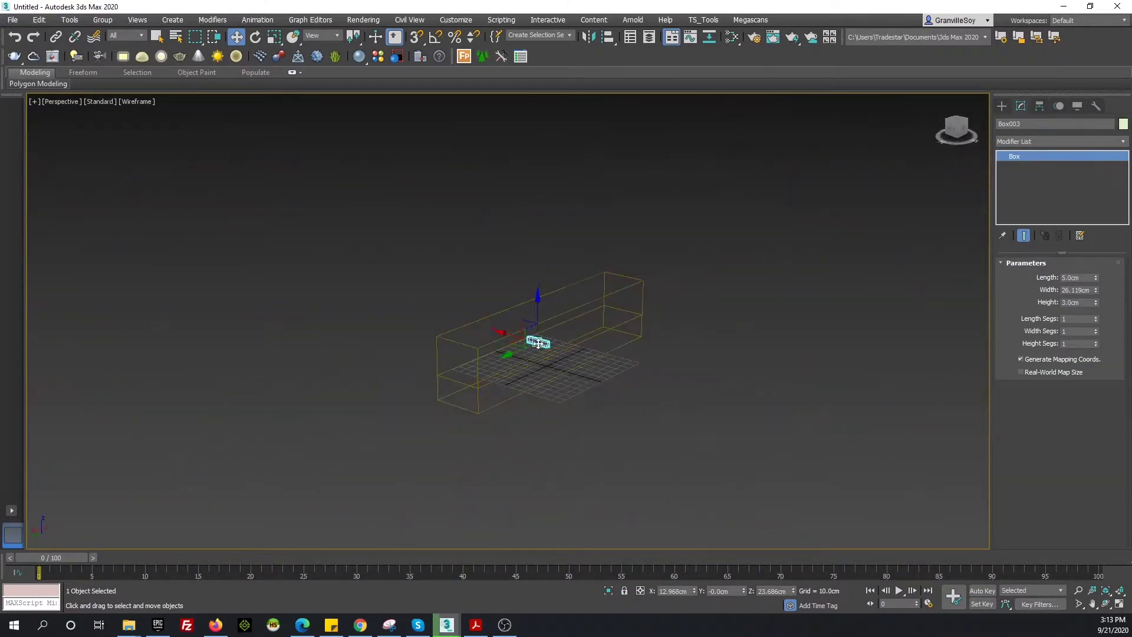
pyautogui.keyDown('alt'); pyautogui.moveTo(428, 388); pyautogui.dragTo(639, 371, button='middle'); pyautogui.keyUp('alt')
pyautogui.scroll(5, 448, 354)
pyautogui.press('F3')
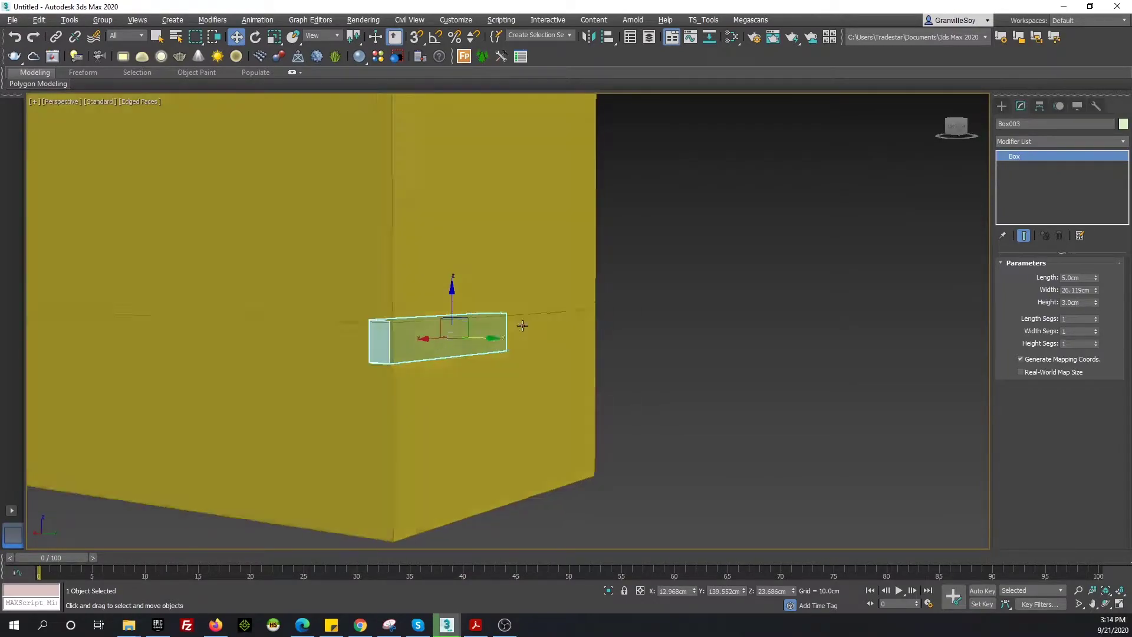
pyautogui.scroll(2, 483, 361)
pyautogui.scroll(-5, 484, 361)
pyautogui.keyDown('alt'); pyautogui.moveTo(484, 360); pyautogui.dragTo(469, 342, button='middle'); pyautogui.keyUp('alt')
pyautogui.scroll(5, 592, 339)
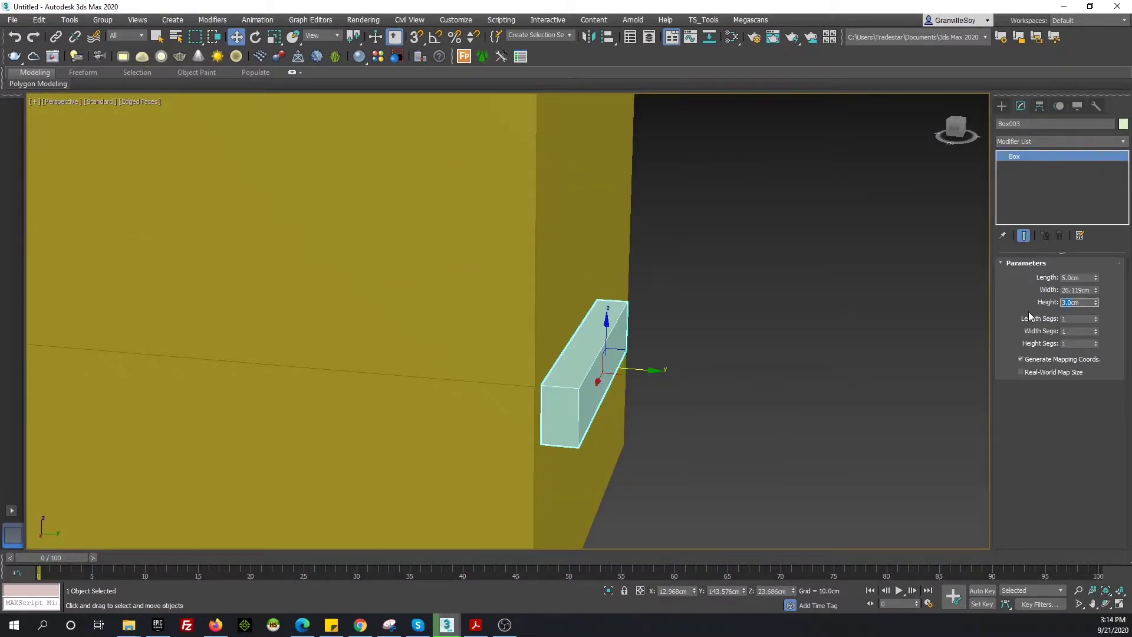
pyautogui.write('2')
pyautogui.press('Return')
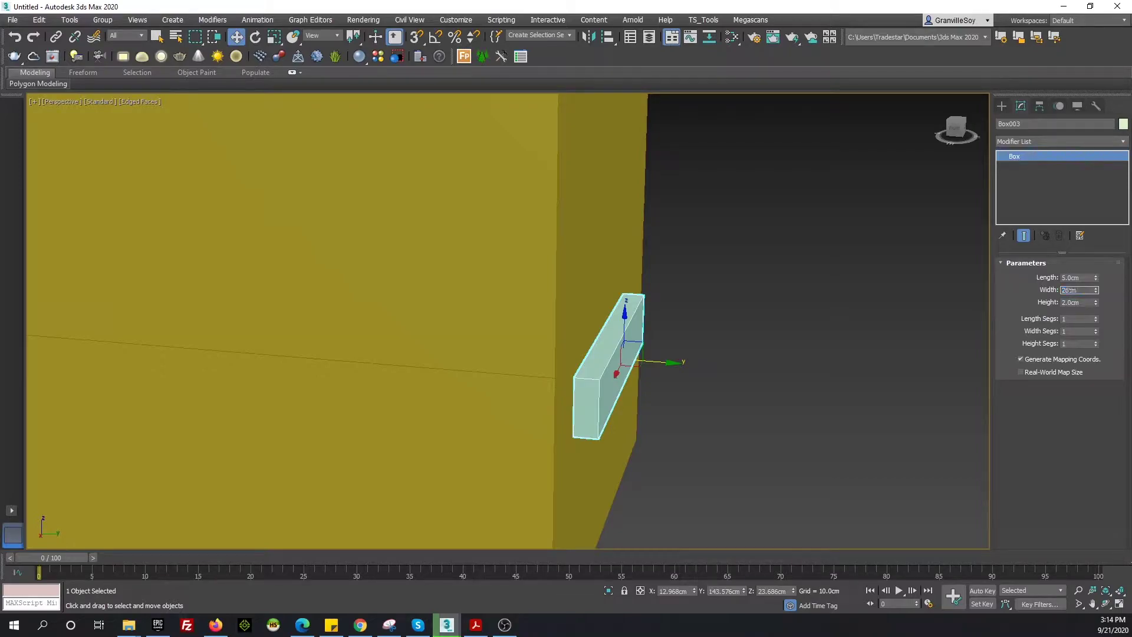
# Convert the strip to Editable Poly and move its right-end vertices to X 26 cm
pyautogui.keyDown('alt'); pyautogui.moveTo(626, 334); pyautogui.dragTo(766, 295, button='middle'); pyautogui.keyUp('alt')
pyautogui.rightClick(1033, 157)
pyautogui.click(1055, 298)
pyautogui.press('1')
pyautogui.press('f')
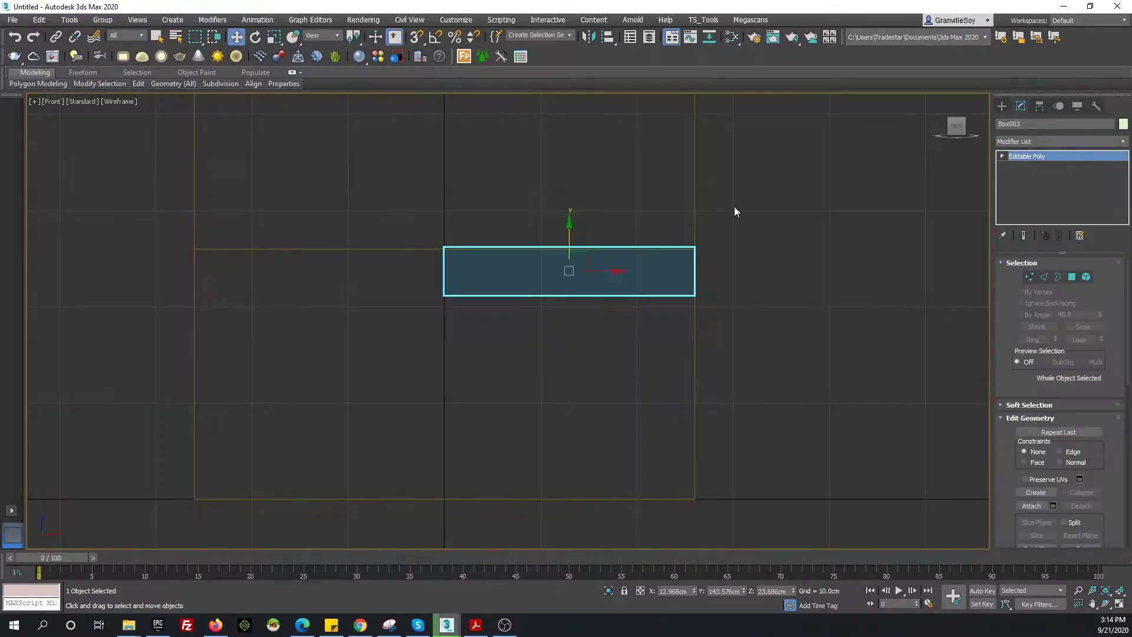
pyautogui.moveTo(425, 230); pyautogui.dragTo(464, 341)
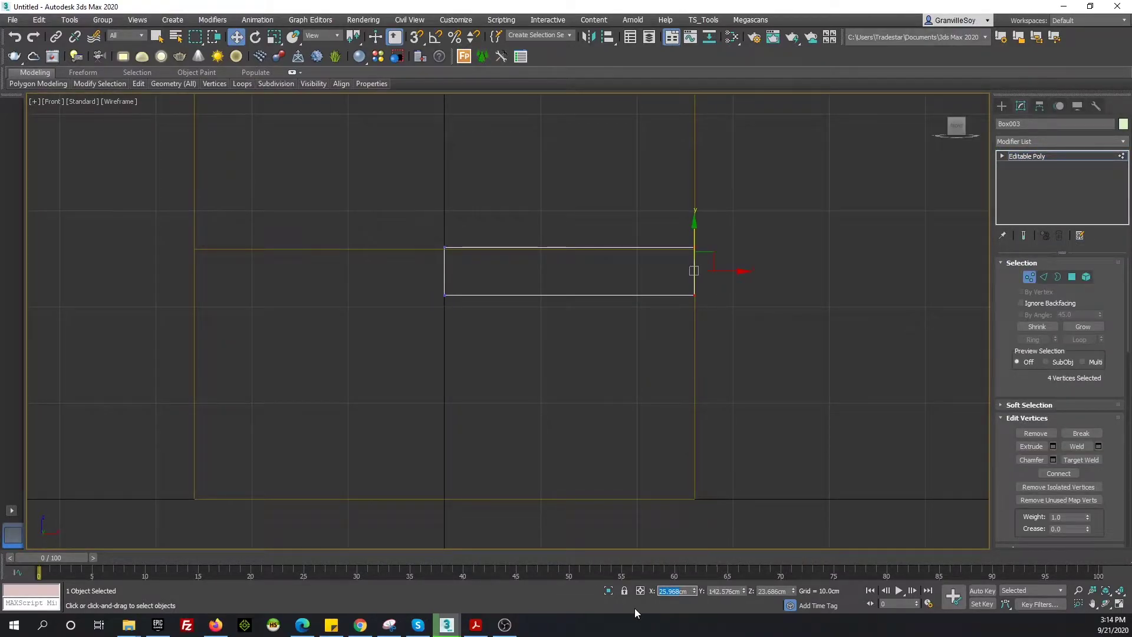
pyautogui.write('26')
pyautogui.press('Return')
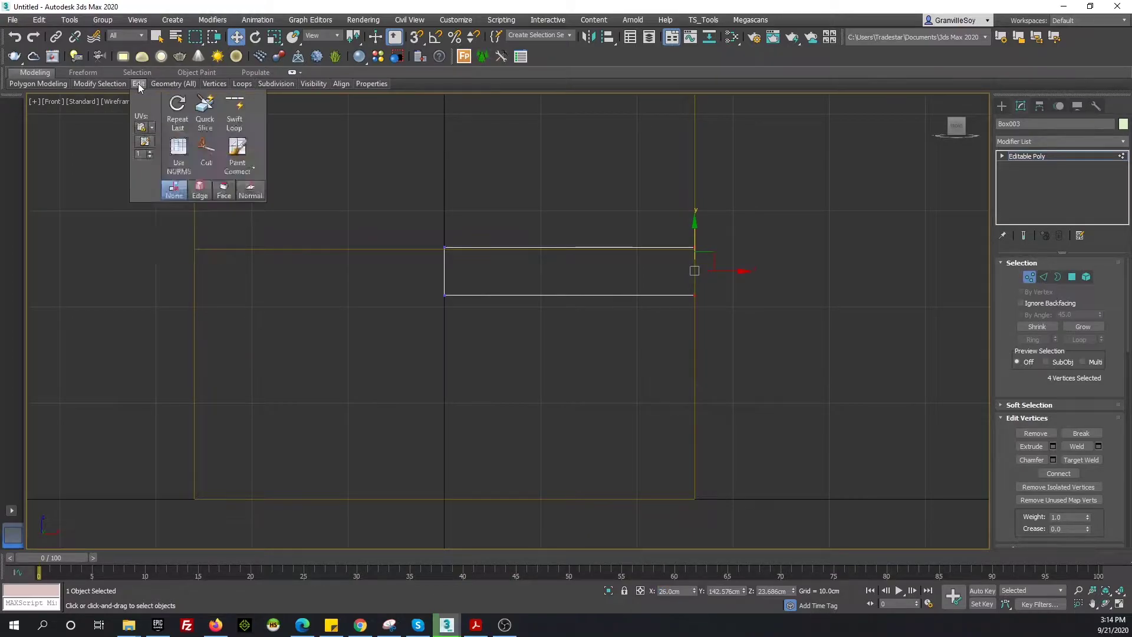
# Add an edge loop near the right end and extrude that polygon downward into an L-shape
pyautogui.click(234, 112)
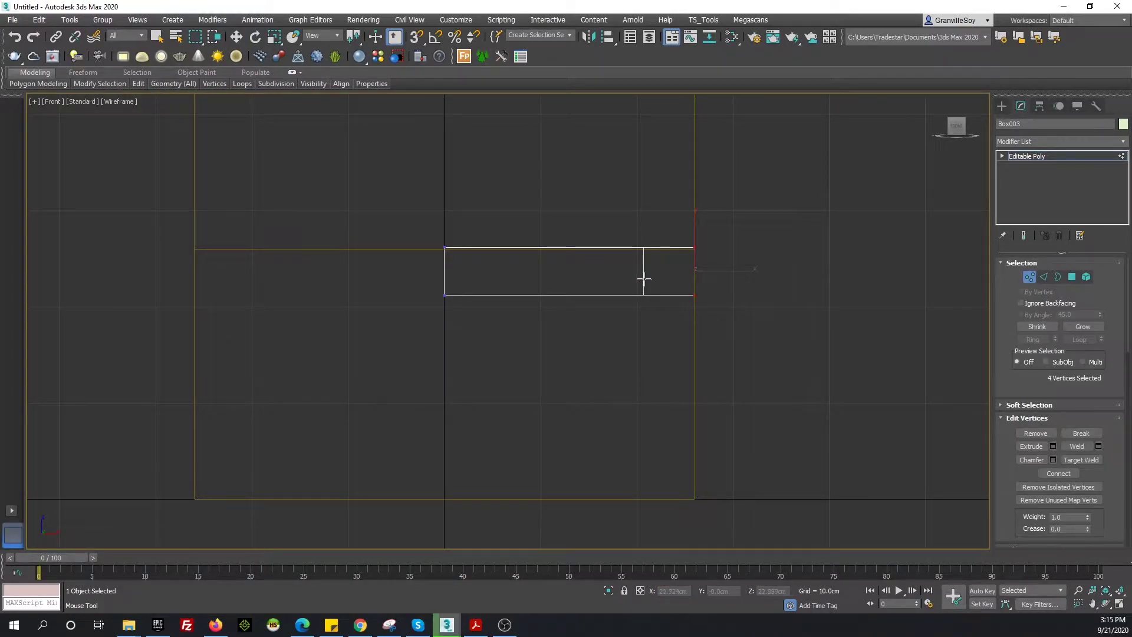
pyautogui.click(643, 278)
pyautogui.click(1071, 276)
pyautogui.click(665, 282)
pyautogui.hotkey('shift', 'e')
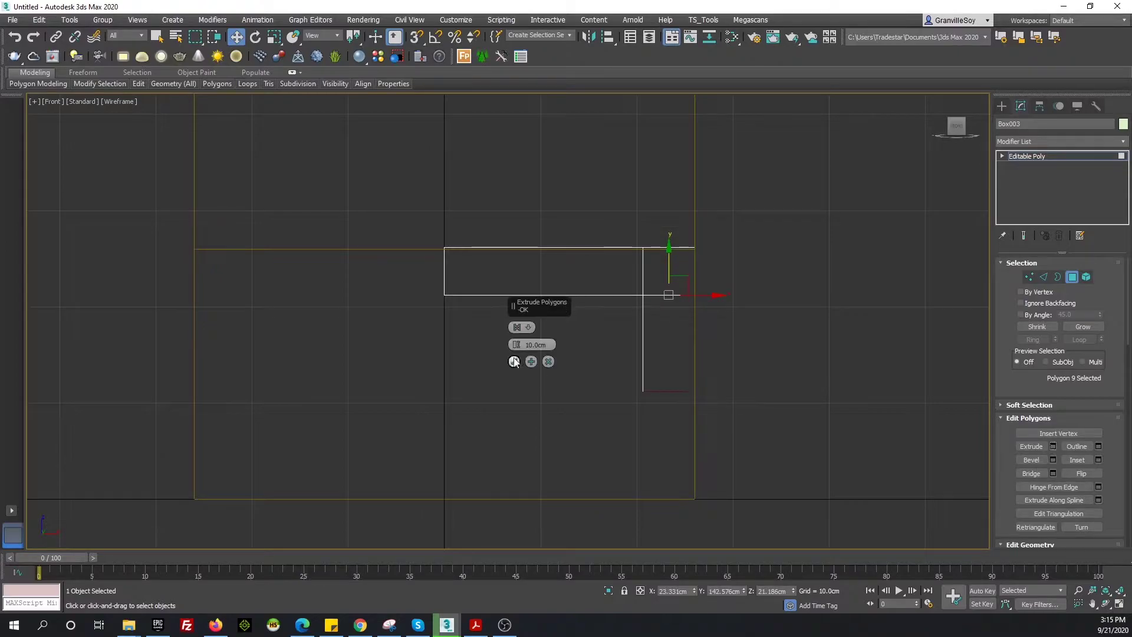
pyautogui.click(513, 362)
pyautogui.press('p')
pyautogui.keyDown('alt'); pyautogui.moveTo(514, 361); pyautogui.dragTo(632, 390, button='middle'); pyautogui.keyUp('alt')
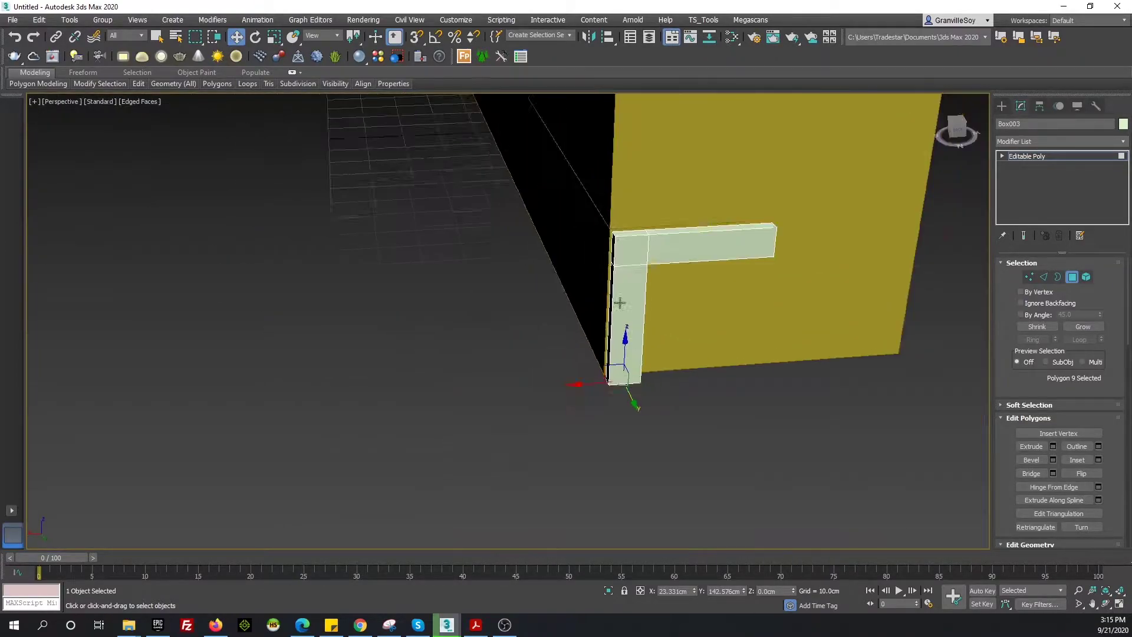
pyautogui.moveTo(619, 302)
pyautogui.keyDown('alt'); pyautogui.mouseDown(button='middle')
pyautogui.moveTo(601, 342)
pyautogui.moveTo(625, 354)
pyautogui.mouseUp(button='middle'); pyautogui.keyUp('alt')
pyautogui.scroll(5, 605, 341)
# Chamfer the L-shape's two corner edges by 3.0 cm with 5 segments
pyautogui.press('2')
pyautogui.click(634, 346)
pyautogui.click(1053, 473)
pyautogui.keyDown('alt'); pyautogui.moveTo(717, 345); pyautogui.dragTo(725, 348, button='middle'); pyautogui.keyUp('alt')
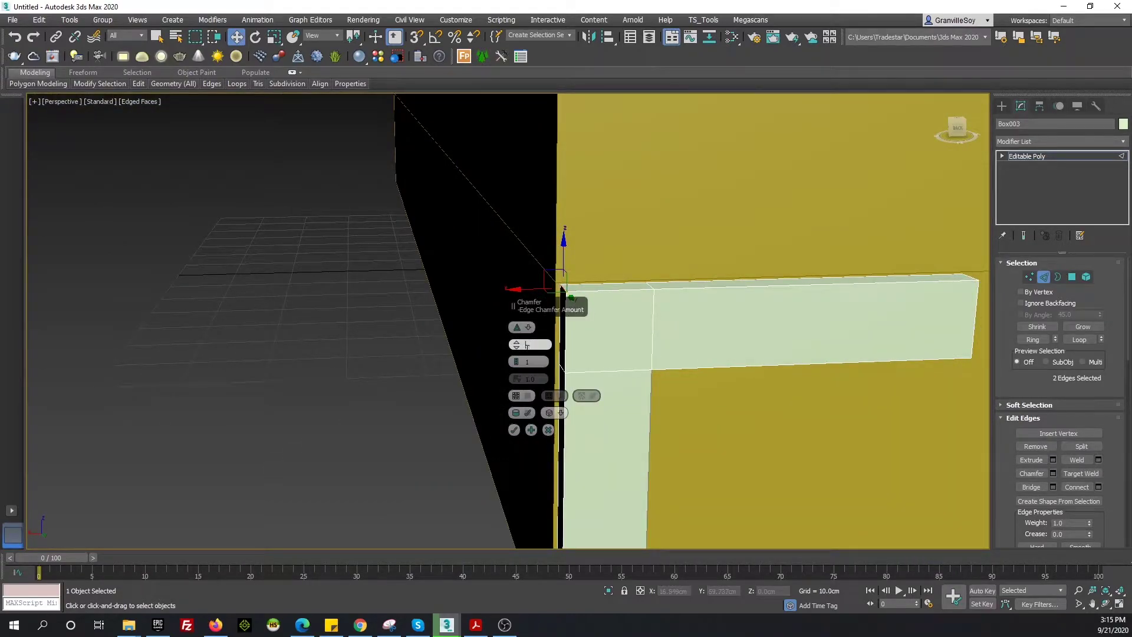
pyautogui.press('Return')
pyautogui.write('3.0cm')
pyautogui.press('Return')
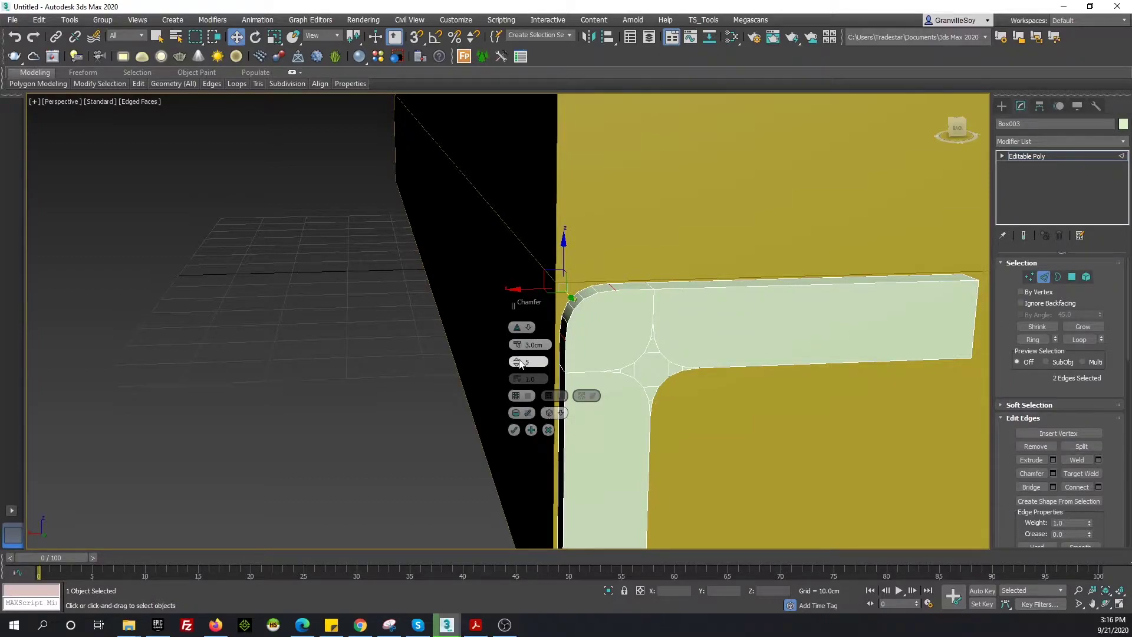
# Confirm the chamfer and select the tangled polygons at the rounded corner, growing the selection
pyautogui.click(516, 432)
pyautogui.keyDown('alt'); pyautogui.moveTo(718, 371); pyautogui.dragTo(980, 290, button='middle'); pyautogui.keyUp('alt')
pyautogui.keyDown('ctrl'); pyautogui.click(1072, 277); pyautogui.keyUp('ctrl')
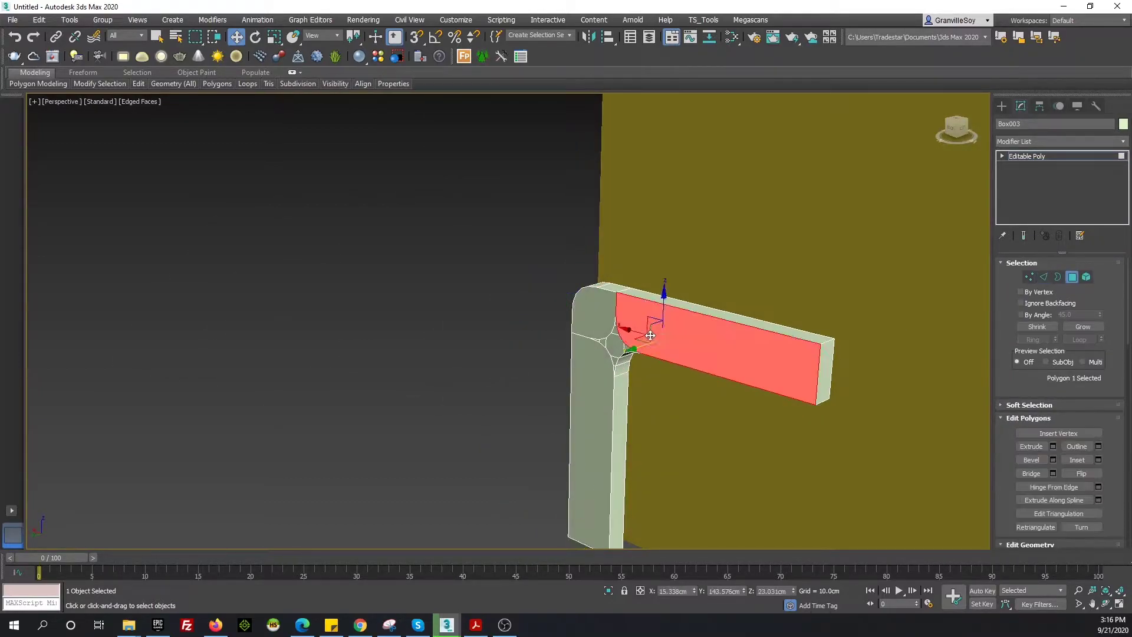
pyautogui.scroll(5, 538, 387)
pyautogui.hotkey('ctrl', 'pageup')
pyautogui.scroll(-3, 565, 354)
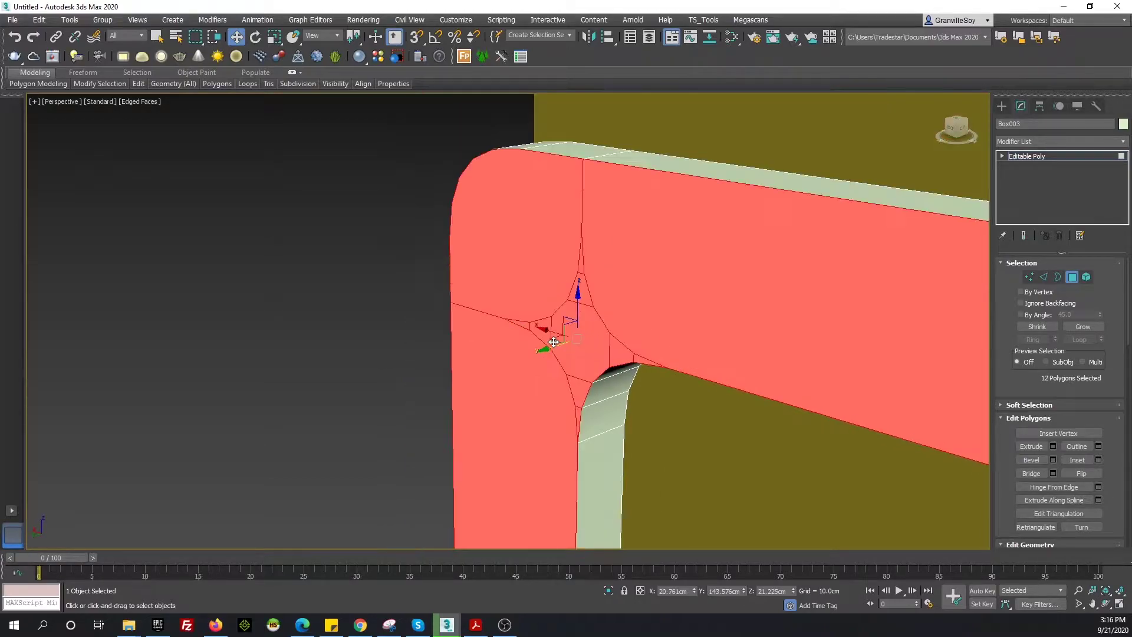
pyautogui.moveTo(566, 354)
pyautogui.keyDown('alt'); pyautogui.mouseDown(button='middle')
pyautogui.moveTo(593, 336)
pyautogui.moveTo(629, 384)
pyautogui.mouseUp(button='middle'); pyautogui.keyUp('alt')
# Bridge the open corner edges to rebuild clean faces around the bend
pyautogui.click(1043, 277)
pyautogui.click(604, 332)
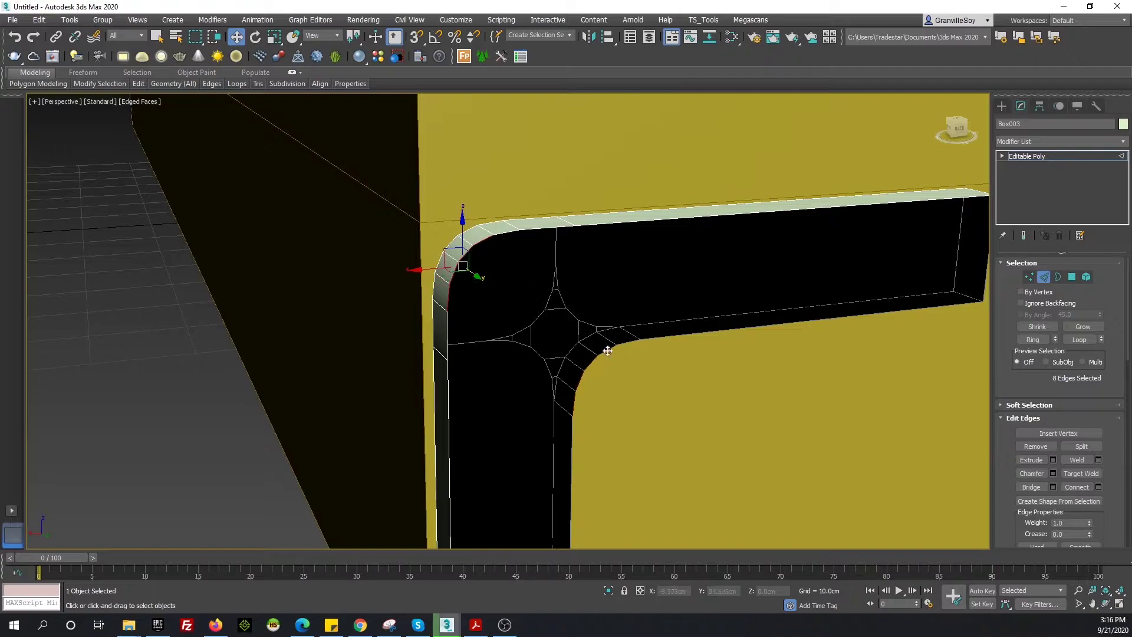
pyautogui.click(1037, 487)
pyautogui.keyDown('alt'); pyautogui.moveTo(549, 351); pyautogui.dragTo(592, 394, button='middle'); pyautogui.keyUp('alt')
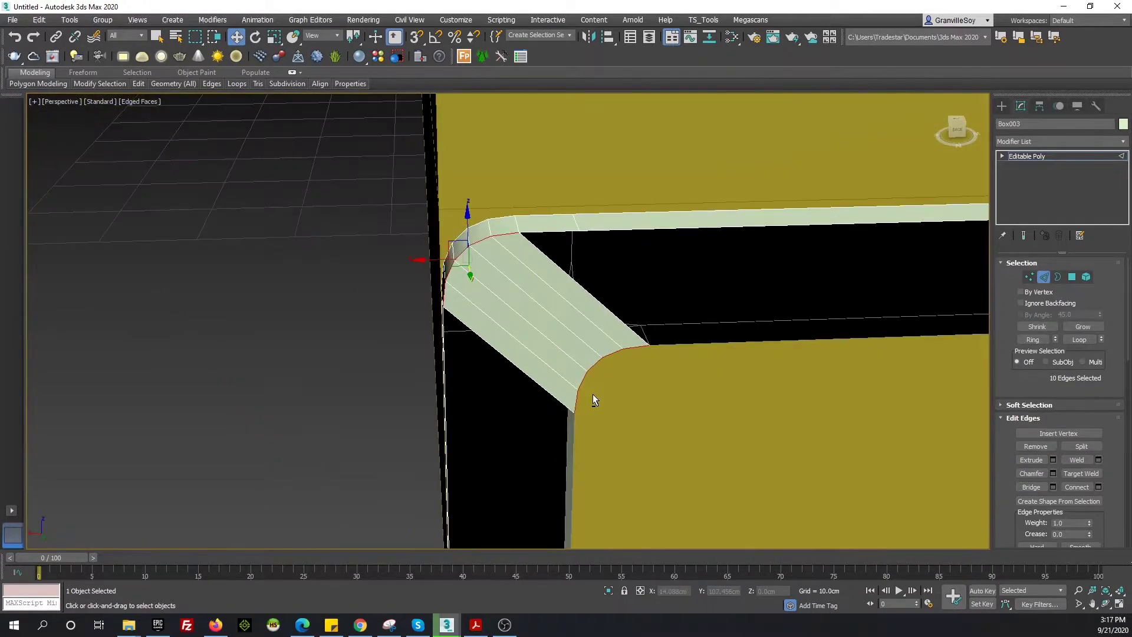
pyautogui.scroll(-3, 592, 394)
pyautogui.press('4')
pyautogui.scroll(8, 568, 273)
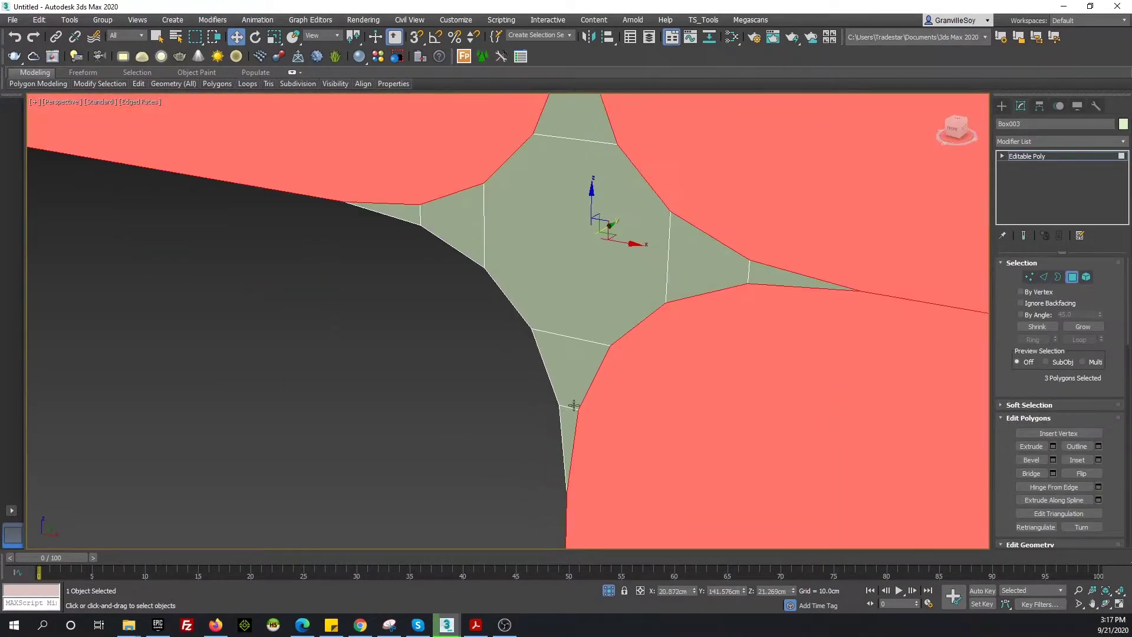
pyautogui.scroll(-4, 576, 220)
pyautogui.scroll(-6, 576, 220)
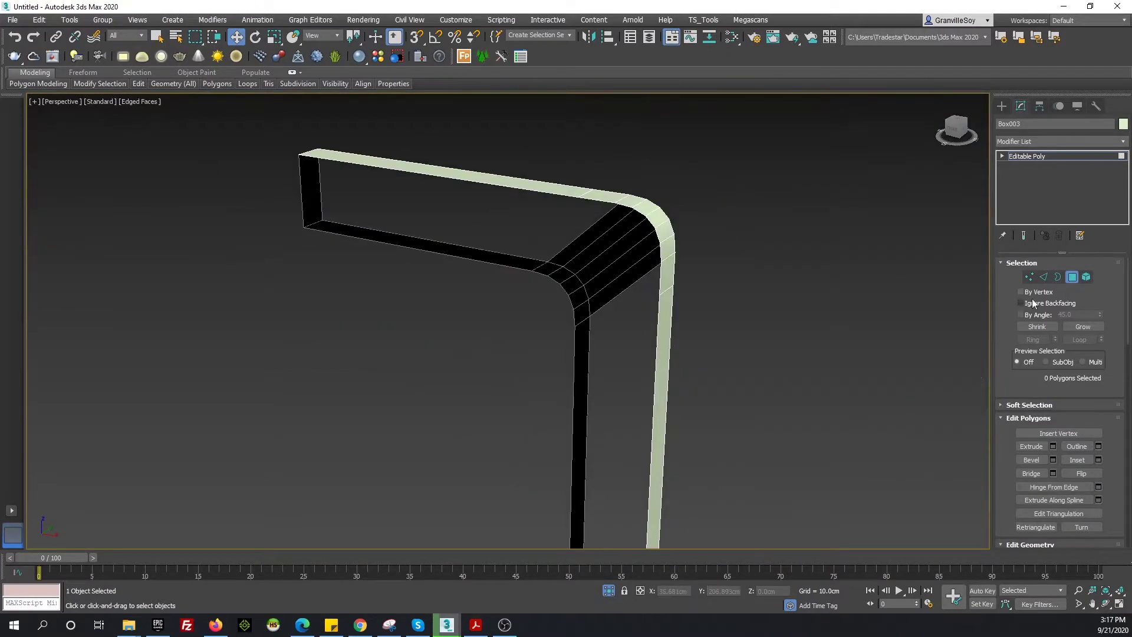
# Select the frame's open border and Cap it
pyautogui.press('2')
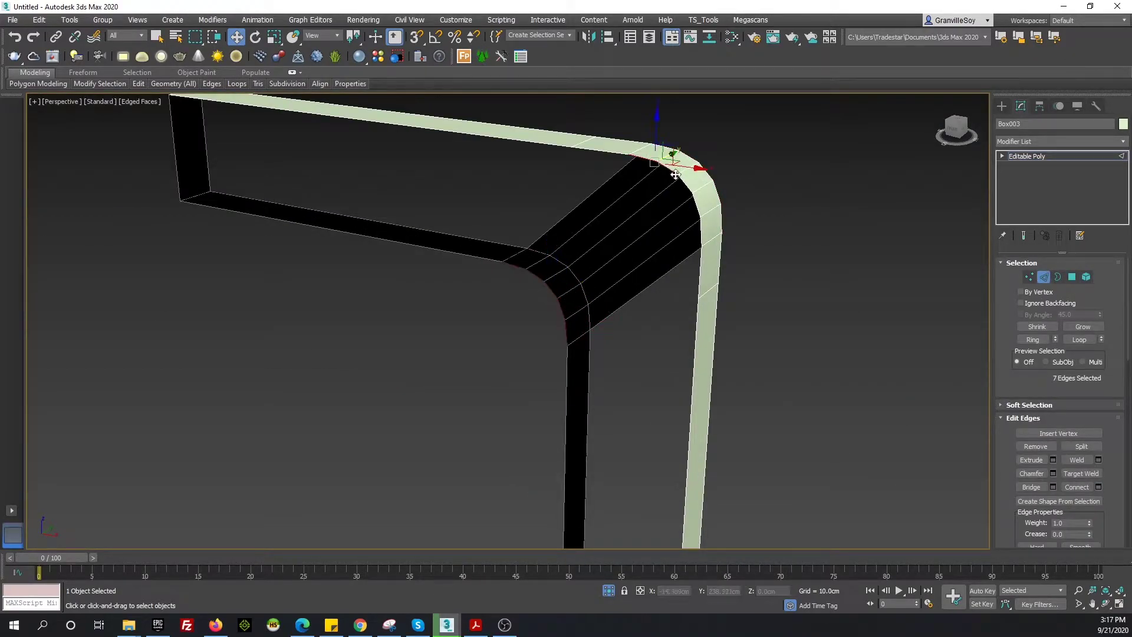
pyautogui.moveTo(906, 340)
pyautogui.keyDown('alt'); pyautogui.mouseDown(button='middle')
pyautogui.moveTo(616, 250)
pyautogui.moveTo(1023, 272)
pyautogui.mouseUp(button='middle'); pyautogui.keyUp('alt')
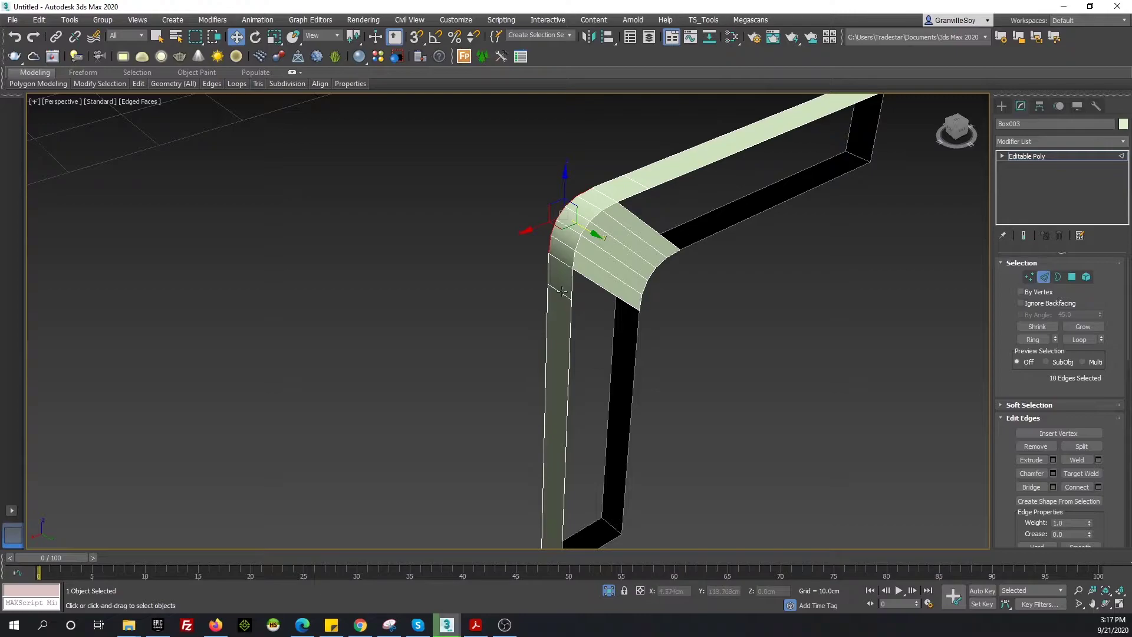
pyautogui.scroll(-2, 562, 291)
pyautogui.scroll(-3, 562, 291)
pyautogui.keyDown('alt'); pyautogui.moveTo(562, 291); pyautogui.dragTo(1064, 273, button='middle'); pyautogui.keyUp('alt')
pyautogui.click(1058, 276)
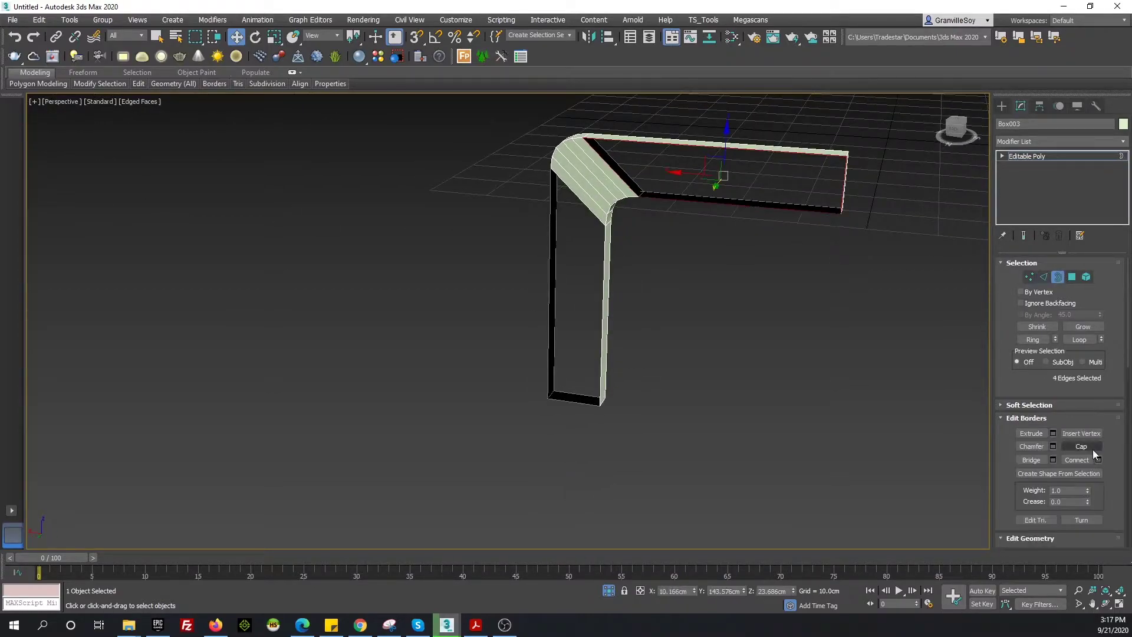
pyautogui.click(1092, 450)
pyautogui.moveTo(619, 247)
pyautogui.keyDown('alt'); pyautogui.mouseDown(button='middle')
pyautogui.moveTo(503, 215)
pyautogui.moveTo(569, 297)
pyautogui.moveTo(584, 282)
pyautogui.moveTo(623, 291)
pyautogui.moveTo(728, 262)
pyautogui.moveTo(547, 276)
pyautogui.moveTo(538, 255)
pyautogui.mouseUp(button='middle'); pyautogui.keyUp('alt')
# In Front view, shift the leg's selected corner vertices to the right
pyautogui.press('3')
pyautogui.press('1')
pyautogui.press('f')
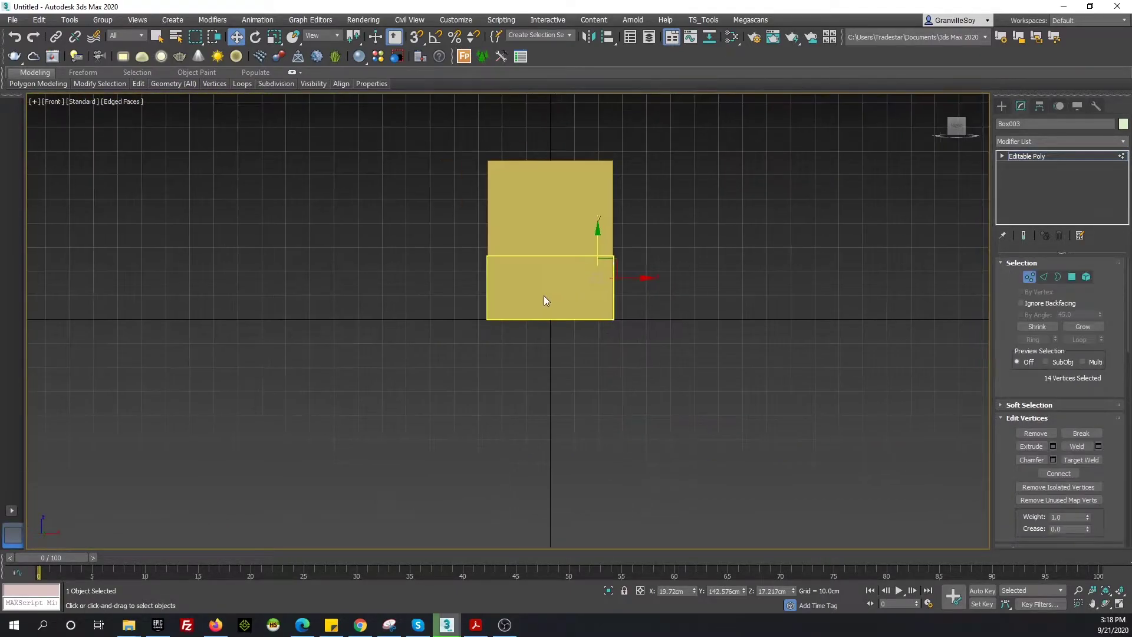
pyautogui.scroll(5, 531, 300)
pyautogui.scroll(2, 603, 349)
pyautogui.moveTo(586, 314); pyautogui.dragTo(611, 313)
pyautogui.scroll(-2, 524, 367)
# Add a TurboSmooth modifier to the L-shaped leg
pyautogui.press('1')
pyautogui.press('p')
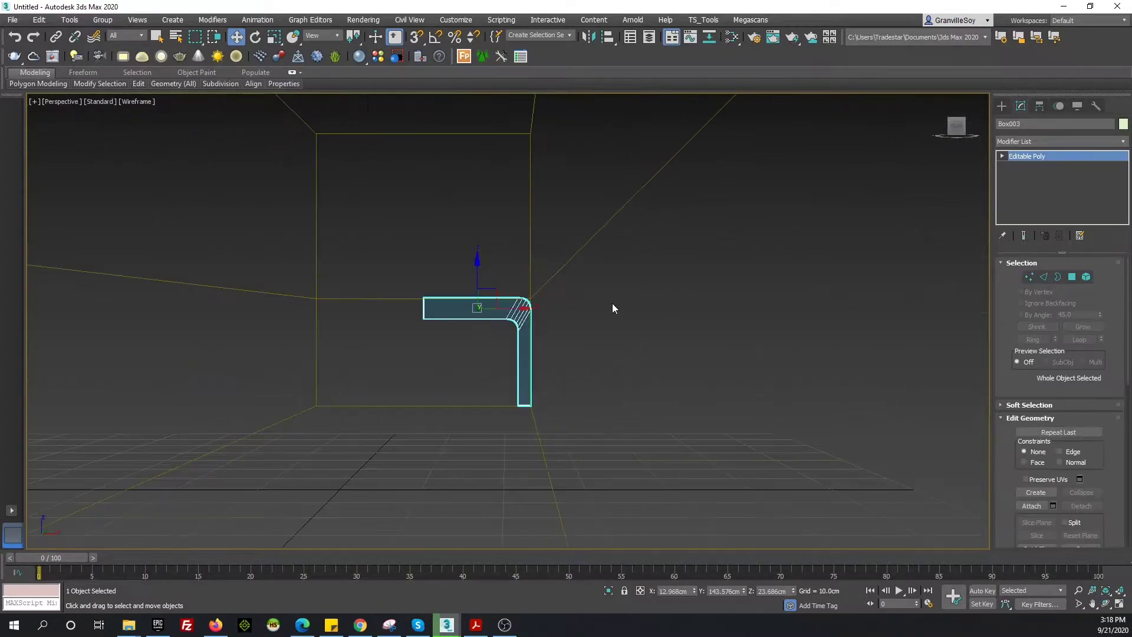
pyautogui.scroll(5, 612, 303)
pyautogui.moveTo(500, 324)
pyautogui.keyDown('alt'); pyautogui.mouseDown(button='middle')
pyautogui.moveTo(460, 299)
pyautogui.moveTo(530, 295)
pyautogui.mouseUp(button='middle'); pyautogui.keyUp('alt')
pyautogui.click(1051, 141)
pyautogui.write('tu')
pyautogui.press('Return')
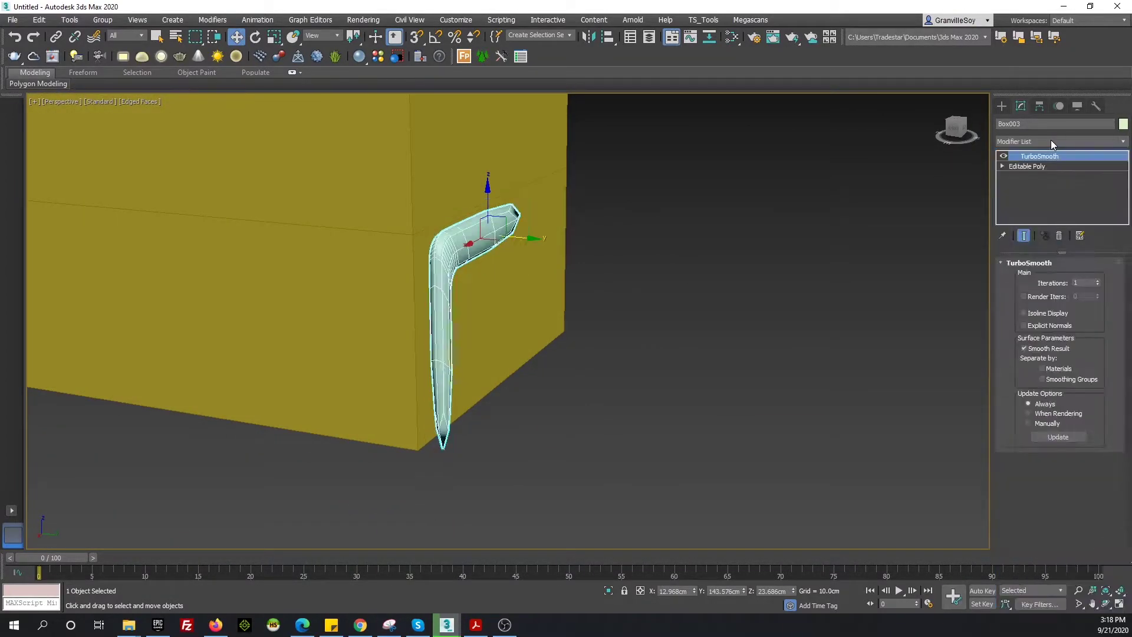
pyautogui.click(1028, 166)
# Ring-select the edges around the leg's bend and chamfer them
pyautogui.press('2')
pyautogui.scroll(3, 585, 298)
pyautogui.scroll(2, 572, 249)
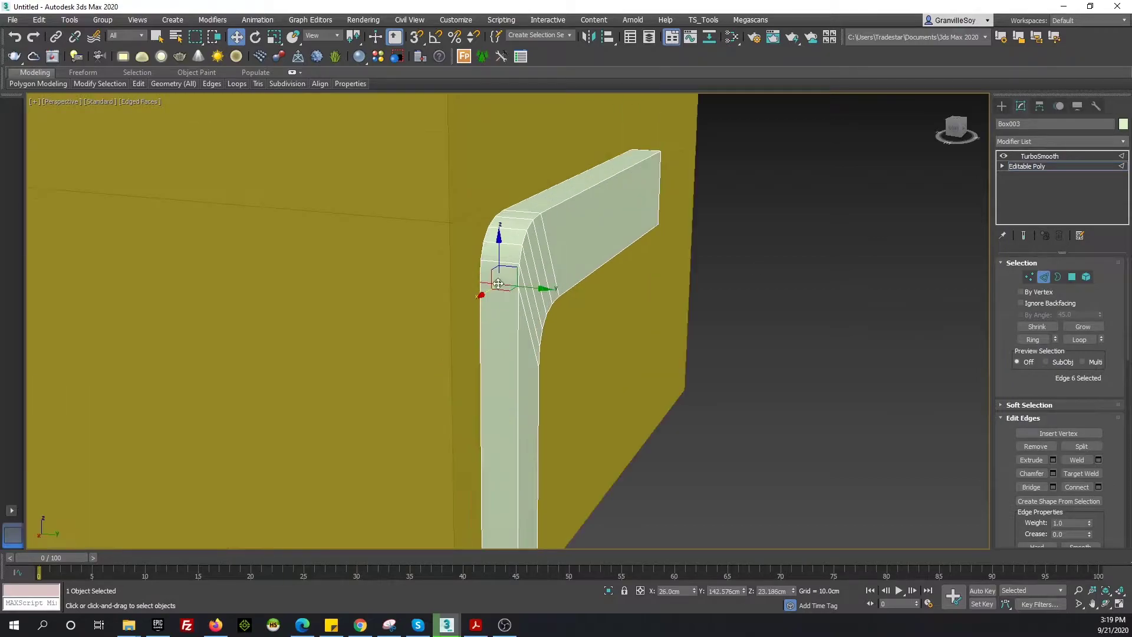
pyautogui.hotkey('alt', 'r')
pyautogui.hotkey('ctrl', 'shift', 'c')
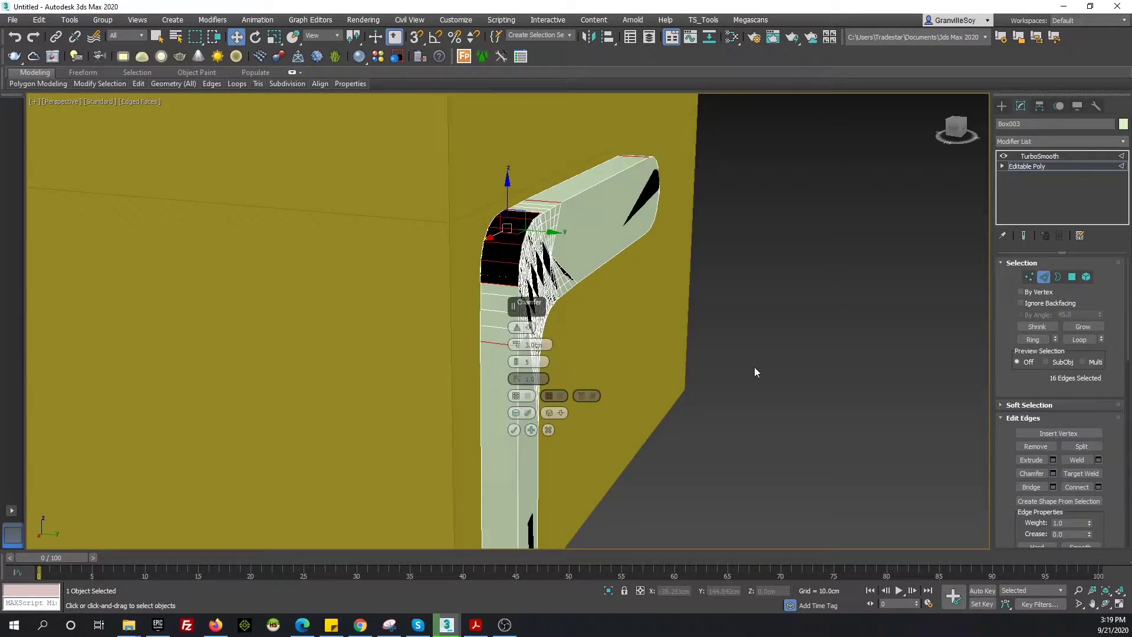
pyautogui.click(513, 430)
# Connect edge rings into pinched support loops around the bend and along the horizontal arm
pyautogui.click(1098, 487)
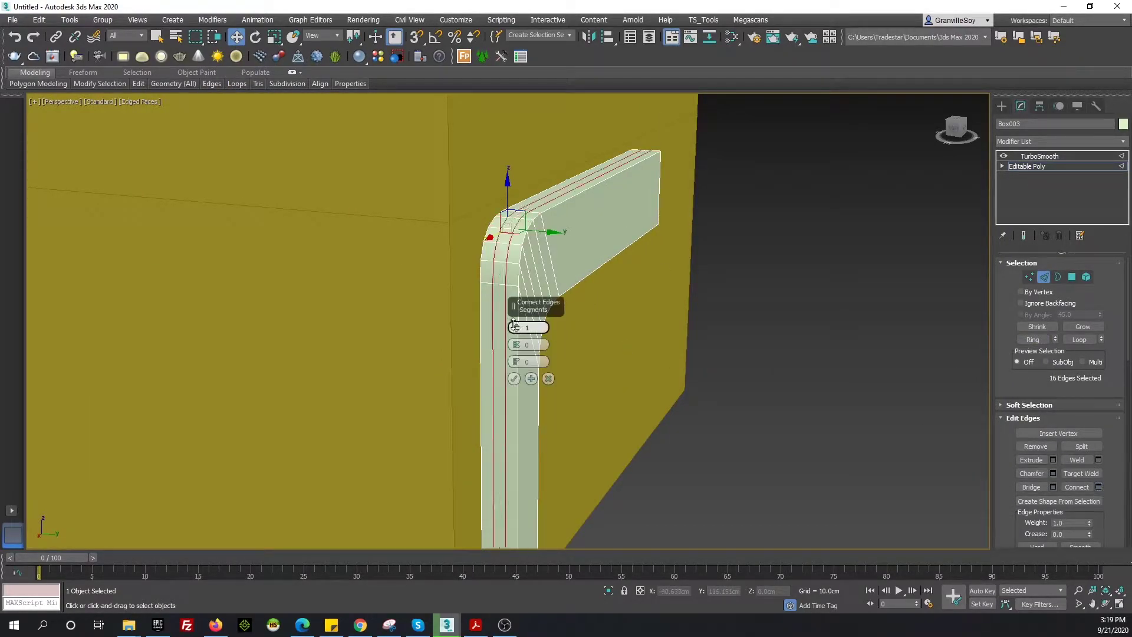
pyautogui.moveTo(518, 346); pyautogui.dragTo(528, 220)
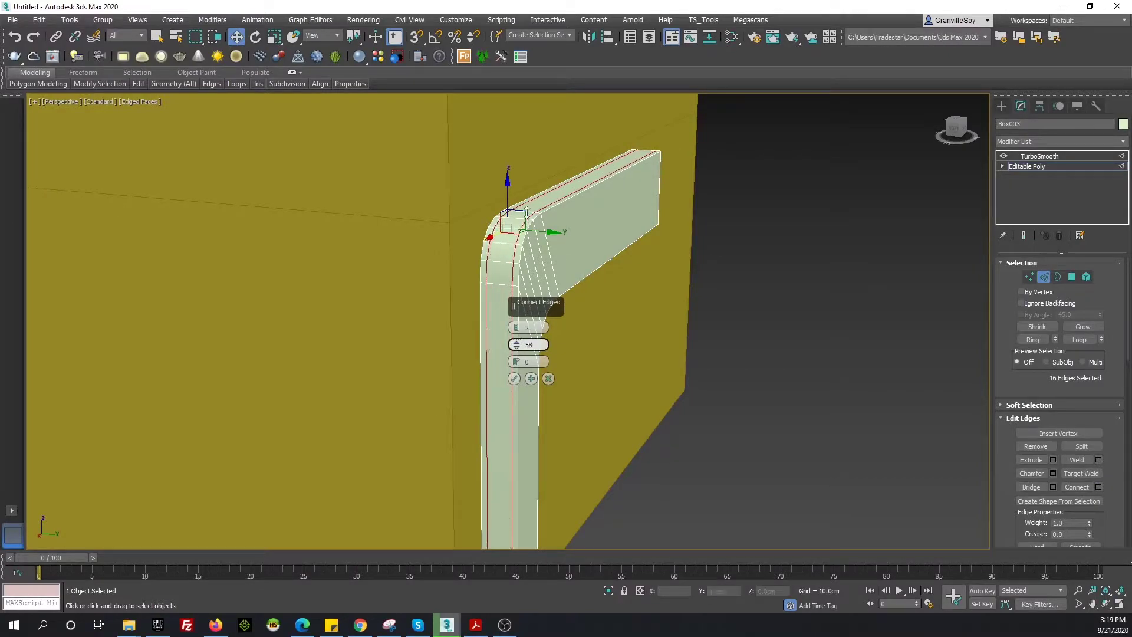
pyautogui.keyDown('alt'); pyautogui.moveTo(524, 206); pyautogui.dragTo(614, 312, button='middle'); pyautogui.keyUp('alt')
pyautogui.click(513, 379)
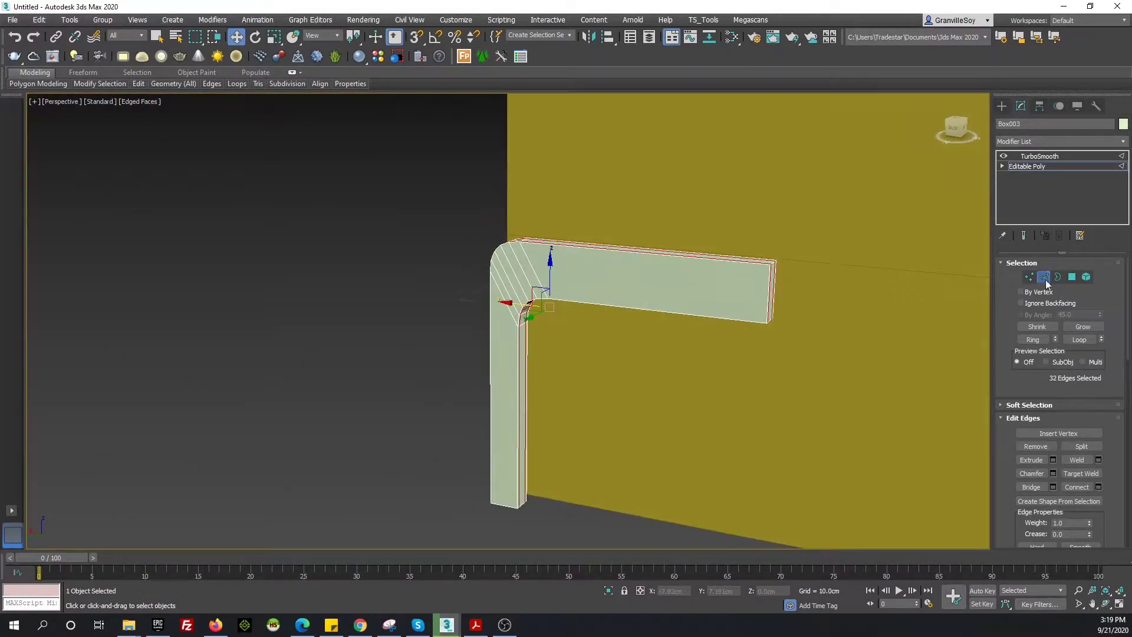
pyautogui.click(767, 291)
pyautogui.click(1033, 339)
pyautogui.click(1098, 487)
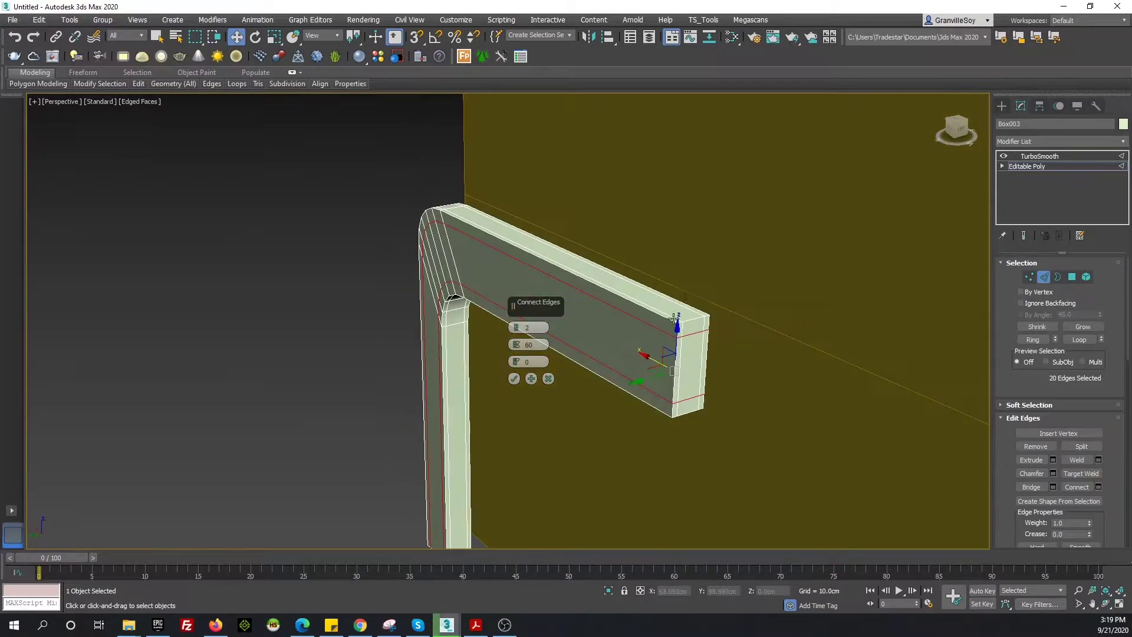
pyautogui.keyDown('alt'); pyautogui.moveTo(841, 397); pyautogui.dragTo(548, 378, button='middle'); pyautogui.keyUp('alt')
pyautogui.click(547, 379)
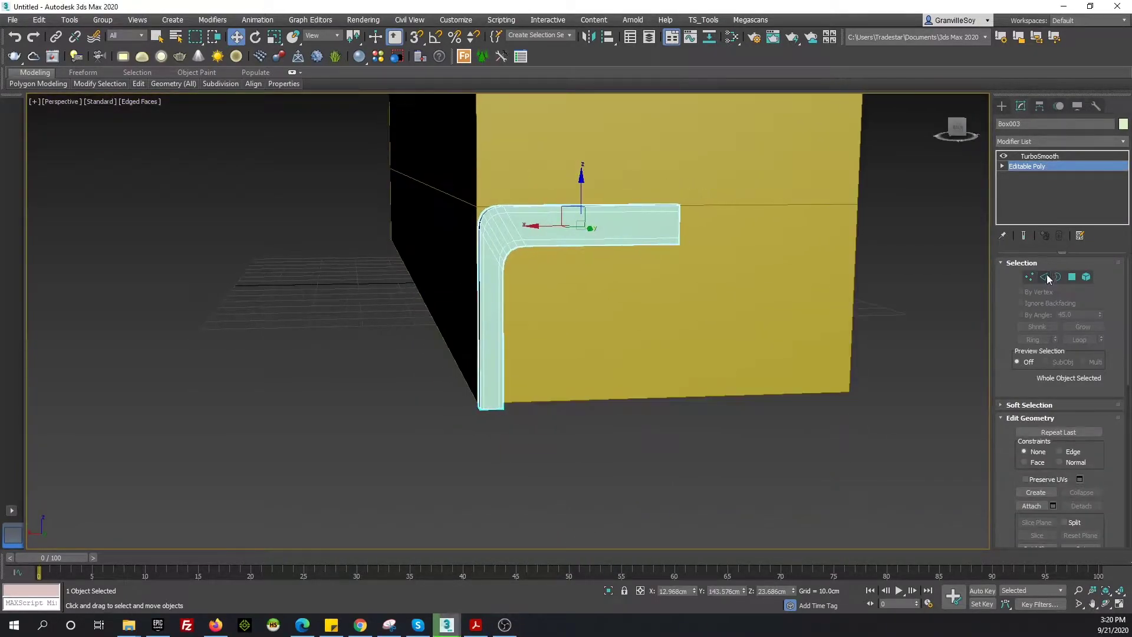
pyautogui.keyDown('alt'); pyautogui.moveTo(422, 308); pyautogui.dragTo(519, 316, button='middle'); pyautogui.keyUp('alt')
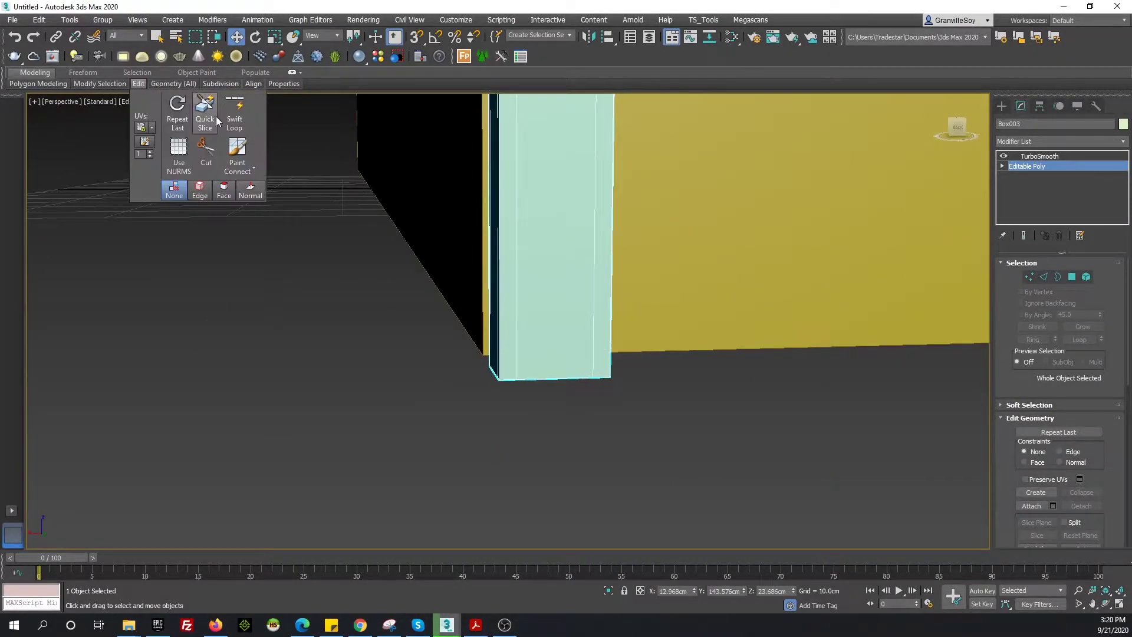
# Add freehand Swift Loop edges and select the vertices along the frame's arm end
pyautogui.click(234, 112)
pyautogui.keyDown('alt'); pyautogui.moveTo(494, 352); pyautogui.dragTo(517, 274, button='middle'); pyautogui.keyUp('alt')
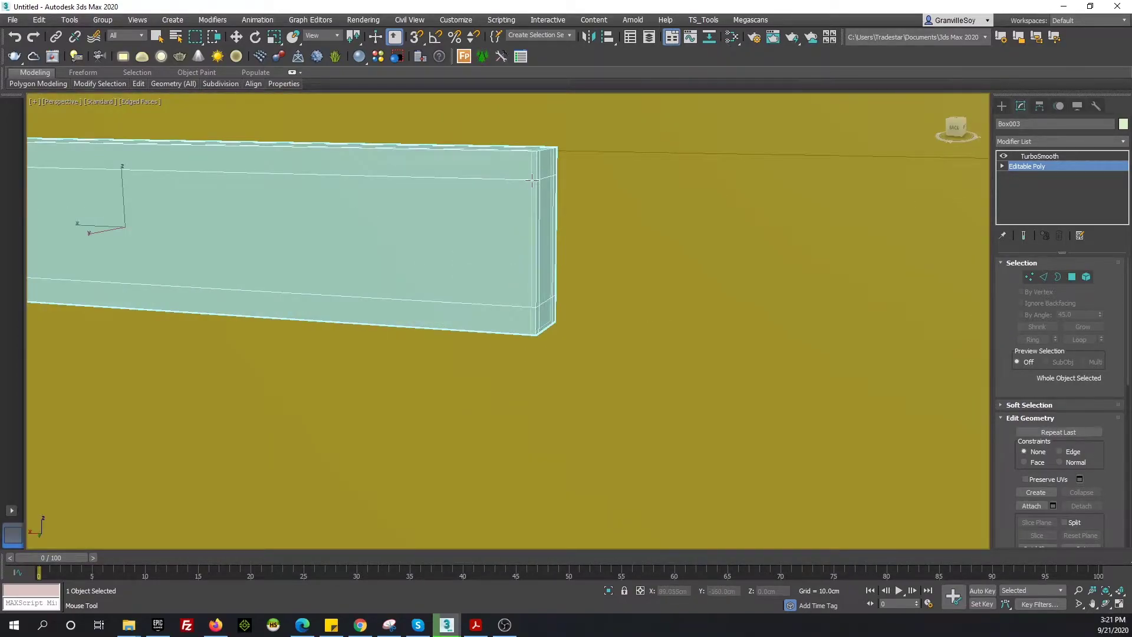
pyautogui.scroll(-5, 532, 181)
pyautogui.click(1029, 276)
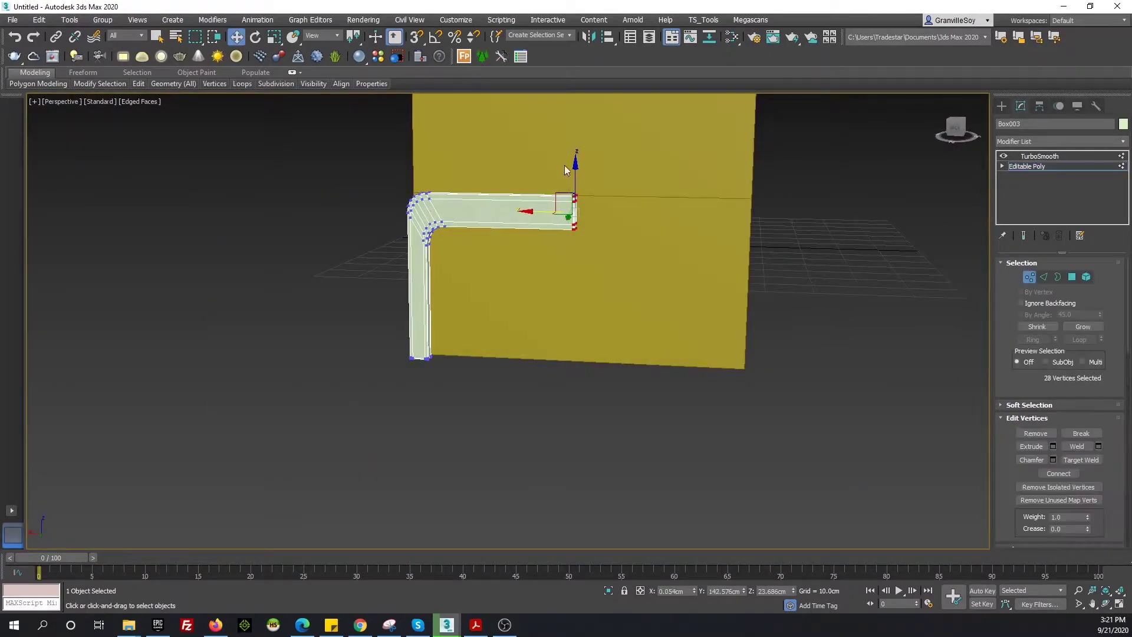
pyautogui.moveTo(448, 177); pyautogui.dragTo(489, 277)
pyautogui.moveTo(489, 277)
pyautogui.keyDown('alt'); pyautogui.mouseDown(button='middle')
pyautogui.moveTo(376, 253)
pyautogui.moveTo(412, 224)
pyautogui.mouseUp(button='middle'); pyautogui.keyUp('alt')
# Extrude the top arm's end face 10 cm into a long beam, resetting X to zero
pyautogui.click(1072, 276)
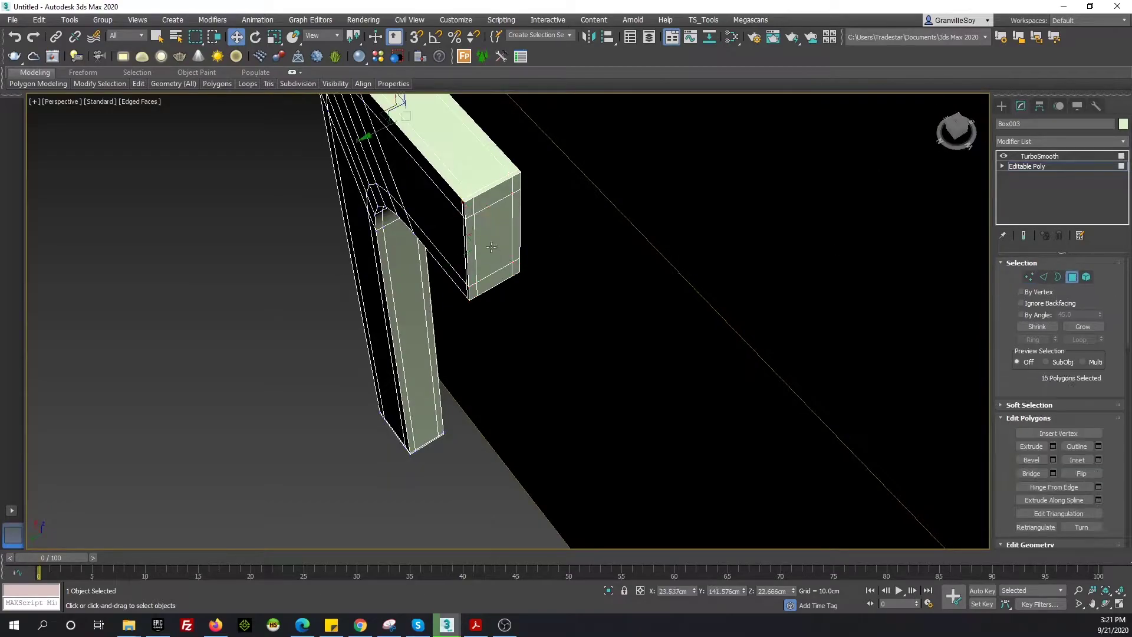
pyautogui.click(1052, 446)
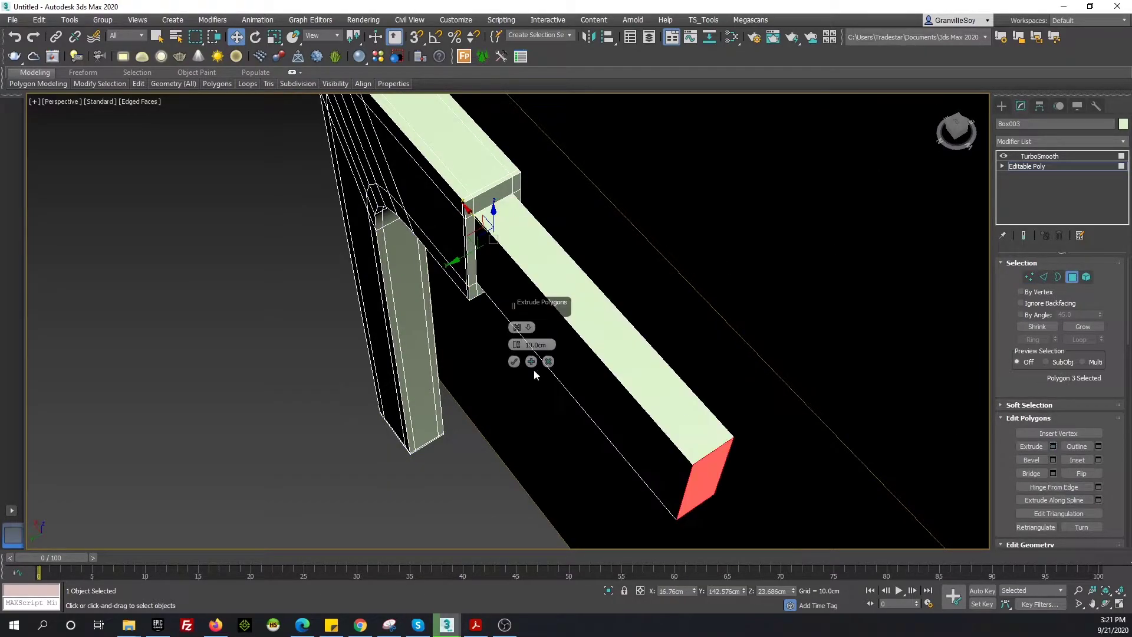
pyautogui.rightClick(695, 590)
pyautogui.moveTo(699, 321)
pyautogui.keyDown('alt'); pyautogui.mouseDown(button='middle')
pyautogui.moveTo(667, 384)
pyautogui.moveTo(588, 353)
pyautogui.moveTo(843, 439)
pyautogui.mouseUp(button='middle'); pyautogui.keyUp('alt')
# Connect edge rings along the beam with 2 segments, Pinch 60 then 80
pyautogui.press('4')
pyautogui.press('2')
pyautogui.hotkey('alt', 'r')
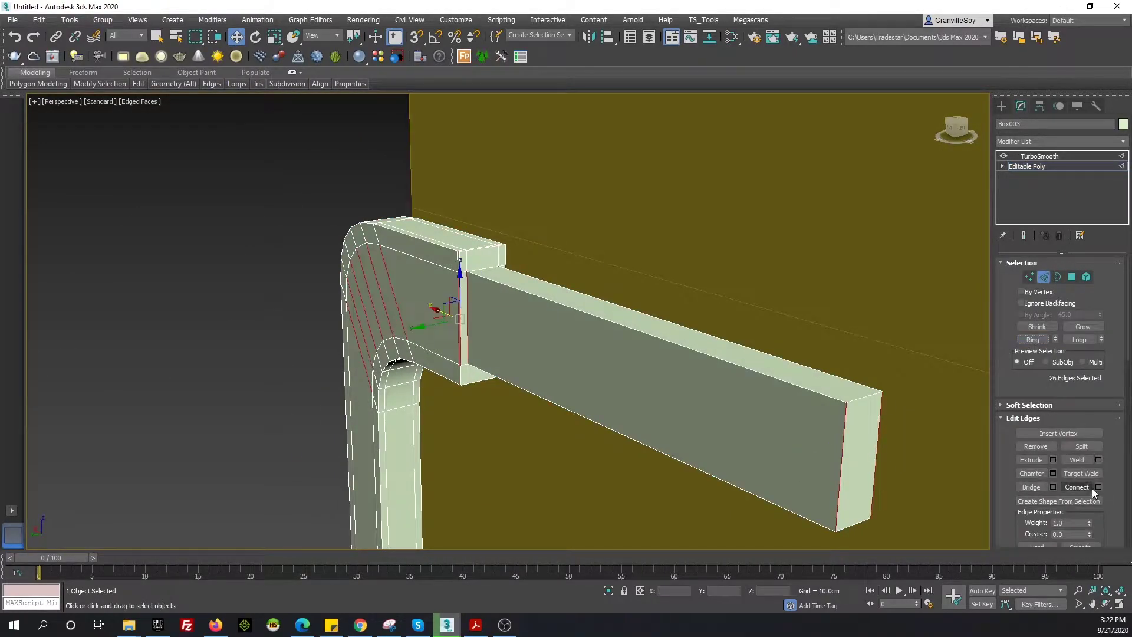
pyautogui.click(1097, 486)
pyautogui.moveTo(516, 346); pyautogui.dragTo(517, 348)
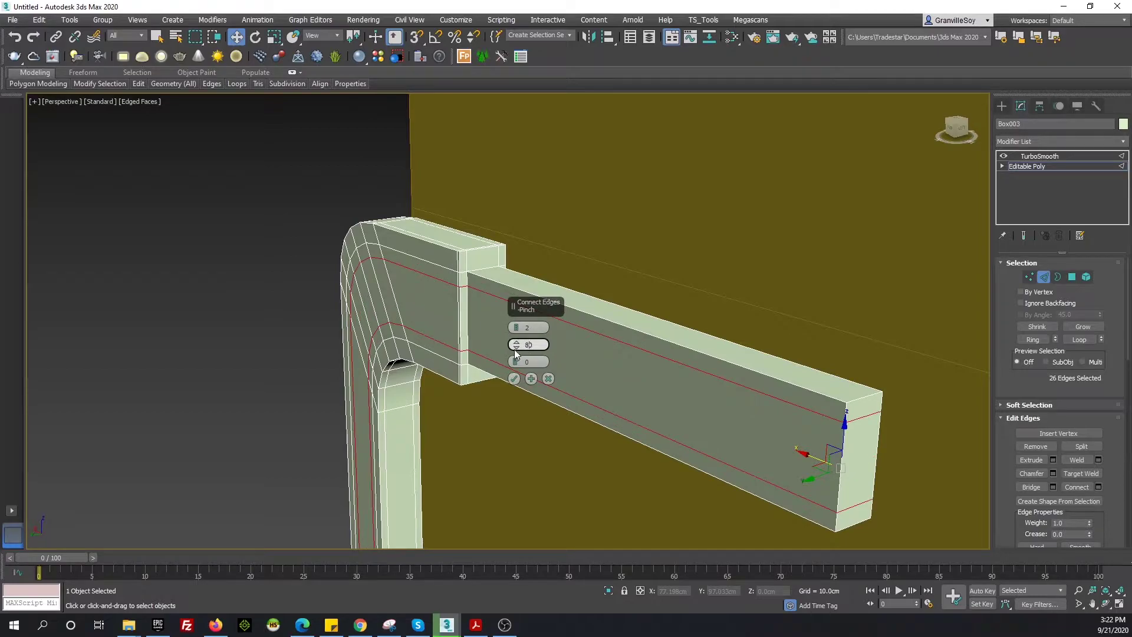
pyautogui.click(513, 378)
pyautogui.click(1033, 339)
pyautogui.click(1097, 486)
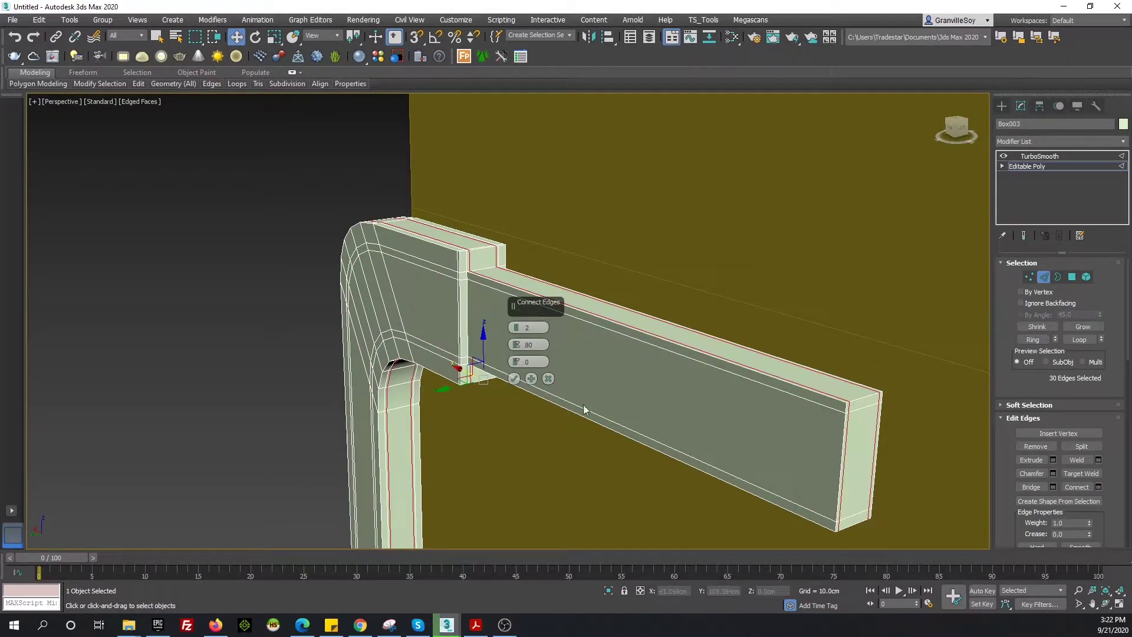
pyautogui.click(514, 378)
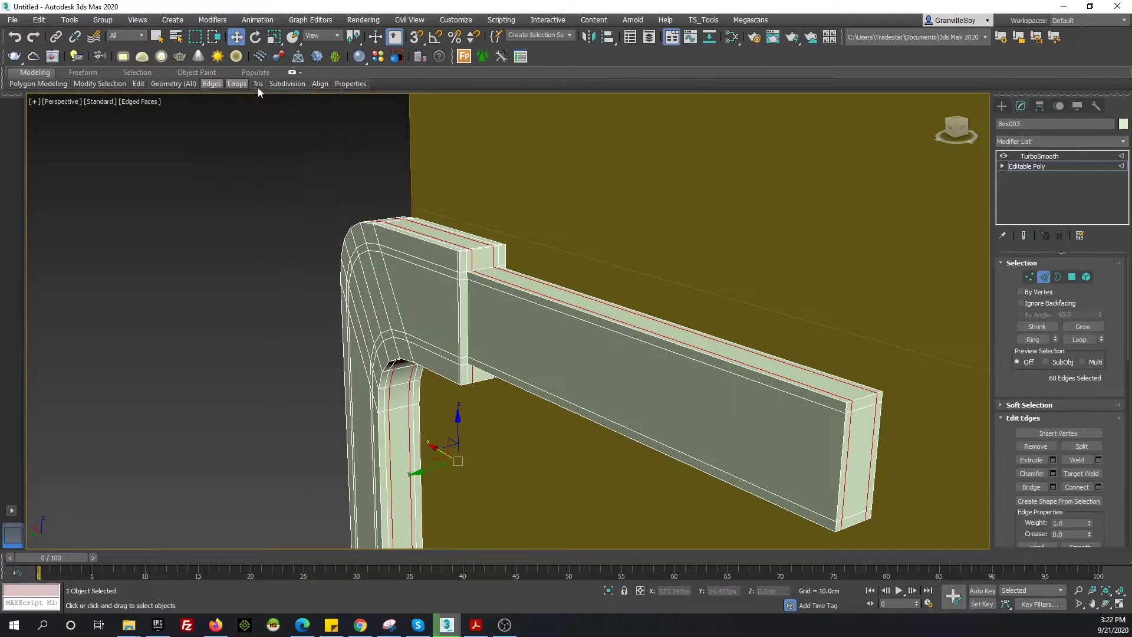
pyautogui.scroll(-3, 860, 371)
# Toggle between the smoothed beam and its base mesh to check the result
pyautogui.click(1040, 156)
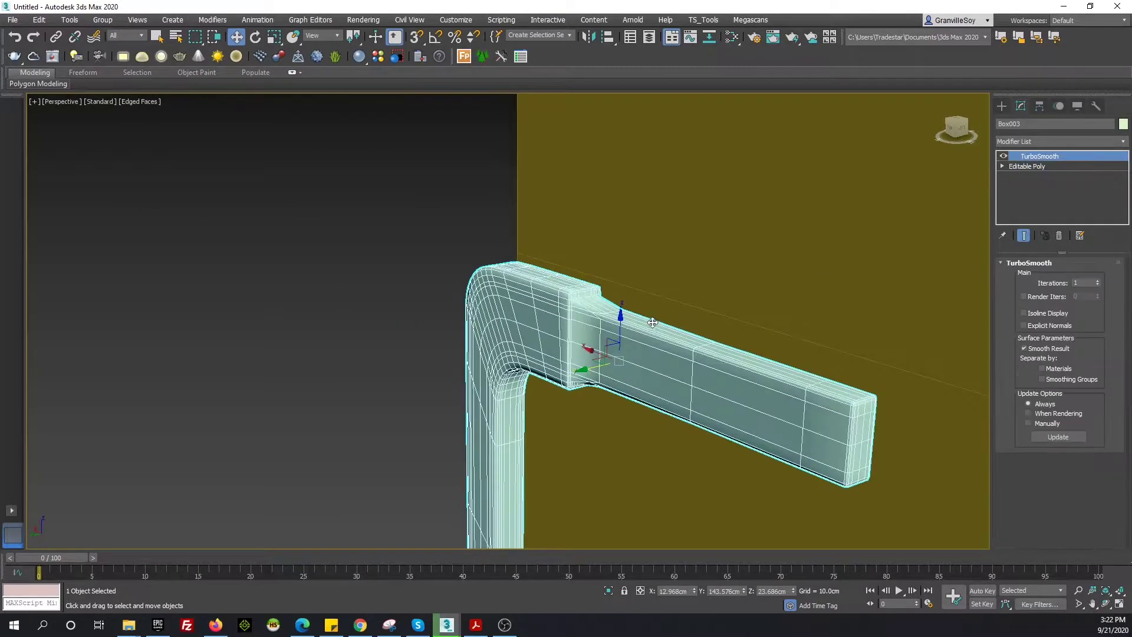
pyautogui.scroll(4, 577, 277)
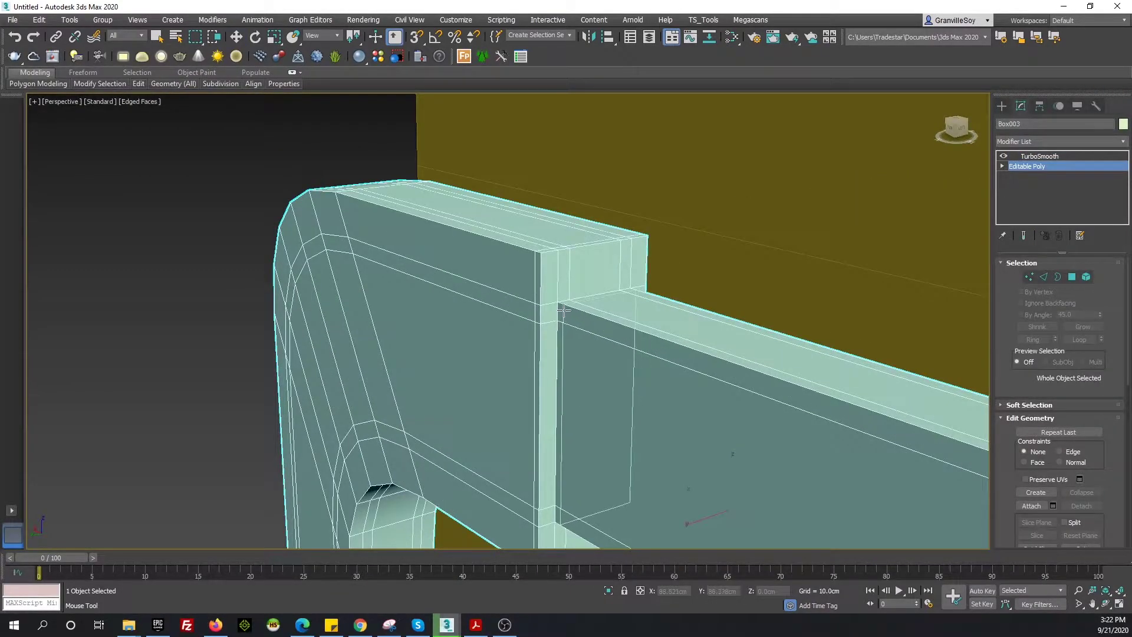
pyautogui.click(1045, 154)
pyautogui.click(1042, 166)
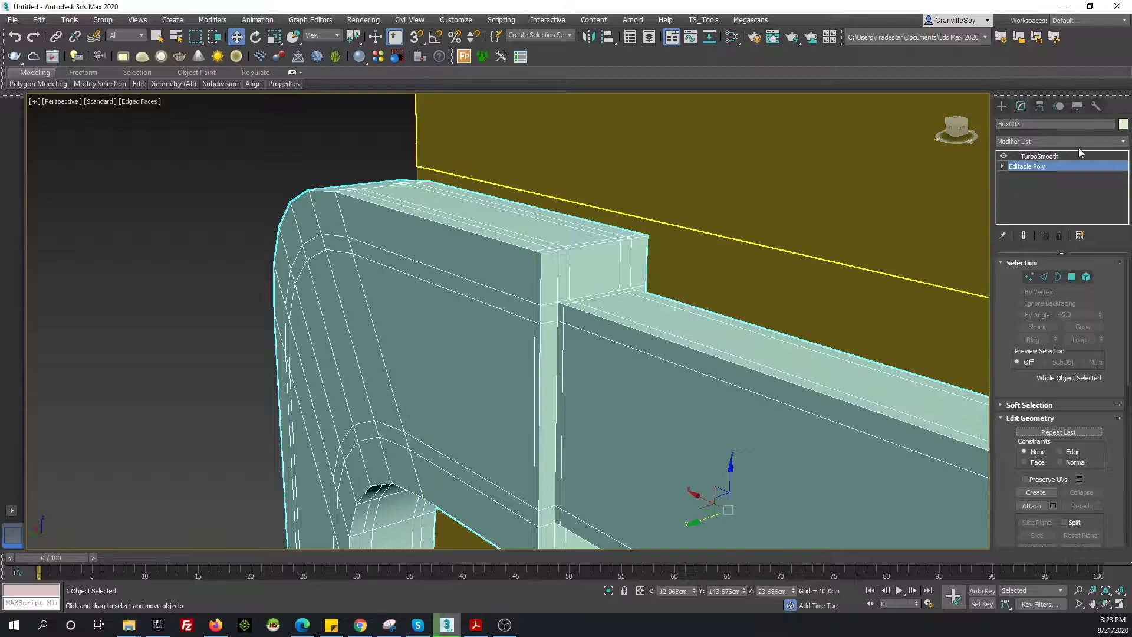
pyautogui.click(1039, 156)
pyautogui.scroll(-4, 570, 235)
pyautogui.moveTo(570, 235)
pyautogui.keyDown('alt'); pyautogui.mouseDown(button='middle')
pyautogui.moveTo(576, 353)
pyautogui.moveTo(637, 308)
pyautogui.moveTo(649, 263)
pyautogui.moveTo(766, 299)
pyautogui.moveTo(942, 197)
pyautogui.mouseUp(button='middle'); pyautogui.keyUp('alt')
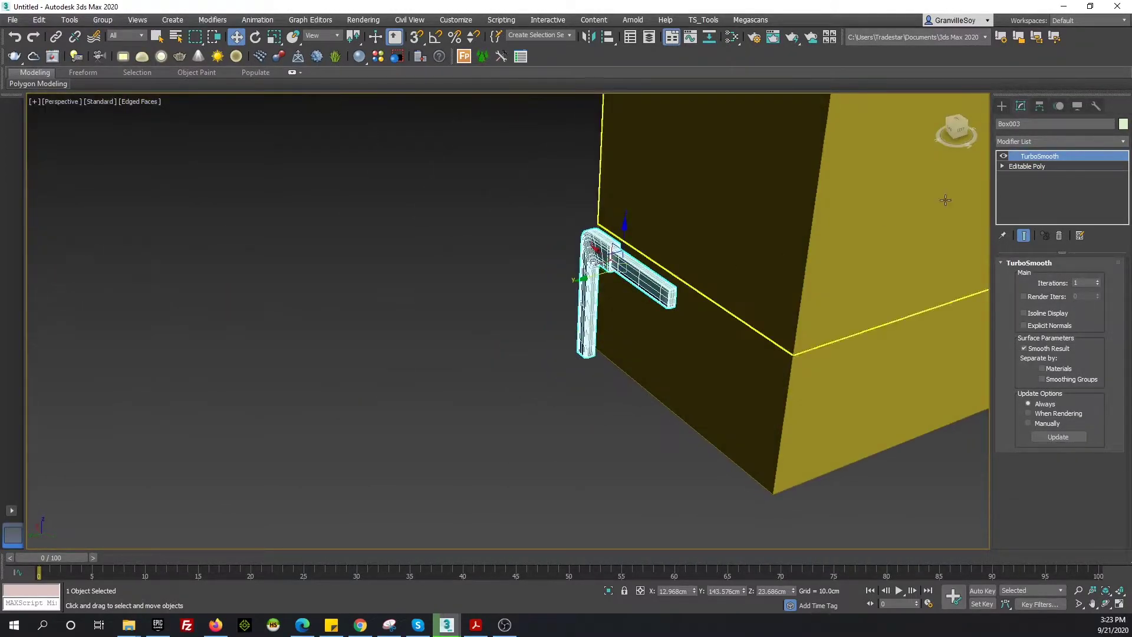
# Adjust the leg's pivot with Affect Pivot Only and mirror a copy of it
pyautogui.click(1040, 106)
pyautogui.click(1059, 187)
pyautogui.click(589, 37)
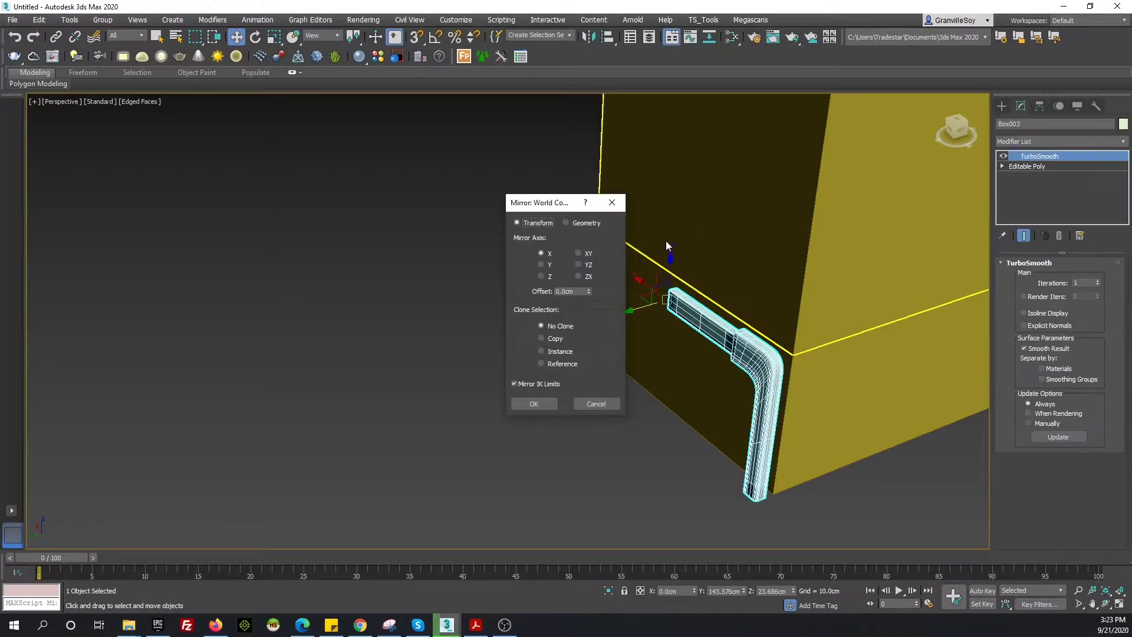
pyautogui.click(546, 355)
pyautogui.click(535, 404)
pyautogui.keyDown('alt'); pyautogui.moveTo(730, 288); pyautogui.dragTo(860, 271, button='middle'); pyautogui.keyUp('alt')
pyautogui.scroll(-5, 860, 271)
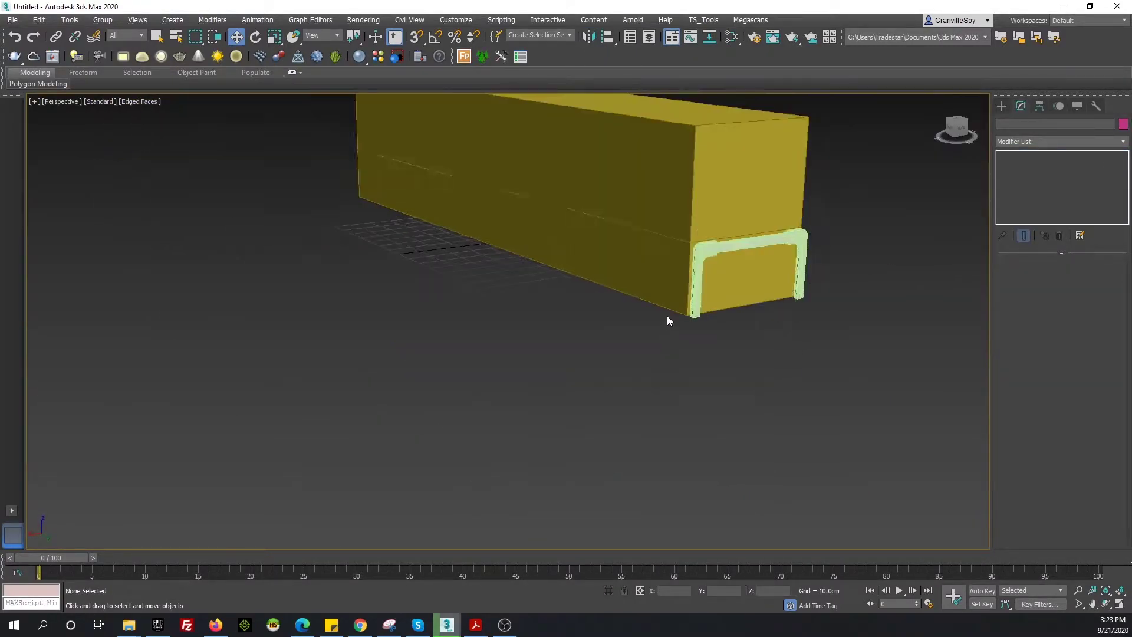
# Review the sideboard catalogue PDF, then return to the bent tube in the scene
pyautogui.hotkey('alt', 'Tab')
pyautogui.scroll(2, 647, 239)
pyautogui.scroll(-5, 648, 242)
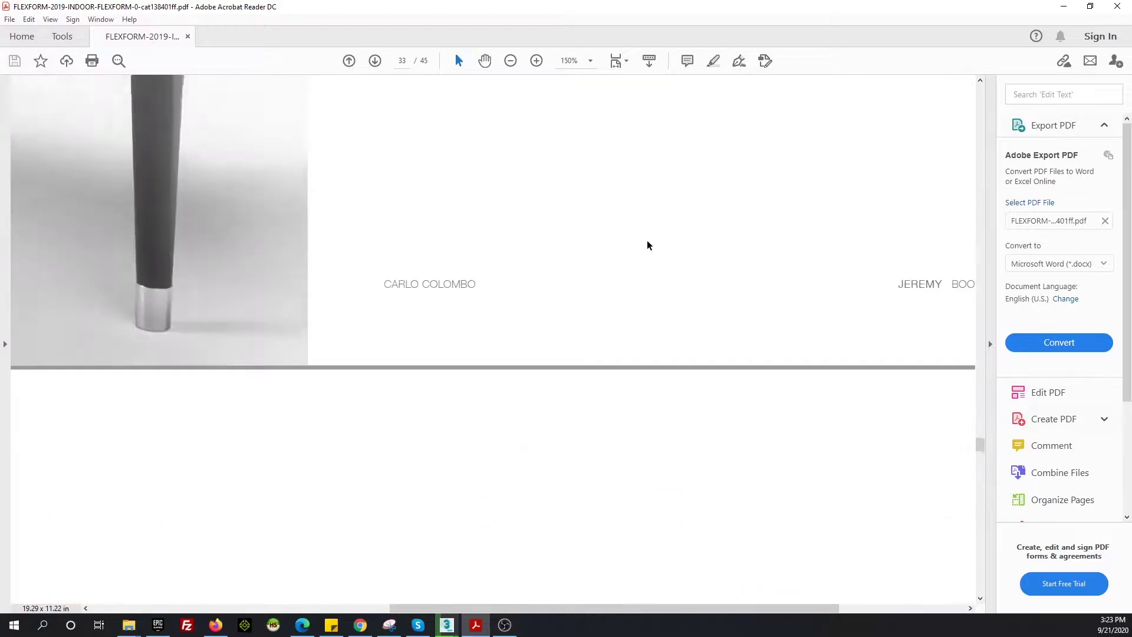
pyautogui.scroll(4, 647, 246)
pyautogui.moveTo(599, 607); pyautogui.dragTo(330, 594)
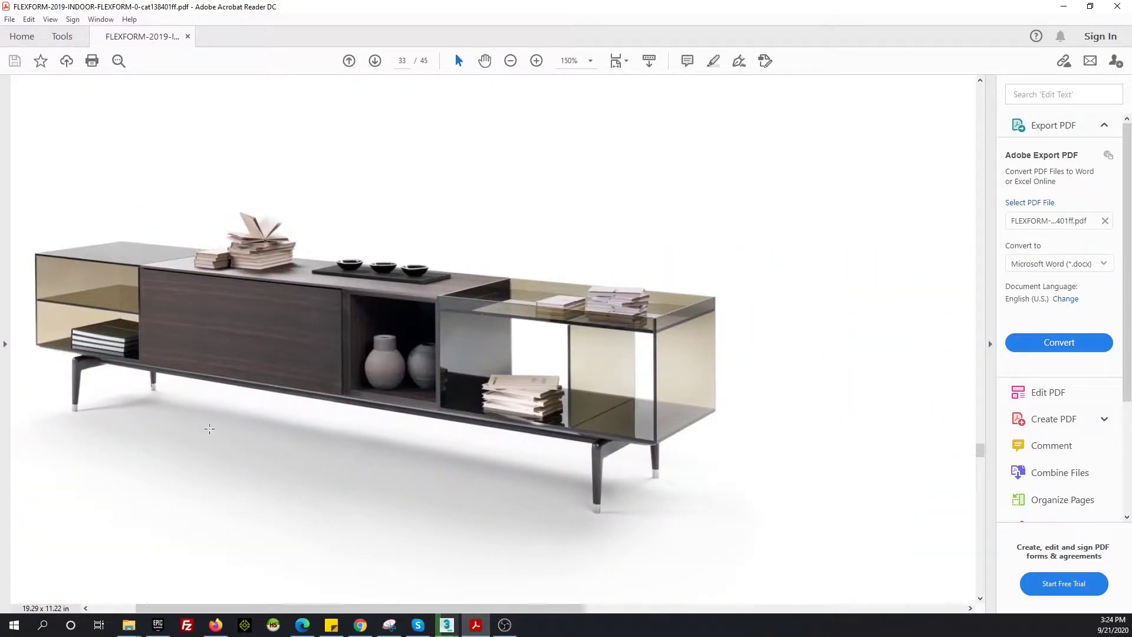
pyautogui.hotkey('alt', 'Tab')
pyautogui.keyDown('alt'); pyautogui.moveTo(507, 318); pyautogui.dragTo(566, 295, button='middle'); pyautogui.keyUp('alt')
pyautogui.scroll(5, 566, 295)
# Delete the bent tube's end-cap polygon to open its end
pyautogui.click(1029, 206)
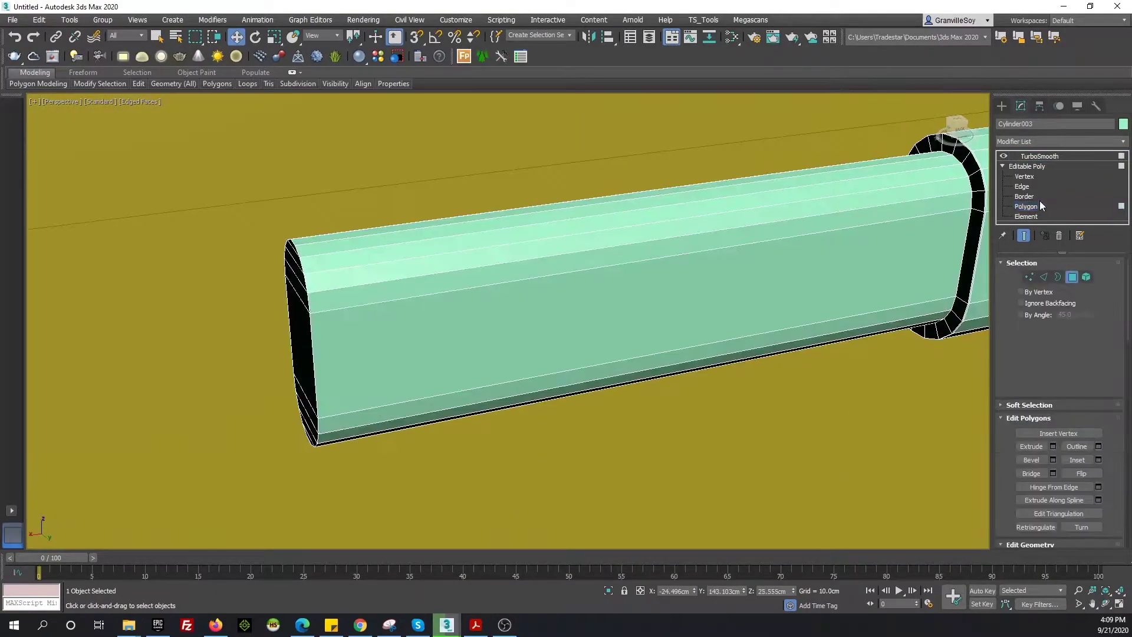
pyautogui.click(584, 366)
pyautogui.moveTo(583, 366)
pyautogui.keyDown('alt'); pyautogui.mouseDown(button='middle')
pyautogui.moveTo(539, 337)
pyautogui.moveTo(553, 268)
pyautogui.mouseUp(button='middle'); pyautogui.keyUp('alt')
pyautogui.press('Delete')
pyautogui.scroll(3, 554, 268)
pyautogui.scroll(-3, 560, 246)
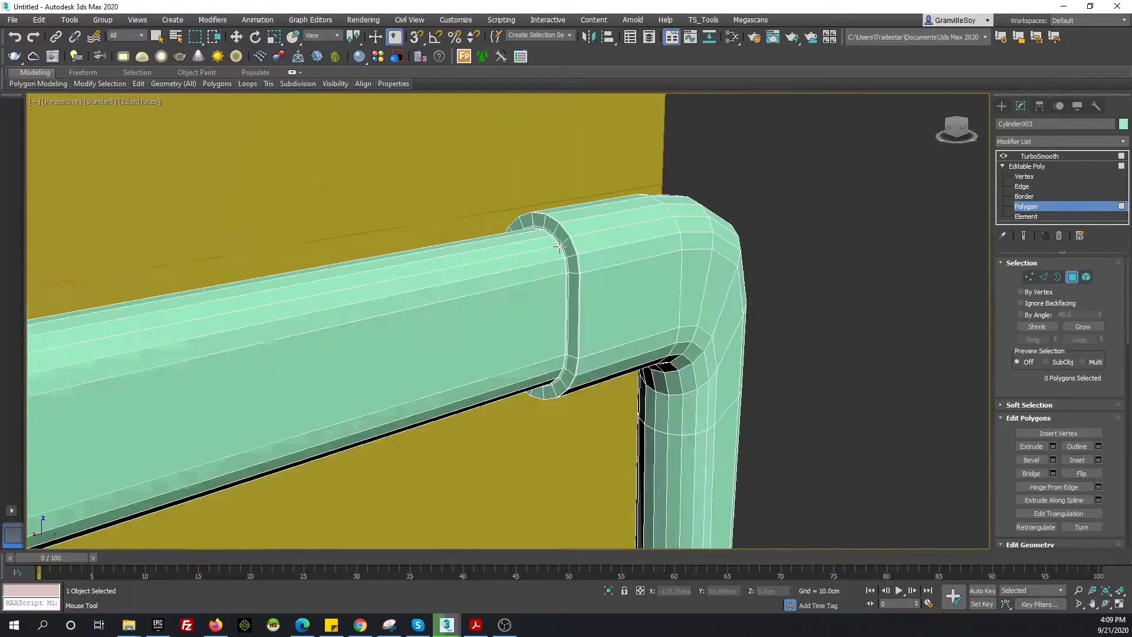
pyautogui.click(1040, 156)
pyautogui.scroll(-5, 554, 295)
pyautogui.moveTo(555, 295)
pyautogui.keyDown('alt'); pyautogui.mouseDown(button='middle')
pyautogui.moveTo(531, 330)
pyautogui.moveTo(534, 347)
pyautogui.moveTo(648, 306)
pyautogui.mouseUp(button='middle'); pyautogui.keyUp('alt')
pyautogui.scroll(2, 535, 346)
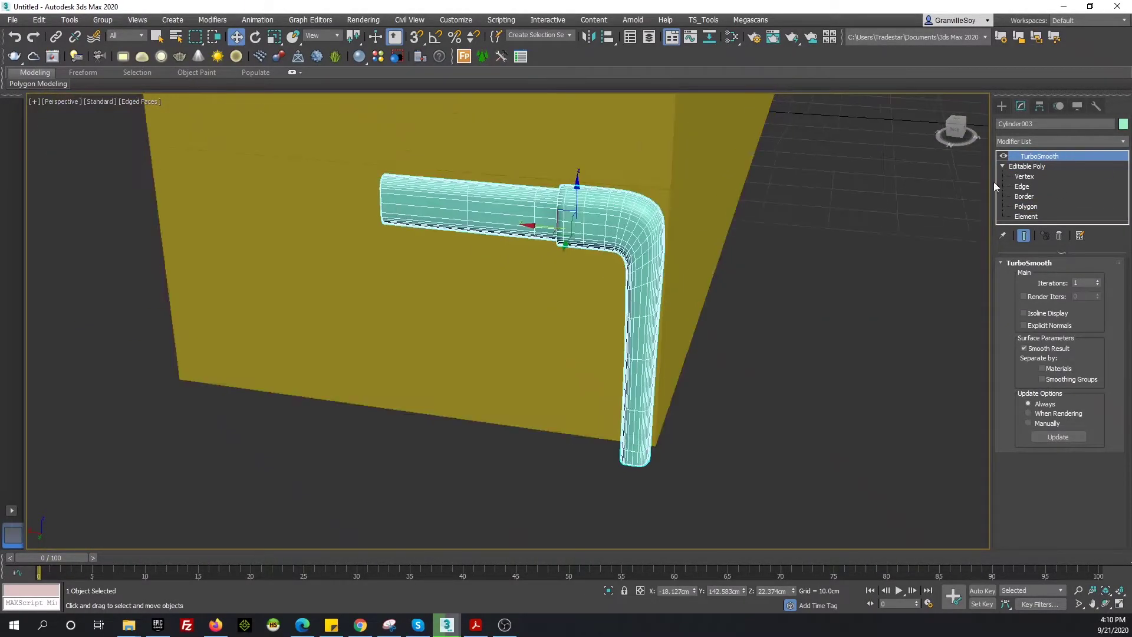
# Zero the tube's pivot with Affect Pivot Only and mirror a copy across X
pyautogui.click(1039, 105)
pyautogui.click(1060, 187)
pyautogui.rightClick(694, 590)
pyautogui.click(1060, 187)
pyautogui.keyDown('alt'); pyautogui.moveTo(767, 265); pyautogui.dragTo(794, 243, button='middle'); pyautogui.keyUp('alt')
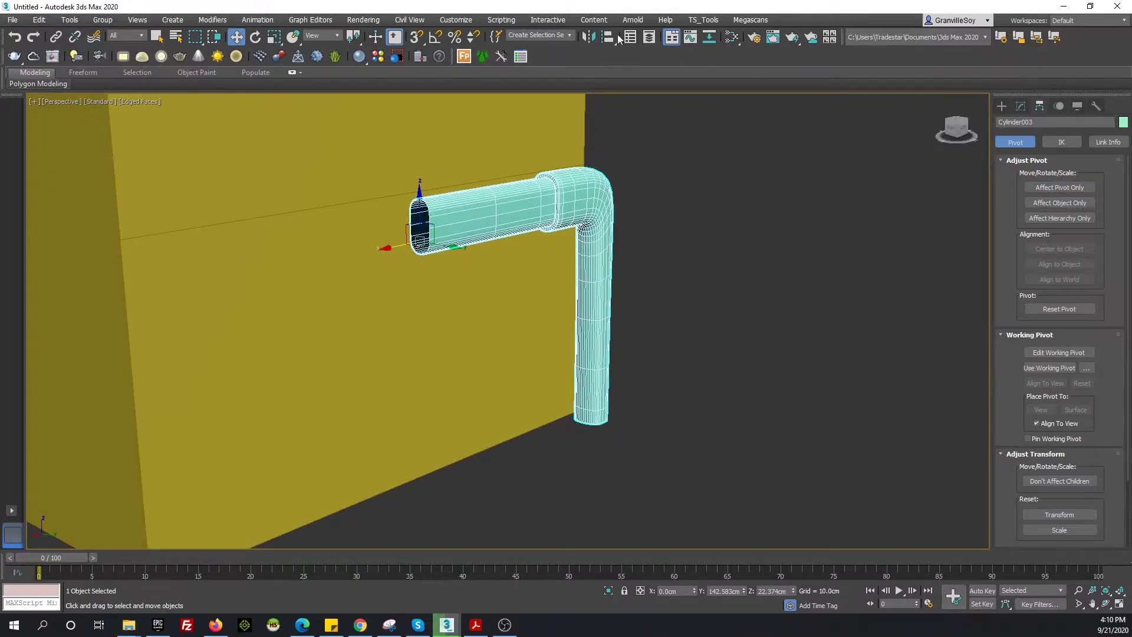
pyautogui.click(589, 37)
pyautogui.click(540, 254)
pyautogui.click(533, 403)
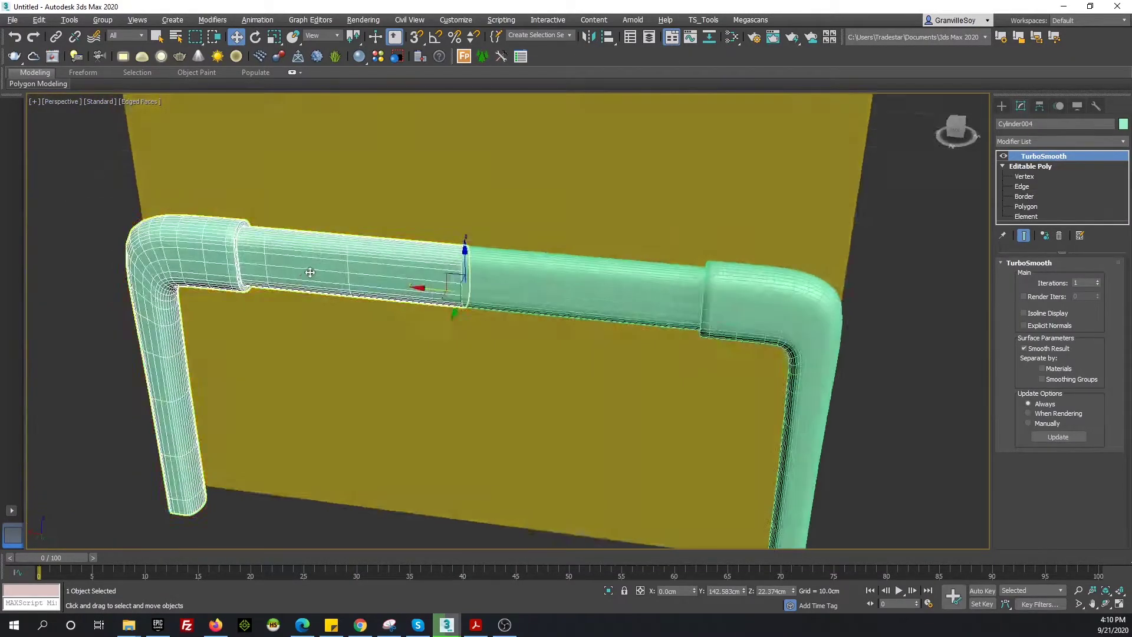
pyautogui.keyDown('alt'); pyautogui.moveTo(533, 404); pyautogui.dragTo(420, 277, button='middle'); pyautogui.keyUp('alt')
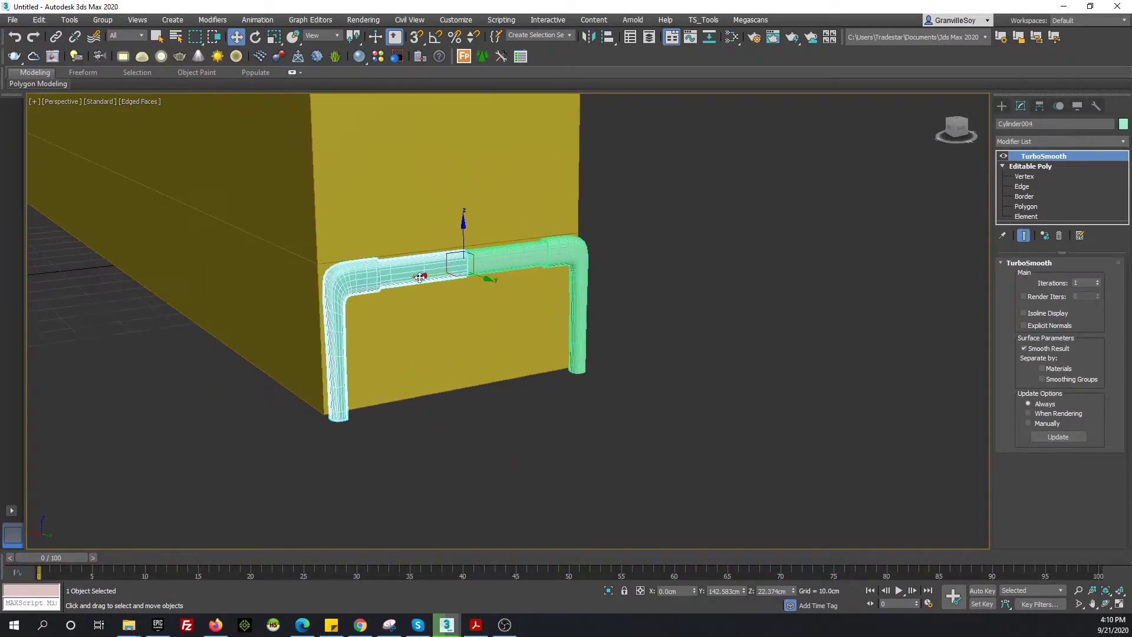
# Bring up the sideboard catalogue PDF for reference
pyautogui.click(475, 627)
pyautogui.scroll(-3, 520, 320)
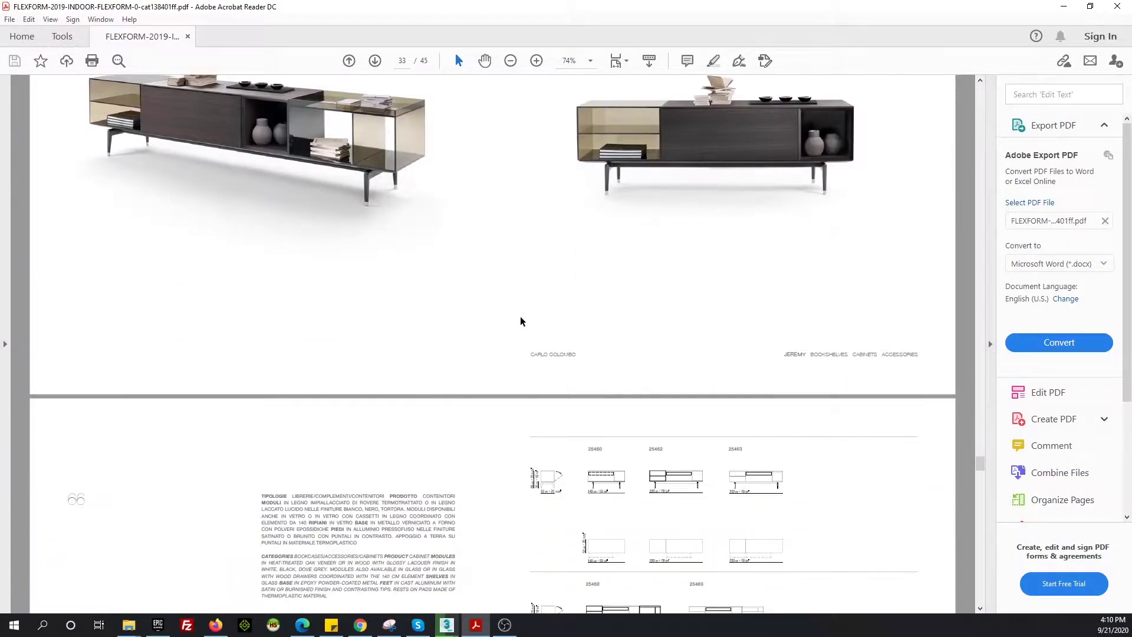
pyautogui.scroll(1, 520, 320)
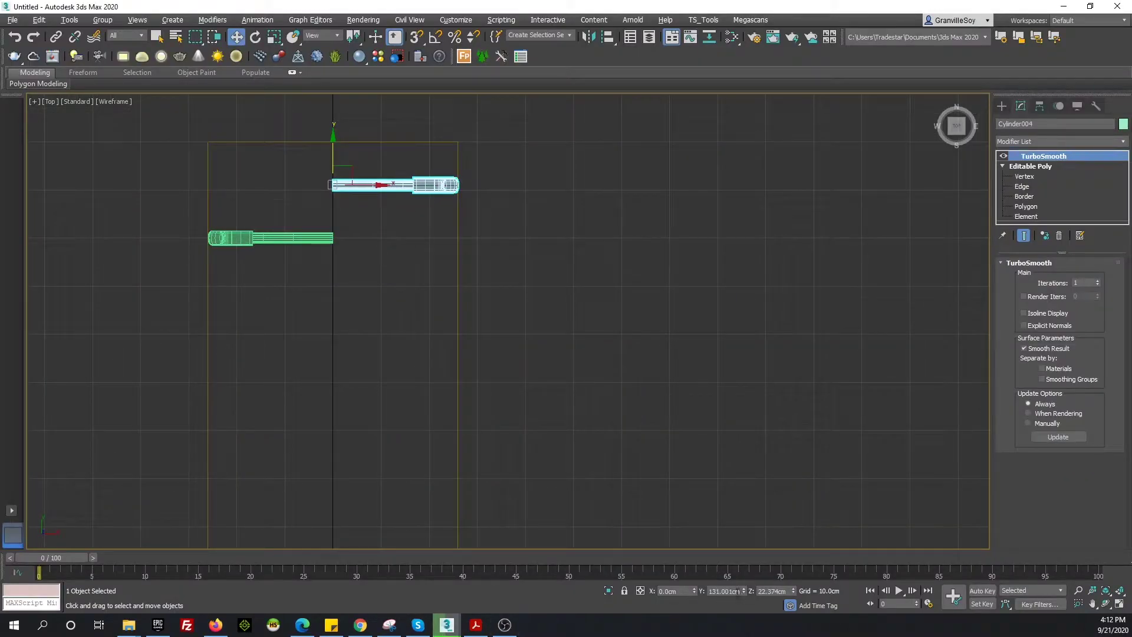
# Align the copied tube and draw a thin rail box under it in Top view
pyautogui.press('Return')
pyautogui.click(1002, 105)
pyautogui.click(1036, 177)
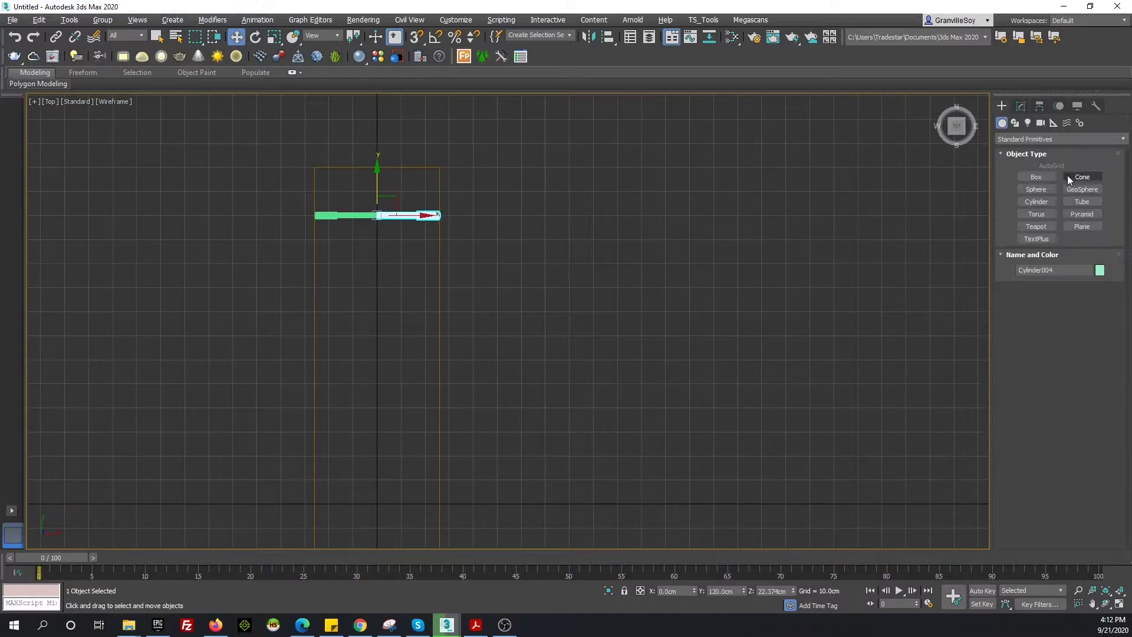
pyautogui.scroll(5, 418, 214)
pyautogui.moveTo(423, 211); pyautogui.dragTo(449, 400)
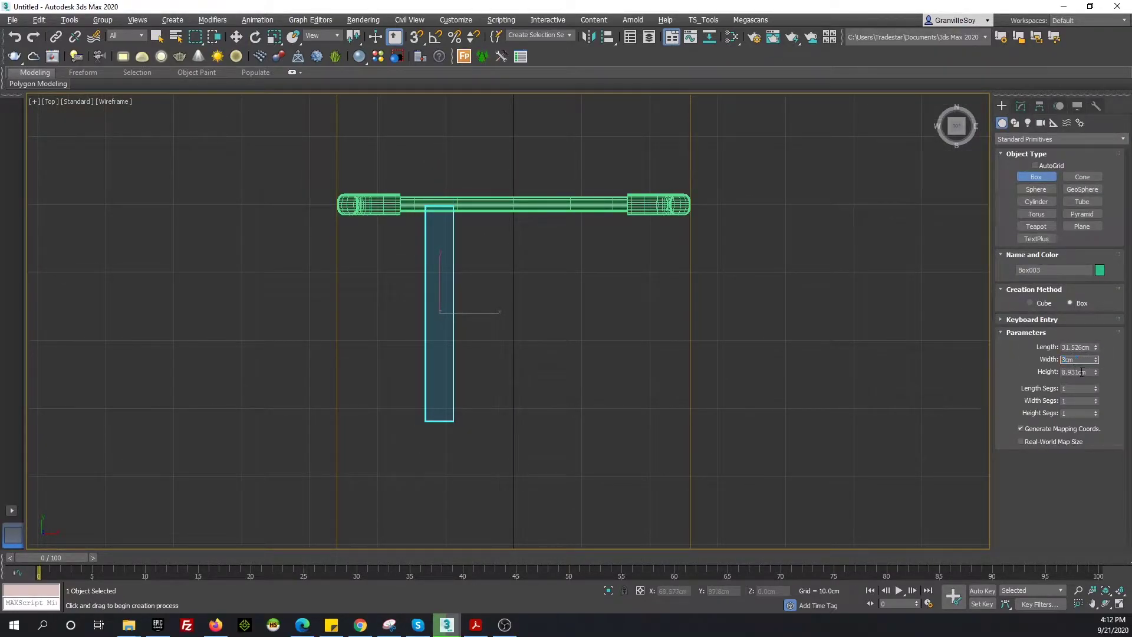
# Raise the rail box onto the tube in Left view and set its X to -10 cm
pyautogui.press('l')
pyautogui.press('w')
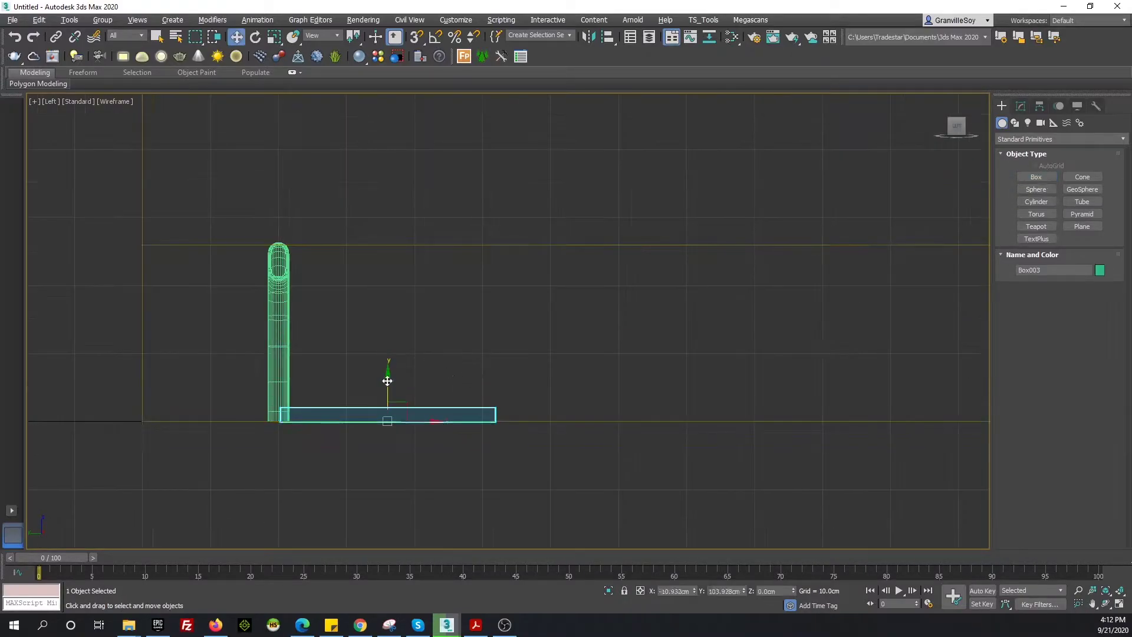
pyautogui.moveTo(386, 379); pyautogui.dragTo(383, 255)
pyautogui.press('t')
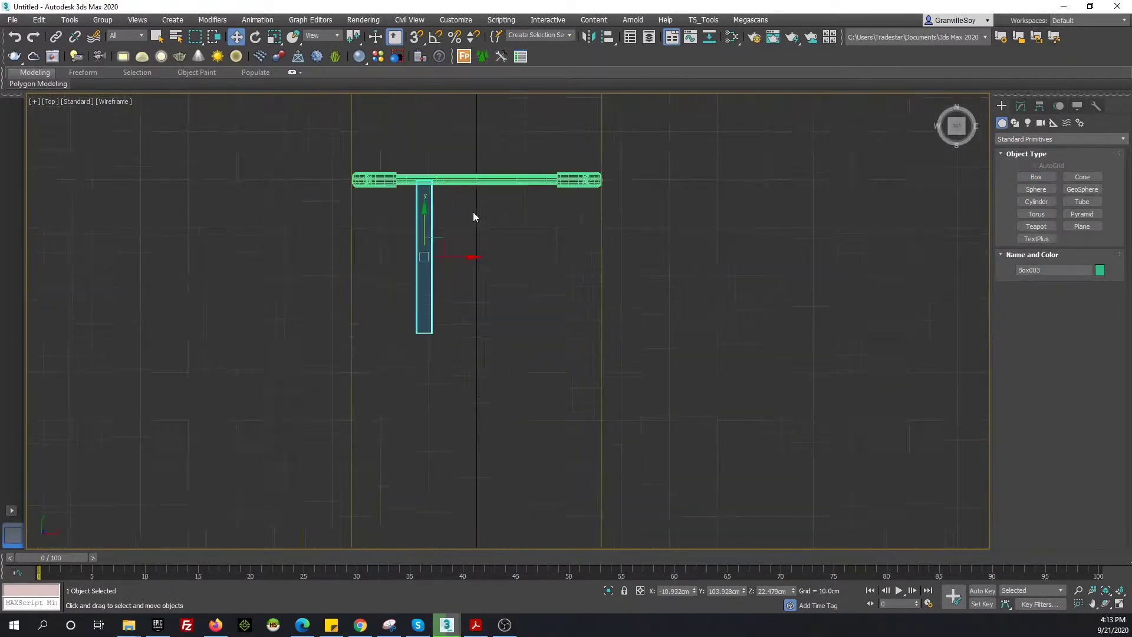
pyautogui.write('-10')
pyautogui.press('Return')
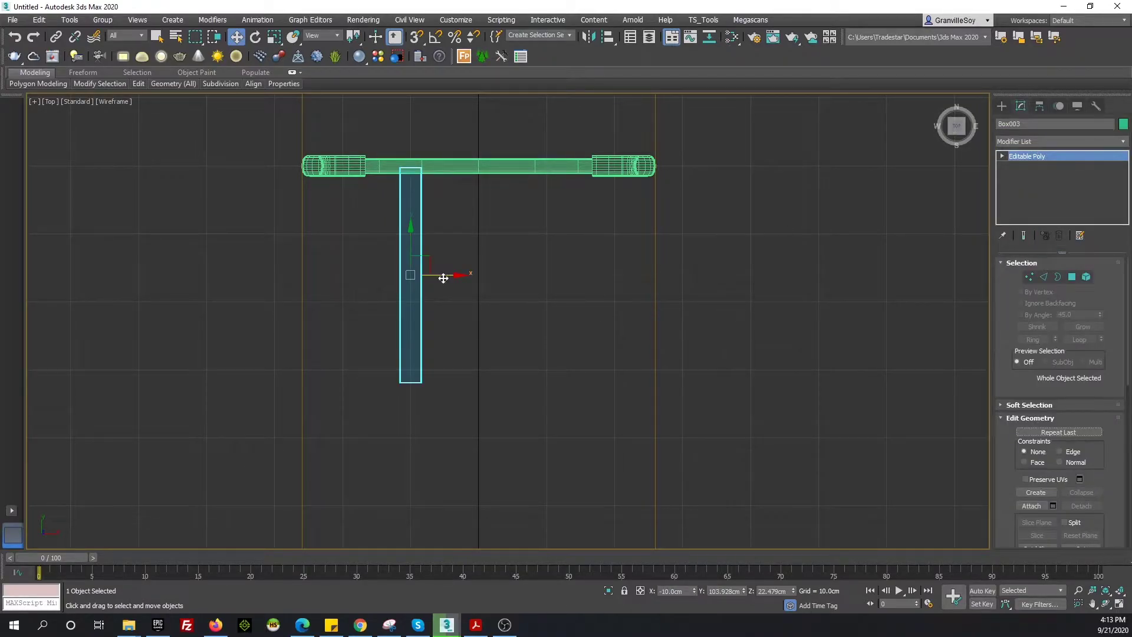
# Shift-drag a copy of the rail to the right and set its X to 10 cm
pyautogui.keyDown('shift'); pyautogui.moveTo(444, 278); pyautogui.dragTo(549, 278); pyautogui.keyUp('shift')
pyautogui.click(540, 361)
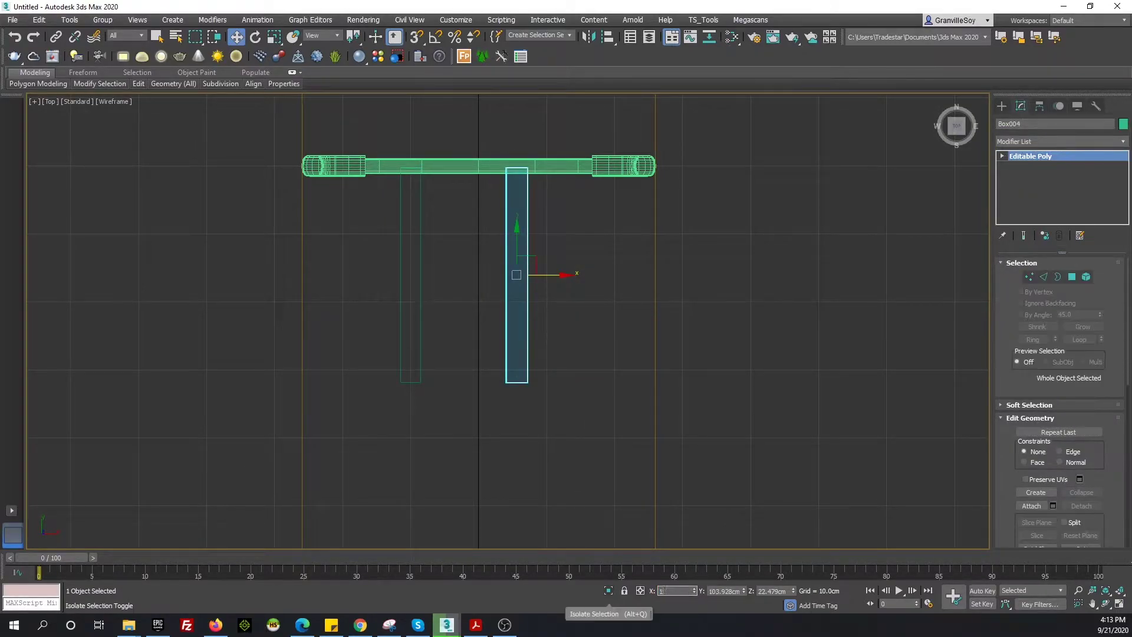
pyautogui.write('0')
pyautogui.press('Return')
# Lengthen the rail by moving its end vertices
pyautogui.press('1')
pyautogui.moveTo(625, 424); pyautogui.dragTo(468, 360)
pyautogui.moveTo(468, 360); pyautogui.dragTo(458, 236, button='middle')
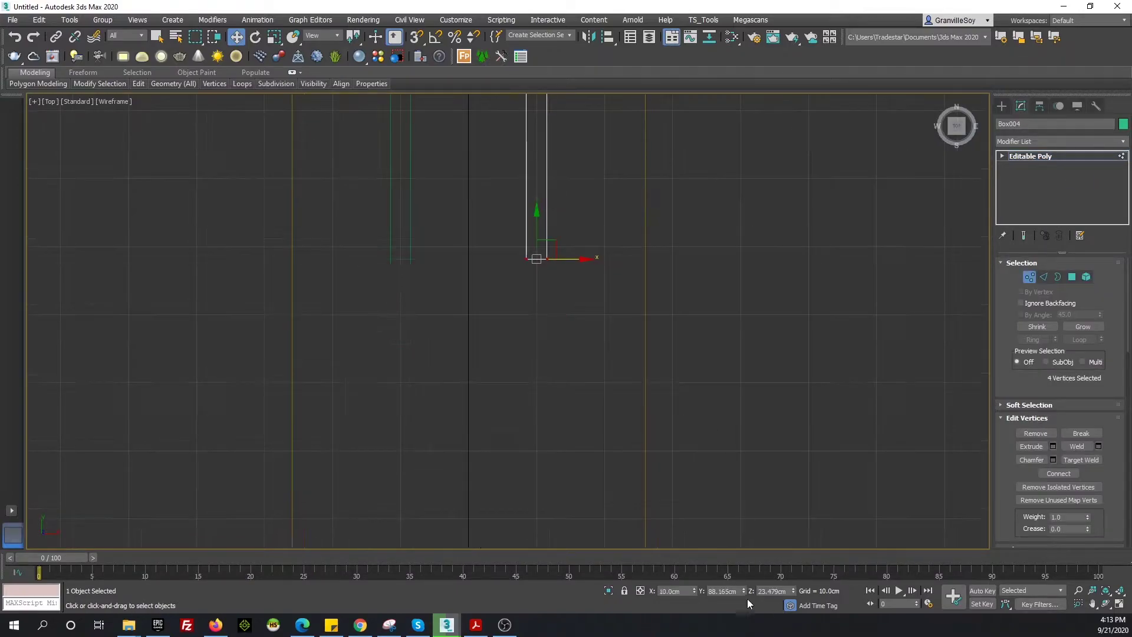
pyautogui.press('1')
pyautogui.press('p')
# Set the other rail's X position to -15 cm and inspect the leg frame
pyautogui.moveTo(497, 328)
pyautogui.keyDown('alt'); pyautogui.mouseDown(button='middle')
pyautogui.moveTo(537, 207)
pyautogui.moveTo(519, 247)
pyautogui.moveTo(568, 316)
pyautogui.mouseUp(button='middle'); pyautogui.keyUp('alt')
pyautogui.scroll(3, 568, 316)
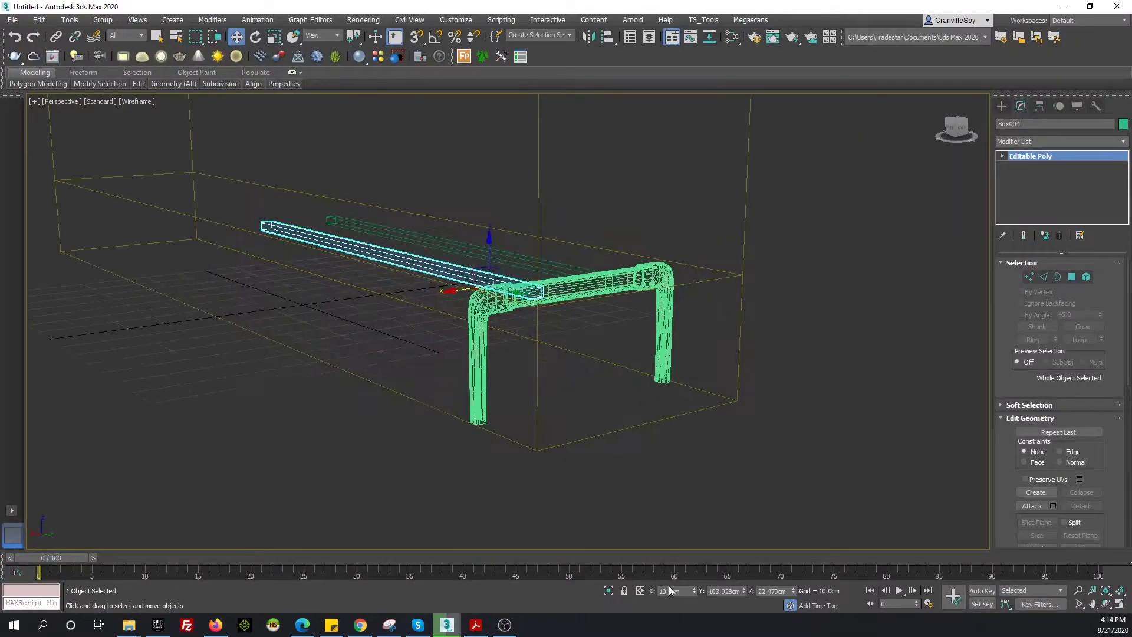
pyautogui.write('15')
pyautogui.write('-15')
pyautogui.press('Return')
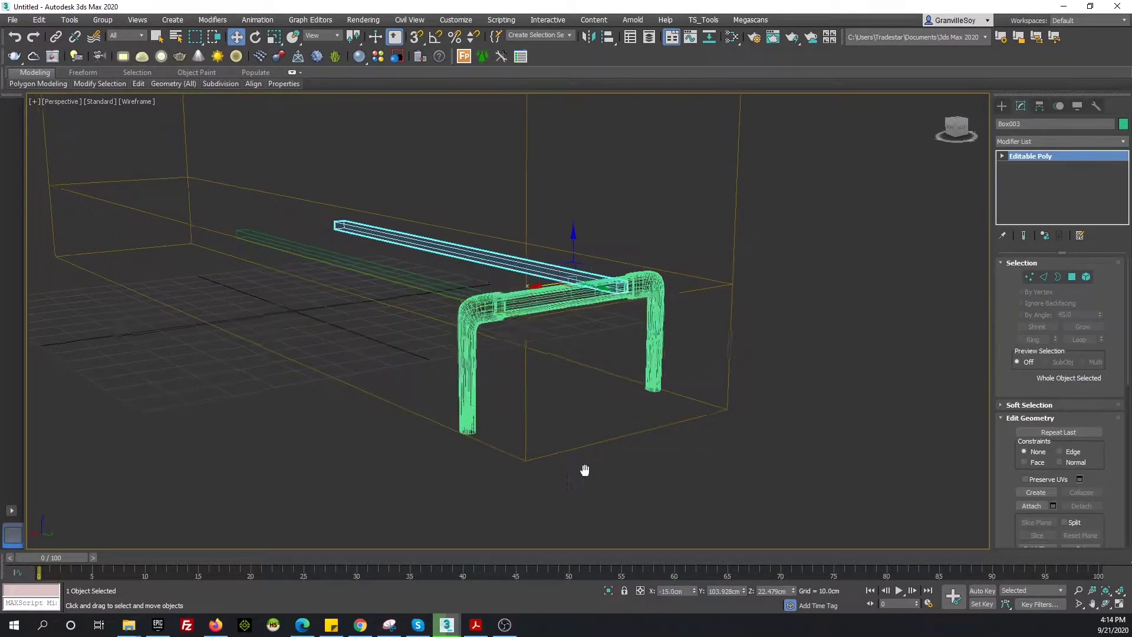
pyautogui.keyDown('alt'); pyautogui.moveTo(586, 467); pyautogui.dragTo(496, 416, button='middle'); pyautogui.keyUp('alt')
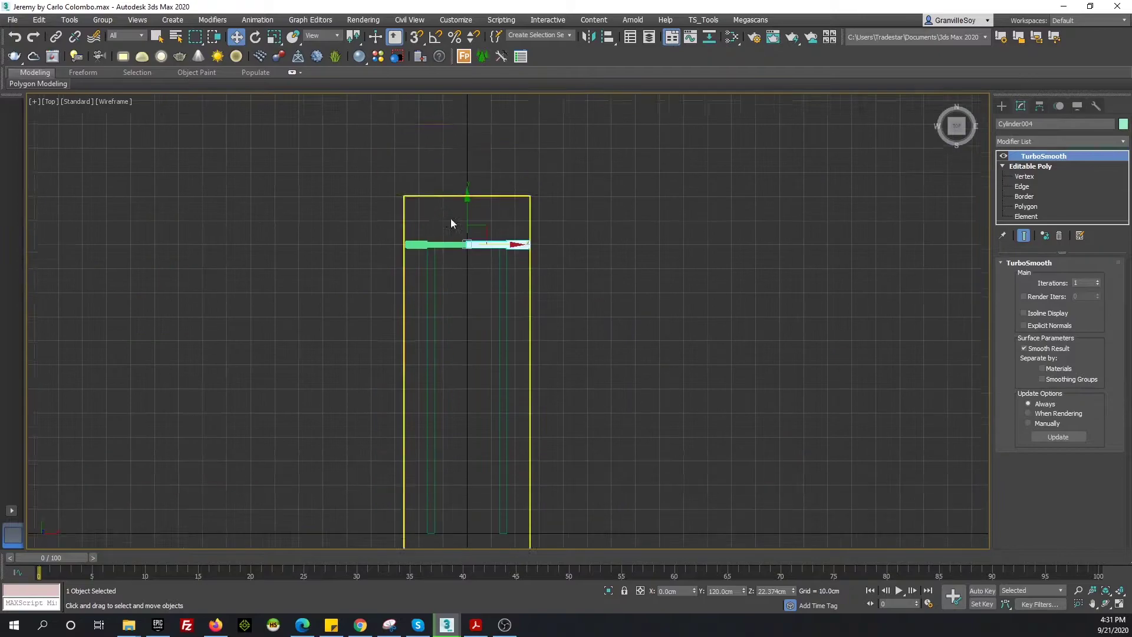
# Place the right tube half at X 6 cm and the left at X -6 cm
pyautogui.scroll(5, 451, 223)
pyautogui.moveTo(478, 261); pyautogui.dragTo(534, 261)
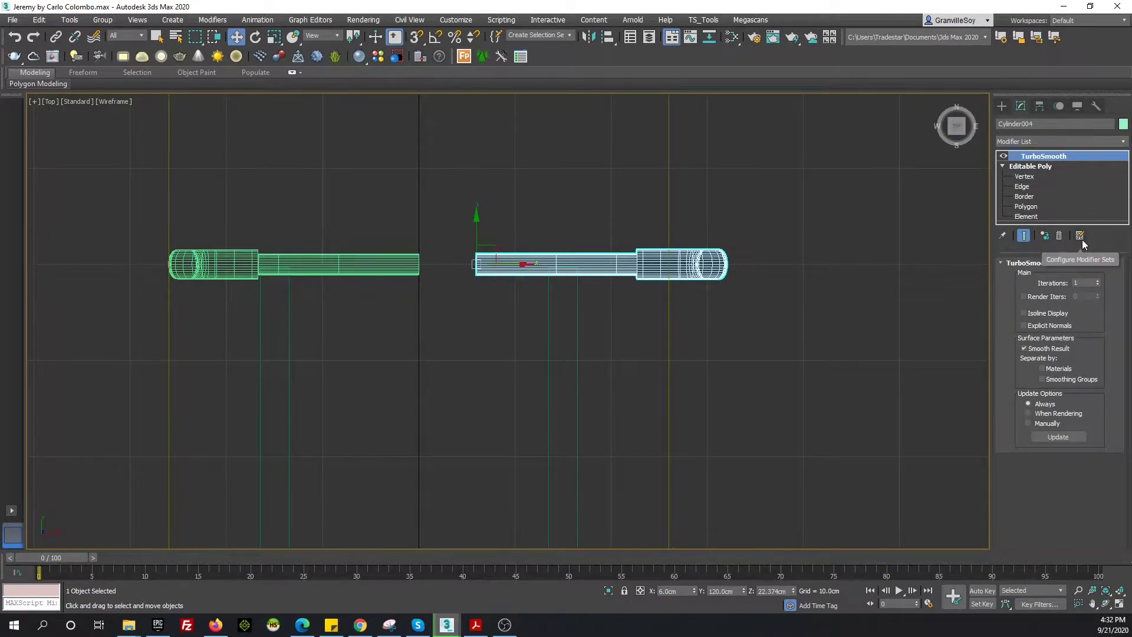
pyautogui.click(295, 264)
pyautogui.click(676, 590)
pyautogui.write('-6')
pyautogui.press('Return')
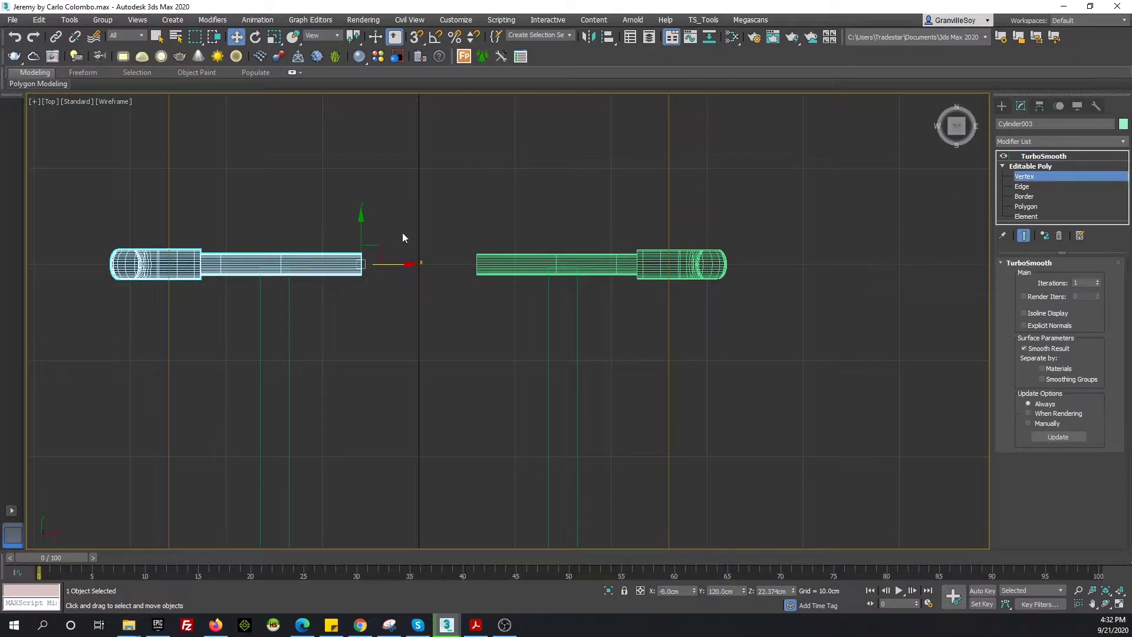
# Exit vertex editing, center the joined tubes, and bring up the catalogue PDF
pyautogui.press('1')
pyautogui.moveTo(513, 239); pyautogui.dragTo(487, 240, button='middle')
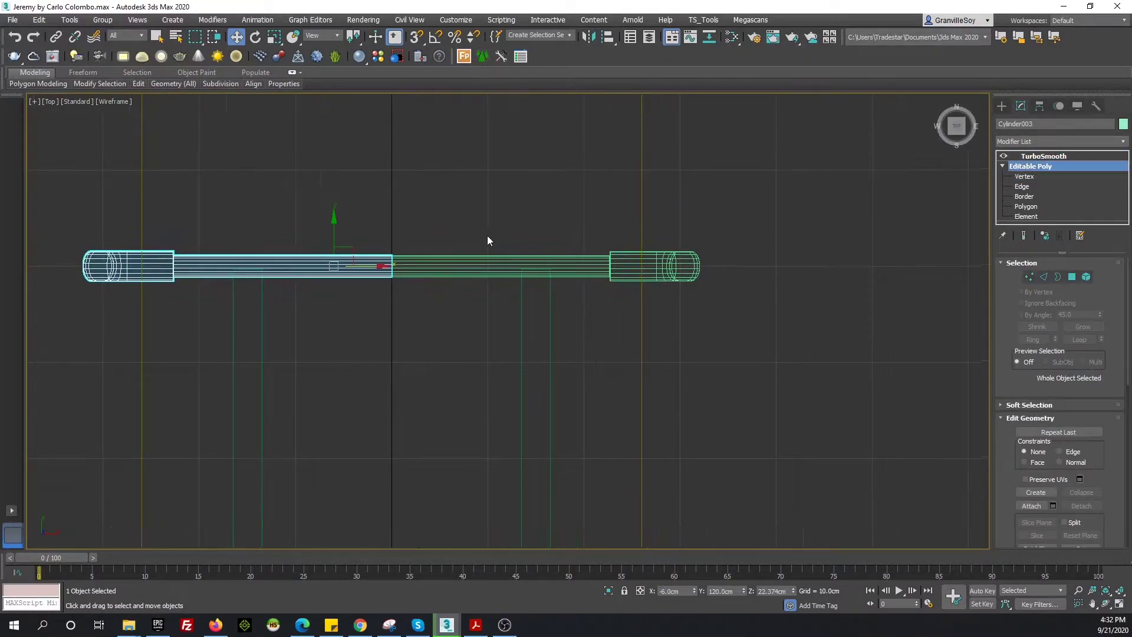
pyautogui.scroll(-3, 483, 235)
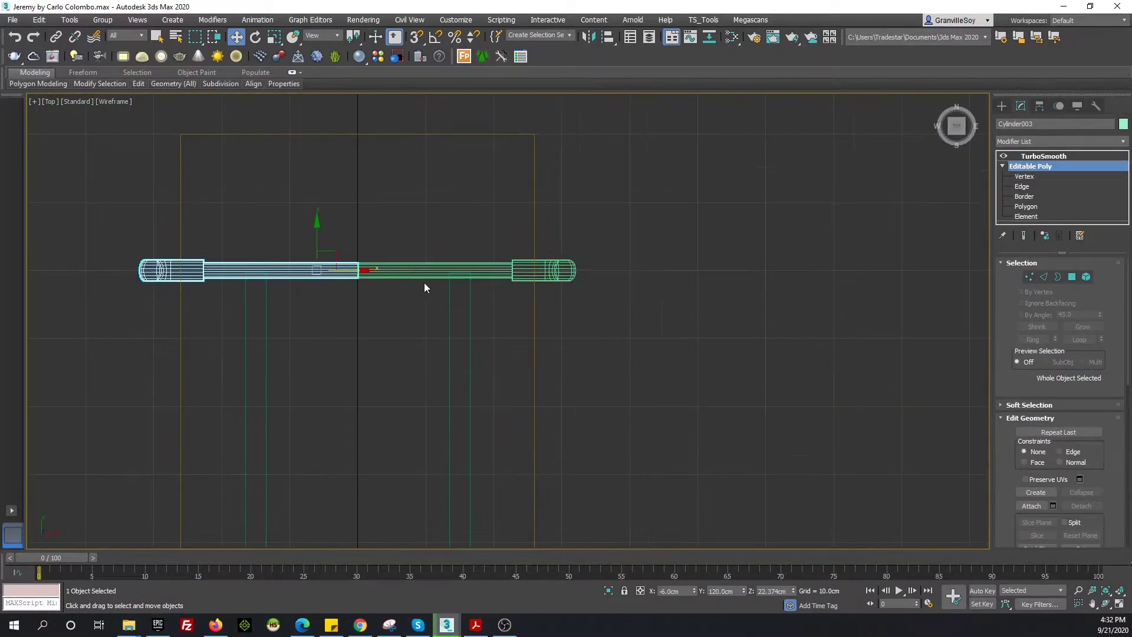
pyautogui.click(476, 624)
pyautogui.scroll(-1, 560, 358)
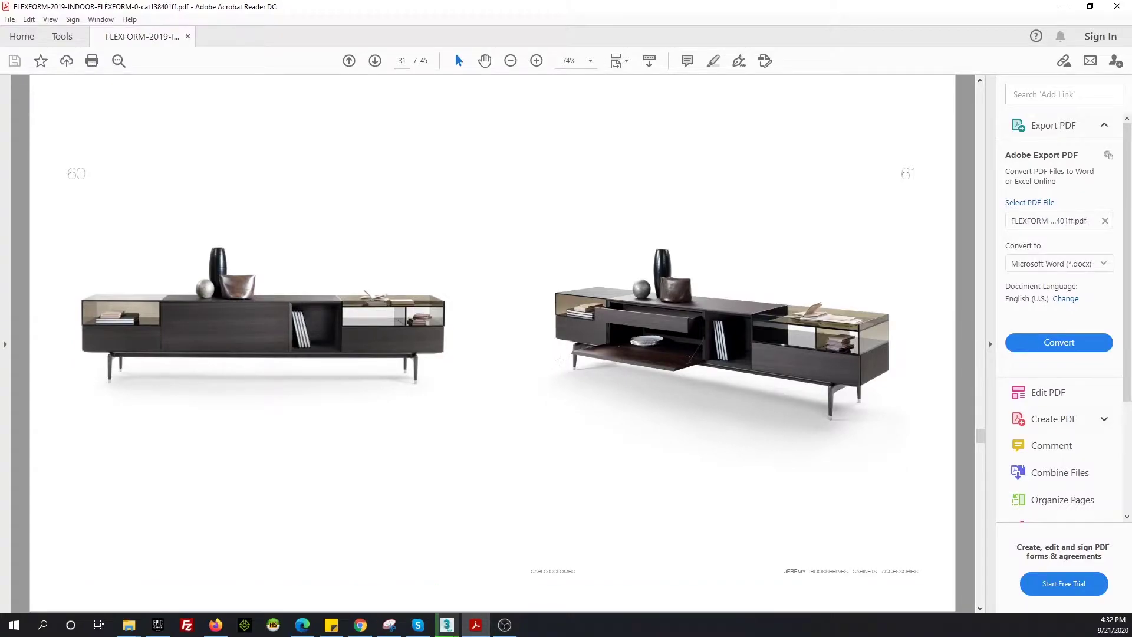
# Finish scrolling the catalogue and return to the sideboard scene in 3ds Max
pyautogui.scroll(-3, 516, 331)
pyautogui.scroll(15, 413, 319)
pyautogui.scroll(-13, 358, 305)
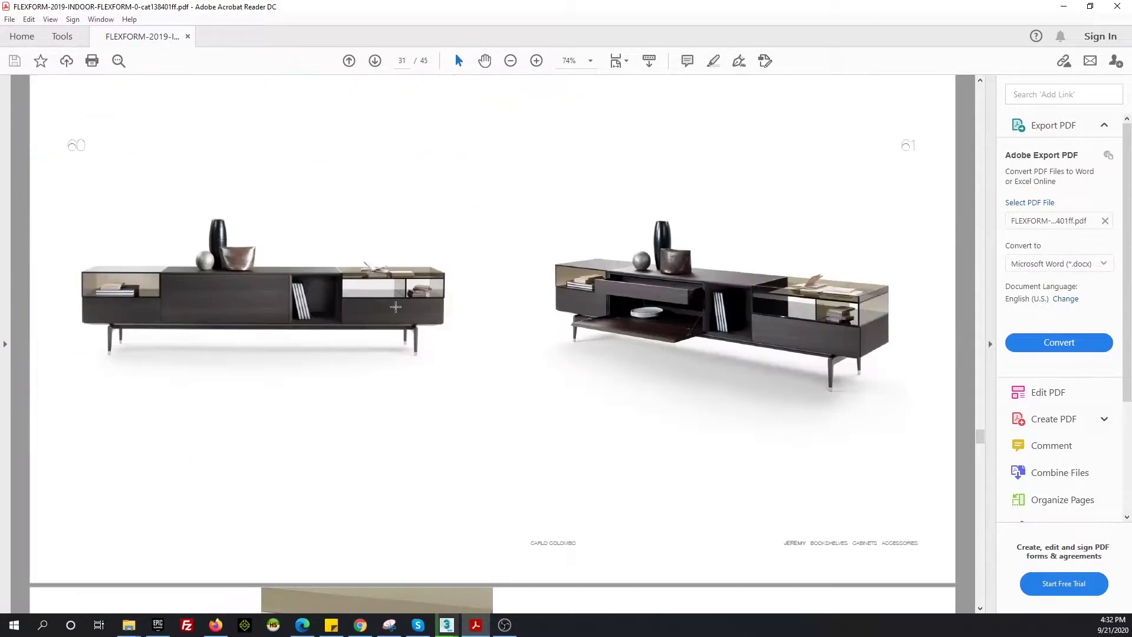
pyautogui.scroll(-20, 358, 305)
pyautogui.scroll(-11, 357, 313)
pyautogui.scroll(-4, 355, 325)
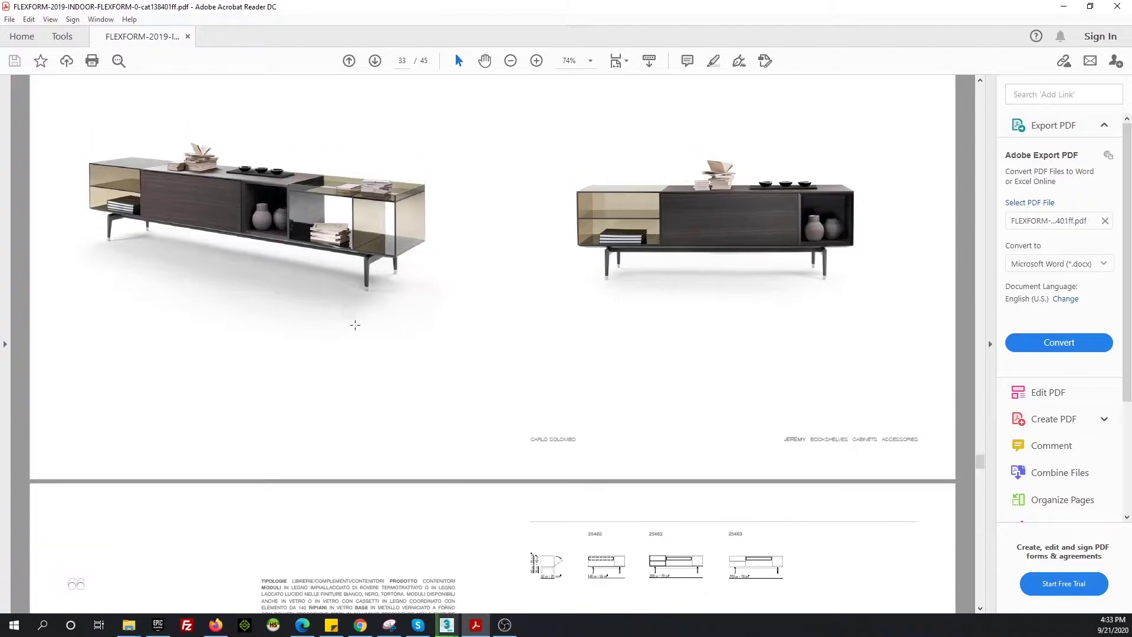
pyautogui.click(506, 625)
pyautogui.moveTo(447, 625)
pyautogui.click(342, 566)
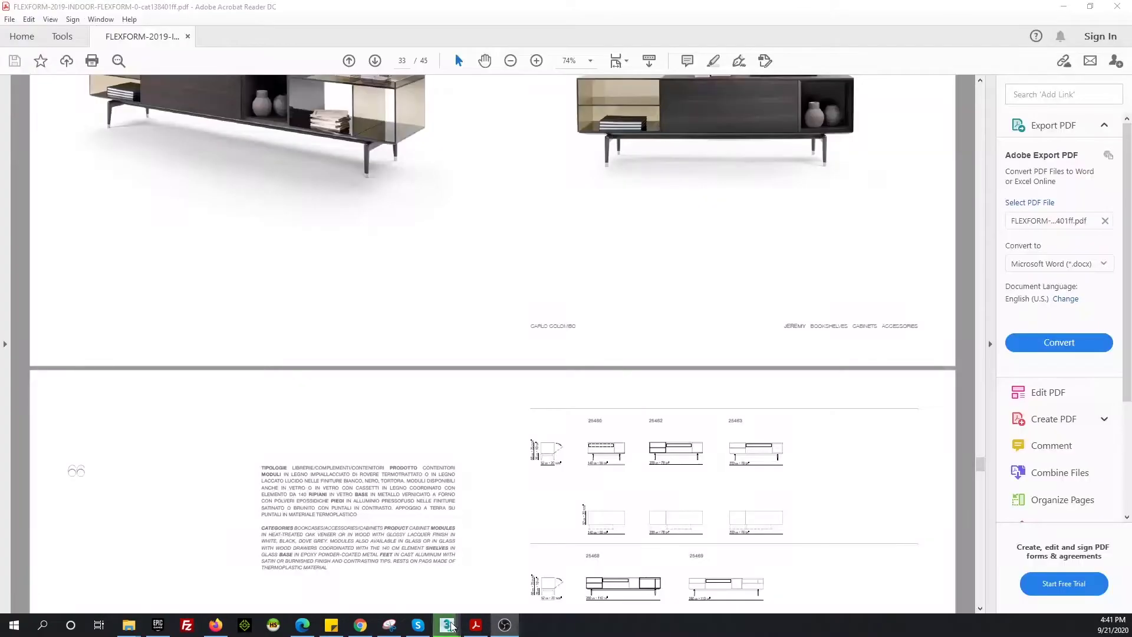
# Select leg tube Cylinder004 in Top view, then the 280 cm body box in Left view
pyautogui.press('t')
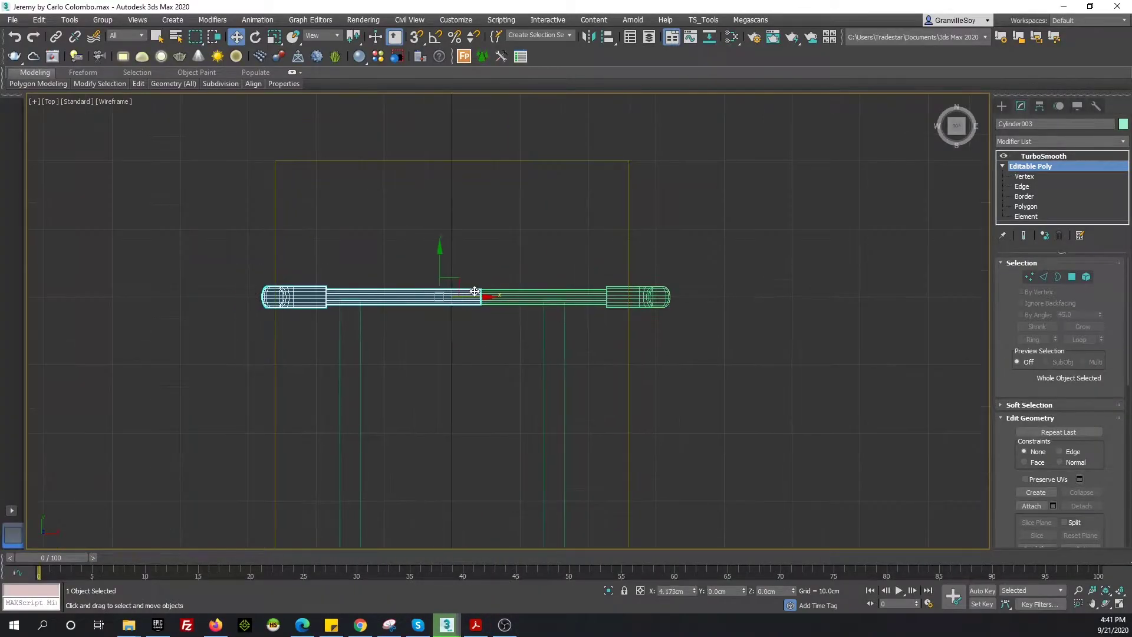
pyautogui.click(1028, 278)
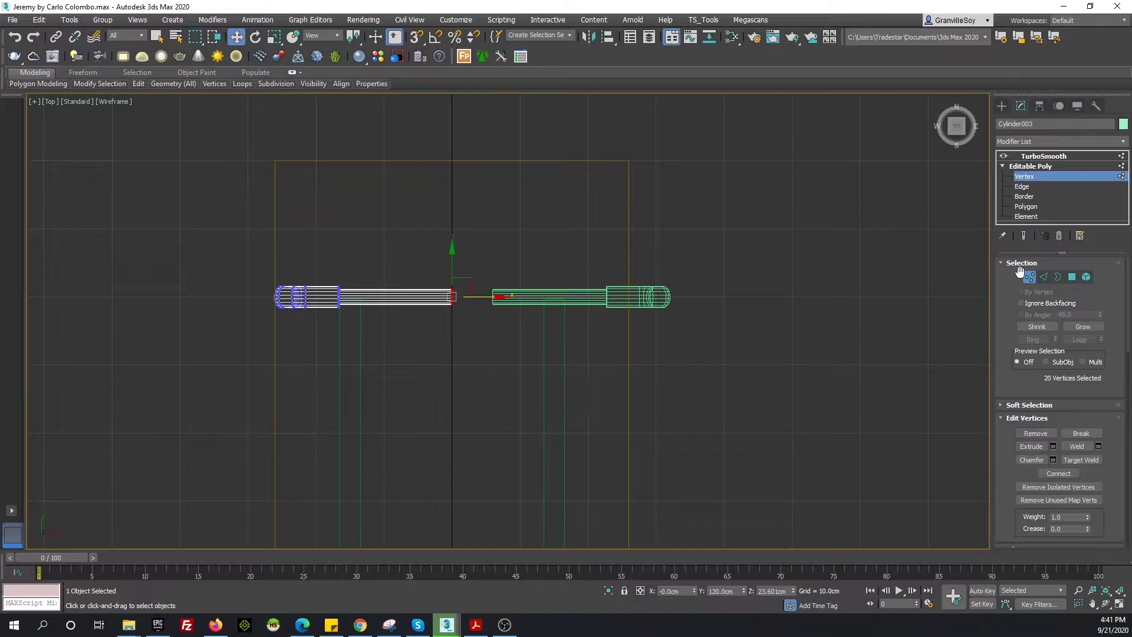
pyautogui.click(549, 297)
pyautogui.scroll(-5, 442, 292)
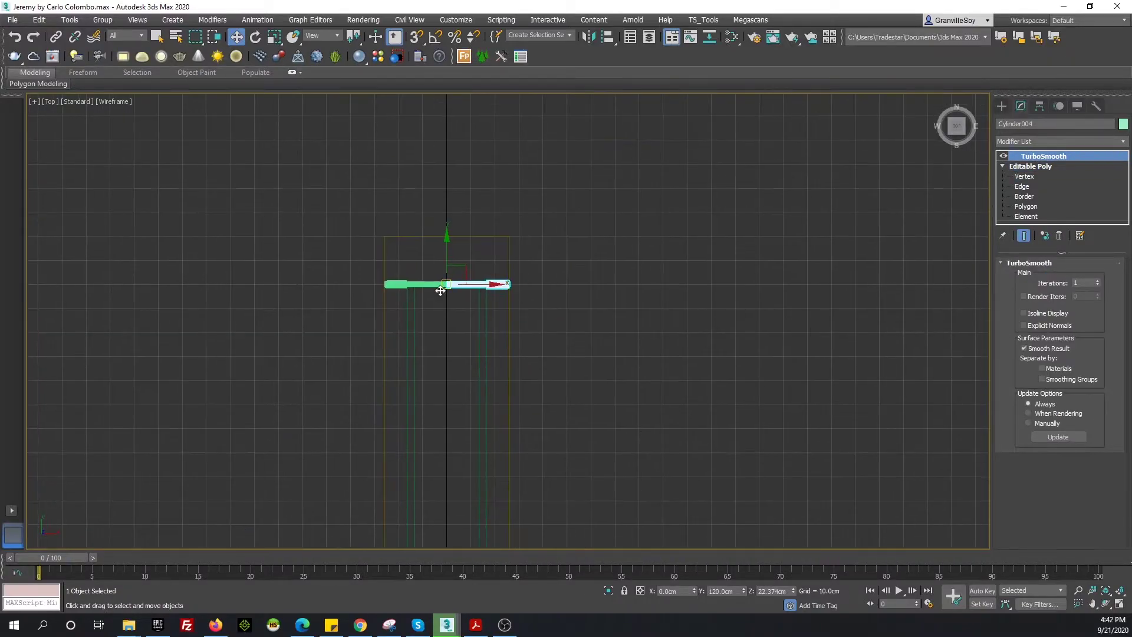
pyautogui.press('l')
pyautogui.click(417, 205)
# Instance-clone the body box upward as Box005 at Z 26 cm and convert it to Editable Poly
pyautogui.keyDown('shift'); pyautogui.moveTo(417, 205); pyautogui.dragTo(417, 200); pyautogui.keyUp('shift')
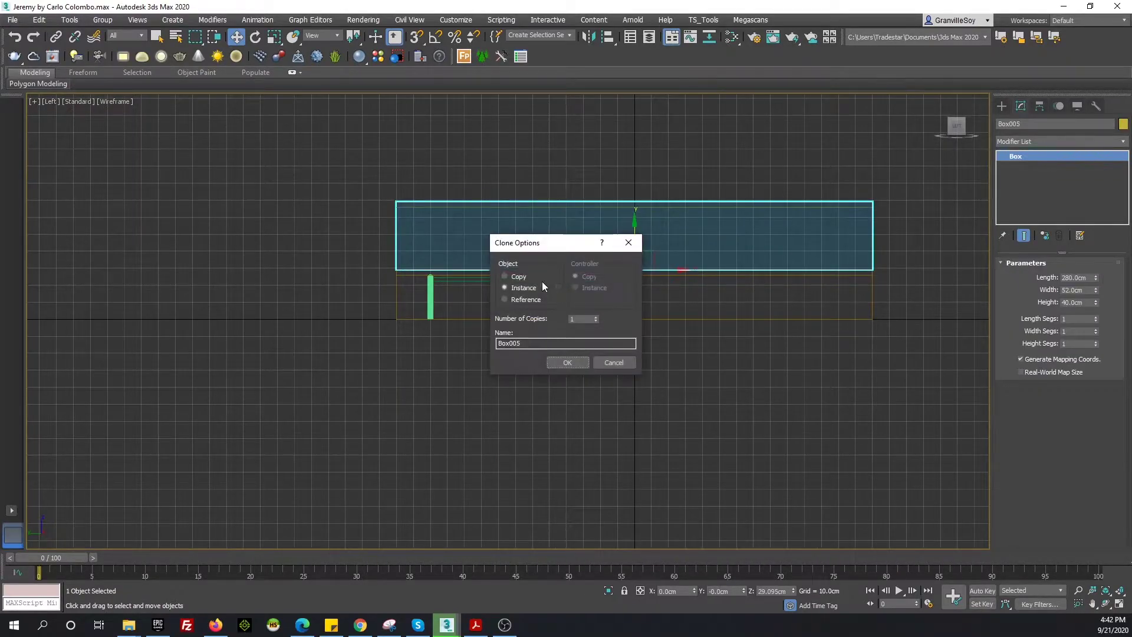
pyautogui.click(567, 361)
pyautogui.press('Return')
pyautogui.rightClick(1035, 156)
pyautogui.click(1055, 412)
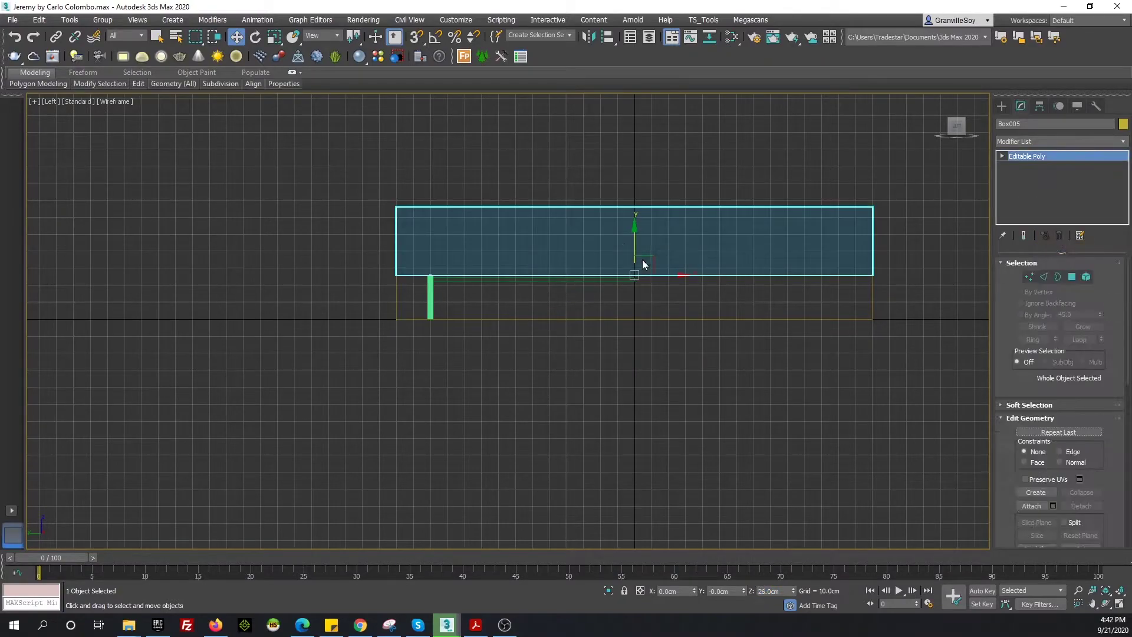
# Select the slab's four top vertices, then Ring and Connect its edges into a new loop
pyautogui.press('1')
pyautogui.moveTo(366, 189); pyautogui.dragTo(902, 227)
pyautogui.scroll(3, 522, 267)
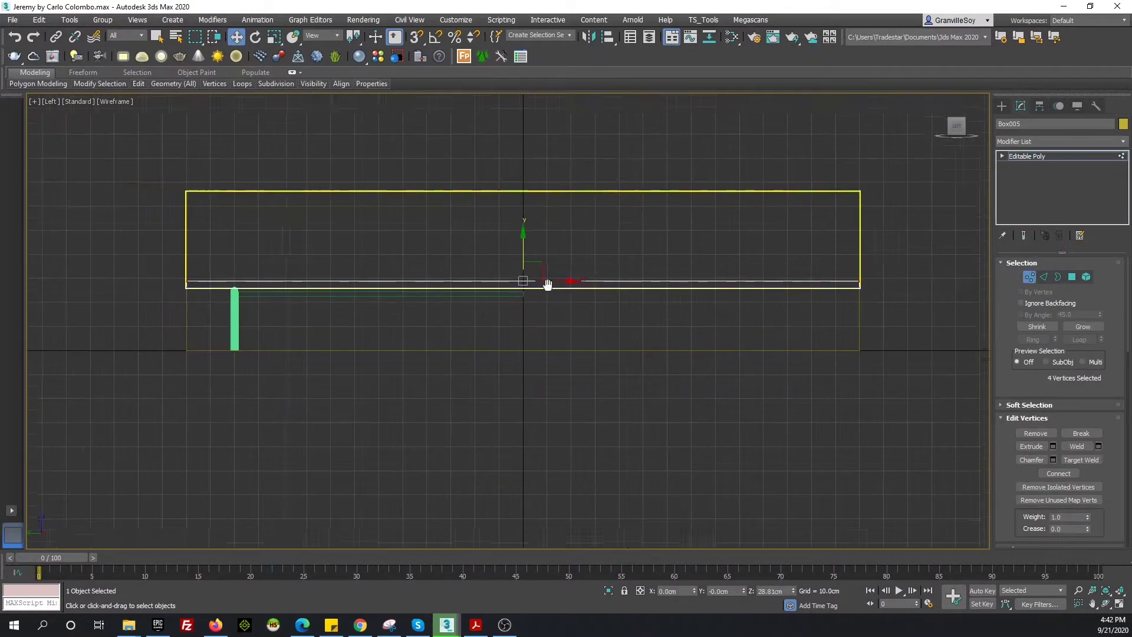
pyautogui.scroll(3, 522, 267)
pyautogui.click(1043, 277)
pyautogui.scroll(2, 347, 294)
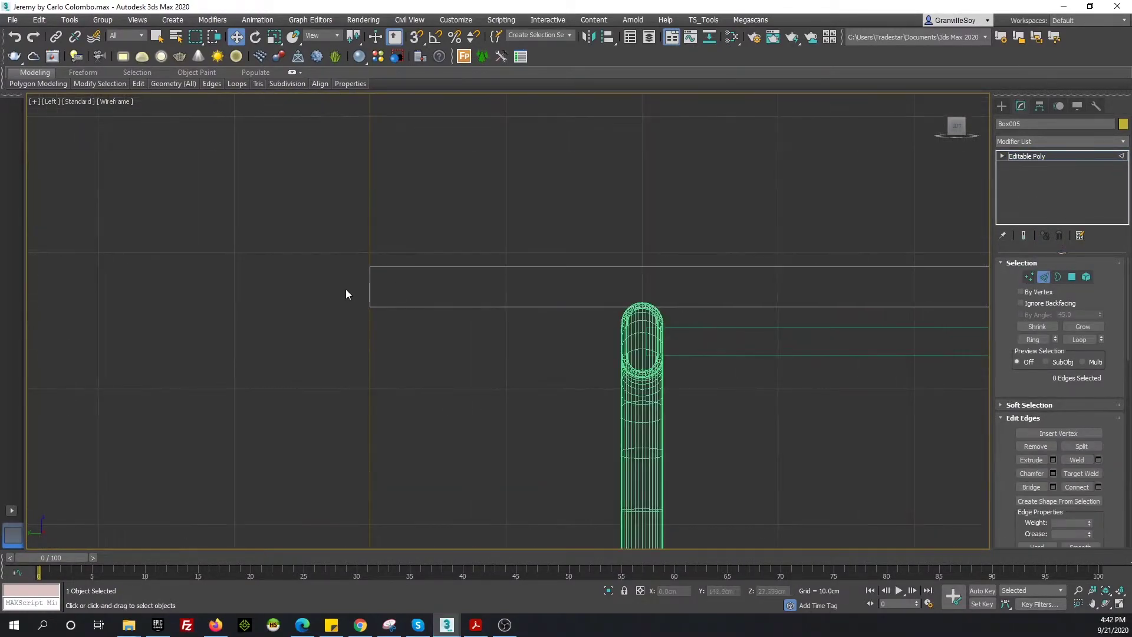
pyautogui.click(1032, 341)
pyautogui.hotkey('ctrl', 'shift', 'e')
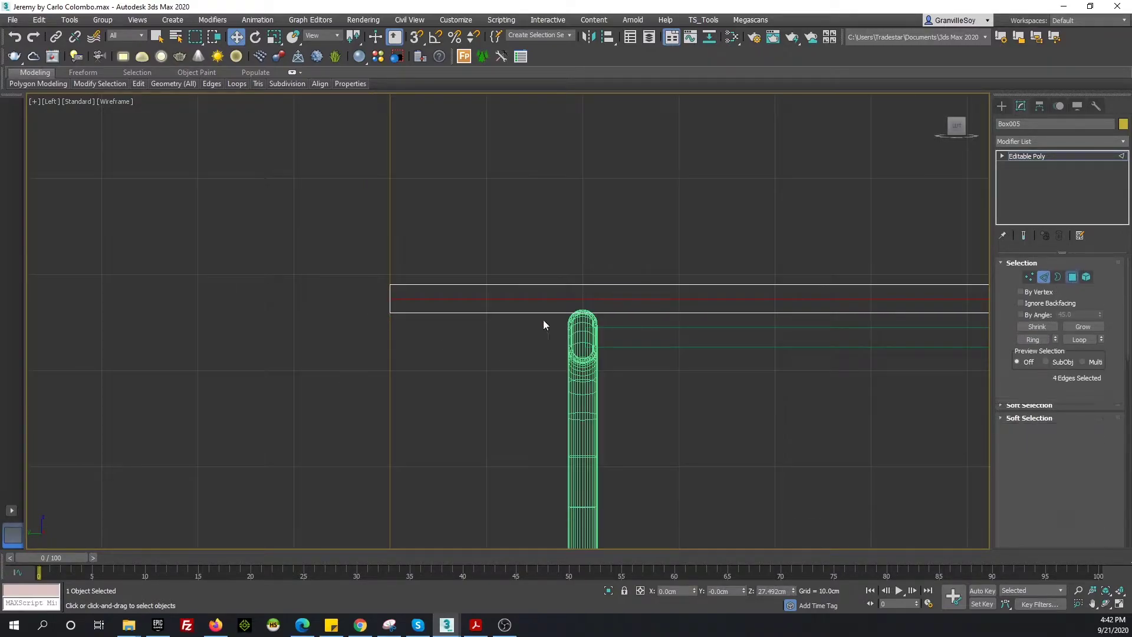
# Select the slab's face polygon and scale it to 91% in X
pyautogui.press('4')
pyautogui.press('p')
pyautogui.moveTo(483, 336)
pyautogui.keyDown('alt'); pyautogui.mouseDown(button='middle')
pyautogui.moveTo(296, 414)
pyautogui.moveTo(258, 462)
pyautogui.mouseUp(button='middle'); pyautogui.keyUp('alt')
pyautogui.scroll(2, 296, 413)
pyautogui.click(277, 437)
pyautogui.press('t')
pyautogui.moveTo(505, 451); pyautogui.dragTo(505, 440)
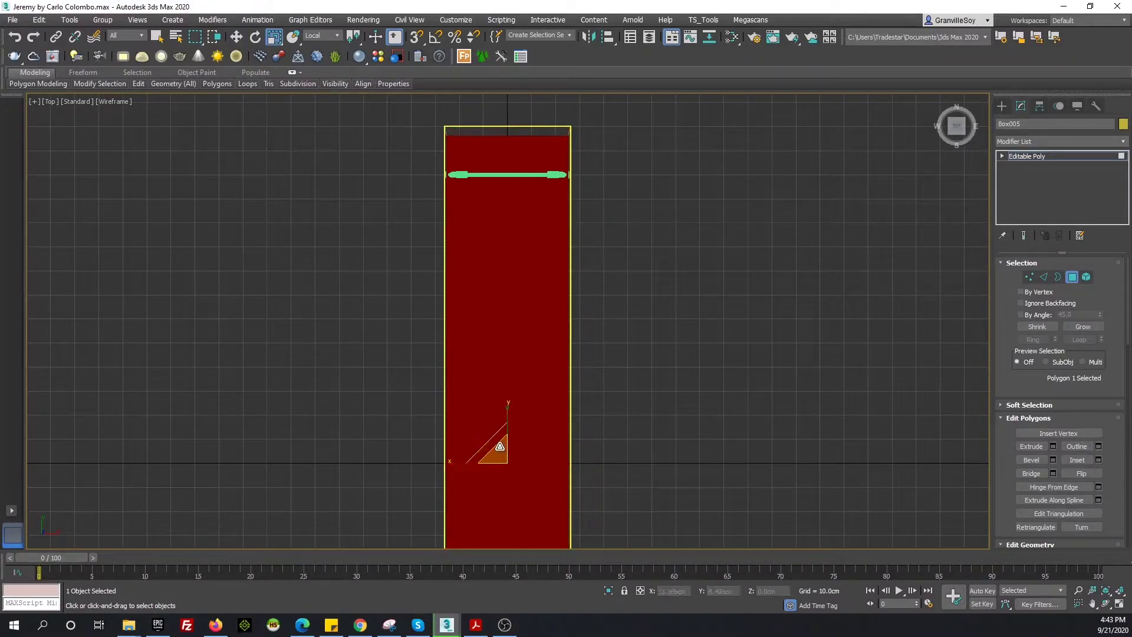
pyautogui.scroll(2, 500, 446)
pyautogui.scroll(-2, 508, 516)
pyautogui.moveTo(508, 516); pyautogui.dragTo(516, 503, button='middle')
pyautogui.moveTo(516, 502); pyautogui.dragTo(502, 503)
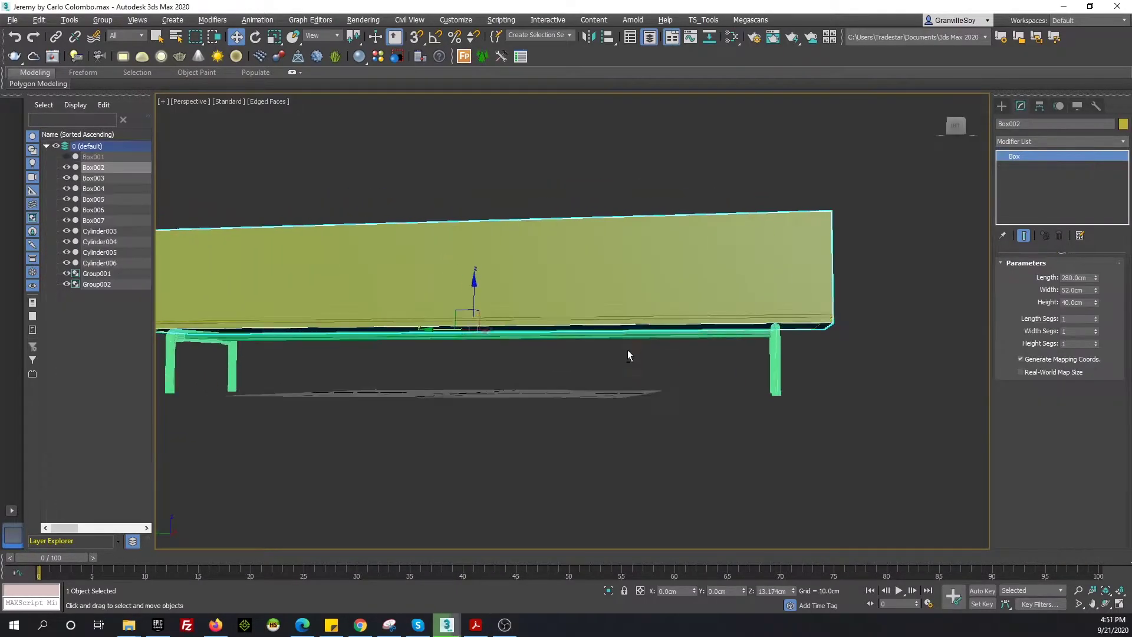
# Frame the body, orbit to a near-front view, and check the catalogue photo
pyautogui.press('z')
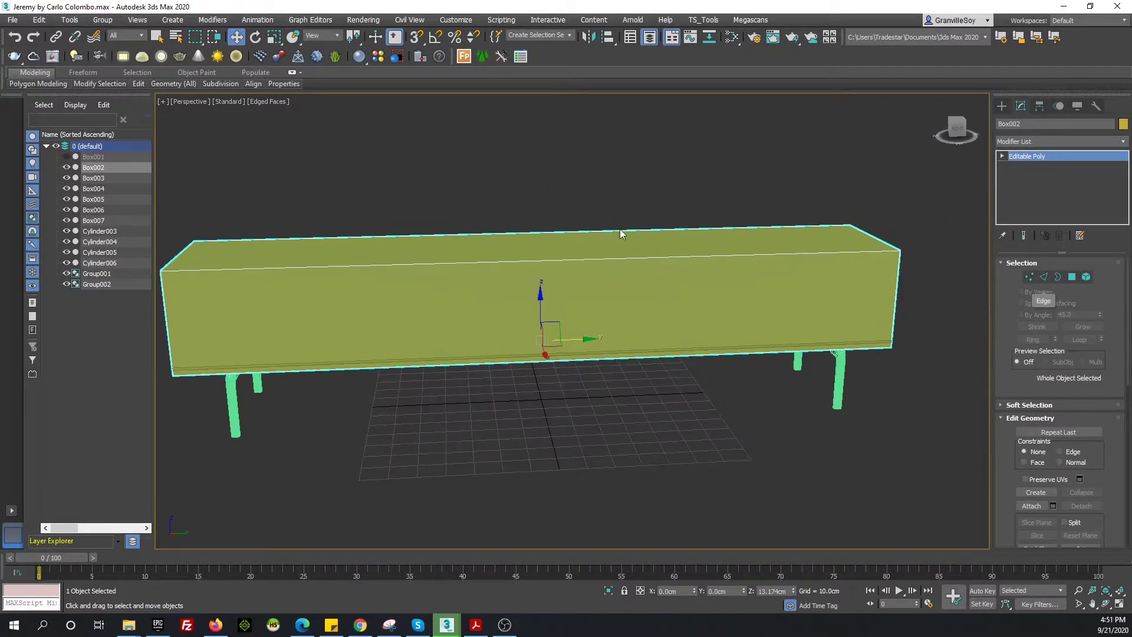
pyautogui.moveTo(863, 329)
pyautogui.keyDown('alt'); pyautogui.mouseDown(button='middle')
pyautogui.moveTo(606, 346)
pyautogui.moveTo(578, 319)
pyautogui.mouseUp(button='middle'); pyautogui.keyUp('alt')
pyautogui.hotkey('alt', 'Tab')
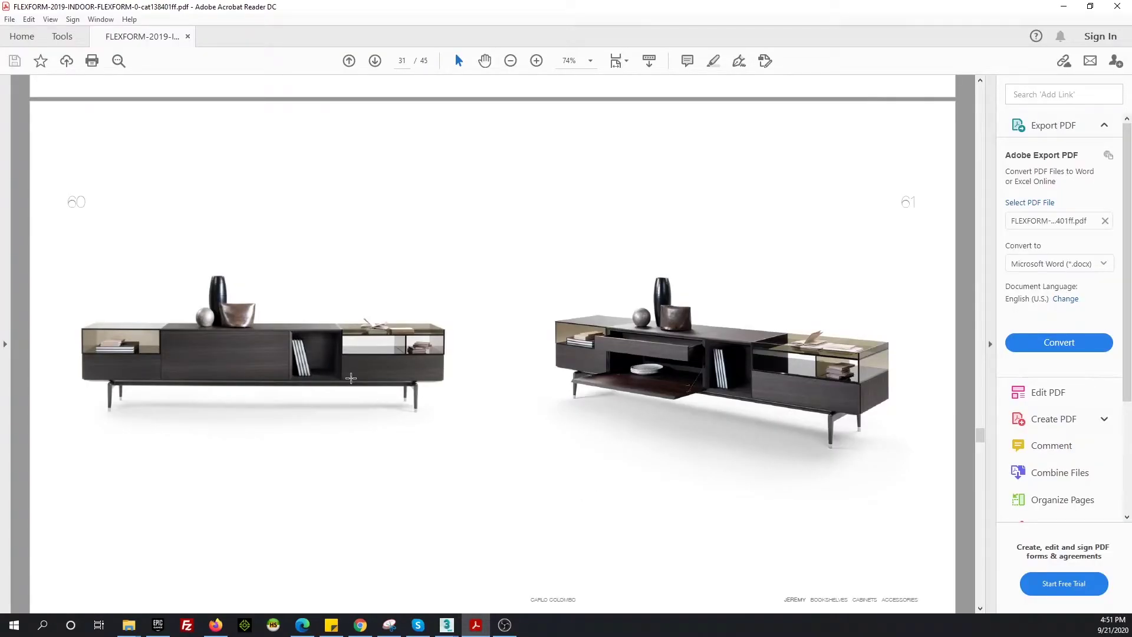
pyautogui.scroll(2, 351, 378)
pyautogui.scroll(-1, 350, 378)
pyautogui.click(447, 624)
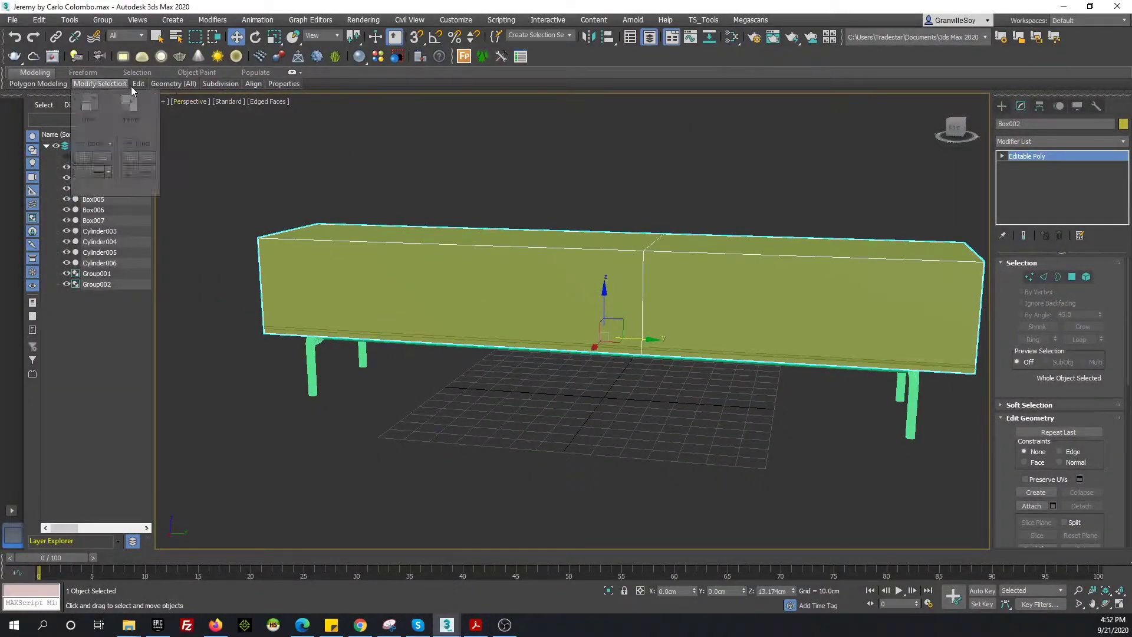
# Add vertical Swift Loop edge loops across Box002 and select them in Edge mode
pyautogui.hotkey('shift', 'alt', 'j')
pyautogui.click(392, 298)
pyautogui.keyDown('alt'); pyautogui.moveTo(393, 298); pyautogui.dragTo(545, 318, button='middle'); pyautogui.keyUp('alt')
pyautogui.press('2')
pyautogui.keyDown('ctrl'); pyautogui.click(545, 318); pyautogui.keyUp('ctrl')
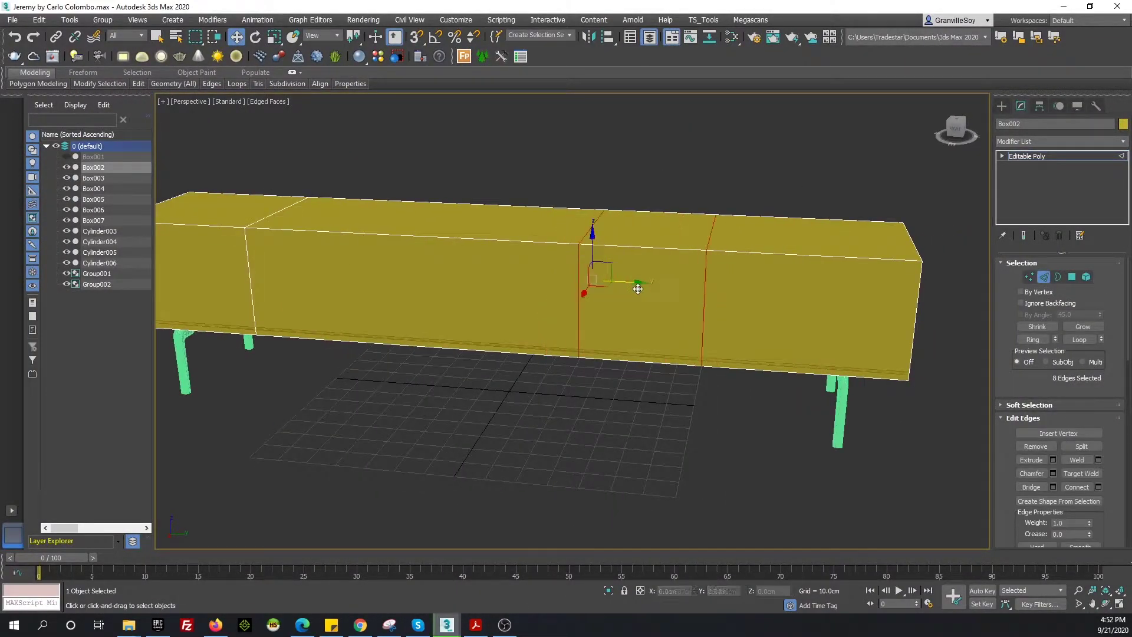
pyautogui.hotkey('alt', 'Tab')
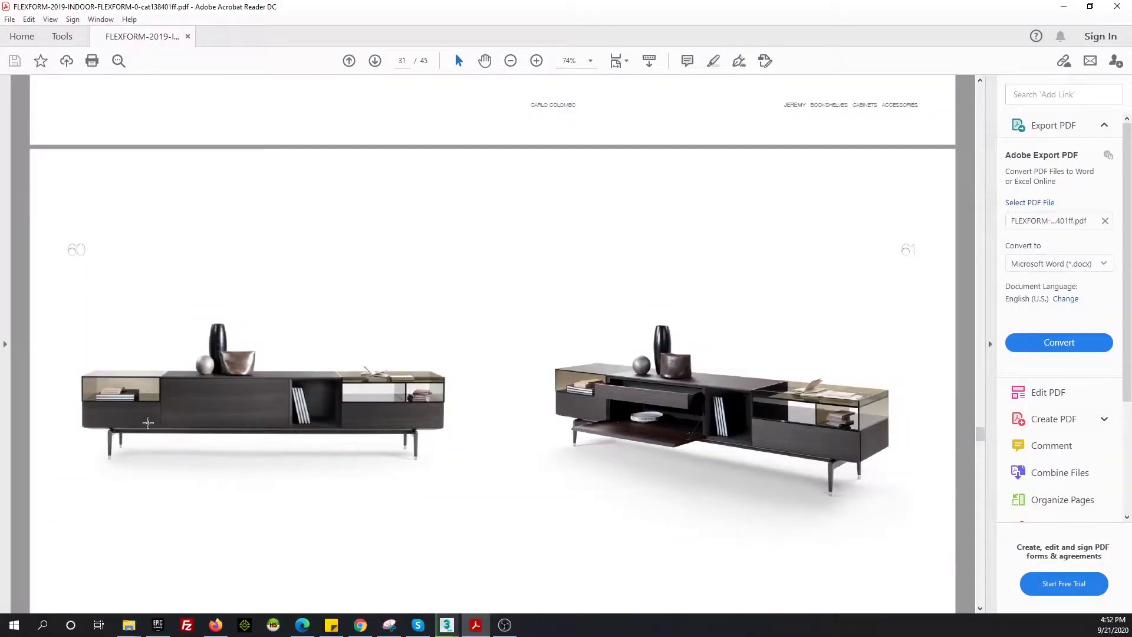
# Inspect page 34's drawings of models 25468 and 25469 at 150% zoom
pyautogui.scroll(-5, 490, 353)
pyautogui.scroll(-5, 489, 354)
pyautogui.click(590, 61)
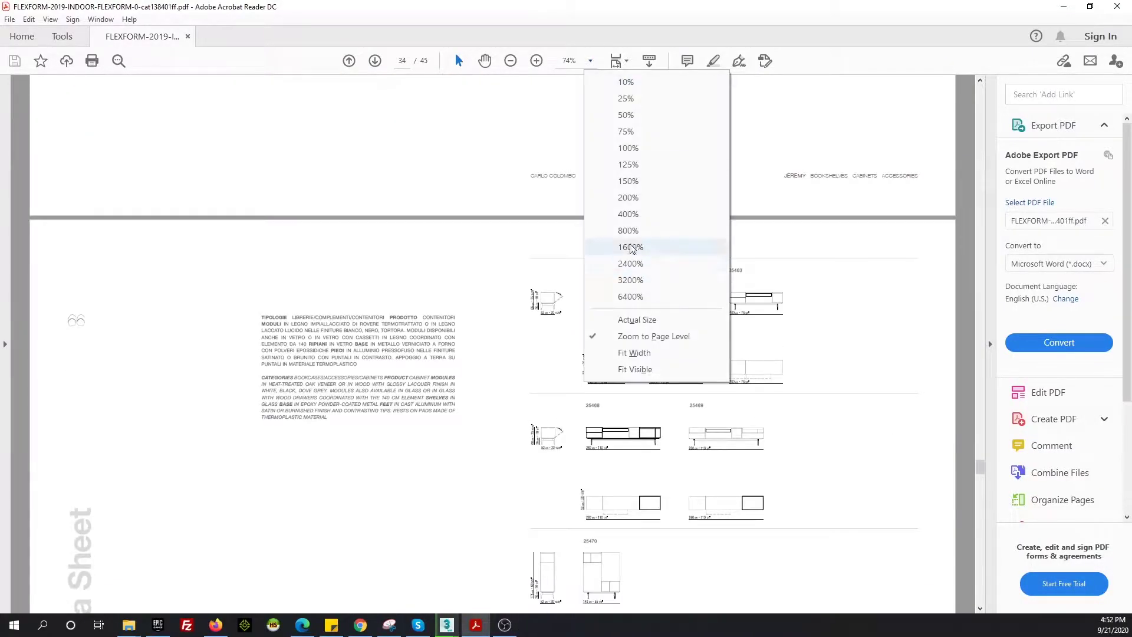
pyautogui.click(628, 181)
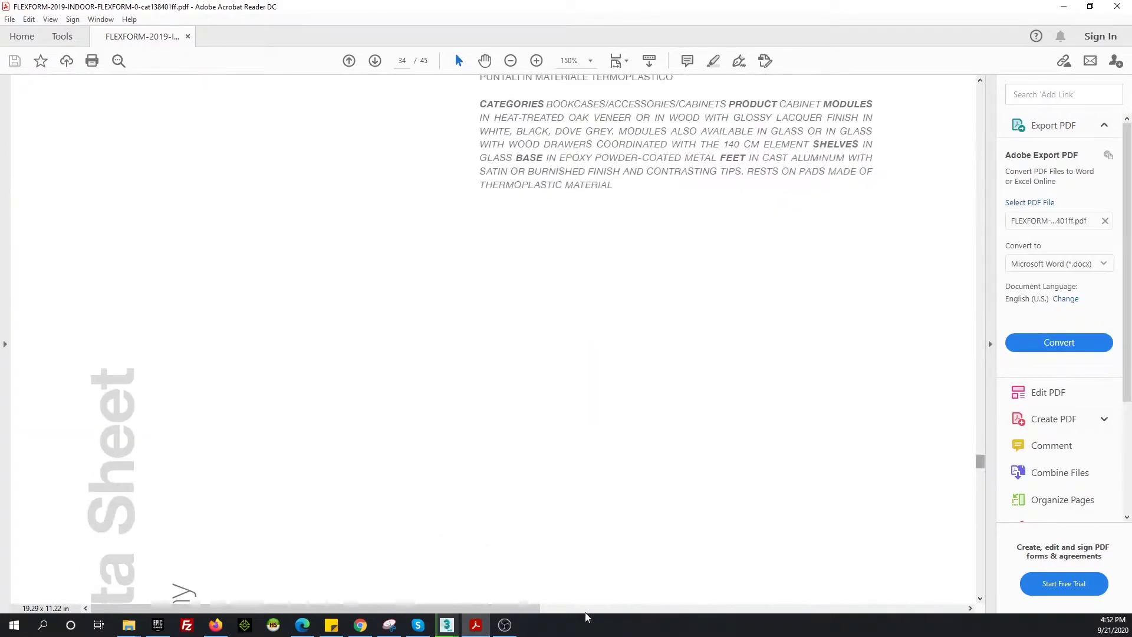
pyautogui.hscroll(5, 814, 566)
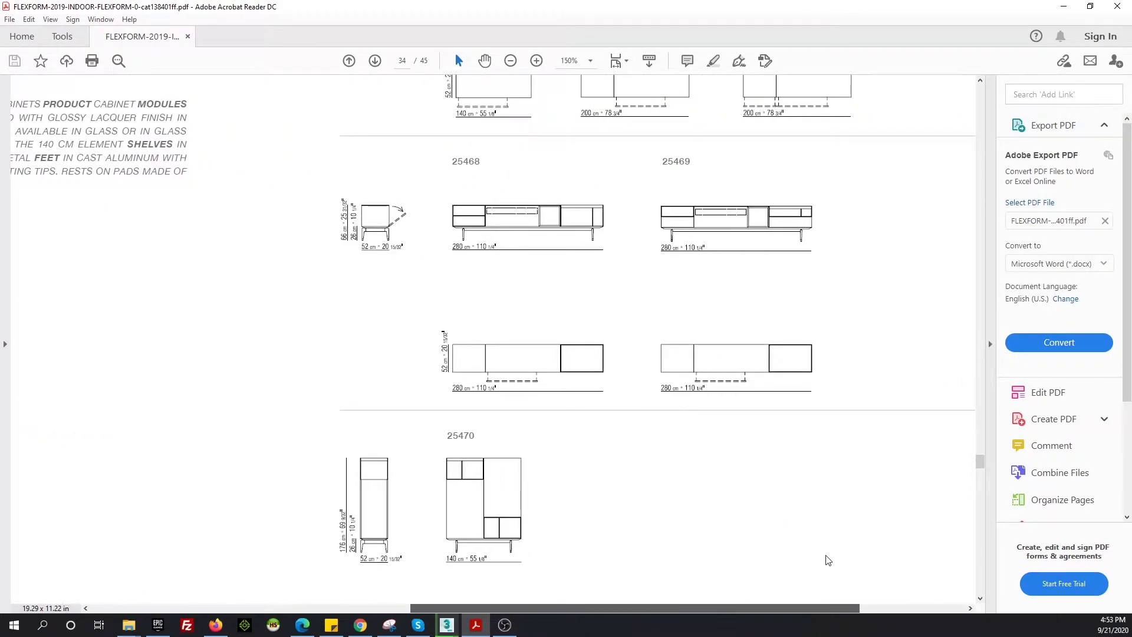
pyautogui.scroll(-3, 654, 499)
pyautogui.scroll(4, 655, 500)
pyautogui.scroll(2, 656, 499)
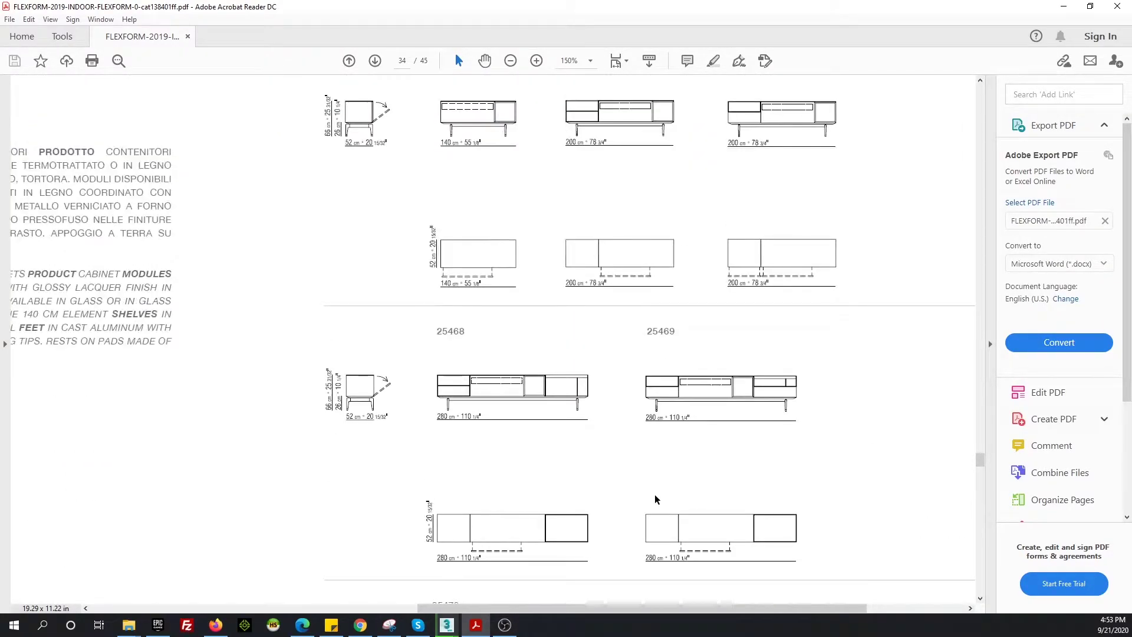
pyautogui.scroll(3, 655, 499)
pyautogui.scroll(4, 654, 500)
pyautogui.scroll(-6, 654, 499)
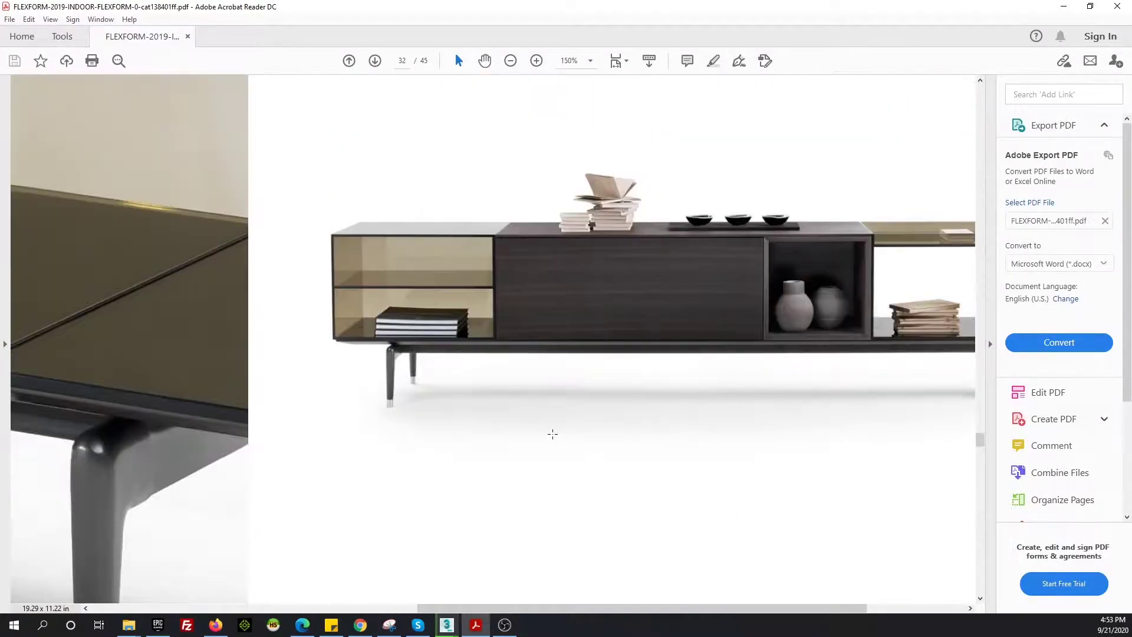
# Recheck the page 31 sideboard photos with the catalogue zoom set to 100%
pyautogui.scroll(5, 553, 434)
pyautogui.click(590, 61)
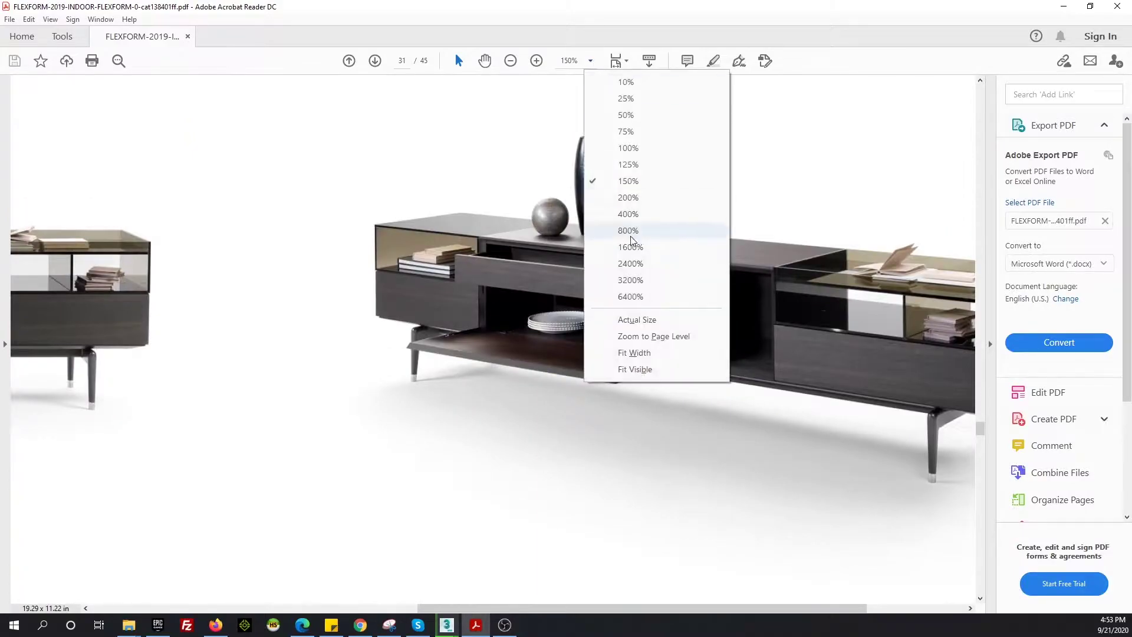
pyautogui.click(628, 148)
pyautogui.keyDown('ctrl'); pyautogui.scroll(-1, 617, 214); pyautogui.keyUp('ctrl')
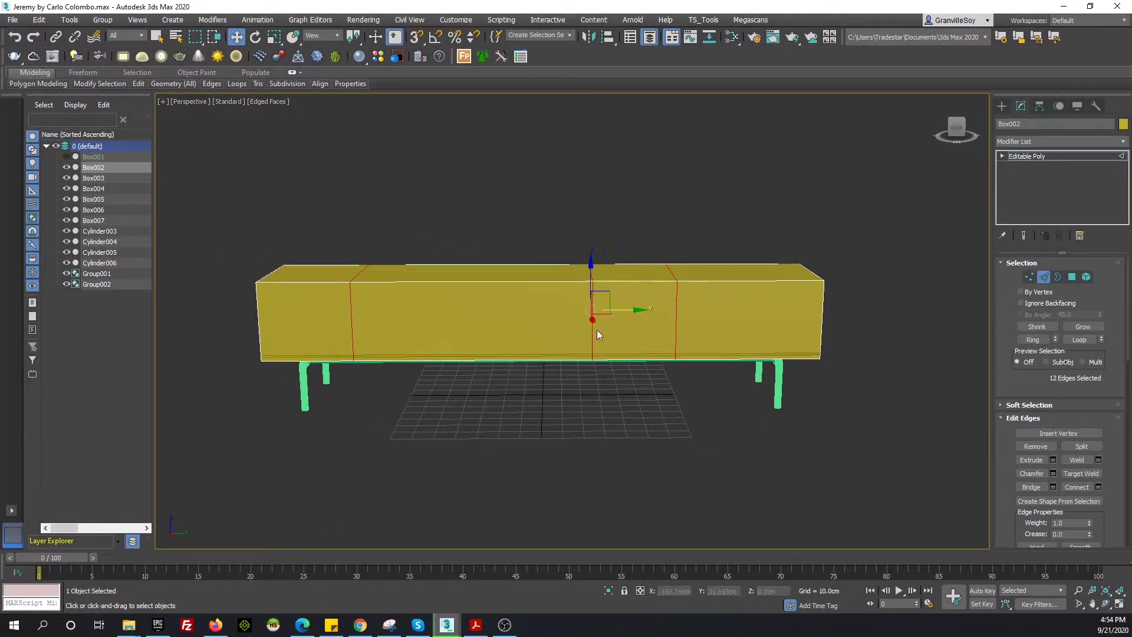
pyautogui.click(475, 624)
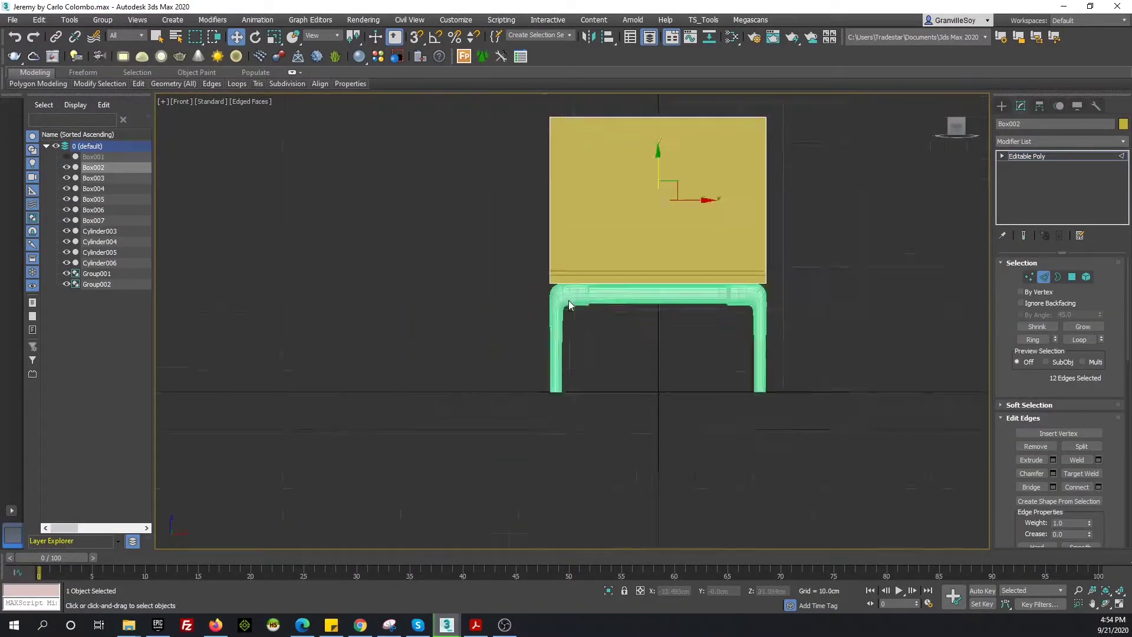
# Draw Box008 over the body's middle in Left view and convert it to Editable Poly
pyautogui.press('z')
pyautogui.click(1001, 106)
pyautogui.click(1036, 176)
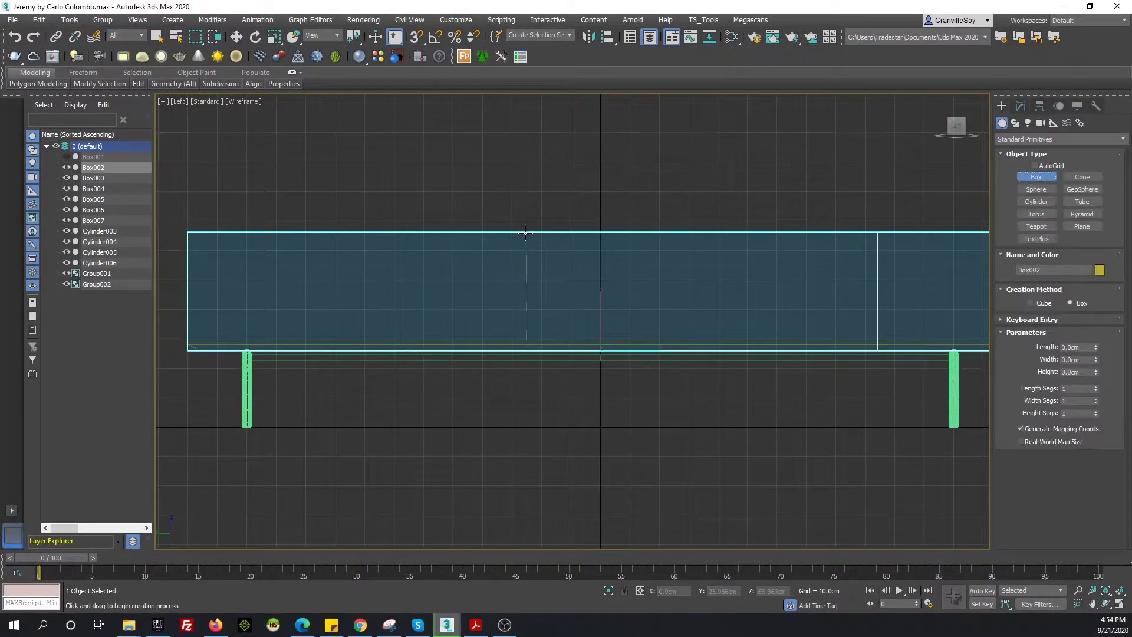
pyautogui.moveTo(524, 233); pyautogui.dragTo(878, 349)
pyautogui.click(833, 310)
pyautogui.click(1021, 106)
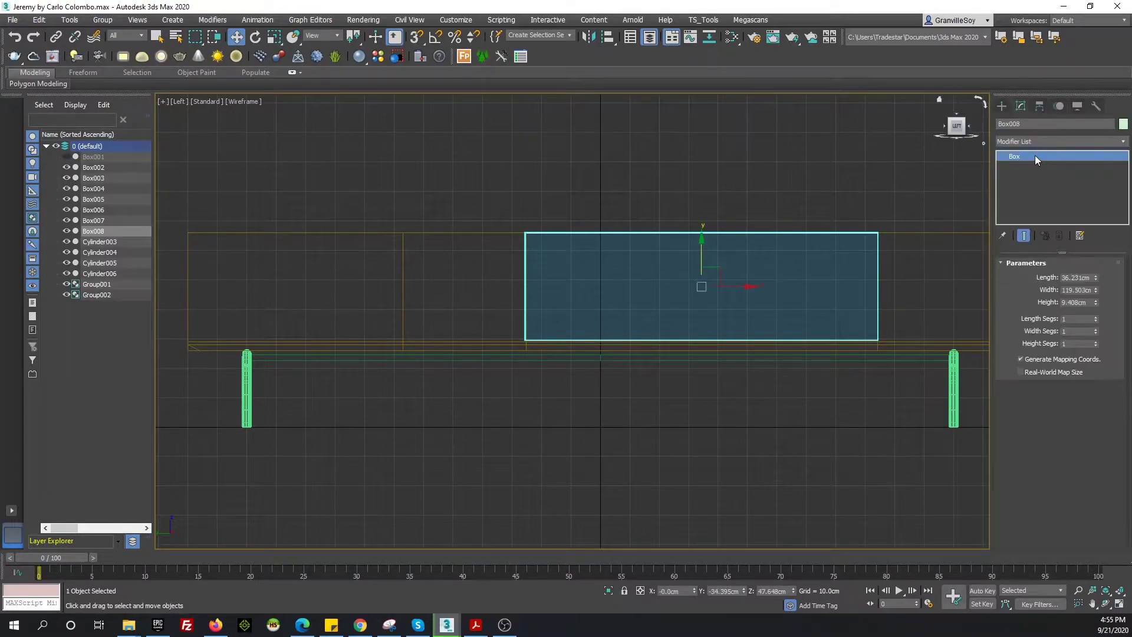
pyautogui.rightClick(1035, 154)
pyautogui.click(1002, 157)
# Move the panel's right-end vertices inward to shorten it
pyautogui.press('1')
pyautogui.moveTo(833, 227); pyautogui.dragTo(907, 366)
pyautogui.press('z')
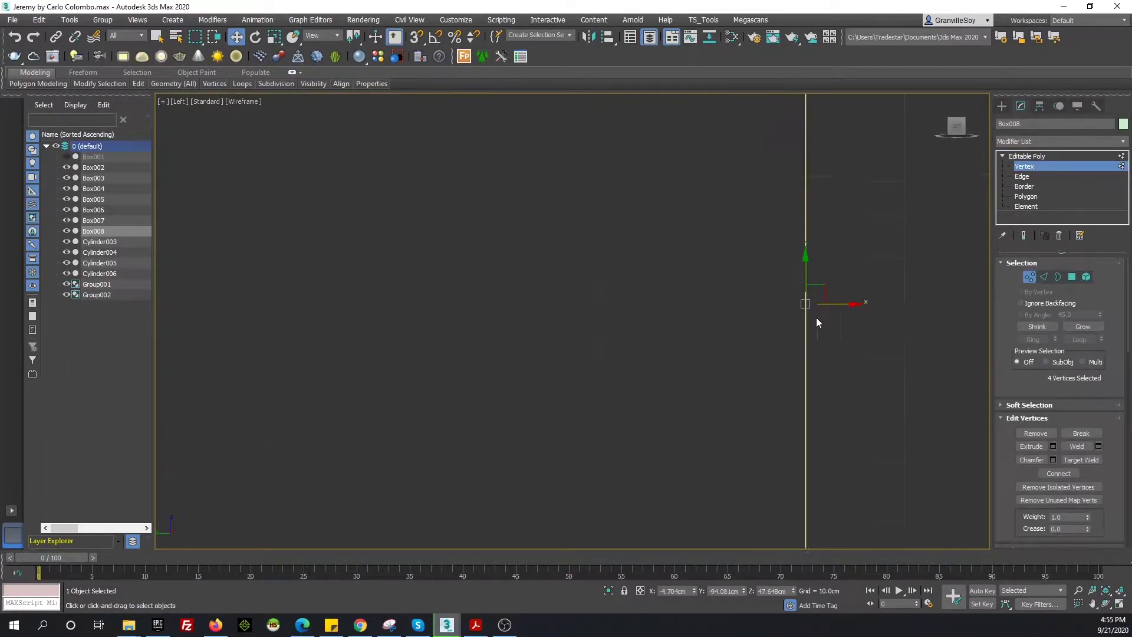
pyautogui.scroll(-3, 816, 321)
pyautogui.scroll(3, 926, 402)
pyautogui.moveTo(528, 316); pyautogui.dragTo(387, 296)
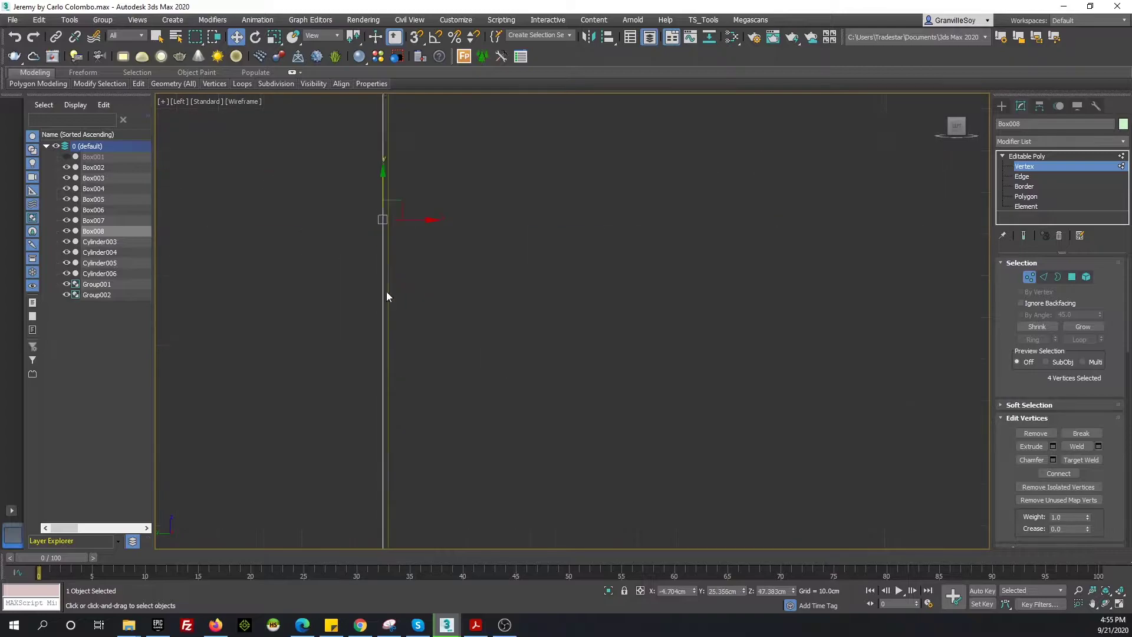
pyautogui.scroll(-3, 383, 336)
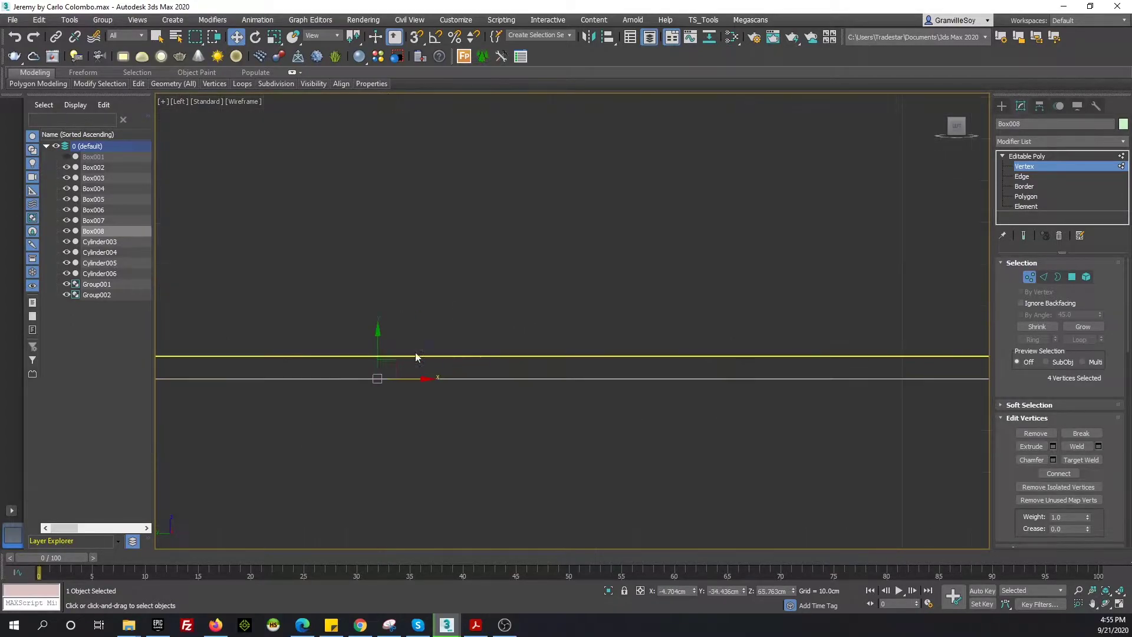
# Cycle through views and orbit in perspective to inspect the new panel
pyautogui.click(1027, 156)
pyautogui.press('t')
pyautogui.press('f')
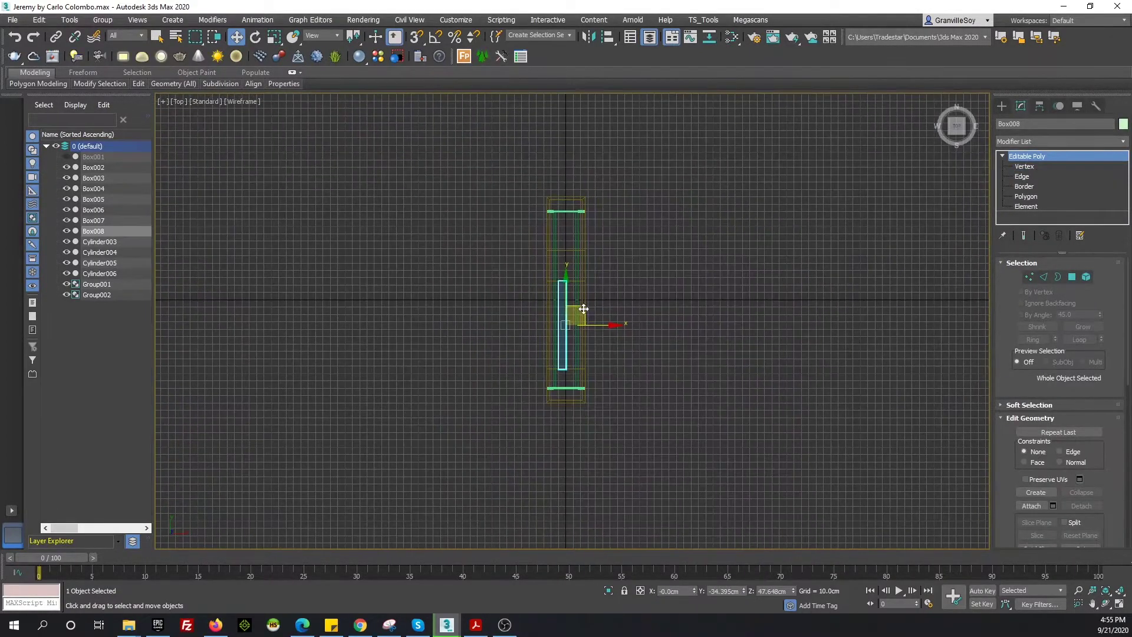
pyautogui.press('F3')
pyautogui.press('l')
pyautogui.press('p')
pyautogui.press('z')
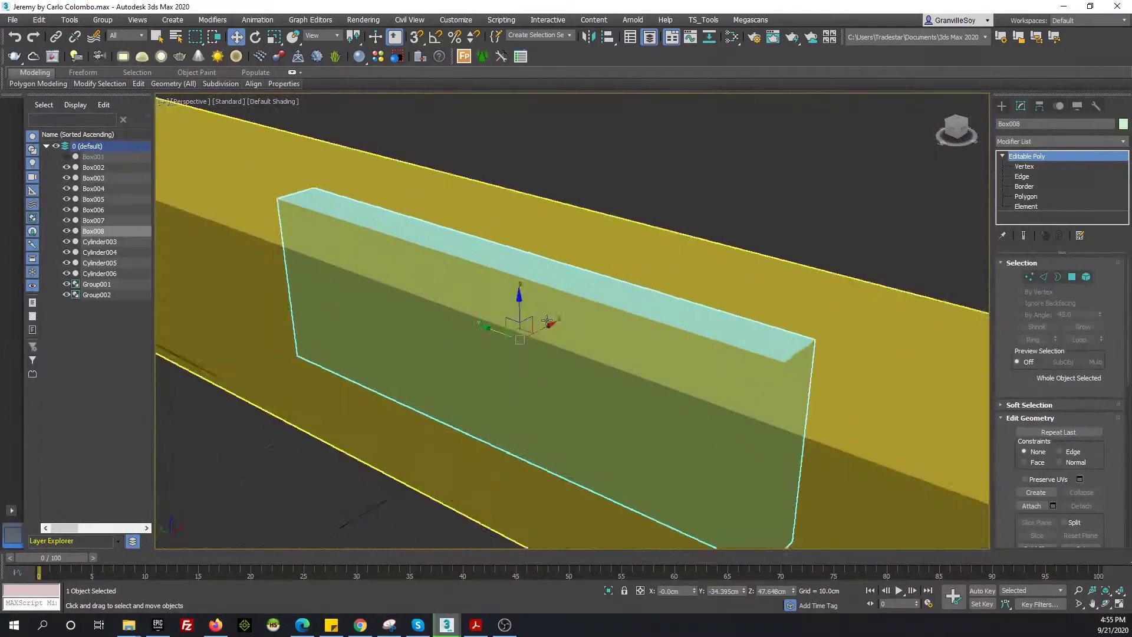
pyautogui.scroll(-3, 557, 338)
pyautogui.keyDown('alt'); pyautogui.moveTo(530, 330); pyautogui.dragTo(557, 339, button='middle'); pyautogui.keyUp('alt')
pyautogui.scroll(3, 558, 338)
# Adjust the panel's side vertices in Top view, then orbit to check the whole sideboard
pyautogui.press('t')
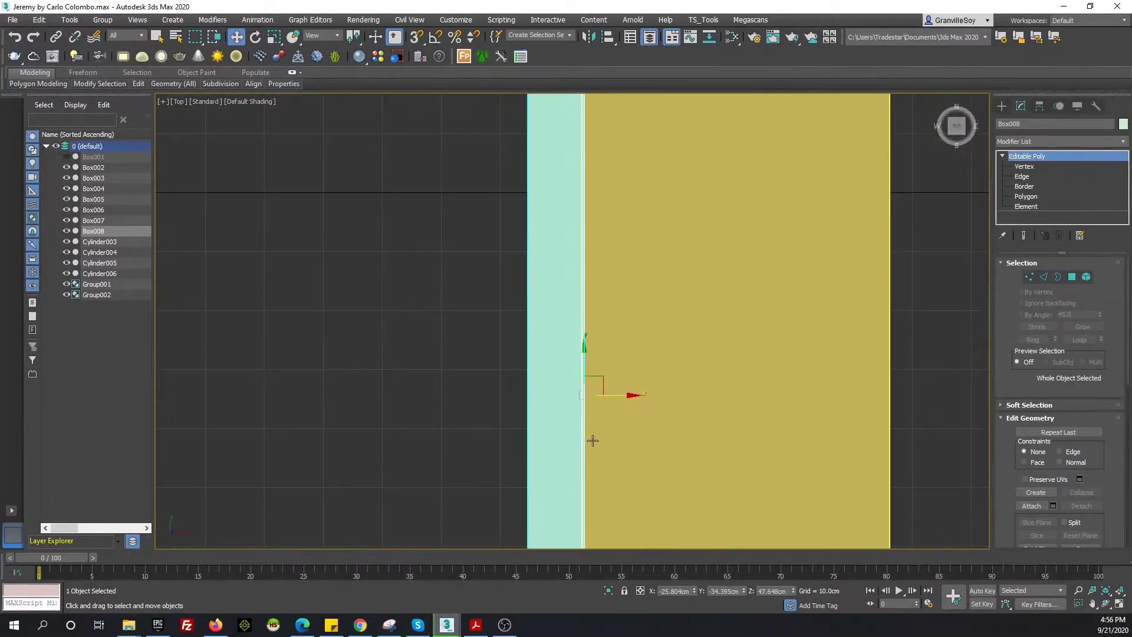
pyautogui.press('F3')
pyautogui.scroll(-3, 705, 403)
pyautogui.press('1')
pyautogui.scroll(-2, 704, 403)
pyautogui.moveTo(559, 121); pyautogui.dragTo(595, 469)
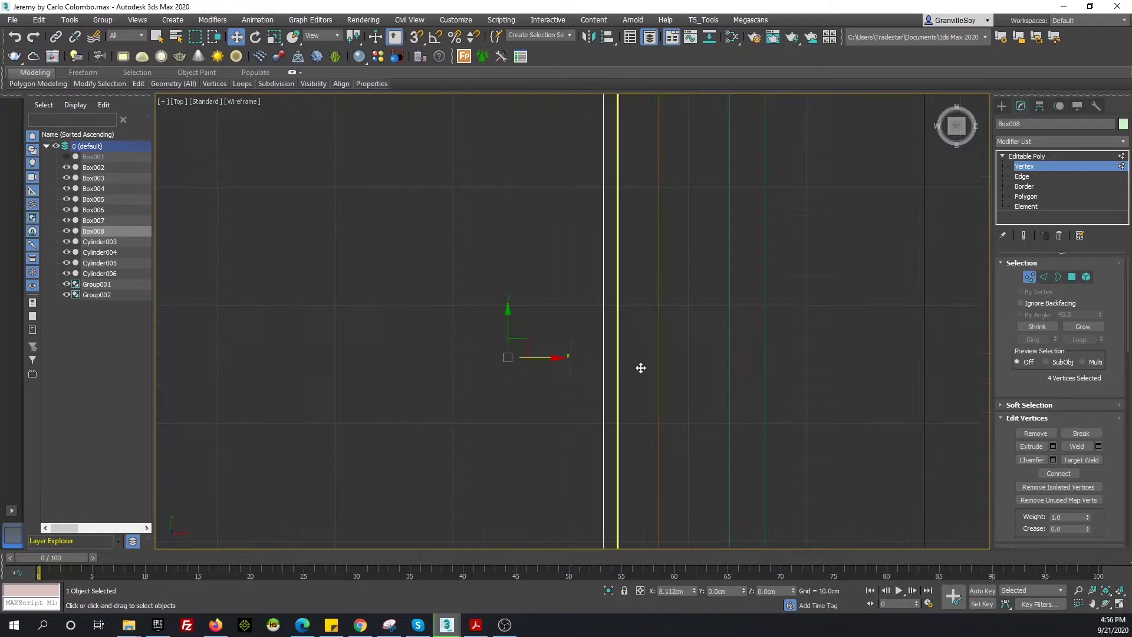
pyautogui.press('1')
pyautogui.scroll(-2, 589, 329)
pyautogui.press('p')
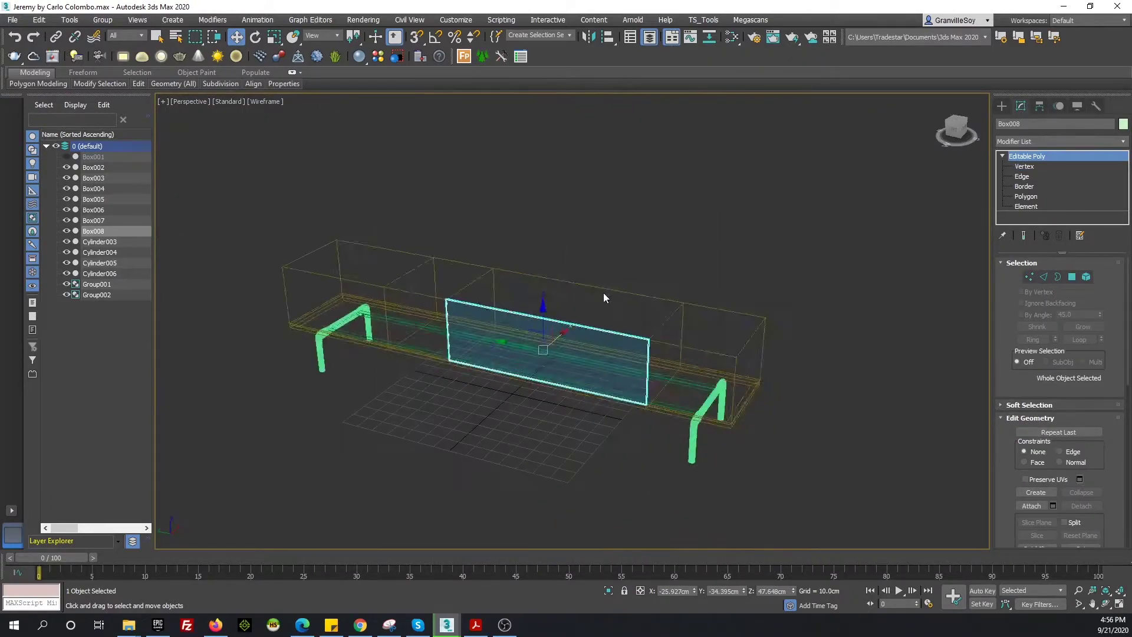
pyautogui.press('F3')
pyautogui.press('z')
pyautogui.scroll(-3, 585, 360)
pyautogui.keyDown('alt'); pyautogui.moveTo(576, 352); pyautogui.dragTo(678, 351, button='middle'); pyautogui.keyUp('alt')
# Apply a Chamfer modifier to Box008 and raise its amount
pyautogui.click(1045, 143)
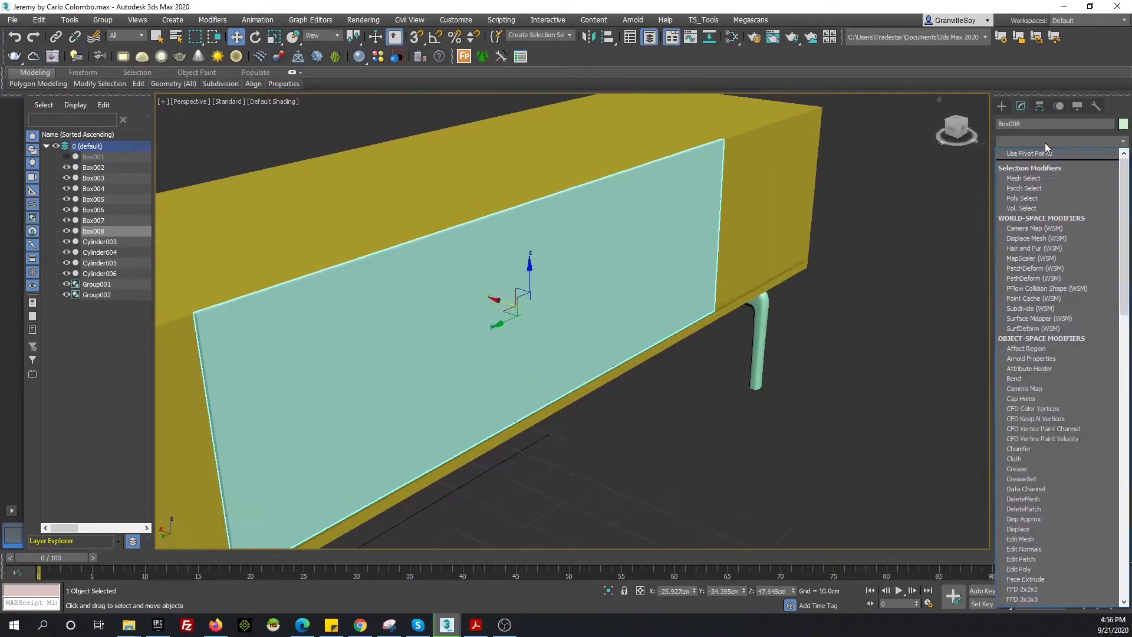
pyautogui.write('ch')
pyautogui.press('Return')
pyautogui.press('F3')
pyautogui.scroll(4, 289, 282)
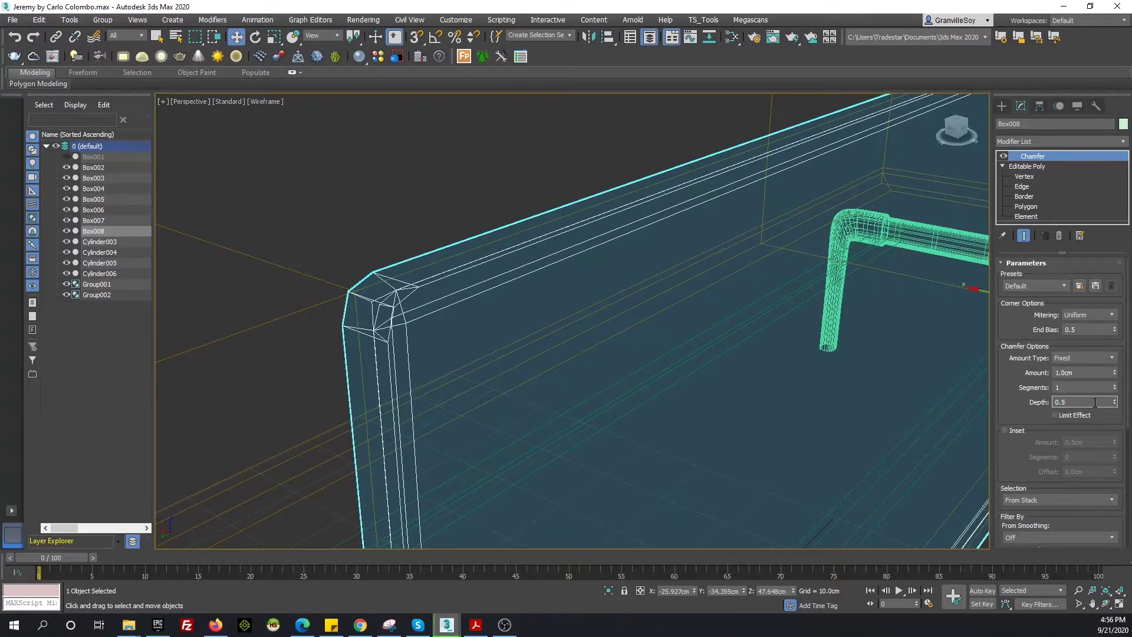
pyautogui.rightClick(1114, 376)
pyautogui.press('F3')
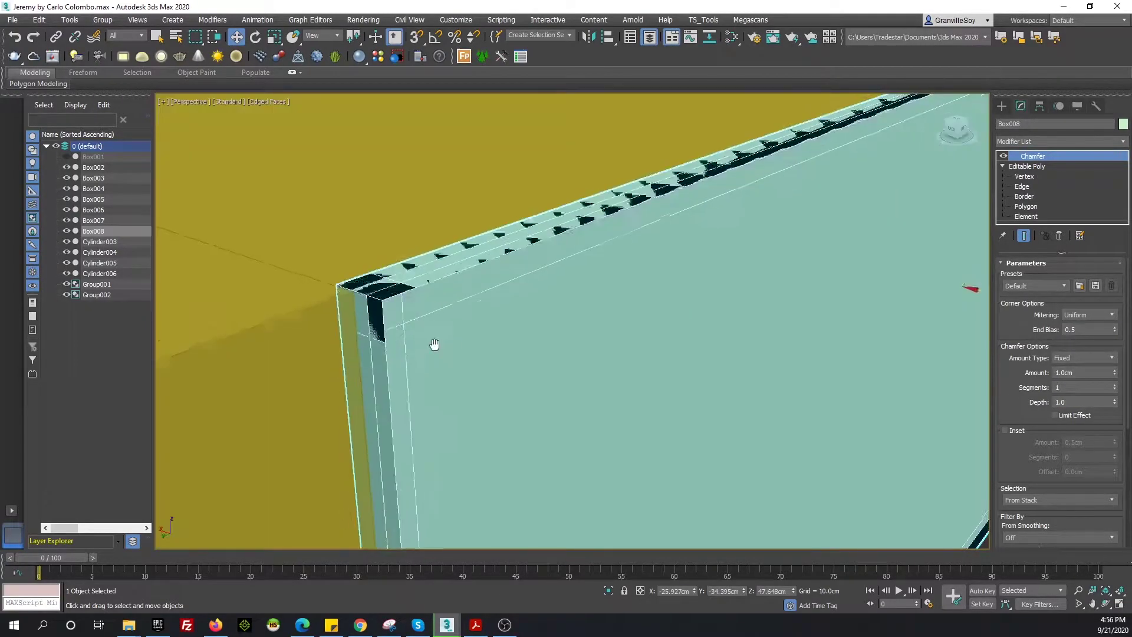
pyautogui.moveTo(1115, 374); pyautogui.dragTo(1115, 342)
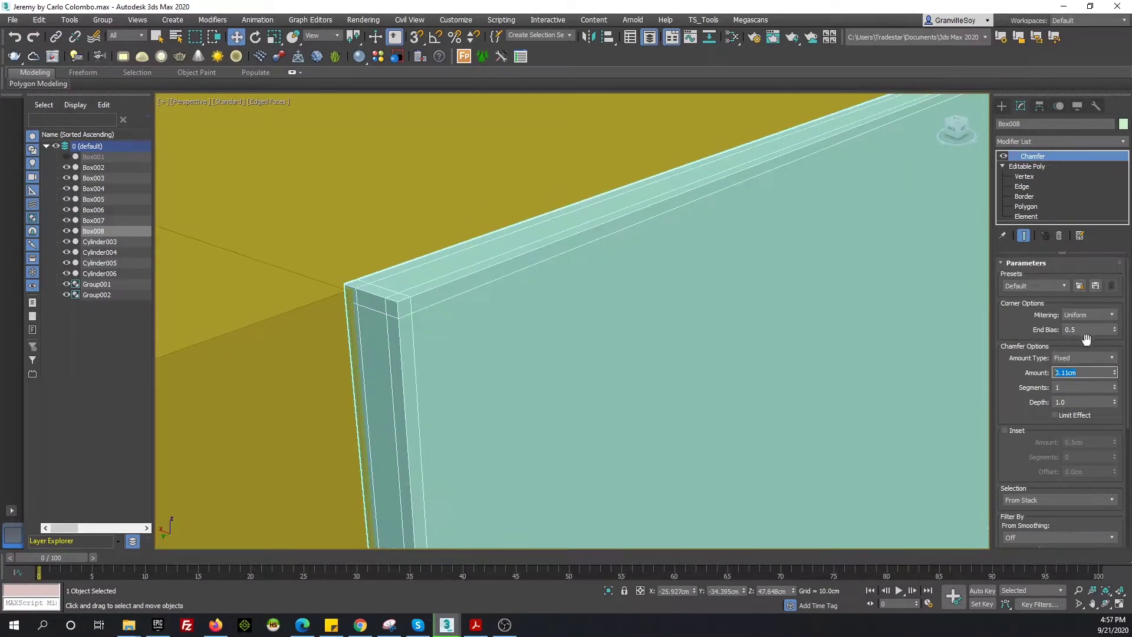
# Stack a second Chamfer modifier with Amount 0.05 cm and Depth 0.5
pyautogui.click(1043, 143)
pyautogui.write('ch')
pyautogui.press('Return')
pyautogui.write('0.1')
pyautogui.press('Return')
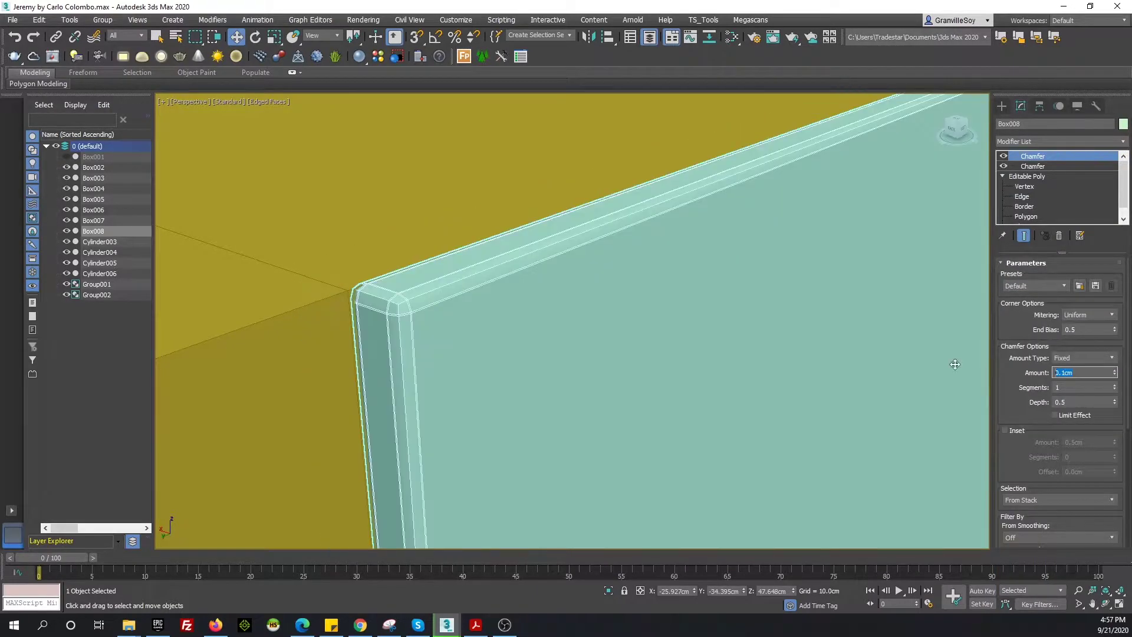
pyautogui.press('Return')
pyautogui.write('0.1')
pyautogui.press('Return')
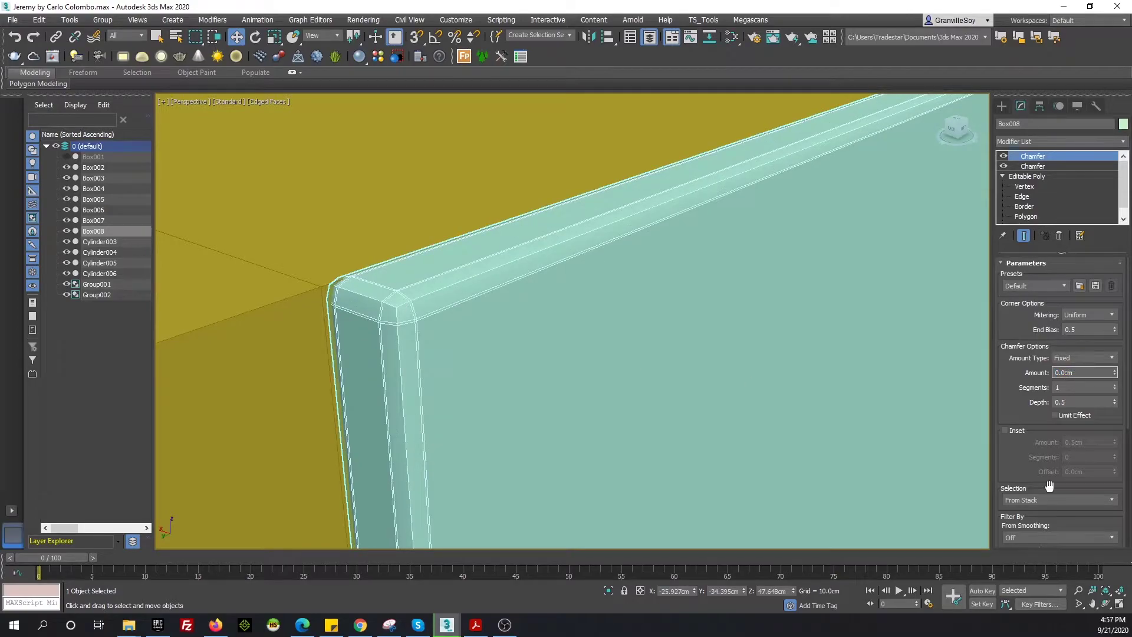
pyautogui.write('5')
pyautogui.press('Return')
# Scroll the chamfer settings and select the main cabinet body
pyautogui.scroll(-3, 820, 305)
pyautogui.scroll(-3, 676, 280)
pyautogui.scroll(-2, 618, 296)
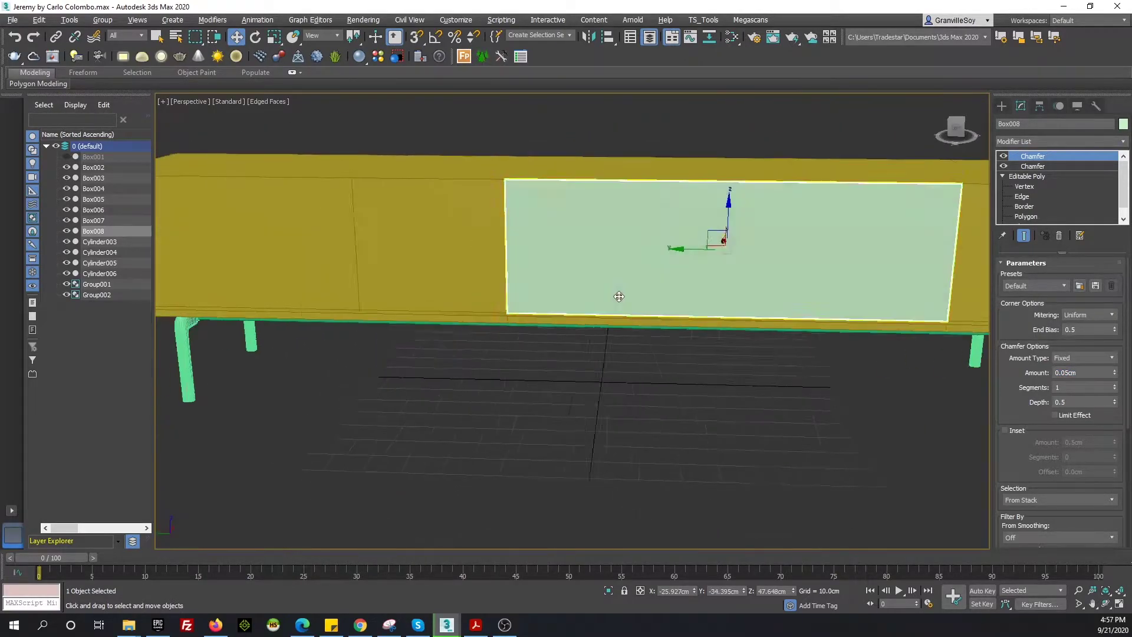
pyautogui.scroll(-3, 618, 296)
pyautogui.click(449, 283)
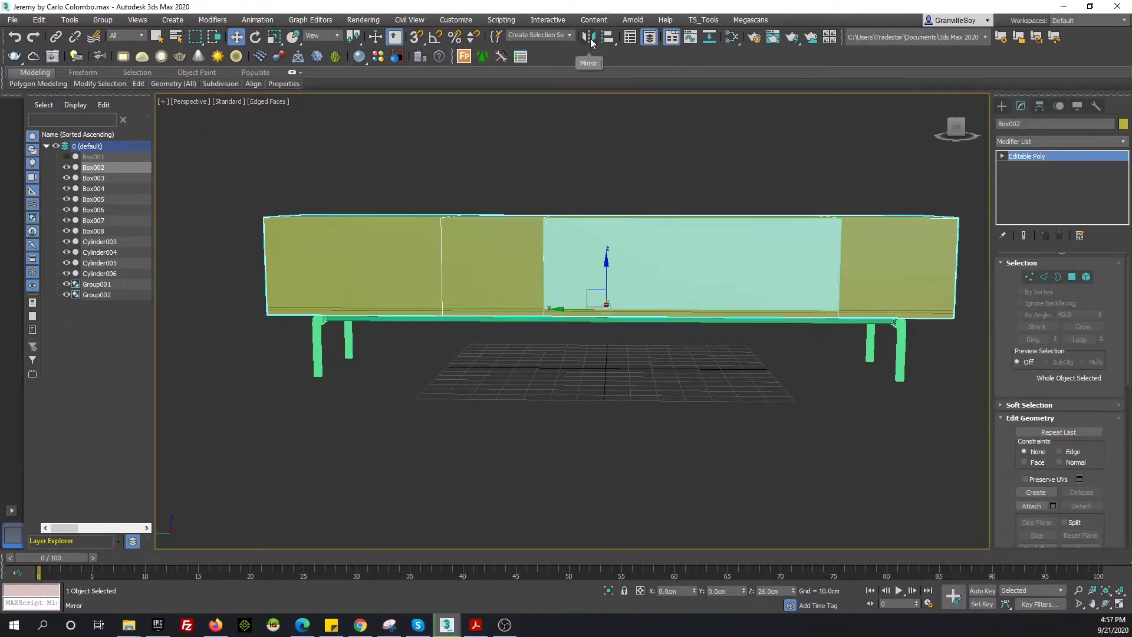
pyautogui.click(590, 38)
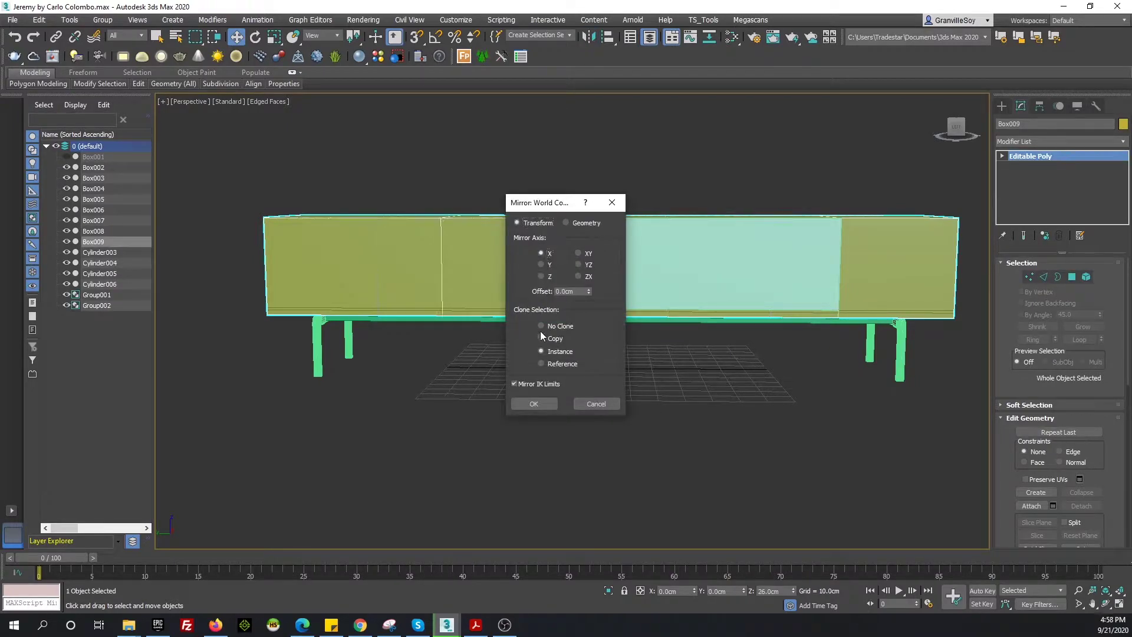
pyautogui.click(542, 326)
pyautogui.press('Return')
pyautogui.click(590, 37)
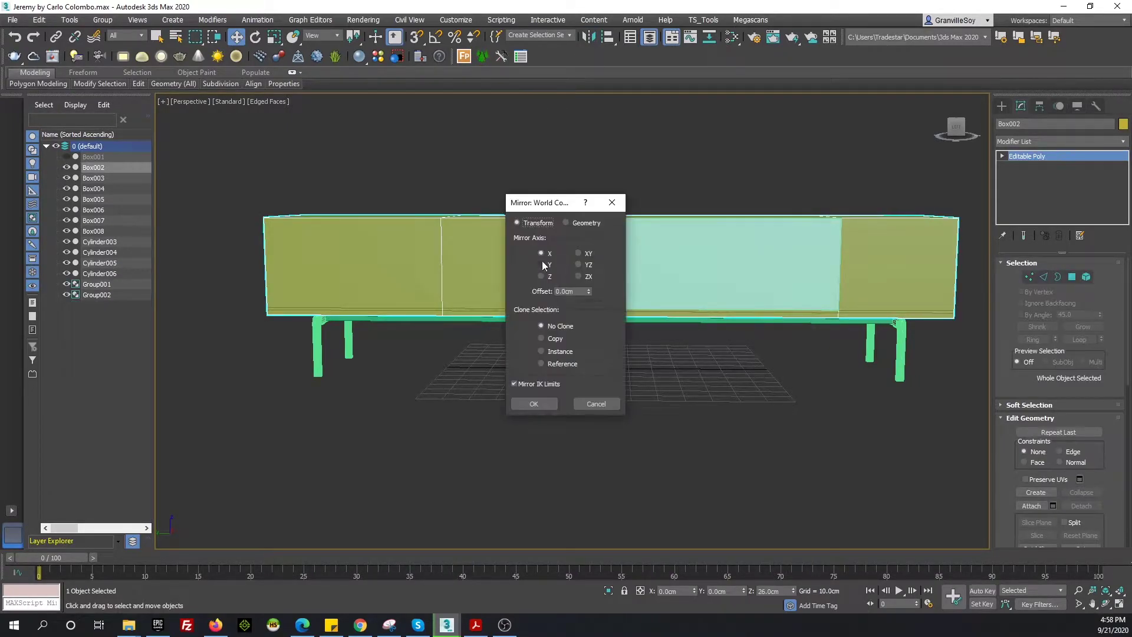
pyautogui.click(534, 404)
pyautogui.press('l')
pyautogui.click(678, 265)
pyautogui.scroll(-3, 488, 273)
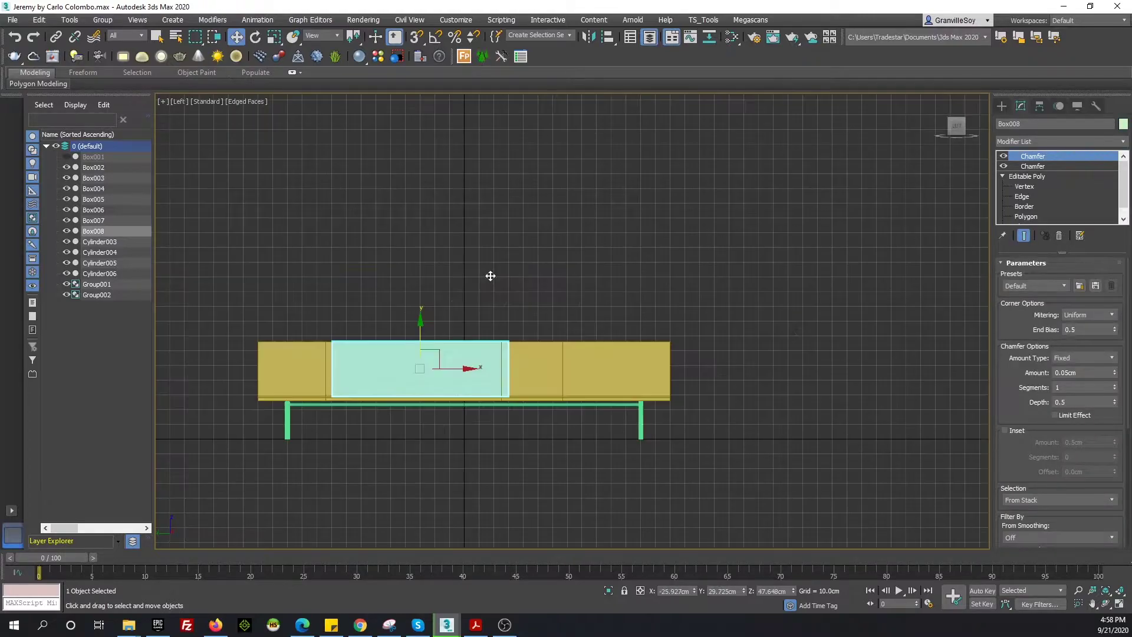
pyautogui.scroll(6, 710, 349)
pyautogui.scroll(1, 787, 328)
pyautogui.scroll(-1, 787, 327)
pyautogui.scroll(-3, 805, 335)
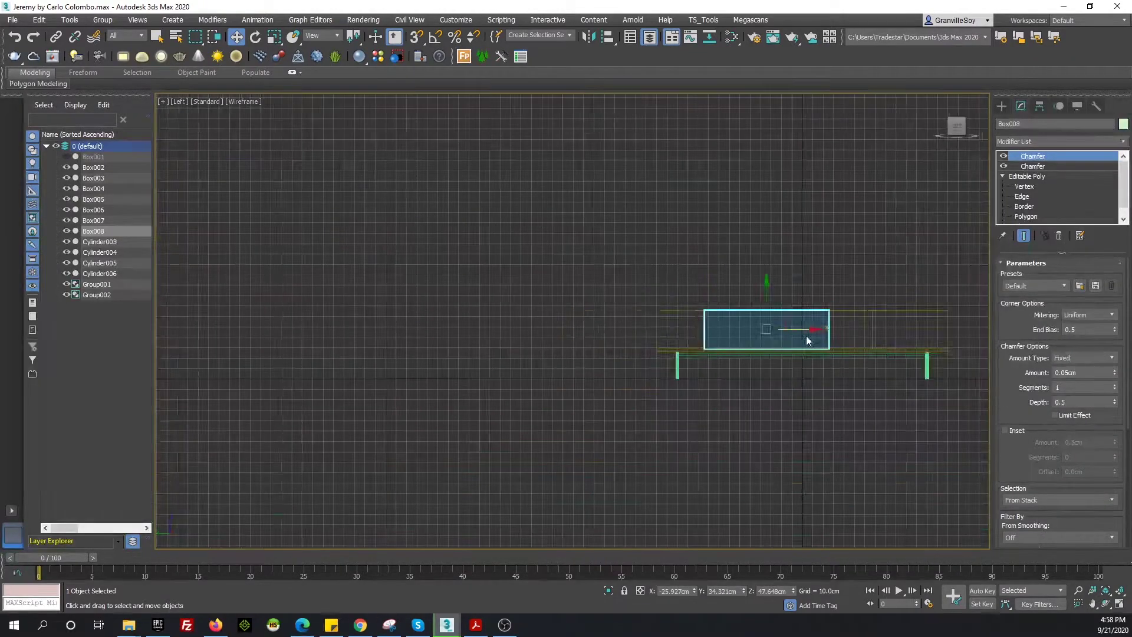
pyautogui.scroll(3, 702, 345)
pyautogui.press('p')
pyautogui.click(473, 627)
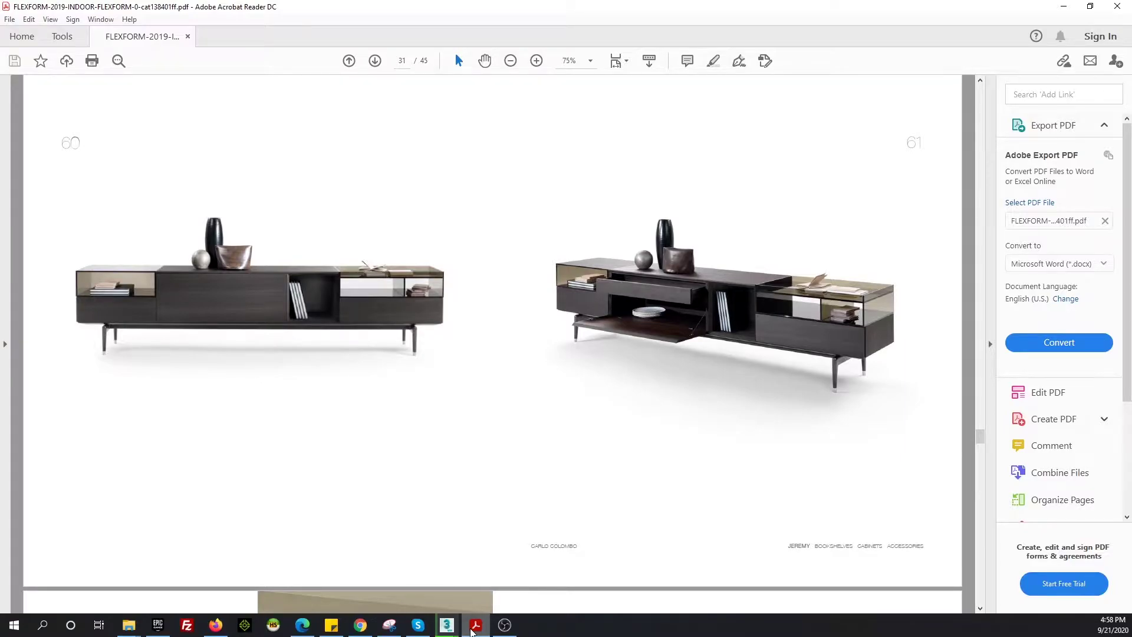
pyautogui.click(482, 626)
pyautogui.moveTo(475, 625)
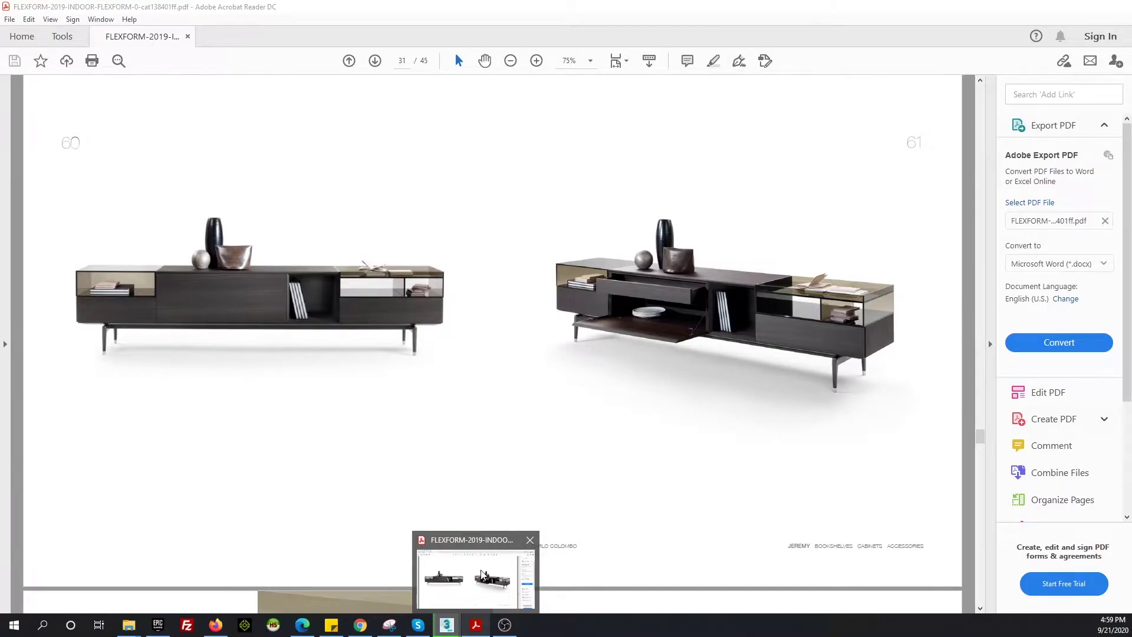
pyautogui.click(483, 575)
pyautogui.scroll(3, 568, 346)
pyautogui.scroll(-1, 569, 353)
# Clone the chamfered front panel as Box009 and stretch its edge vertices along X
pyautogui.click(475, 624)
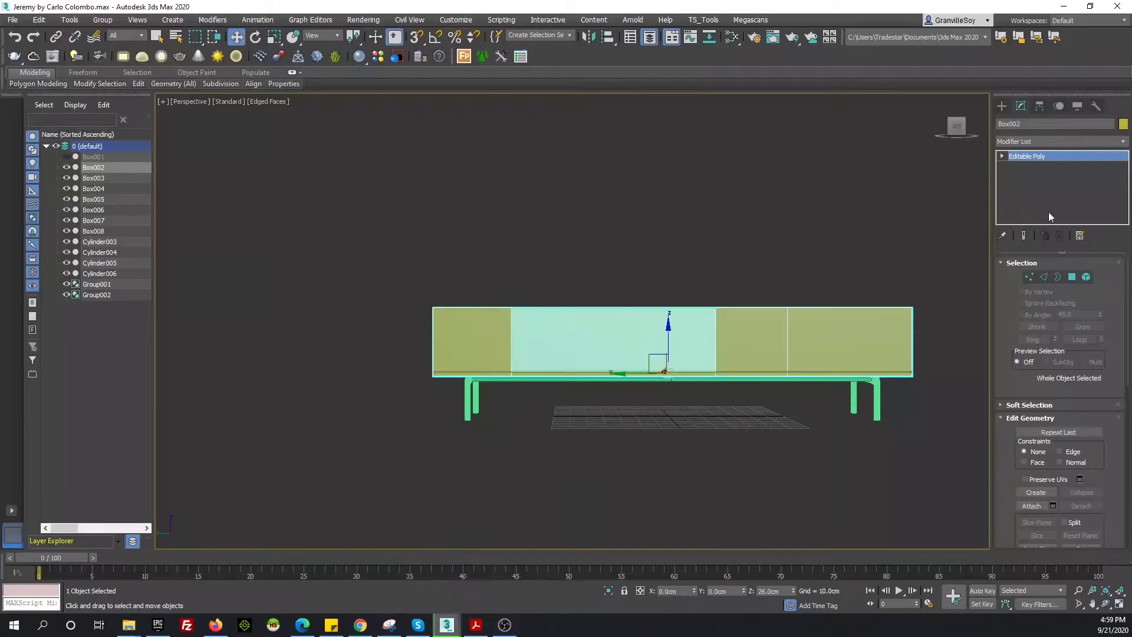
pyautogui.click(1043, 277)
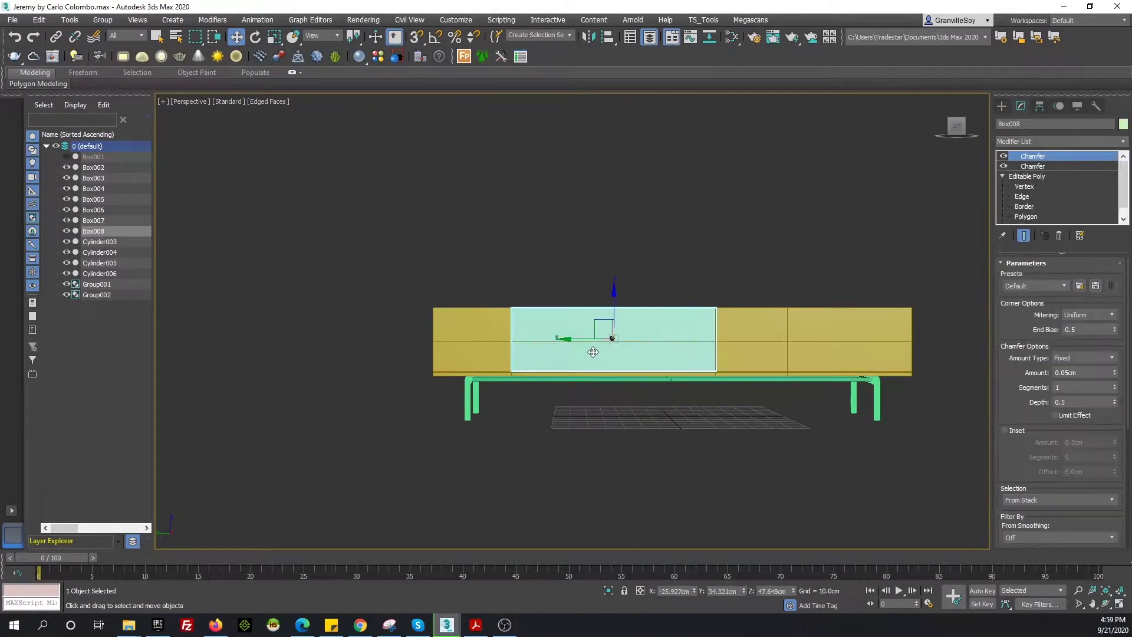
pyautogui.press('l')
pyautogui.hotkey('ctrl', 'v')
pyautogui.click(567, 362)
pyautogui.click(1026, 176)
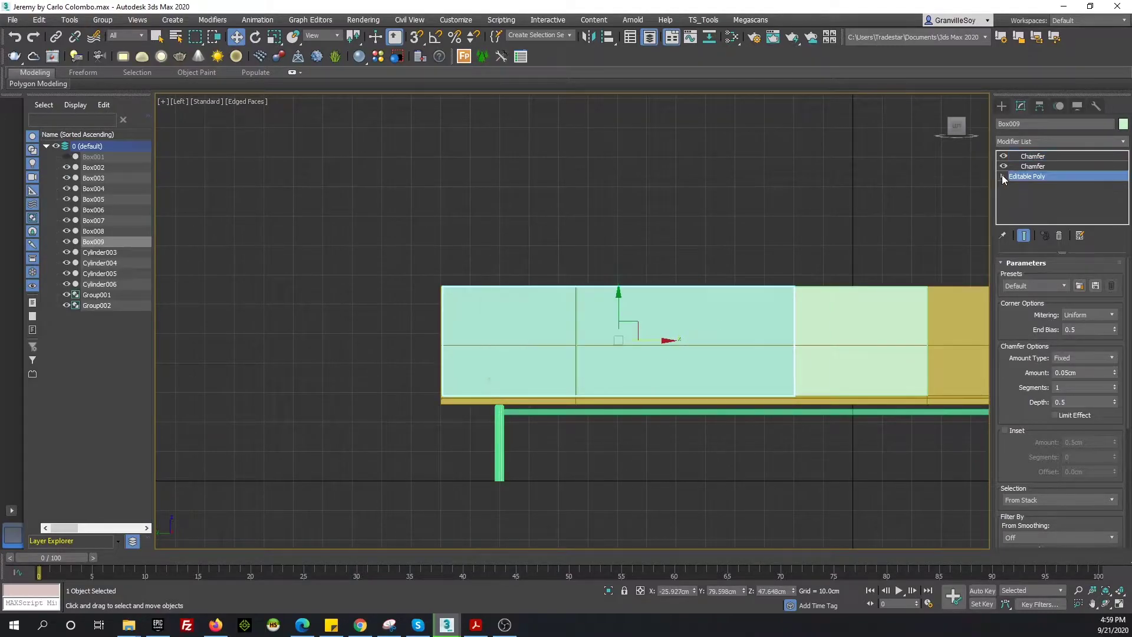
pyautogui.moveTo(763, 254); pyautogui.dragTo(823, 459)
pyautogui.scroll(4, 589, 370)
pyautogui.press('F3')
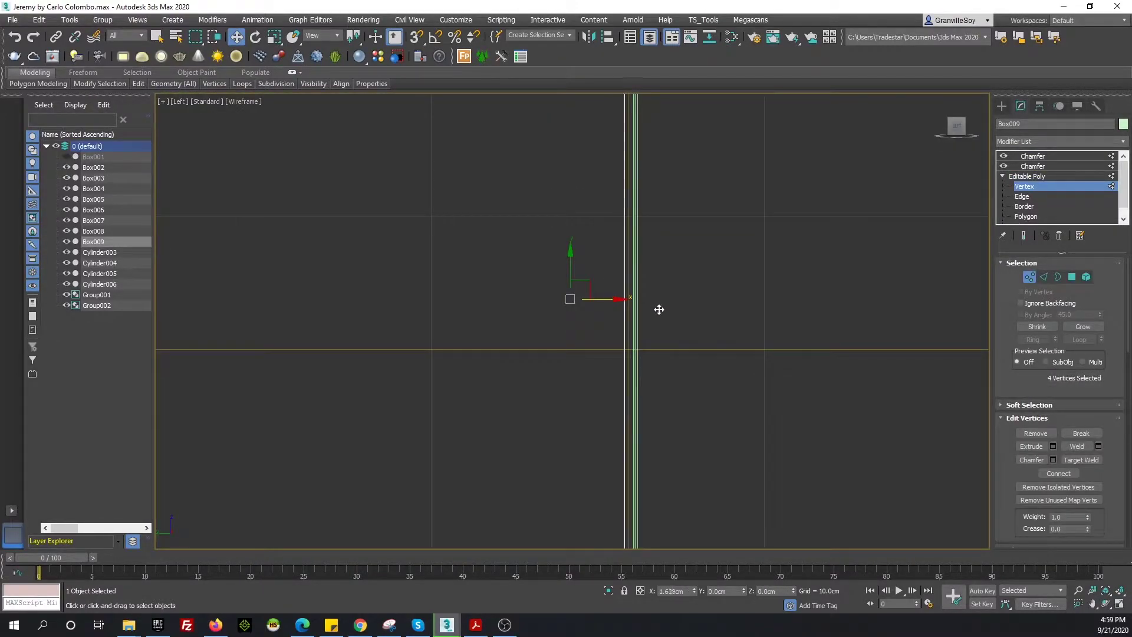
pyautogui.moveTo(652, 319); pyautogui.dragTo(629, 315, button='middle')
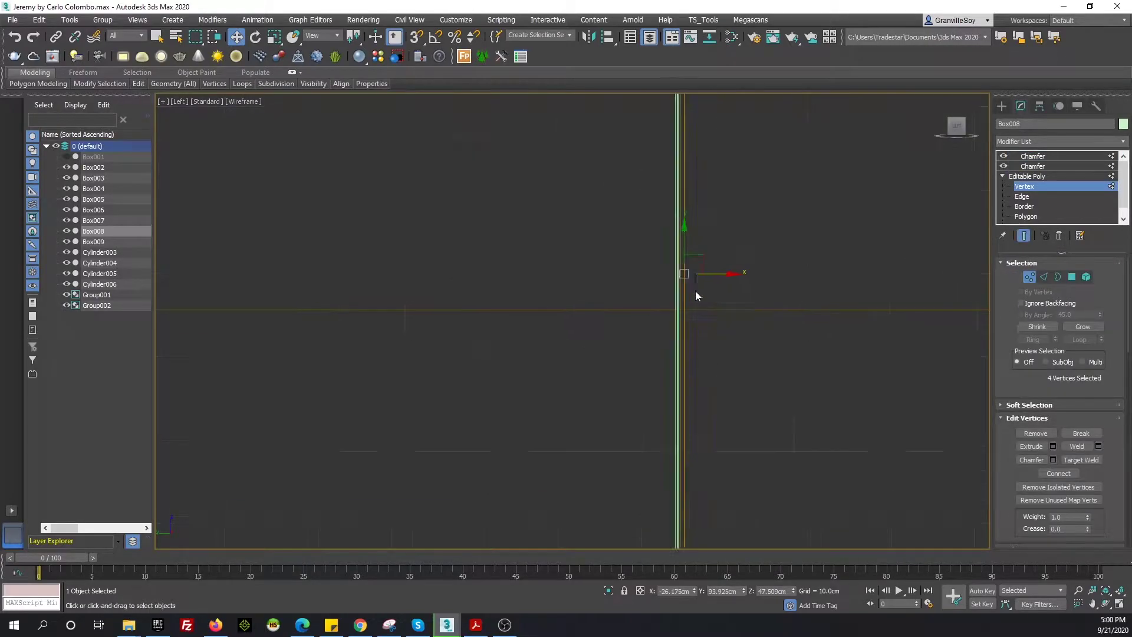
pyautogui.moveTo(705, 291); pyautogui.dragTo(707, 291)
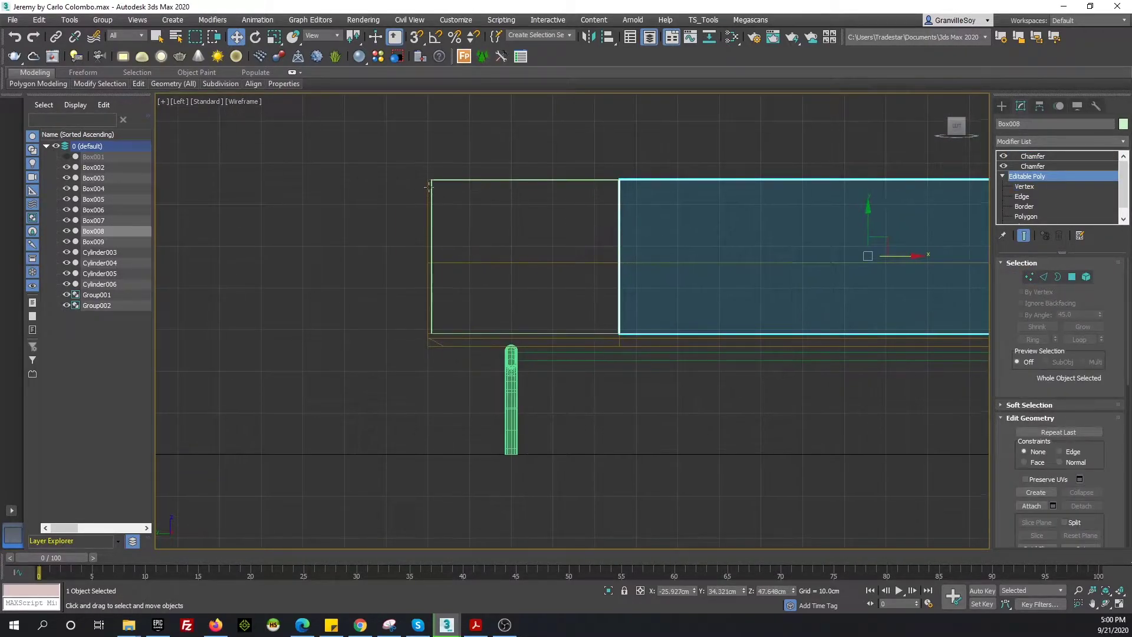
# Return to the top of Box009's stack and check where the panels meet against the catalogue
pyautogui.press('z')
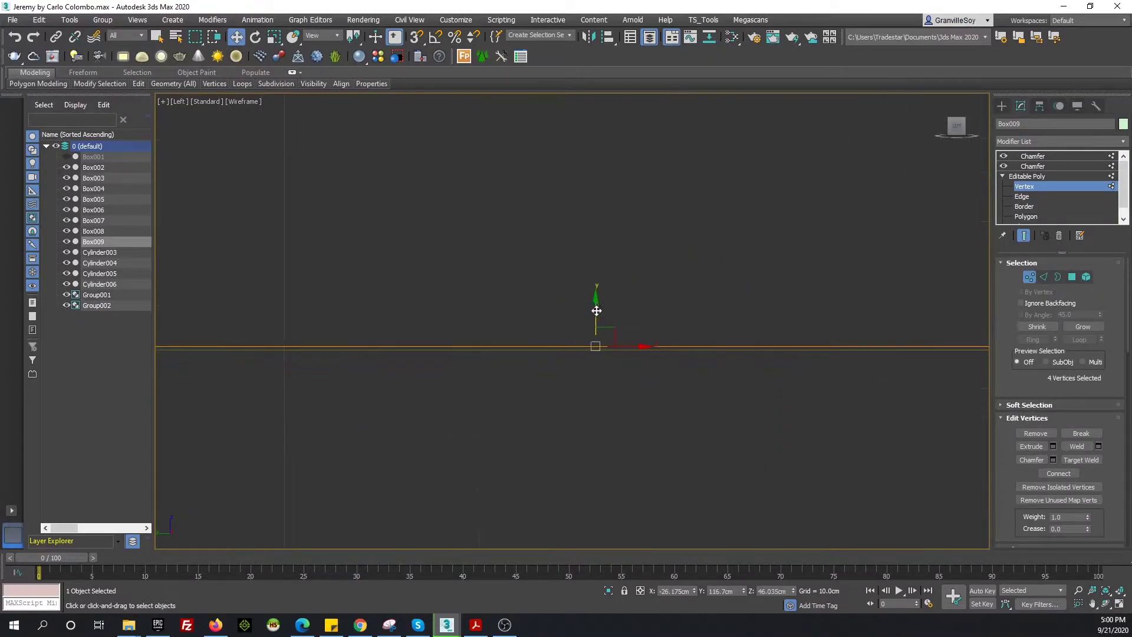
pyautogui.scroll(-5, 575, 318)
pyautogui.scroll(5, 422, 253)
pyautogui.scroll(-5, 476, 324)
pyautogui.press('2')
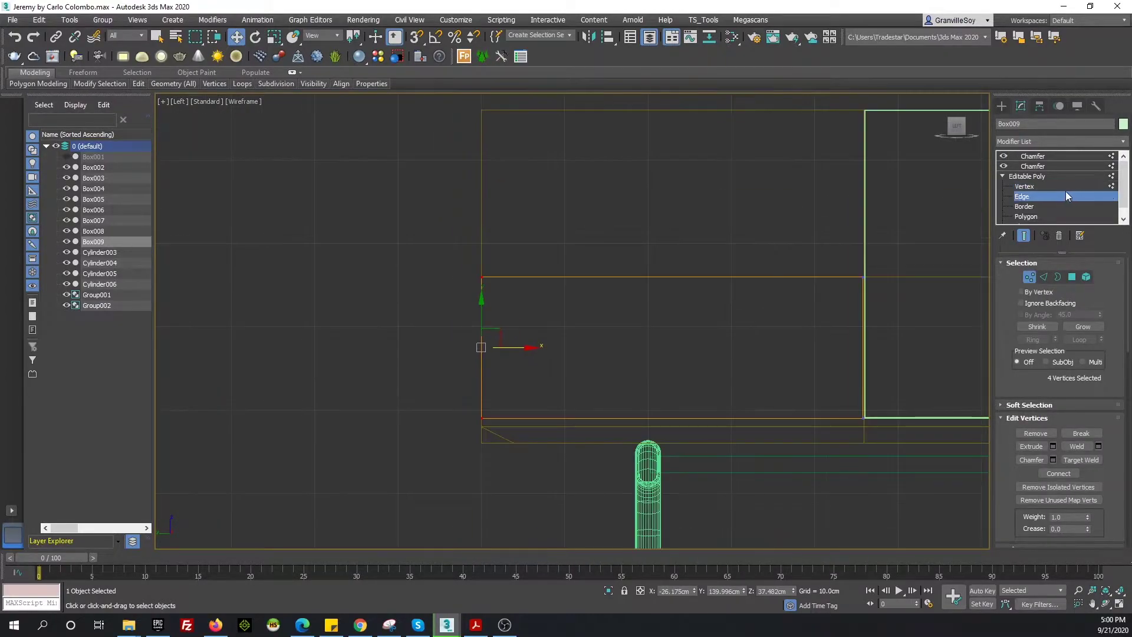
pyautogui.scroll(-2, 630, 266)
pyautogui.click(1032, 155)
pyautogui.press('p')
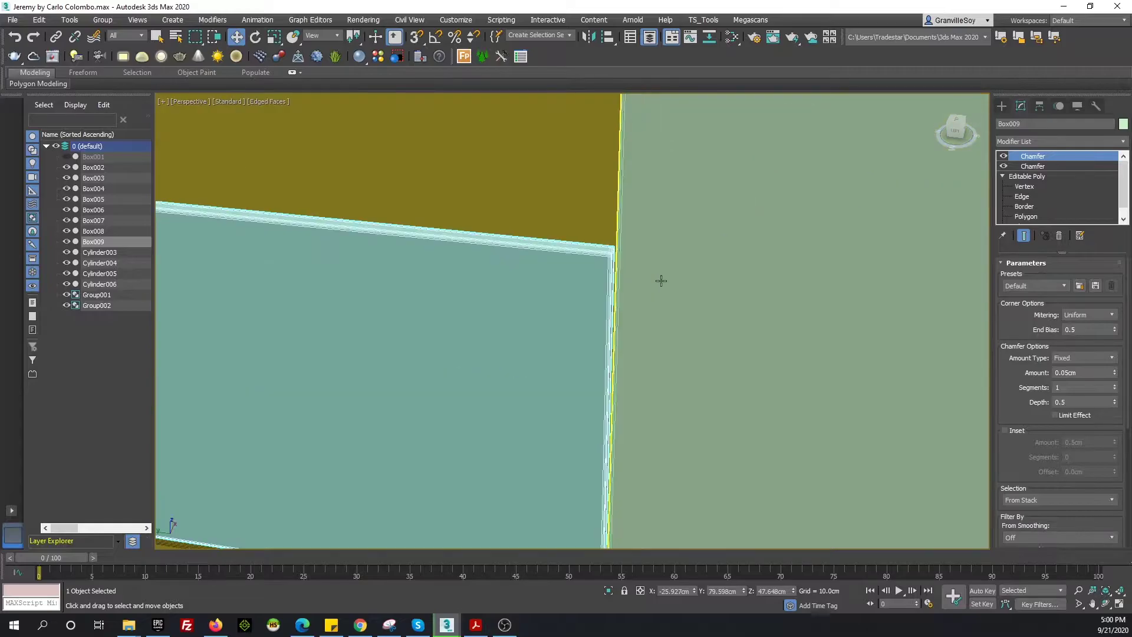
pyautogui.keyDown('alt'); pyautogui.moveTo(613, 252); pyautogui.dragTo(742, 279, button='middle'); pyautogui.keyUp('alt')
pyautogui.hotkey('alt', 'Tab')
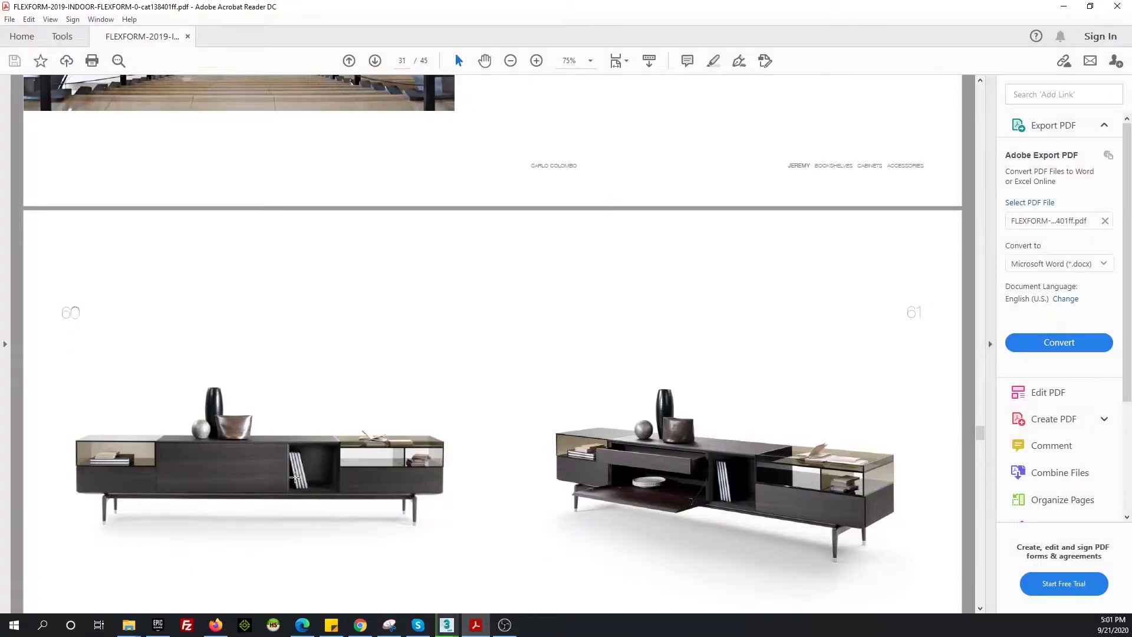
pyautogui.click(446, 625)
pyautogui.scroll(-3, 658, 280)
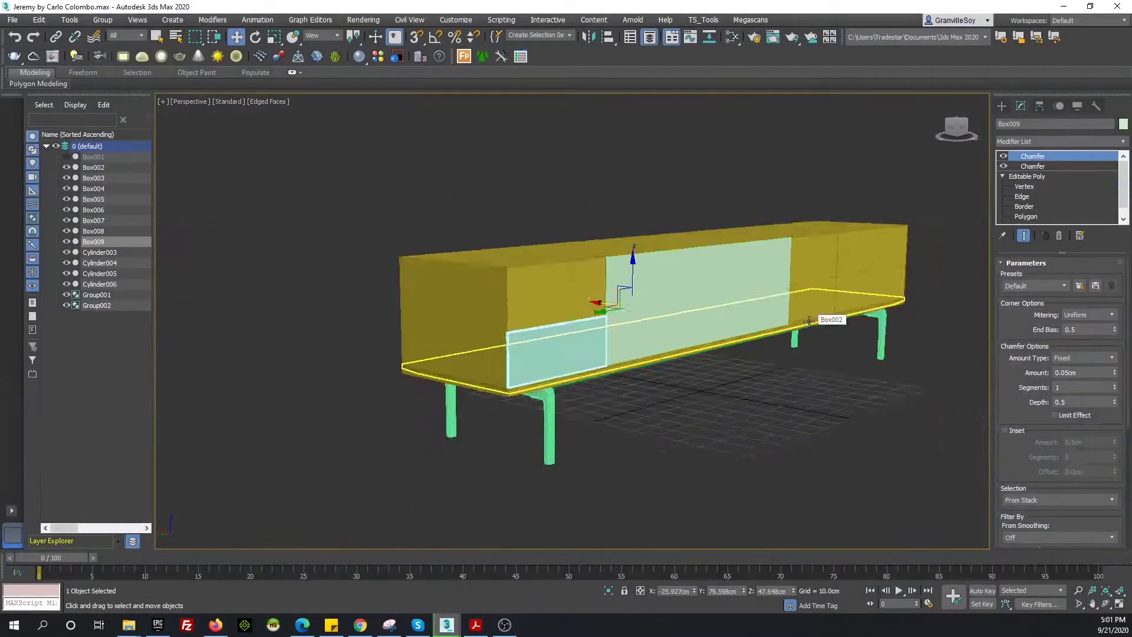
pyautogui.scroll(6, 709, 372)
pyautogui.click(1001, 105)
pyautogui.click(1035, 177)
pyautogui.press('l')
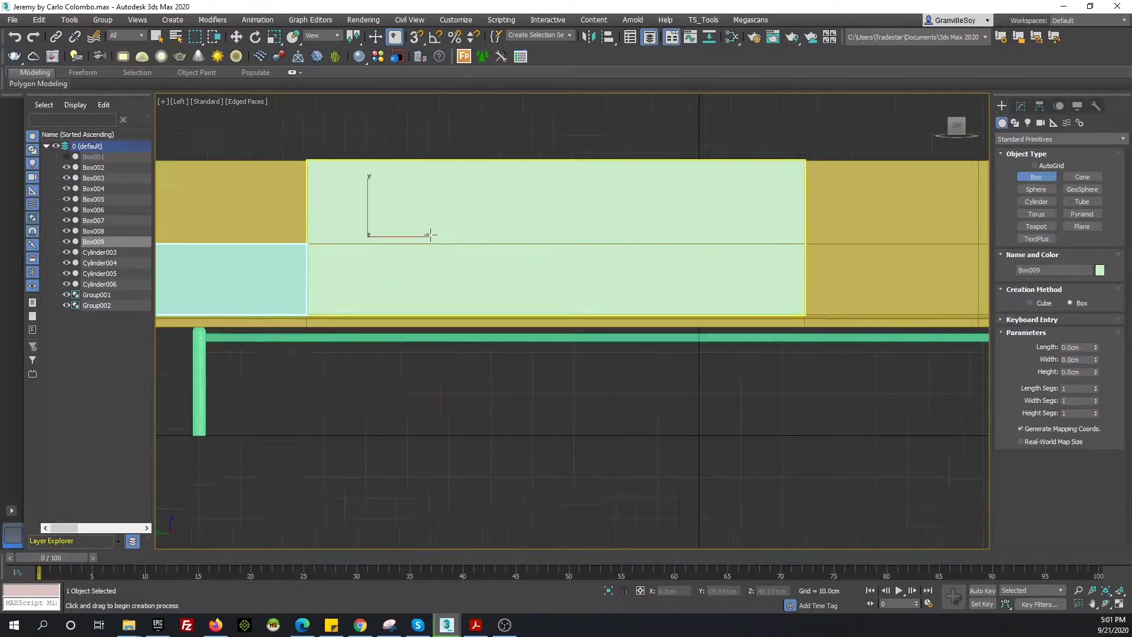
pyautogui.scroll(3, 530, 248)
pyautogui.press('F3')
pyautogui.moveTo(415, 129); pyautogui.dragTo(759, 439)
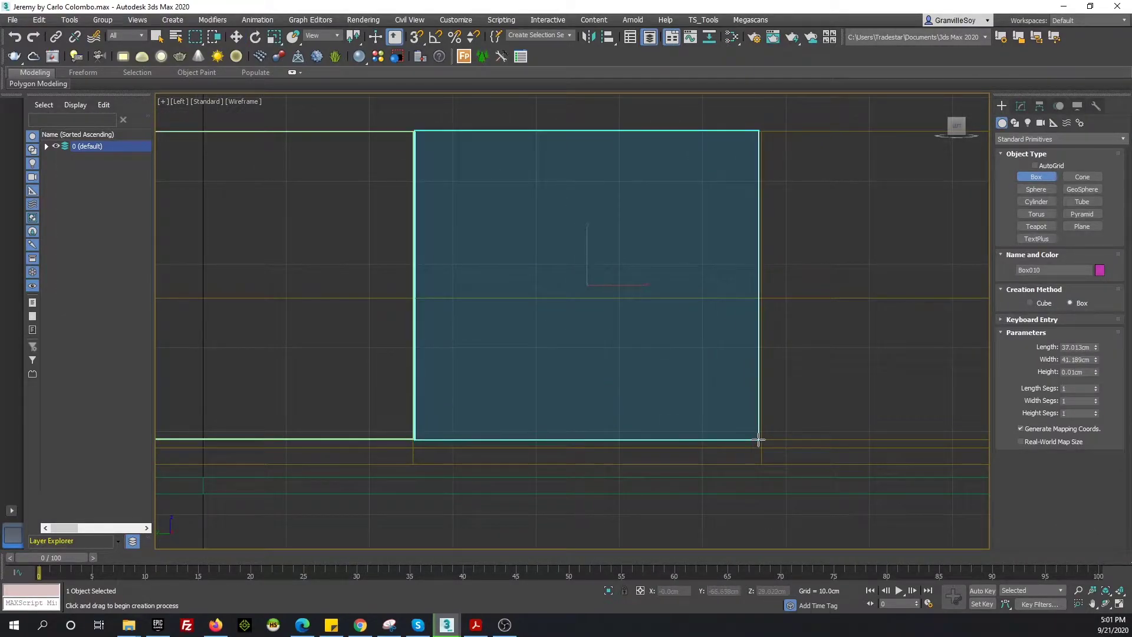
pyautogui.scroll(-3, 749, 348)
pyautogui.scroll(2, 750, 335)
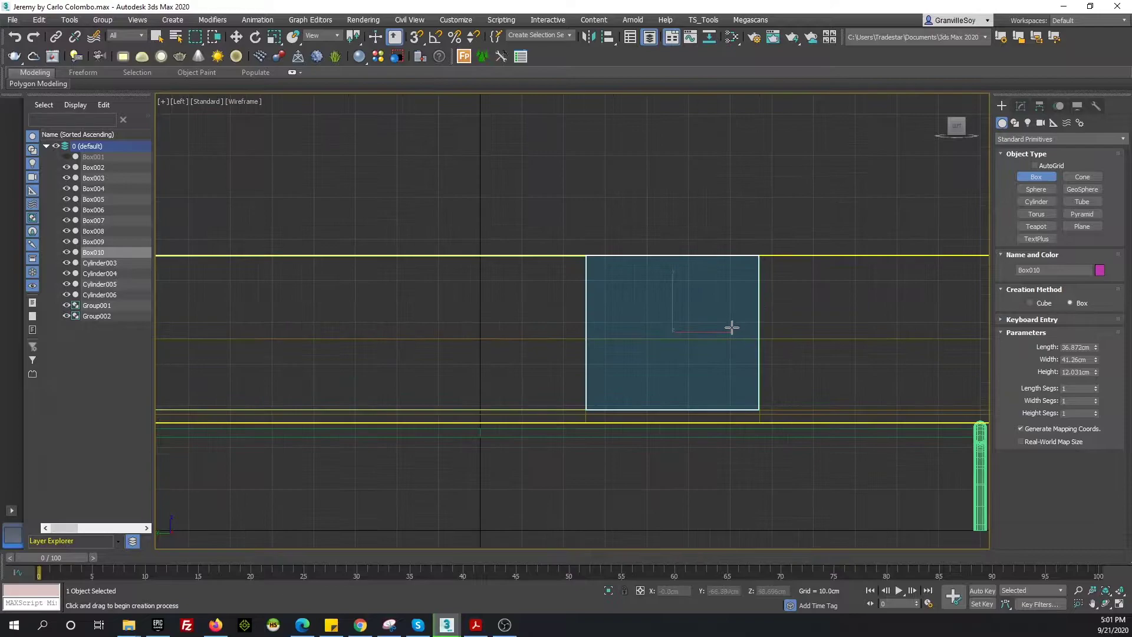
pyautogui.click(1021, 106)
pyautogui.rightClick(1033, 158)
pyautogui.click(1025, 228)
pyautogui.press('1')
pyautogui.scroll(-3, 540, 255)
pyautogui.press('t')
pyautogui.moveTo(589, 265); pyautogui.dragTo(624, 343)
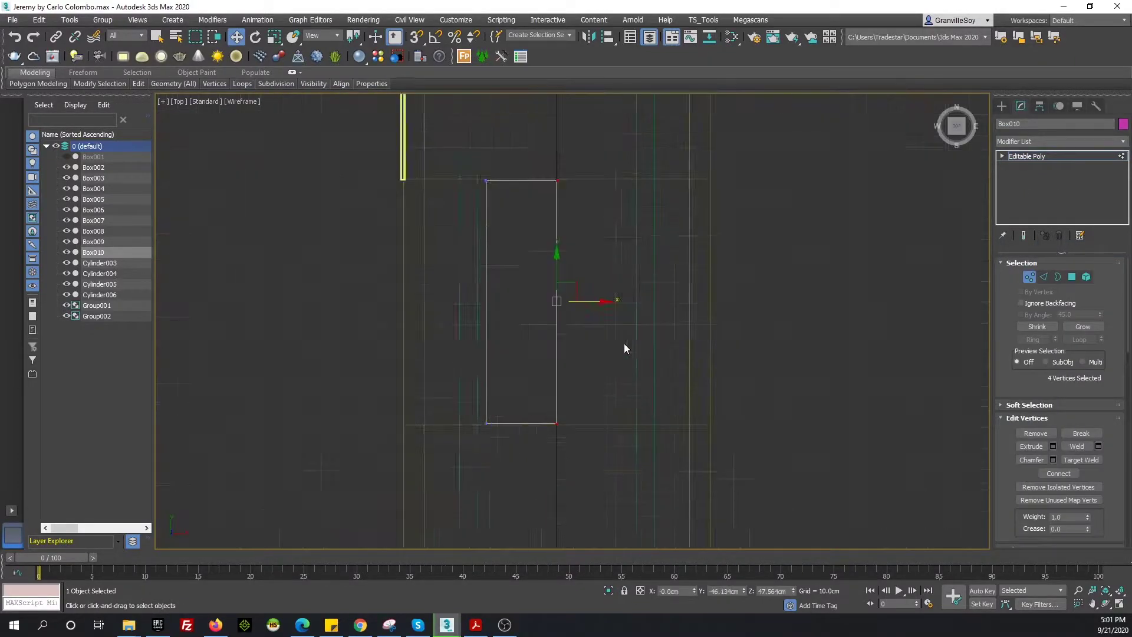
pyautogui.scroll(2, 776, 316)
pyautogui.scroll(-2, 778, 317)
pyautogui.scroll(-1, 699, 293)
pyautogui.scroll(5, 699, 294)
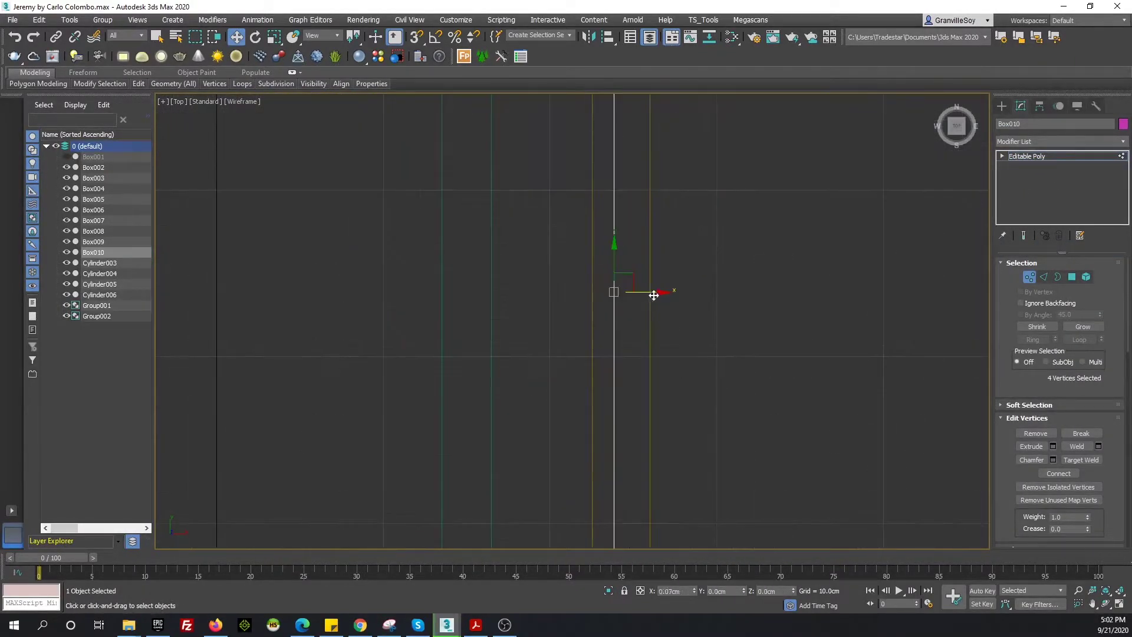
pyautogui.scroll(-4, 672, 308)
pyautogui.scroll(3, 602, 312)
pyautogui.moveTo(602, 313); pyautogui.dragTo(549, 284, button='middle')
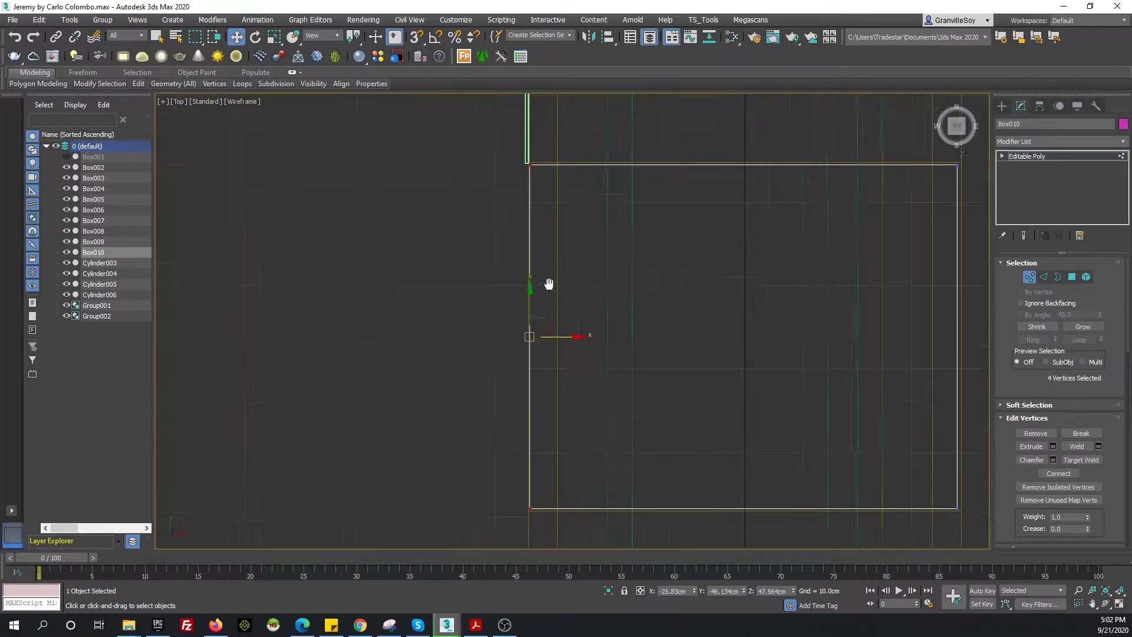
pyautogui.scroll(-2, 627, 489)
pyautogui.press('1')
pyautogui.press('F3')
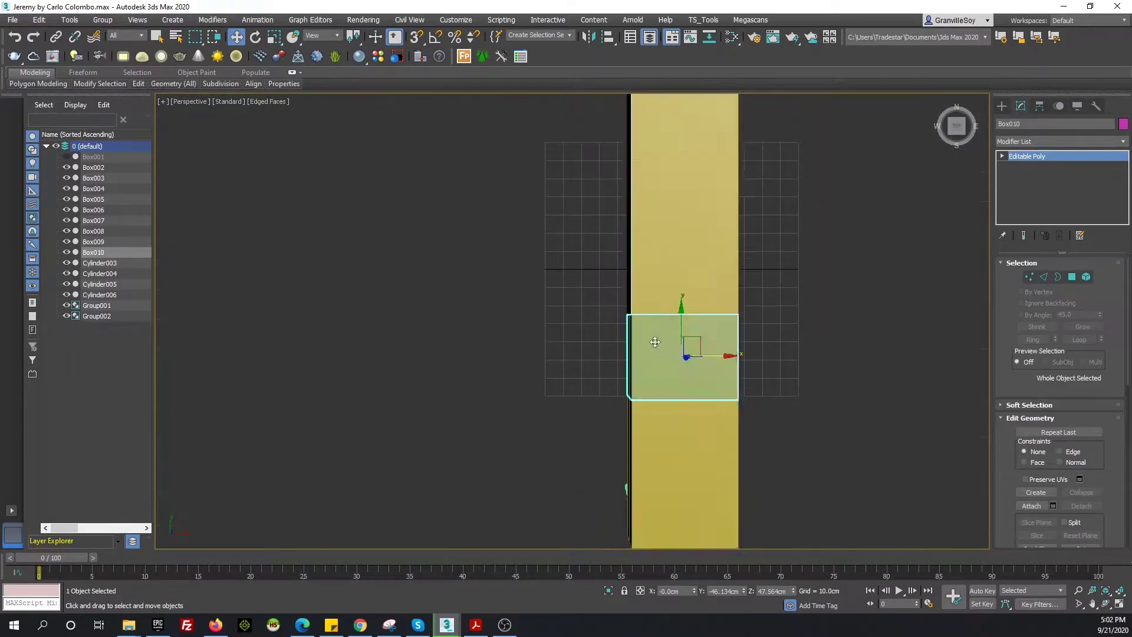
pyautogui.press('p')
pyautogui.press('f')
pyautogui.click(479, 585)
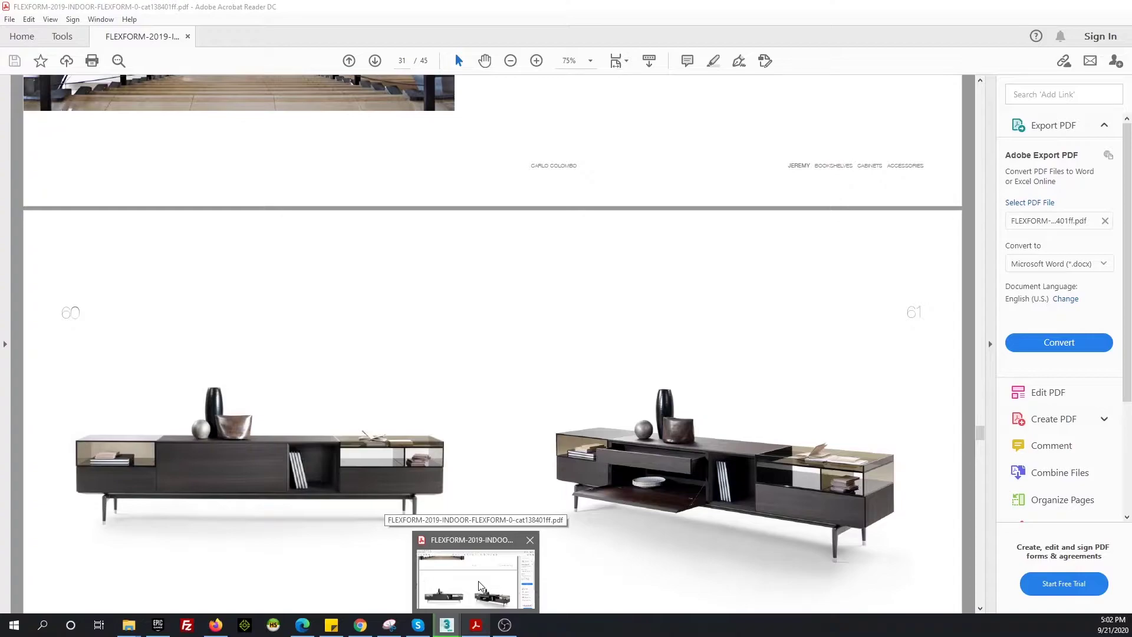
# Rotate a copy of the front panel 90° to lie flat as Box011
pyautogui.hotkey('alt', 'Tab')
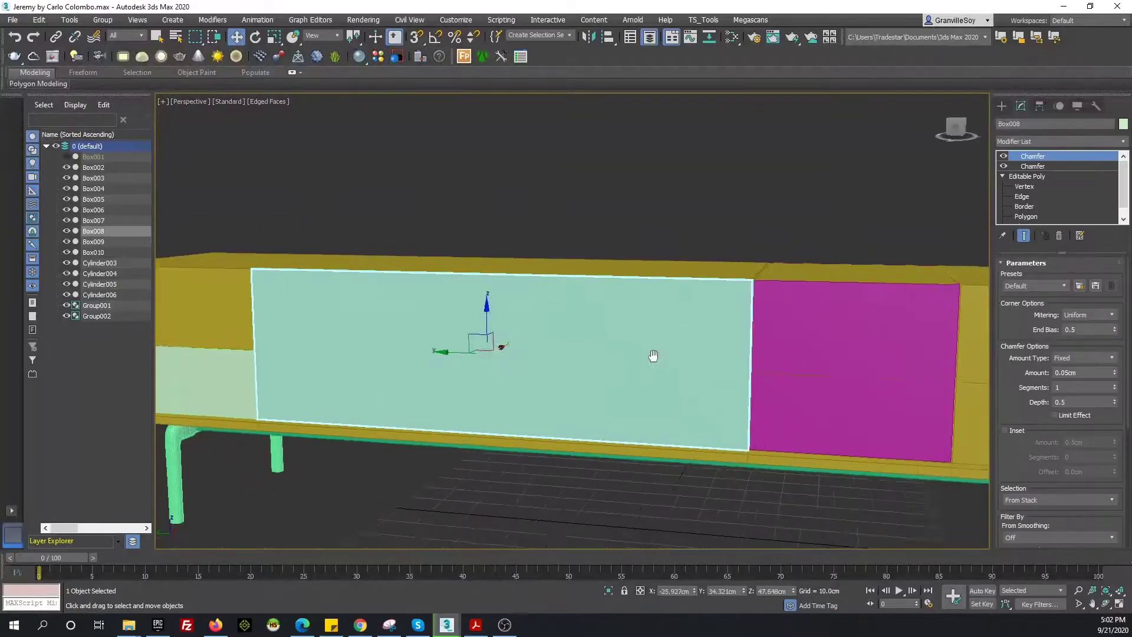
pyautogui.press('e')
pyautogui.keyDown('shift'); pyautogui.moveTo(519, 348); pyautogui.dragTo(521, 316); pyautogui.keyUp('shift')
pyautogui.press('Escape')
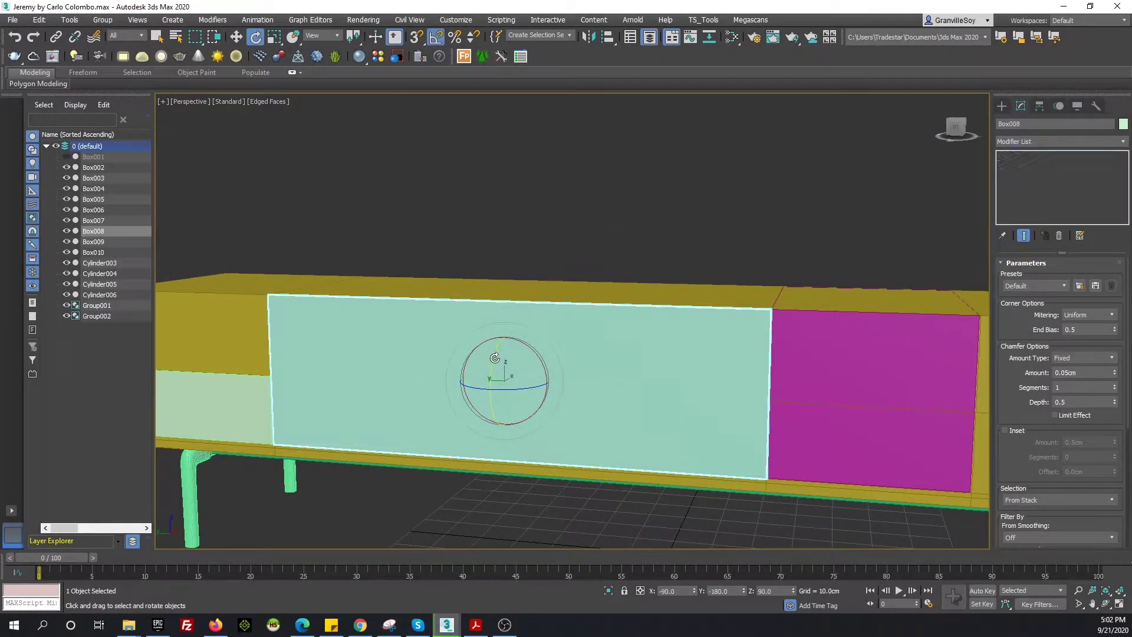
pyautogui.keyDown('shift'); pyautogui.moveTo(494, 358); pyautogui.dragTo(496, 306); pyautogui.keyUp('shift')
pyautogui.press('Return')
# Zero Box011's X position in the top view to centre it on the origin
pyautogui.press('l')
pyautogui.press('w')
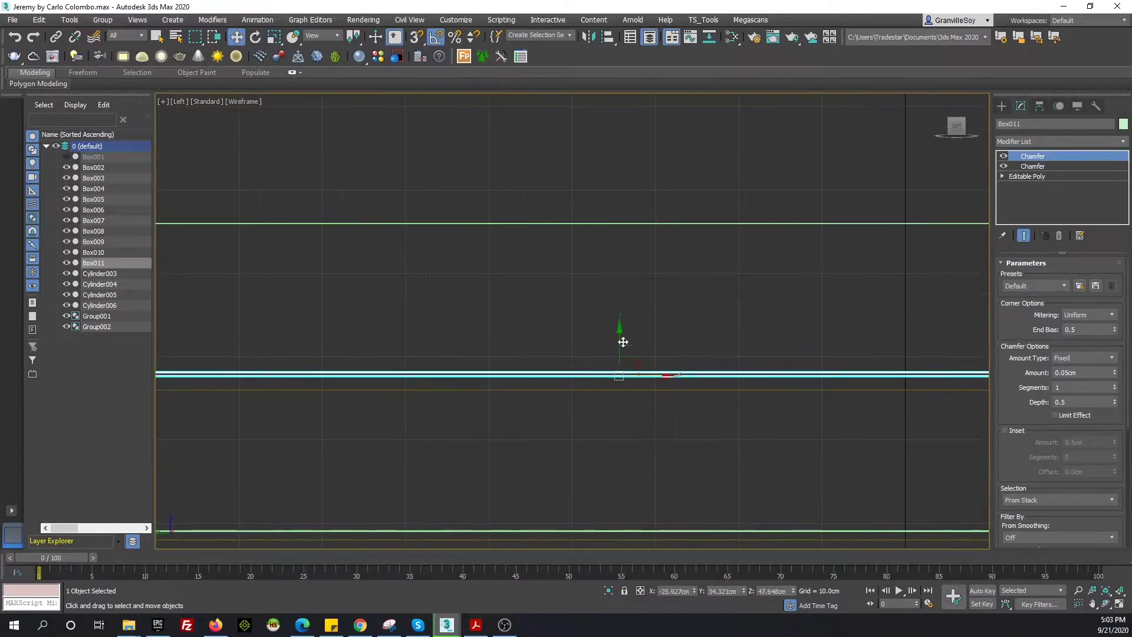
pyautogui.press('t')
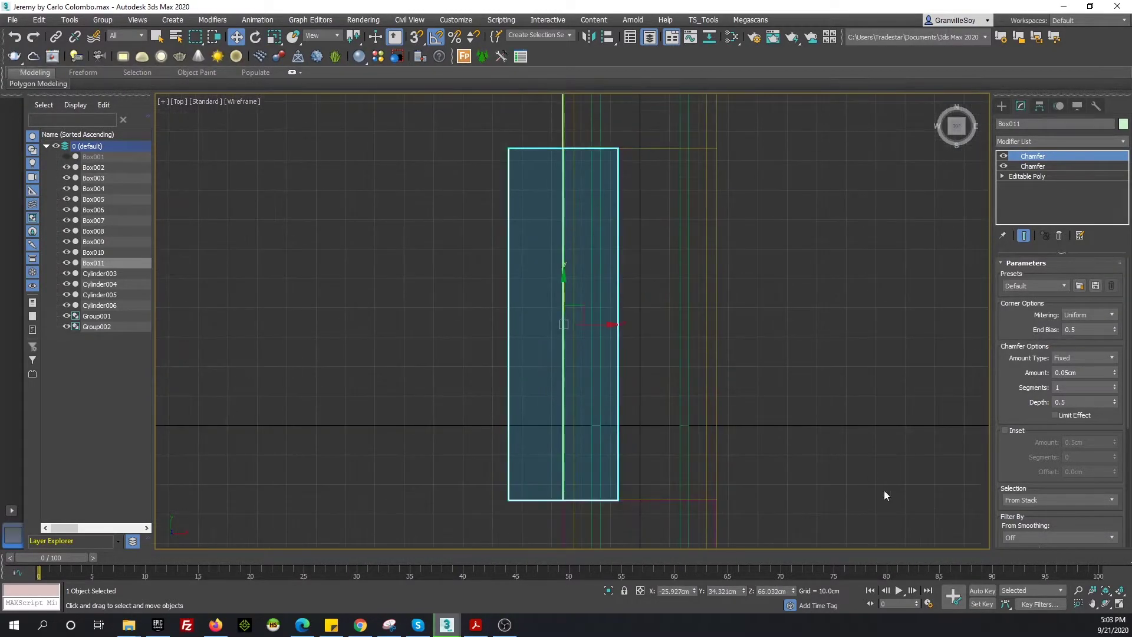
pyautogui.rightClick(694, 591)
# Enter Box011's vertex level and compare it with the catalogue reference
pyautogui.press('1')
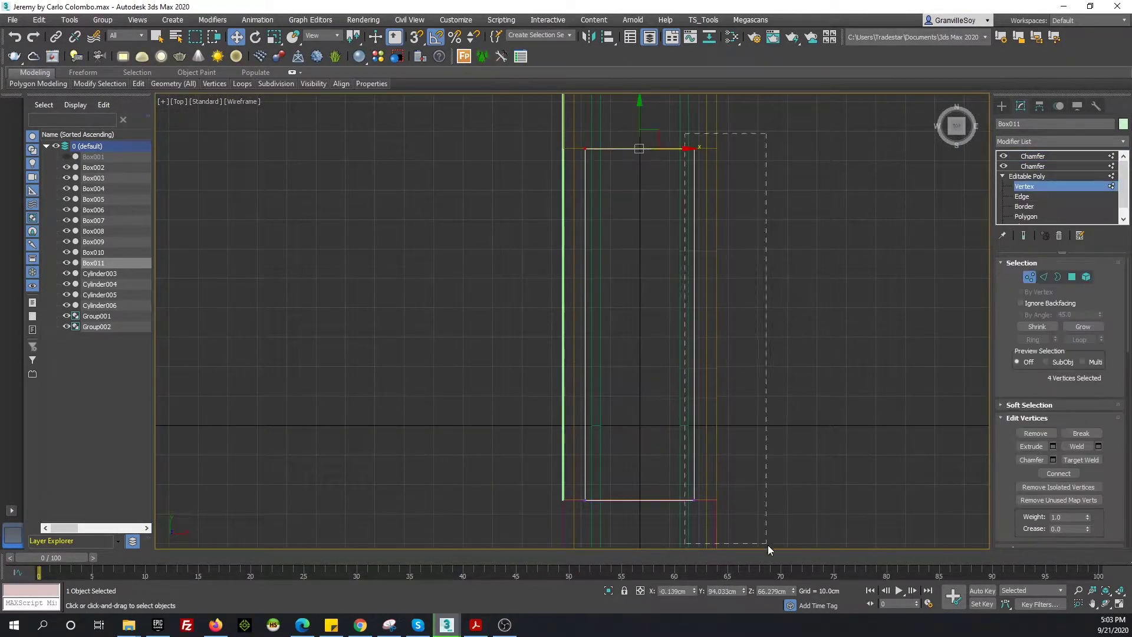
pyautogui.scroll(3, 768, 545)
pyautogui.scroll(-5, 704, 448)
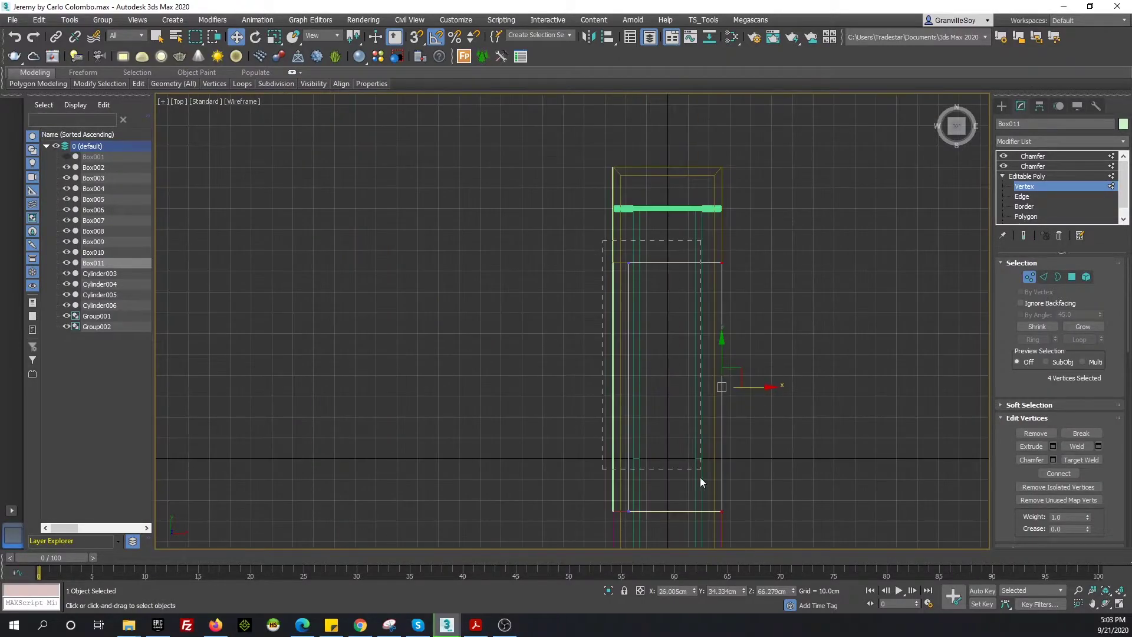
pyautogui.scroll(4, 667, 289)
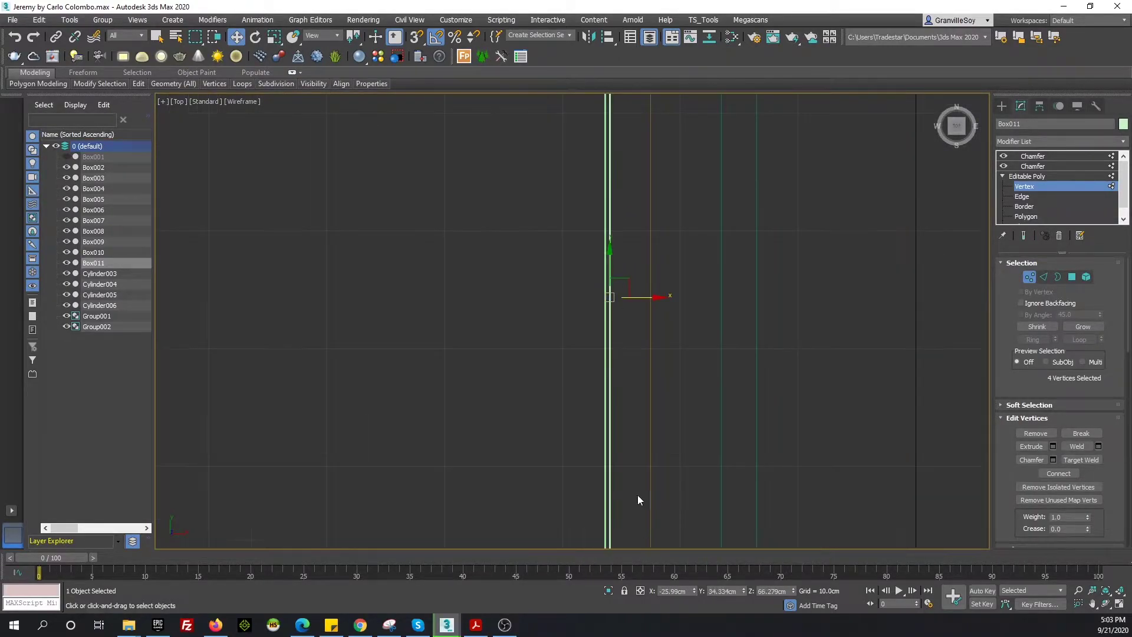
pyautogui.hotkey('alt', 'Tab')
pyautogui.scroll(5, 656, 224)
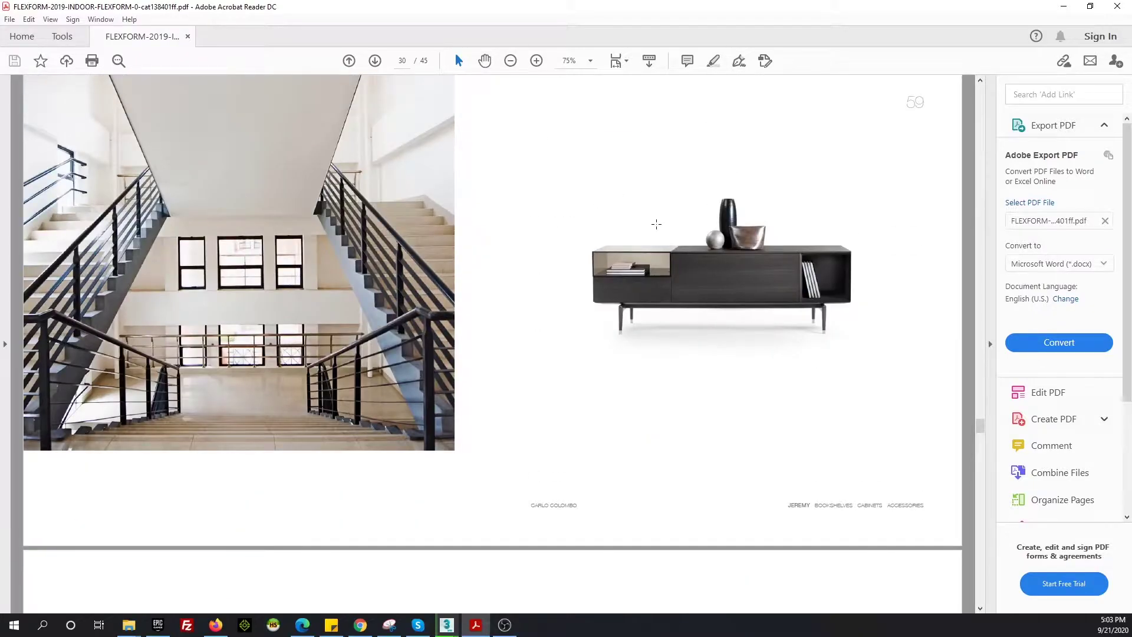
pyautogui.scroll(-5, 656, 224)
pyautogui.scroll(-2, 656, 224)
pyautogui.hotkey('alt', 'Tab')
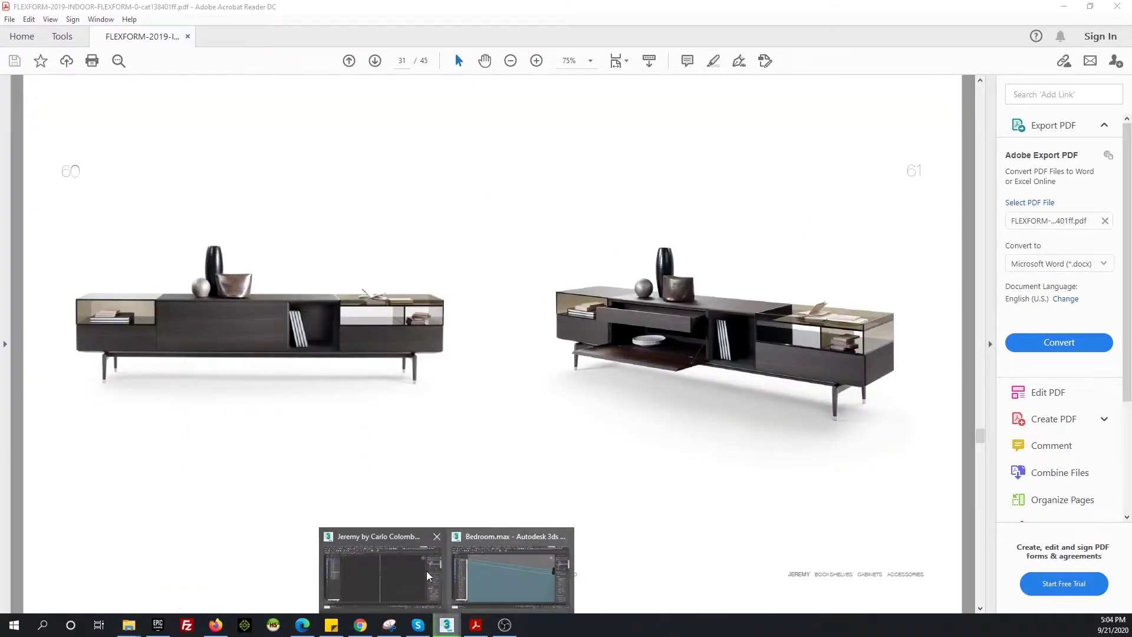
pyautogui.scroll(-3, 658, 310)
# Select Box010 and nudge its four selected vertices down along Y to meet Box011's edge
pyautogui.scroll(-3, 791, 425)
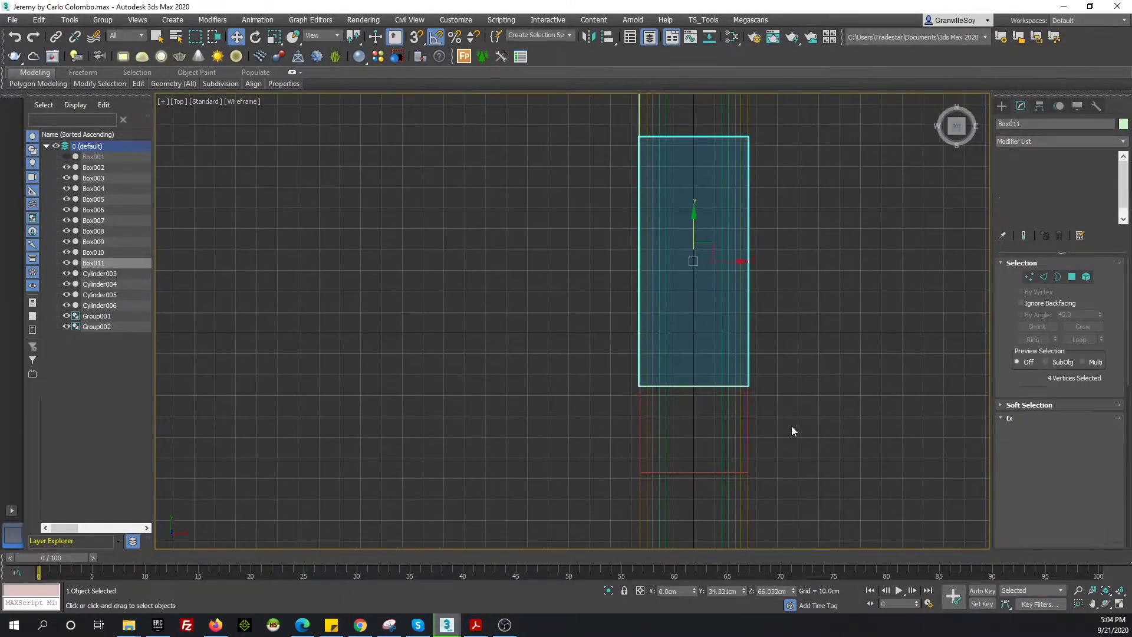
pyautogui.scroll(3, 606, 193)
pyautogui.moveTo(606, 192); pyautogui.dragTo(663, 182, button='middle')
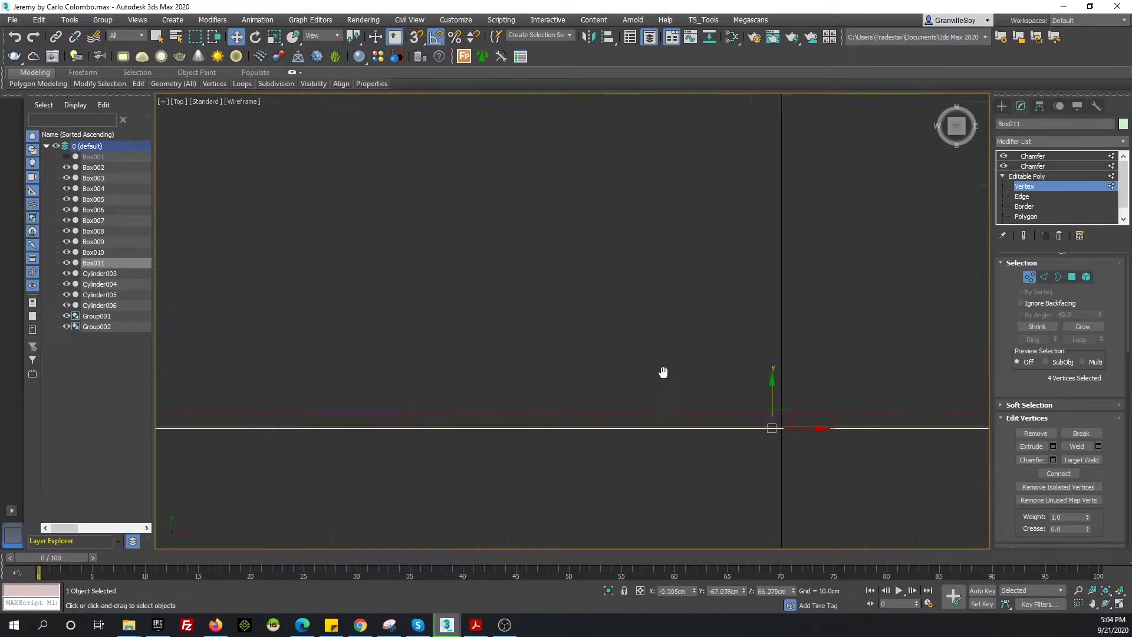
pyautogui.click(921, 330)
pyautogui.scroll(-2, 529, 295)
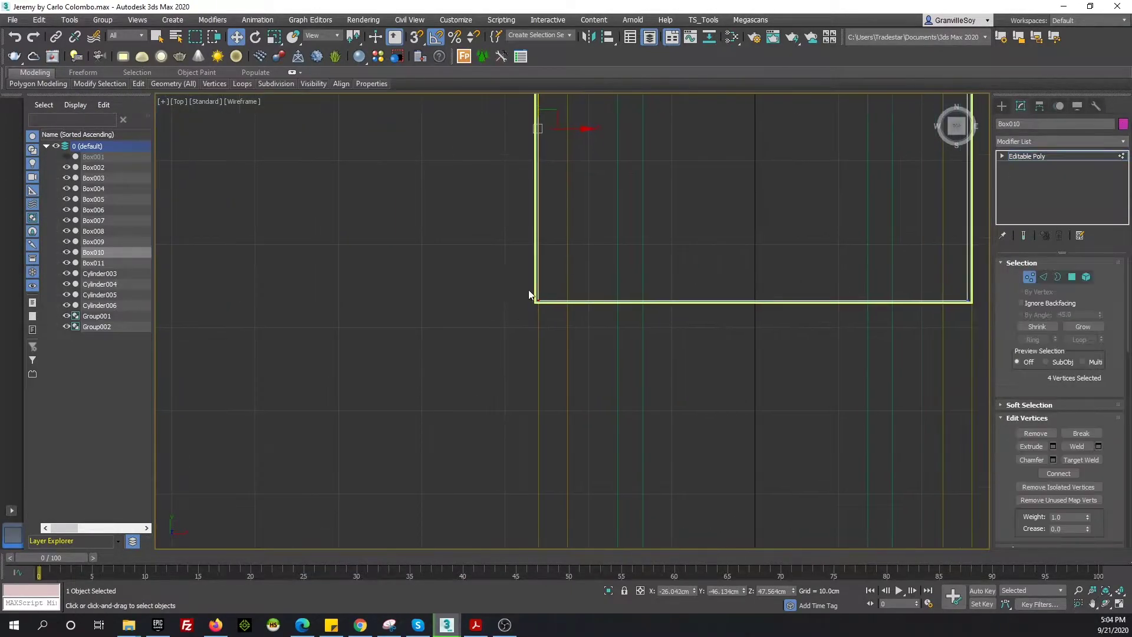
pyautogui.scroll(5, 673, 295)
pyautogui.moveTo(674, 295); pyautogui.dragTo(638, 399)
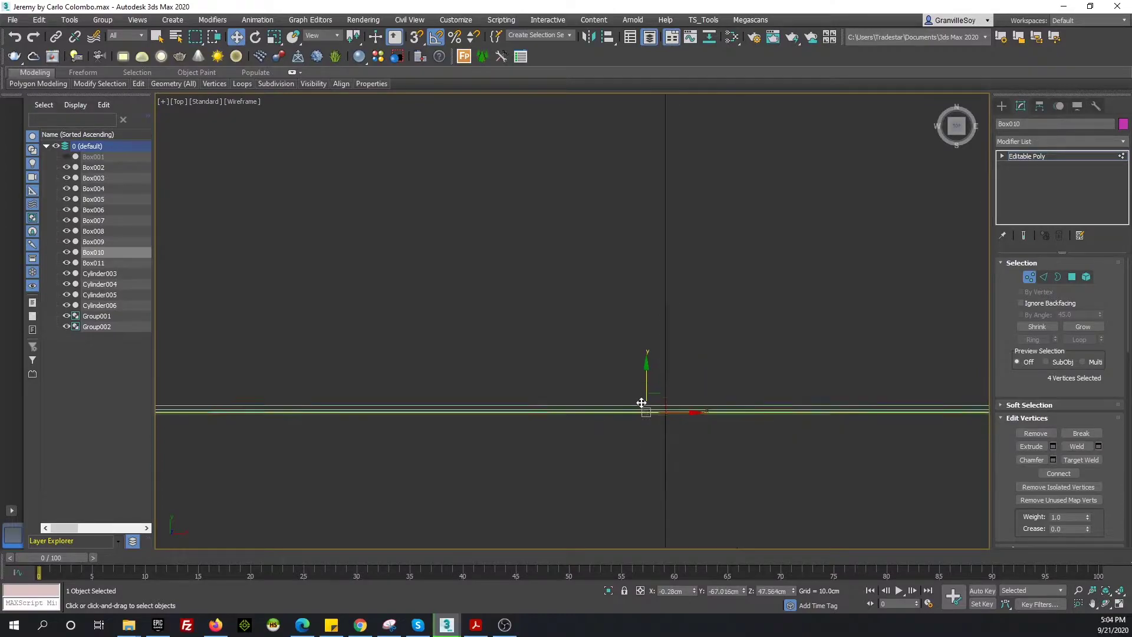
pyautogui.scroll(-5, 609, 324)
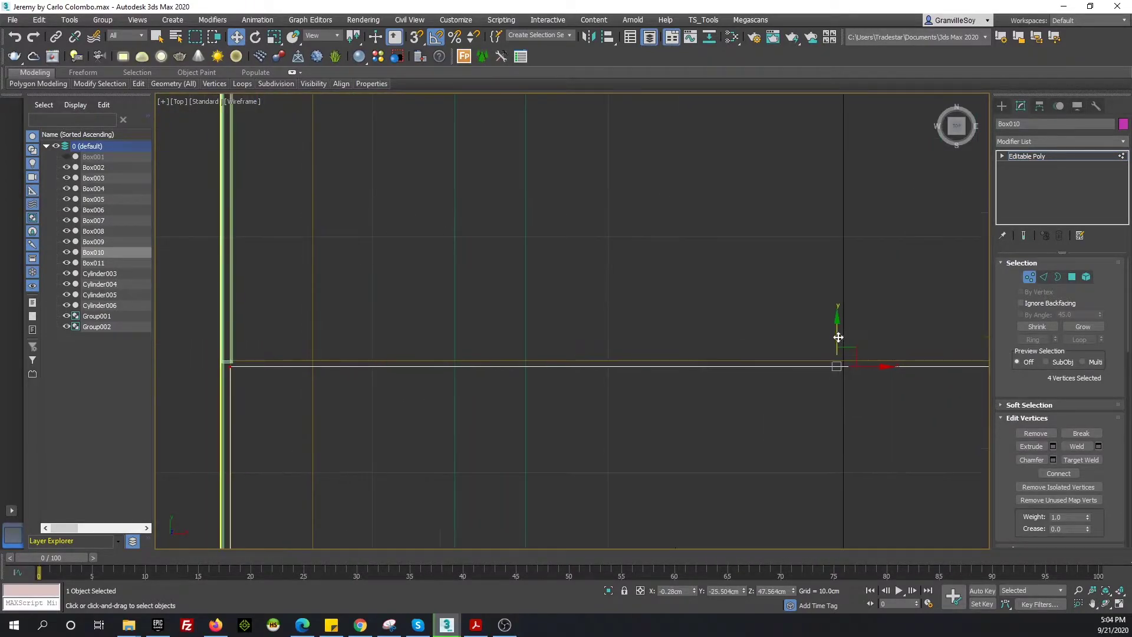
pyautogui.scroll(-5, 653, 354)
pyautogui.scroll(5, 605, 386)
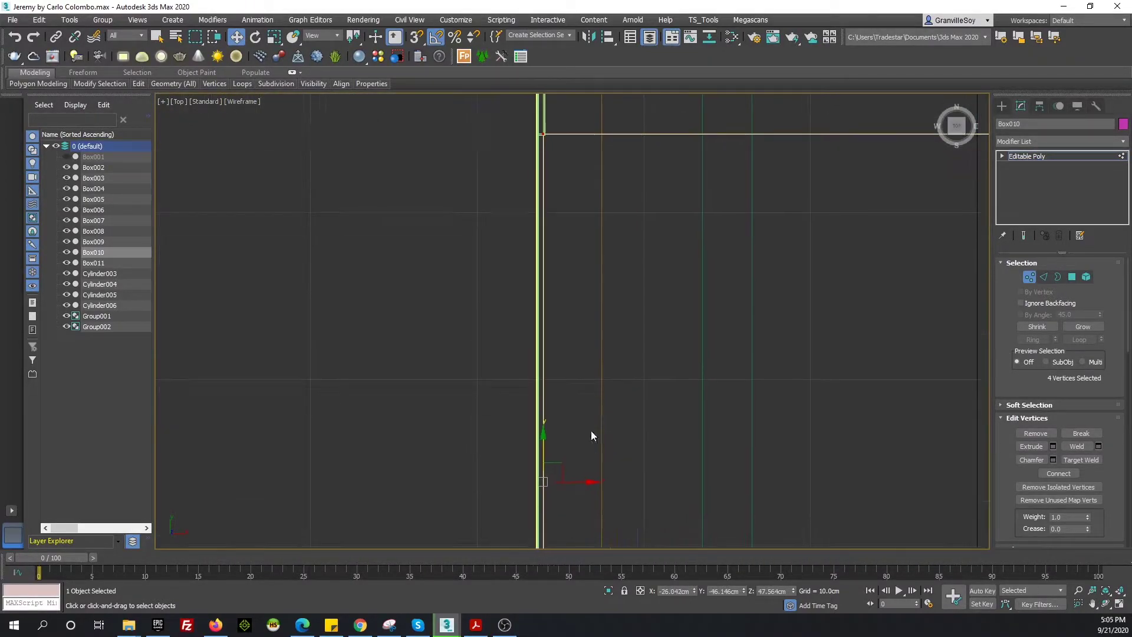
# Select both front faces of Box010 in polygon mode and isolate the box
pyautogui.press('4')
pyautogui.press('f')
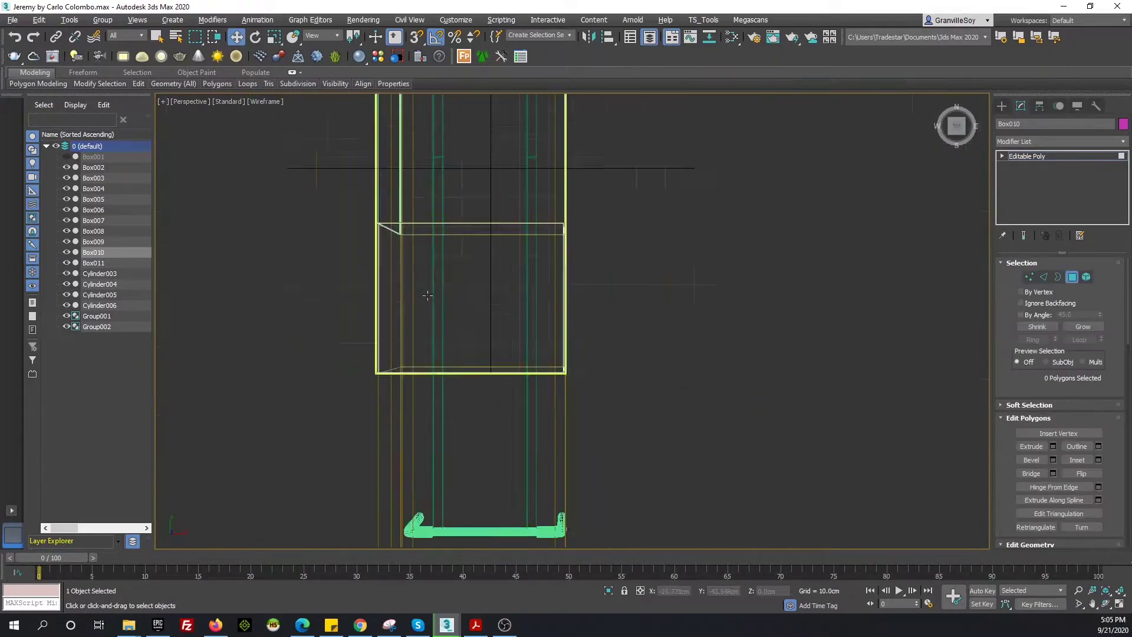
pyautogui.press('p')
pyautogui.scroll(3, 637, 461)
pyautogui.moveTo(637, 461)
pyautogui.keyDown('alt'); pyautogui.mouseDown(button='middle')
pyautogui.moveTo(613, 434)
pyautogui.moveTo(763, 430)
pyautogui.mouseUp(button='middle'); pyautogui.keyUp('alt')
pyautogui.keyDown('ctrl'); pyautogui.click(613, 434); pyautogui.keyUp('ctrl')
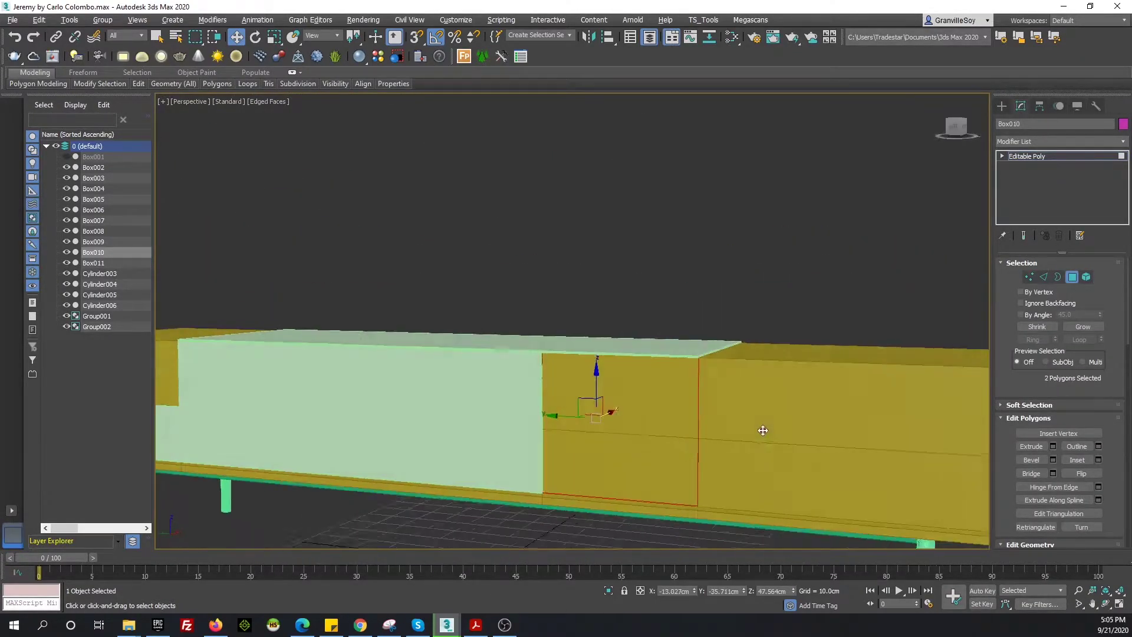
pyautogui.hotkey('alt', 'q')
# Inset the two front faces by 2 and end isolation to show all objects
pyautogui.hotkey('shift', 'i')
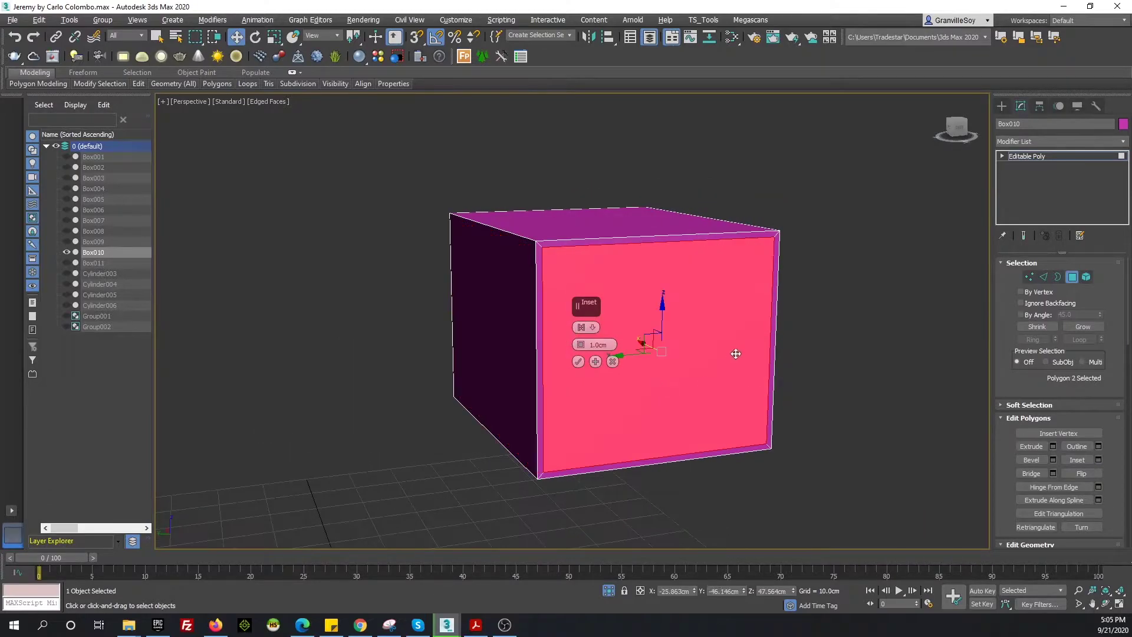
pyautogui.moveTo(732, 392)
pyautogui.keyDown('alt'); pyautogui.mouseDown(button='middle')
pyautogui.moveTo(894, 418)
pyautogui.moveTo(650, 396)
pyautogui.mouseUp(button='middle'); pyautogui.keyUp('alt')
pyautogui.scroll(-3, 649, 397)
pyautogui.rightClick(710, 241)
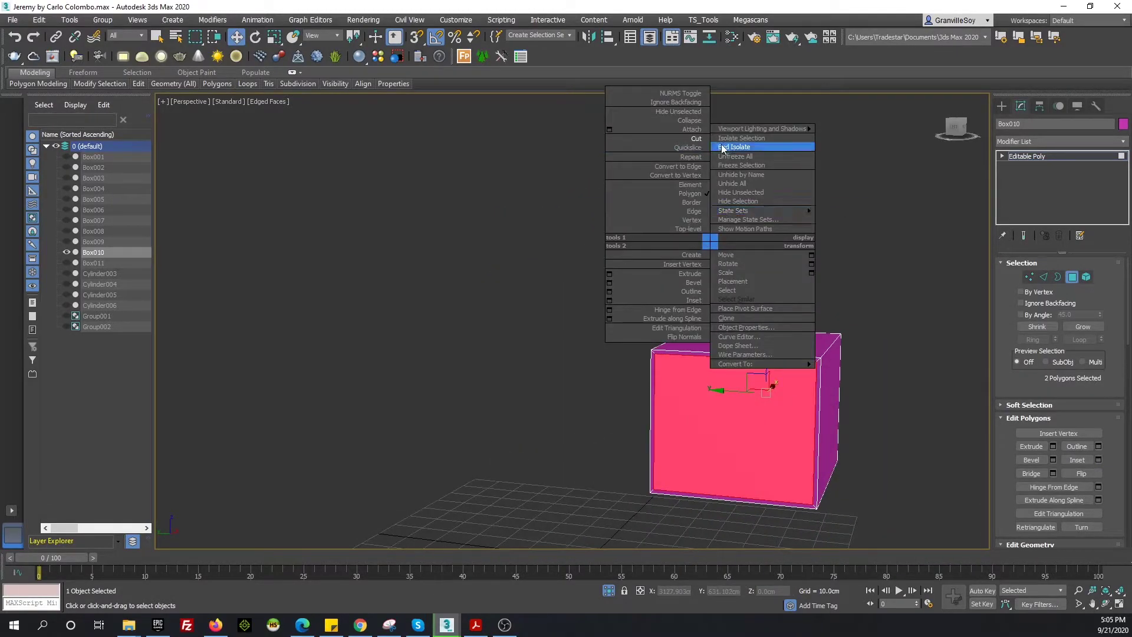
pyautogui.click(734, 147)
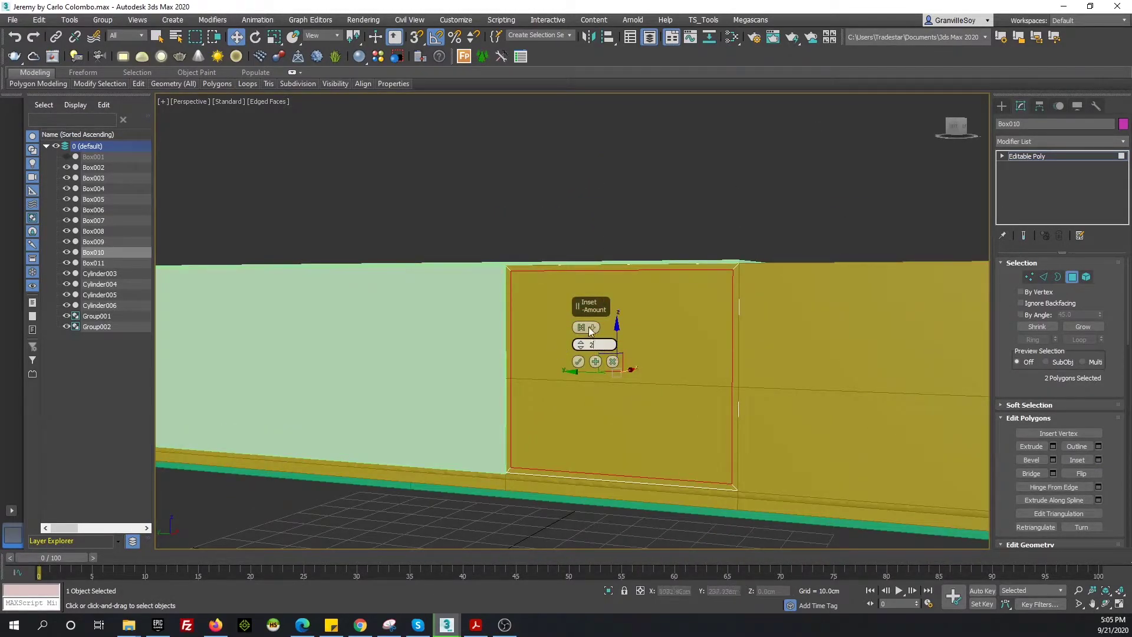
pyautogui.click(579, 363)
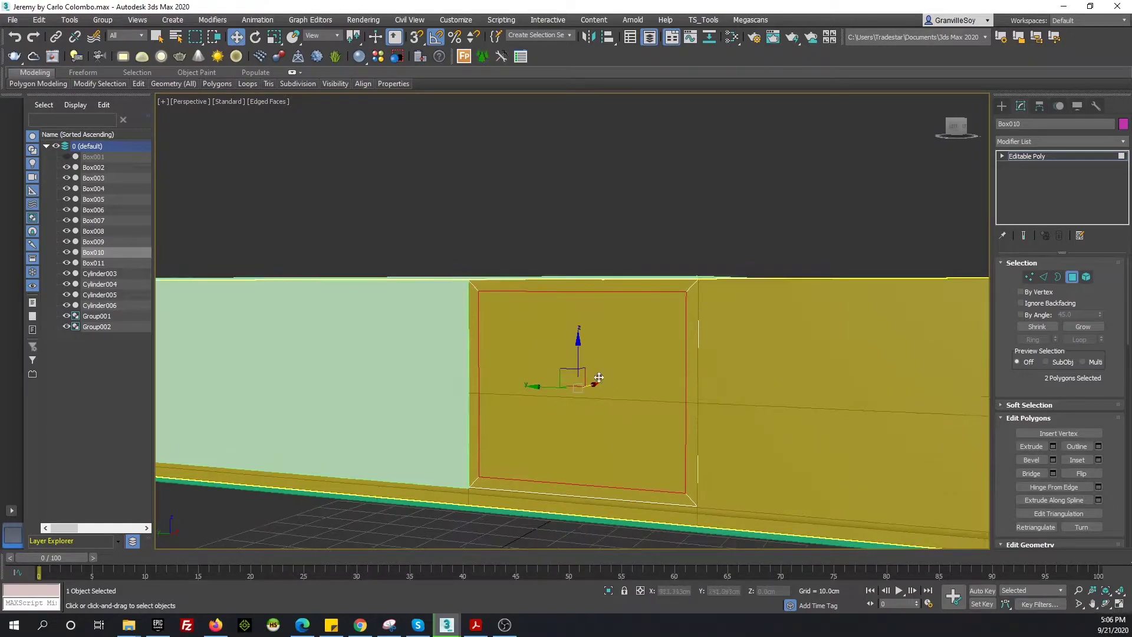
# Review the cabinet from the top and the reference, then drag a panel copy into the lower right bay
pyautogui.moveTo(594, 379)
pyautogui.keyDown('alt'); pyautogui.mouseDown(button='middle')
pyautogui.moveTo(652, 429)
pyautogui.moveTo(642, 465)
pyautogui.mouseUp(button='middle'); pyautogui.keyUp('alt')
pyautogui.scroll(-3, 652, 430)
pyautogui.press('z')
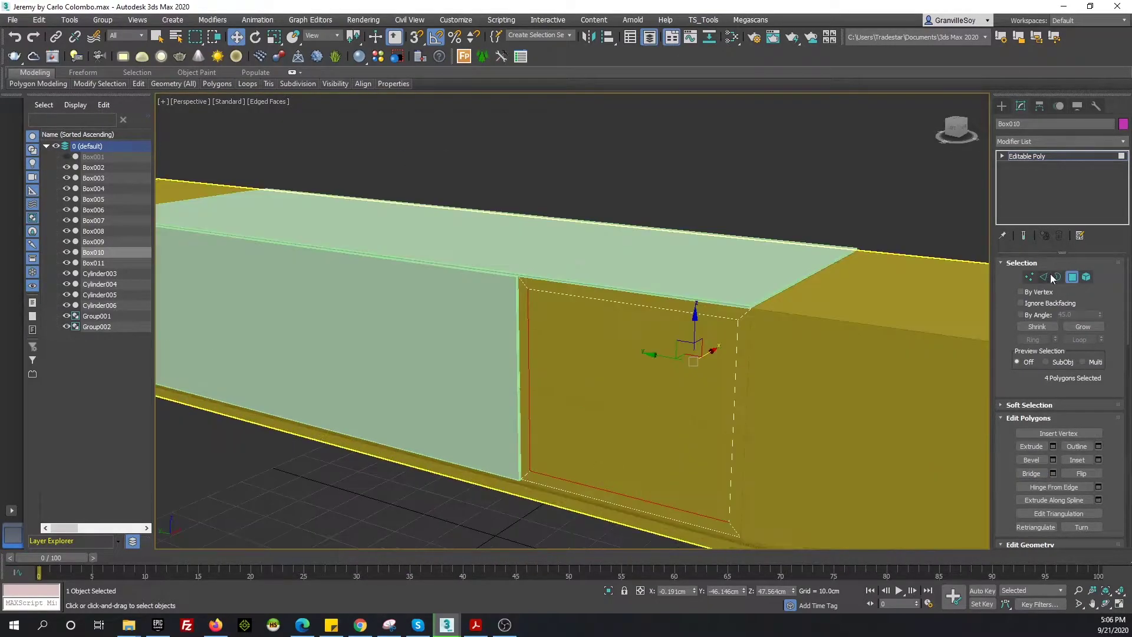
pyautogui.scroll(-3, 587, 452)
pyautogui.press('t')
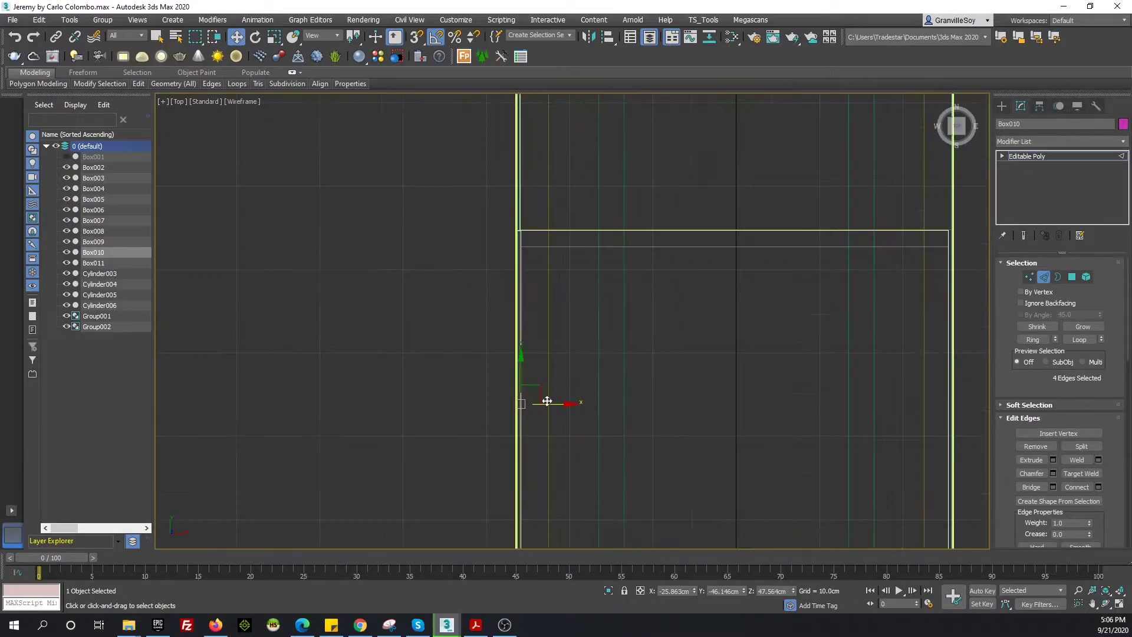
pyautogui.scroll(-3, 566, 403)
pyautogui.scroll(2, 526, 396)
pyautogui.scroll(-1, 445, 412)
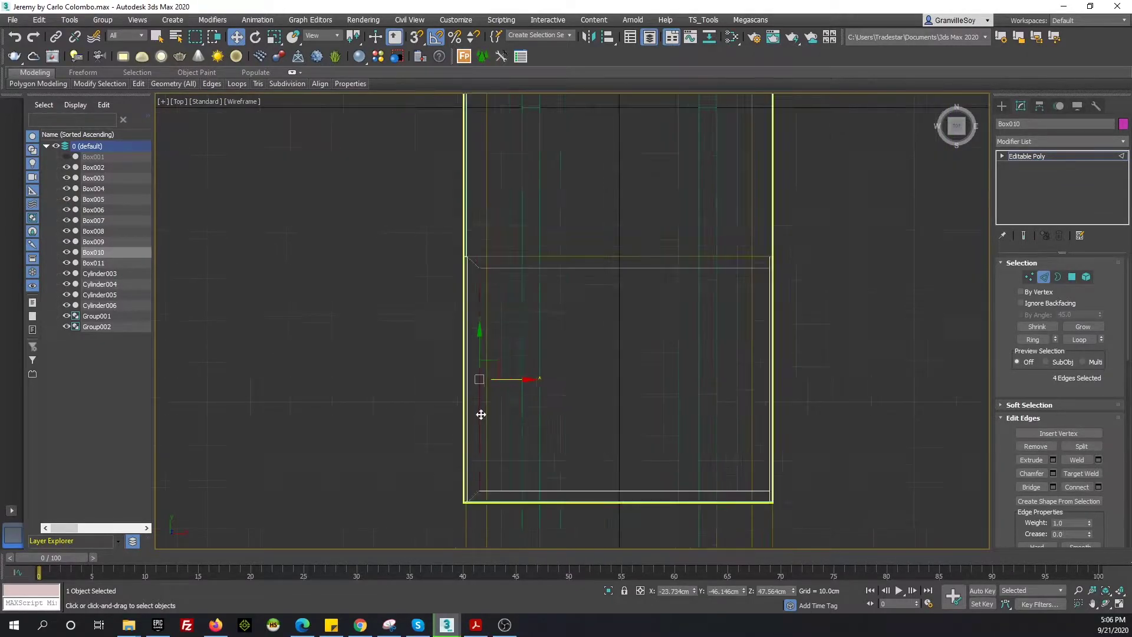
pyautogui.scroll(2, 480, 413)
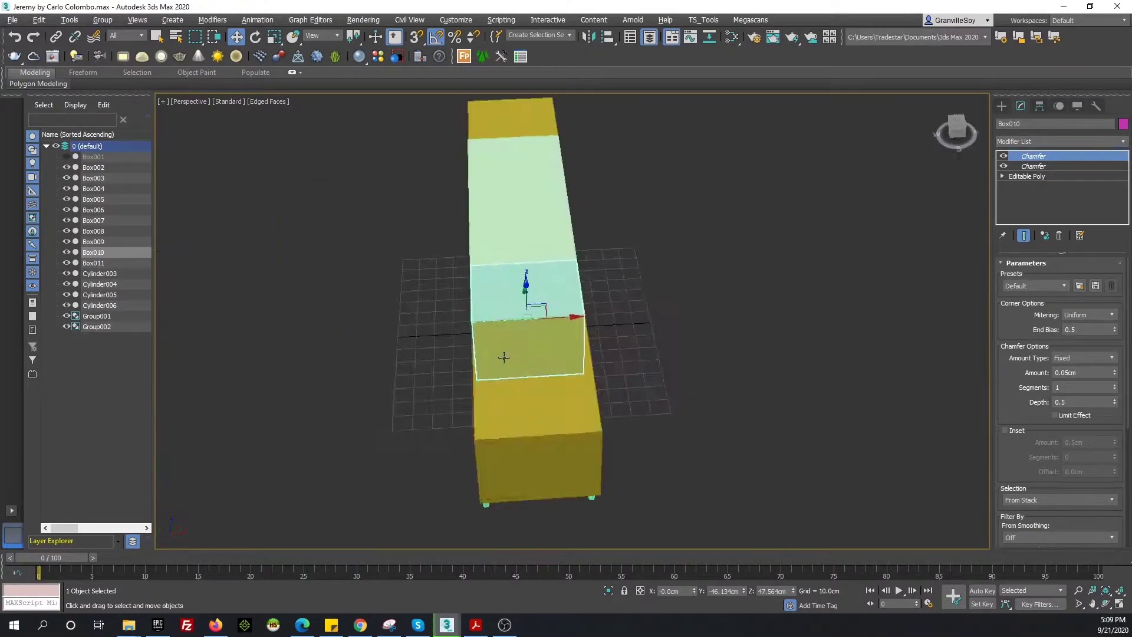
pyautogui.hotkey('alt', 'Tab')
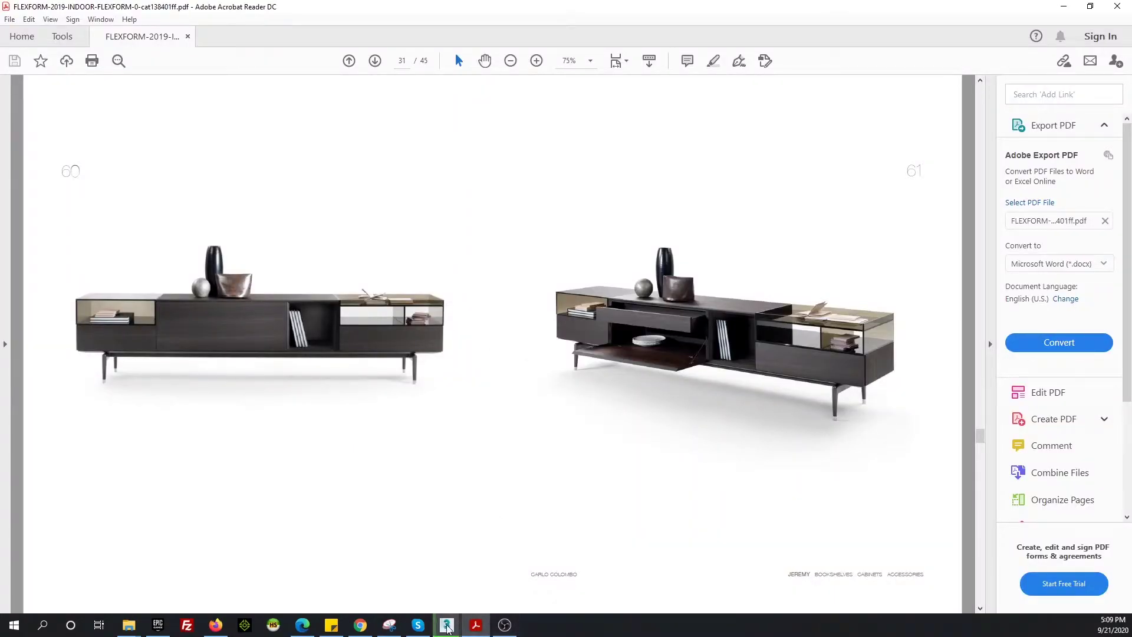
pyautogui.hotkey('alt', 'Tab')
pyautogui.keyDown('shift'); pyautogui.moveTo(260, 306); pyautogui.dragTo(711, 312); pyautogui.keyUp('shift')
# Confirm the copy as Box012 and fit its vertices to the lower right bay in the left view
pyautogui.press('Return')
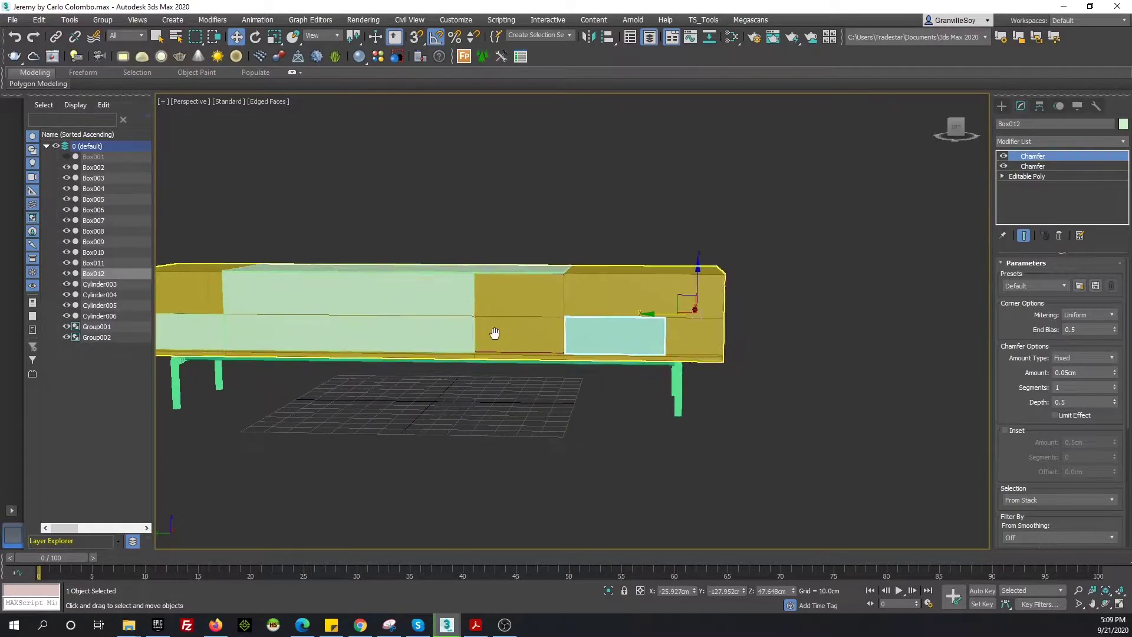
pyautogui.press('l')
pyautogui.press('z')
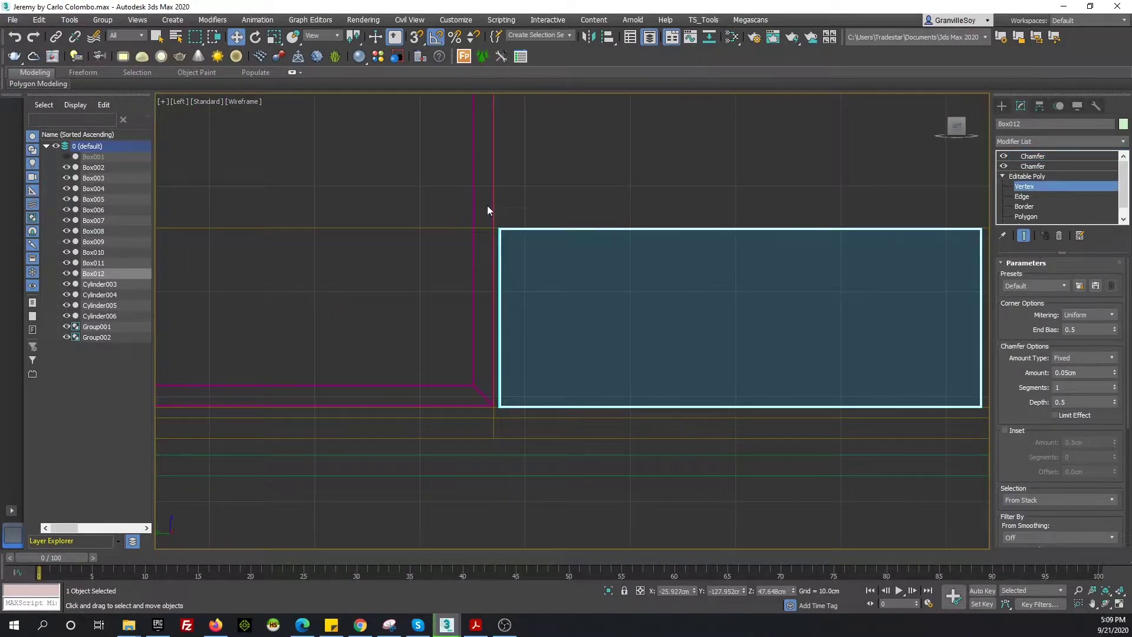
pyautogui.press('1')
pyautogui.scroll(3, 505, 332)
pyautogui.scroll(-3, 501, 309)
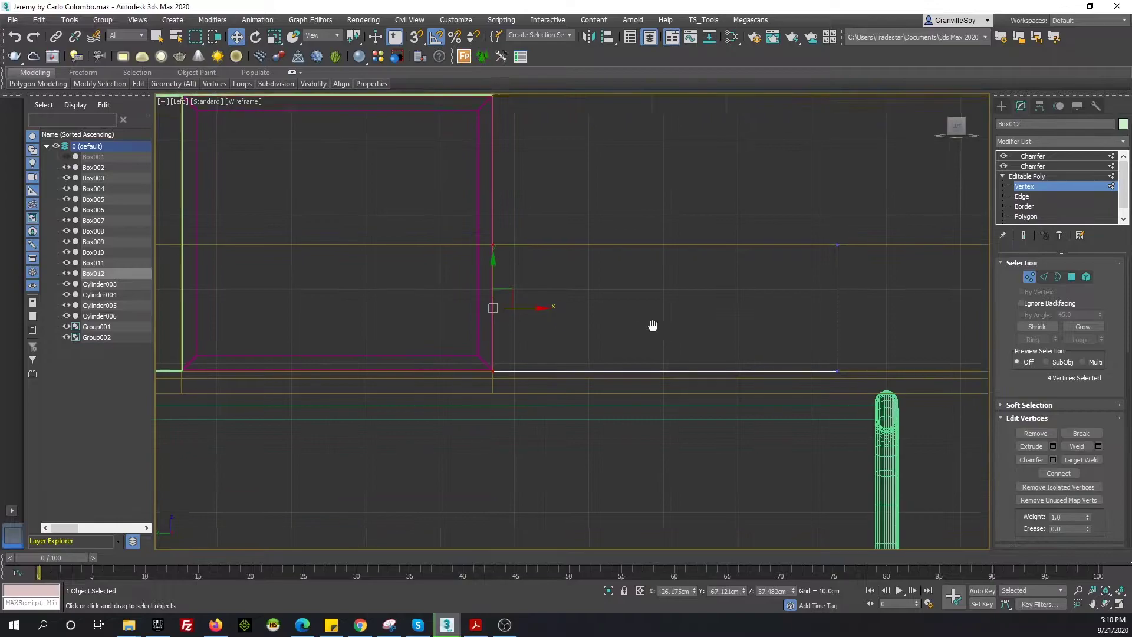
pyautogui.scroll(1, 652, 323)
pyautogui.scroll(2, 666, 326)
# Exit vertex mode, restore the shaded perspective view, and select a front panel
pyautogui.press('1')
pyautogui.scroll(-1, 719, 334)
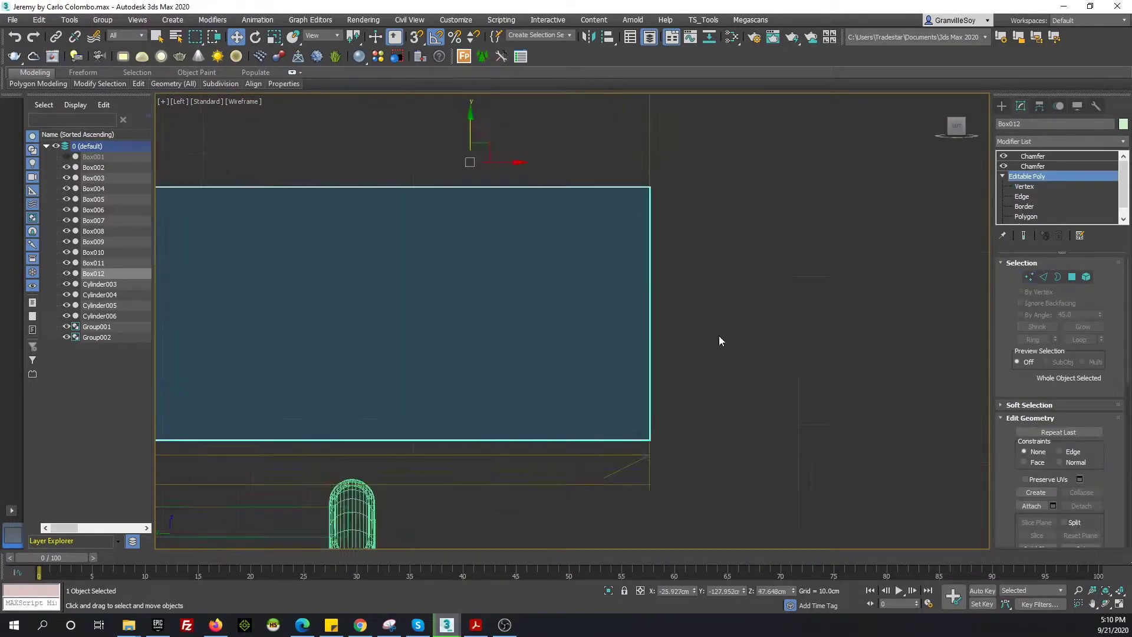
pyautogui.scroll(-4, 695, 298)
pyautogui.scroll(-1, 665, 469)
pyautogui.press('F3')
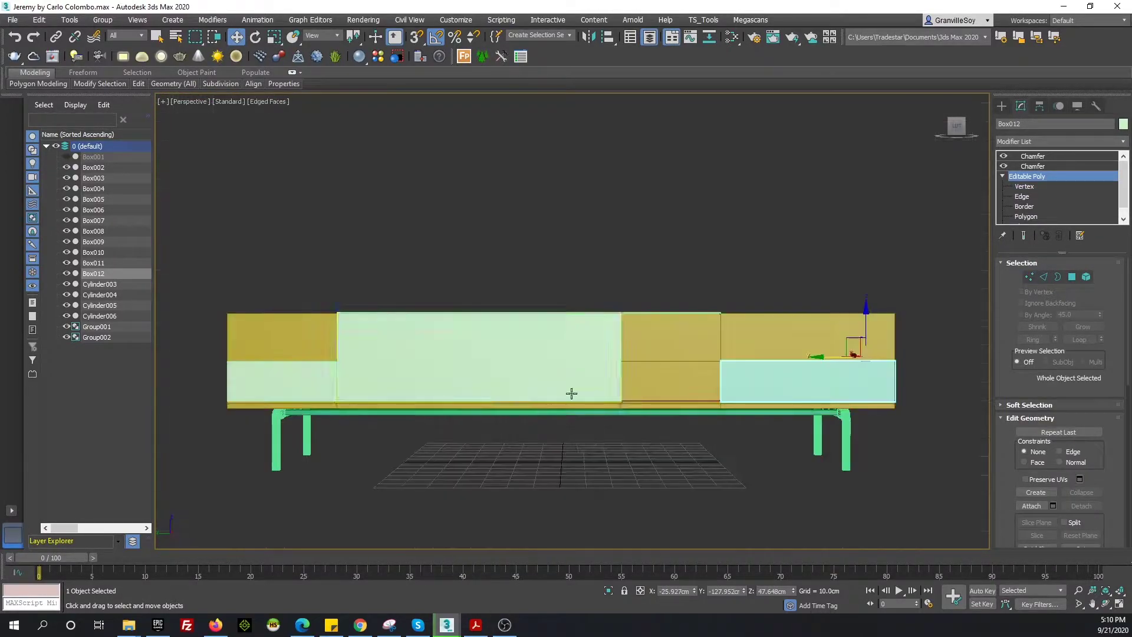
pyautogui.press('p')
pyautogui.click(567, 297)
# Check the catalogue photo and clone the front panel as Box013 at the cabinet end
pyautogui.click(476, 626)
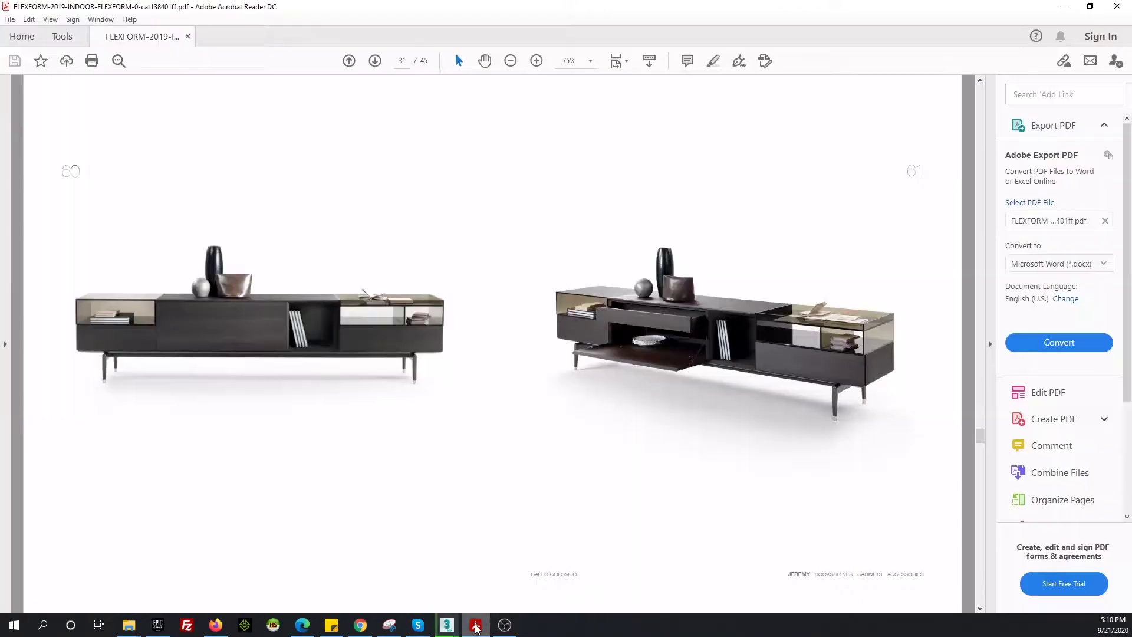
pyautogui.hotkey('alt', 'Tab')
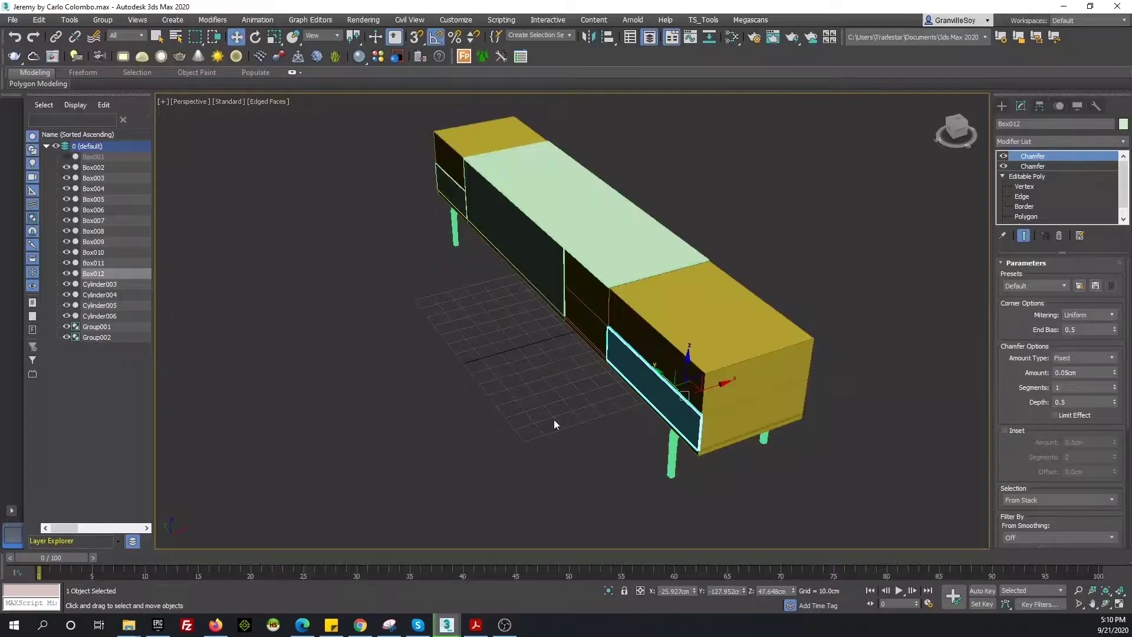
pyautogui.moveTo(553, 419)
pyautogui.keyDown('alt'); pyautogui.mouseDown(button='middle')
pyautogui.moveTo(543, 392)
pyautogui.moveTo(570, 376)
pyautogui.mouseUp(button='middle'); pyautogui.keyUp('alt')
pyautogui.hotkey('ctrl', 'v')
pyautogui.press('Return')
pyautogui.scroll(5, 571, 376)
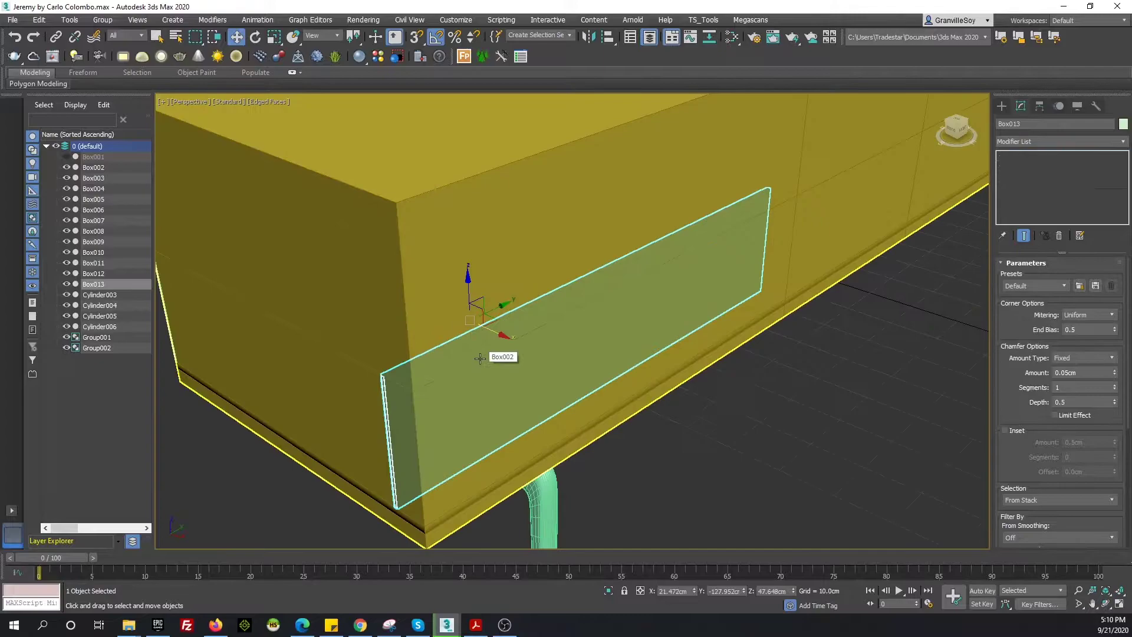
pyautogui.scroll(-5, 570, 377)
# Clone the panel again as Box014 over the middle opening
pyautogui.hotkey('ctrl', 'v')
pyautogui.press('Return')
pyautogui.scroll(5, 500, 349)
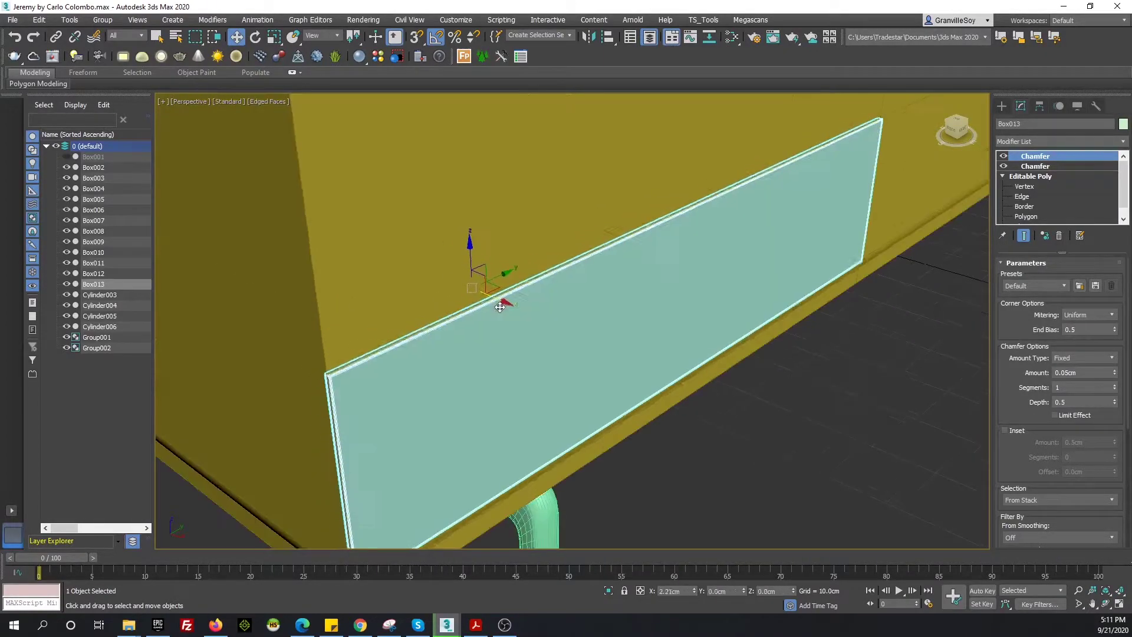
pyautogui.moveTo(500, 349)
pyautogui.keyDown('alt'); pyautogui.mouseDown(button='middle')
pyautogui.moveTo(567, 311)
pyautogui.moveTo(472, 348)
pyautogui.mouseUp(button='middle'); pyautogui.keyUp('alt')
pyautogui.hotkey('ctrl', 'z')
pyautogui.hotkey('ctrl', 'v')
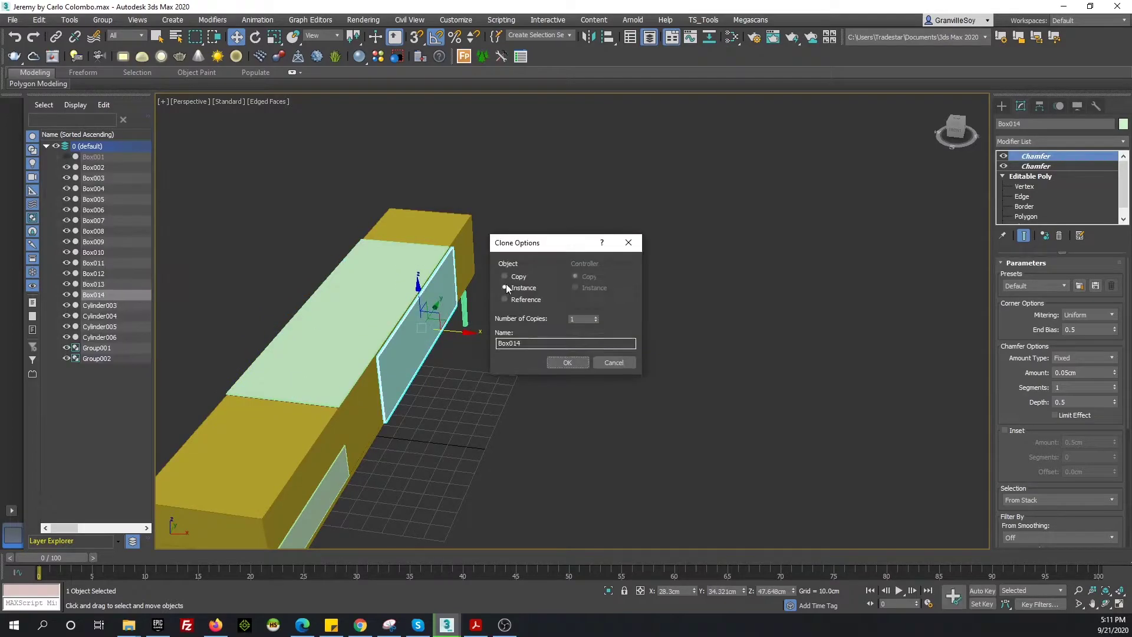
pyautogui.press('Return')
pyautogui.moveTo(505, 284)
pyautogui.keyDown('alt'); pyautogui.mouseDown(button='middle')
pyautogui.moveTo(614, 441)
pyautogui.moveTo(488, 472)
pyautogui.moveTo(872, 354)
pyautogui.moveTo(447, 350)
pyautogui.mouseUp(button='middle'); pyautogui.keyUp('alt')
pyautogui.scroll(5, 531, 330)
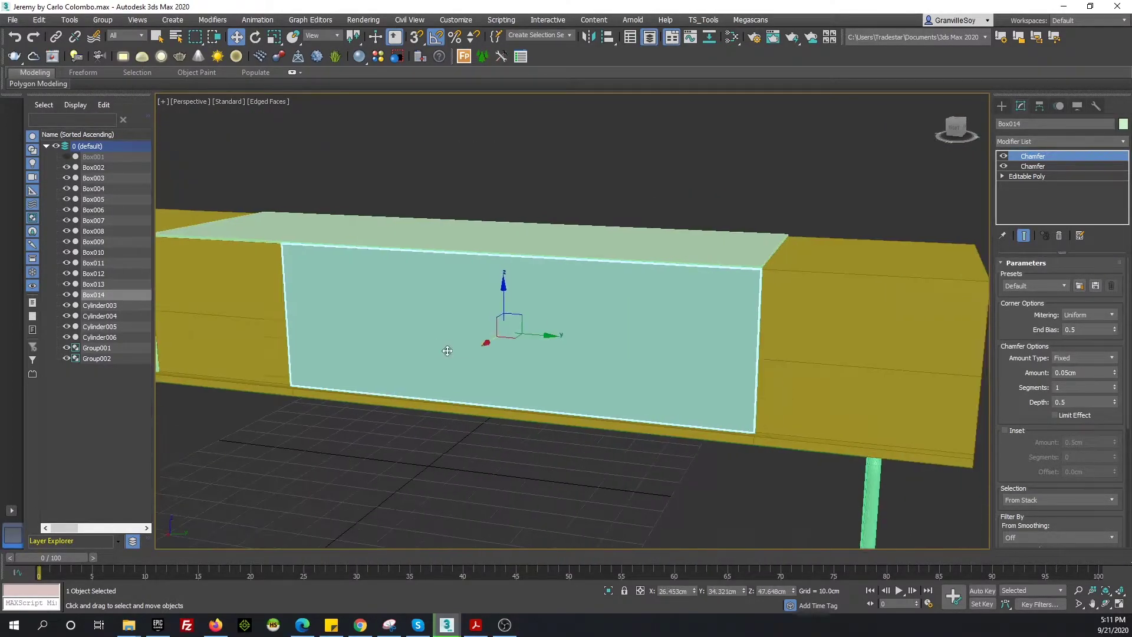
# Resize Box014 by moving its vertices in the left wireframe view
pyautogui.press('l')
pyautogui.press('F3')
pyautogui.scroll(5, 531, 353)
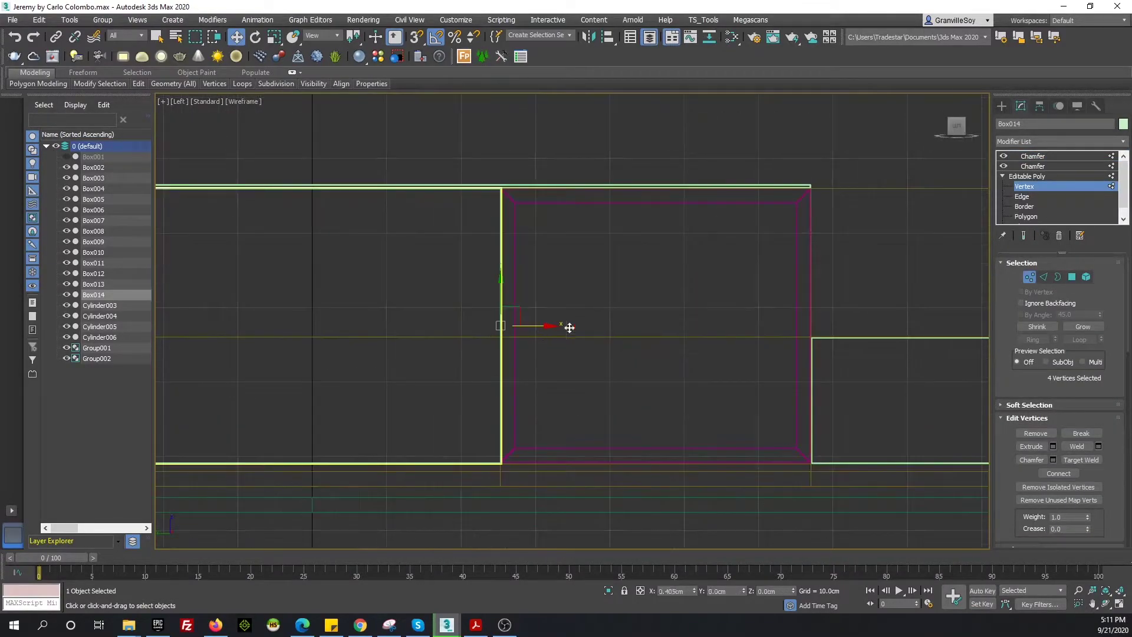
pyautogui.scroll(3, 602, 381)
pyautogui.scroll(-5, 625, 361)
pyautogui.press('F3')
pyautogui.press('1')
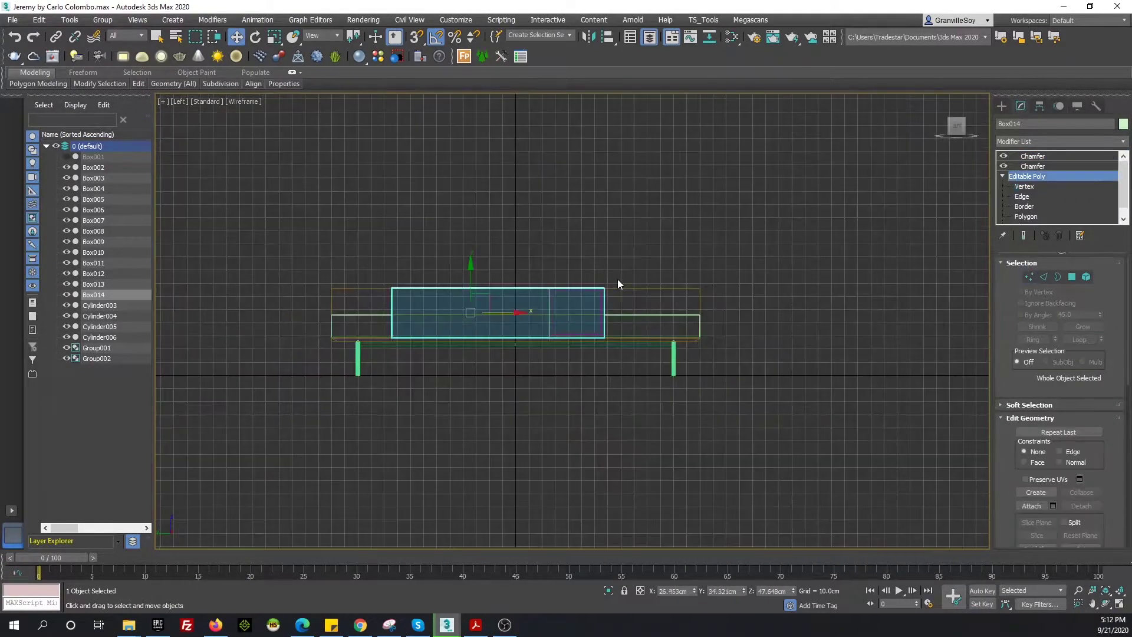
pyautogui.press('p')
# Select the lower left-end panel and switch to adjusting only its pivot
pyautogui.click(597, 295)
pyautogui.keyDown('alt'); pyautogui.moveTo(597, 295); pyautogui.dragTo(519, 298, button='middle'); pyautogui.keyUp('alt')
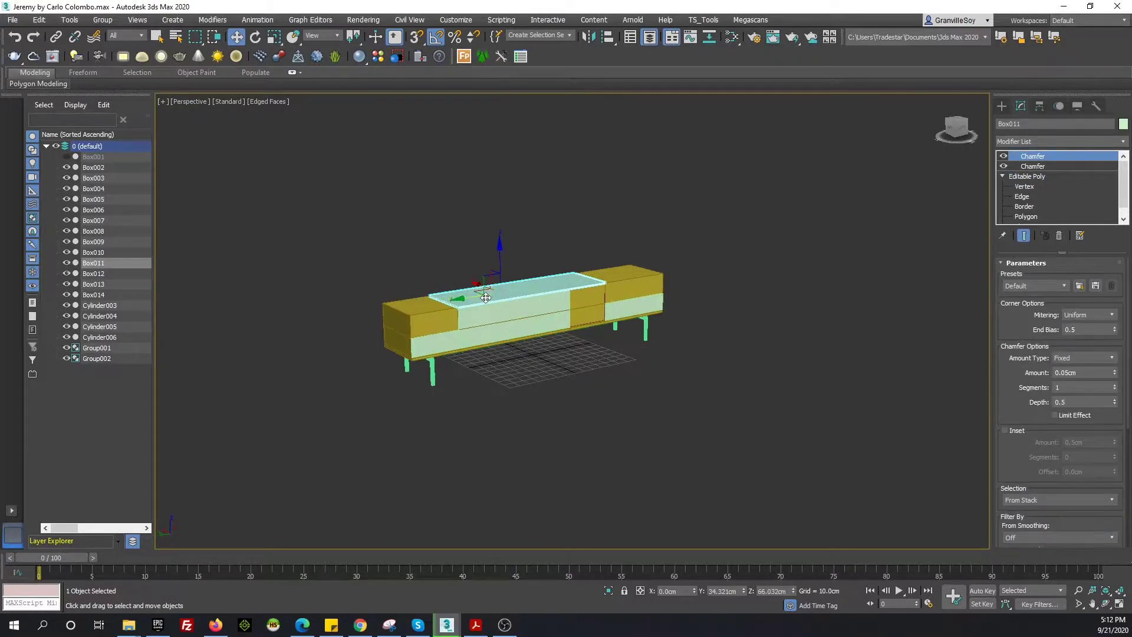
pyautogui.scroll(5, 484, 296)
pyautogui.keyDown('alt'); pyautogui.moveTo(520, 252); pyautogui.dragTo(377, 259, button='middle'); pyautogui.keyUp('alt')
pyautogui.click(275, 274)
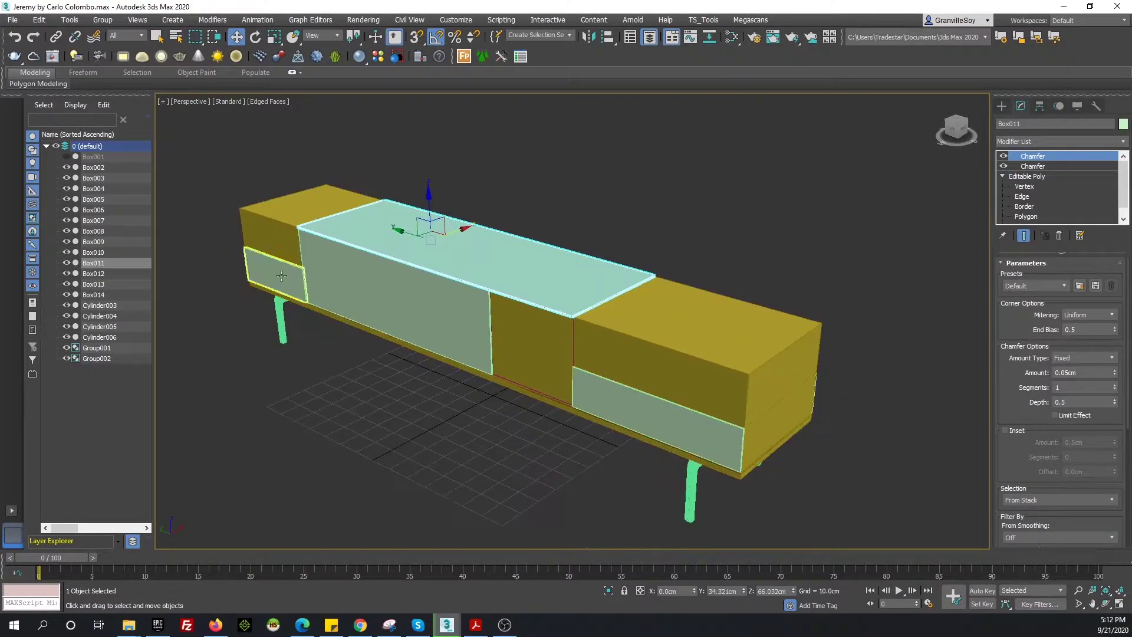
pyautogui.scroll(5, 274, 274)
pyautogui.click(1021, 106)
pyautogui.click(1059, 187)
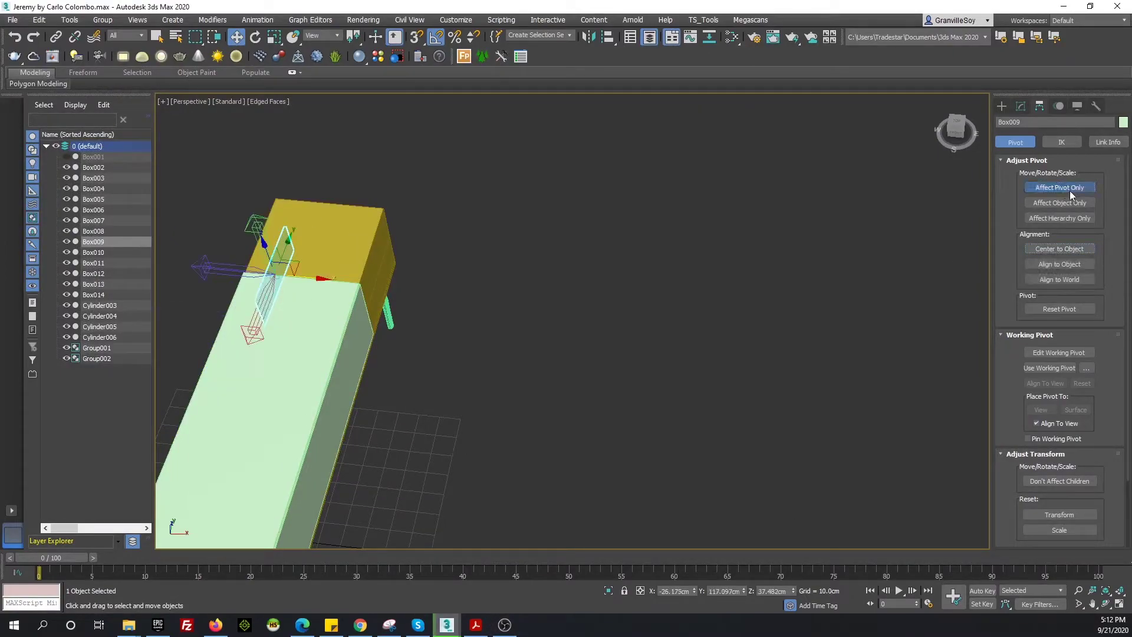
# Turn off Affect Pivot Only and shift-clone the end plate outward from the end box
pyautogui.click(1070, 192)
pyautogui.keyDown('alt'); pyautogui.moveTo(531, 295); pyautogui.dragTo(413, 295, button='middle'); pyautogui.keyUp('alt')
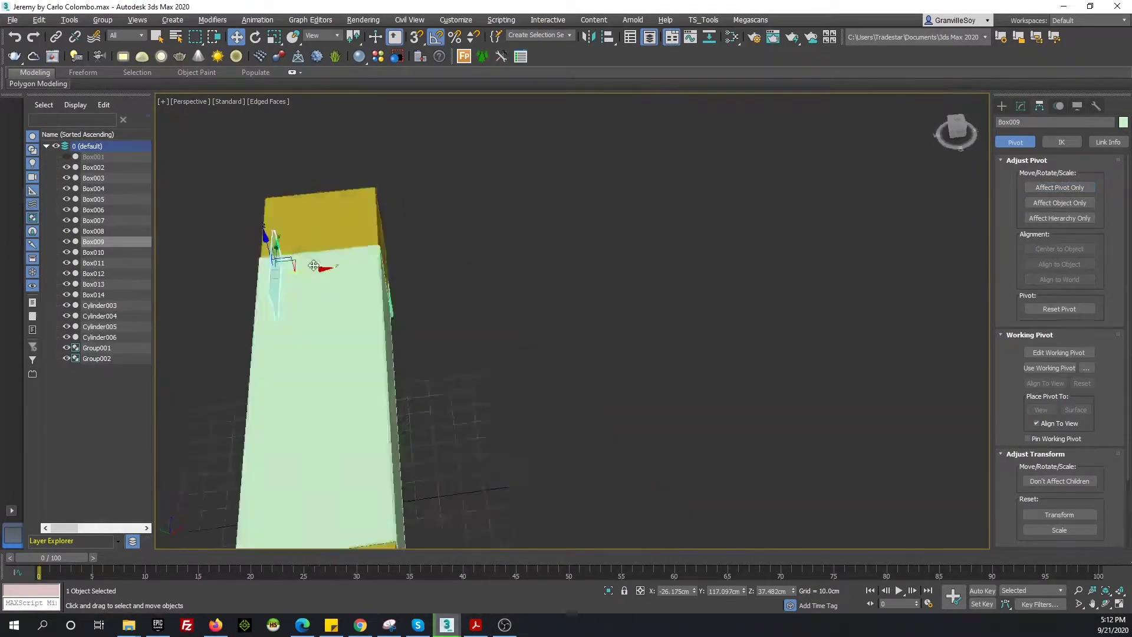
pyautogui.keyDown('shift'); pyautogui.moveTo(277, 253); pyautogui.dragTo(383, 277); pyautogui.keyUp('shift')
pyautogui.press('Return')
pyautogui.scroll(8, 366, 288)
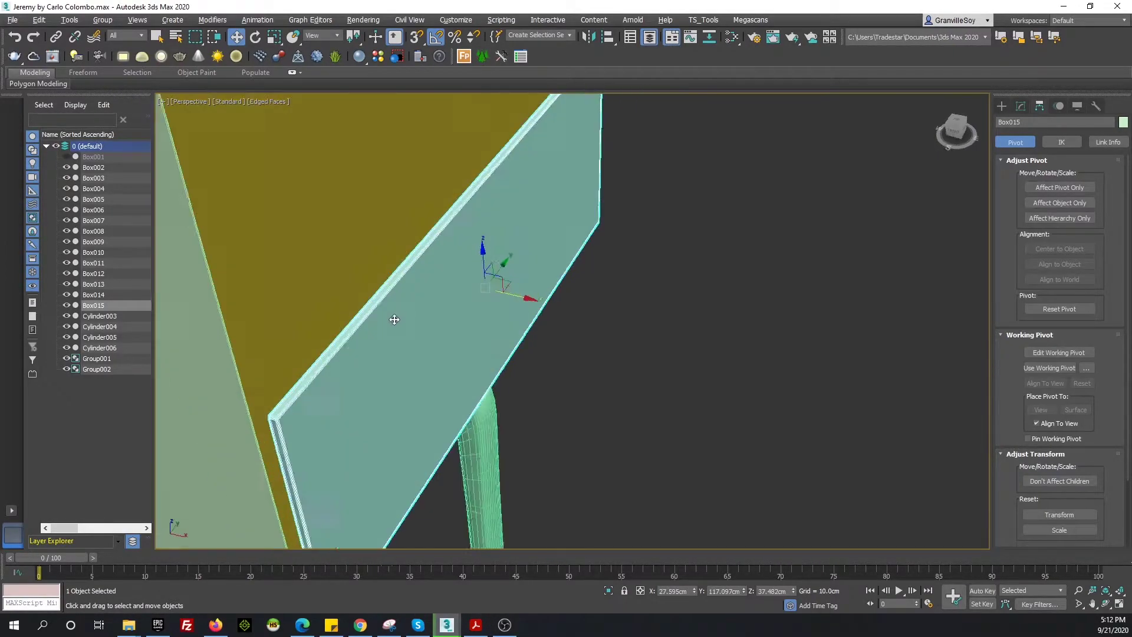
pyautogui.click(476, 625)
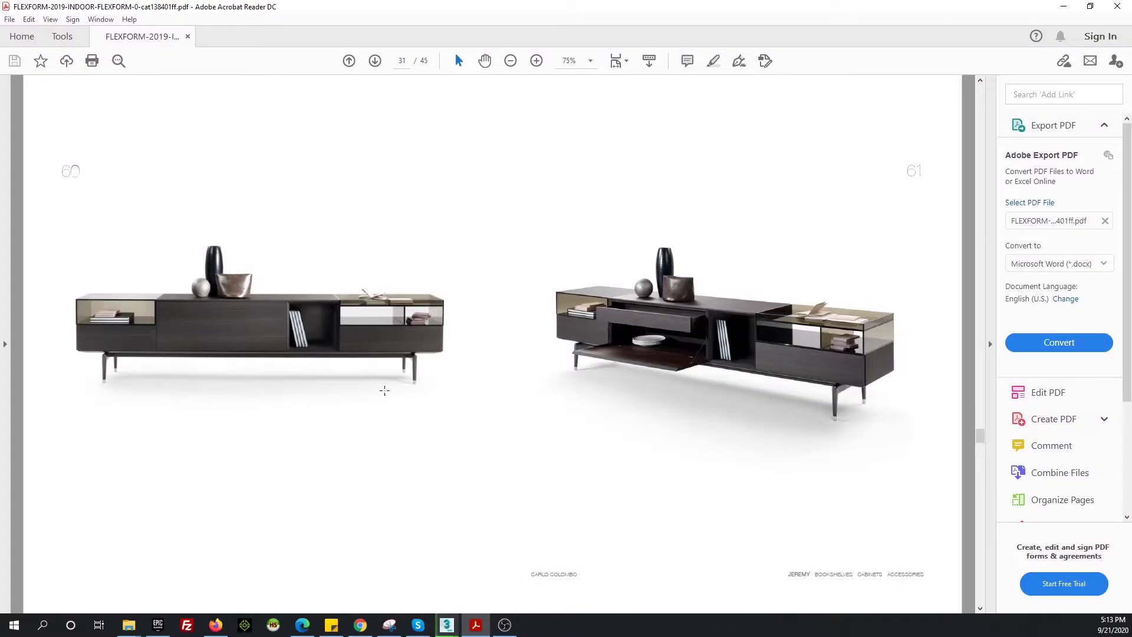
pyautogui.click(447, 625)
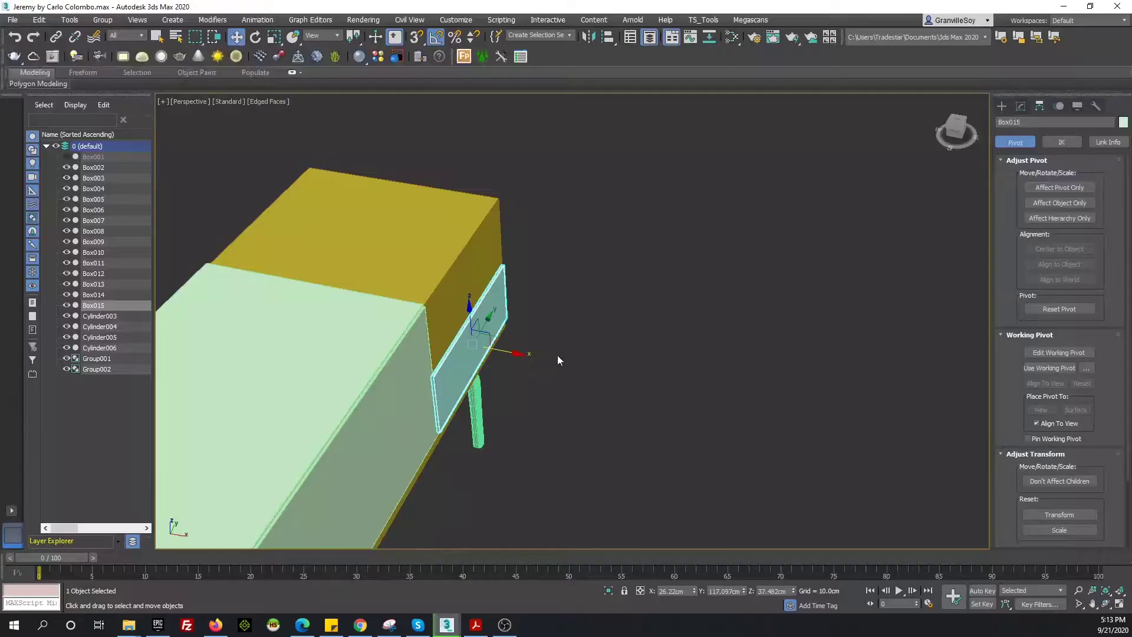
pyautogui.scroll(-5, 557, 354)
# Shift-rotate the plate to make a copy turned -90°
pyautogui.keyDown('alt'); pyautogui.moveTo(530, 354); pyautogui.dragTo(471, 366, button='middle'); pyautogui.keyUp('alt')
pyautogui.scroll(4, 459, 453)
pyautogui.keyDown('shift'); pyautogui.moveTo(459, 453); pyautogui.dragTo(490, 425); pyautogui.keyUp('shift')
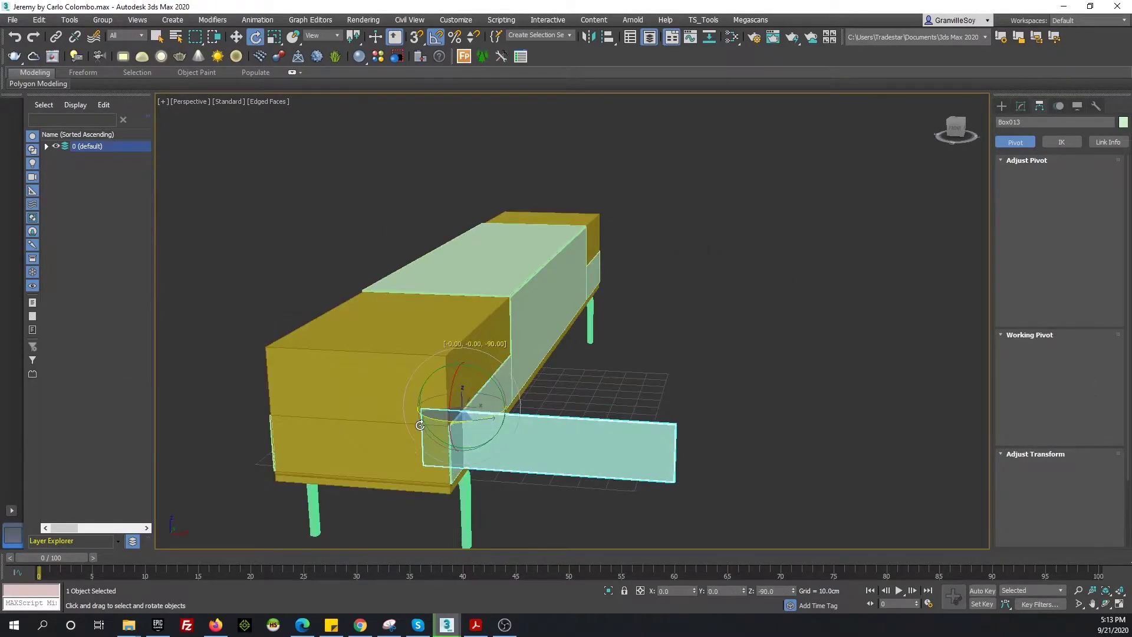
pyautogui.click(537, 361)
# In Top view, slide the rotated panel up against the end box's edge
pyautogui.press('t')
pyautogui.scroll(4, 554, 325)
pyautogui.press('w')
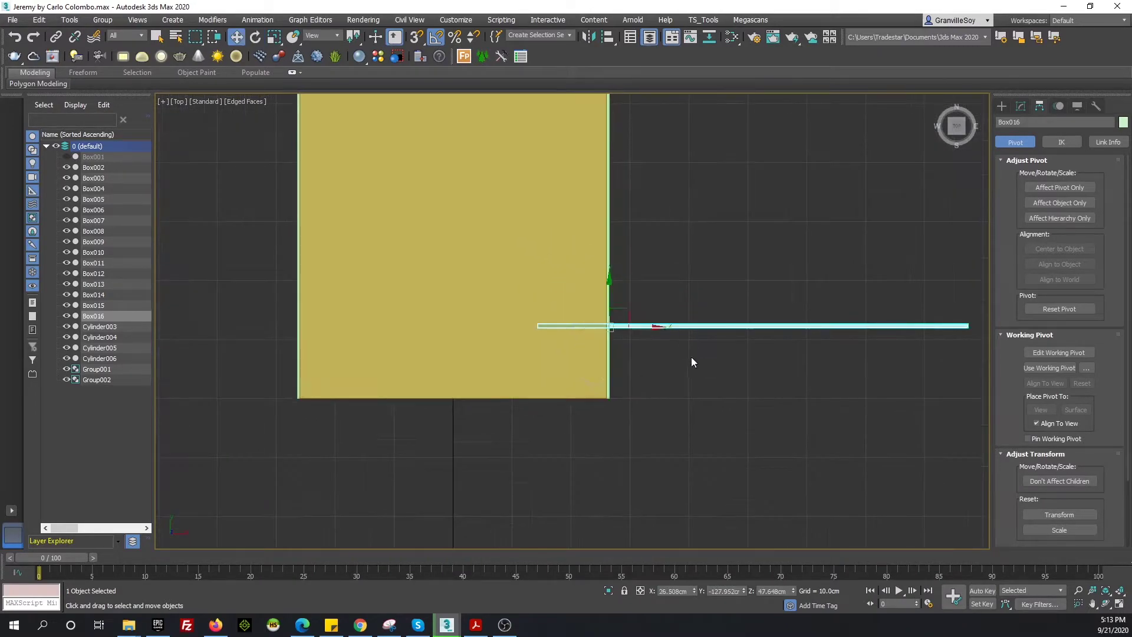
pyautogui.scroll(3, 648, 360)
pyautogui.scroll(3, 681, 356)
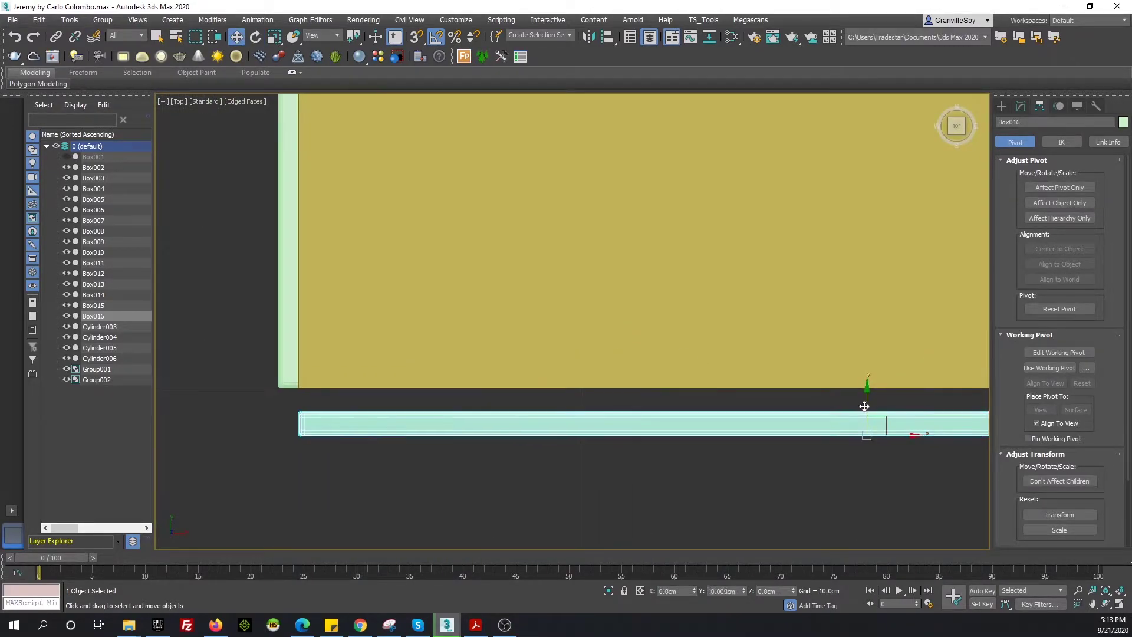
pyautogui.moveTo(884, 407); pyautogui.dragTo(887, 382)
pyautogui.scroll(-2, 915, 426)
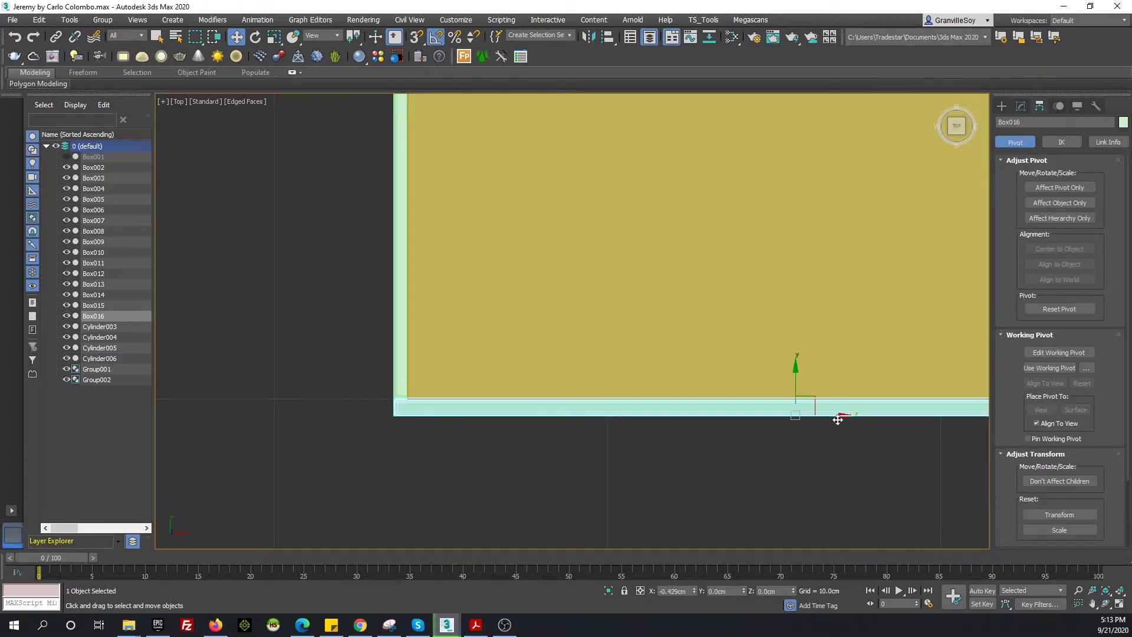
pyautogui.scroll(-1, 767, 413)
pyautogui.scroll(-2, 754, 417)
# Adjust the new front panel's vertices, then return to its top chamfer modifier
pyautogui.press('p')
pyautogui.moveTo(691, 426)
pyautogui.keyDown('alt'); pyautogui.mouseDown(button='middle')
pyautogui.moveTo(771, 282)
pyautogui.moveTo(685, 326)
pyautogui.mouseUp(button='middle'); pyautogui.keyUp('alt')
pyautogui.click(1021, 105)
pyautogui.click(1024, 186)
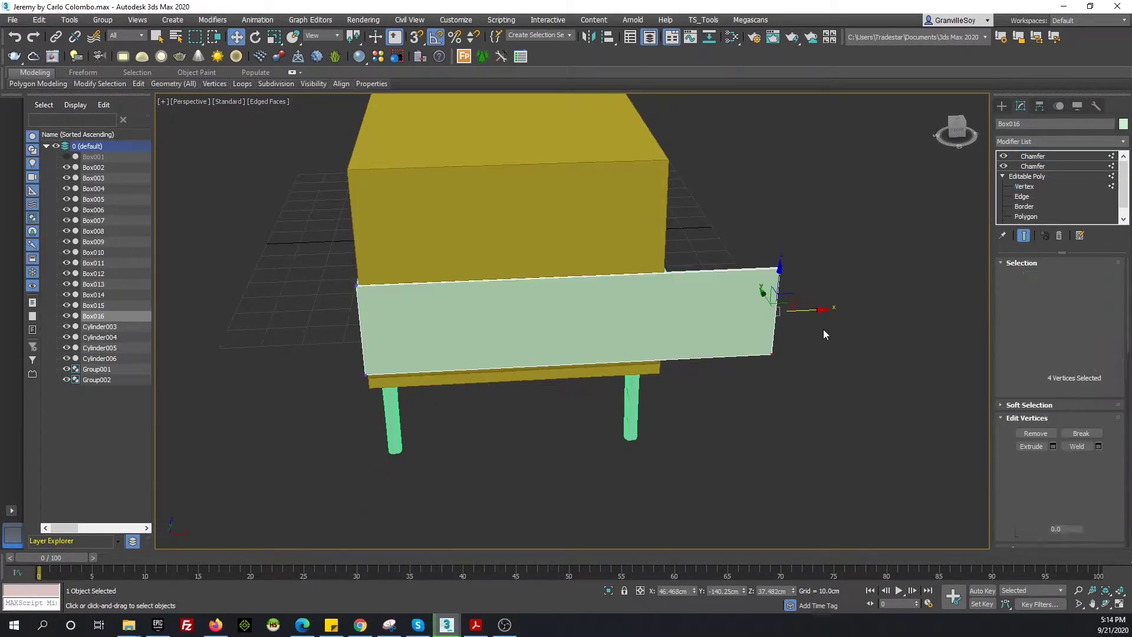
pyautogui.press('t')
pyautogui.scroll(2, 590, 301)
pyautogui.scroll(3, 642, 278)
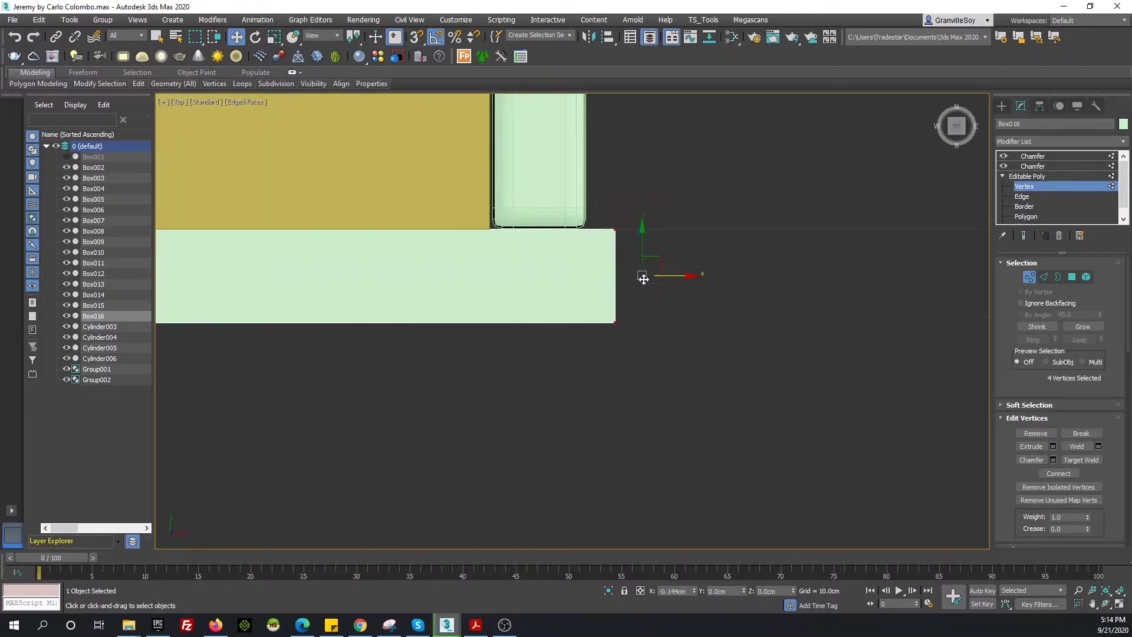
pyautogui.click(1032, 155)
pyautogui.keyDown('alt'); pyautogui.moveTo(673, 289); pyautogui.dragTo(640, 209, button='middle'); pyautogui.keyUp('alt')
pyautogui.press('p')
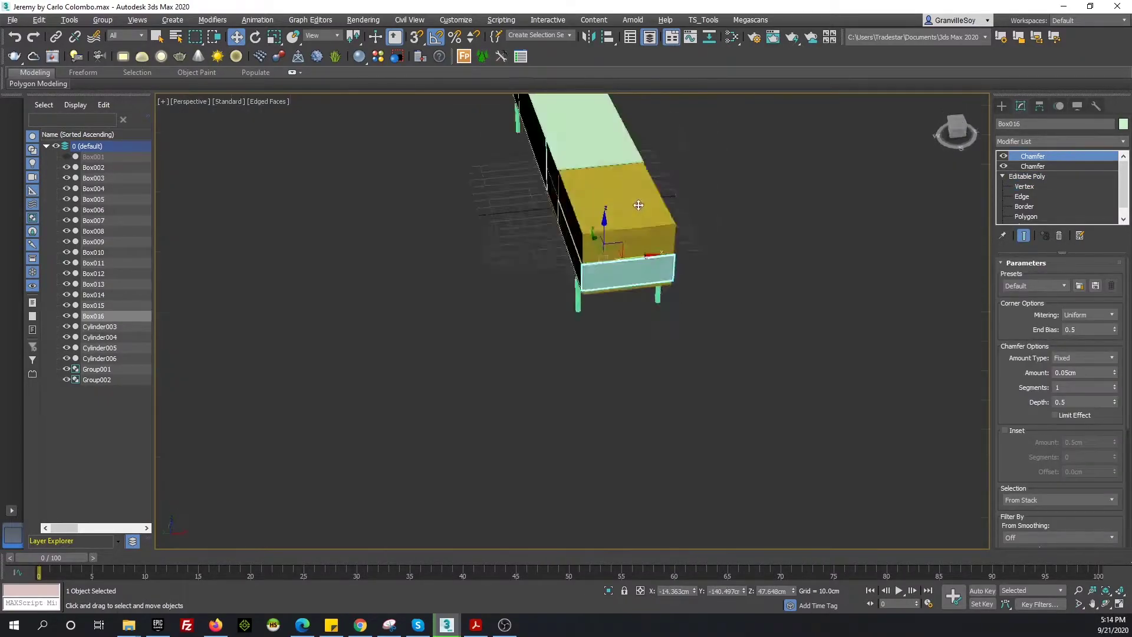
pyautogui.scroll(4, 696, 284)
pyautogui.scroll(-5, 695, 285)
pyautogui.scroll(2, 766, 289)
# Clone the top middle panel upward as Box017 and move it past the drawer edge
pyautogui.keyDown('shift'); pyautogui.moveTo(813, 289); pyautogui.dragTo(501, 171); pyautogui.keyUp('shift')
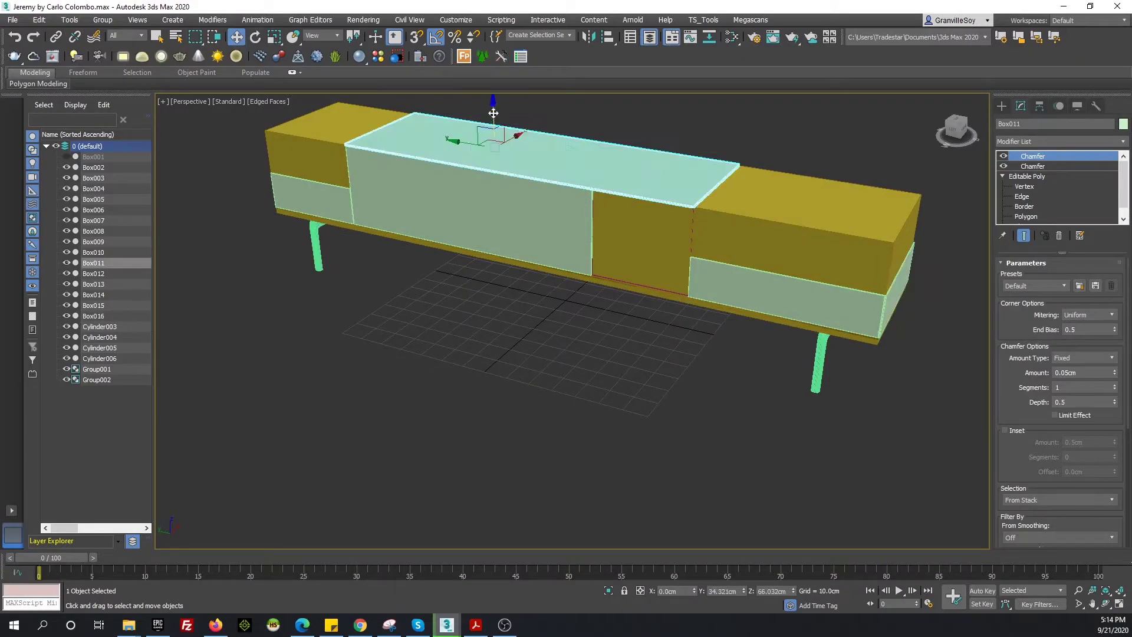
pyautogui.press('Return')
pyautogui.press('f')
pyautogui.press('l')
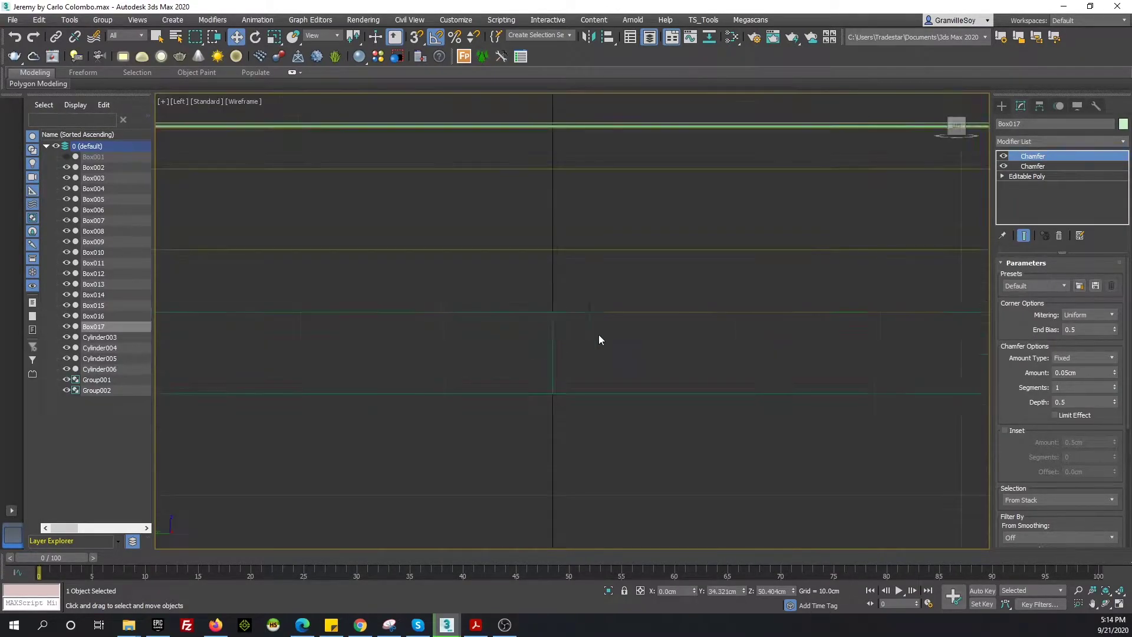
pyautogui.scroll(-3, 599, 335)
pyautogui.moveTo(434, 315); pyautogui.dragTo(622, 316)
# Compare with the catalogue photo and shift the new bar further along
pyautogui.scroll(5, 622, 316)
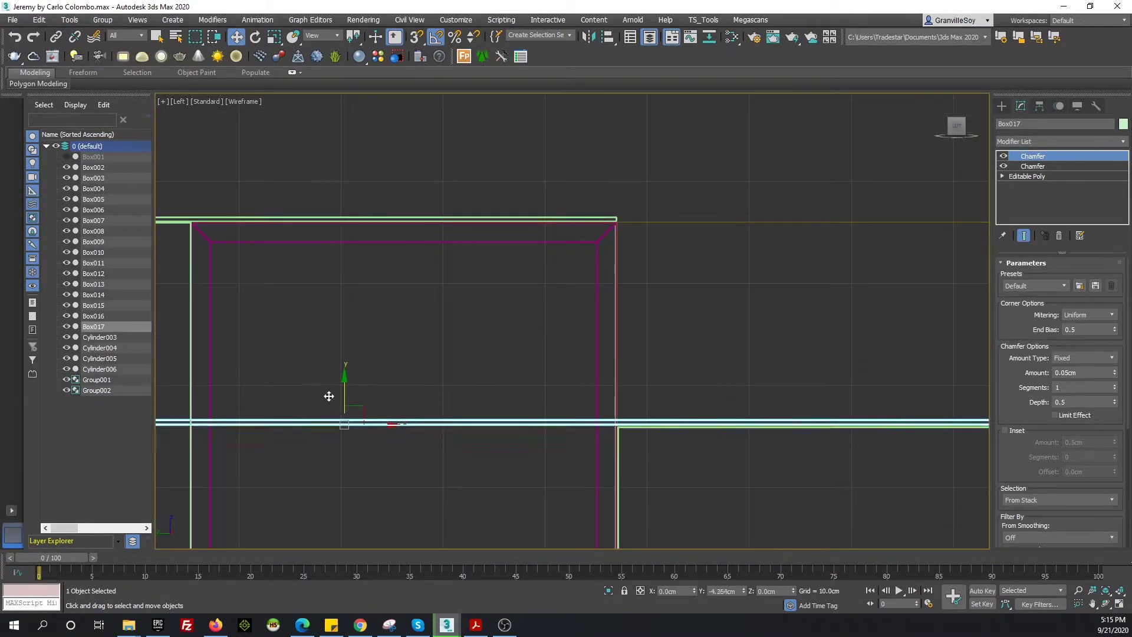
pyautogui.click(476, 625)
pyautogui.click(446, 625)
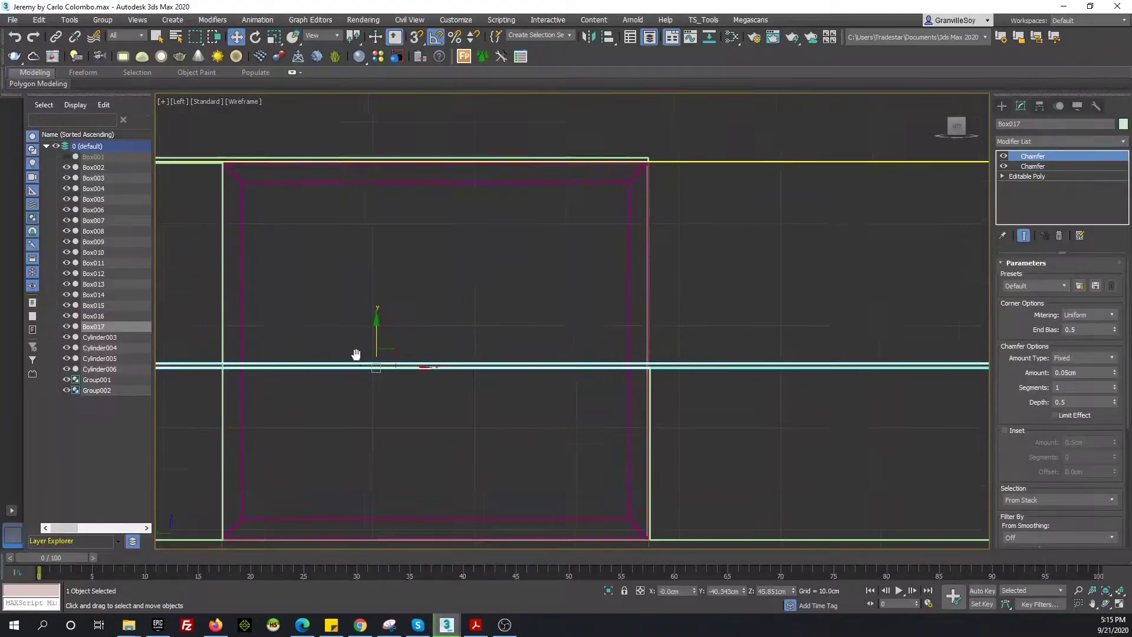
pyautogui.moveTo(353, 354); pyautogui.dragTo(861, 357)
pyautogui.scroll(-2, 575, 391)
pyautogui.scroll(5, 618, 337)
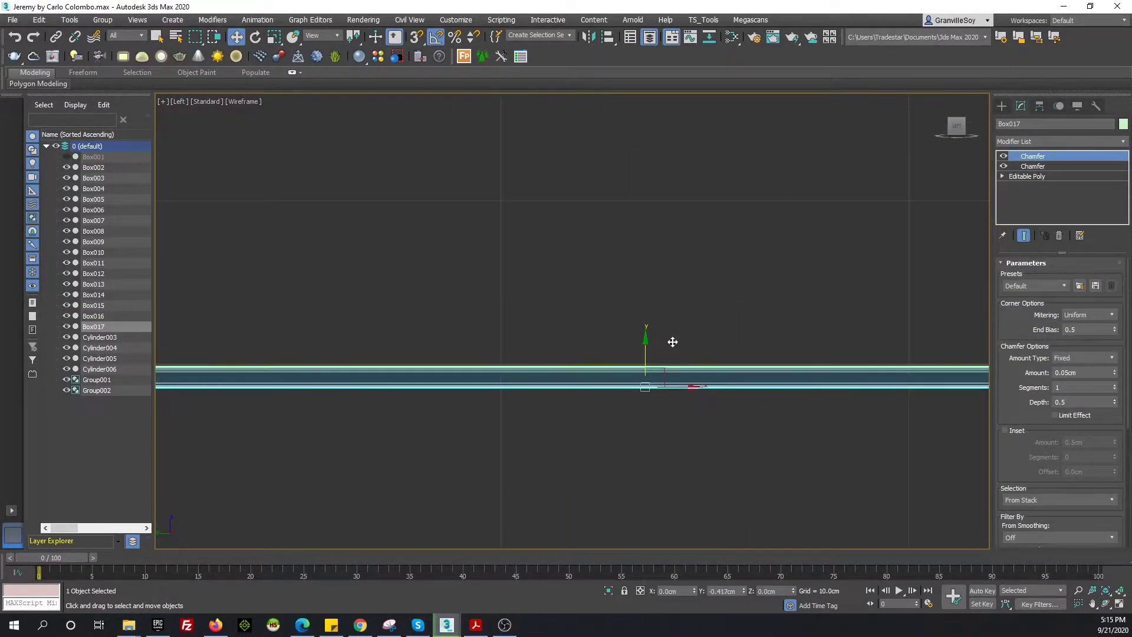
pyautogui.scroll(-6, 618, 337)
# Inspect the bar's corner vertices in vertex mode, framing them in view
pyautogui.press('1')
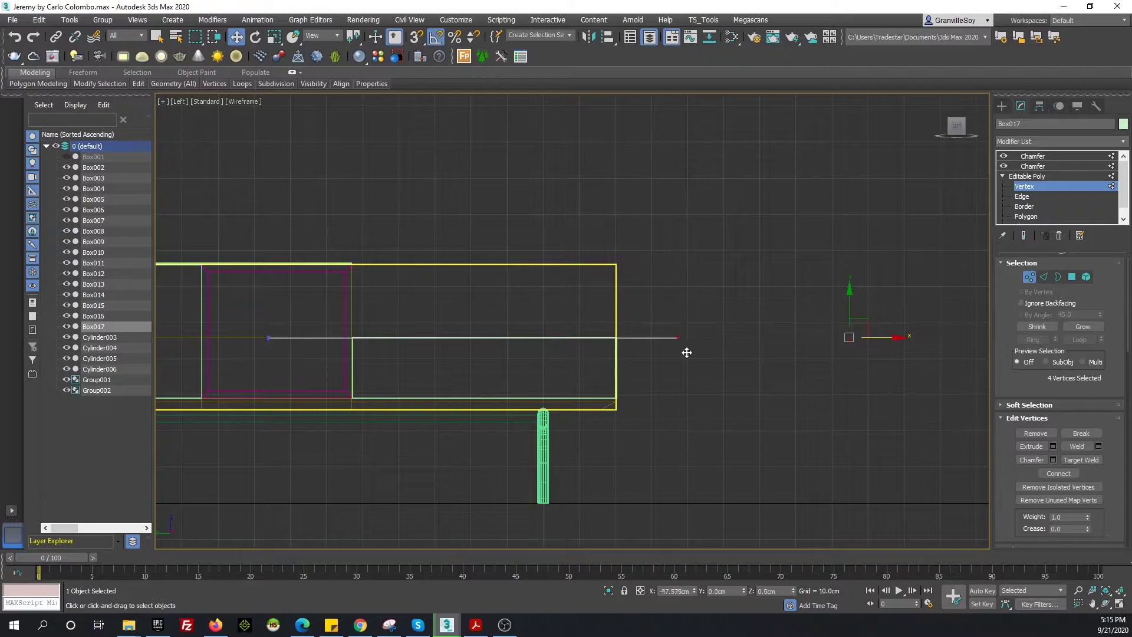
pyautogui.press('z')
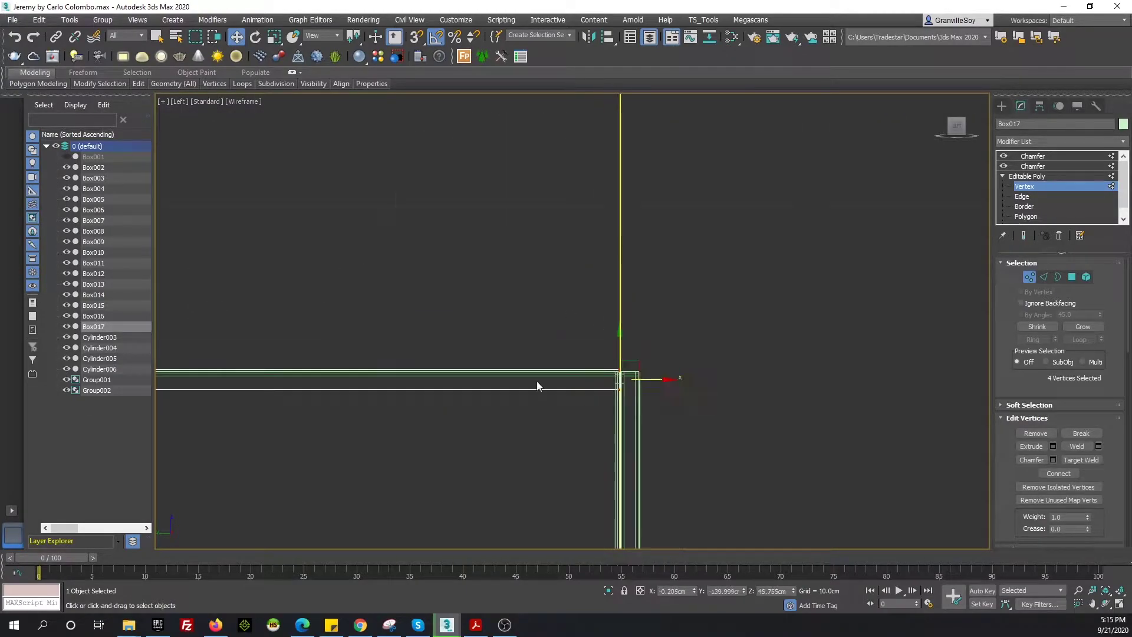
pyautogui.scroll(-3, 536, 381)
pyautogui.scroll(4, 521, 338)
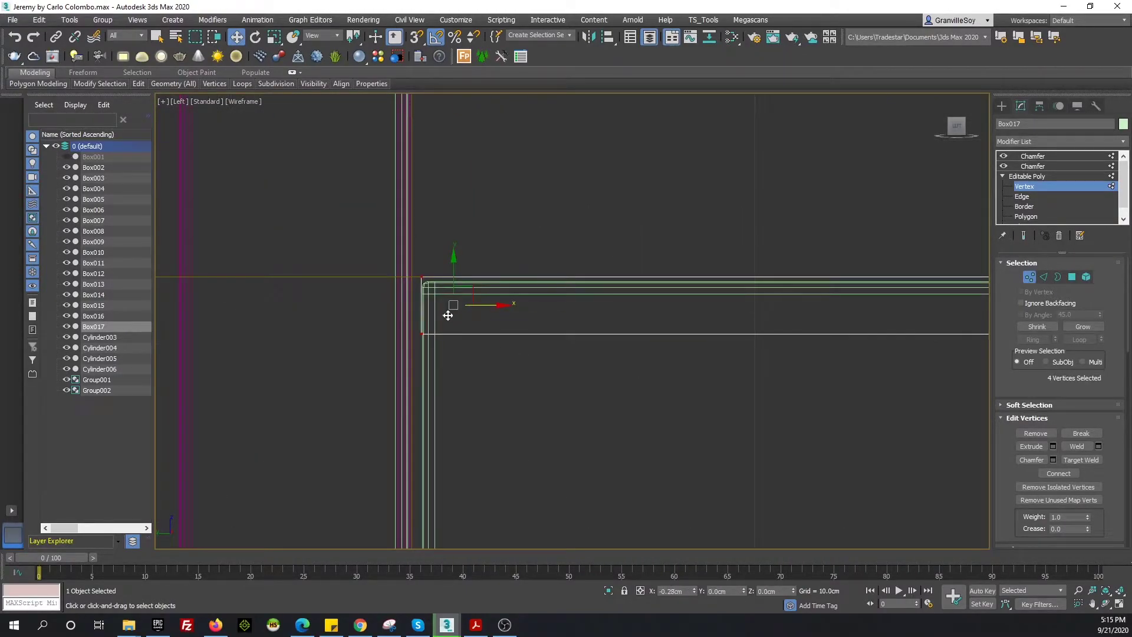
pyautogui.press('1')
pyautogui.scroll(-2, 572, 321)
pyautogui.scroll(3, 704, 313)
pyautogui.scroll(2, 773, 424)
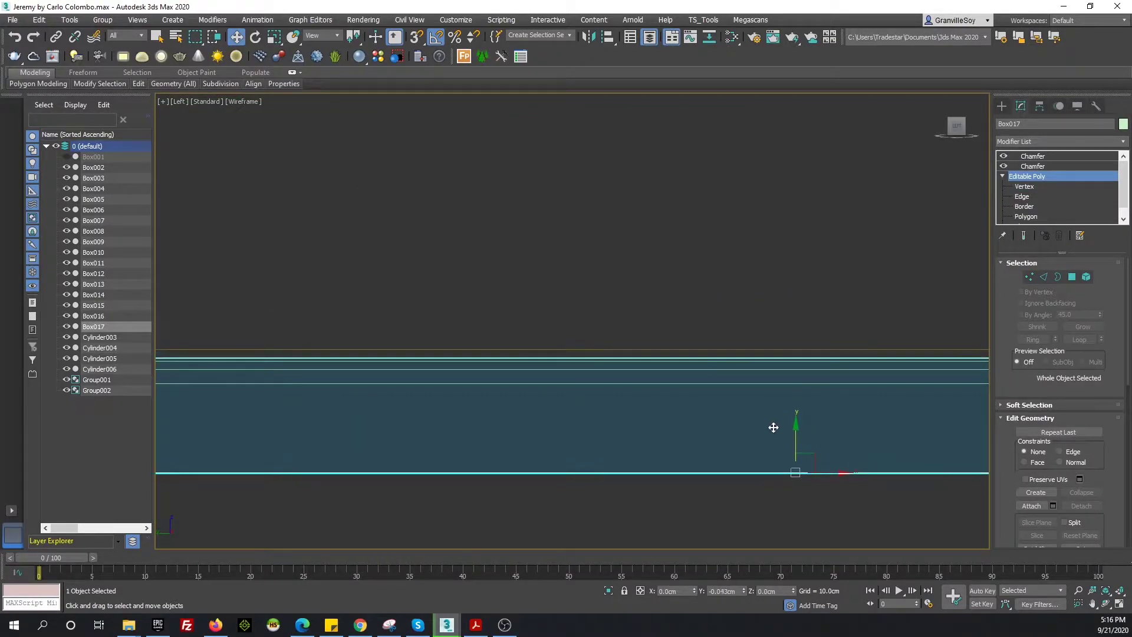
pyautogui.scroll(1, 800, 452)
# Select four corner points of Box012, then select the left front panel
pyautogui.click(658, 338)
pyautogui.press('1')
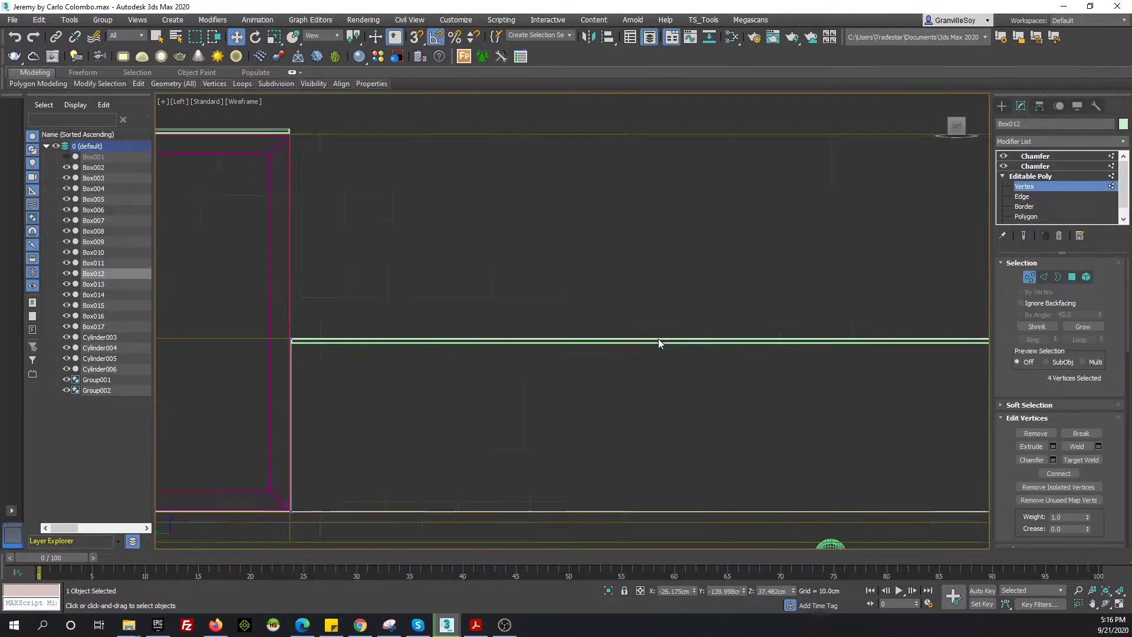
pyautogui.scroll(-2, 658, 336)
pyautogui.scroll(3, 792, 375)
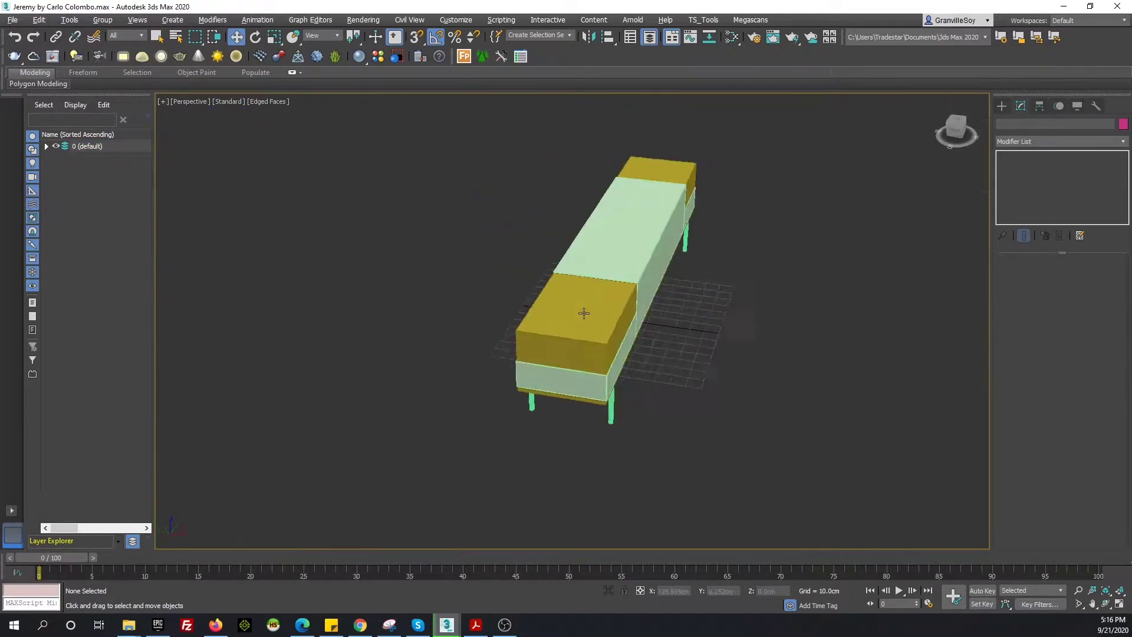
pyautogui.keyDown('alt'); pyautogui.moveTo(583, 313); pyautogui.dragTo(656, 312, button='middle'); pyautogui.keyUp('alt')
pyautogui.click(656, 312)
# Finish cloning the left front panel as Box018 and view the box end from the side
pyautogui.keyDown('shift'); pyautogui.moveTo(324, 334); pyautogui.dragTo(330, 334); pyautogui.keyUp('shift')
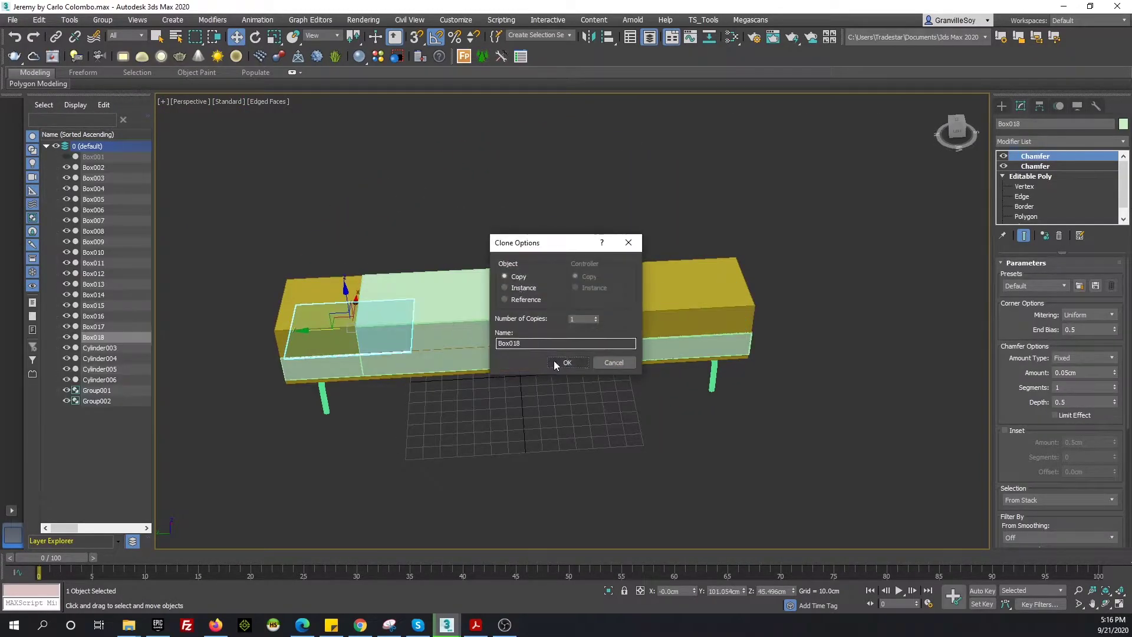
pyautogui.press('Return')
pyautogui.press('l')
pyautogui.scroll(-2, 492, 383)
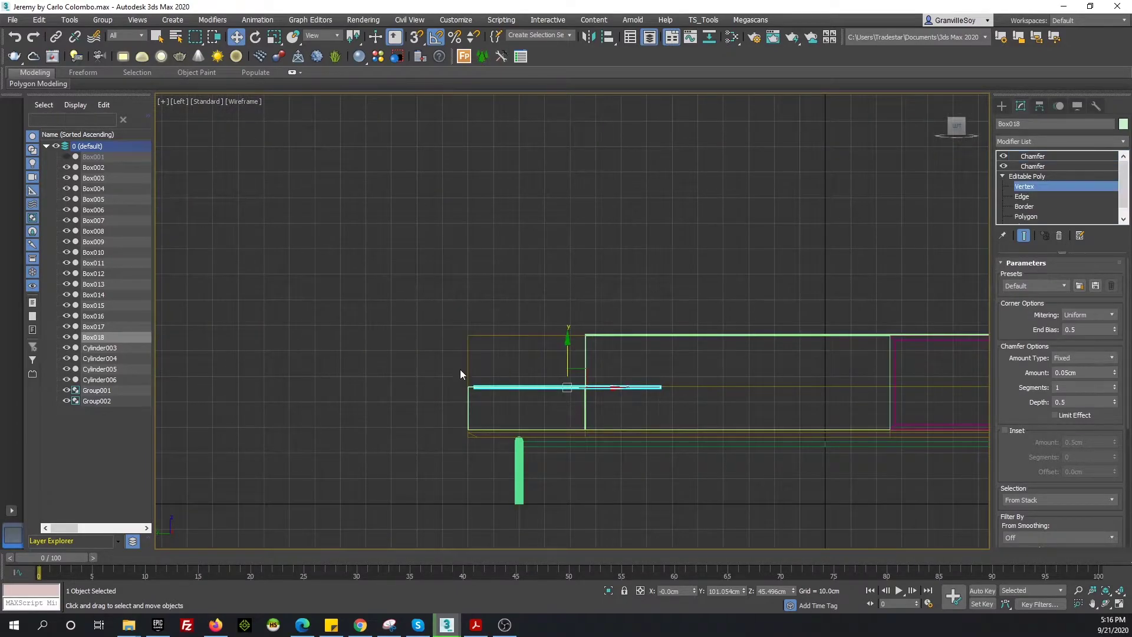
pyautogui.scroll(5, 515, 392)
pyautogui.scroll(-2, 410, 436)
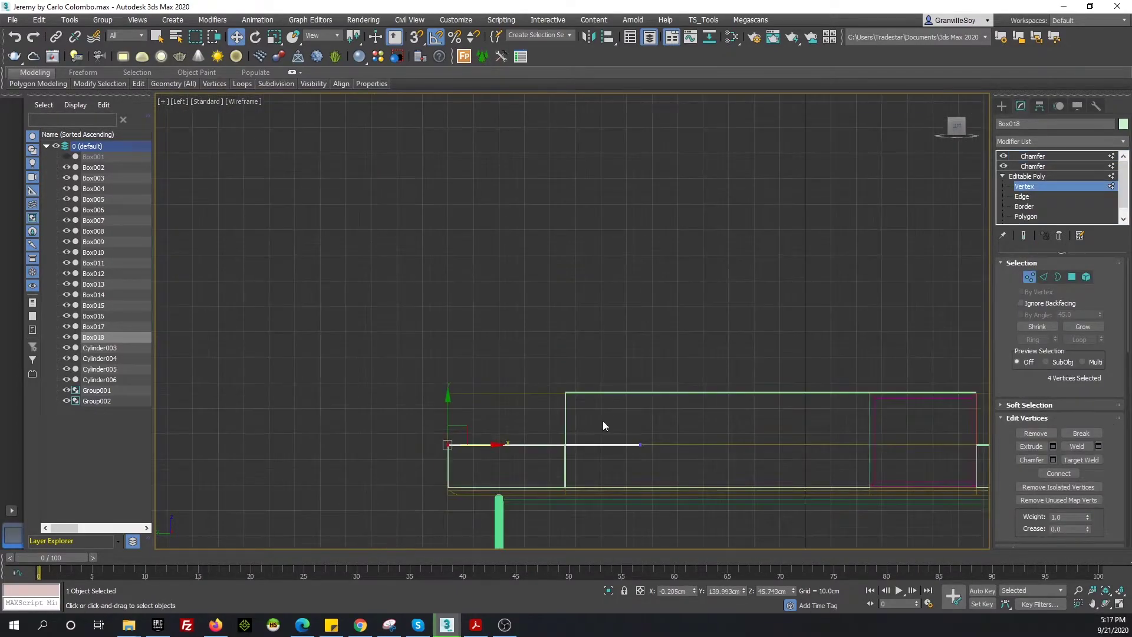
pyautogui.moveTo(601, 425); pyautogui.dragTo(691, 412, button='middle')
pyautogui.scroll(-3, 809, 313)
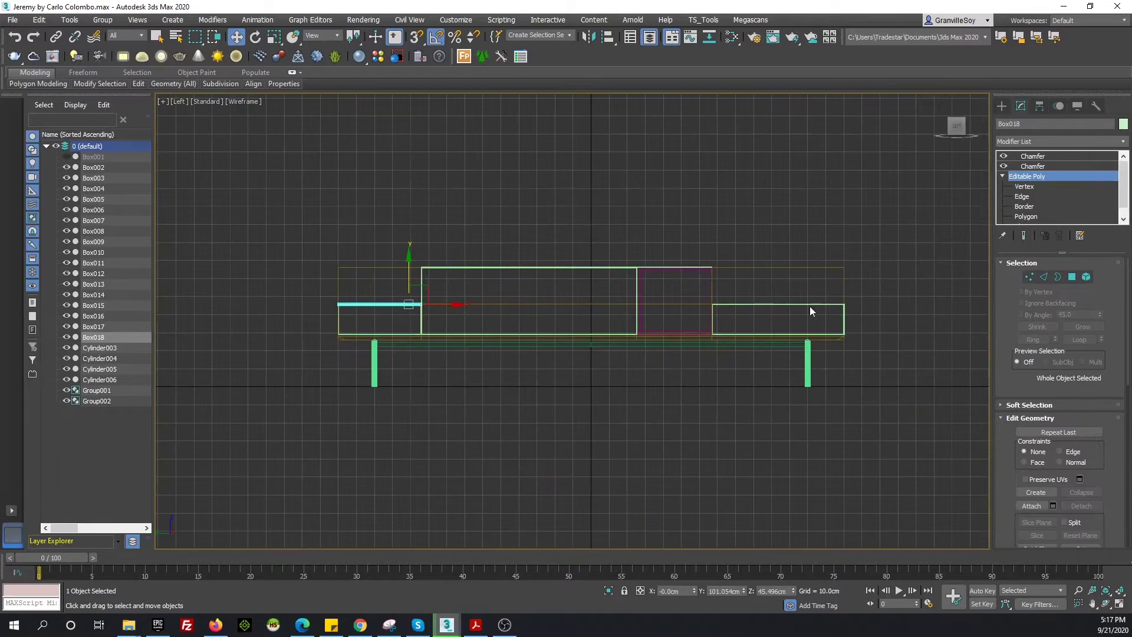
# Clone Box016 leftward as the first vertical divider, Box019
pyautogui.click(808, 313)
pyautogui.click(1021, 105)
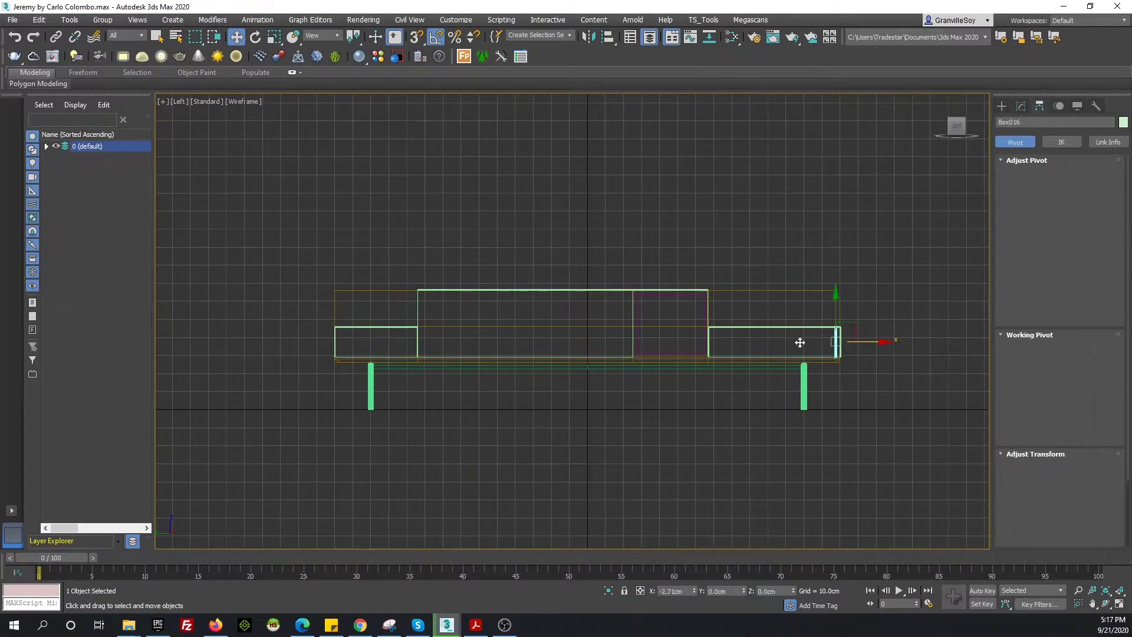
pyautogui.keyDown('shift'); pyautogui.moveTo(840, 341); pyautogui.dragTo(330, 341); pyautogui.keyUp('shift')
pyautogui.click(519, 361)
pyautogui.scroll(2, 541, 302)
pyautogui.scroll(3, 541, 302)
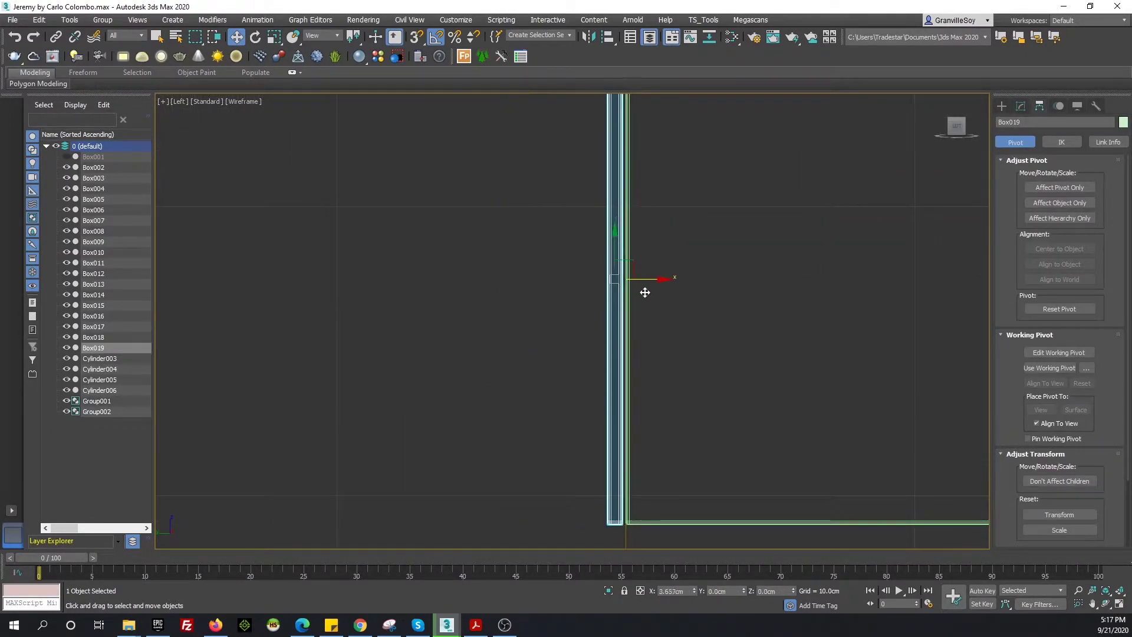
pyautogui.scroll(-3, 647, 291)
# Hide the outer shell Box002 to see inside the sideboard body
pyautogui.press('p')
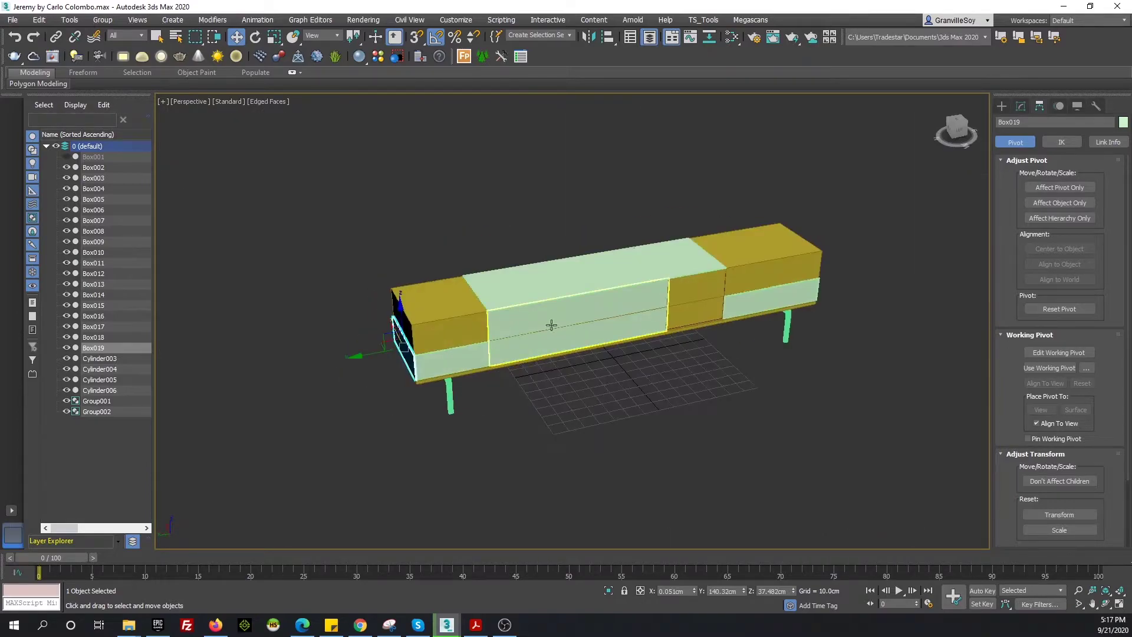
pyautogui.click(550, 323)
pyautogui.click(66, 167)
pyautogui.scroll(5, 555, 319)
pyautogui.keyDown('alt'); pyautogui.moveTo(555, 318); pyautogui.dragTo(556, 318, button='middle'); pyautogui.keyUp('alt')
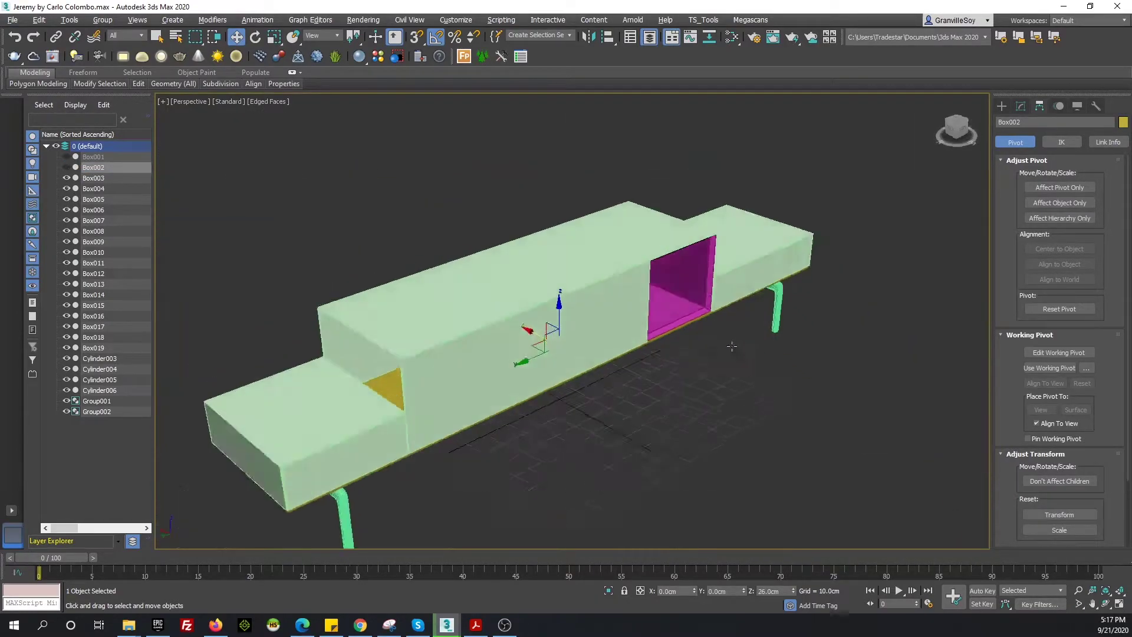
pyautogui.scroll(5, 555, 318)
pyautogui.scroll(-5, 556, 318)
# Clone Box019 downward as another divider, Box020
pyautogui.click(386, 389)
pyautogui.keyDown('shift'); pyautogui.moveTo(386, 377); pyautogui.dragTo(404, 399); pyautogui.keyUp('shift')
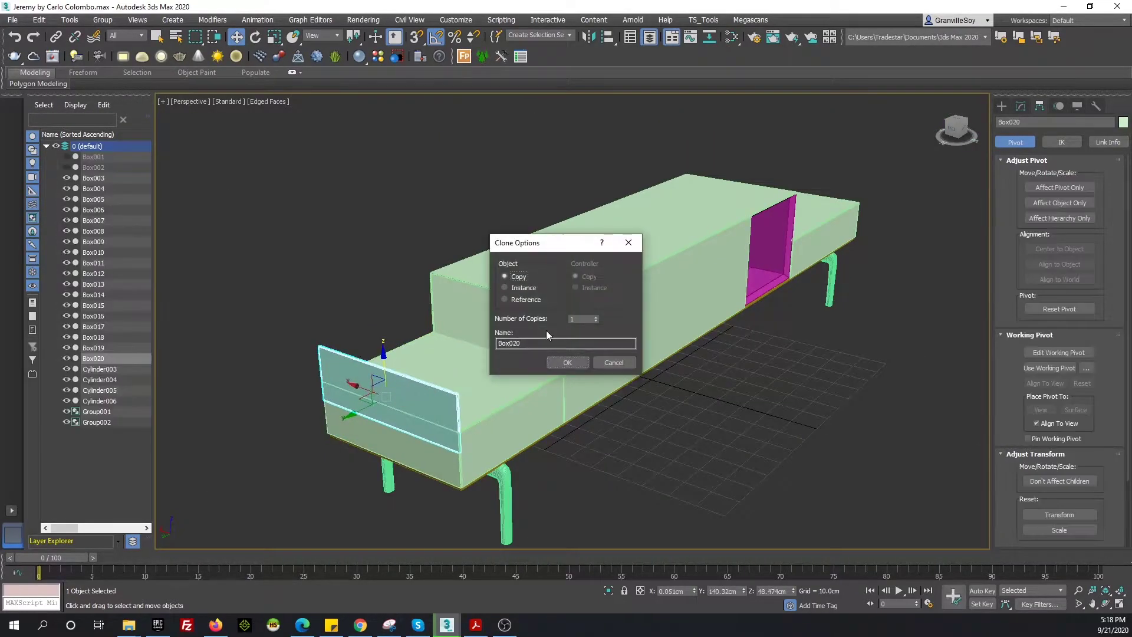
pyautogui.click(528, 362)
pyautogui.press('l')
pyautogui.scroll(4, 684, 365)
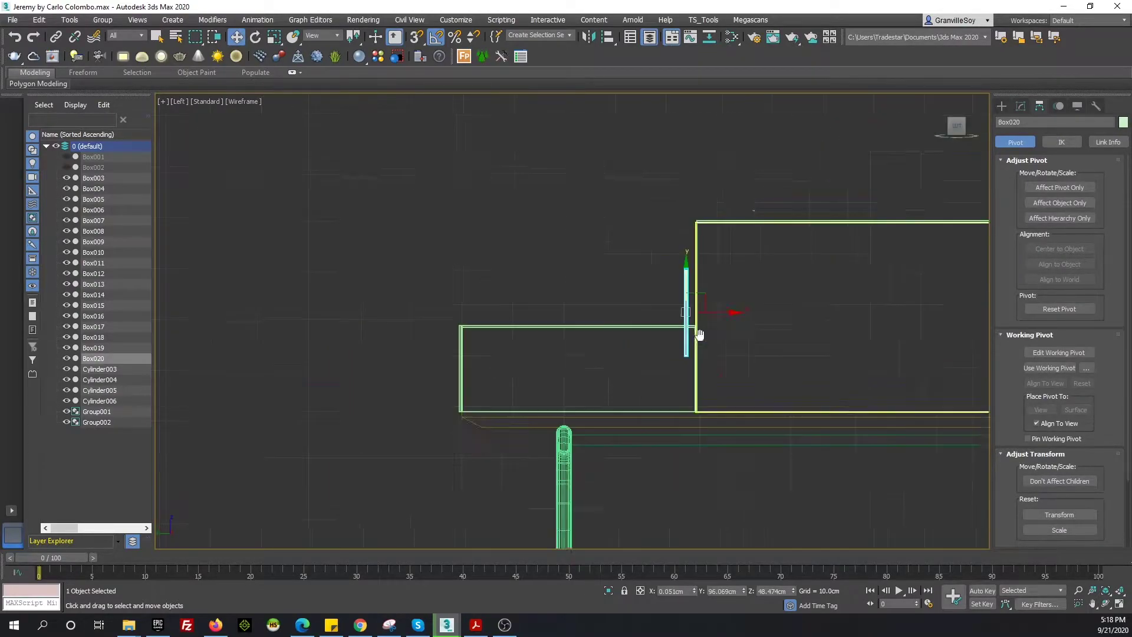
pyautogui.scroll(3, 684, 365)
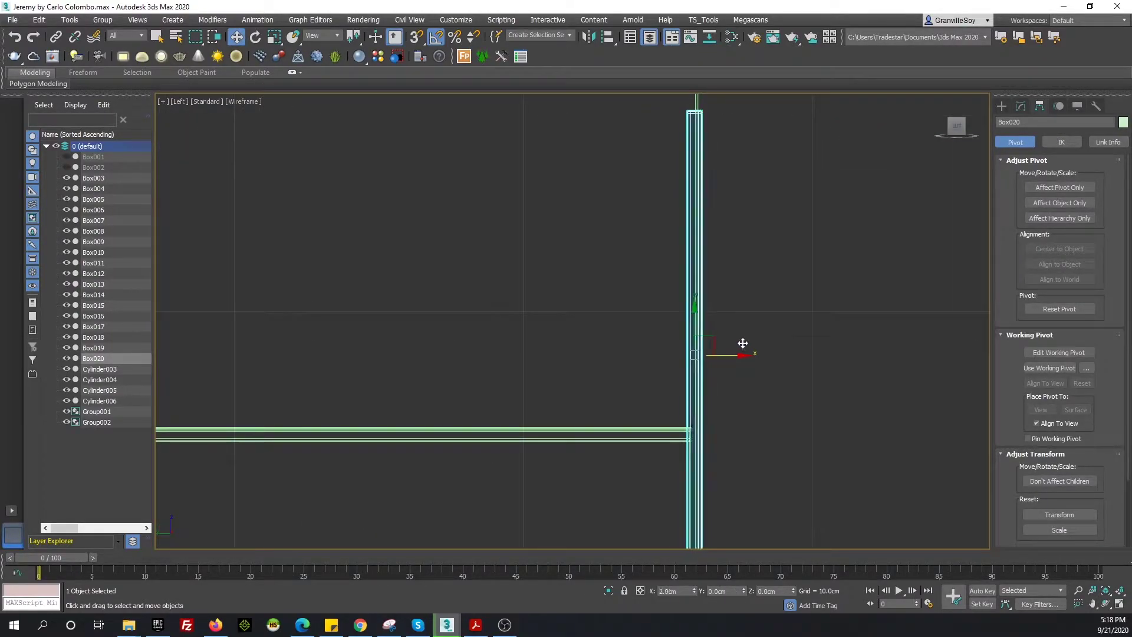
pyautogui.moveTo(741, 342); pyautogui.dragTo(690, 420, button='middle')
# Lower Box020's top vertices to shorten it to fit the compartment
pyautogui.click(1021, 105)
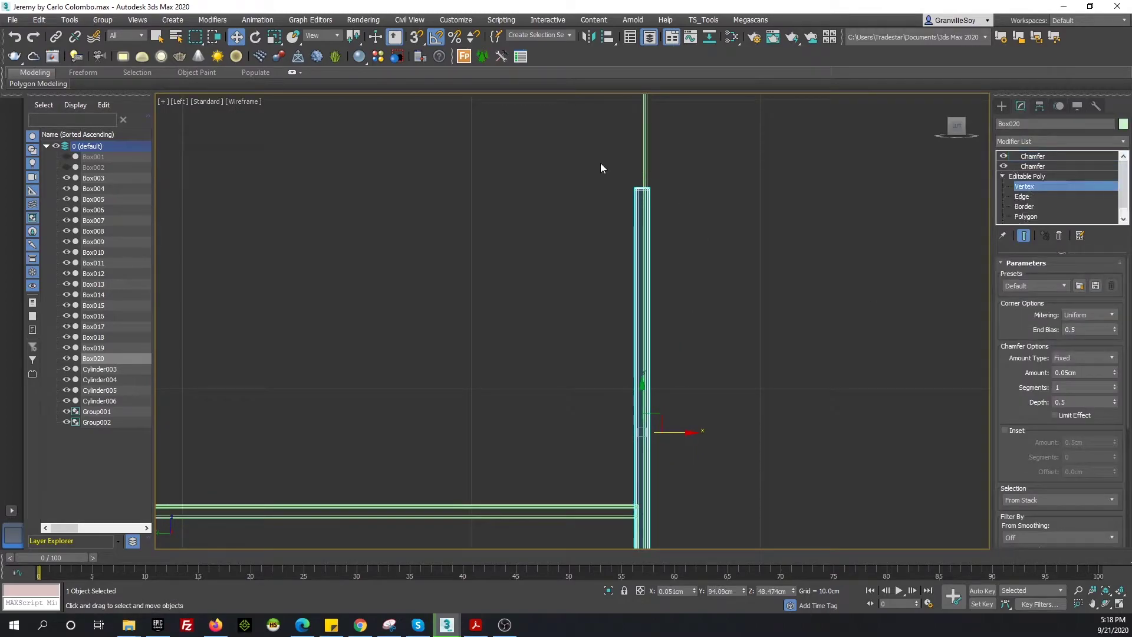
pyautogui.moveTo(654, 151); pyautogui.dragTo(634, 189)
pyautogui.moveTo(634, 189); pyautogui.dragTo(643, 304, button='middle')
pyautogui.scroll(3, 666, 352)
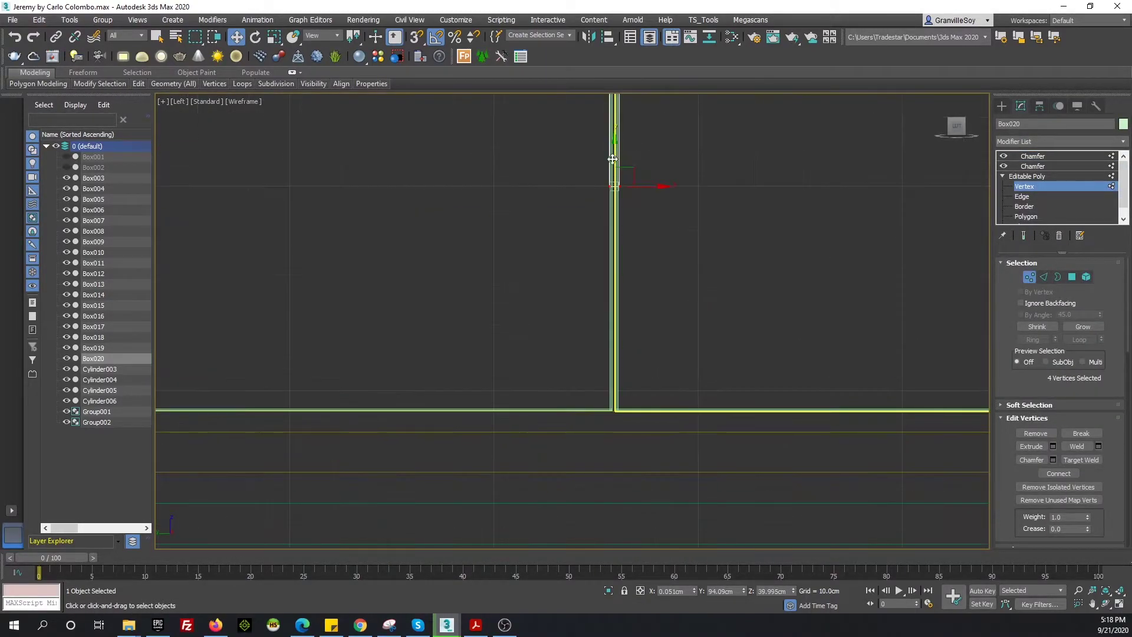
pyautogui.moveTo(613, 168); pyautogui.dragTo(639, 407)
pyautogui.scroll(2, 634, 413)
pyautogui.click(1031, 176)
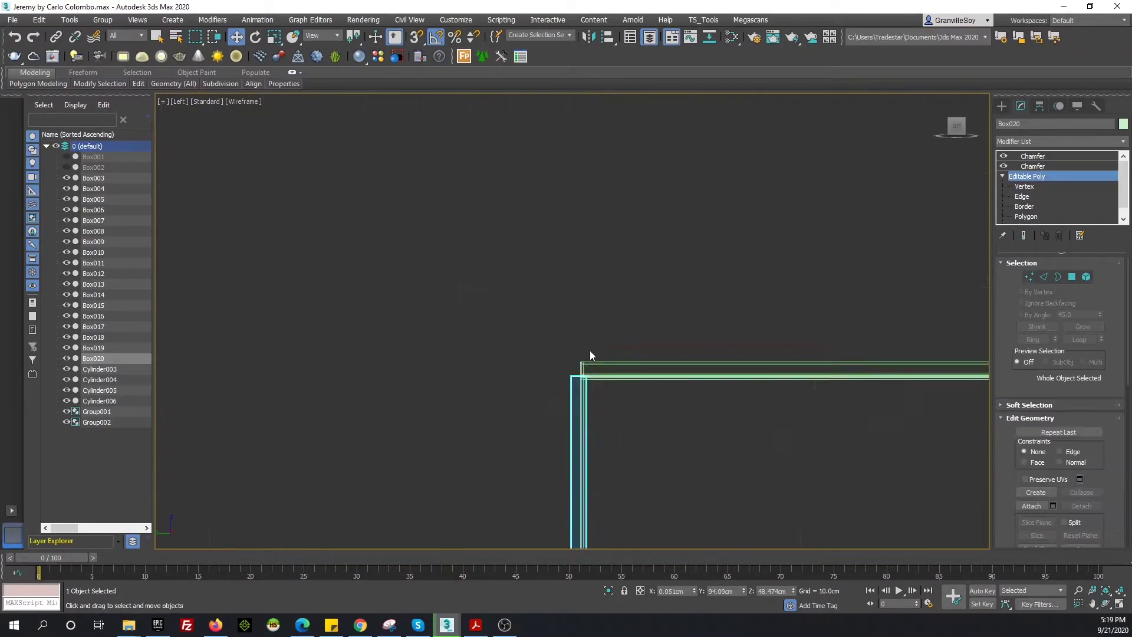
pyautogui.click(590, 354)
pyautogui.press('1')
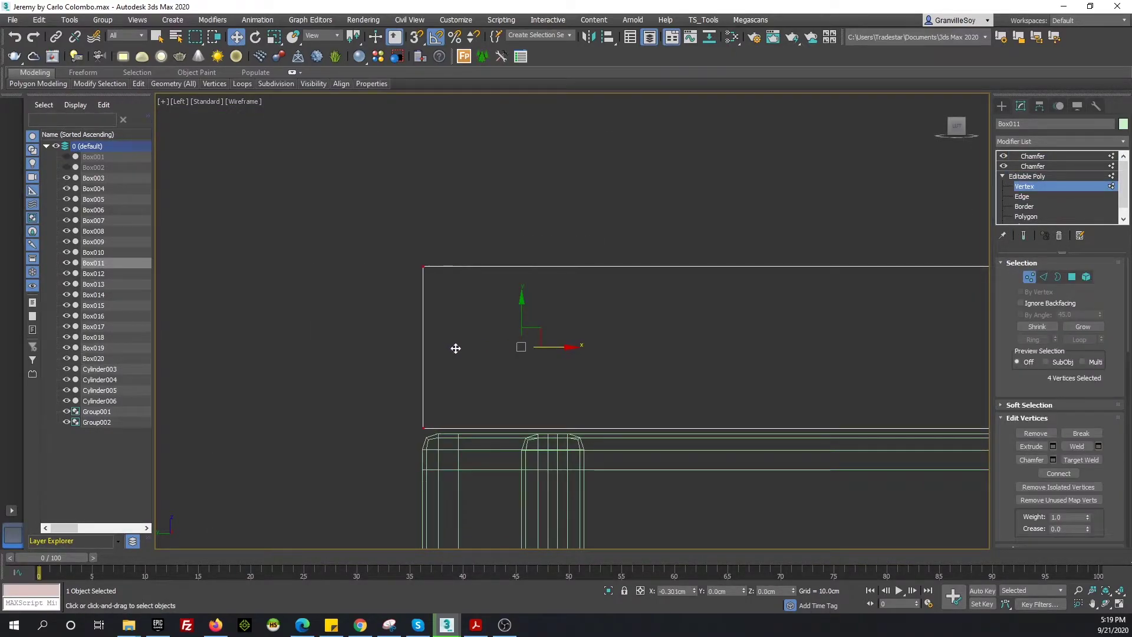
pyautogui.scroll(3, 620, 306)
pyautogui.scroll(-5, 442, 362)
# Clone Box020 to the right as an instanced divider, Box021
pyautogui.click(442, 361)
pyautogui.moveTo(442, 361); pyautogui.dragTo(355, 368, button='middle')
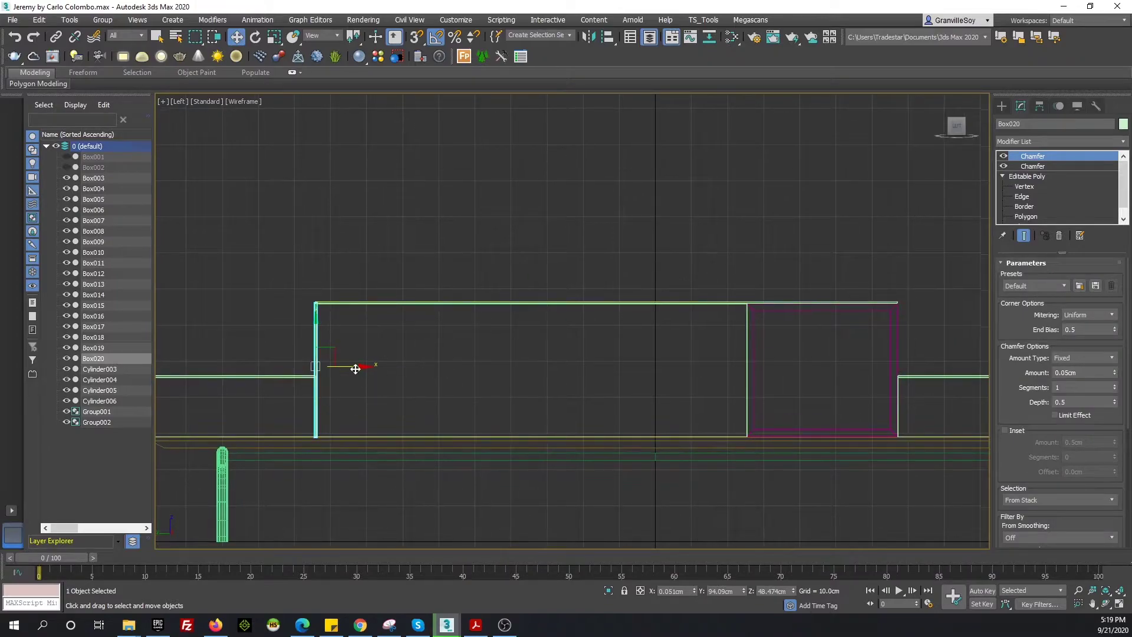
pyautogui.keyDown('shift'); pyautogui.moveTo(356, 368); pyautogui.dragTo(784, 368); pyautogui.keyUp('shift')
pyautogui.click(517, 289)
pyautogui.press('Return')
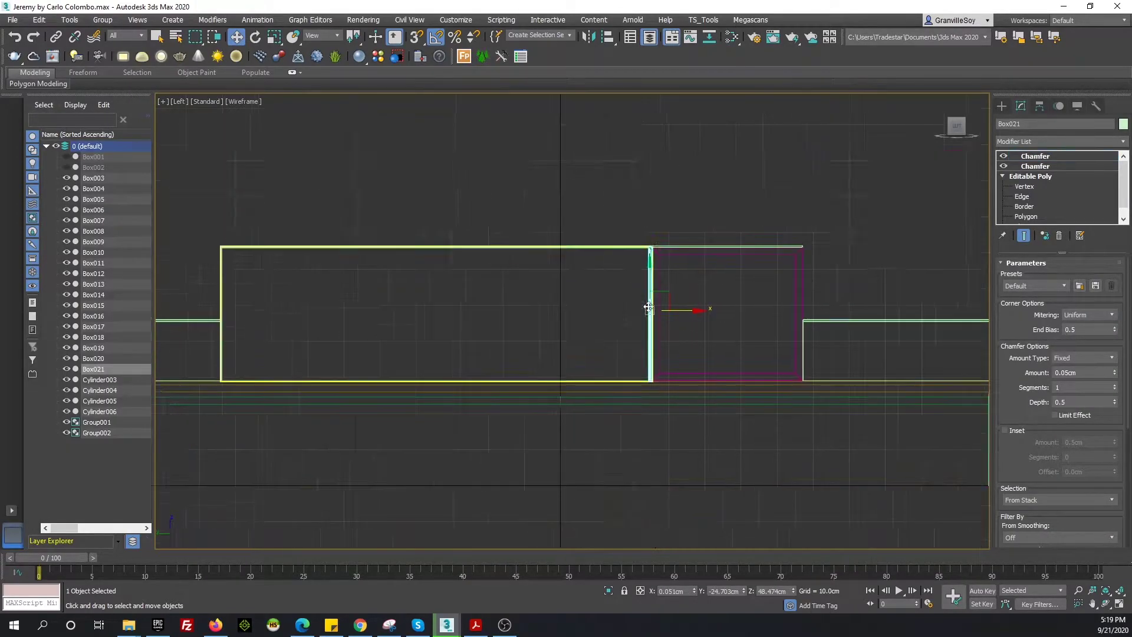
pyautogui.scroll(5, 613, 277)
pyautogui.scroll(-5, 626, 255)
# Clone Box021 into a further divider, Box022
pyautogui.keyDown('shift'); pyautogui.moveTo(565, 247); pyautogui.dragTo(748, 256); pyautogui.keyUp('shift')
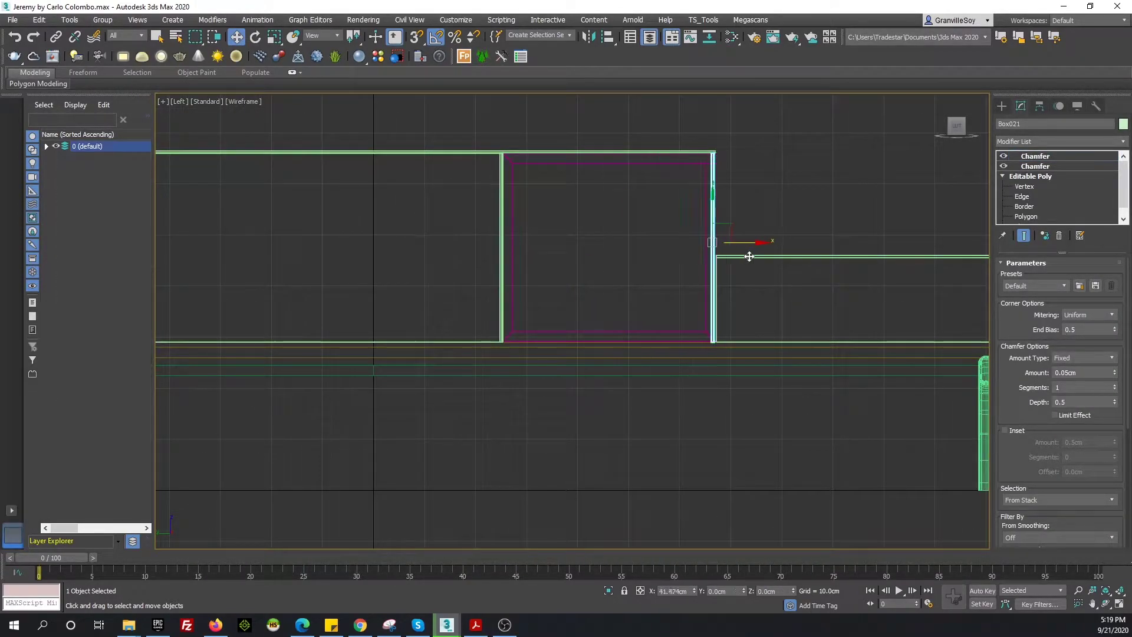
pyautogui.click(560, 362)
pyautogui.scroll(5, 658, 266)
pyautogui.moveTo(658, 265); pyautogui.dragTo(709, 275, button='middle')
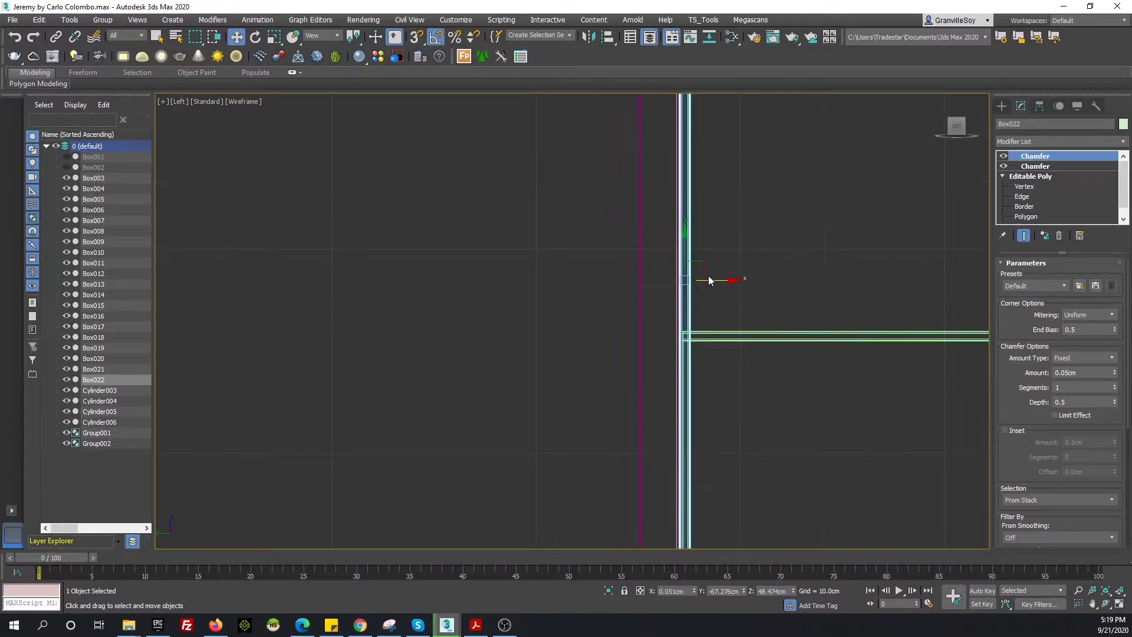
# Move Box011's end vertices to resize it, then return to its chamfer settings
pyautogui.click(530, 215)
pyautogui.click(1024, 187)
pyautogui.moveTo(586, 240); pyautogui.dragTo(656, 224)
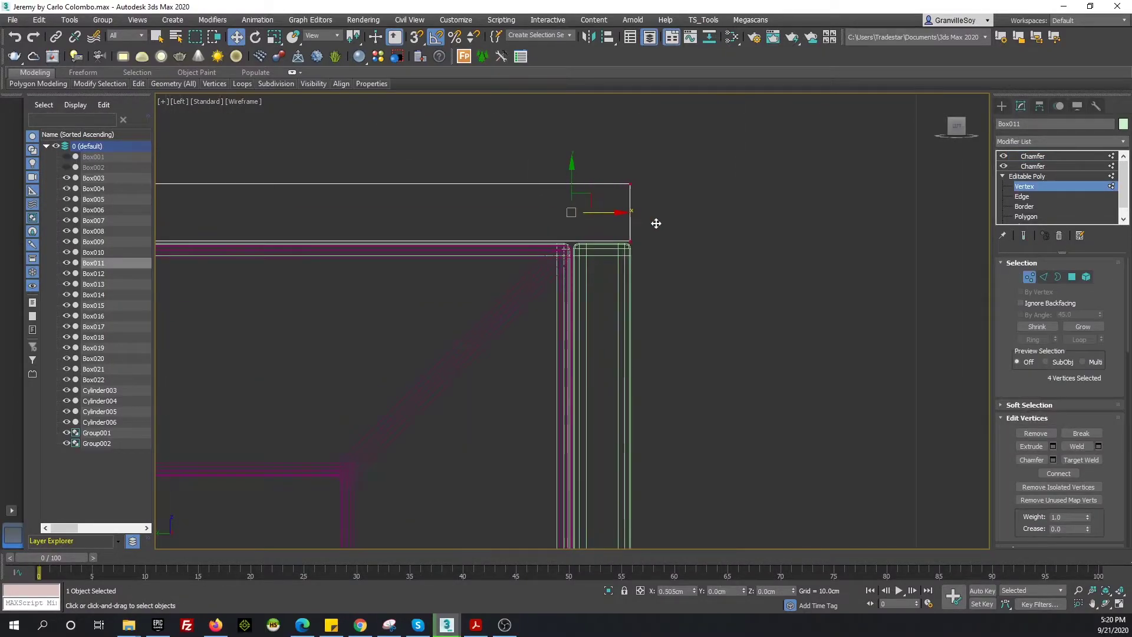
pyautogui.click(1032, 155)
pyautogui.press('p')
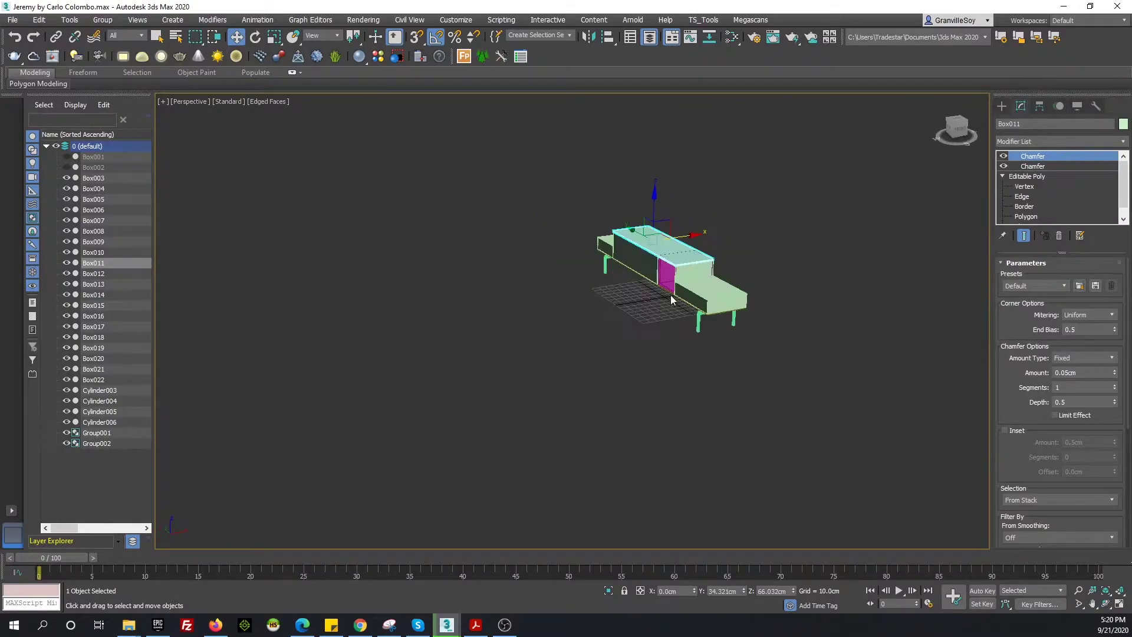
pyautogui.scroll(5, 670, 300)
pyautogui.scroll(5, 670, 299)
# Copy the chamfer modifiers, select Box005, and check the layout against catalogue page 31
pyautogui.click(1009, 214)
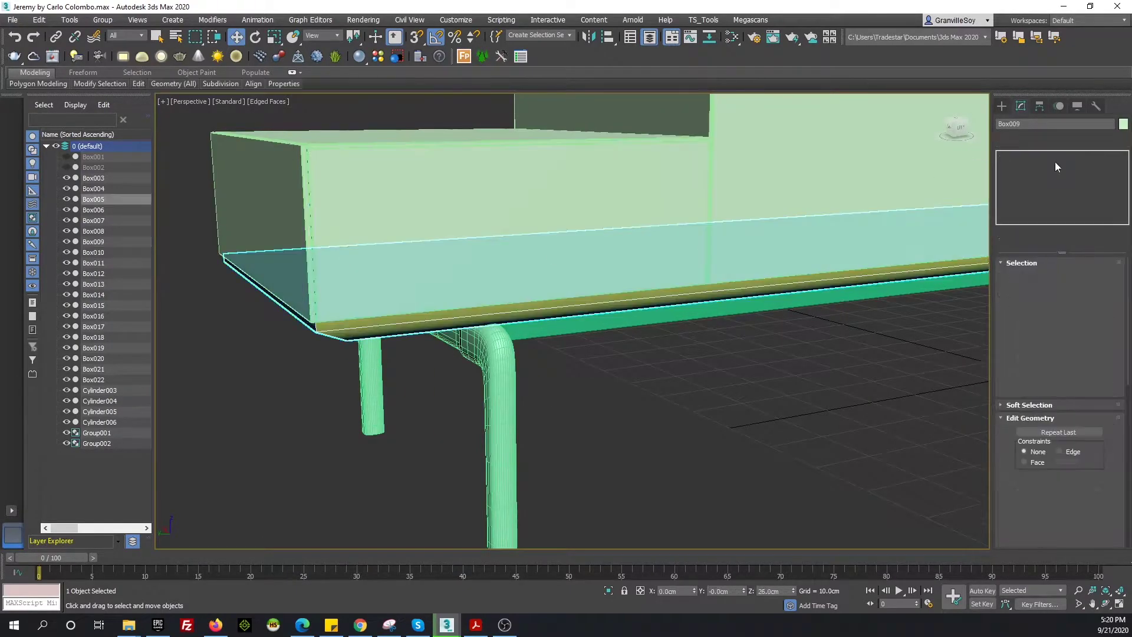
pyautogui.click(311, 334)
pyautogui.scroll(-6, 534, 351)
pyautogui.scroll(5, 534, 351)
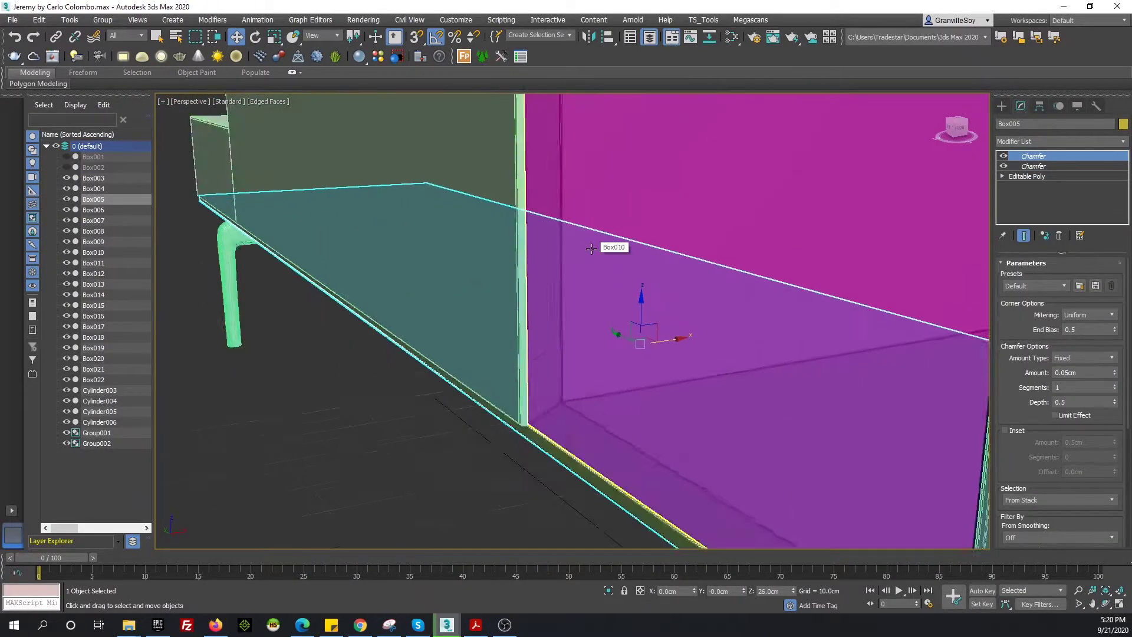
pyautogui.moveTo(534, 351)
pyautogui.keyDown('alt'); pyautogui.mouseDown(button='middle')
pyautogui.moveTo(663, 320)
pyautogui.moveTo(607, 345)
pyautogui.mouseUp(button='middle'); pyautogui.keyUp('alt')
pyautogui.scroll(-5, 664, 320)
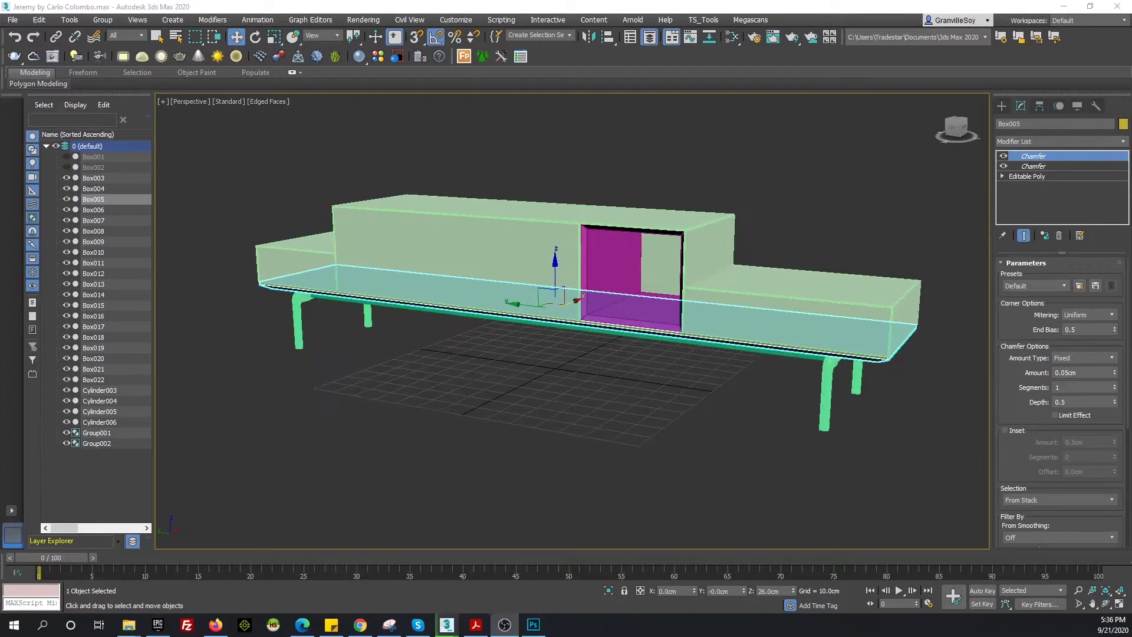
pyautogui.hotkey('alt', 'Tab')
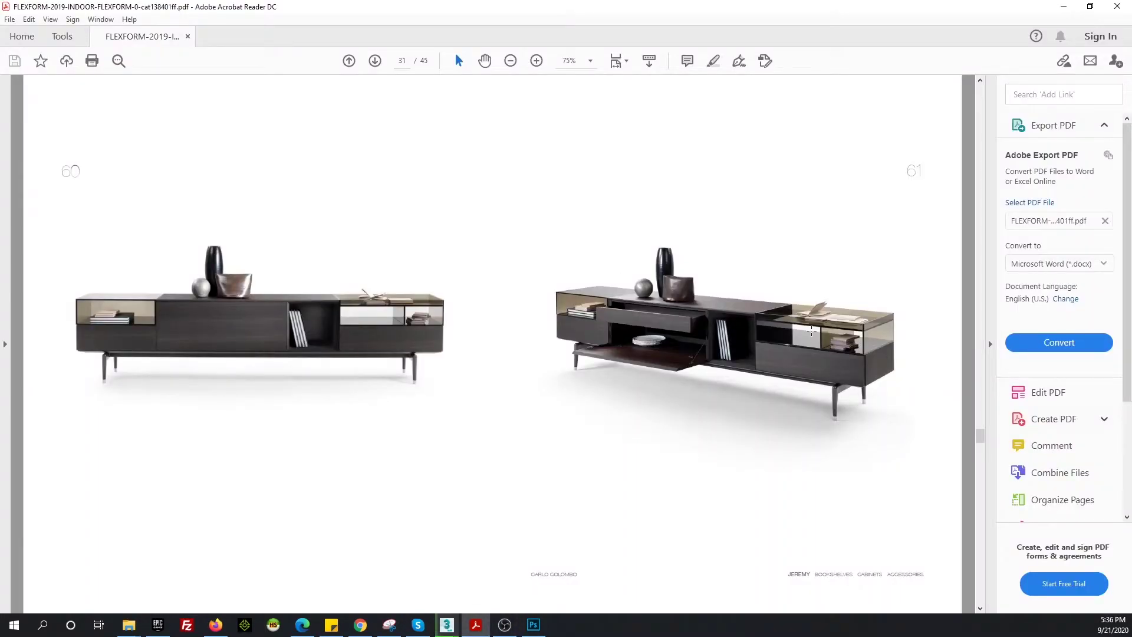
pyautogui.click(446, 625)
# Instance-copy end panel Box012 with Box016 and Box013 upward as three new panels
pyautogui.press('l')
pyautogui.scroll(5, 590, 265)
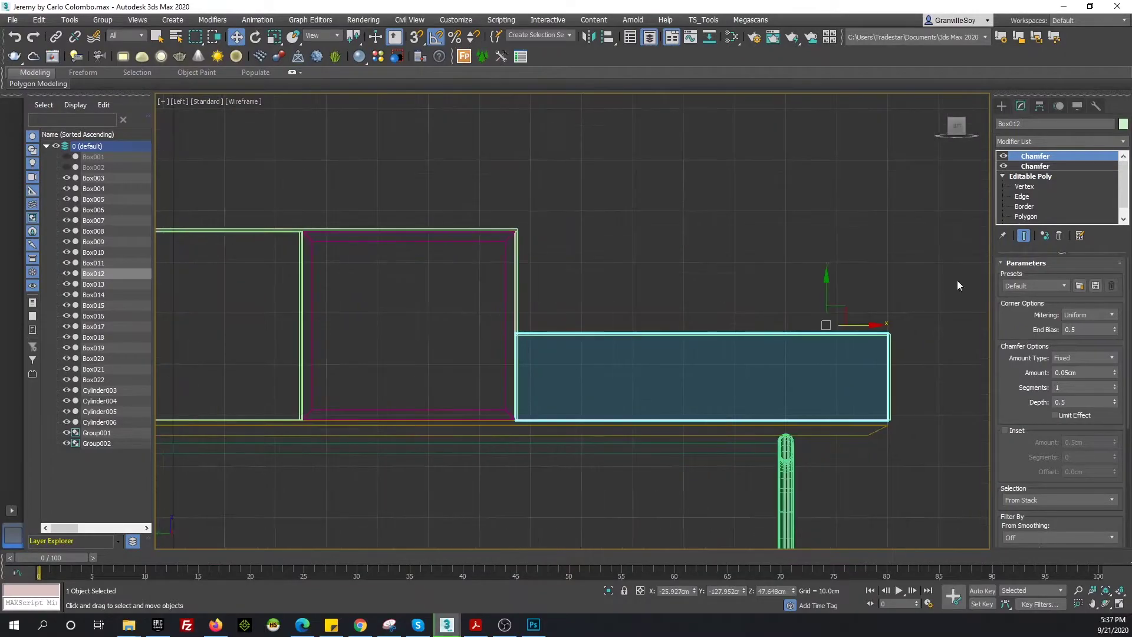
pyautogui.click(1039, 105)
pyautogui.click(1060, 187)
pyautogui.scroll(2, 697, 344)
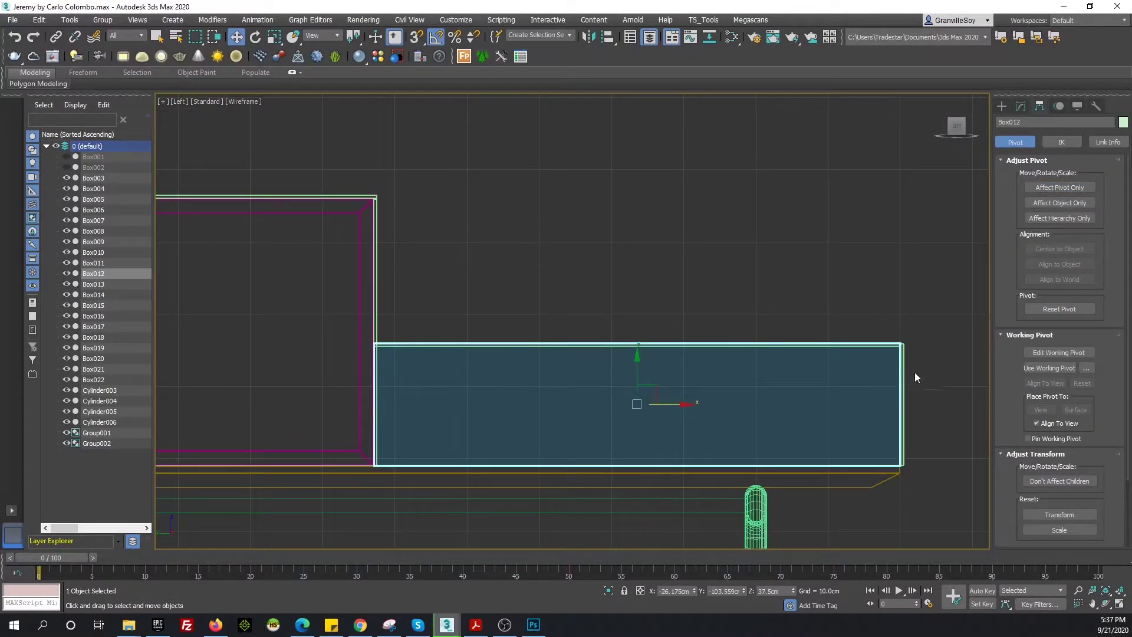
pyautogui.keyDown('ctrl'); pyautogui.click(826, 324); pyautogui.keyUp('ctrl')
pyautogui.press('p')
pyautogui.moveTo(826, 324)
pyautogui.keyDown('alt'); pyautogui.mouseDown(button='middle')
pyautogui.moveTo(449, 434)
pyautogui.moveTo(773, 420)
pyautogui.mouseUp(button='middle'); pyautogui.keyUp('alt')
pyautogui.keyDown('ctrl'); pyautogui.click(773, 420); pyautogui.keyUp('ctrl')
pyautogui.keyDown('shift'); pyautogui.moveTo(569, 402); pyautogui.dragTo(607, 396); pyautogui.keyUp('shift')
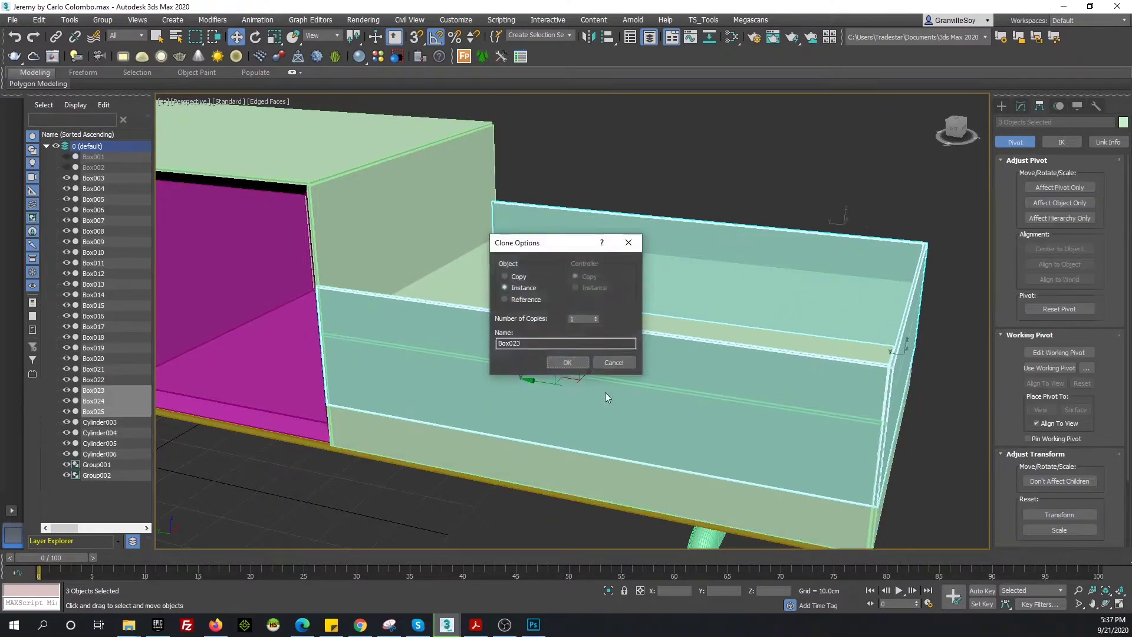
pyautogui.click(567, 364)
# In the wireframe Left view, box-select the upper drawer front's four edge vertices to align them
pyautogui.scroll(-3, 567, 365)
pyautogui.press('l')
pyautogui.press('F3')
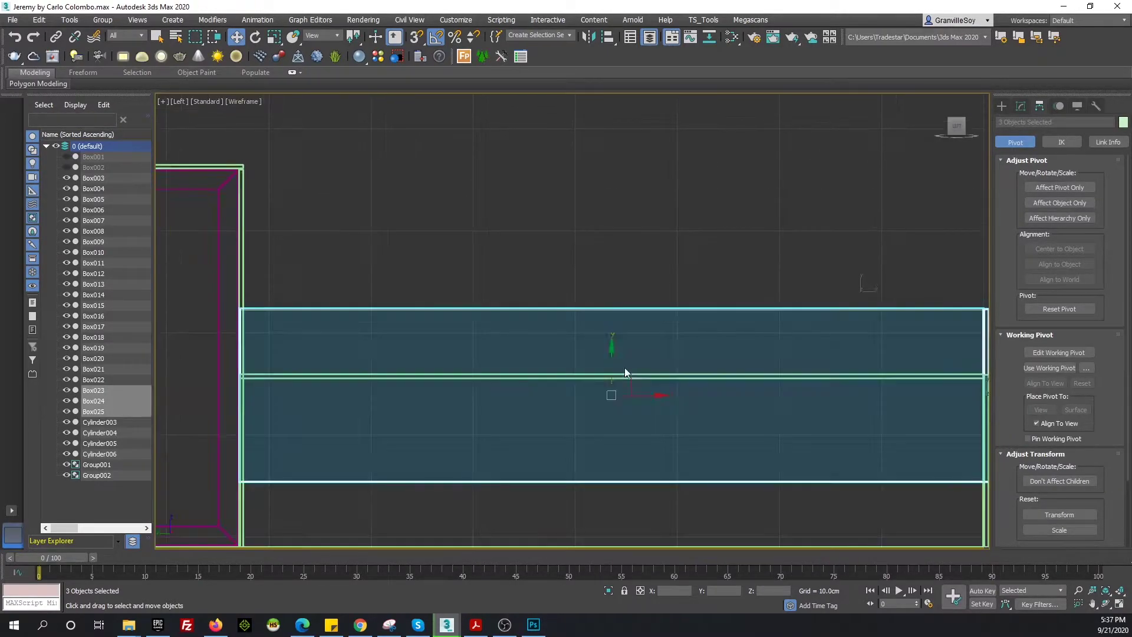
pyautogui.moveTo(624, 367)
pyautogui.mouseDown(button='middle')
pyautogui.moveTo(704, 215)
pyautogui.moveTo(944, 344)
pyautogui.mouseUp(button='middle')
pyautogui.scroll(3, 641, 223)
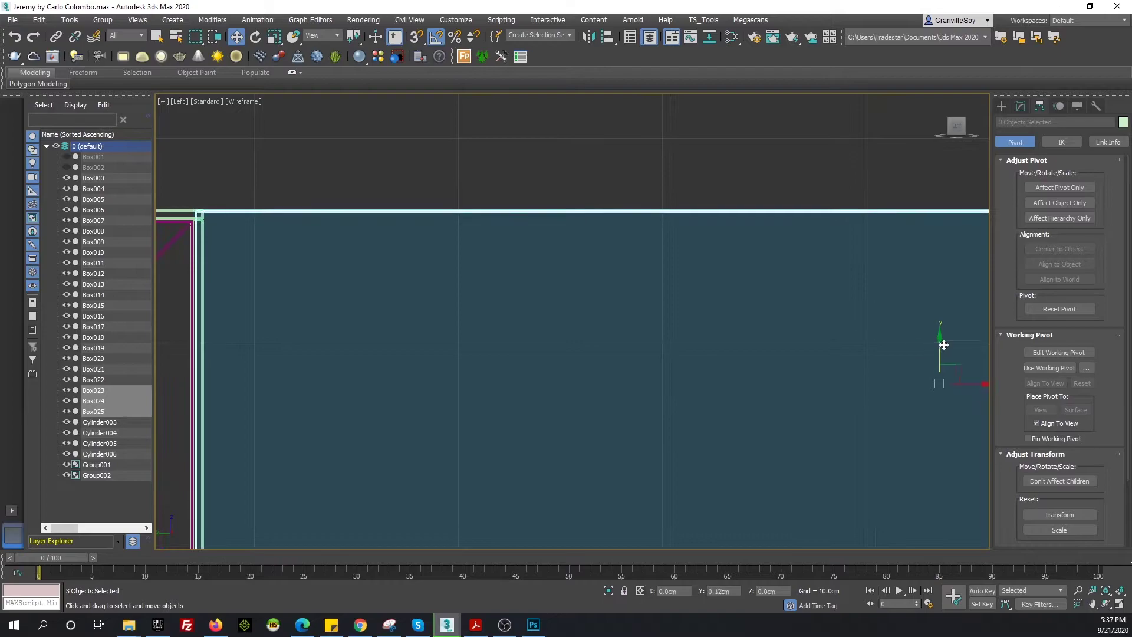
pyautogui.scroll(-5, 942, 345)
pyautogui.click(1021, 106)
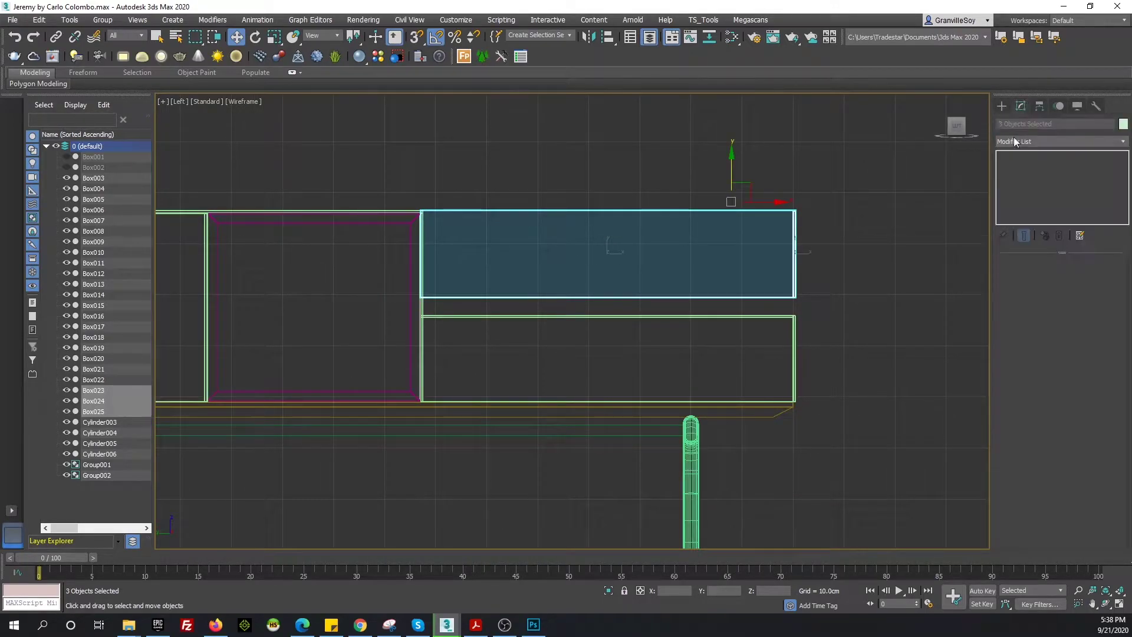
pyautogui.click(1002, 176)
pyautogui.click(1024, 185)
pyautogui.moveTo(848, 319); pyautogui.dragTo(419, 285)
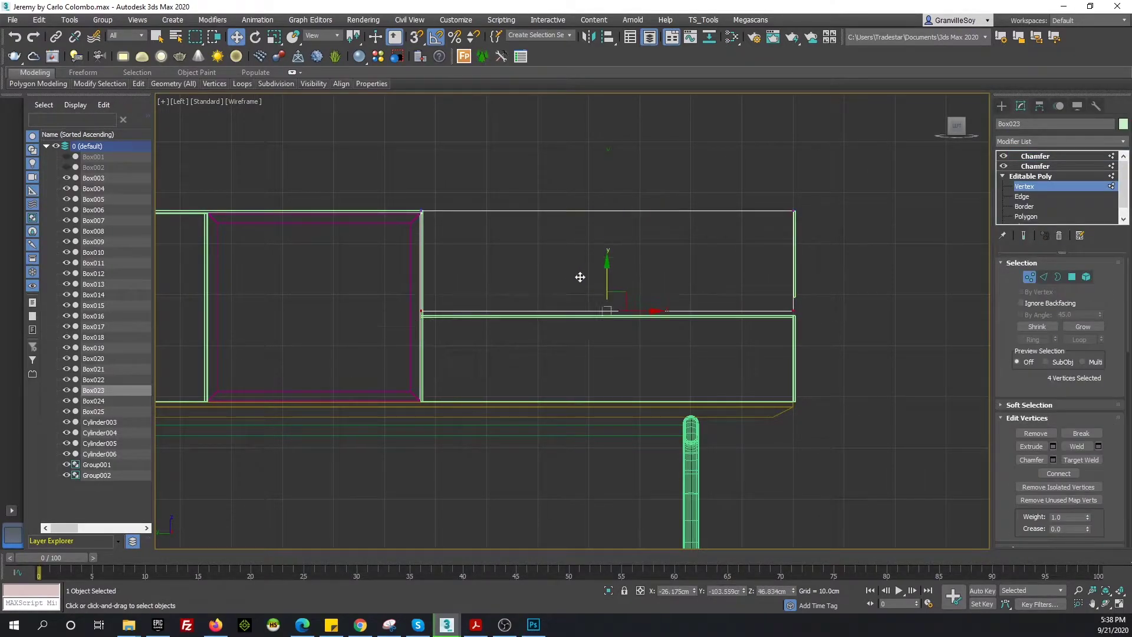
pyautogui.scroll(5, 580, 277)
pyautogui.scroll(-3, 658, 262)
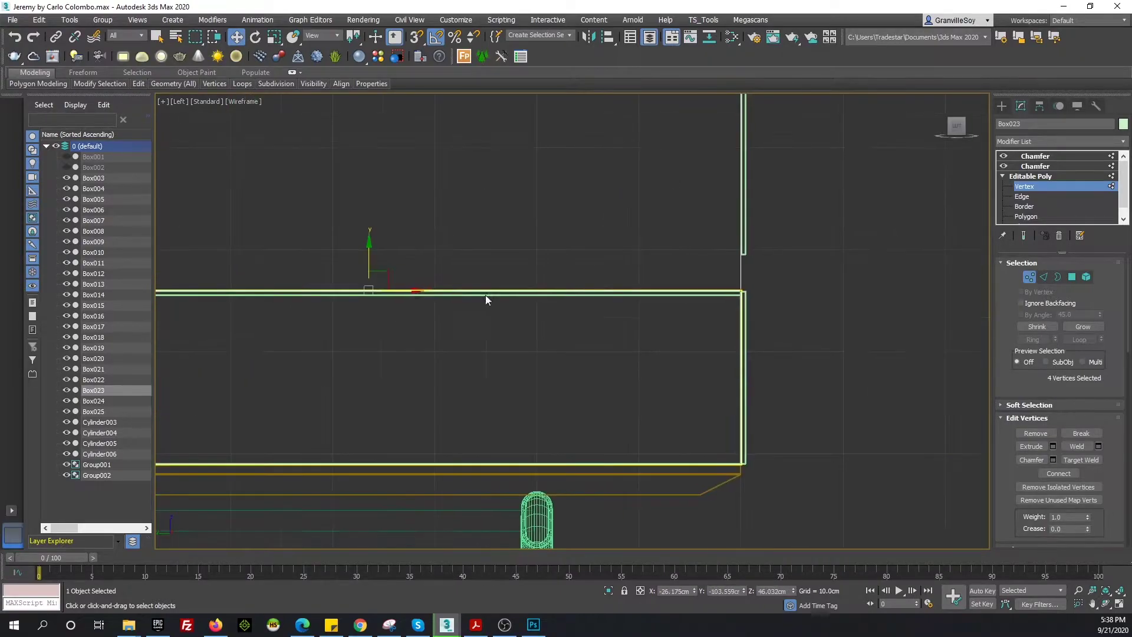
pyautogui.scroll(3, 486, 295)
# Box-select four vertices of the thin end panel, then inspect the drawer front in perspective
pyautogui.click(951, 246)
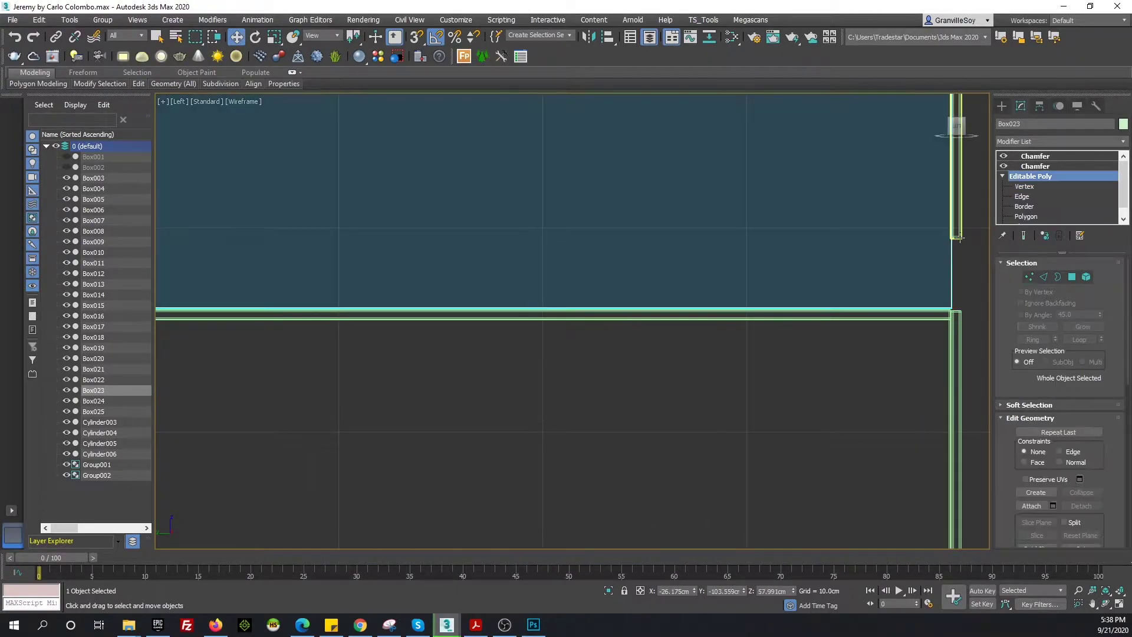
pyautogui.moveTo(925, 269); pyautogui.dragTo(895, 230)
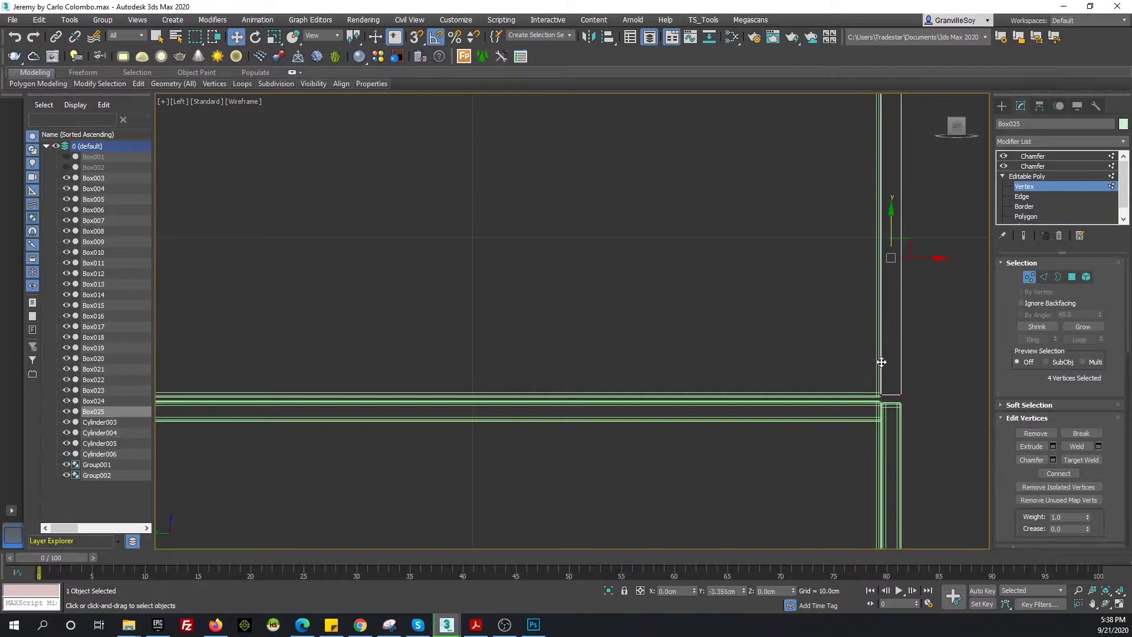
pyautogui.scroll(-3, 648, 295)
pyautogui.press('p')
pyautogui.click(741, 161)
pyautogui.moveTo(741, 160)
pyautogui.keyDown('alt'); pyautogui.mouseDown(button='middle')
pyautogui.moveTo(640, 237)
pyautogui.moveTo(763, 313)
pyautogui.mouseUp(button='middle'); pyautogui.keyUp('alt')
# Clone the thin right end panel leftward as a vertical divider beside the open niche
pyautogui.scroll(4, 763, 313)
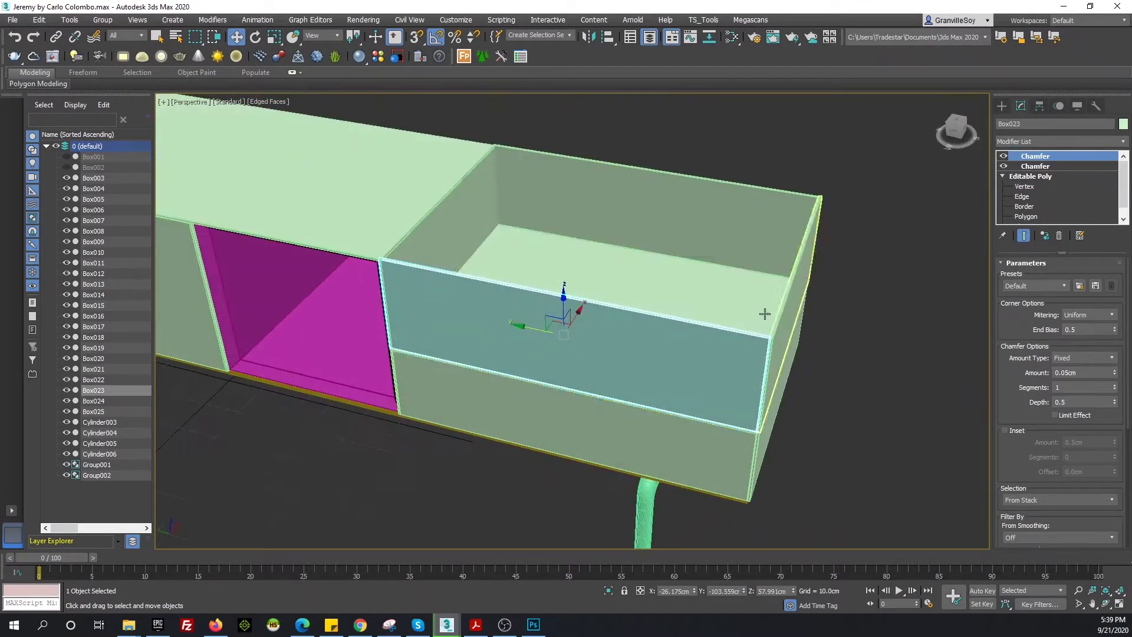
pyautogui.scroll(4, 545, 290)
pyautogui.scroll(-5, 546, 290)
pyautogui.press('l')
pyautogui.hotkey('ctrl', 'z')
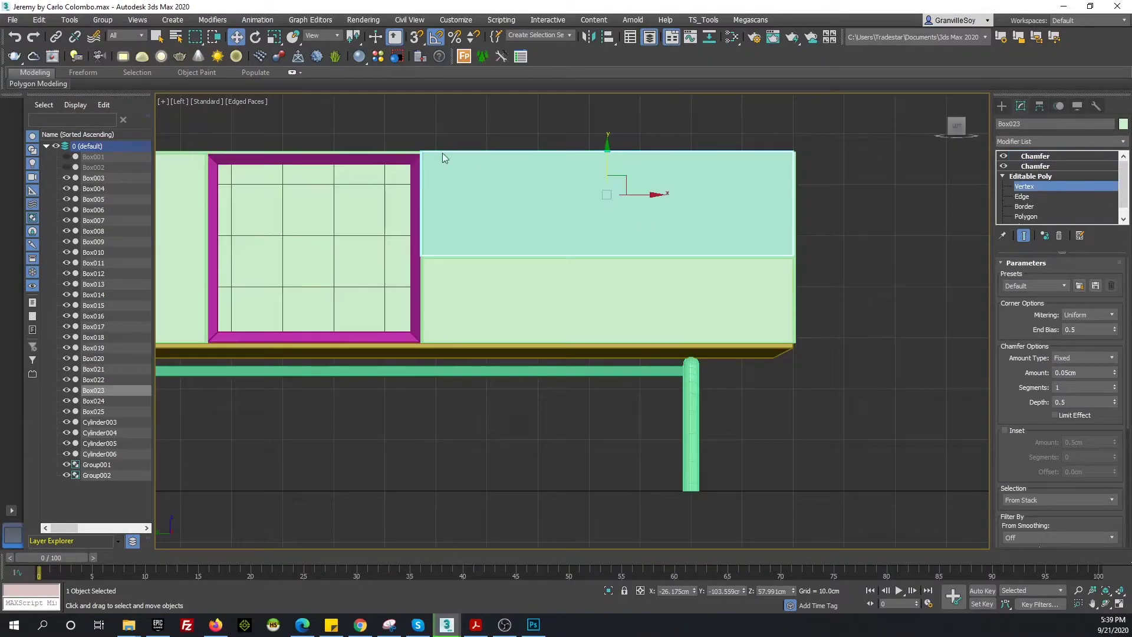
pyautogui.scroll(2, 602, 273)
pyautogui.click(770, 282)
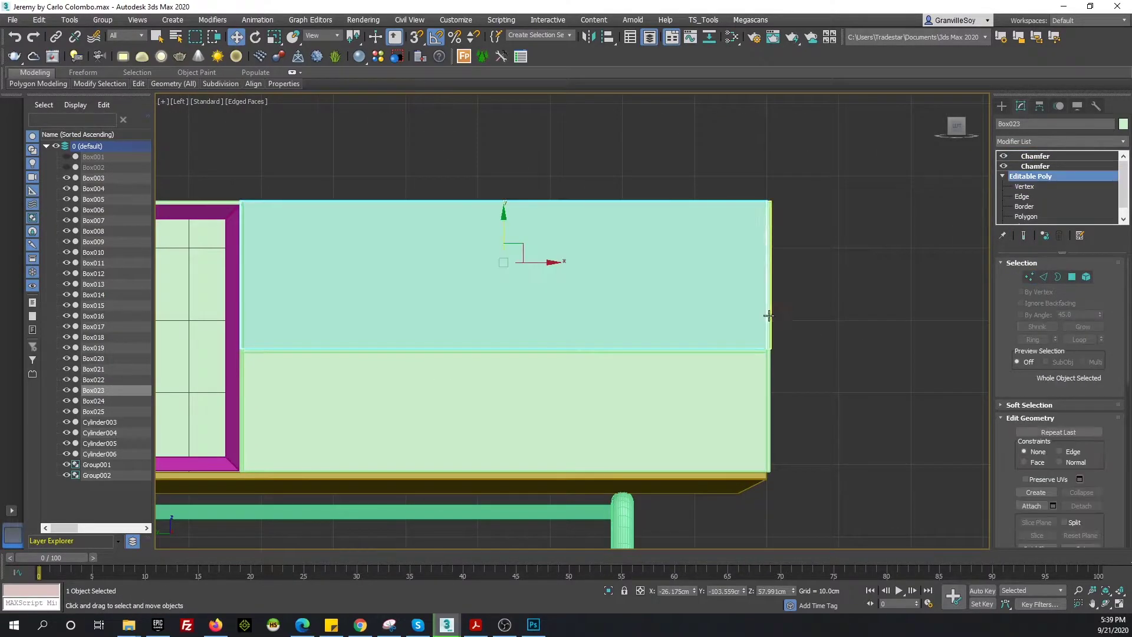
pyautogui.moveTo(811, 258); pyautogui.dragTo(907, 287, button='middle')
pyautogui.keyDown('shift'); pyautogui.moveTo(906, 287); pyautogui.dragTo(379, 287); pyautogui.keyUp('shift')
pyautogui.press('Return')
pyautogui.press('F3')
pyautogui.scroll(5, 377, 283)
pyautogui.moveTo(354, 291); pyautogui.dragTo(537, 304, button='middle')
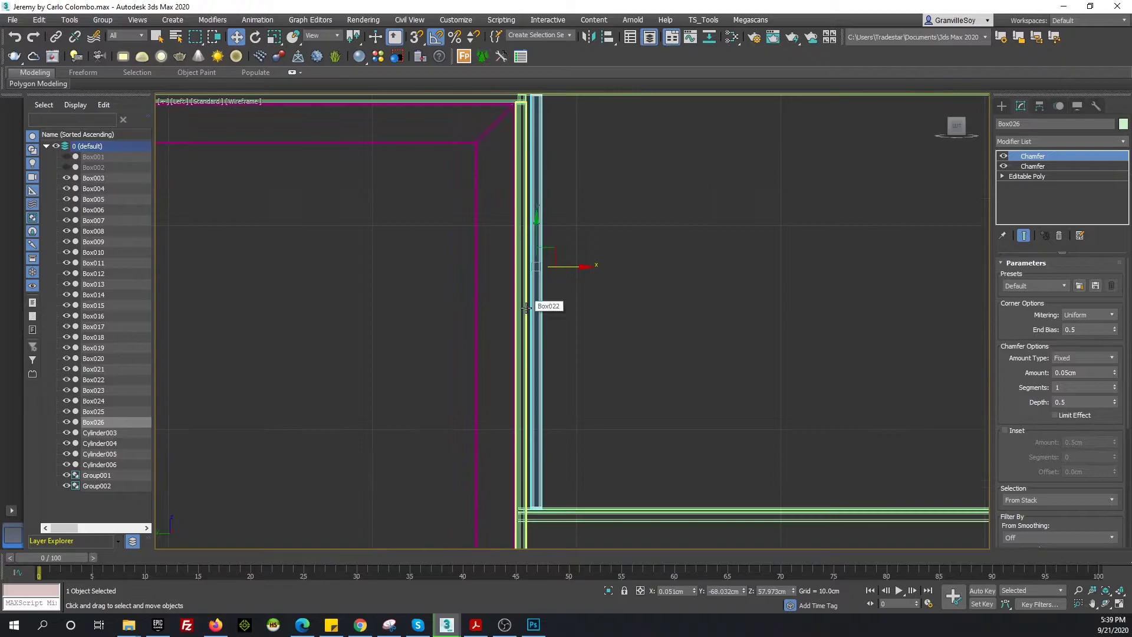
# Reshape the upper drawer front's four end vertices, then review it in shaded perspective
pyautogui.scroll(5, 579, 275)
pyautogui.scroll(-5, 621, 208)
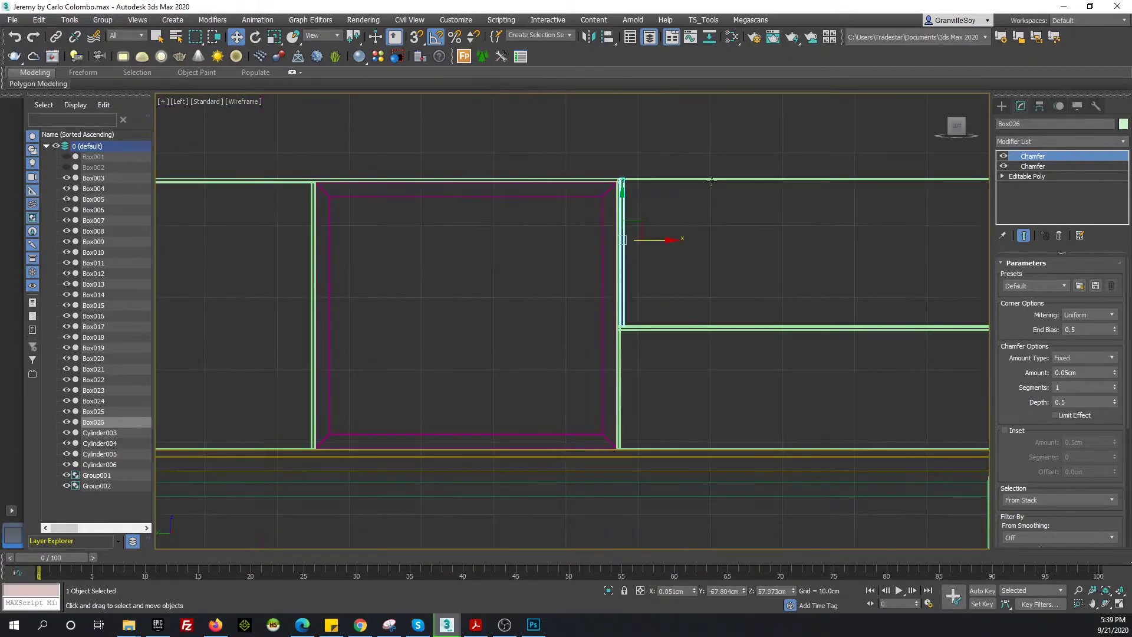
pyautogui.click(698, 240)
pyautogui.press('1')
pyautogui.moveTo(589, 165); pyautogui.dragTo(625, 254)
pyautogui.scroll(5, 581, 269)
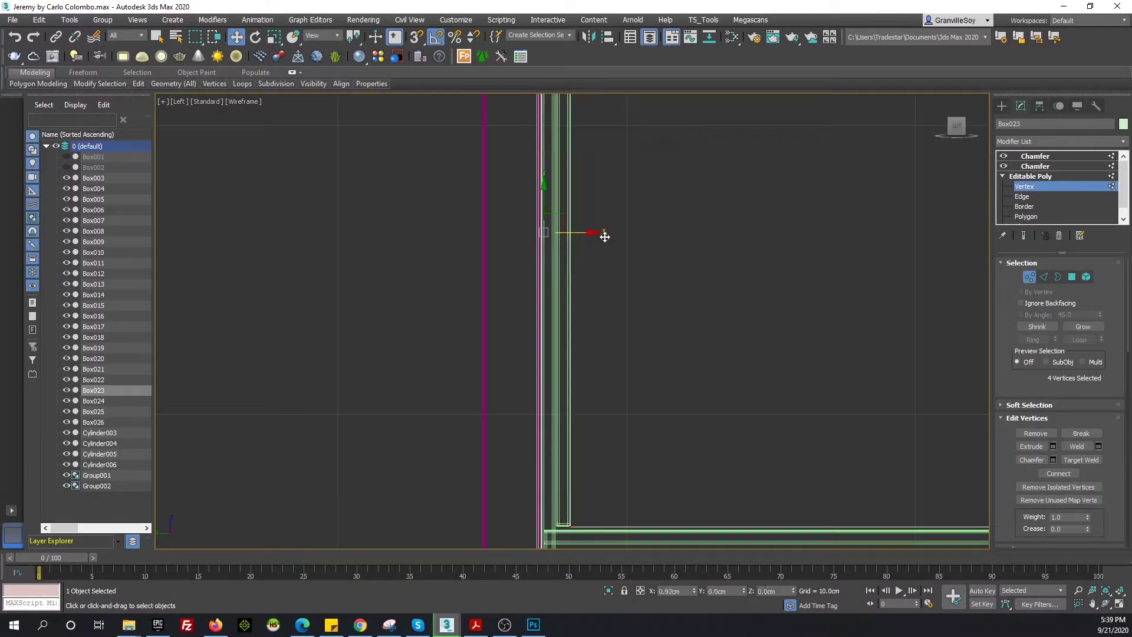
pyautogui.scroll(-5, 689, 297)
pyautogui.press('1')
pyautogui.press('p')
pyautogui.press('F3')
pyautogui.scroll(5, 580, 289)
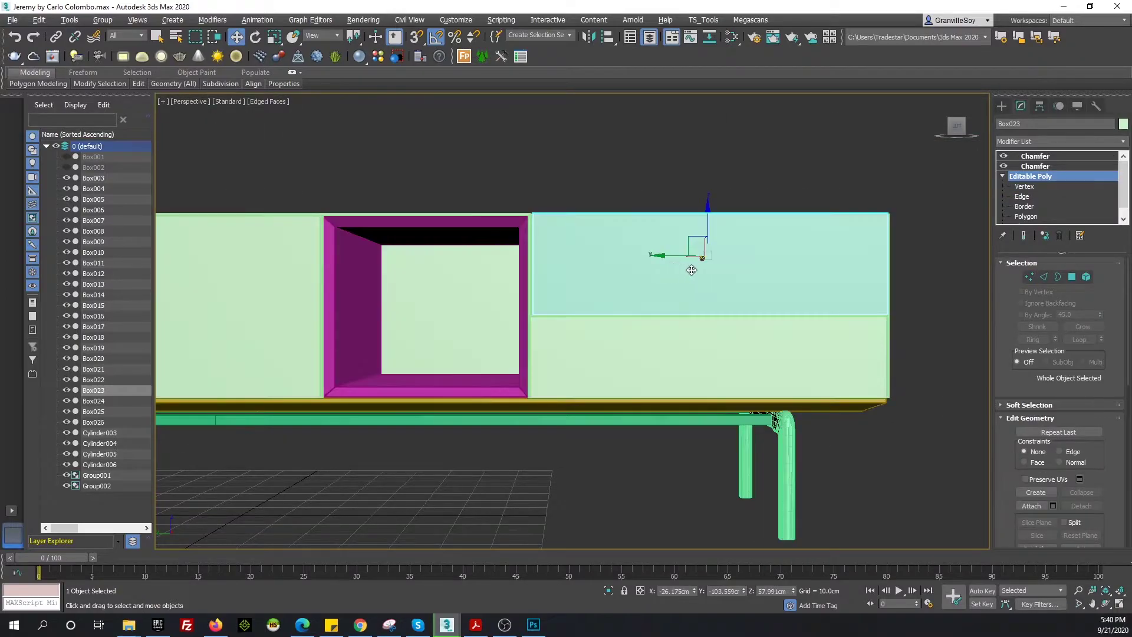
pyautogui.moveTo(581, 289); pyautogui.dragTo(577, 356, button='middle')
pyautogui.scroll(-5, 577, 357)
pyautogui.scroll(-3, 649, 336)
# Copy the thin horizontal plate upward as a new shelf, checking the reference catalogue photo
pyautogui.click(1035, 156)
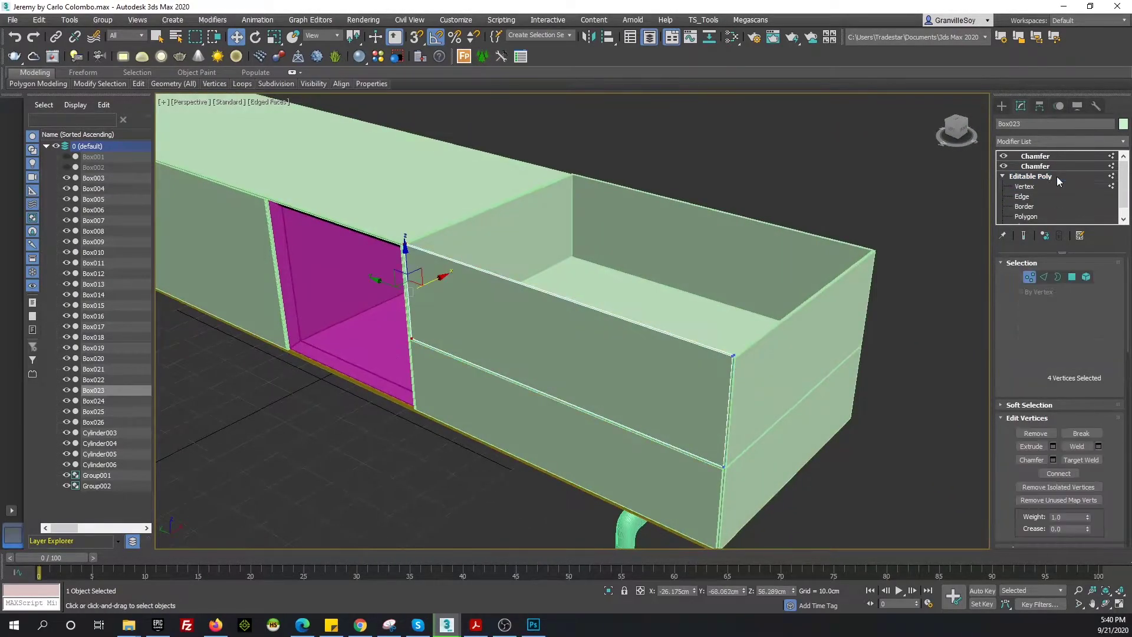
pyautogui.click(679, 314)
pyautogui.press('l')
pyautogui.press('F3')
pyautogui.press('z')
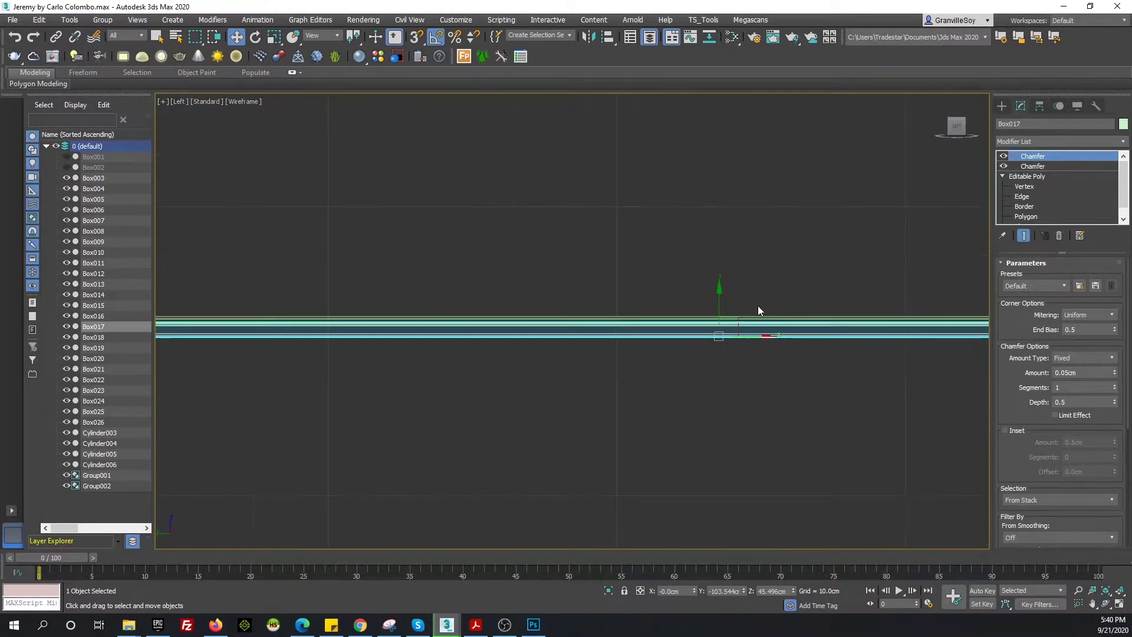
pyautogui.press('Return')
pyautogui.moveTo(729, 287)
pyautogui.keyDown('shift'); pyautogui.mouseDown()
pyautogui.moveTo(677, 323)
pyautogui.moveTo(703, 263)
pyautogui.mouseUp(); pyautogui.keyUp('shift')
pyautogui.scroll(3, 677, 323)
pyautogui.scroll(-4, 665, 370)
pyautogui.click(475, 626)
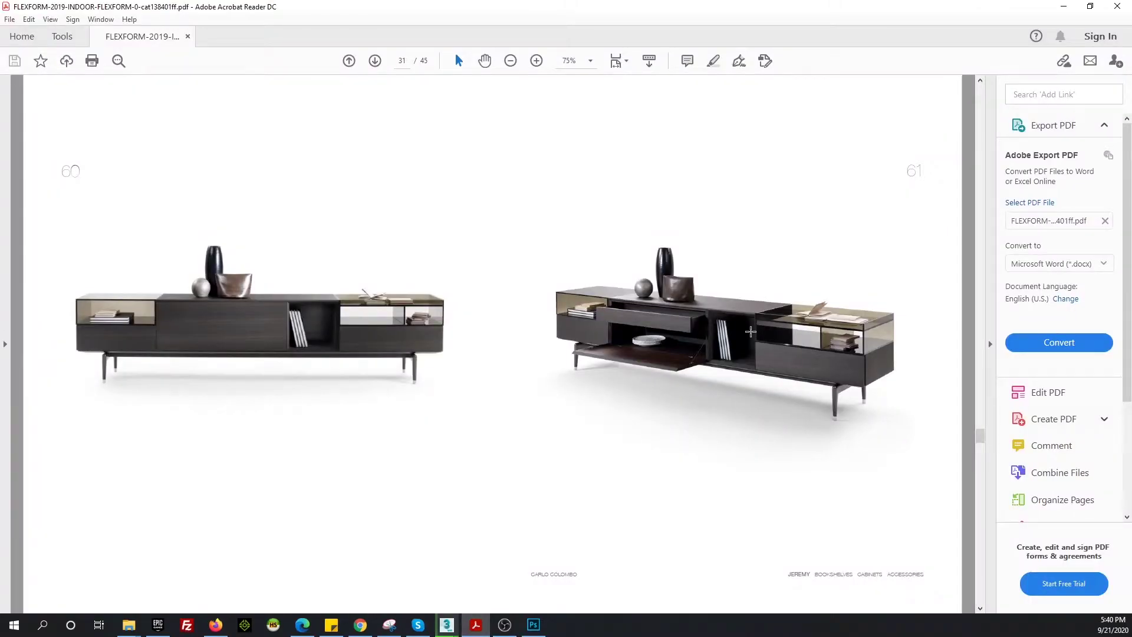
pyautogui.click(458, 627)
# Confirm the shelf copy and duplicate it as an instance for another shelf plate
pyautogui.press('Return')
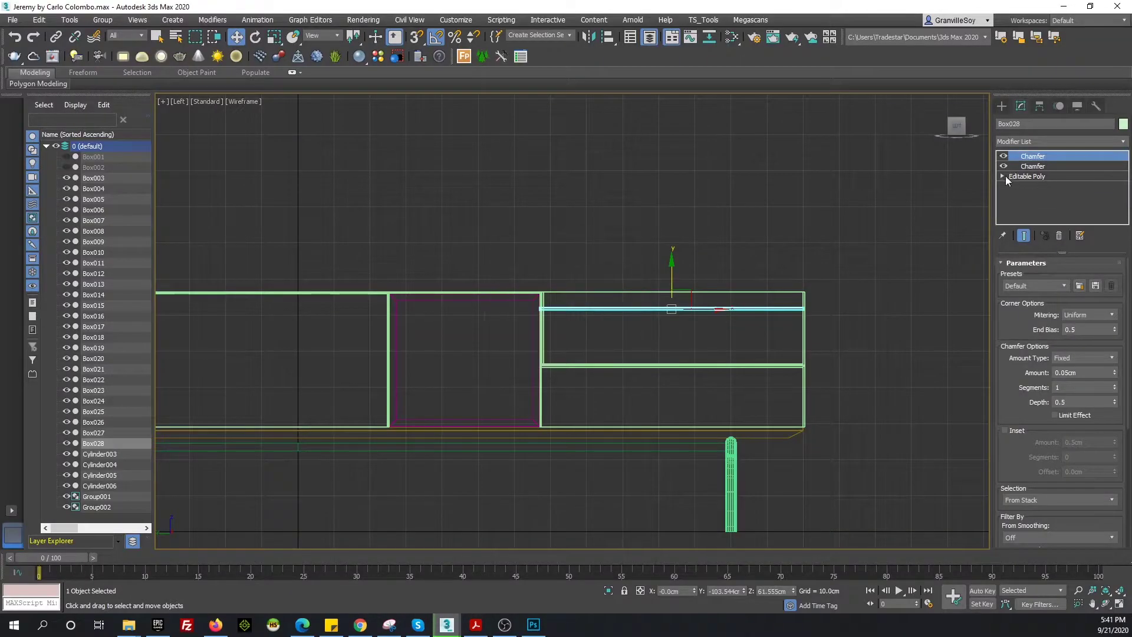
pyautogui.scroll(5, 554, 324)
pyautogui.moveTo(554, 324); pyautogui.dragTo(527, 313, button='middle')
pyautogui.scroll(-3, 676, 346)
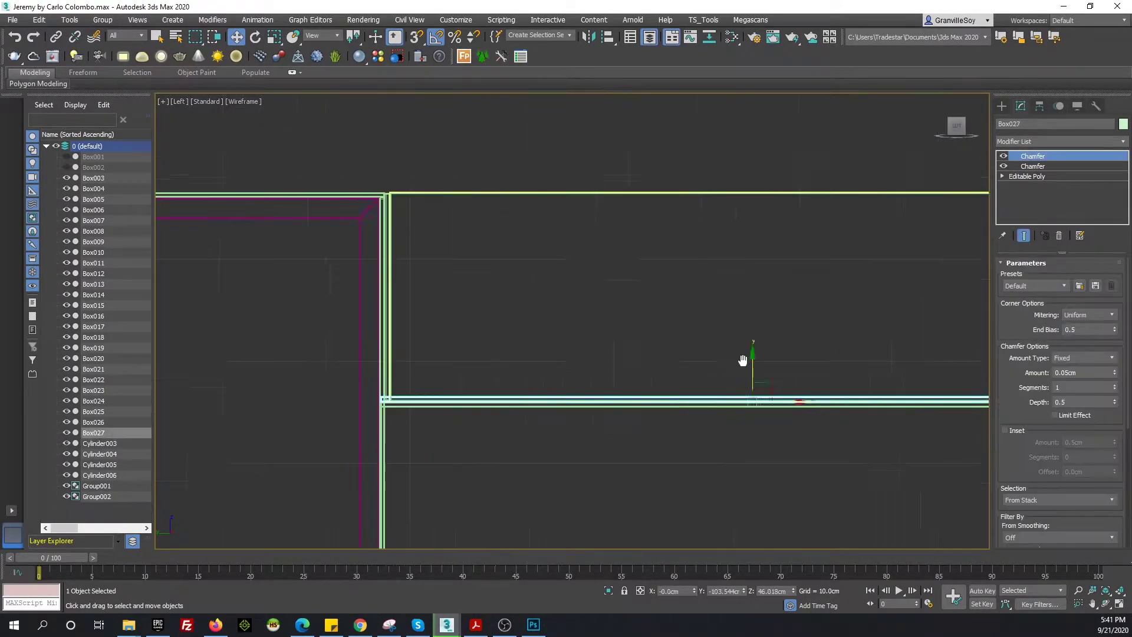
pyautogui.click(634, 367)
pyautogui.hotkey('ctrl', 'v')
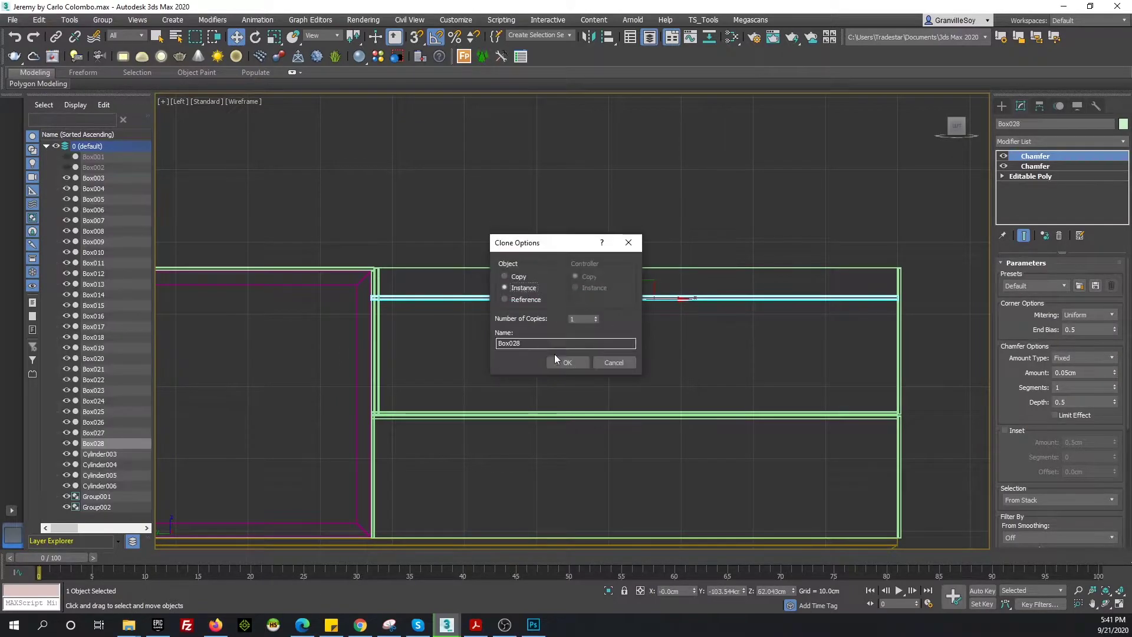
pyautogui.click(550, 361)
# Enter vertex editing on the new shelf plate and the vertical divider
pyautogui.click(1024, 186)
pyautogui.scroll(5, 478, 239)
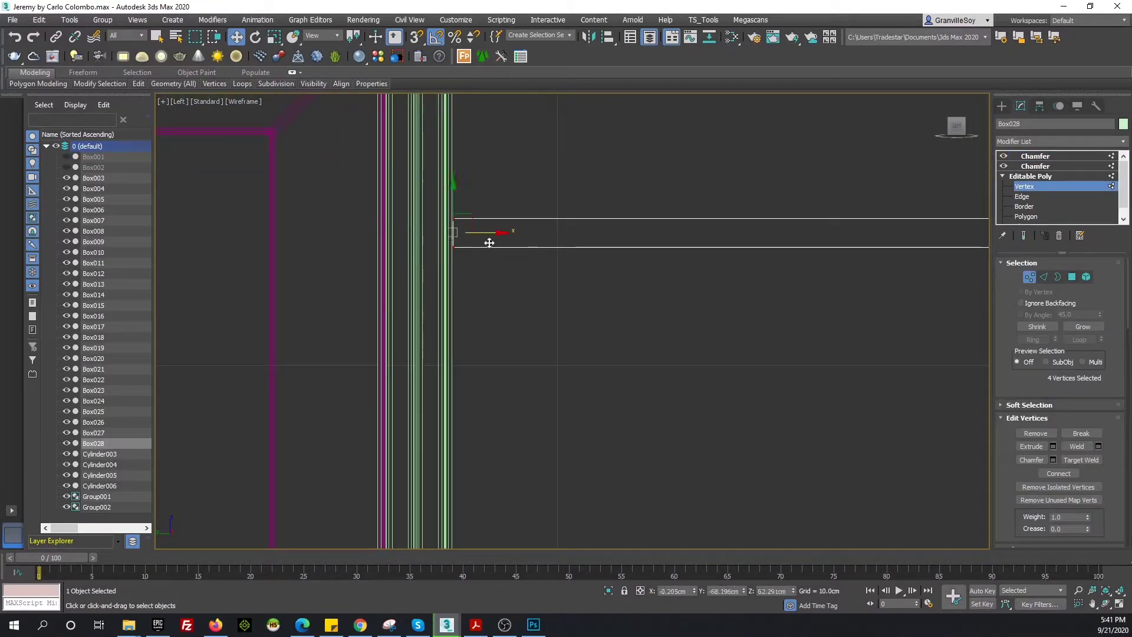
pyautogui.scroll(-3, 489, 243)
pyautogui.scroll(-3, 551, 172)
pyautogui.click(479, 270)
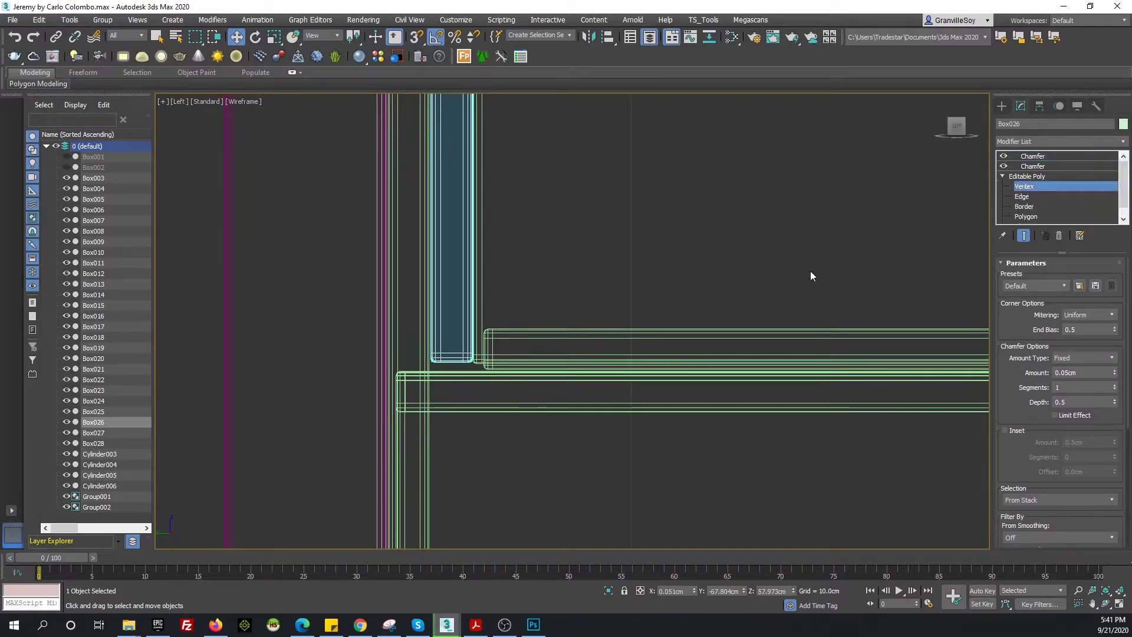
pyautogui.press('1')
pyautogui.scroll(2, 466, 362)
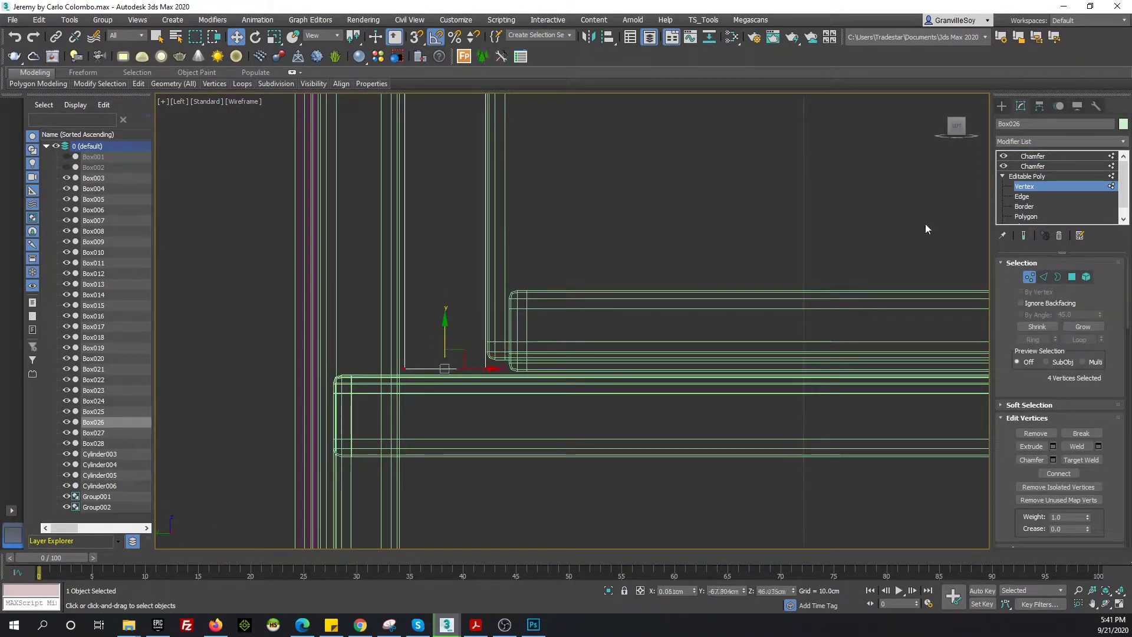
# Box-select and move the upper drawer front's four end vertices to fit the compartment
pyautogui.click(642, 333)
pyautogui.press('1')
pyautogui.scroll(-3, 642, 333)
pyautogui.moveTo(555, 317)
pyautogui.mouseDown(button='middle')
pyautogui.moveTo(628, 320)
pyautogui.moveTo(351, 285)
pyautogui.moveTo(774, 366)
pyautogui.mouseUp(button='middle')
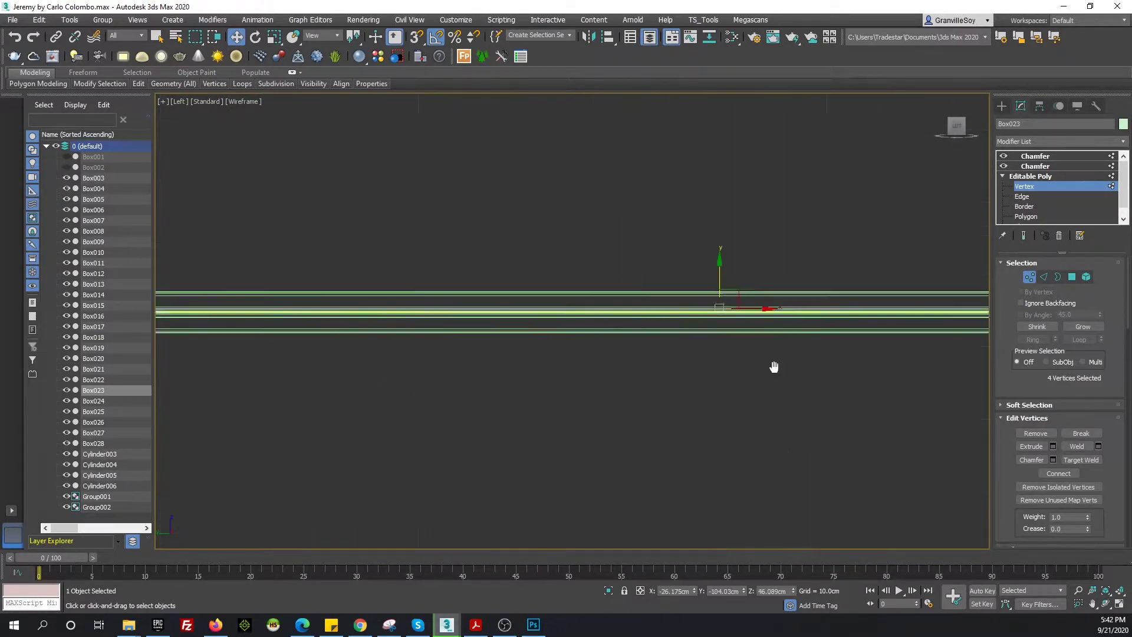
pyautogui.scroll(4, 736, 356)
pyautogui.scroll(-2, 668, 353)
pyautogui.scroll(5, 438, 355)
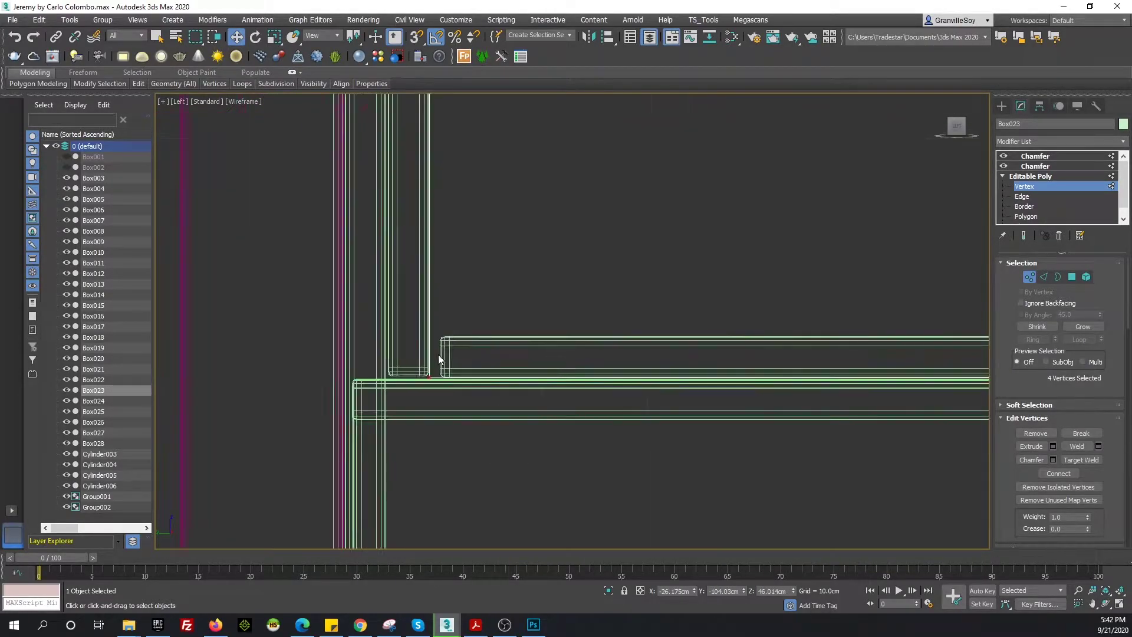
pyautogui.scroll(-1, 437, 355)
# Adjust the vertical divider's end vertices to line up with the right compartment
pyautogui.press('1')
pyautogui.click(414, 376)
pyautogui.press('1')
pyautogui.scroll(3, 367, 391)
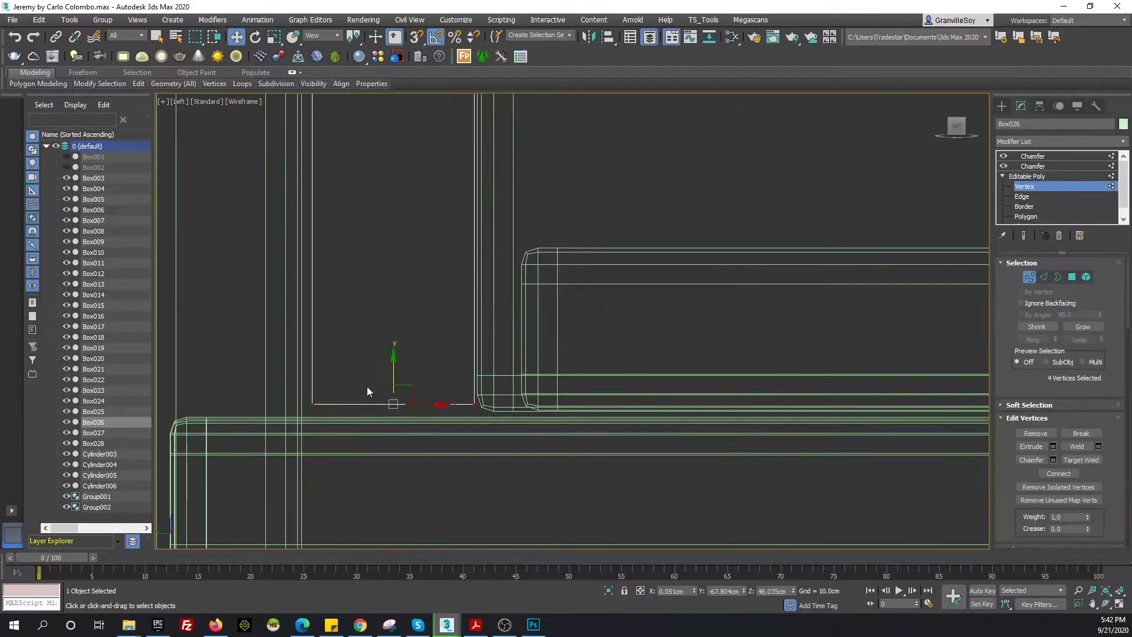
pyautogui.scroll(-3, 379, 371)
pyautogui.scroll(2, 505, 265)
pyautogui.press('1')
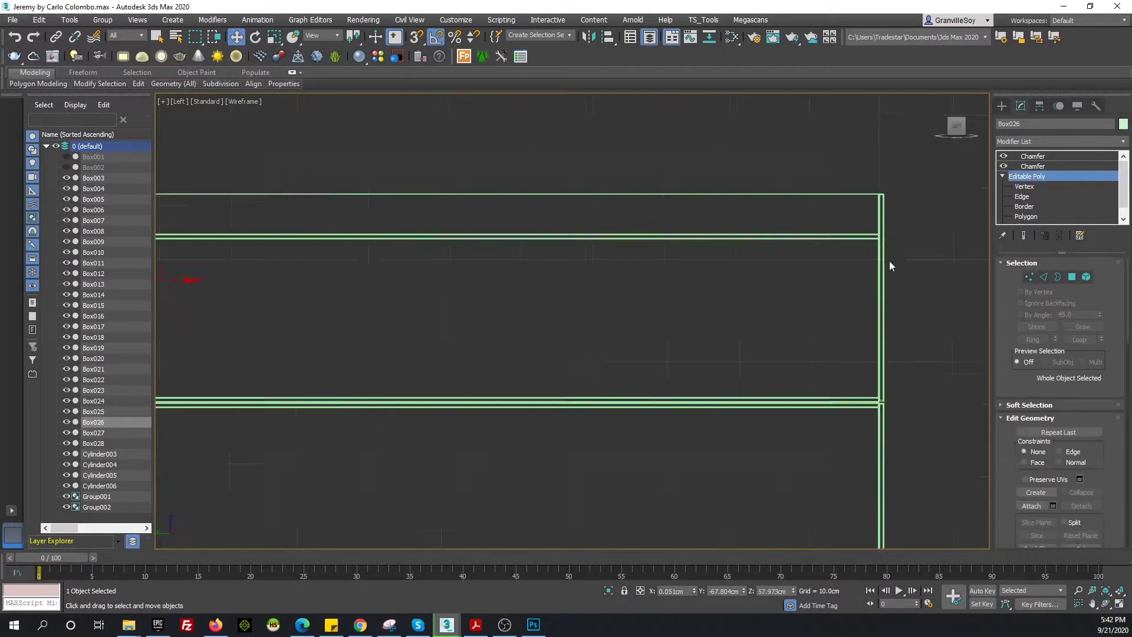
pyautogui.scroll(2, 889, 263)
pyautogui.scroll(-2, 807, 198)
pyautogui.scroll(-2, 705, 356)
# Select the upper shelf plate, compare with the catalogue photo, and inspect in perspective
pyautogui.click(649, 293)
pyautogui.scroll(2, 649, 261)
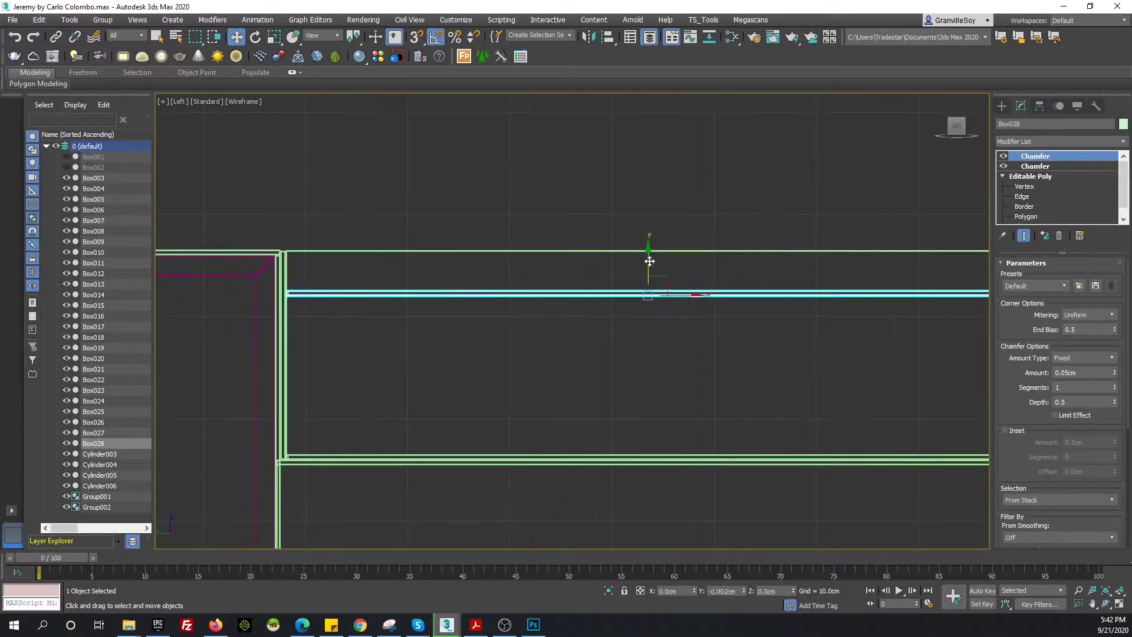
pyautogui.scroll(-3, 631, 310)
pyautogui.scroll(-2, 576, 311)
pyautogui.hotkey('shift', 'z')
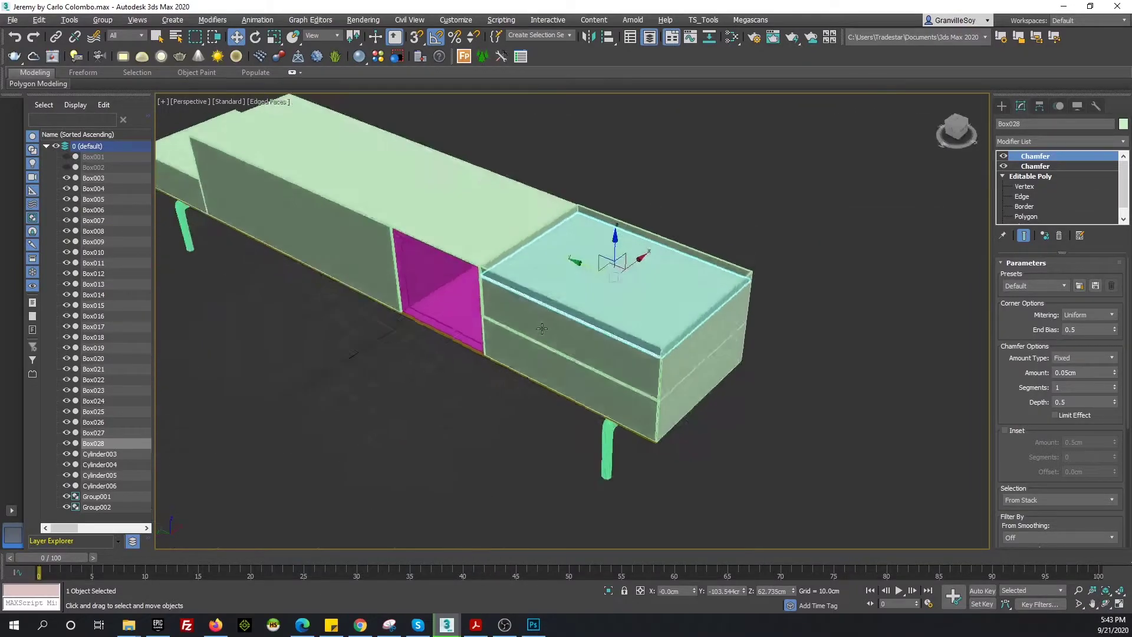
pyautogui.click(476, 625)
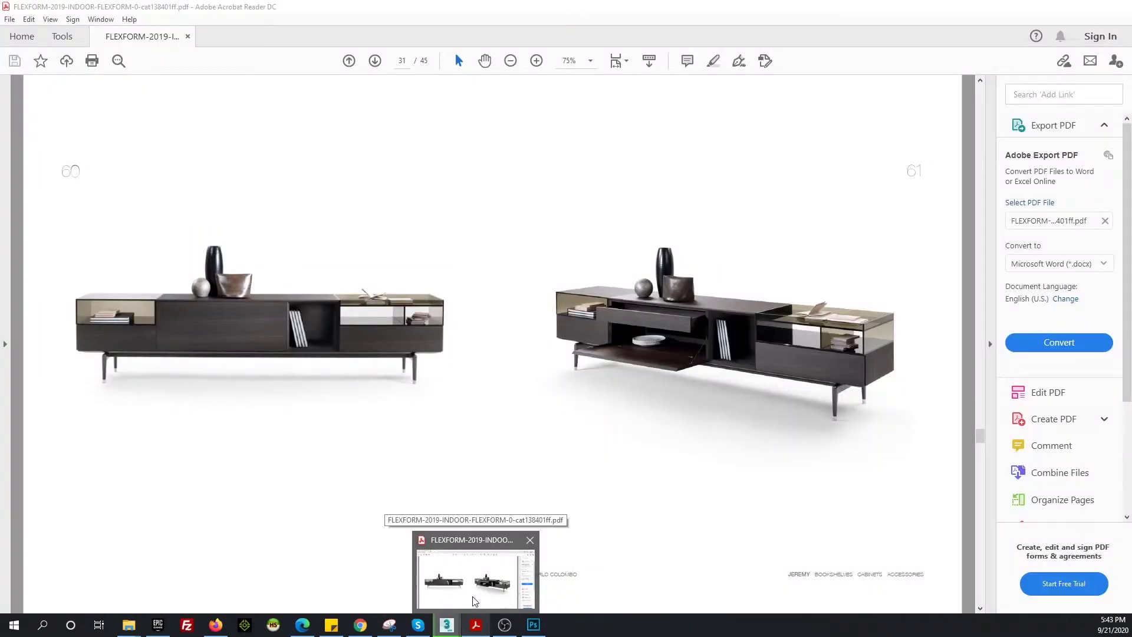
pyautogui.click(446, 624)
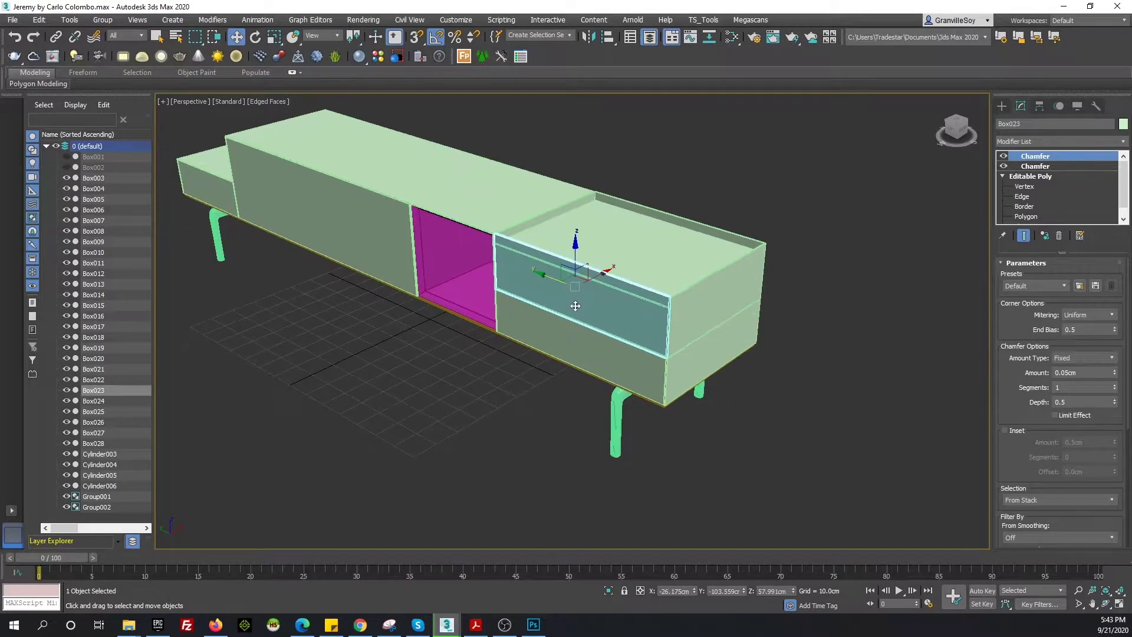
pyautogui.click(590, 259)
pyautogui.moveTo(589, 259)
pyautogui.keyDown('alt'); pyautogui.mouseDown(button='middle')
pyautogui.moveTo(492, 628)
pyautogui.moveTo(490, 447)
pyautogui.mouseUp(button='middle'); pyautogui.keyUp('alt')
pyautogui.hotkey('ctrl', 'z')
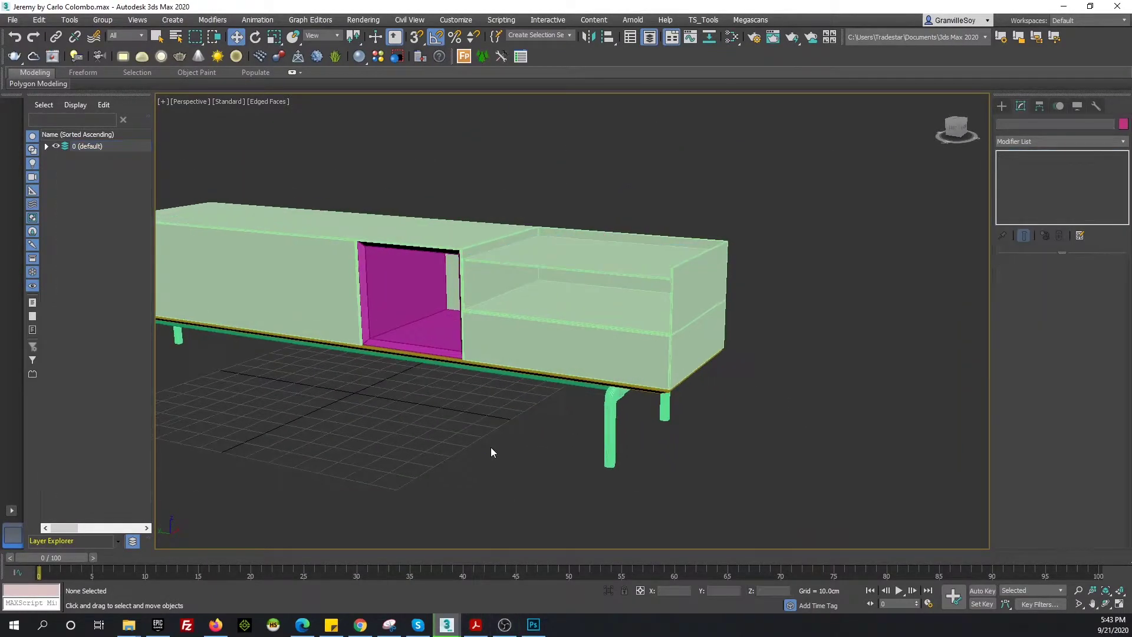
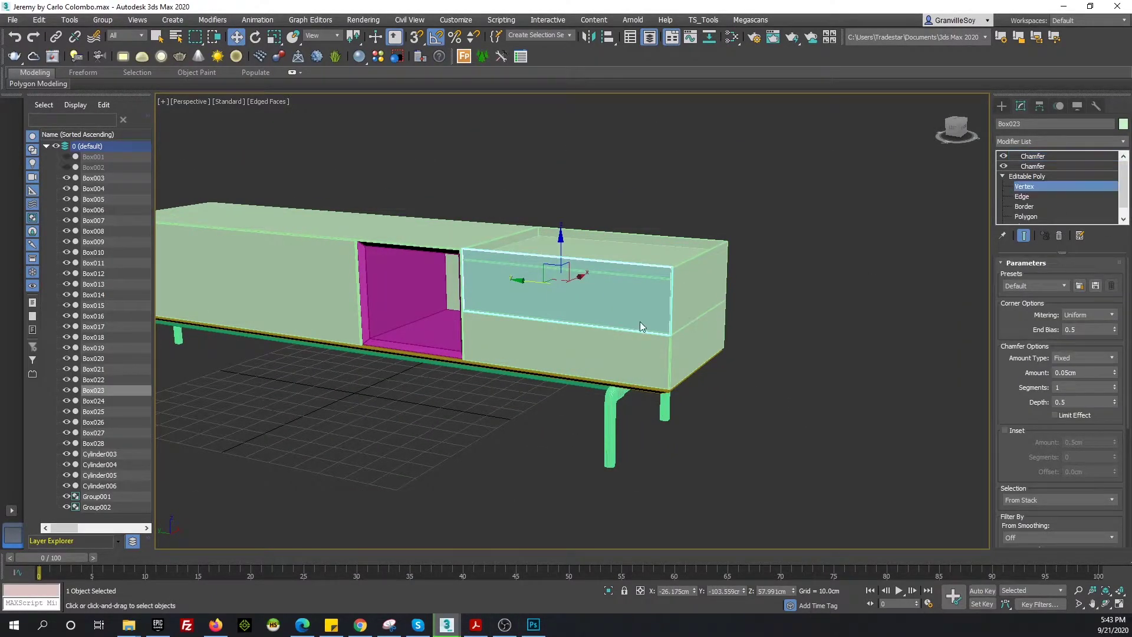
# Clone divider Box025 as an independent Copy, Box029, further left in the compartment
pyautogui.press('l')
pyautogui.press('z')
pyautogui.press('F3')
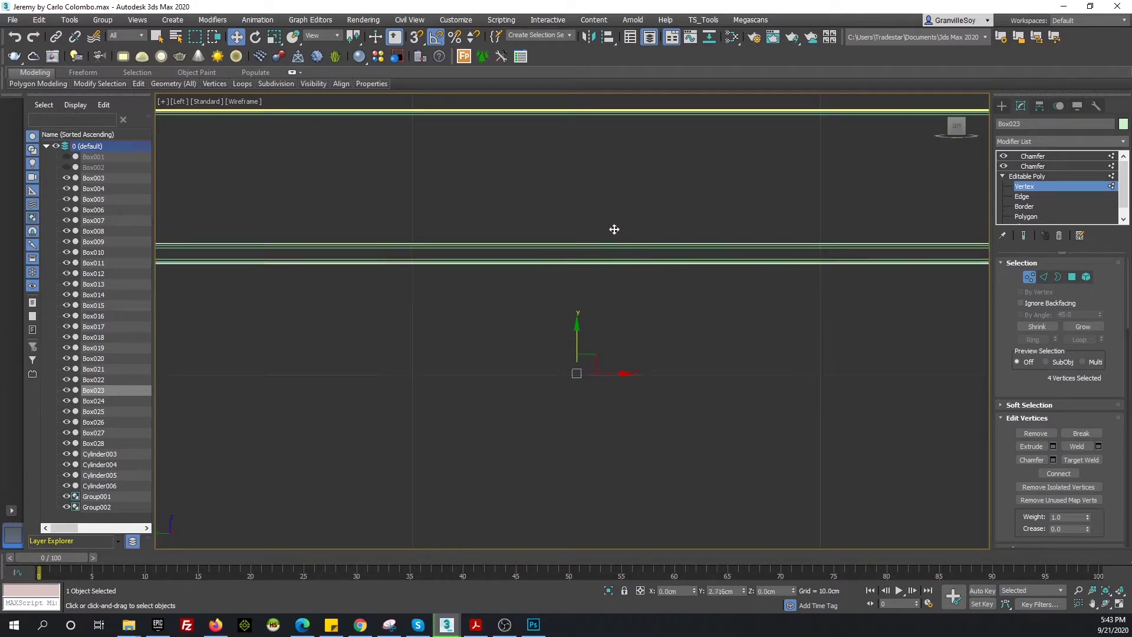
pyautogui.scroll(-2, 500, 316)
pyautogui.scroll(-3, 649, 318)
pyautogui.click(837, 347)
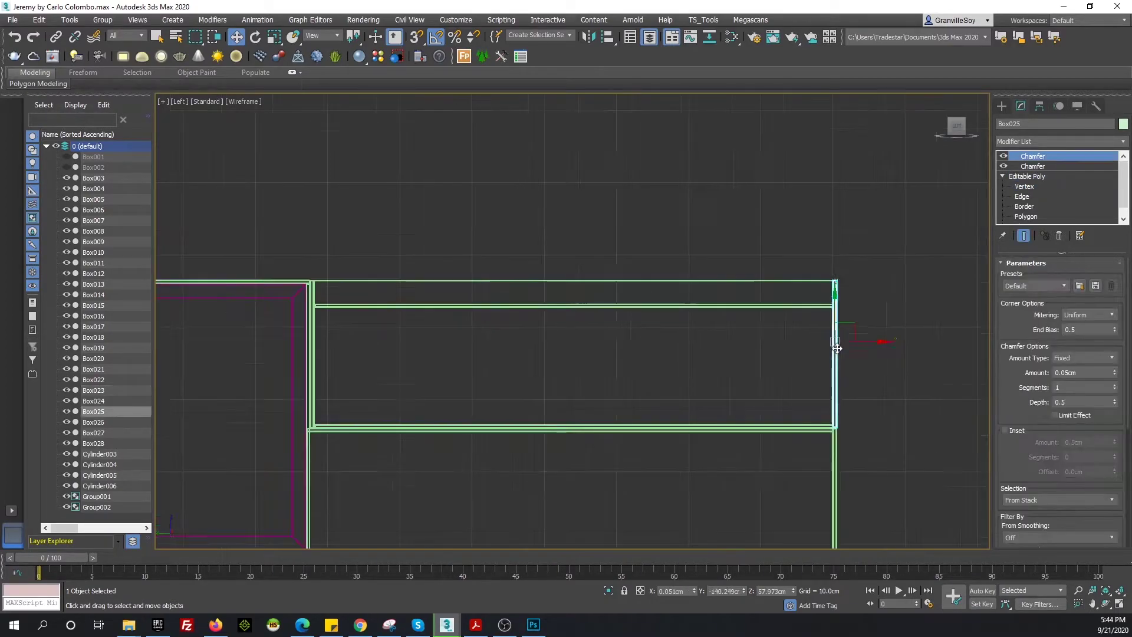
pyautogui.moveTo(829, 342); pyautogui.dragTo(597, 346)
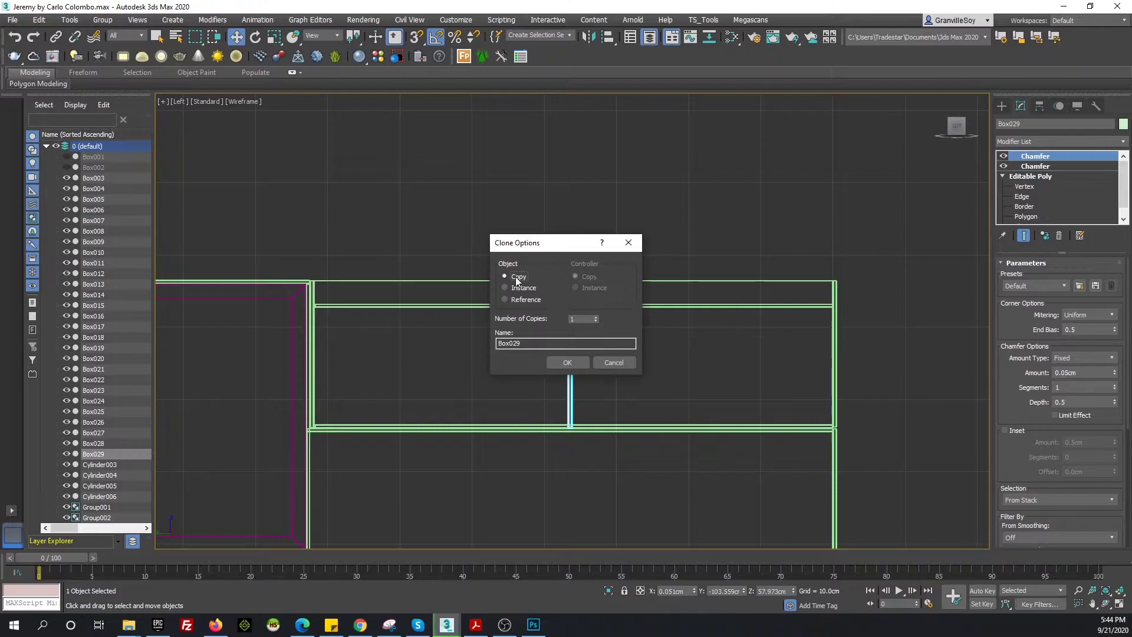
pyautogui.press('Return')
# Adjust Box029's top vertices so its height fits the shelf
pyautogui.press('1')
pyautogui.scroll(3, 571, 320)
pyautogui.scroll(5, 571, 320)
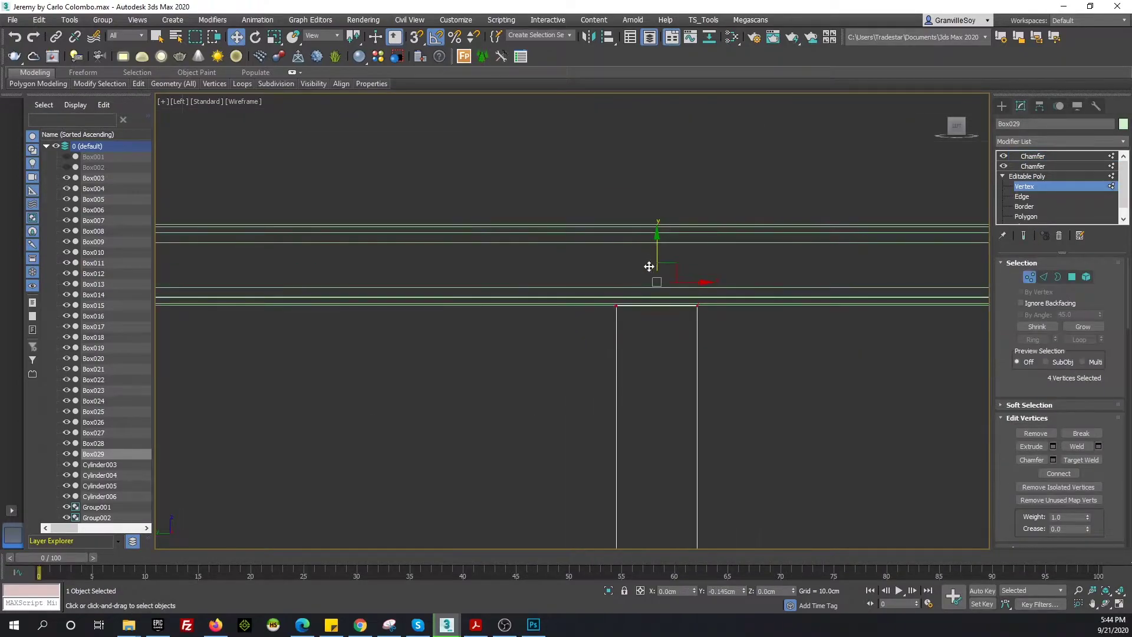
pyautogui.scroll(-5, 735, 265)
pyautogui.scroll(5, 735, 265)
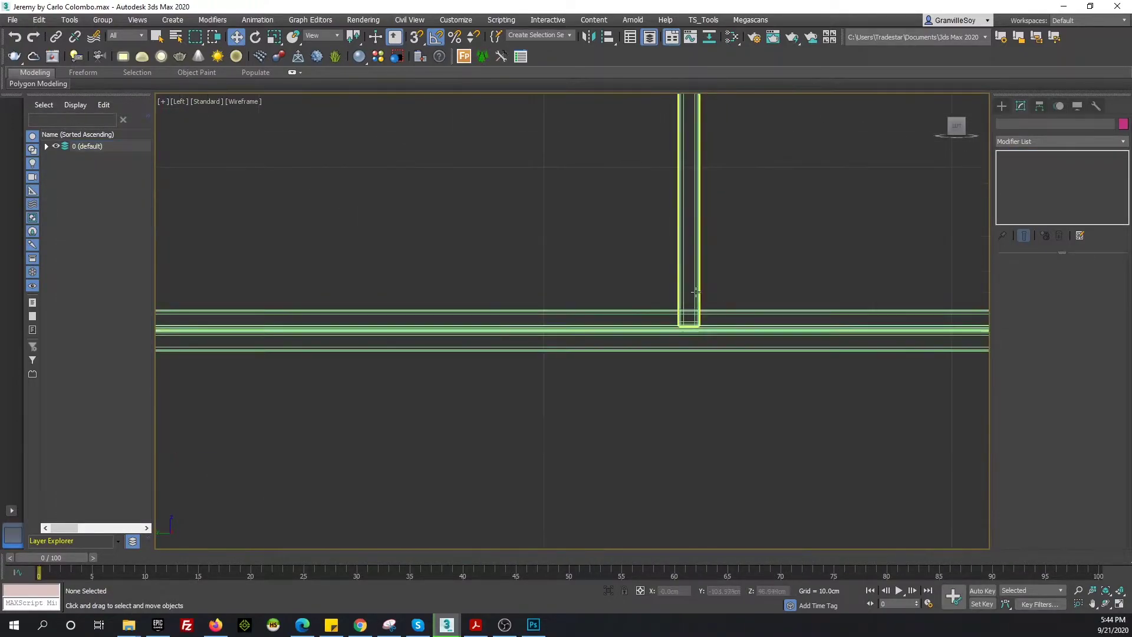
pyautogui.click(1033, 156)
pyautogui.click(1024, 187)
pyautogui.scroll(2, 661, 292)
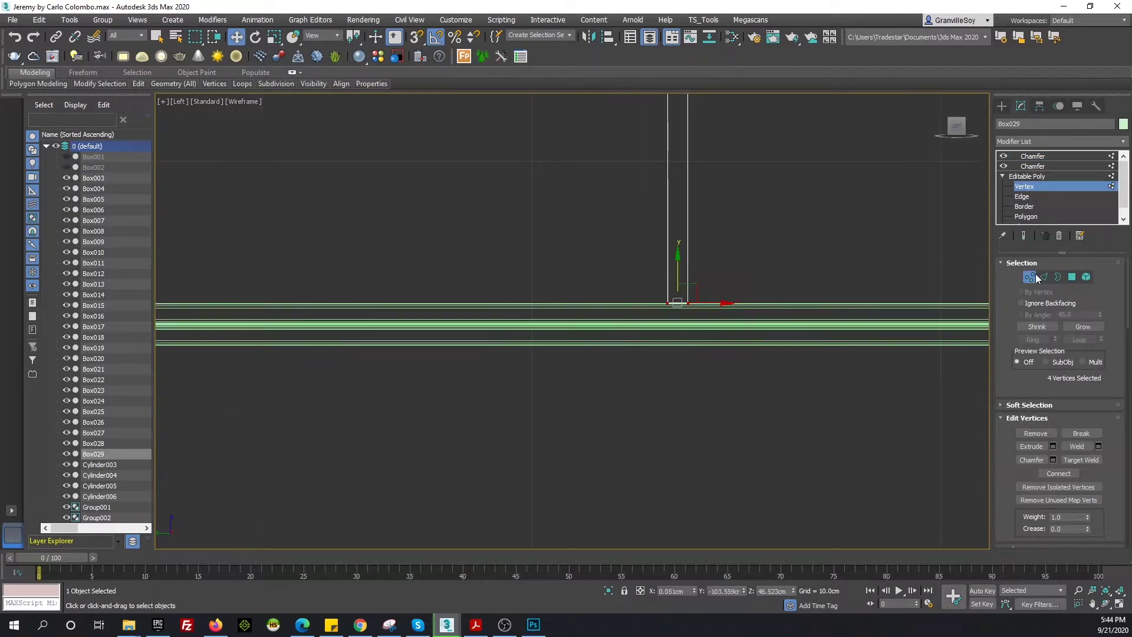
# Inspect the new divider in perspective and compare it with the reference catalogue PDF
pyautogui.press('p')
pyautogui.keyDown('alt'); pyautogui.moveTo(753, 233); pyautogui.dragTo(624, 308, button='middle'); pyautogui.keyUp('alt')
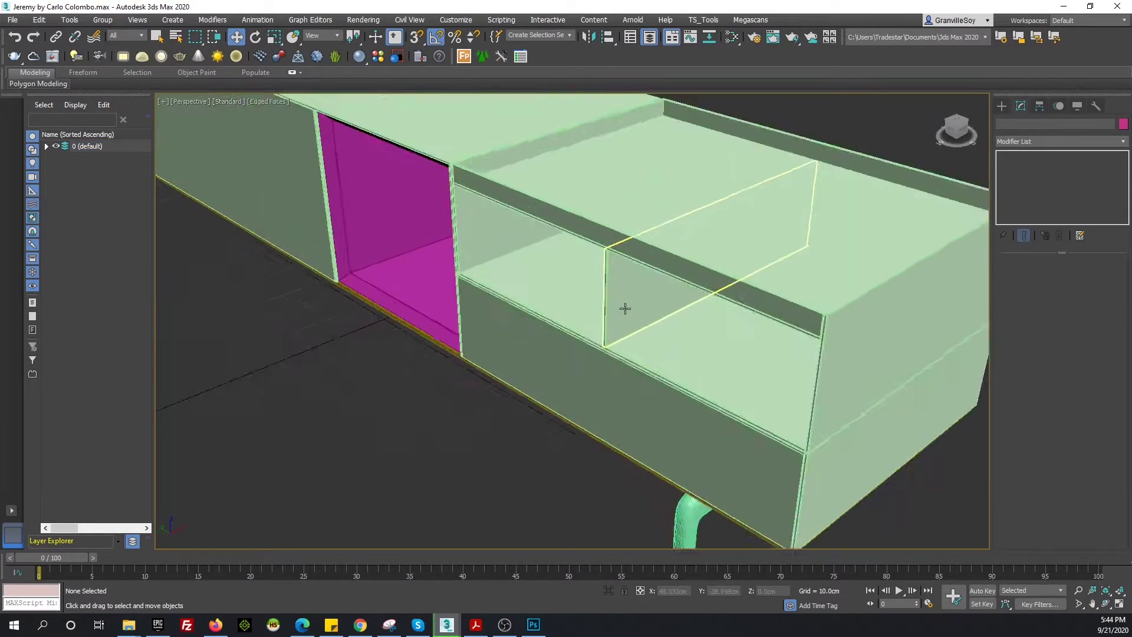
pyautogui.scroll(4, 765, 338)
pyautogui.scroll(-3, 764, 337)
pyautogui.scroll(-3, 607, 354)
pyautogui.scroll(-2, 669, 321)
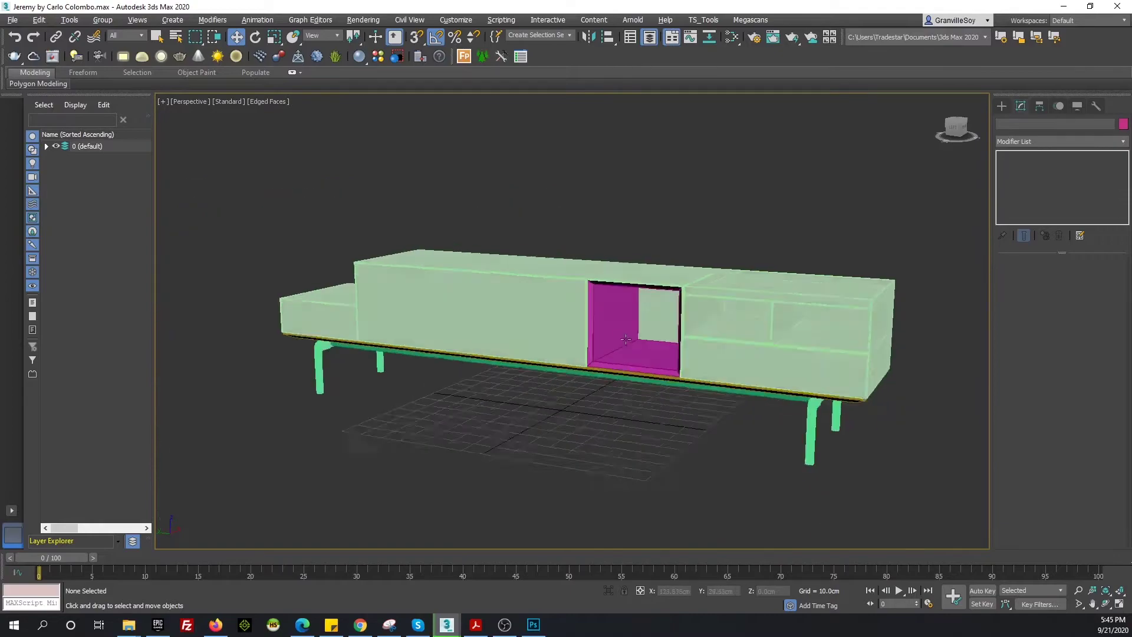
pyautogui.scroll(-1, 674, 352)
pyautogui.click(475, 624)
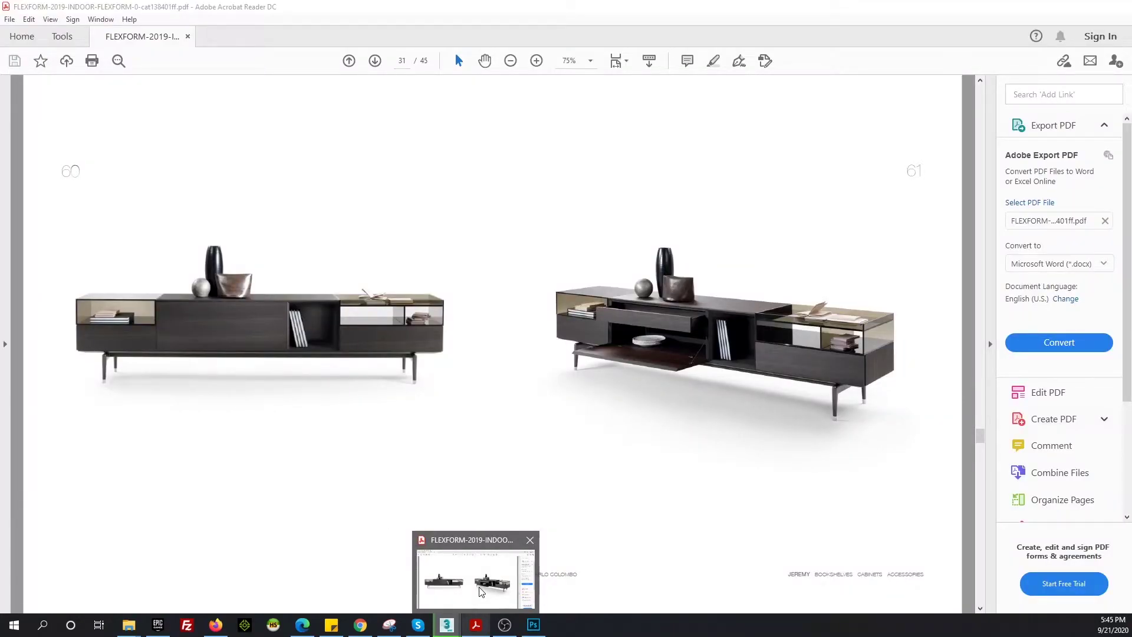
pyautogui.click(476, 625)
pyautogui.click(825, 318)
pyautogui.keyDown('alt'); pyautogui.moveTo(649, 354); pyautogui.dragTo(590, 342, button='middle'); pyautogui.keyUp('alt')
# Copy the left shelf and its side panel about 8 cm further left
pyautogui.click(501, 295)
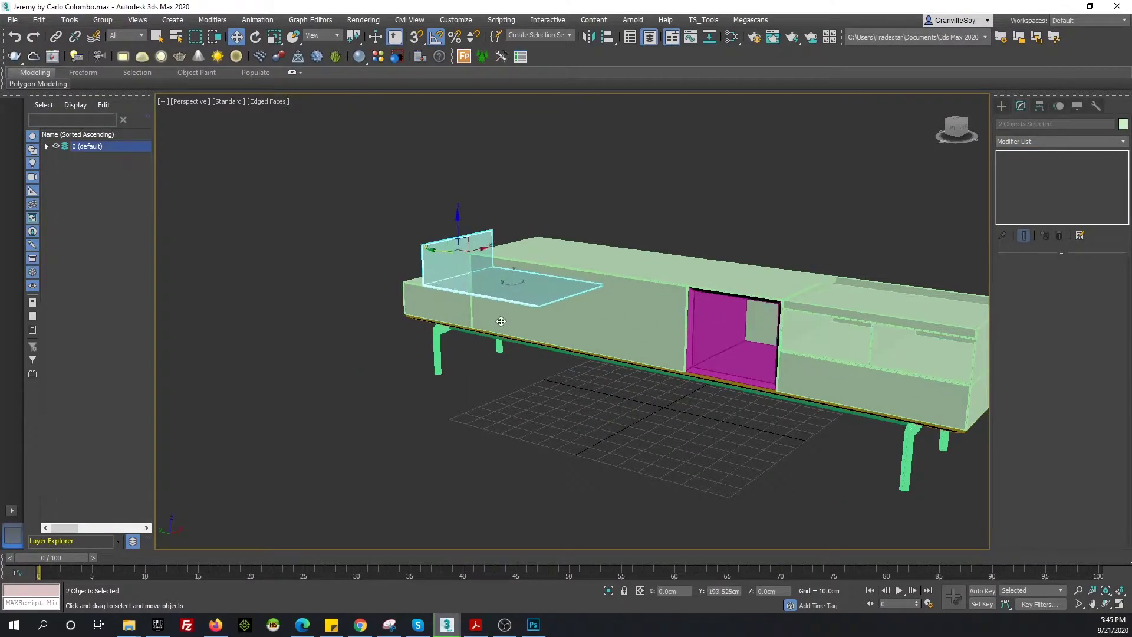
pyautogui.keyDown('shift'); pyautogui.moveTo(501, 321); pyautogui.dragTo(494, 321); pyautogui.keyUp('shift')
pyautogui.click(567, 362)
pyautogui.press('z')
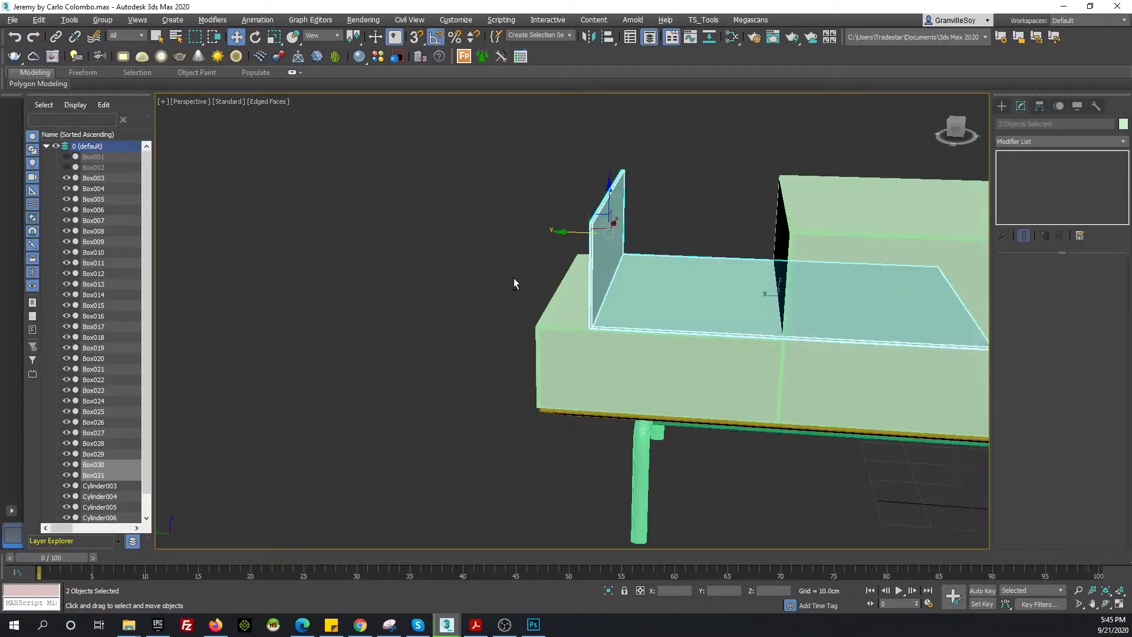
pyautogui.press('l')
pyautogui.scroll(5, 613, 258)
pyautogui.moveTo(613, 259); pyautogui.dragTo(603, 286)
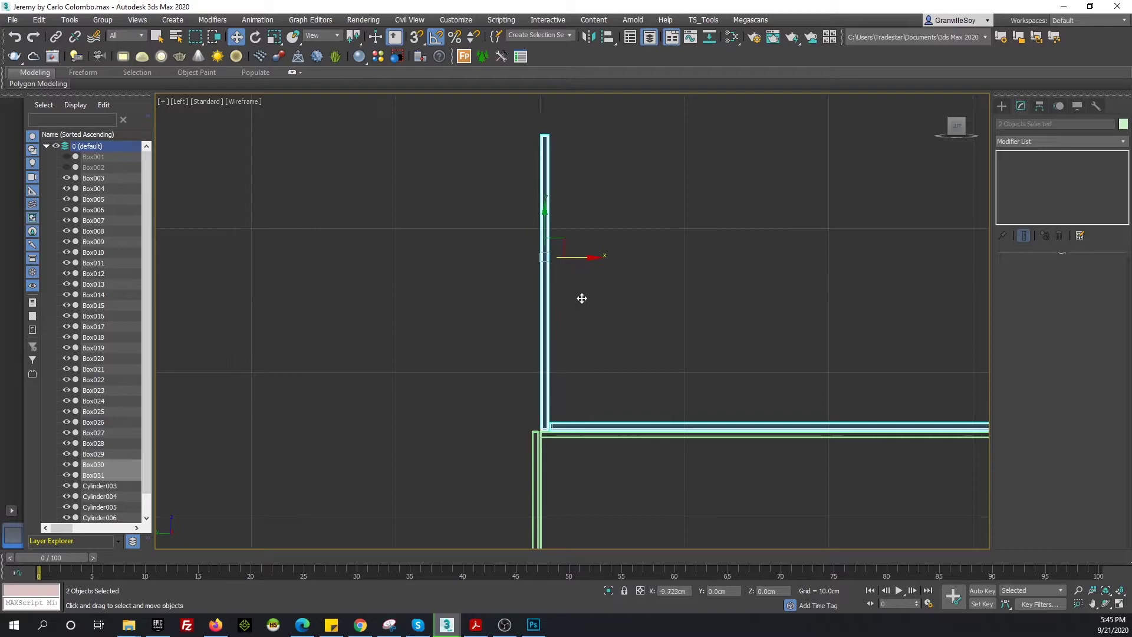
pyautogui.scroll(2, 574, 301)
pyautogui.scroll(1, 550, 256)
pyautogui.scroll(-6, 576, 156)
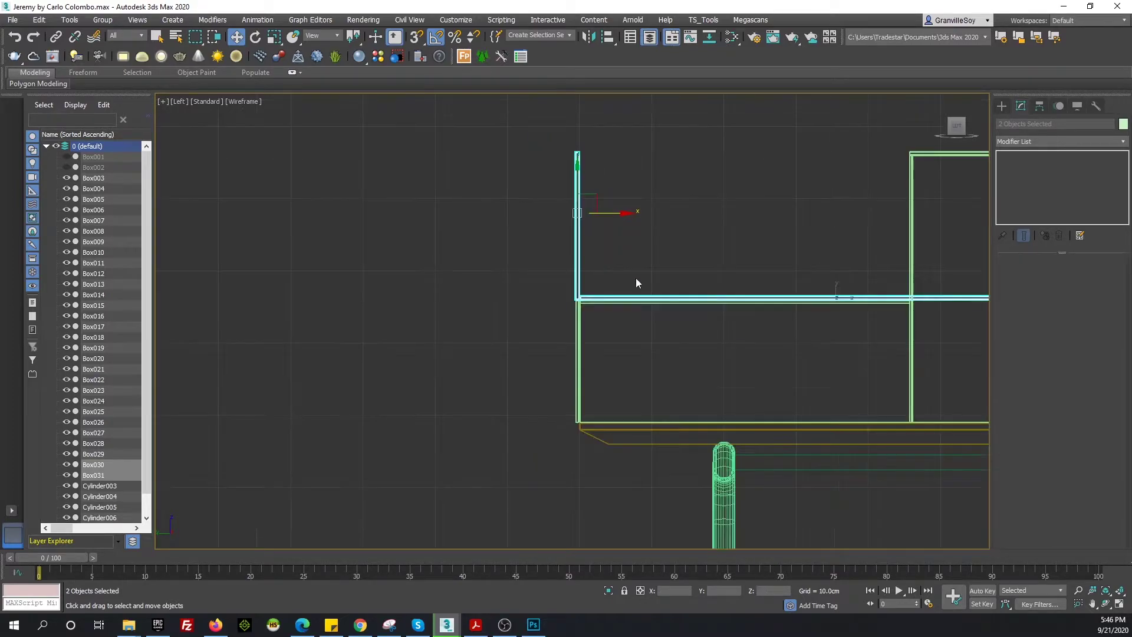
# Select the copied shelf's end vertices, cancelling an accidental extra copy
pyautogui.click(636, 298)
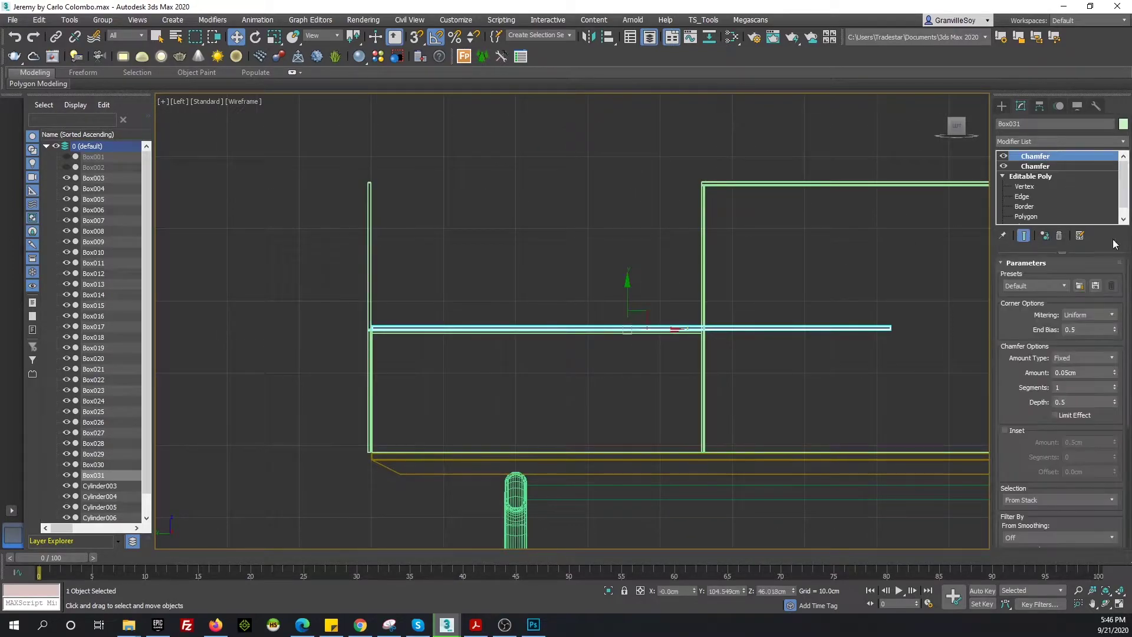
pyautogui.click(1024, 186)
pyautogui.moveTo(924, 362); pyautogui.dragTo(863, 301)
pyautogui.scroll(5, 716, 339)
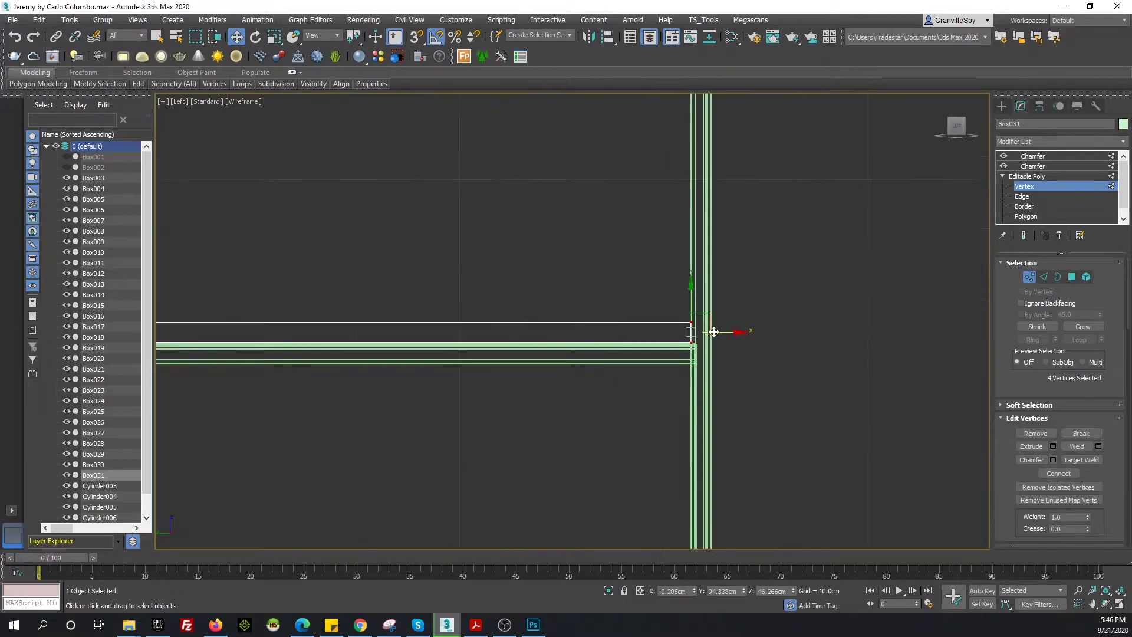
pyautogui.scroll(-5, 692, 340)
pyautogui.click(213, 312)
pyautogui.click(641, 253)
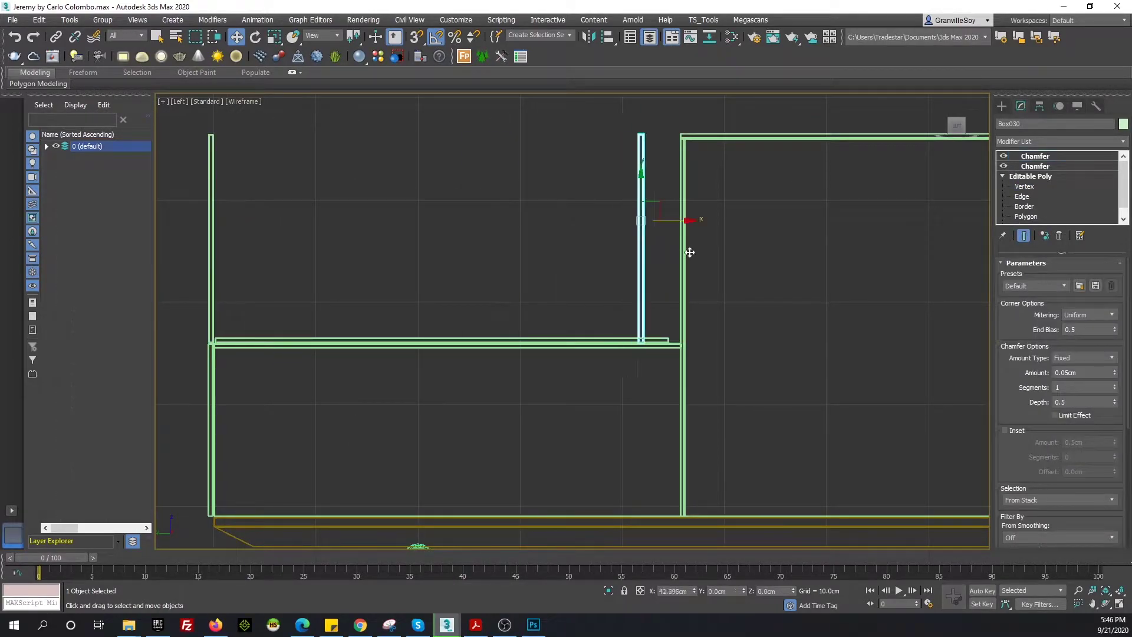
pyautogui.hotkey('ctrl', 'v')
pyautogui.press('Escape')
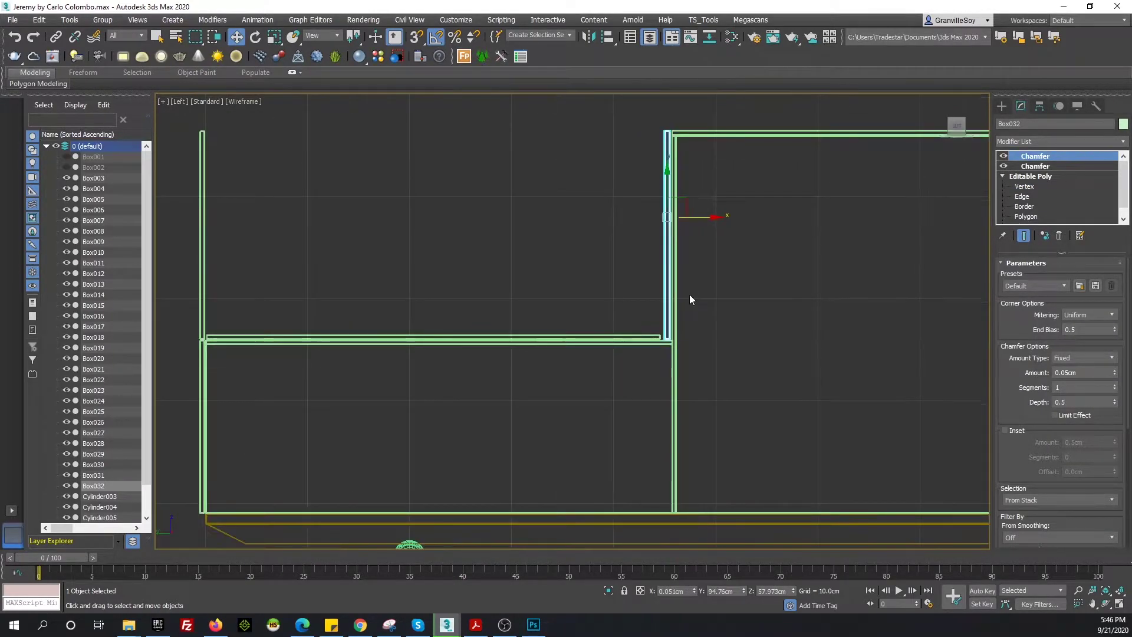
pyautogui.hotkey('ctrl', 'd')
# Clone the upright as an Instance, Box032, beside the right wall and adjust its vertices
pyautogui.click(201, 240)
pyautogui.keyDown('shift'); pyautogui.moveTo(236, 217); pyautogui.dragTo(699, 217); pyautogui.keyUp('shift')
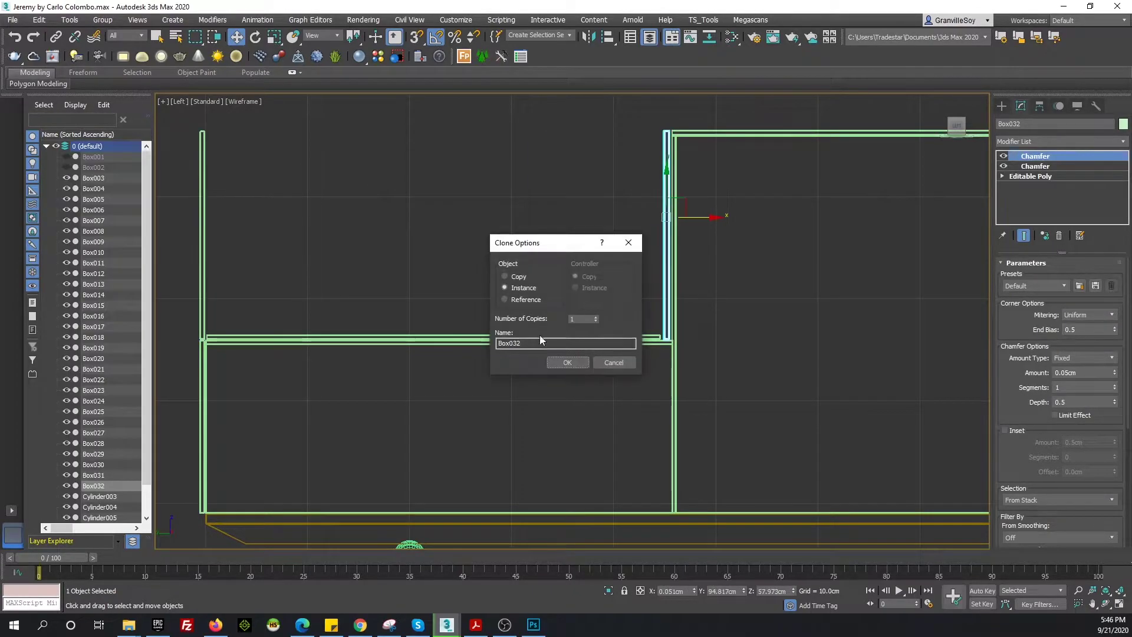
pyautogui.press('Return')
pyautogui.scroll(5, 699, 355)
pyautogui.scroll(-3, 702, 355)
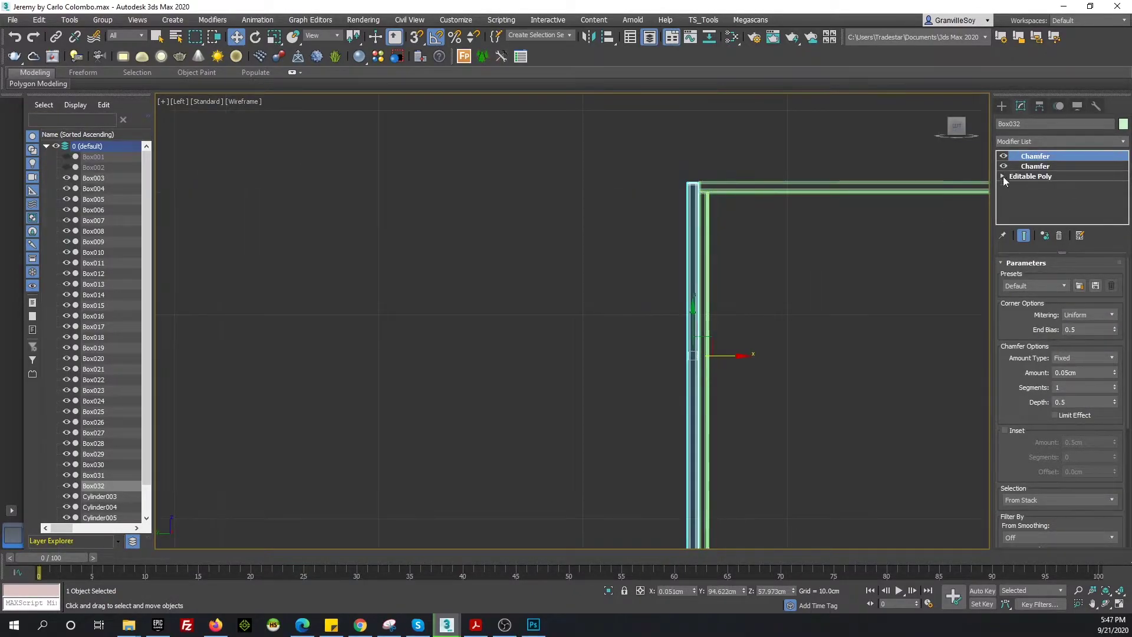
pyautogui.click(1003, 176)
pyautogui.click(1024, 185)
pyautogui.scroll(-5, 656, 228)
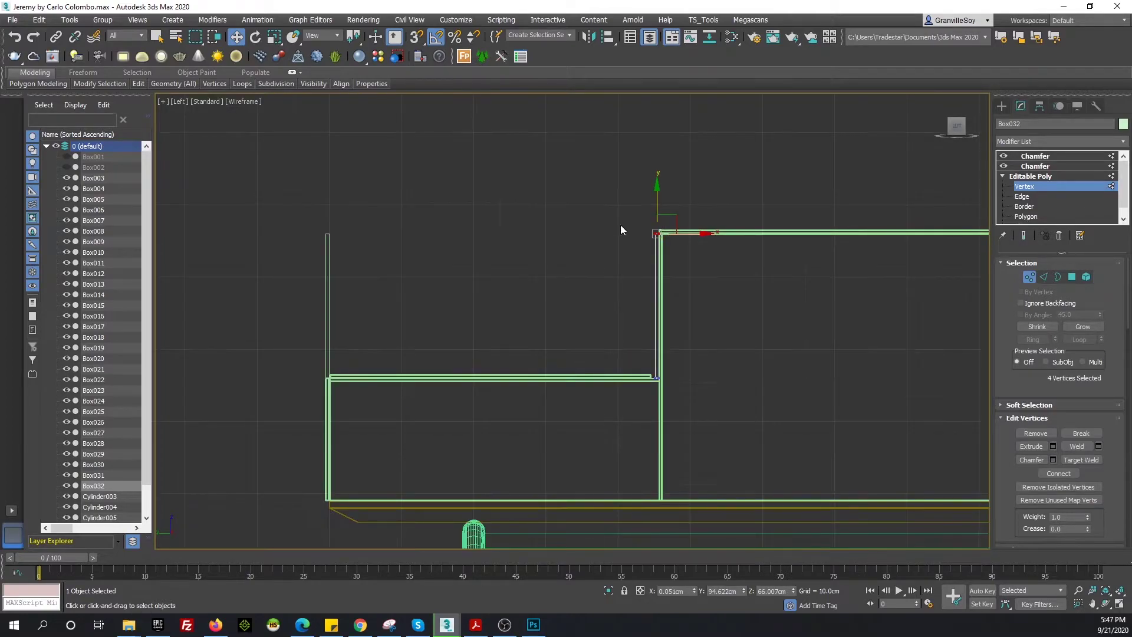
pyautogui.click(1033, 166)
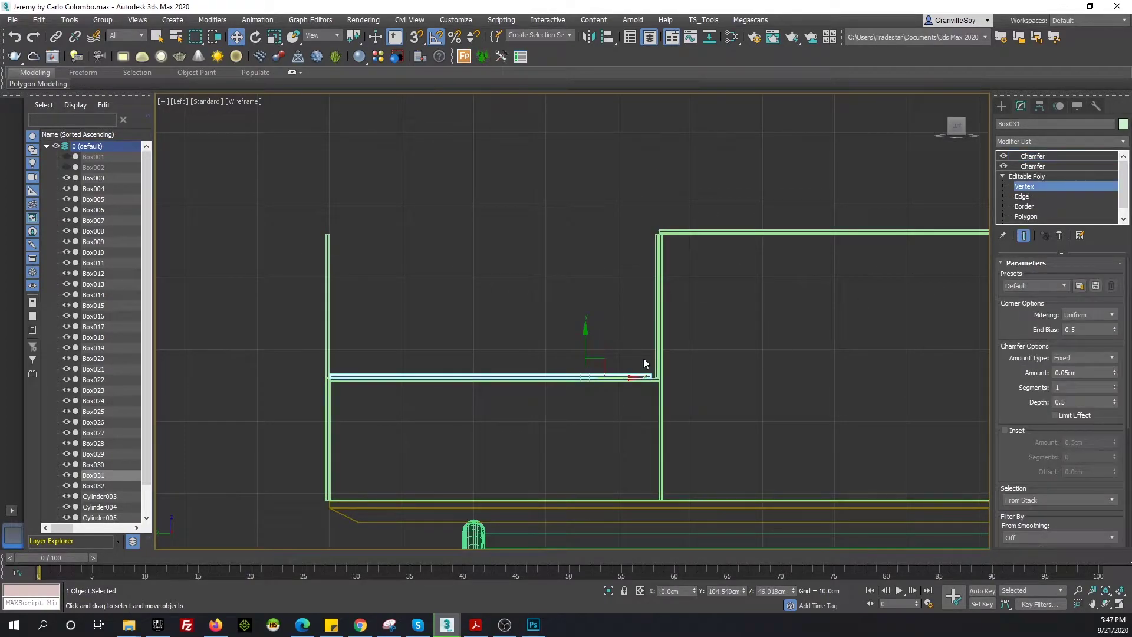
# Stretch the shelf's end vertices to meet the new upright and check it in perspective
pyautogui.press('1')
pyautogui.scroll(3, 643, 348)
pyautogui.click(1037, 176)
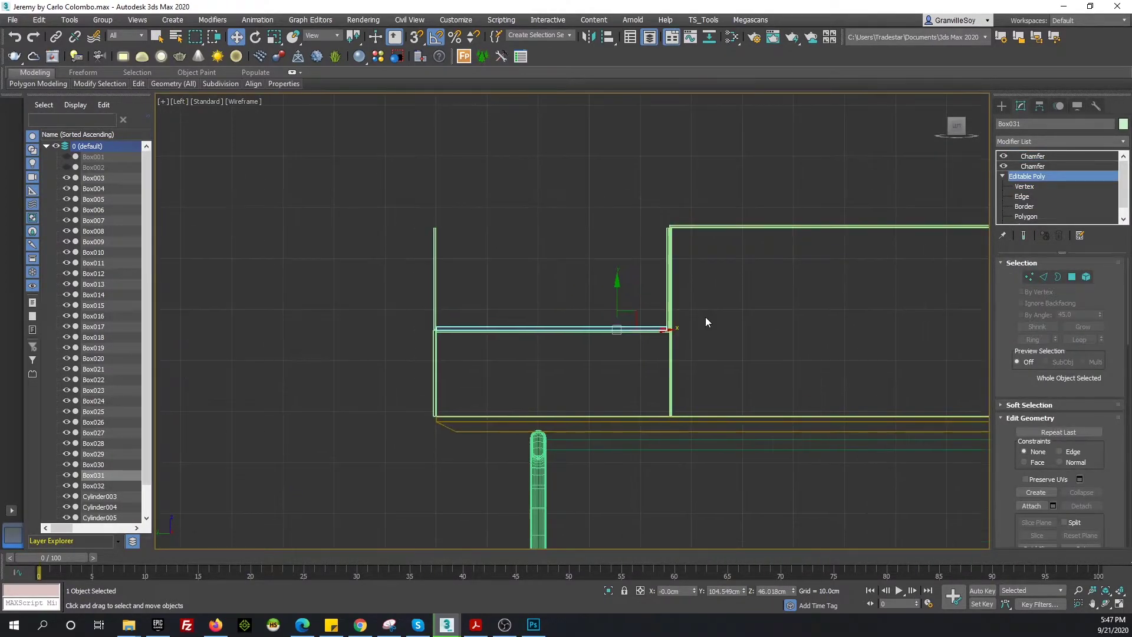
pyautogui.press('p')
pyautogui.keyDown('alt'); pyautogui.moveTo(721, 281); pyautogui.dragTo(566, 281, button='middle'); pyautogui.keyUp('alt')
pyautogui.scroll(-5, 715, 272)
pyautogui.click(723, 245)
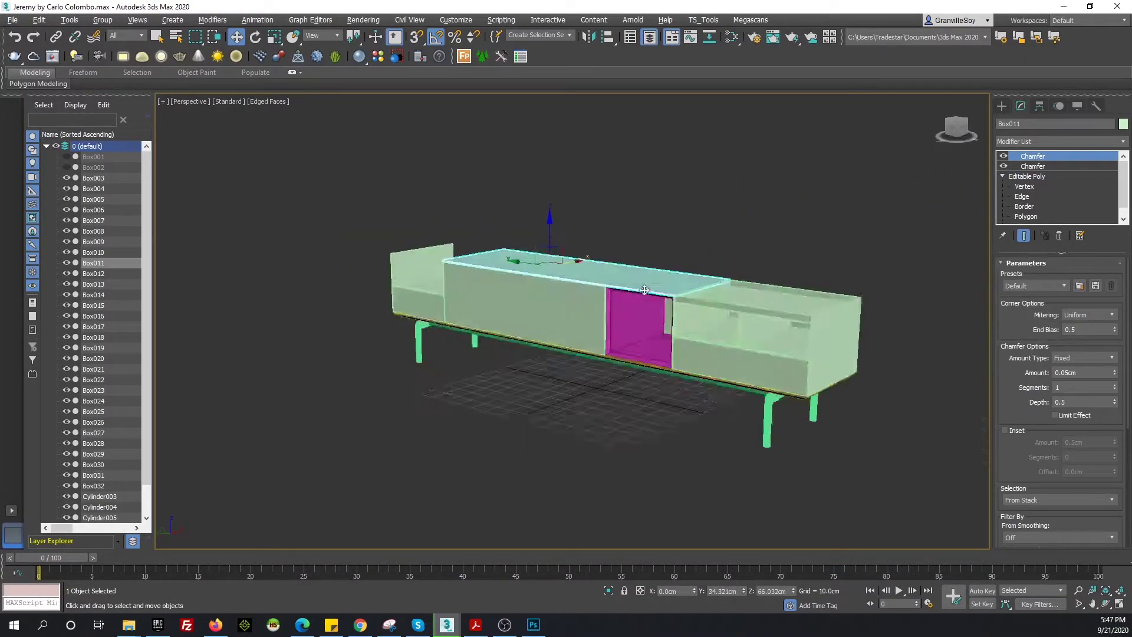
# Copy the top panel toward the sideboard's left end as Box033
pyautogui.press('l')
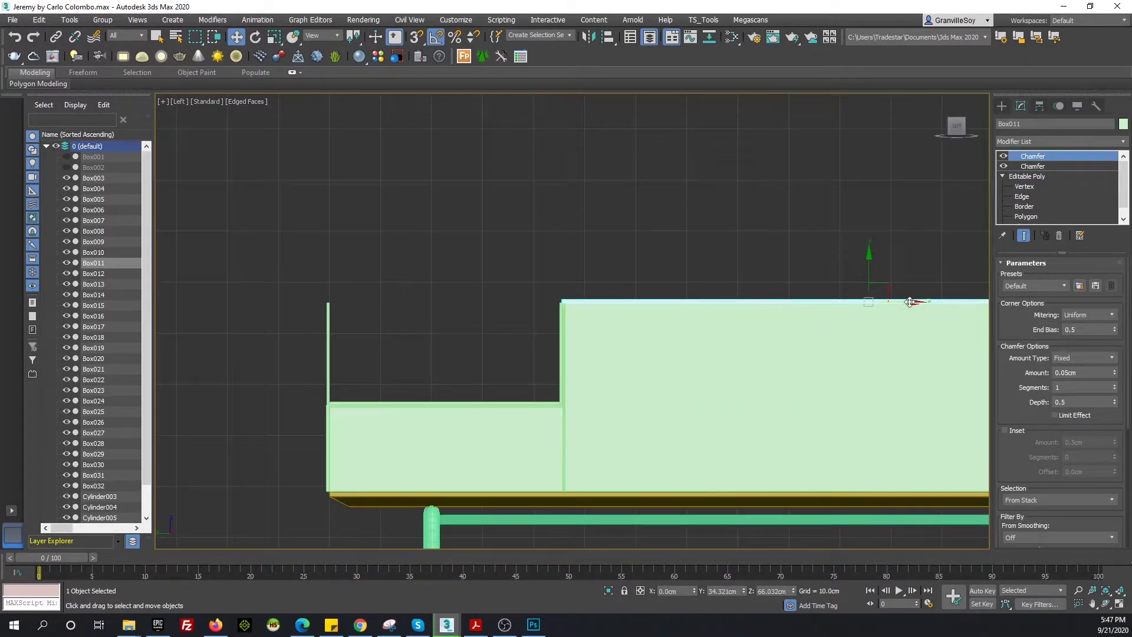
pyautogui.keyDown('shift'); pyautogui.moveTo(910, 302); pyautogui.dragTo(674, 302); pyautogui.keyUp('shift')
pyautogui.click(607, 356)
pyautogui.moveTo(299, 313); pyautogui.dragTo(476, 365, button='middle')
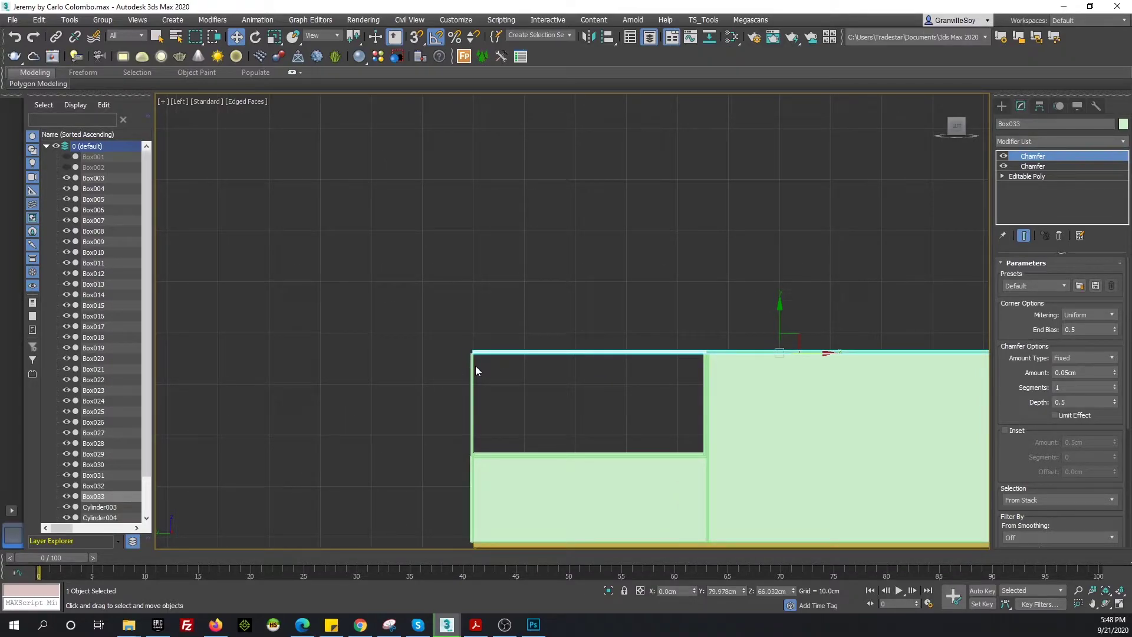
# Pull Box033's end vertices into line with the cabinet
pyautogui.click(1024, 186)
pyautogui.scroll(5, 477, 360)
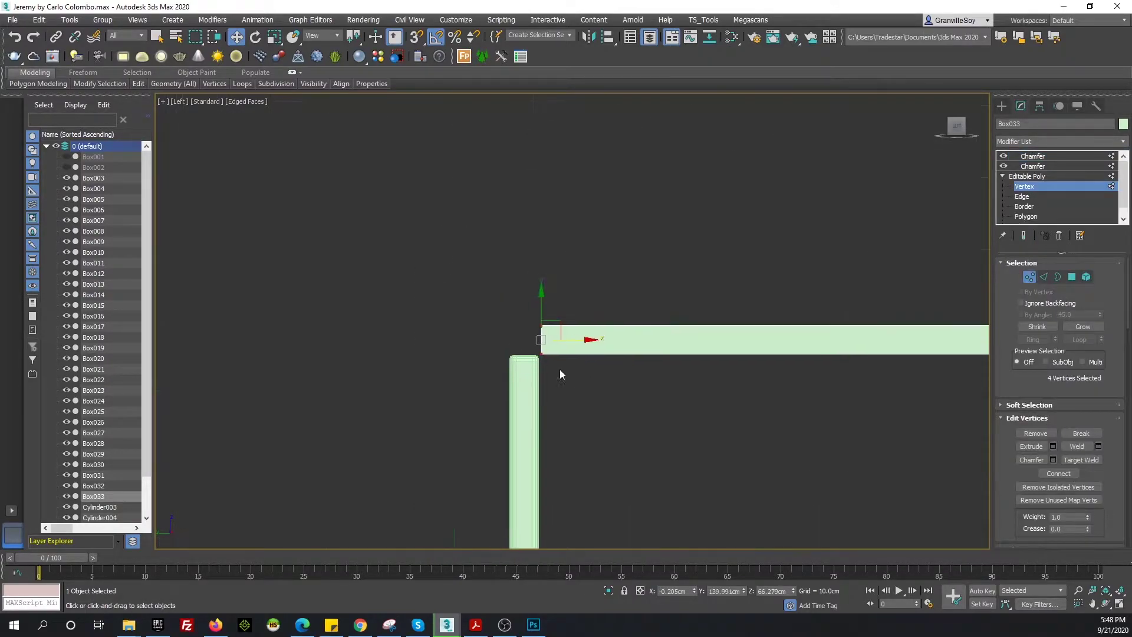
pyautogui.scroll(5, 560, 369)
pyautogui.scroll(-5, 484, 315)
pyautogui.moveTo(413, 324); pyautogui.dragTo(501, 328)
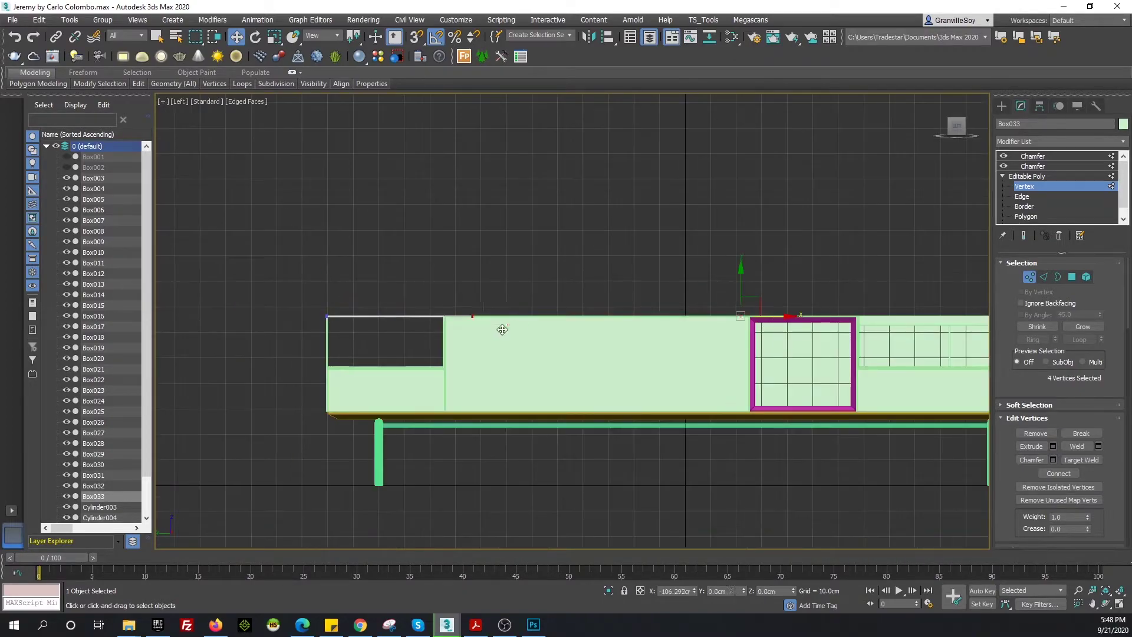
pyautogui.scroll(5, 687, 341)
pyautogui.click(1032, 155)
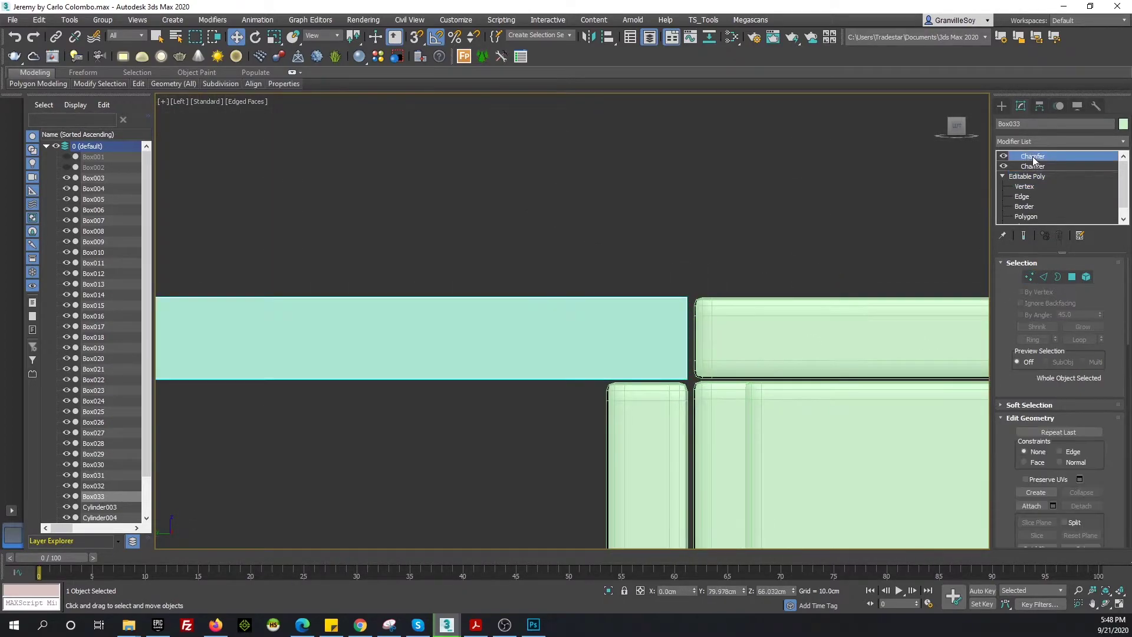
pyautogui.scroll(-3, 665, 336)
pyautogui.scroll(-2, 708, 392)
pyautogui.scroll(-3, 708, 354)
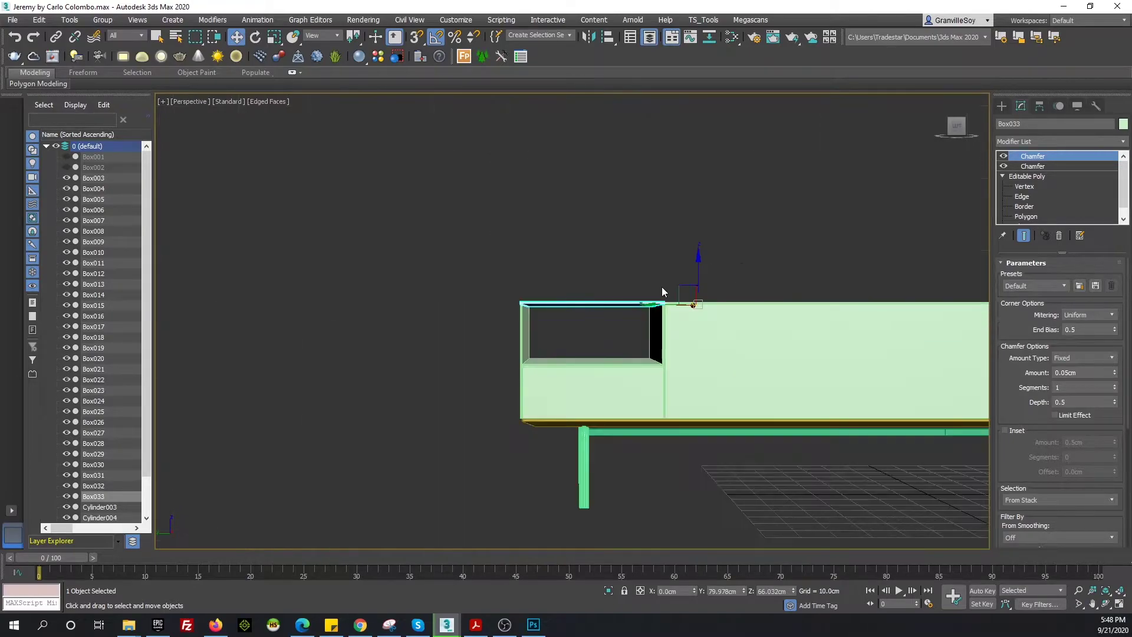
pyautogui.keyDown('alt'); pyautogui.moveTo(664, 291); pyautogui.dragTo(589, 330, button='middle'); pyautogui.keyUp('alt')
# Clone the right-end box as a separate copy, Box034
pyautogui.click(484, 561)
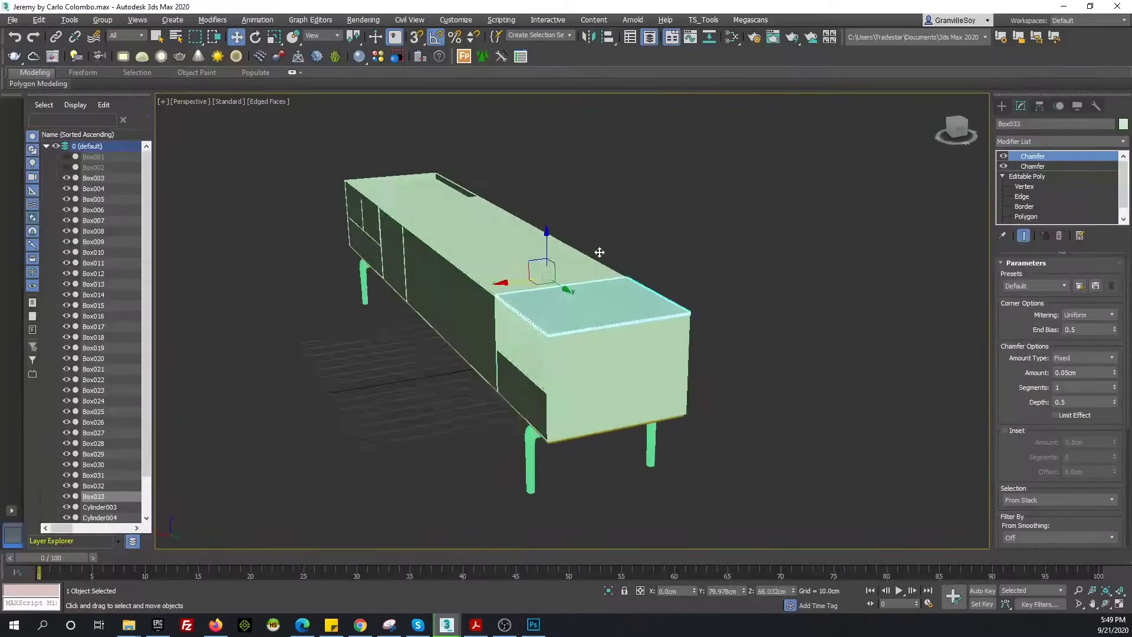
pyautogui.keyDown('alt'); pyautogui.moveTo(598, 252); pyautogui.dragTo(550, 349, button='middle'); pyautogui.keyUp('alt')
pyautogui.keyDown('shift'); pyautogui.moveTo(542, 318); pyautogui.dragTo(558, 340); pyautogui.keyUp('shift')
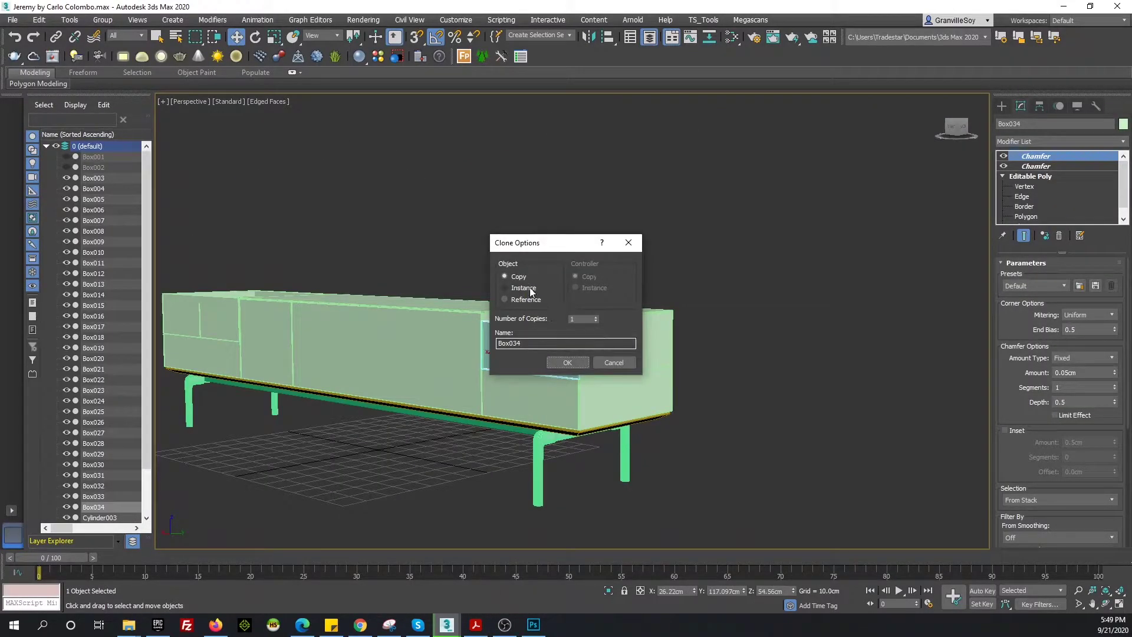
pyautogui.click(567, 362)
pyautogui.press('l')
pyautogui.scroll(3, 545, 383)
pyautogui.scroll(3, 540, 247)
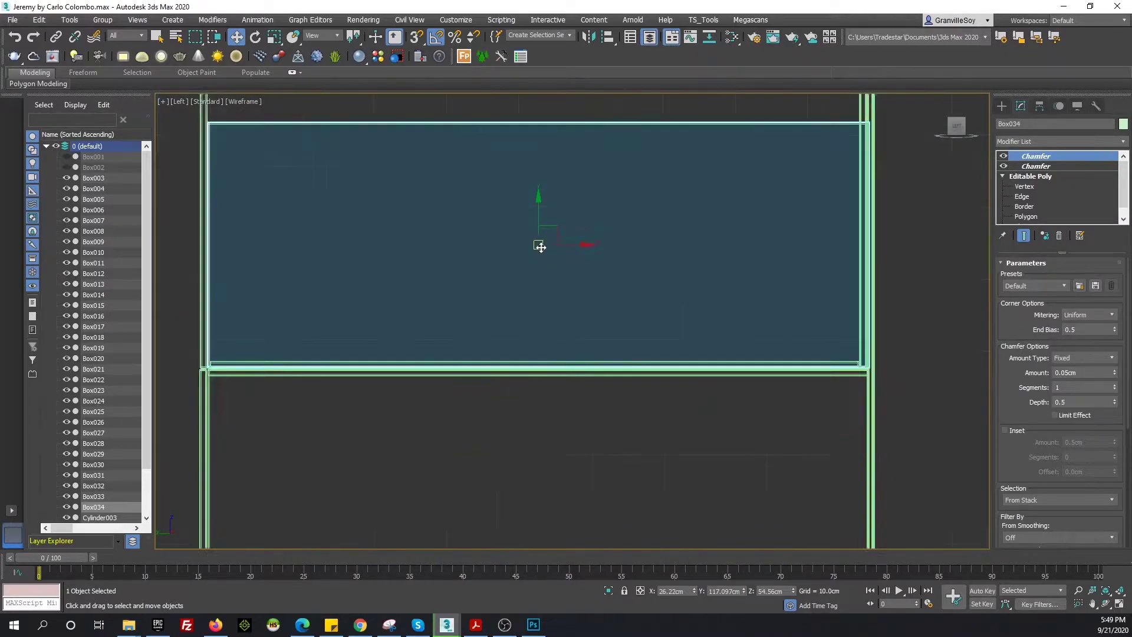
pyautogui.scroll(-3, 540, 247)
# Make Box034's modifiers unique and reposition its four top vertices
pyautogui.click(1043, 236)
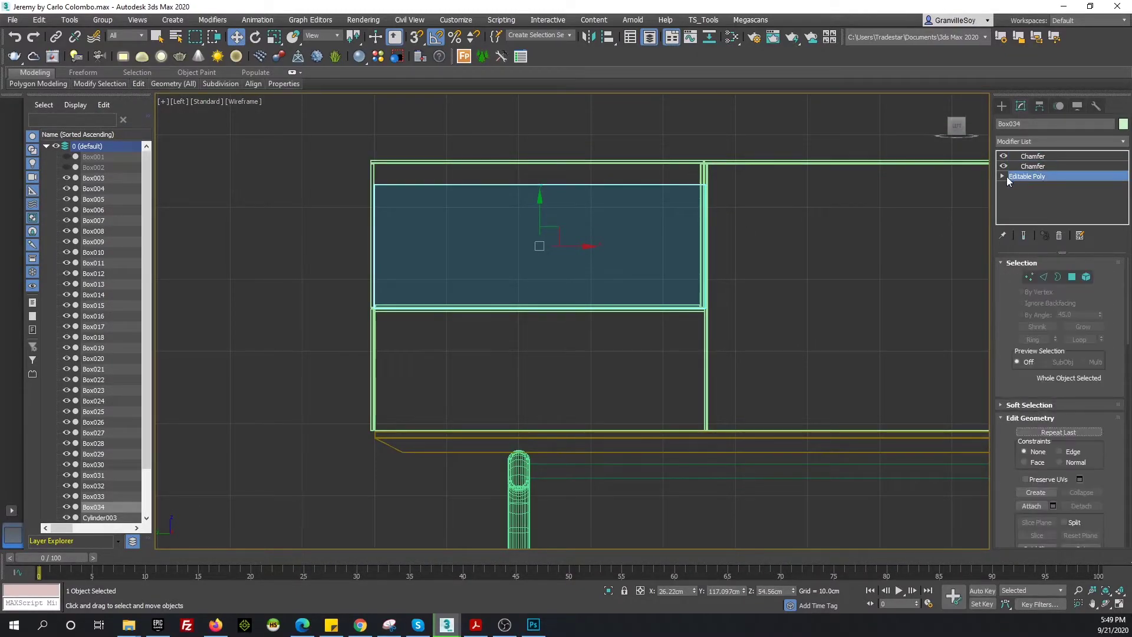
pyautogui.scroll(4, 542, 229)
pyautogui.scroll(-4, 561, 203)
pyautogui.press('1')
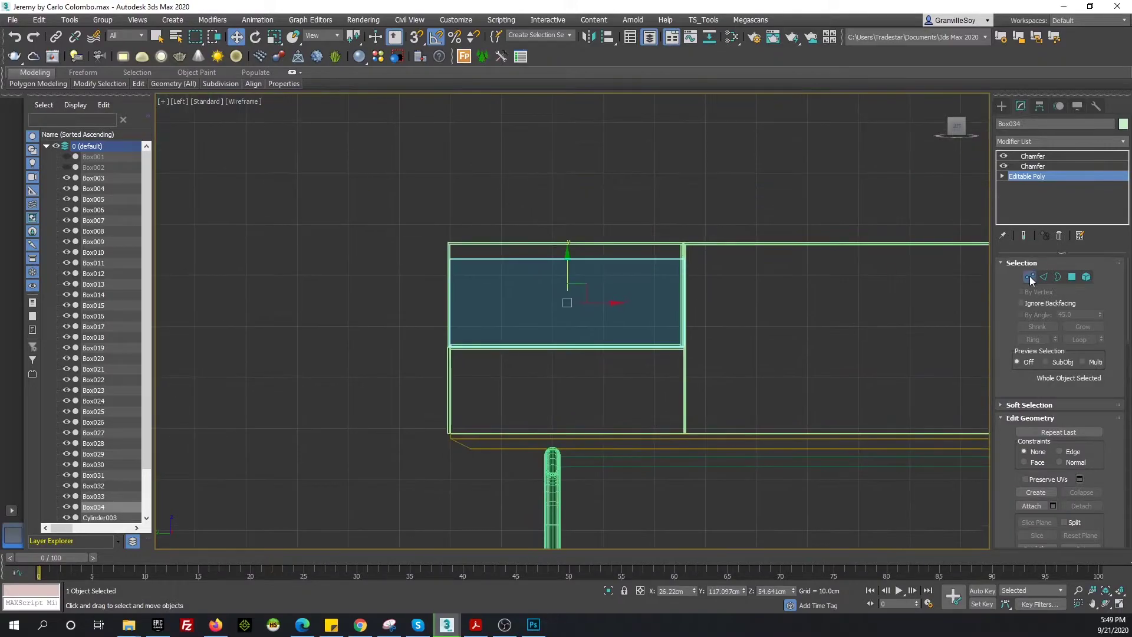
pyautogui.moveTo(436, 236); pyautogui.dragTo(607, 265)
pyautogui.scroll(4, 607, 265)
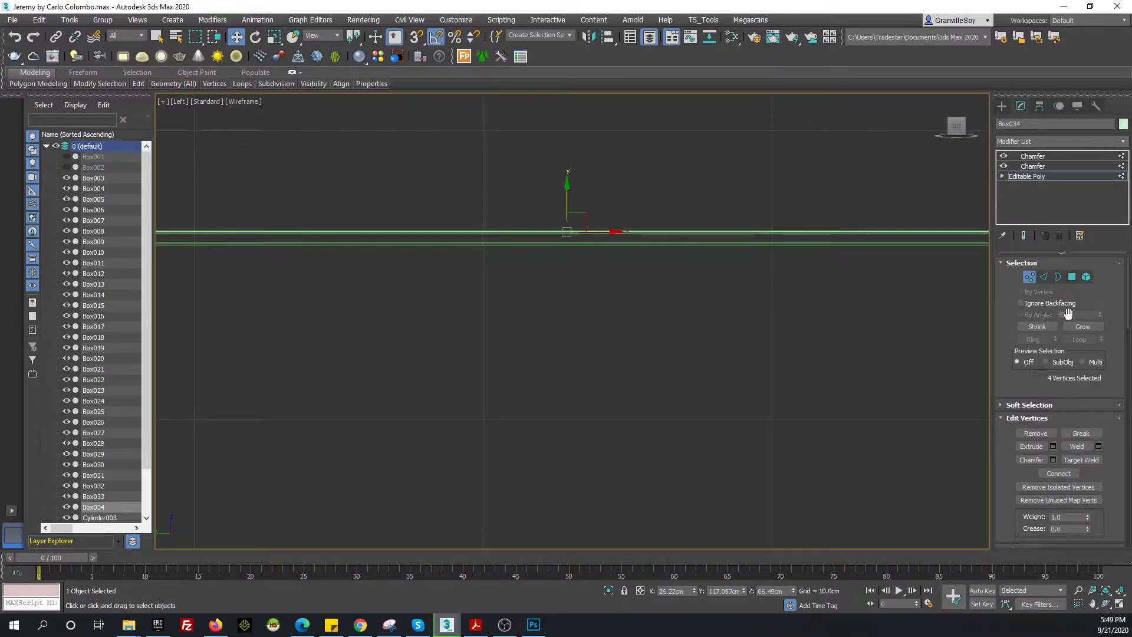
pyautogui.click(1033, 156)
pyautogui.press('p')
pyautogui.scroll(5, 533, 261)
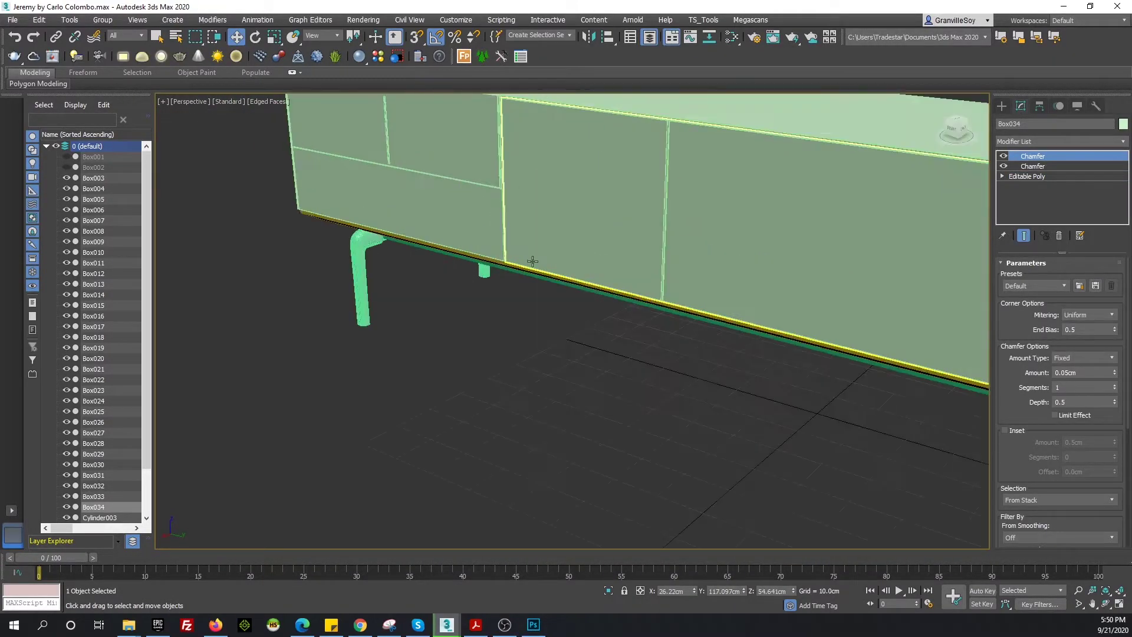
# Frame Box010 in Top view at vertex level
pyautogui.press('1')
pyautogui.press('t')
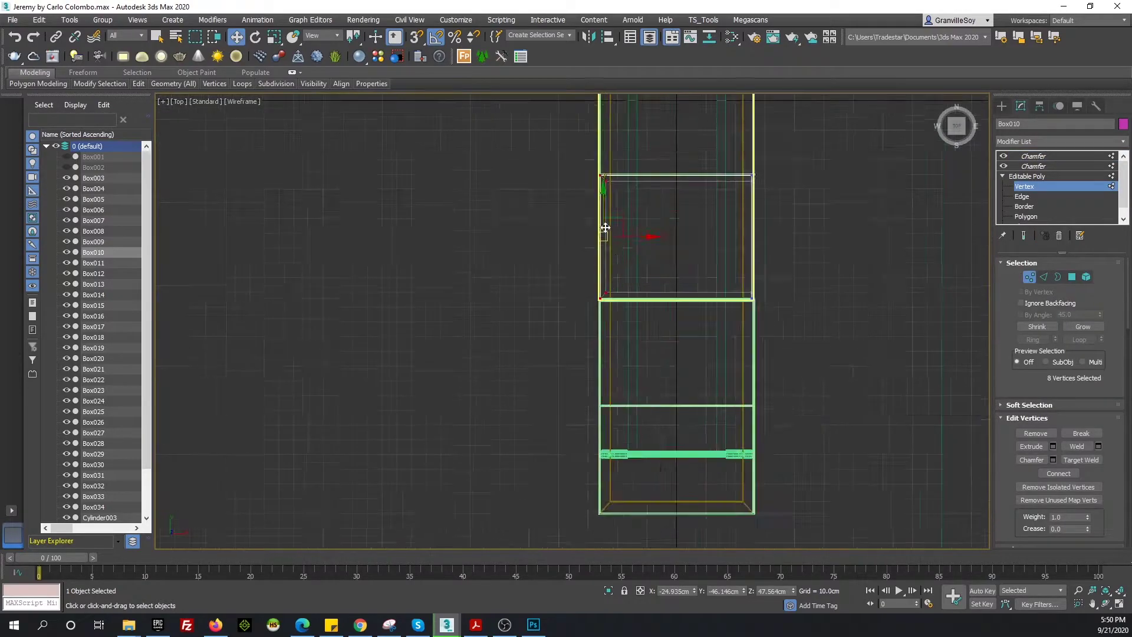
pyautogui.scroll(2, 584, 183)
pyautogui.scroll(2, 567, 189)
pyautogui.scroll(-2, 606, 281)
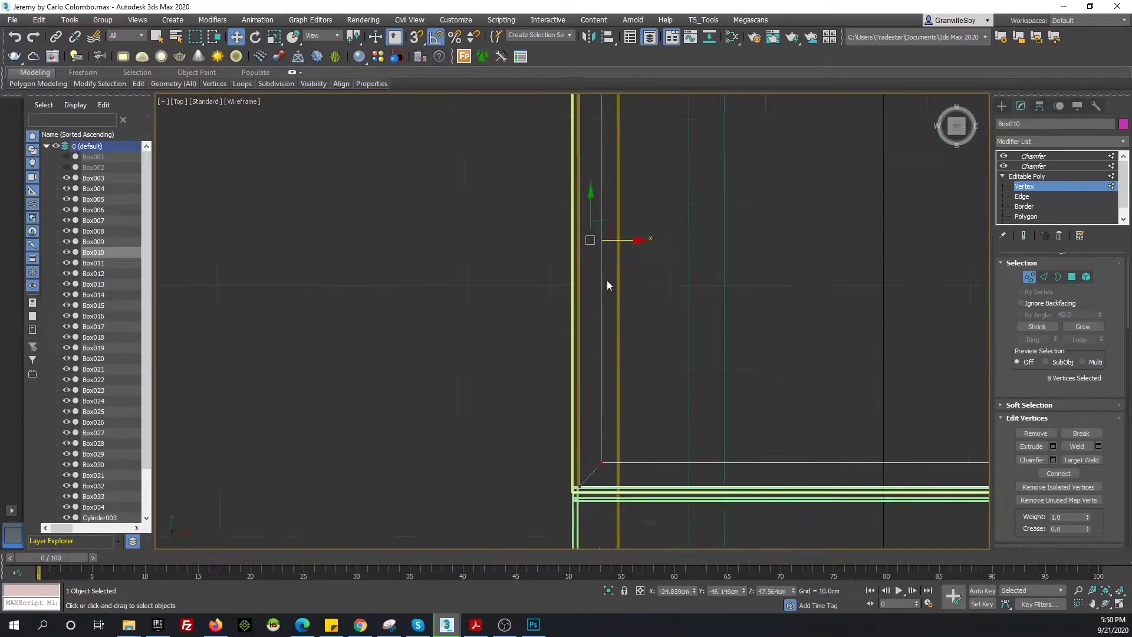
pyautogui.scroll(-3, 952, 247)
pyautogui.press('1')
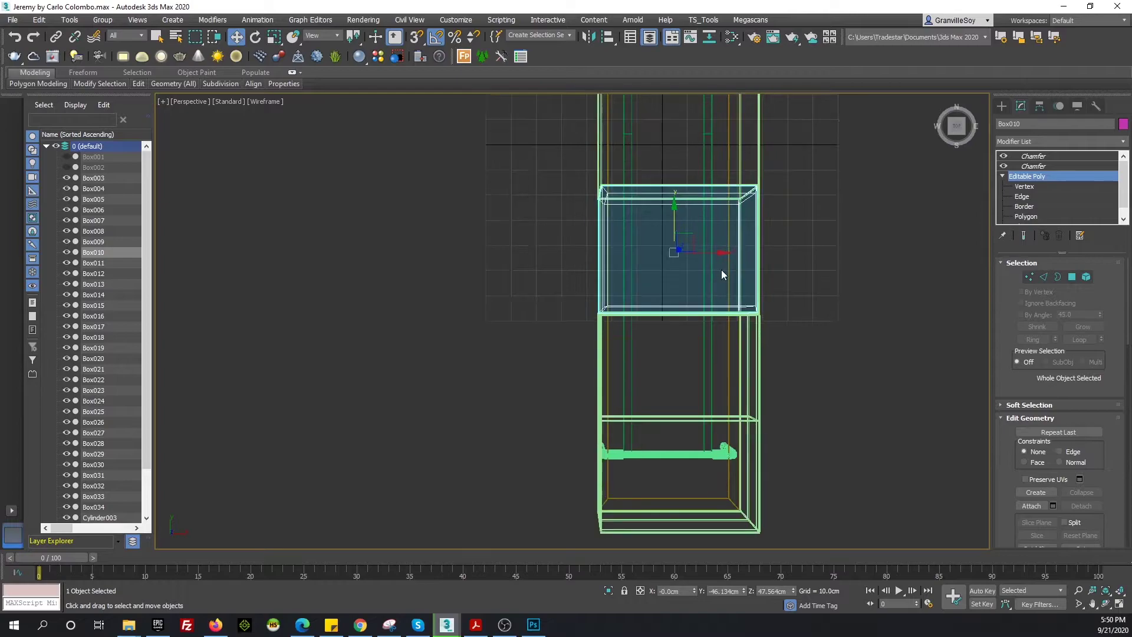
pyautogui.press('p')
# Move Box010's eight side vertices into line with the neighbouring panel
pyautogui.moveTo(719, 203)
pyautogui.keyDown('alt'); pyautogui.mouseDown(button='middle')
pyautogui.moveTo(734, 327)
pyautogui.moveTo(660, 263)
pyautogui.mouseUp(button='middle'); pyautogui.keyUp('alt')
pyautogui.press('1')
pyautogui.press('t')
pyautogui.scroll(3, 754, 217)
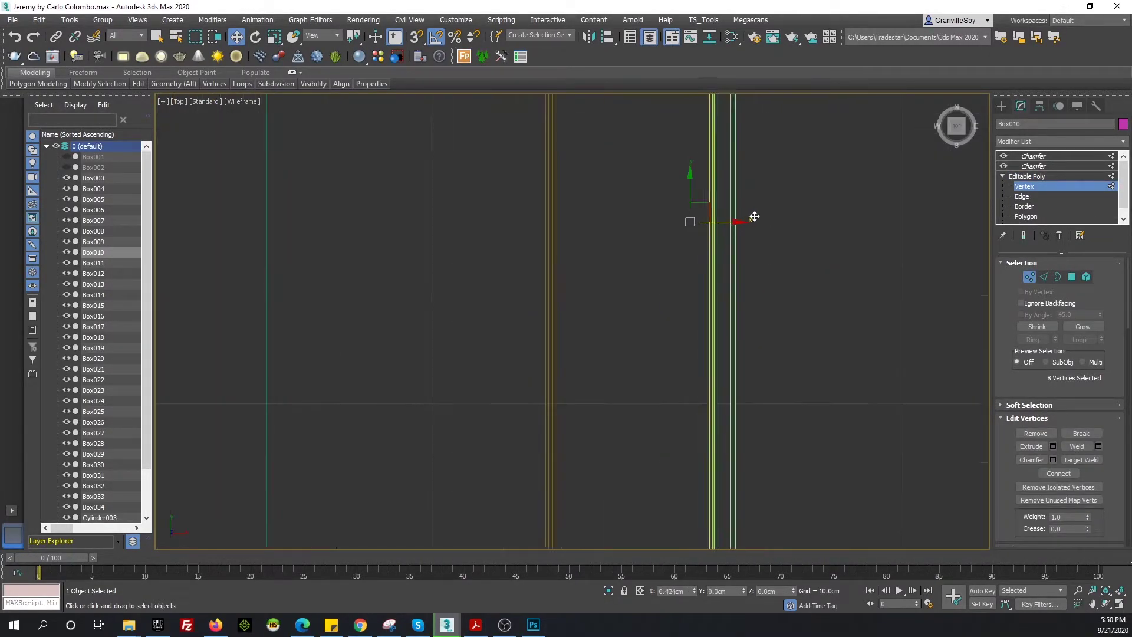
pyautogui.scroll(-5, 746, 227)
pyautogui.keyDown('alt'); pyautogui.moveTo(746, 228); pyautogui.dragTo(714, 179, button='middle'); pyautogui.keyUp('alt')
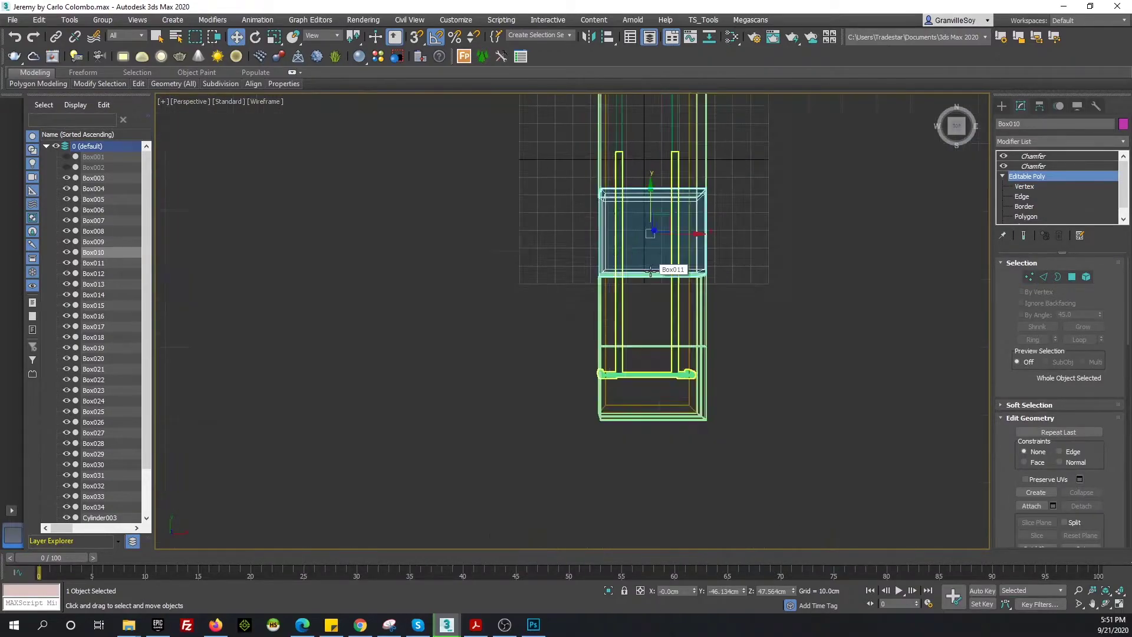
pyautogui.press('p')
pyautogui.press('1')
pyautogui.press('F3')
pyautogui.scroll(4, 683, 217)
# Inspect divider Box029 and compare the cabinet with the Flexform catalogue photo
pyautogui.click(697, 222)
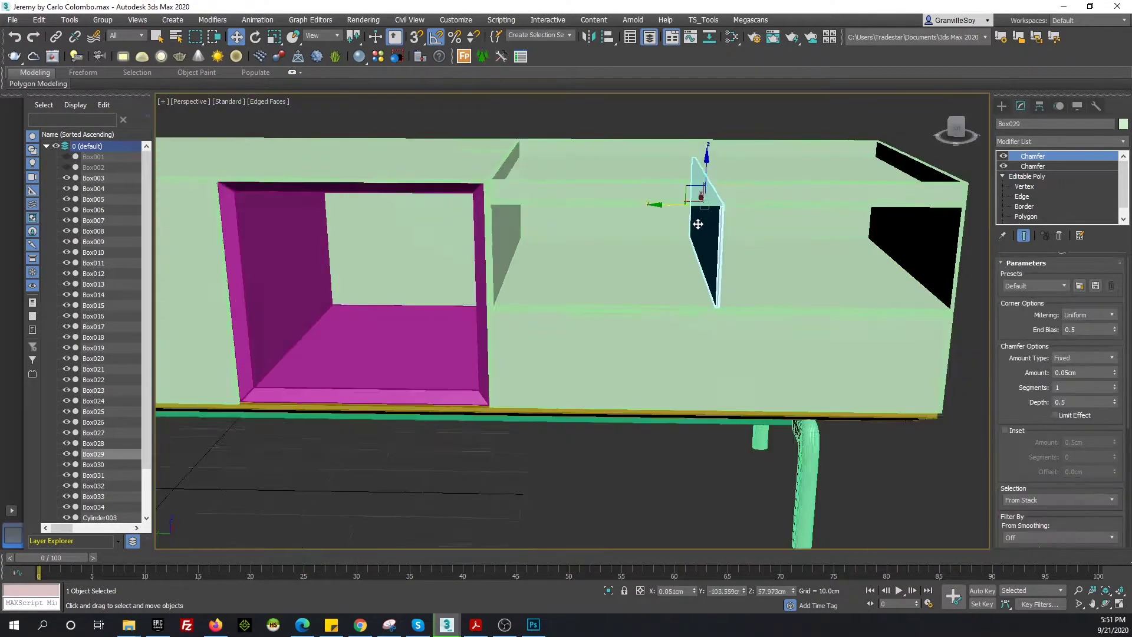
pyautogui.keyDown('alt'); pyautogui.moveTo(697, 222); pyautogui.dragTo(746, 206, button='middle'); pyautogui.keyUp('alt')
pyautogui.scroll(-5, 747, 206)
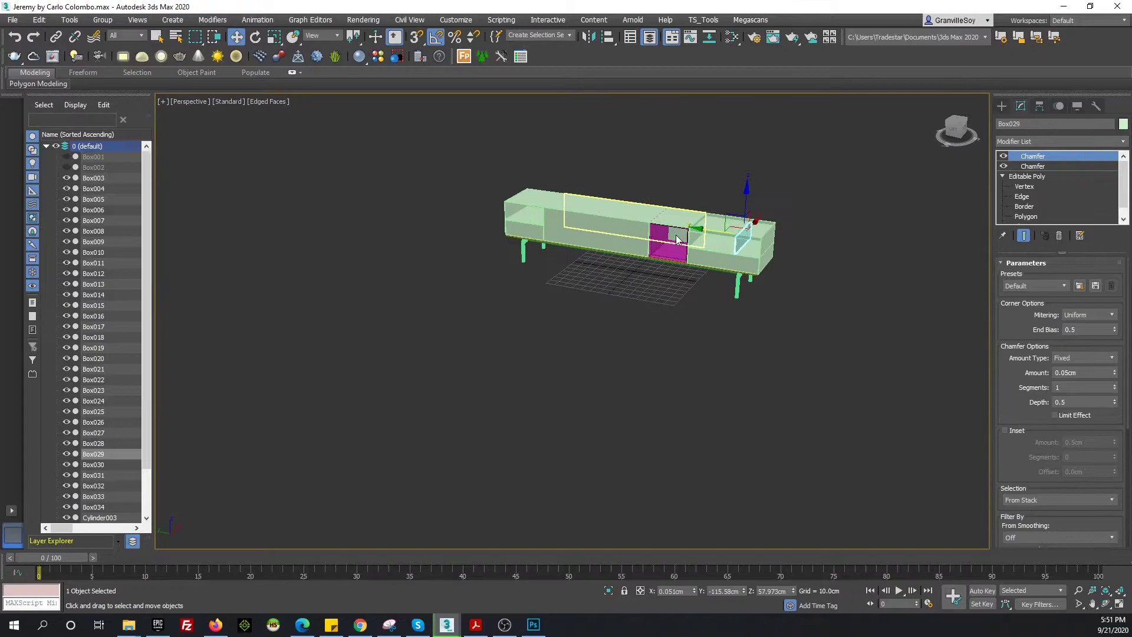
pyautogui.click(469, 629)
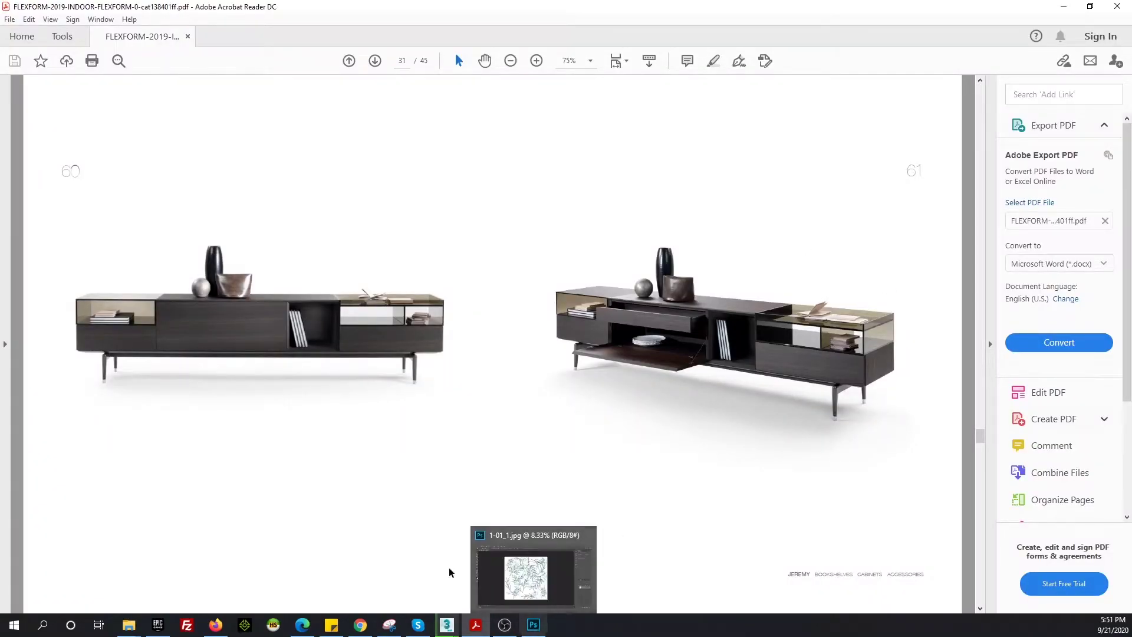
pyautogui.click(447, 624)
pyautogui.keyDown('alt'); pyautogui.moveTo(652, 288); pyautogui.dragTo(628, 256, button='middle'); pyautogui.keyUp('alt')
pyautogui.scroll(8, 627, 257)
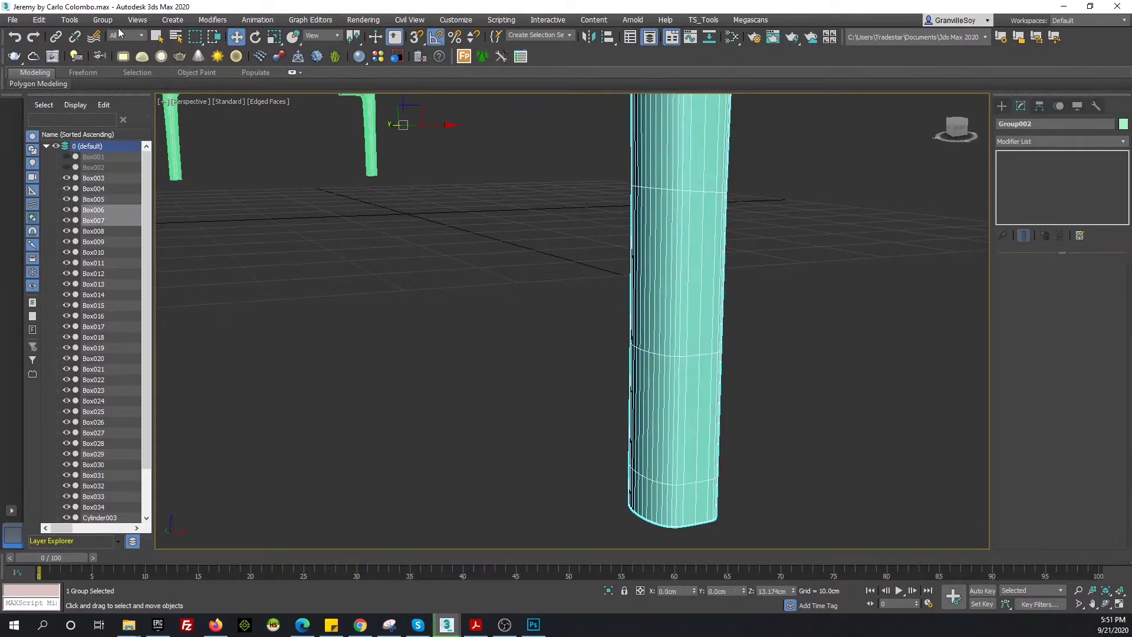
# Select the foot polygons of leg Cylinder005 at Polygon level with the Move tool active
pyautogui.click(1027, 206)
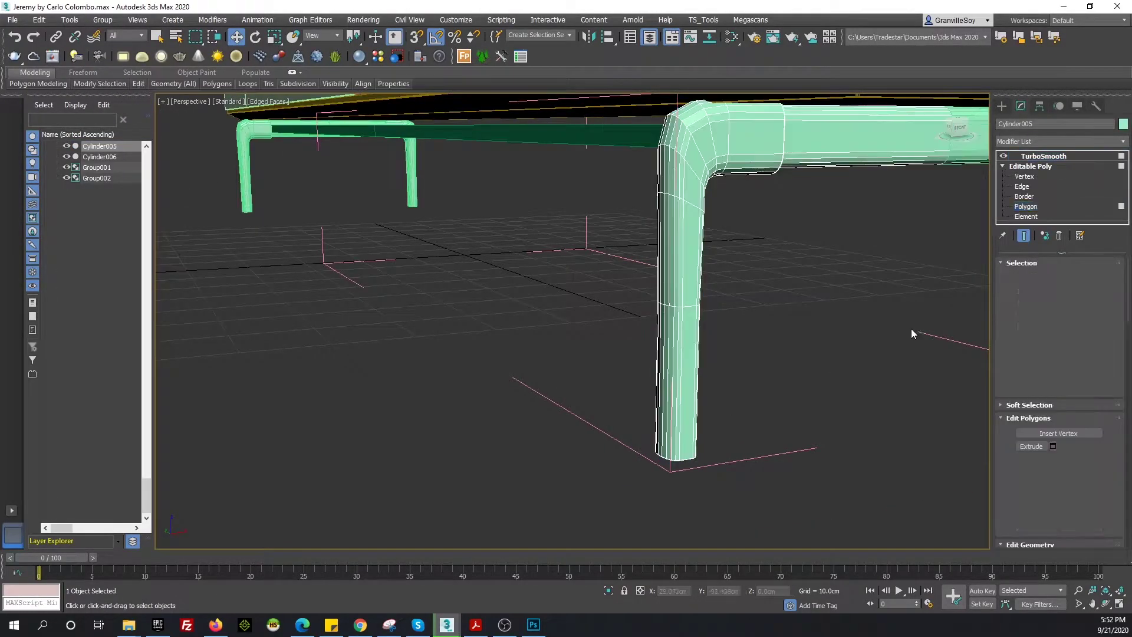
pyautogui.click(684, 392)
pyautogui.press('w')
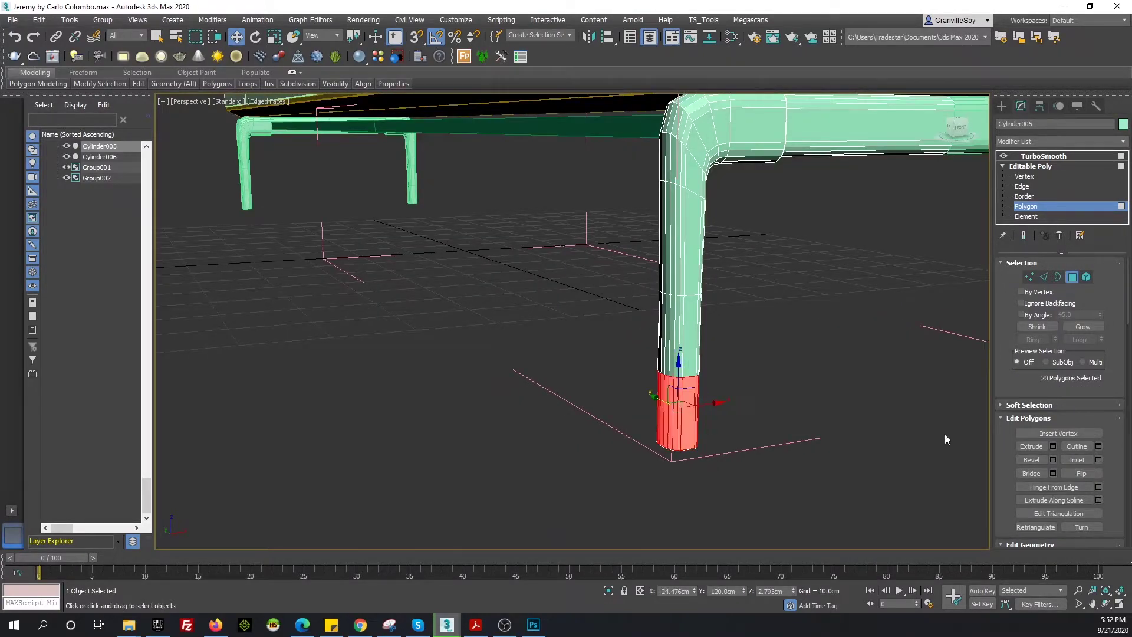
pyautogui.scroll(-5, 1000, 442)
pyautogui.scroll(-5, 1000, 442)
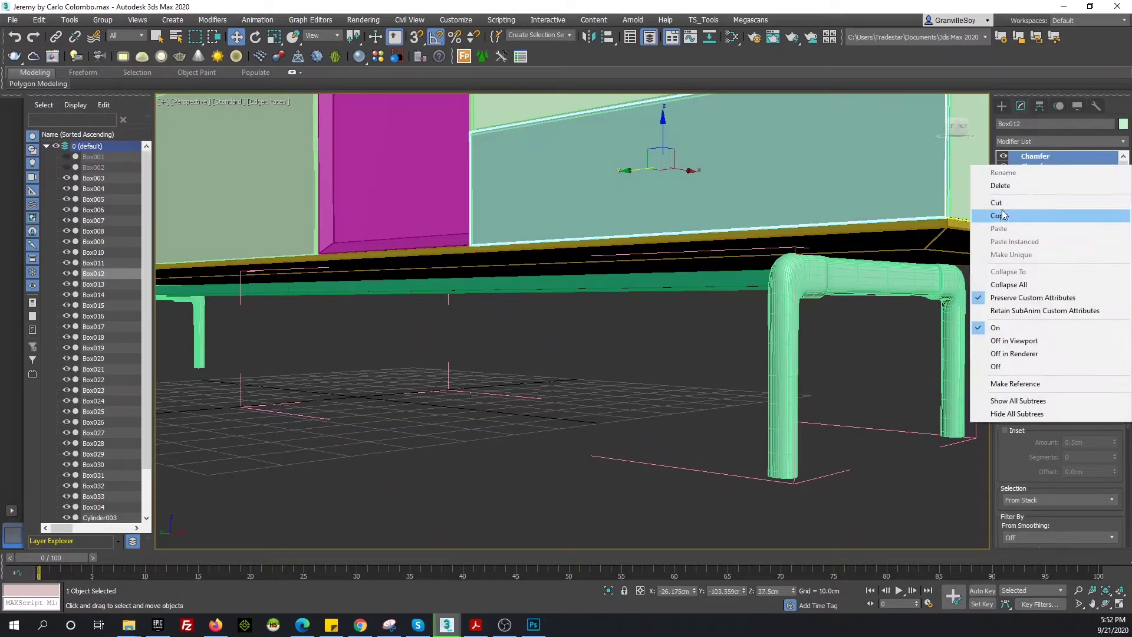
# Copy the cabinet box's Chamfer modifiers and select the under-frame bar Box006
pyautogui.click(1003, 215)
pyautogui.rightClick(1038, 157)
pyautogui.click(1002, 204)
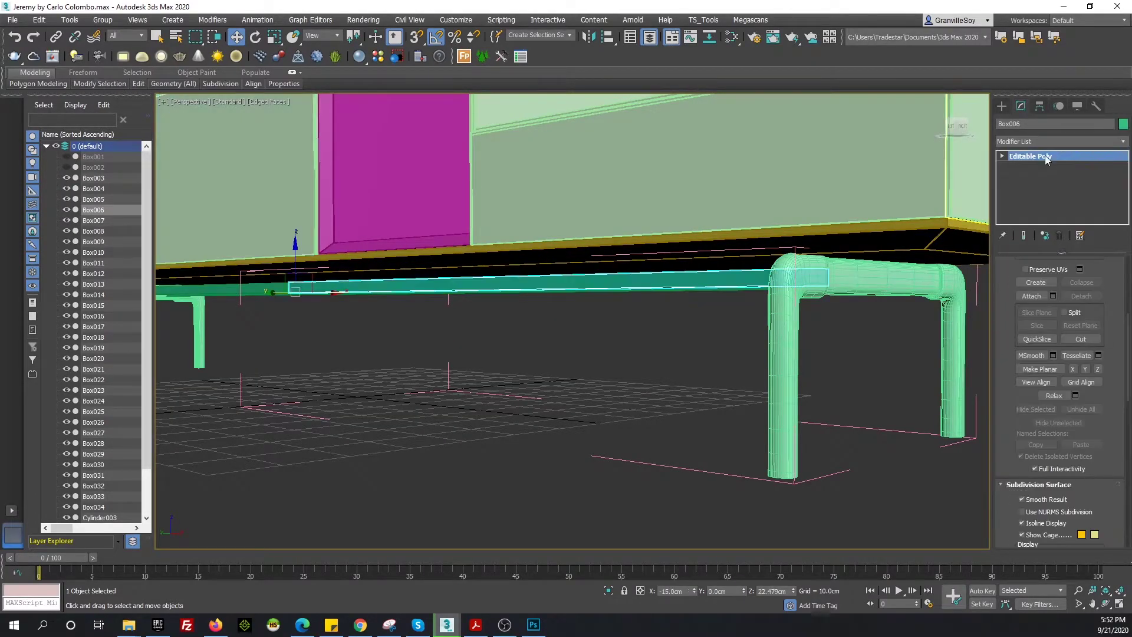
pyautogui.scroll(-5, 416, 227)
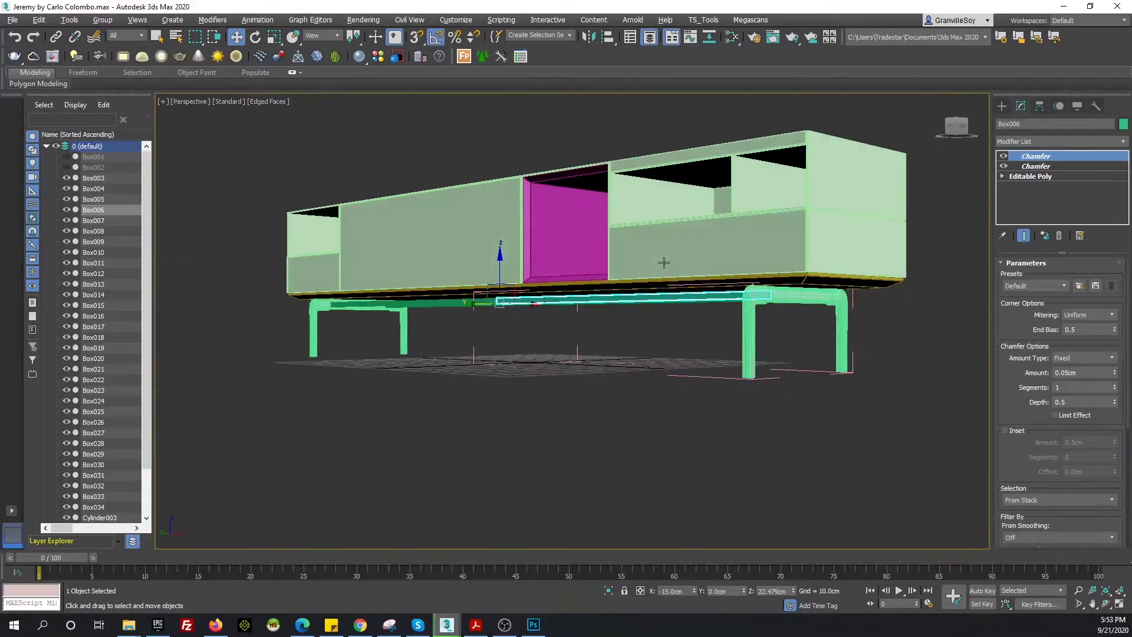
pyautogui.scroll(6, 416, 227)
pyautogui.keyDown('alt'); pyautogui.moveTo(416, 247); pyautogui.dragTo(416, 227, button='middle'); pyautogui.keyUp('alt')
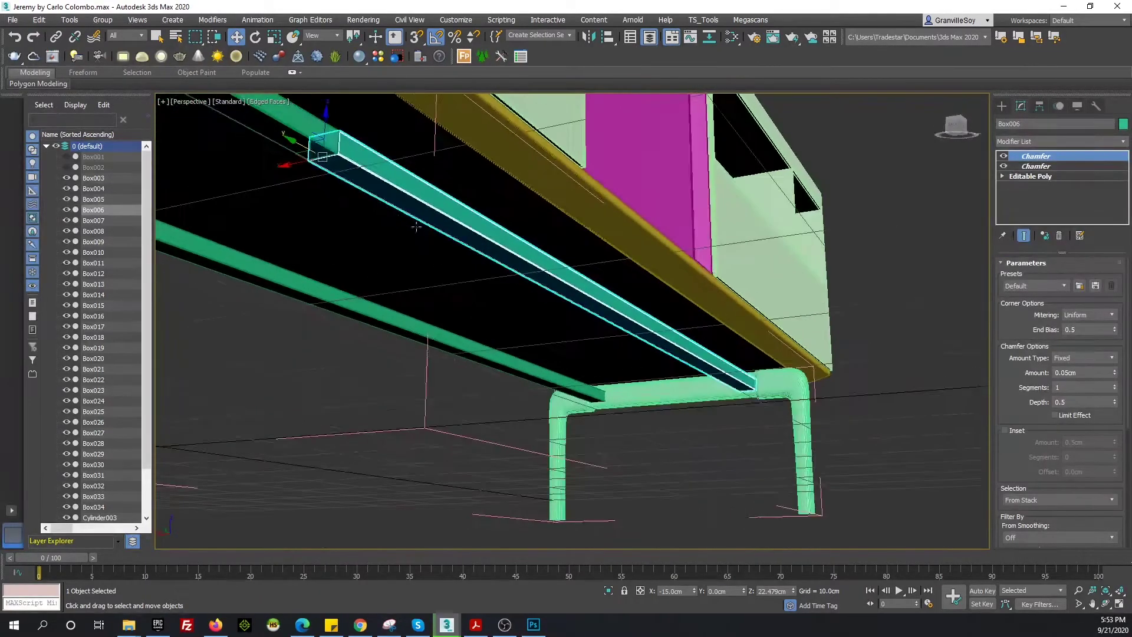
pyautogui.keyDown('alt'); pyautogui.moveTo(295, 163); pyautogui.dragTo(300, 166, button='middle'); pyautogui.keyUp('alt')
pyautogui.keyDown('ctrl'); pyautogui.click(307, 166); pyautogui.keyUp('ctrl')
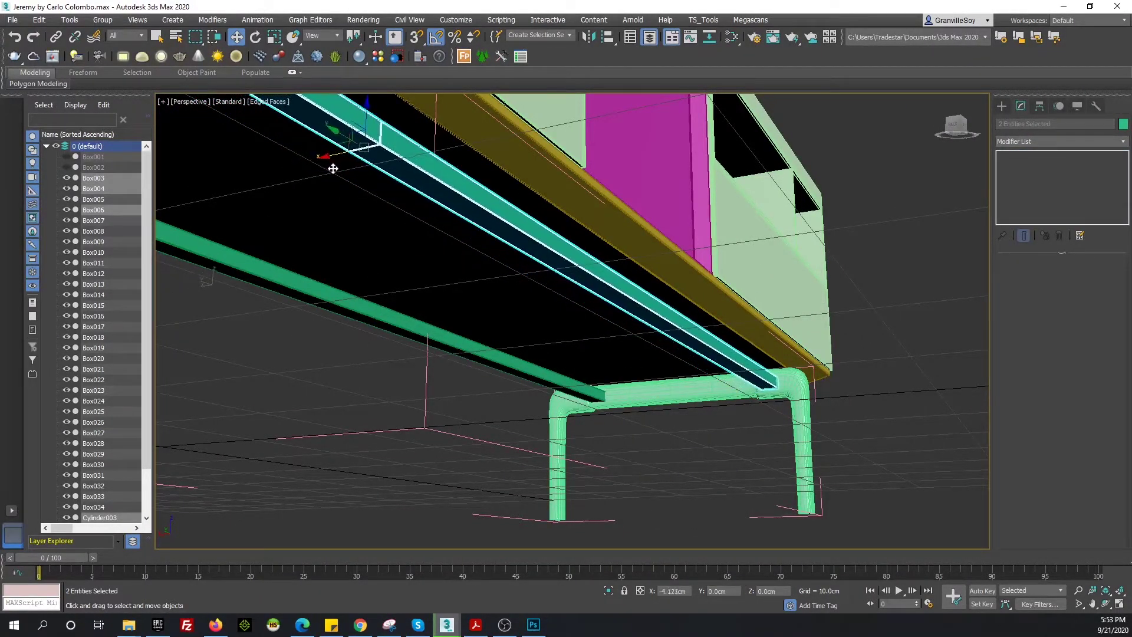
pyautogui.click(477, 204)
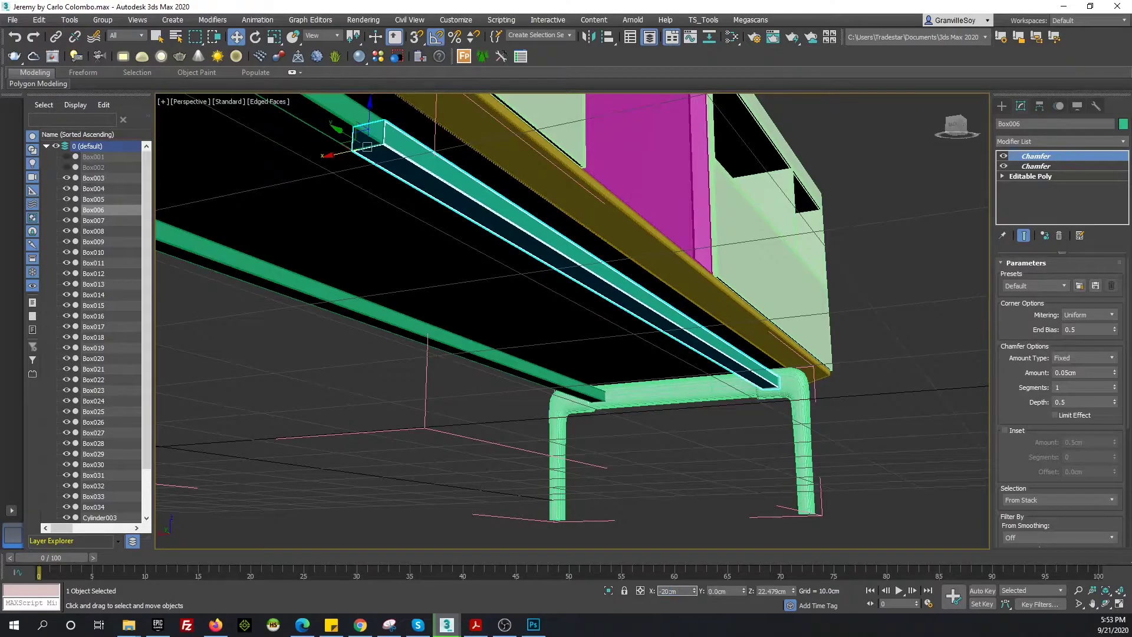
# Open the under-frame group and select its bars Box003 and Box004
pyautogui.click(482, 240)
pyautogui.moveTo(348, 123)
pyautogui.keyDown('alt'); pyautogui.mouseDown(button='middle')
pyautogui.moveTo(418, 228)
pyautogui.moveTo(382, 256)
pyautogui.moveTo(363, 321)
pyautogui.moveTo(354, 295)
pyautogui.mouseUp(button='middle'); pyautogui.keyUp('alt')
pyautogui.keyDown('ctrl'); pyautogui.click(419, 228); pyautogui.keyUp('ctrl')
pyautogui.click(100, 19)
pyautogui.click(109, 70)
pyautogui.click(686, 166)
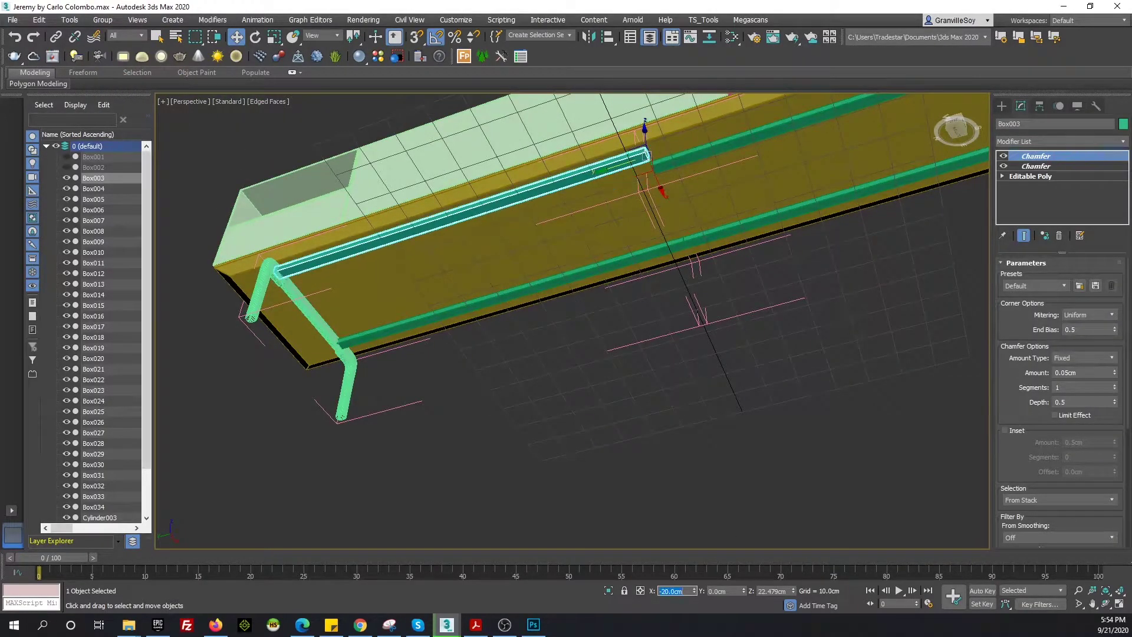
pyautogui.click(432, 323)
pyautogui.keyDown('alt'); pyautogui.moveTo(432, 323); pyautogui.dragTo(521, 336, button='middle'); pyautogui.keyUp('alt')
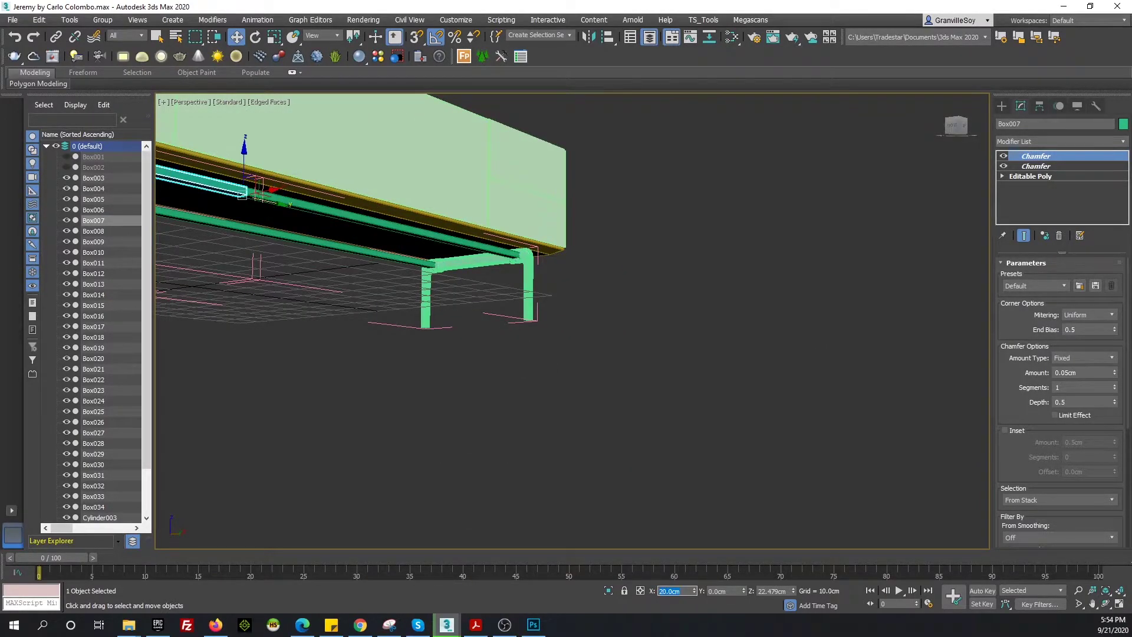
pyautogui.keyDown('alt'); pyautogui.moveTo(260, 195); pyautogui.dragTo(649, 384, button='middle'); pyautogui.keyUp('alt')
# Inspect a box corner vertex in vertex mode, then leave vertex editing
pyautogui.scroll(10, 622, 214)
pyautogui.keyDown('alt'); pyautogui.moveTo(671, 299); pyautogui.dragTo(538, 317, button='middle'); pyautogui.keyUp('alt')
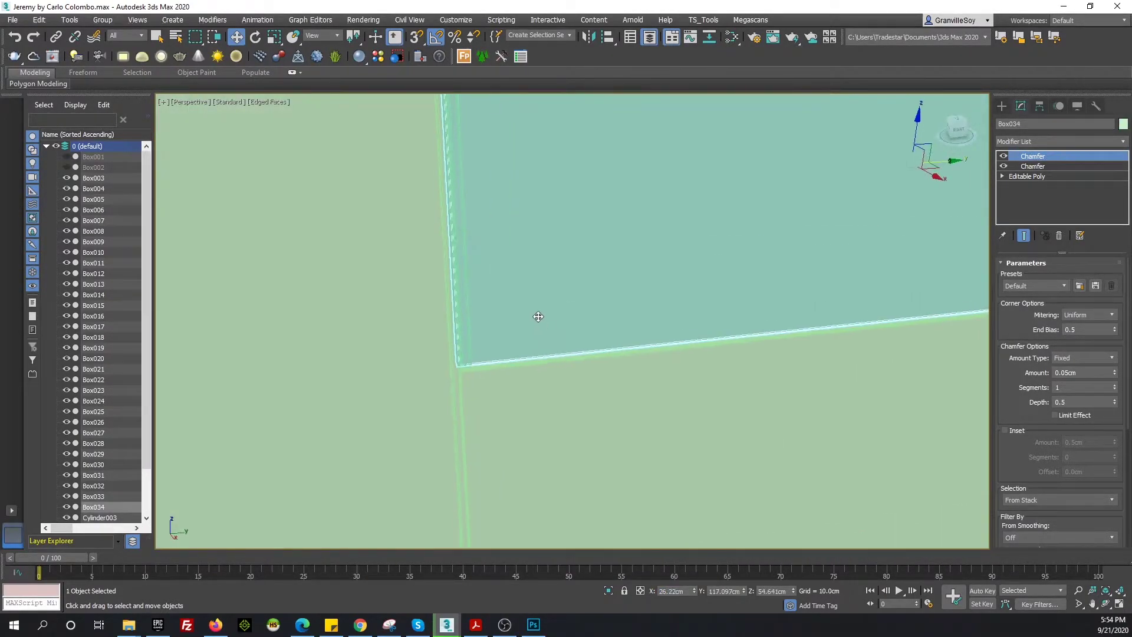
pyautogui.click(1025, 186)
pyautogui.scroll(-3, 589, 285)
pyautogui.moveTo(265, 172); pyautogui.dragTo(419, 513)
pyautogui.keyDown('alt'); pyautogui.moveTo(420, 513); pyautogui.dragTo(376, 307, button='middle'); pyautogui.keyUp('alt')
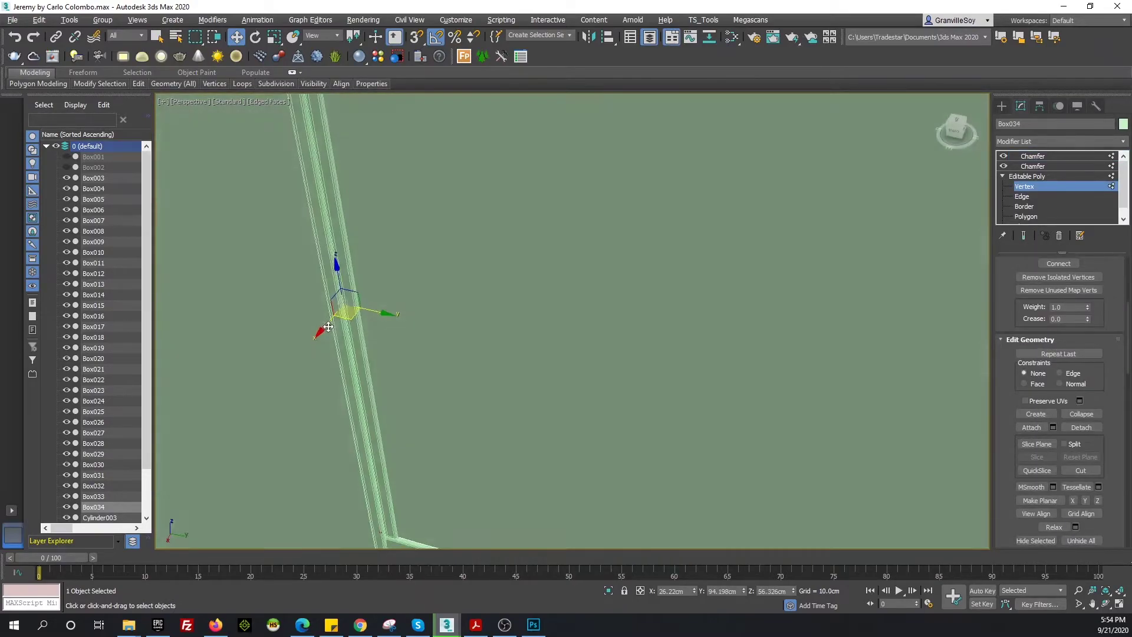
pyautogui.scroll(-3, 395, 313)
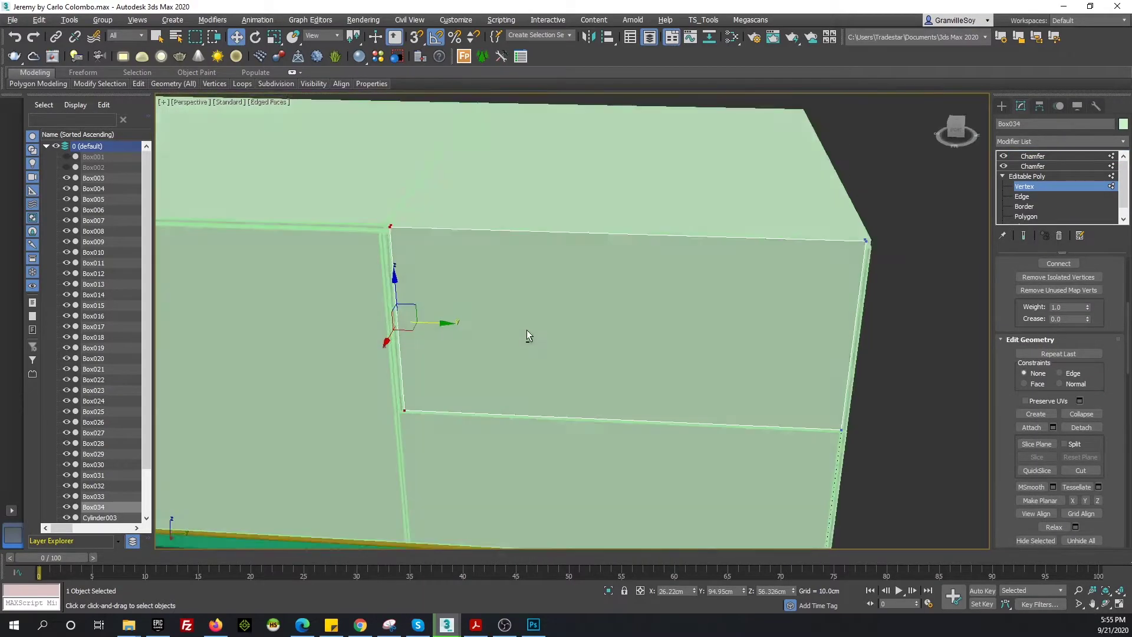
pyautogui.scroll(5, 412, 316)
pyautogui.press('1')
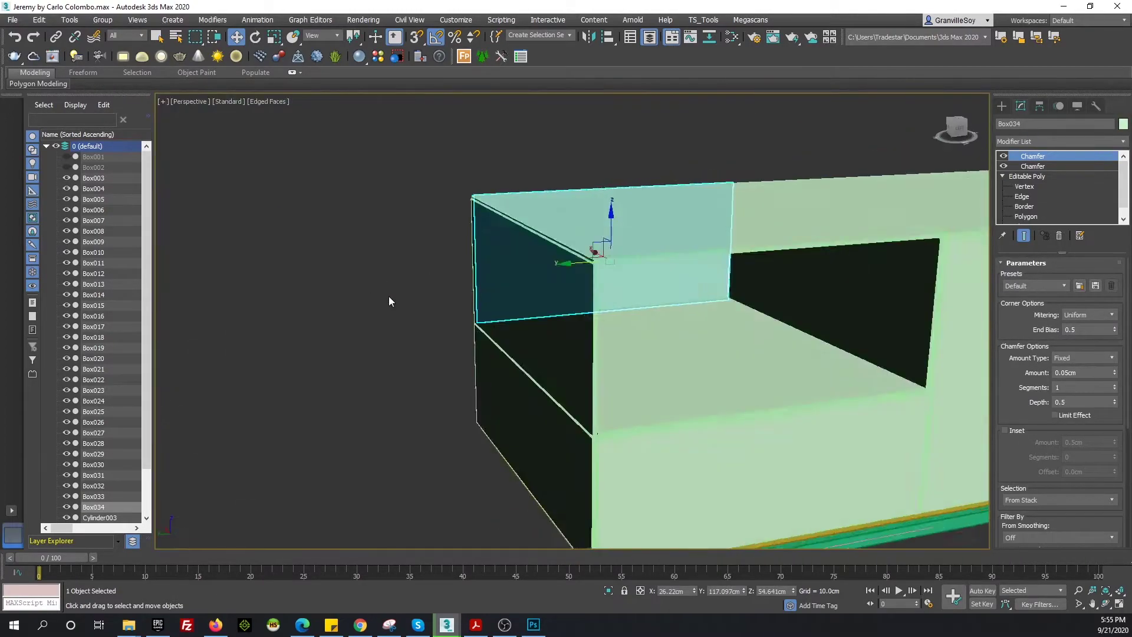
pyautogui.scroll(-5, 388, 296)
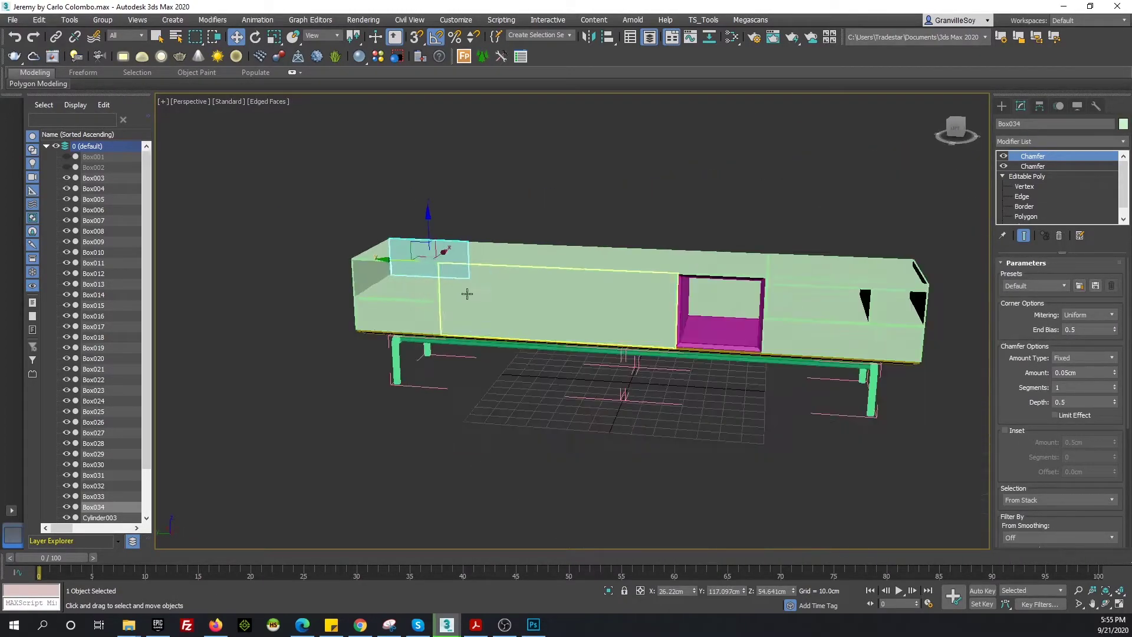
pyautogui.scroll(2, 599, 248)
pyautogui.scroll(-2, 607, 272)
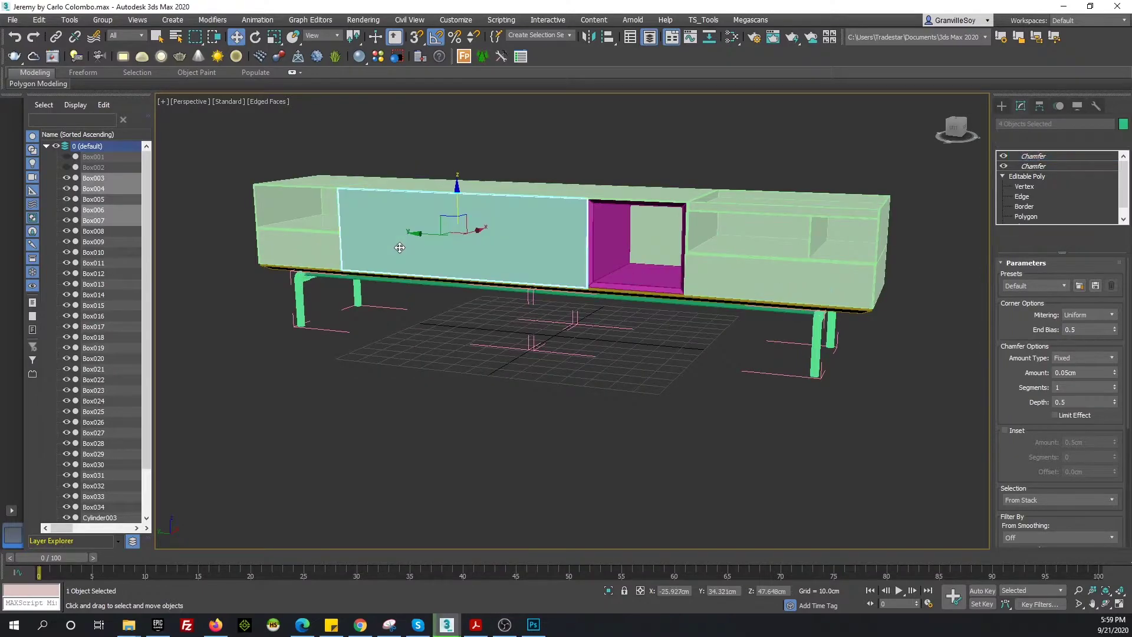
# Hide the front door panel with Alt+H and select the exposed bottom shelf
pyautogui.click(400, 247)
pyautogui.moveTo(400, 248)
pyautogui.mouseDown(button='middle')
pyautogui.moveTo(533, 256)
pyautogui.moveTo(535, 234)
pyautogui.mouseUp(button='middle')
pyautogui.hotkey('alt', 'h')
pyautogui.click(571, 227)
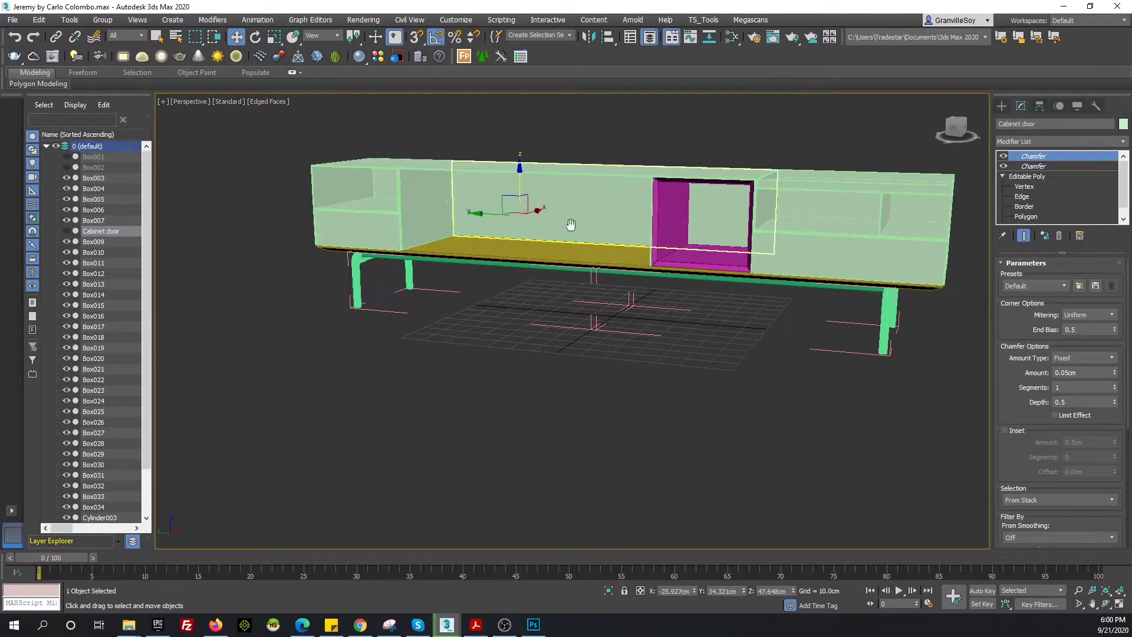
pyautogui.scroll(3, 566, 236)
pyautogui.scroll(2, 539, 265)
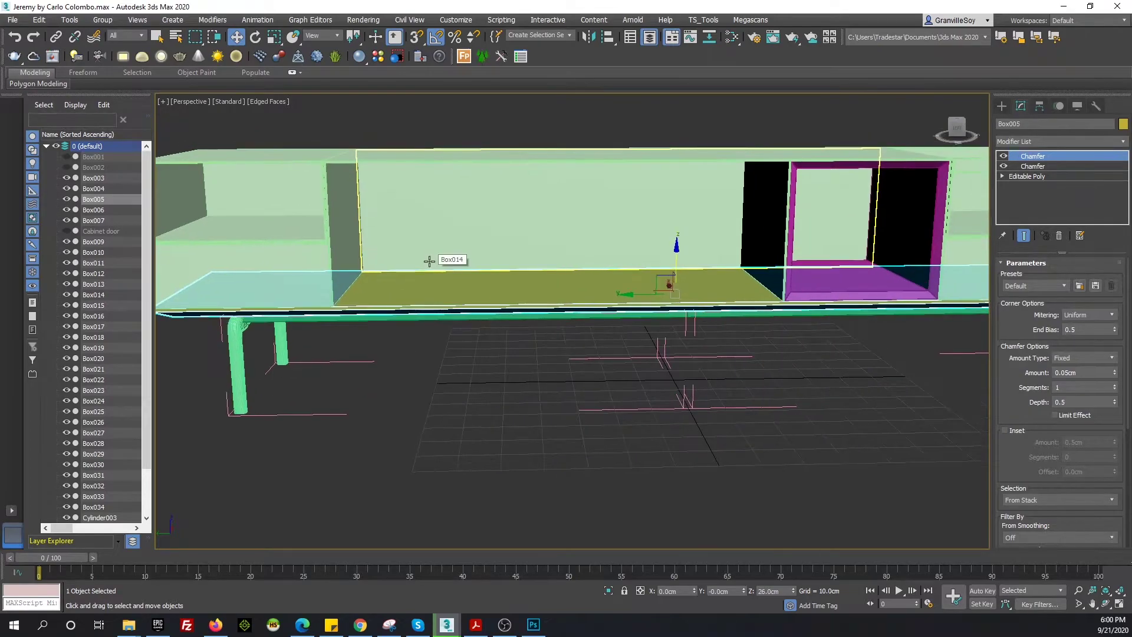
# In the wireframe Left view, draw a new box across the door opening
pyautogui.press('f')
pyautogui.press('l')
pyautogui.press('F3')
pyautogui.click(1001, 105)
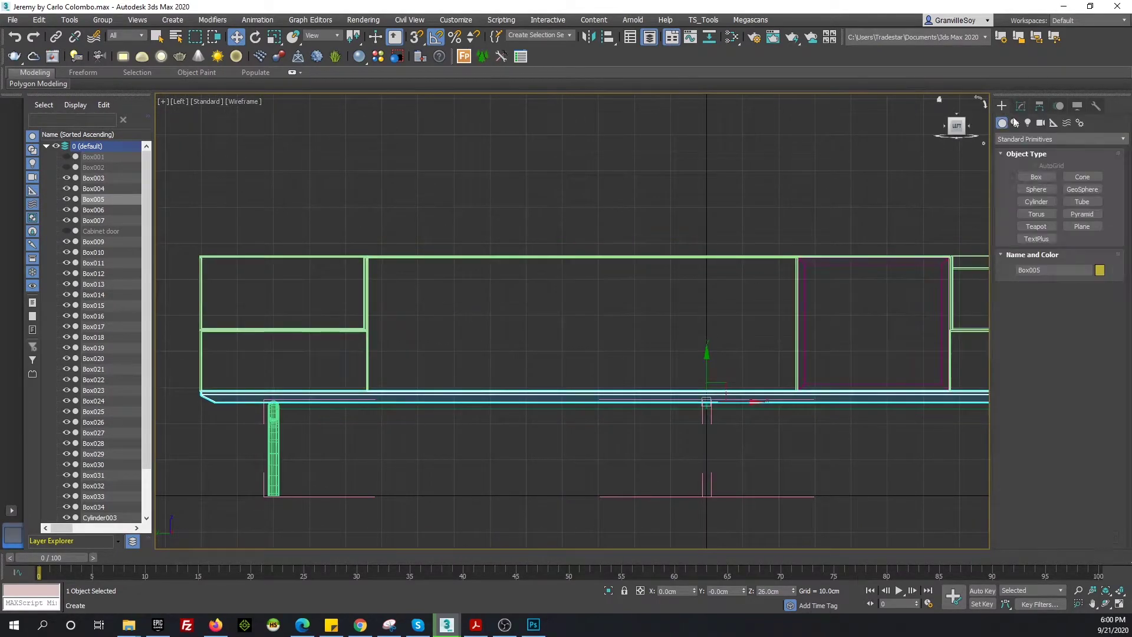
pyautogui.click(1020, 170)
pyautogui.scroll(3, 293, 227)
pyautogui.moveTo(237, 153); pyautogui.dragTo(900, 505)
# Convert the new box to Editable Poly and select its left-edge vertices
pyautogui.click(1020, 106)
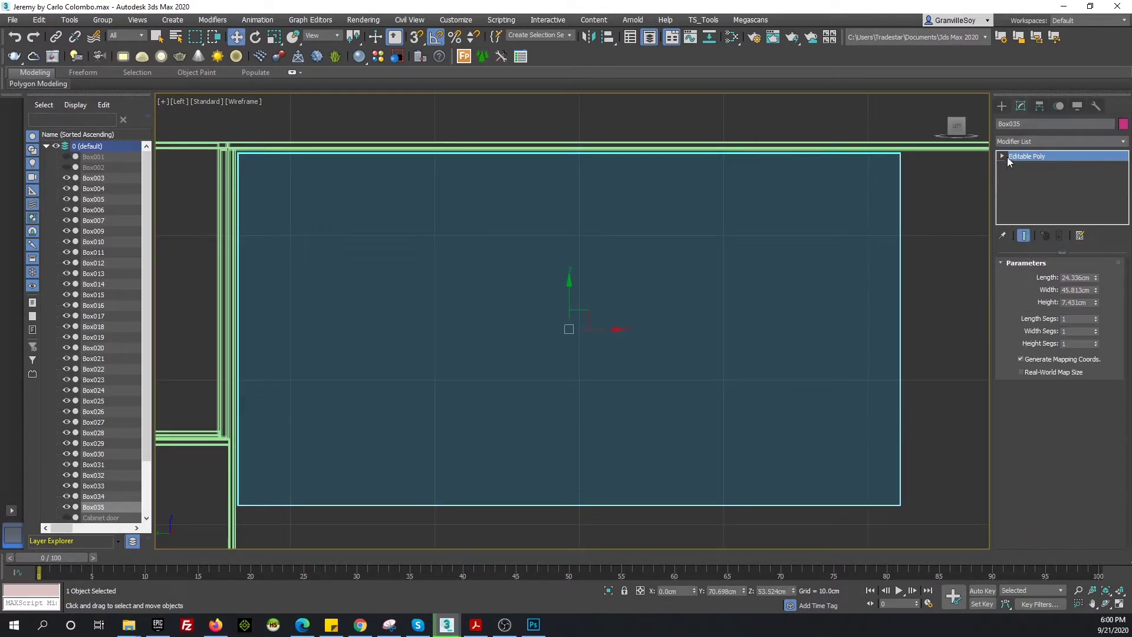
pyautogui.rightClick(344, 174)
pyautogui.press('1')
pyautogui.moveTo(224, 136); pyautogui.dragTo(248, 513)
pyautogui.scroll(3, 293, 375)
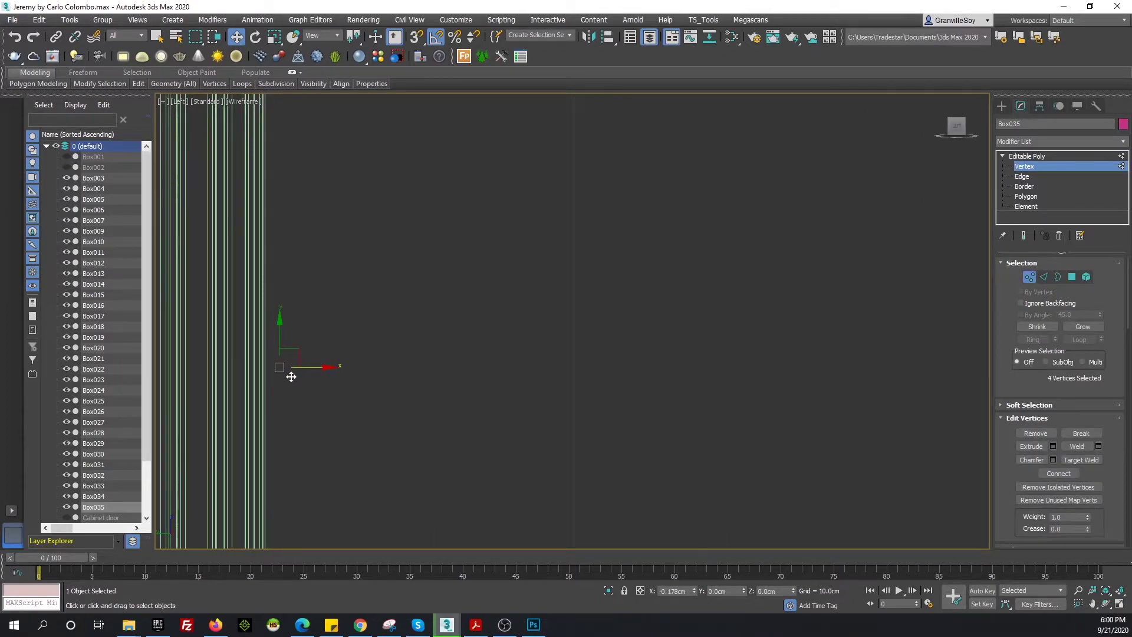
pyautogui.scroll(-3, 291, 377)
pyautogui.scroll(3, 650, 338)
pyautogui.scroll(-3, 644, 331)
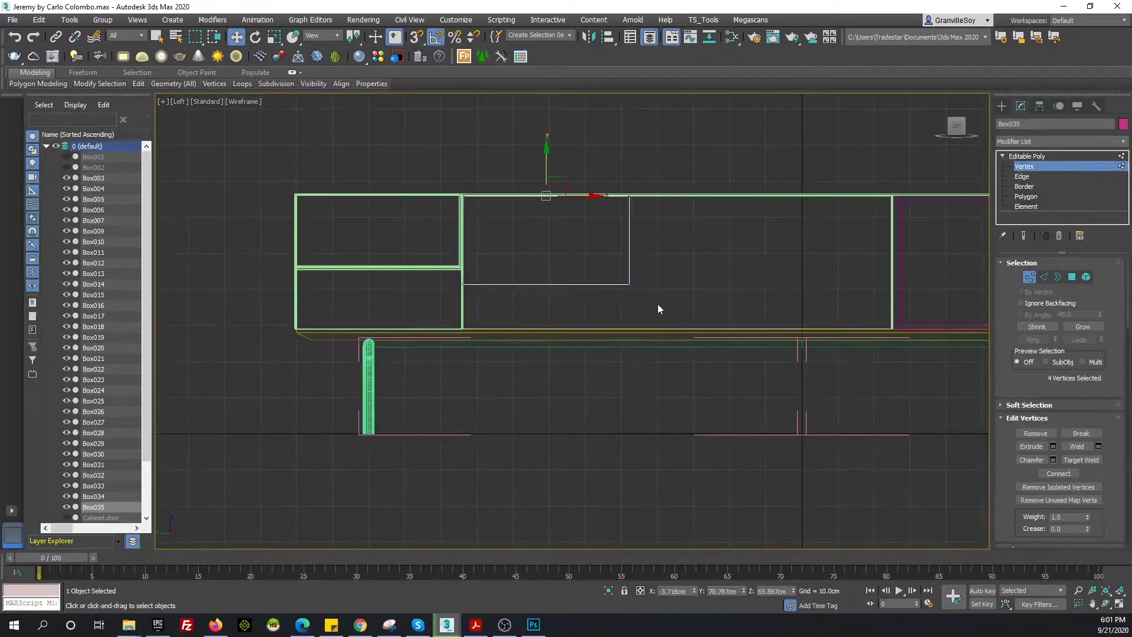
pyautogui.scroll(3, 513, 282)
pyautogui.scroll(-3, 538, 445)
pyautogui.scroll(3, 514, 338)
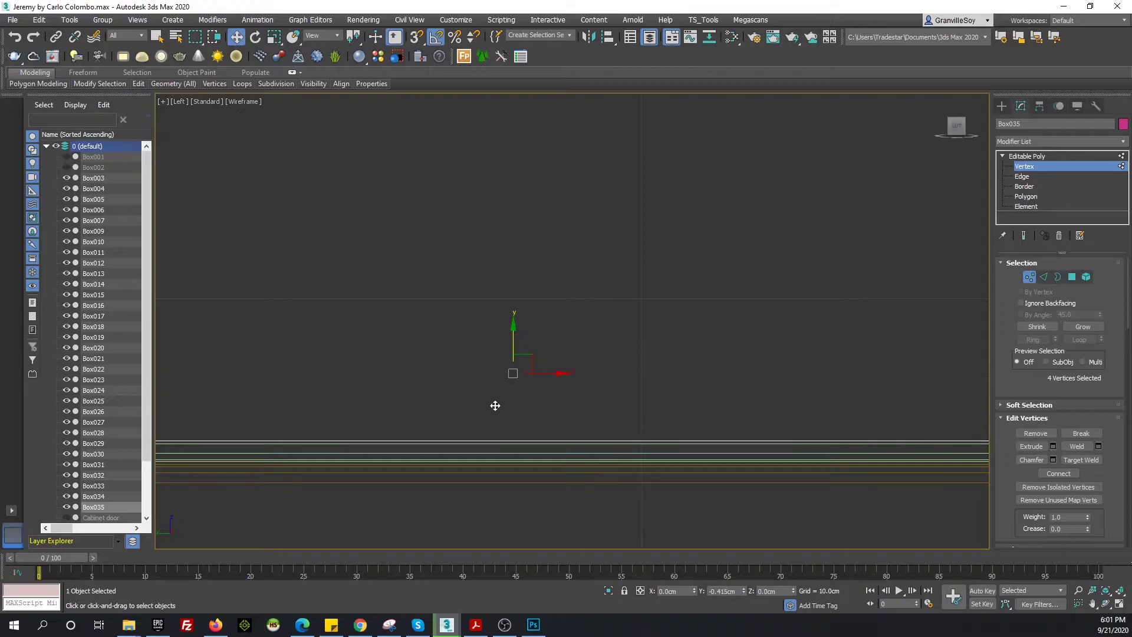
pyautogui.scroll(-3, 493, 410)
pyautogui.scroll(5, 643, 323)
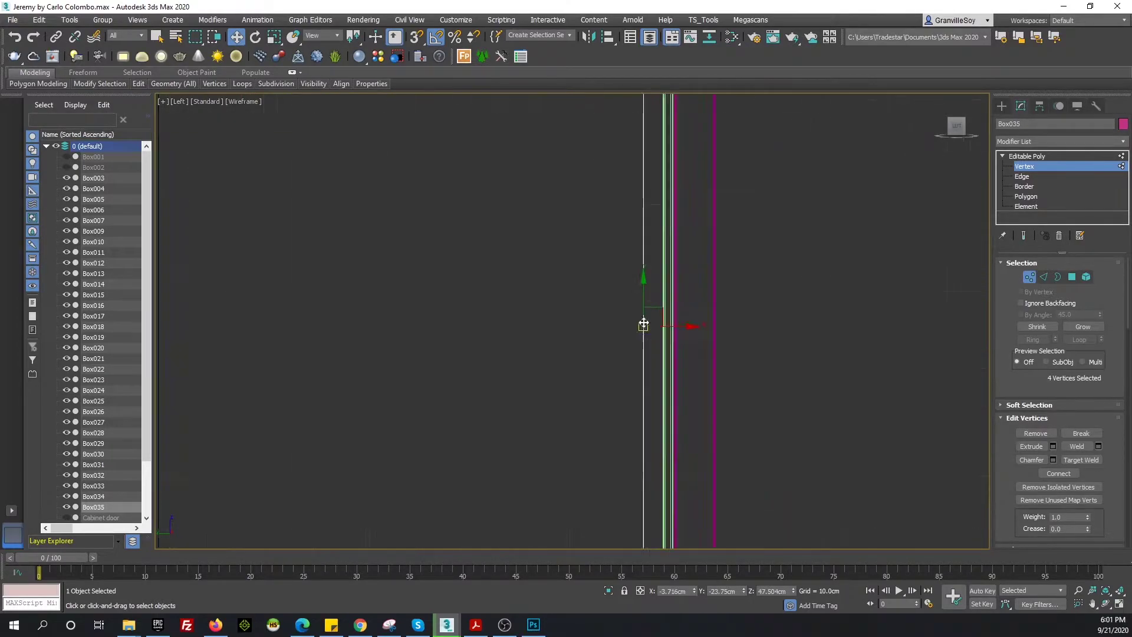
# Check the panel in Top and Perspective views and select its front face
pyautogui.press('t')
pyautogui.scroll(-2, 518, 462)
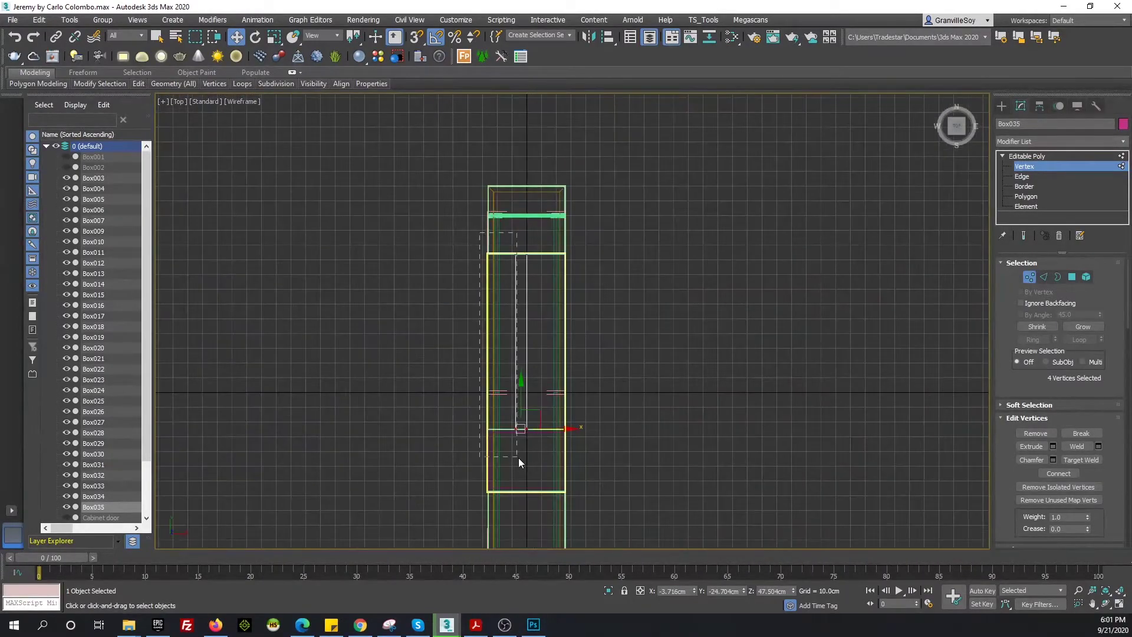
pyautogui.scroll(3, 560, 370)
pyautogui.scroll(3, 576, 356)
pyautogui.press('p')
pyautogui.keyDown('alt'); pyautogui.moveTo(577, 356); pyautogui.dragTo(633, 274, button='middle'); pyautogui.keyUp('alt')
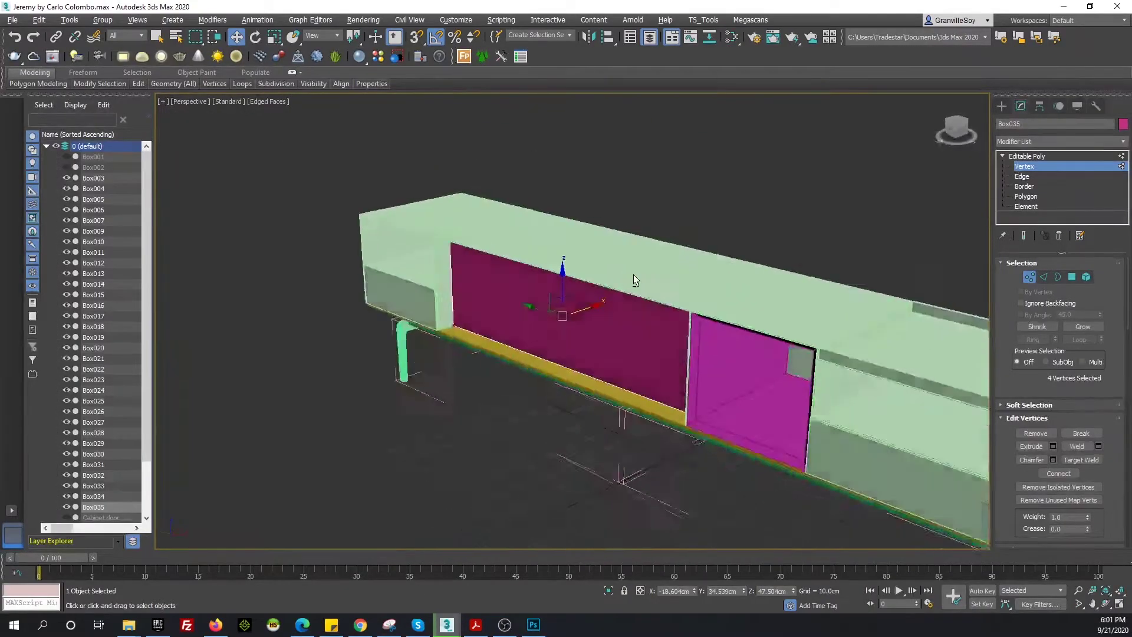
pyautogui.scroll(3, 551, 326)
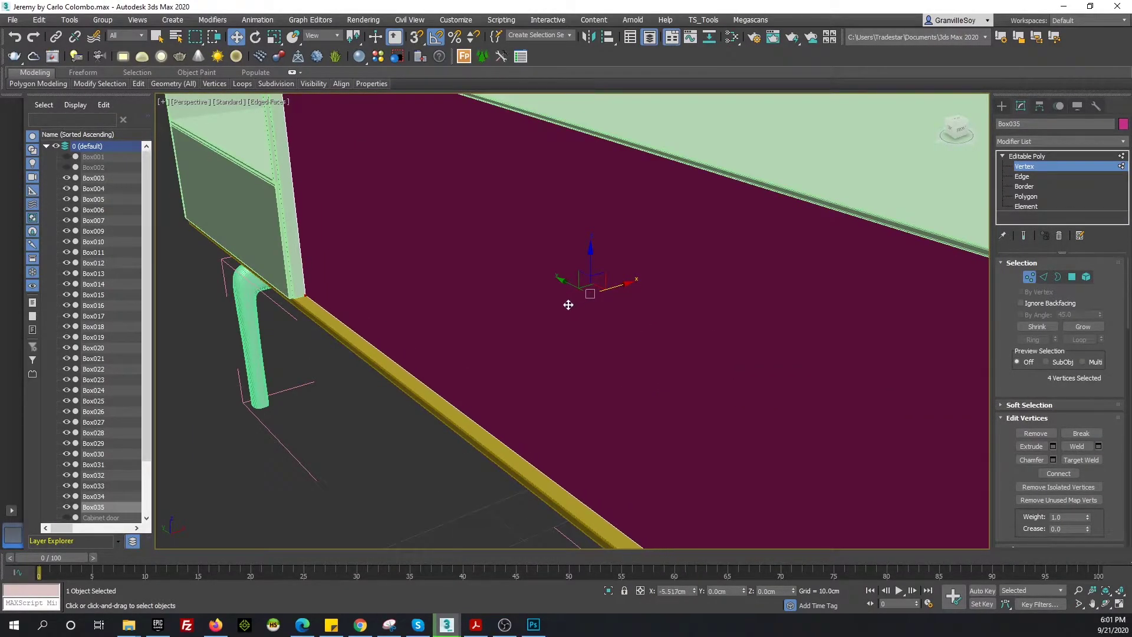
pyautogui.click(764, 299)
# Move the selected face about 21 cm sideways and restore shaded display with edges
pyautogui.scroll(-3, 755, 235)
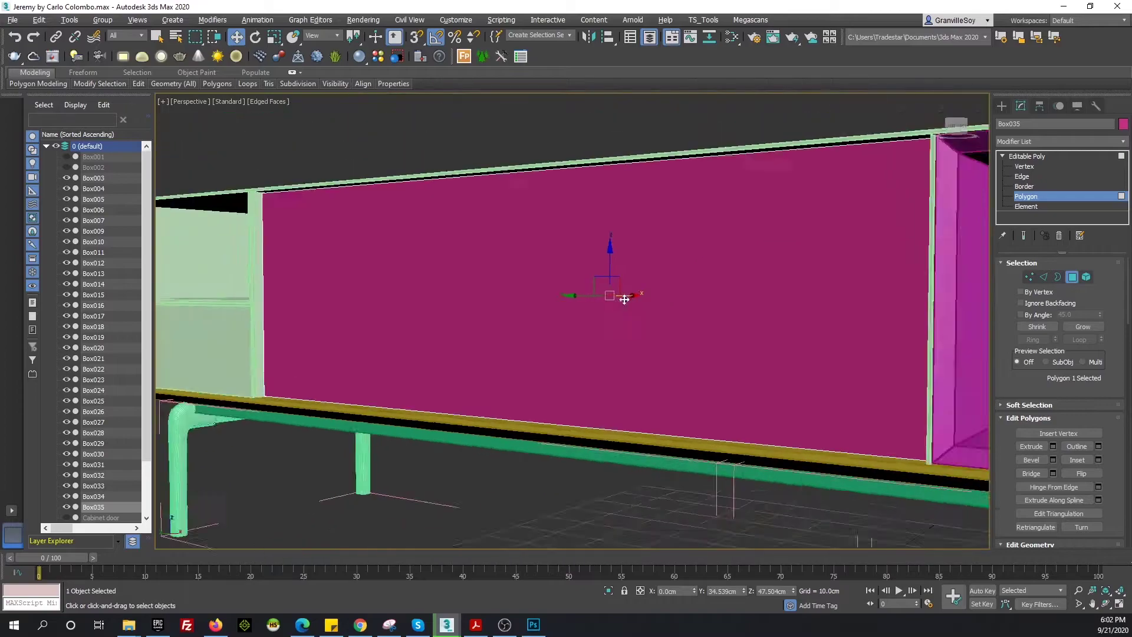
pyautogui.moveTo(579, 296)
pyautogui.keyDown('alt'); pyautogui.mouseDown(button='middle')
pyautogui.moveTo(526, 338)
pyautogui.moveTo(565, 360)
pyautogui.mouseUp(button='middle'); pyautogui.keyUp('alt')
pyautogui.press('F3')
pyautogui.moveTo(565, 360); pyautogui.dragTo(713, 344)
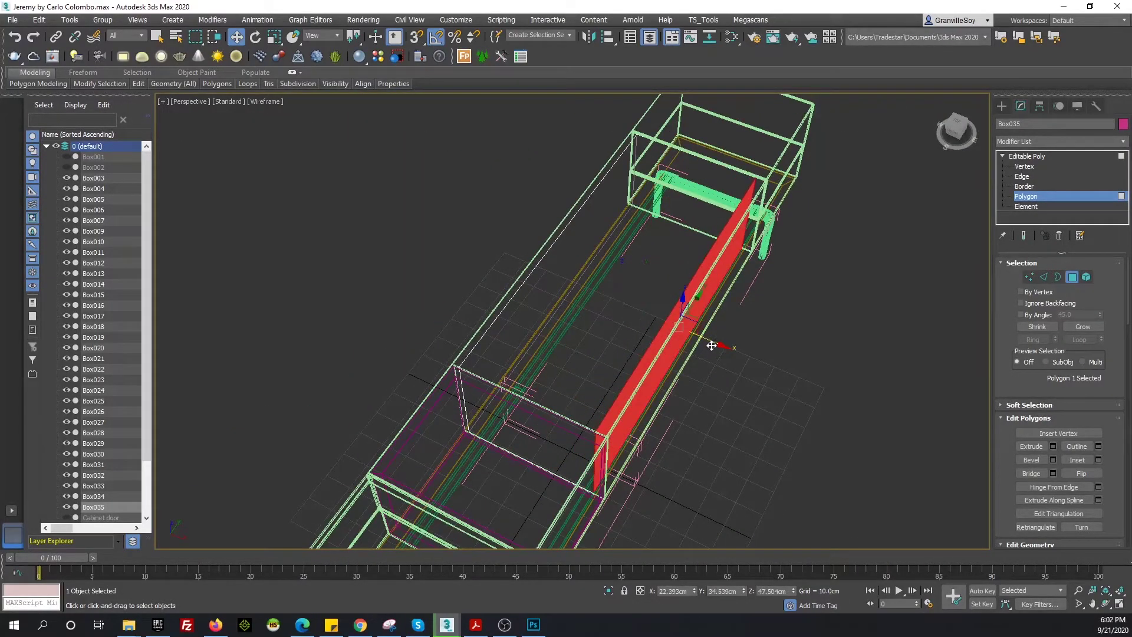
pyautogui.press('t')
pyautogui.scroll(-3, 642, 325)
pyautogui.press('p')
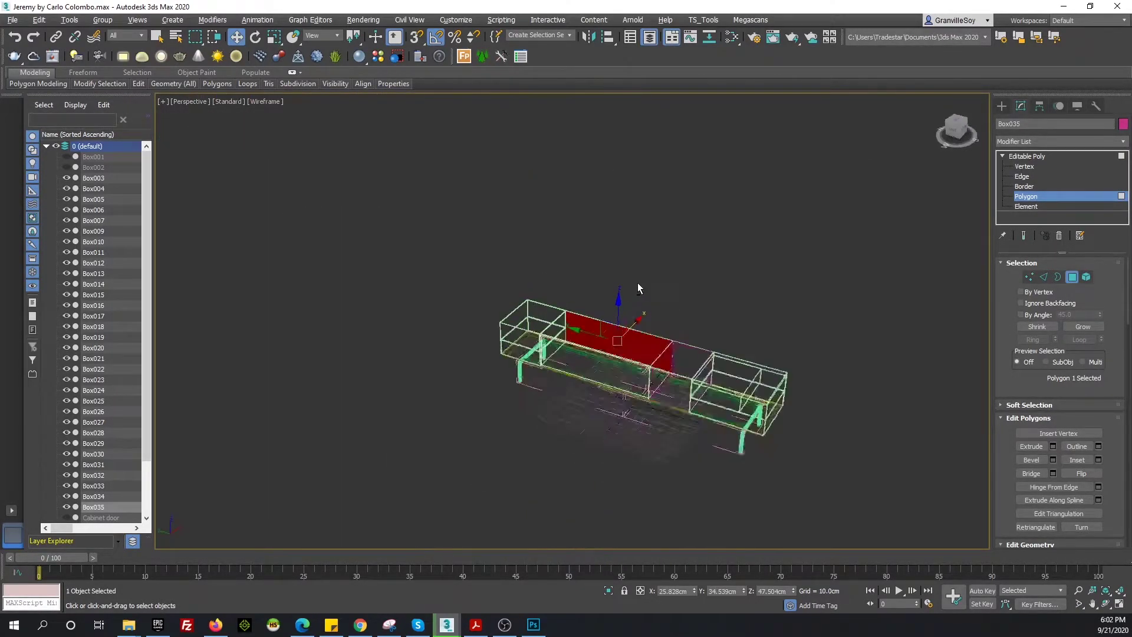
pyautogui.press('F3')
pyautogui.scroll(4, 639, 285)
pyautogui.scroll(3, 644, 346)
pyautogui.press('F4')
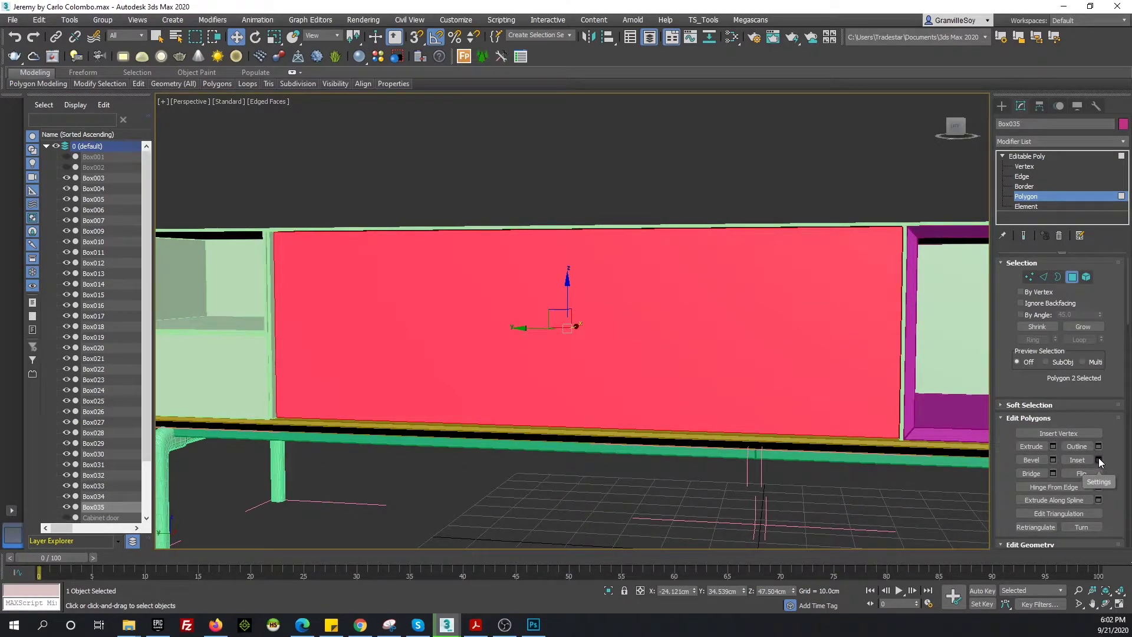
# Inset the panel's selected front faces by 2 in the Left view
pyautogui.press('l')
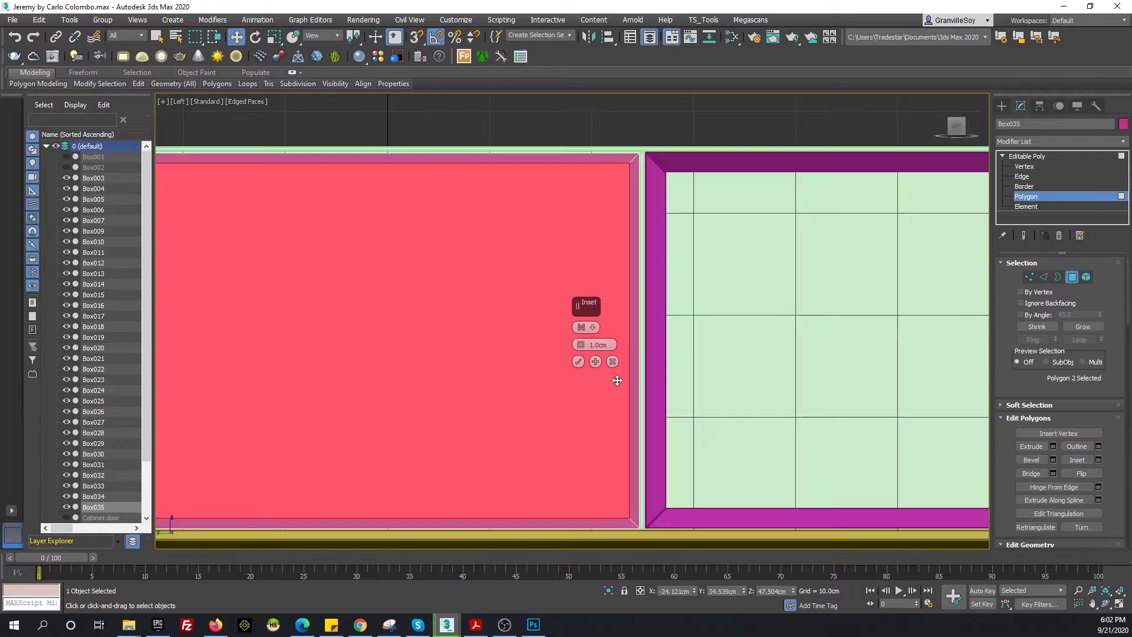
pyautogui.press('z')
pyautogui.write('2')
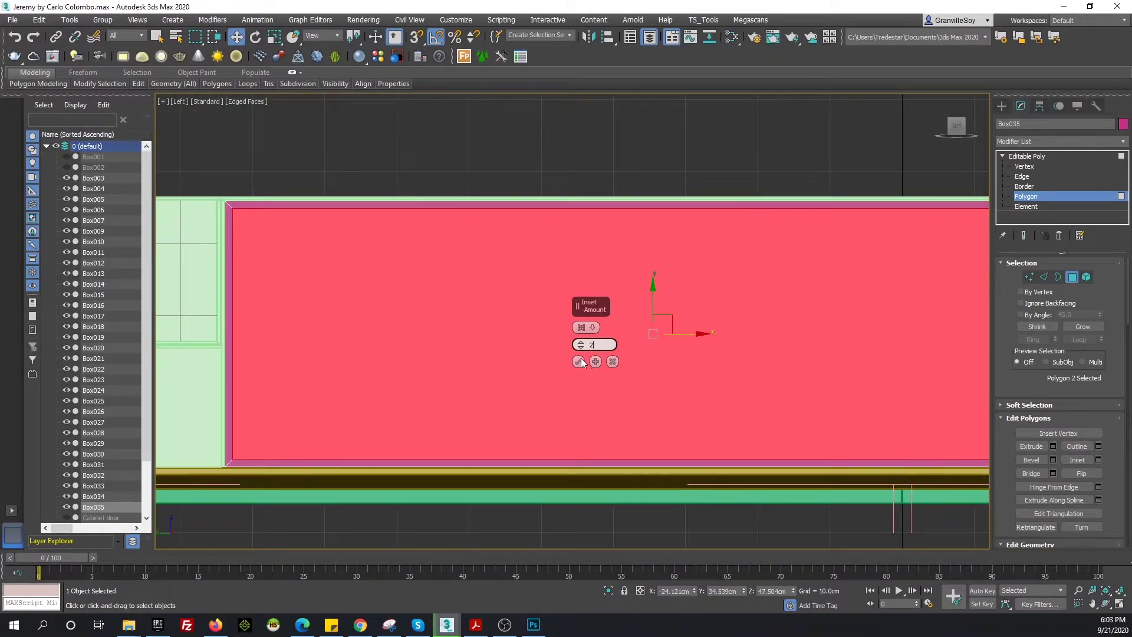
pyautogui.click(579, 362)
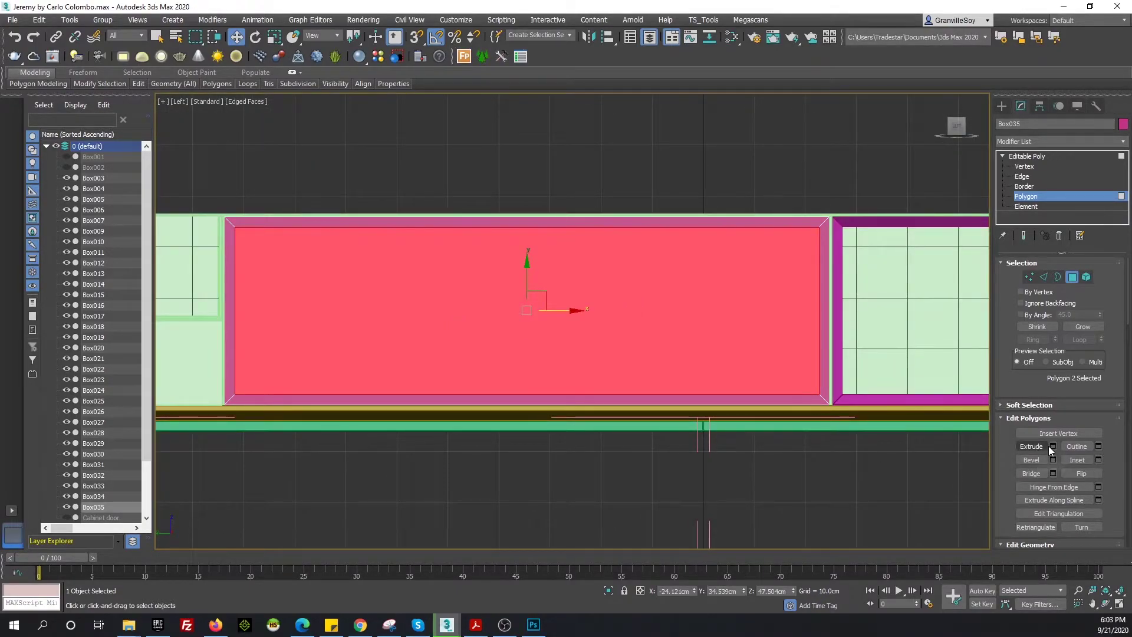
pyautogui.press('w')
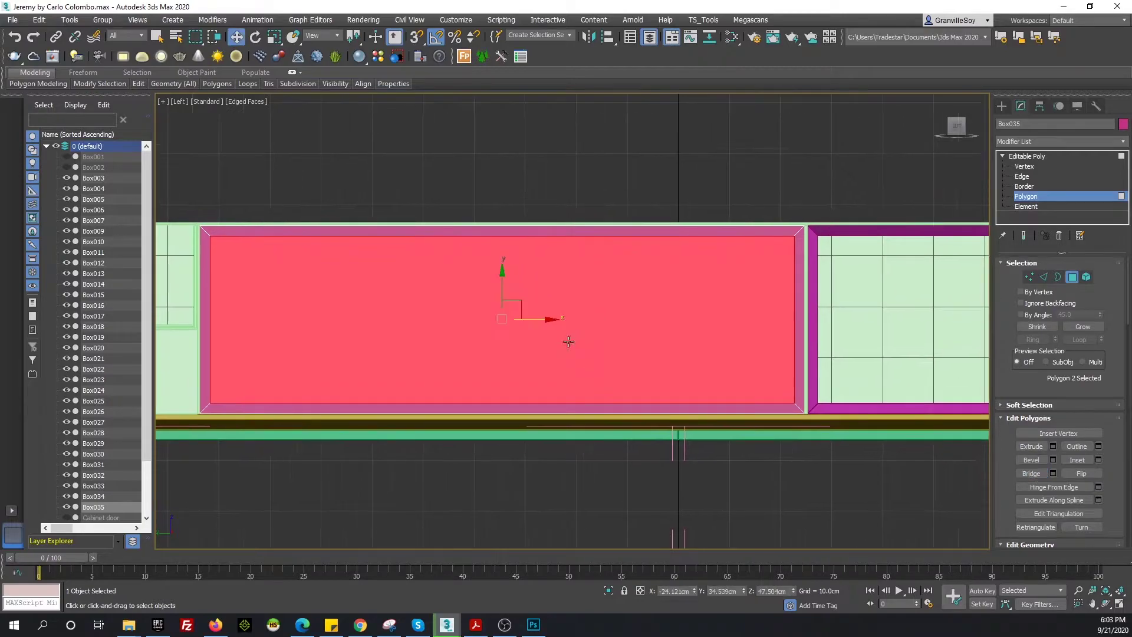
pyautogui.keyDown('alt'); pyautogui.moveTo(566, 341); pyautogui.dragTo(680, 303, button='middle'); pyautogui.keyUp('alt')
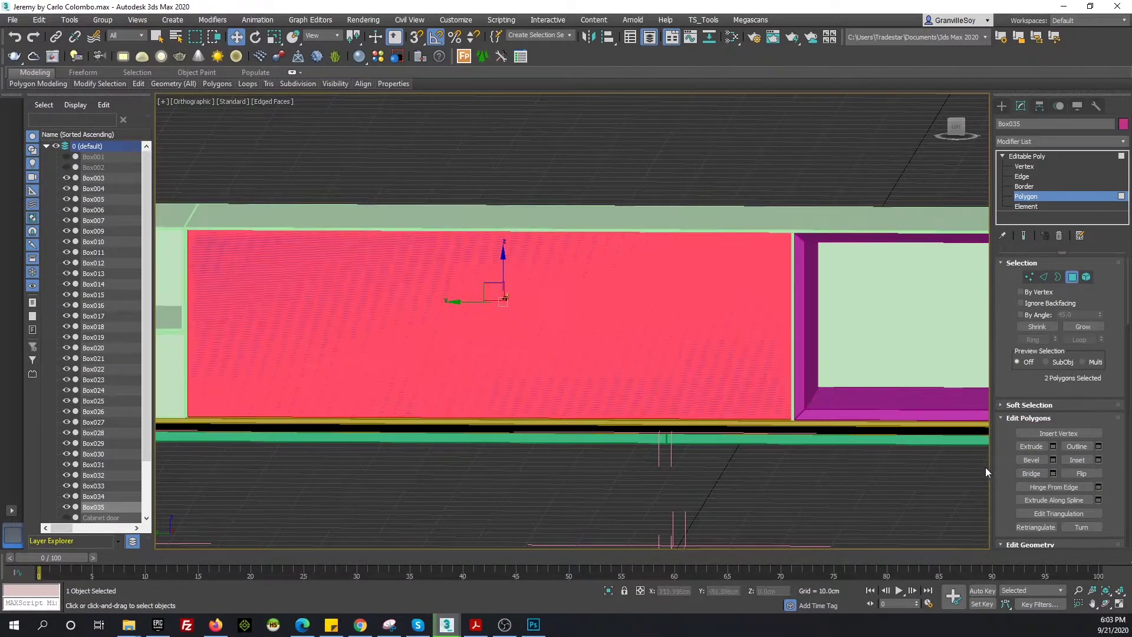
# Extrude the front faces negatively to push them inward into a recess
pyautogui.click(1053, 446)
pyautogui.click(580, 345)
pyautogui.keyDown('alt'); pyautogui.moveTo(726, 455); pyautogui.dragTo(522, 400, button='middle'); pyautogui.keyUp('alt')
pyautogui.press('p')
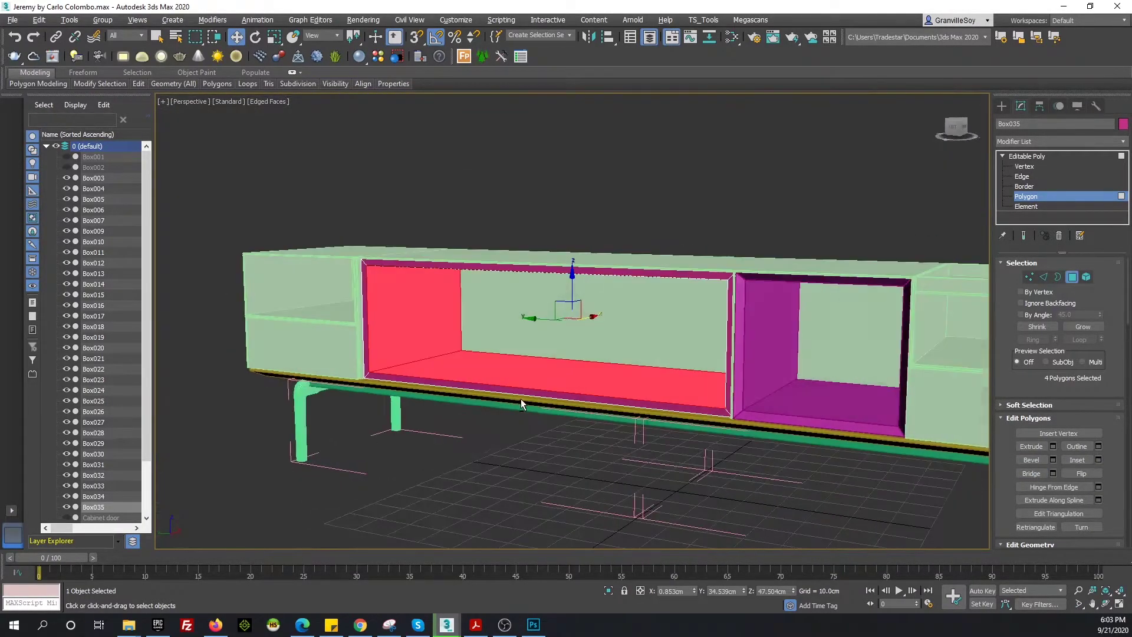
pyautogui.scroll(3, 546, 402)
pyautogui.scroll(-3, 547, 398)
pyautogui.scroll(-3, 571, 391)
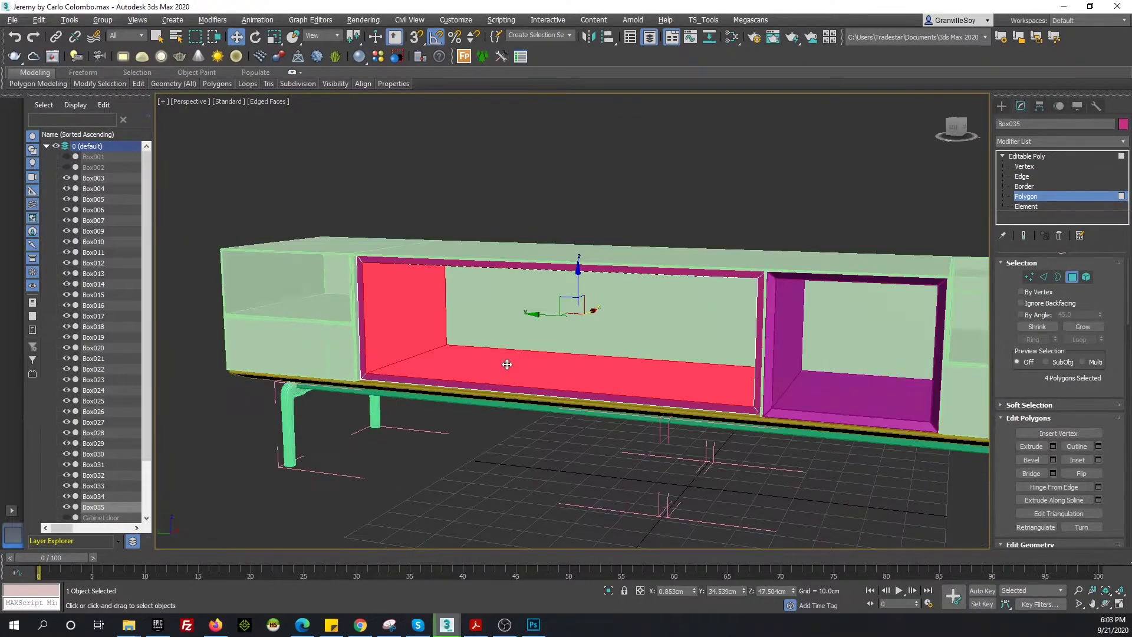
pyautogui.keyDown('alt'); pyautogui.moveTo(508, 366); pyautogui.dragTo(530, 308, button='middle'); pyautogui.keyUp('alt')
# Switch to edge editing and compare the niche with the furniture catalogue PDF
pyautogui.press('2')
pyautogui.press('t')
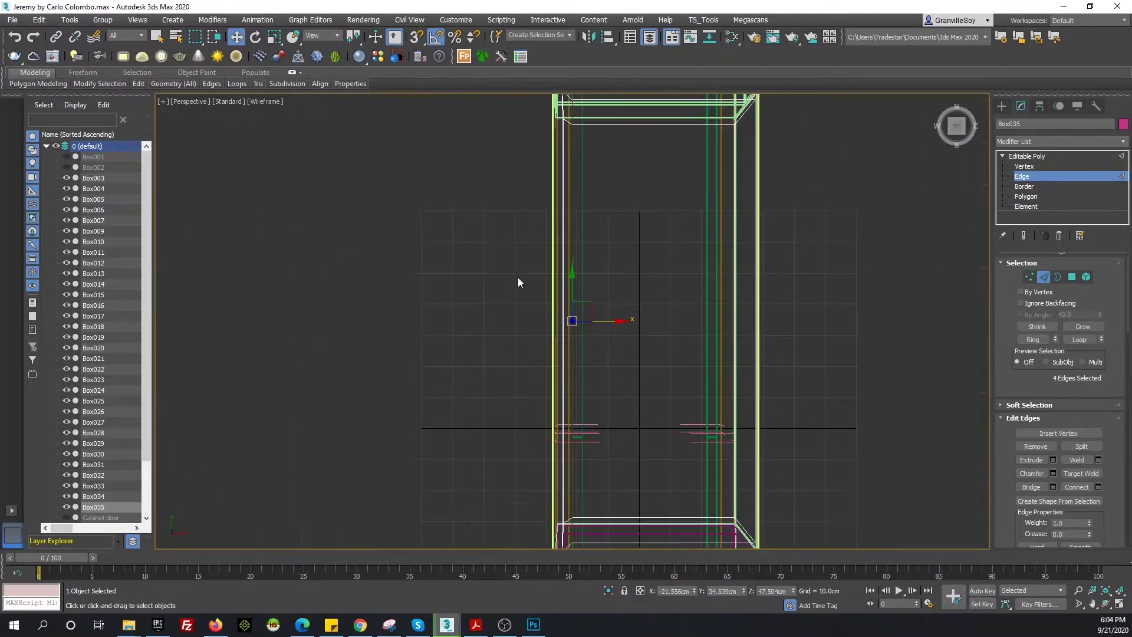
pyautogui.press('p')
pyautogui.scroll(4, 584, 243)
pyautogui.scroll(1, 490, 309)
pyautogui.click(479, 626)
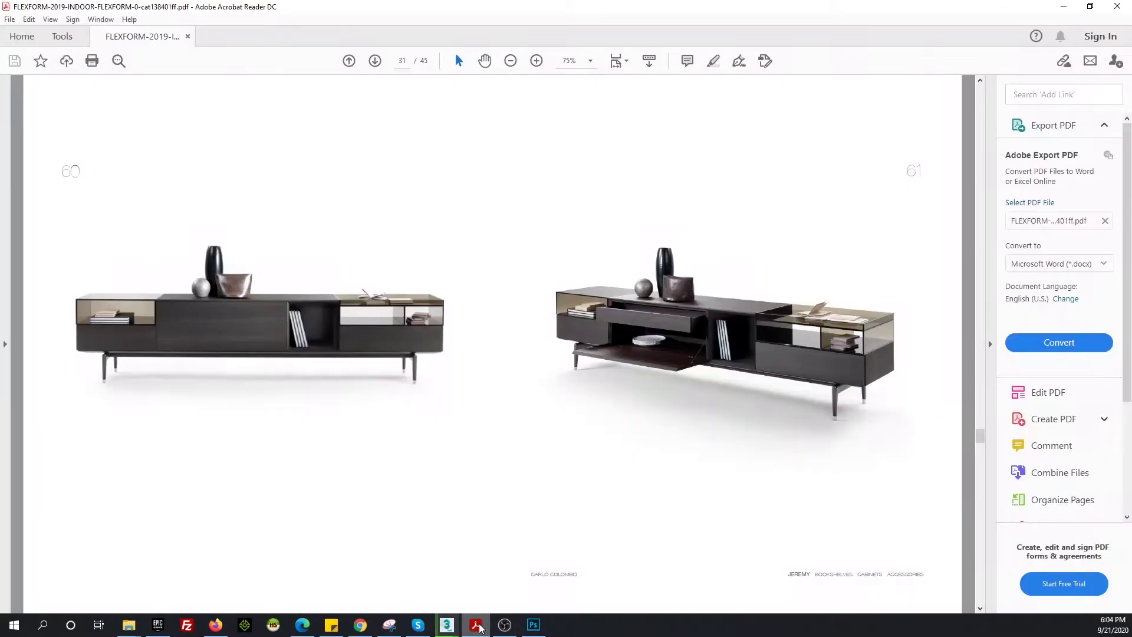
pyautogui.click(379, 569)
pyautogui.scroll(2, 485, 370)
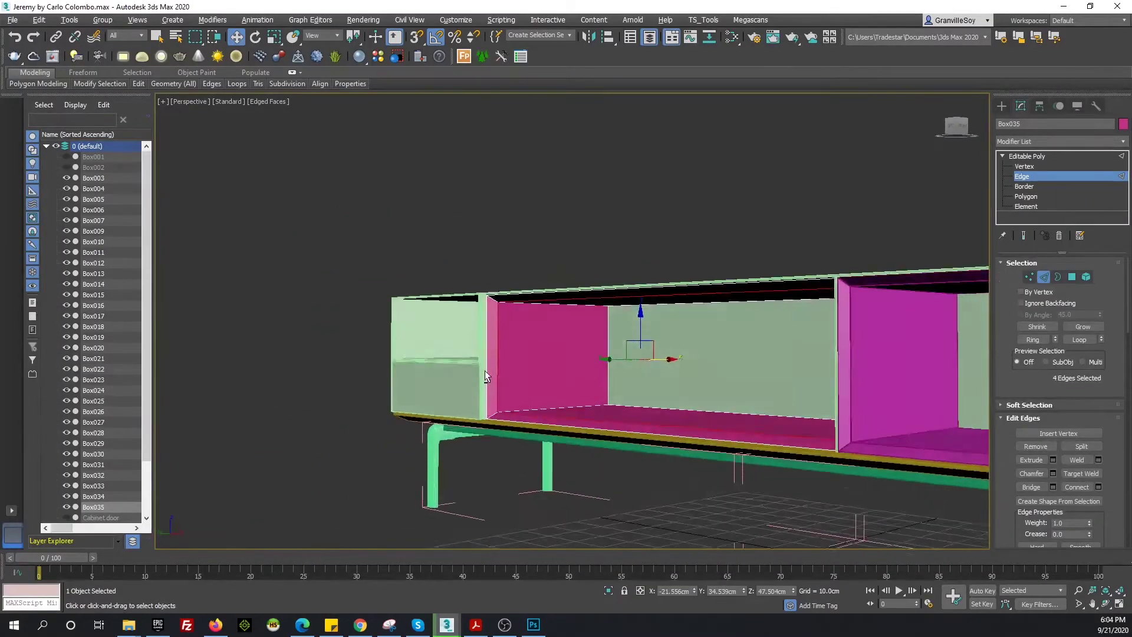
pyautogui.scroll(2, 544, 383)
# Clone the thin shelf panel Box031 into a new shelf, Box036, inside the magenta compartment
pyautogui.press('t')
pyautogui.scroll(3, 514, 407)
pyautogui.scroll(2, 535, 430)
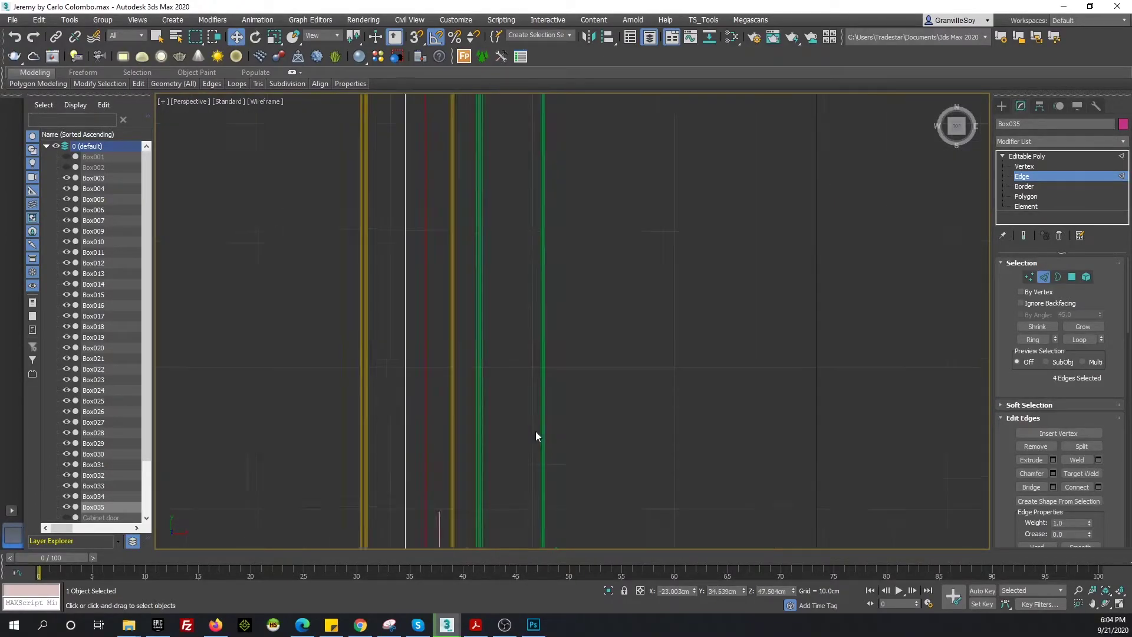
pyautogui.press('p')
pyautogui.moveTo(535, 431)
pyautogui.keyDown('alt'); pyautogui.mouseDown(button='middle')
pyautogui.moveTo(525, 356)
pyautogui.moveTo(648, 351)
pyautogui.mouseUp(button='middle'); pyautogui.keyUp('alt')
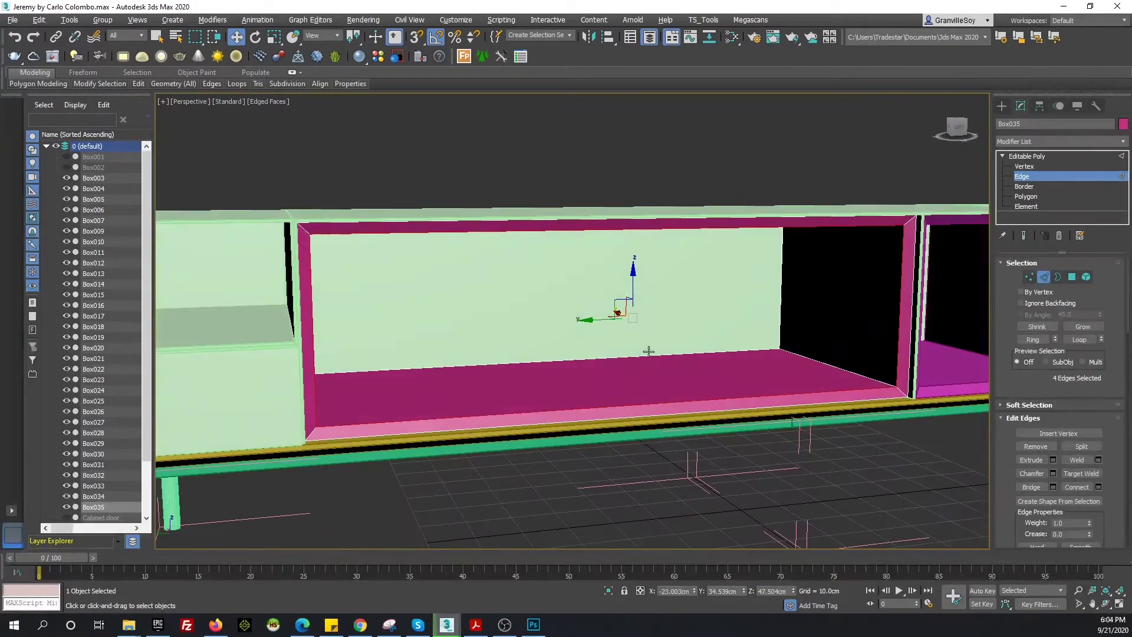
pyautogui.click(430, 323)
pyautogui.press('l')
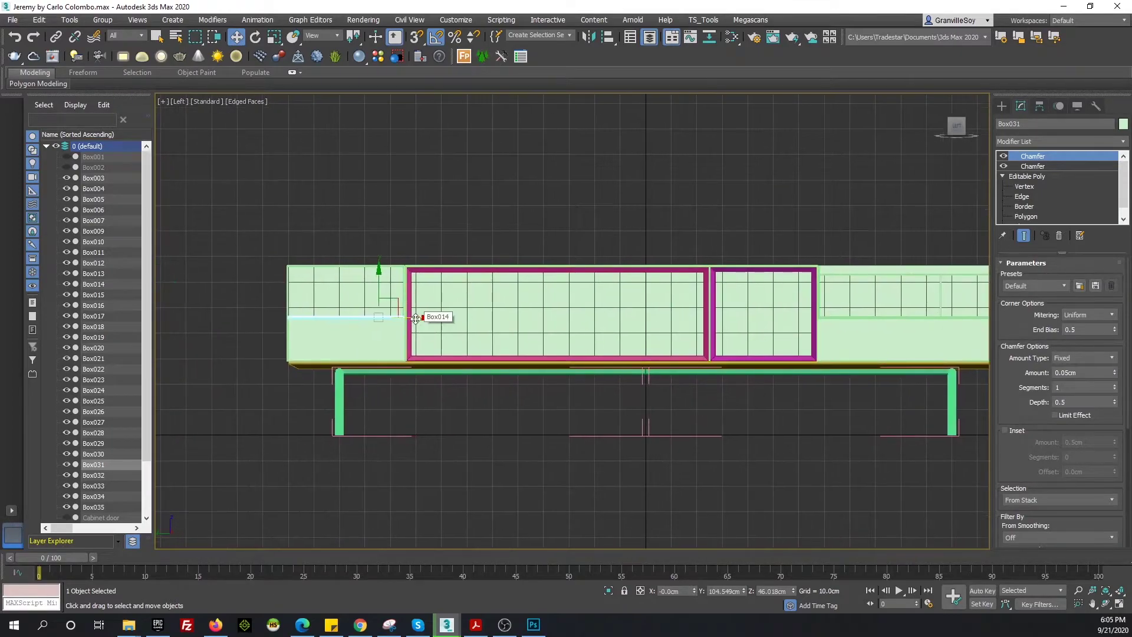
pyautogui.keyDown('shift'); pyautogui.moveTo(430, 321); pyautogui.dragTo(618, 334); pyautogui.keyUp('shift')
pyautogui.press('Return')
# Open Box036's vertices in Editable Poly to fit it to the compartment
pyautogui.press('F3')
pyautogui.press('z')
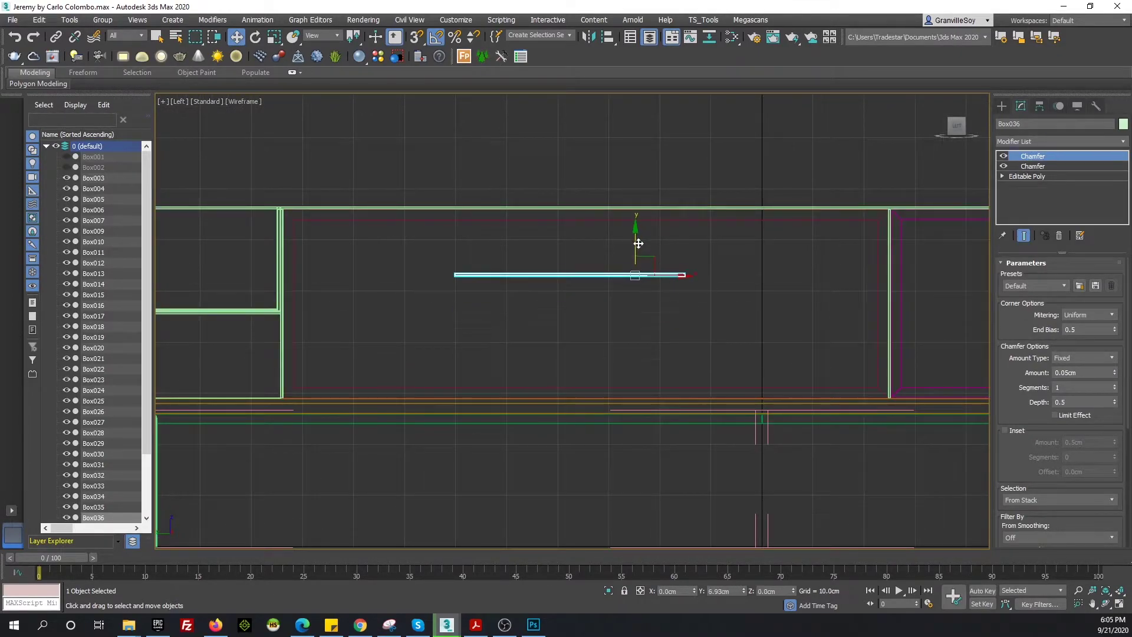
pyautogui.click(1024, 187)
pyautogui.scroll(2, 641, 316)
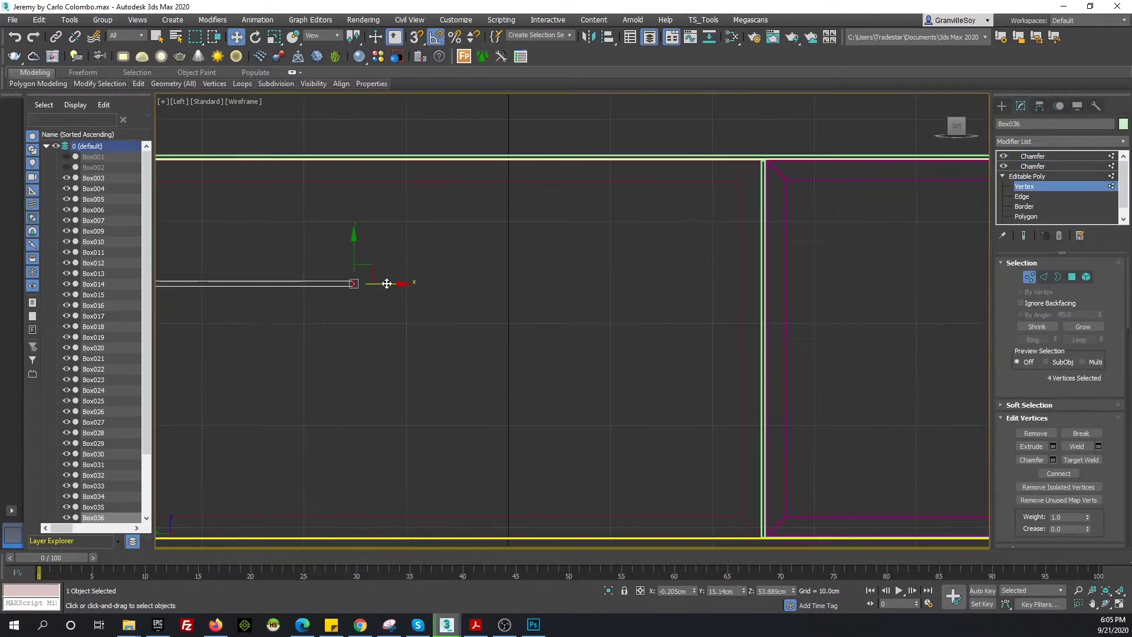
pyautogui.scroll(5, 728, 286)
pyautogui.scroll(-5, 734, 318)
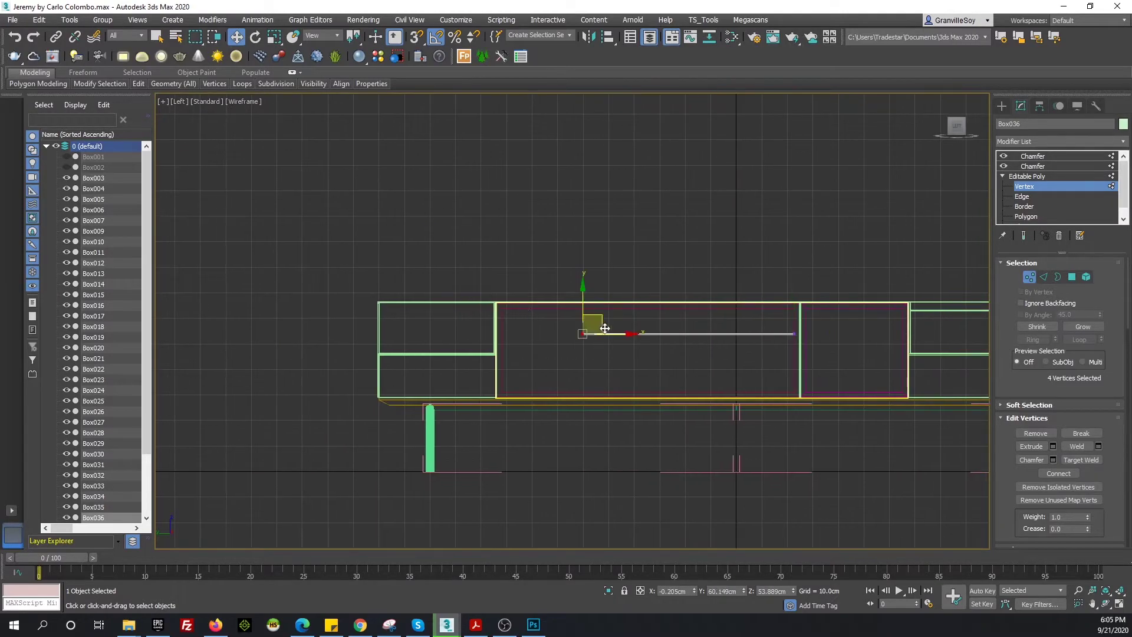
pyautogui.scroll(5, 546, 336)
pyautogui.scroll(-2, 589, 351)
pyautogui.scroll(-3, 624, 343)
# Select the front-edge polygon of shelf Box036
pyautogui.keyDown('alt'); pyautogui.moveTo(624, 344); pyautogui.dragTo(579, 386, button='middle'); pyautogui.keyUp('alt')
pyautogui.press('p')
pyautogui.press('4')
pyautogui.scroll(3, 484, 414)
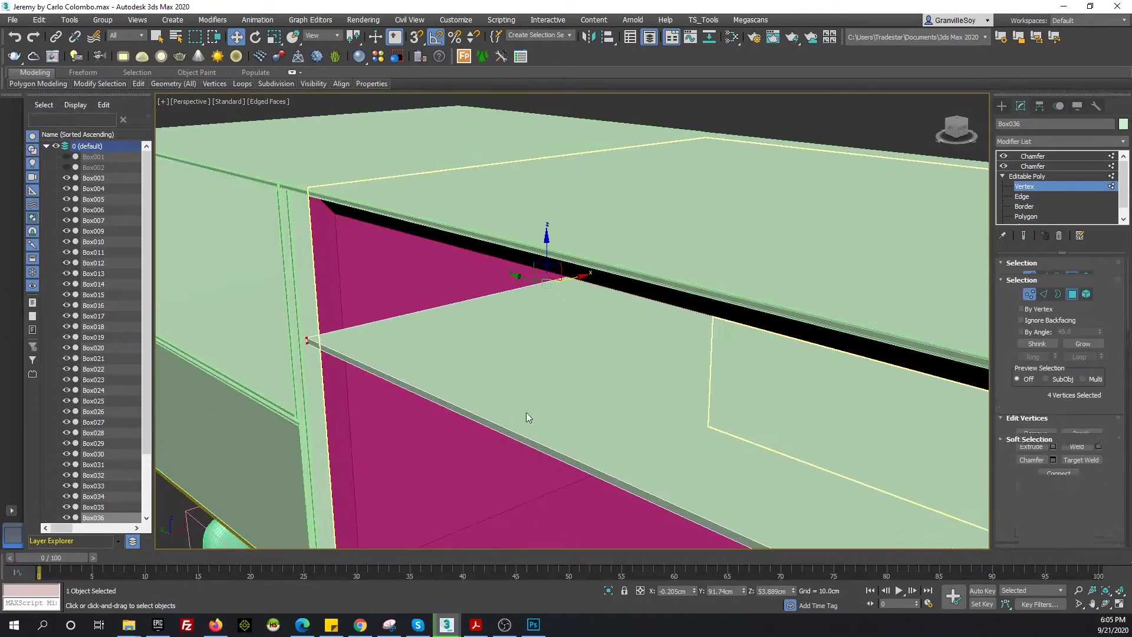
pyautogui.click(526, 412)
pyautogui.scroll(3, 579, 431)
pyautogui.scroll(-5, 602, 422)
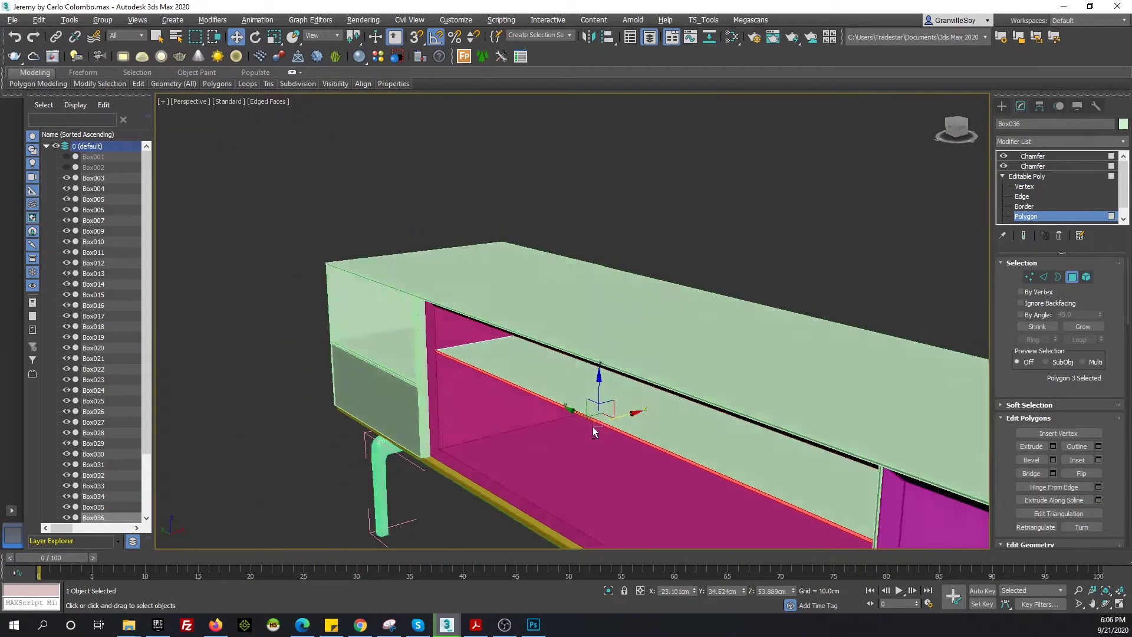
pyautogui.scroll(-3, 472, 457)
# Clone side panel Box009 into a new front panel, Box037
pyautogui.click(472, 458)
pyautogui.press('l')
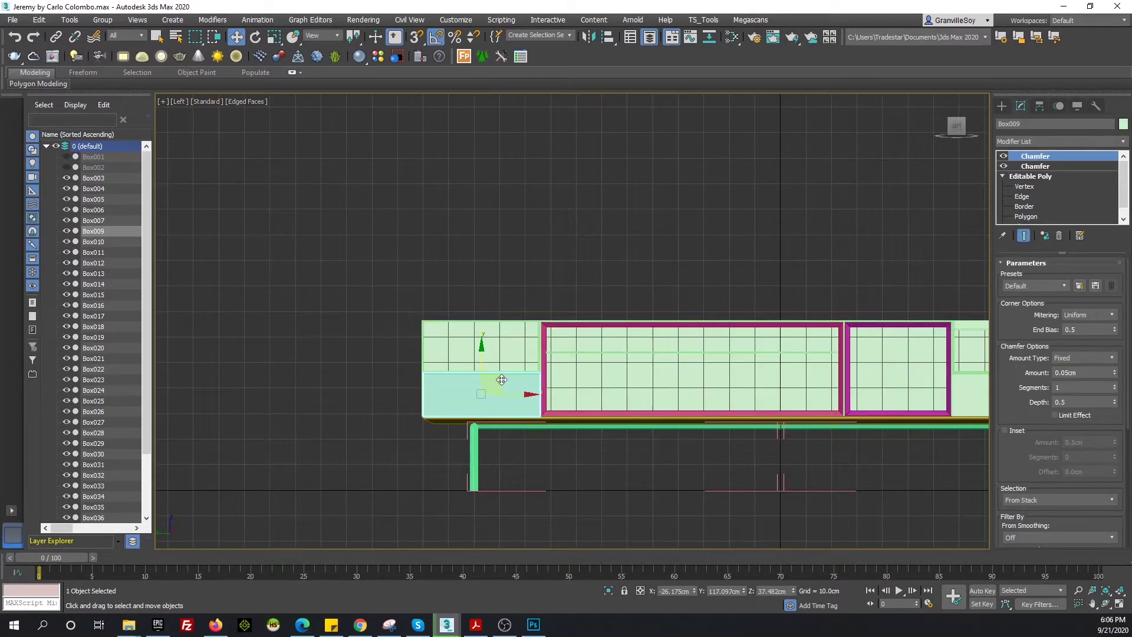
pyautogui.keyDown('shift'); pyautogui.moveTo(502, 380); pyautogui.dragTo(580, 332); pyautogui.keyUp('shift')
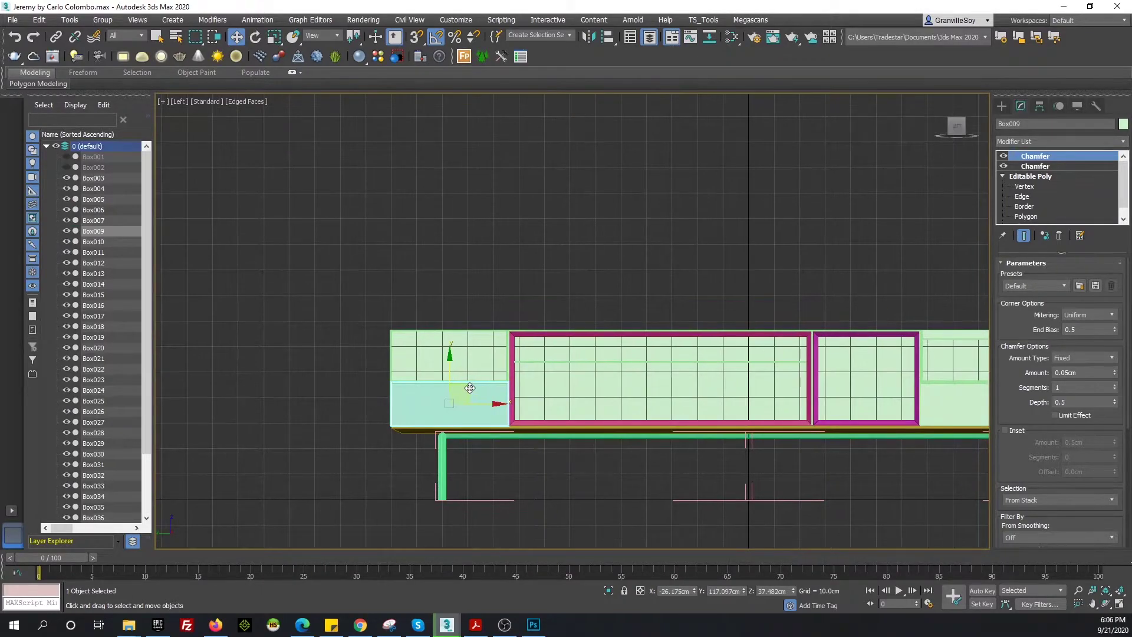
pyautogui.click(566, 363)
pyautogui.press('z')
pyautogui.moveTo(668, 397); pyautogui.dragTo(530, 318, button='middle')
# Select the vertices along Box037's top edge
pyautogui.click(1024, 186)
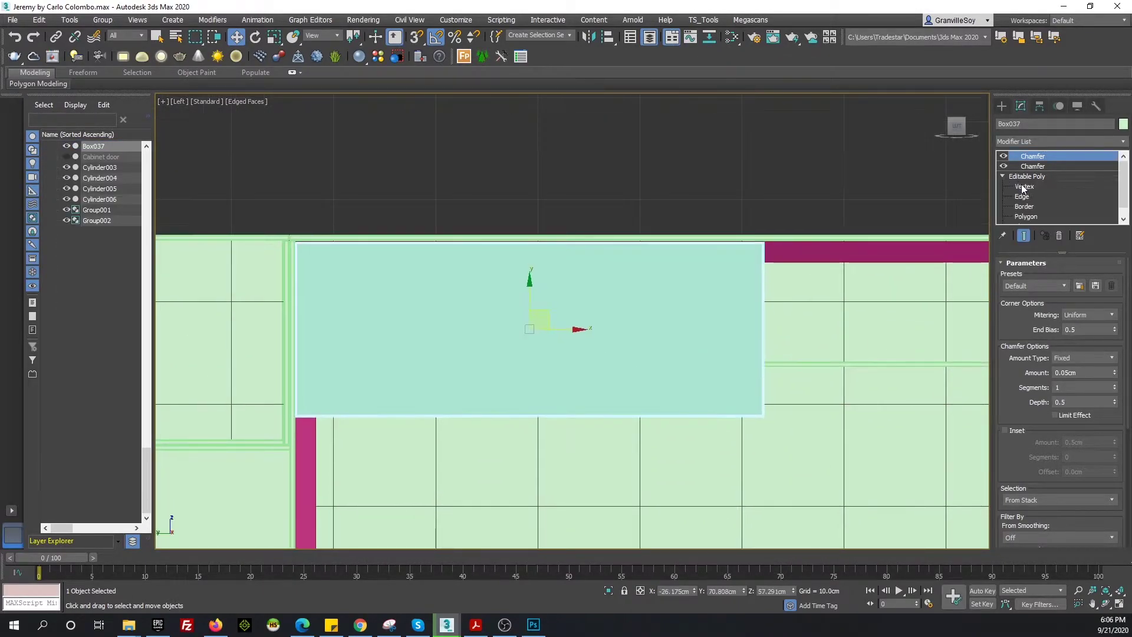
pyautogui.moveTo(253, 235); pyautogui.dragTo(330, 433)
pyautogui.press('z')
pyautogui.scroll(-3, 412, 277)
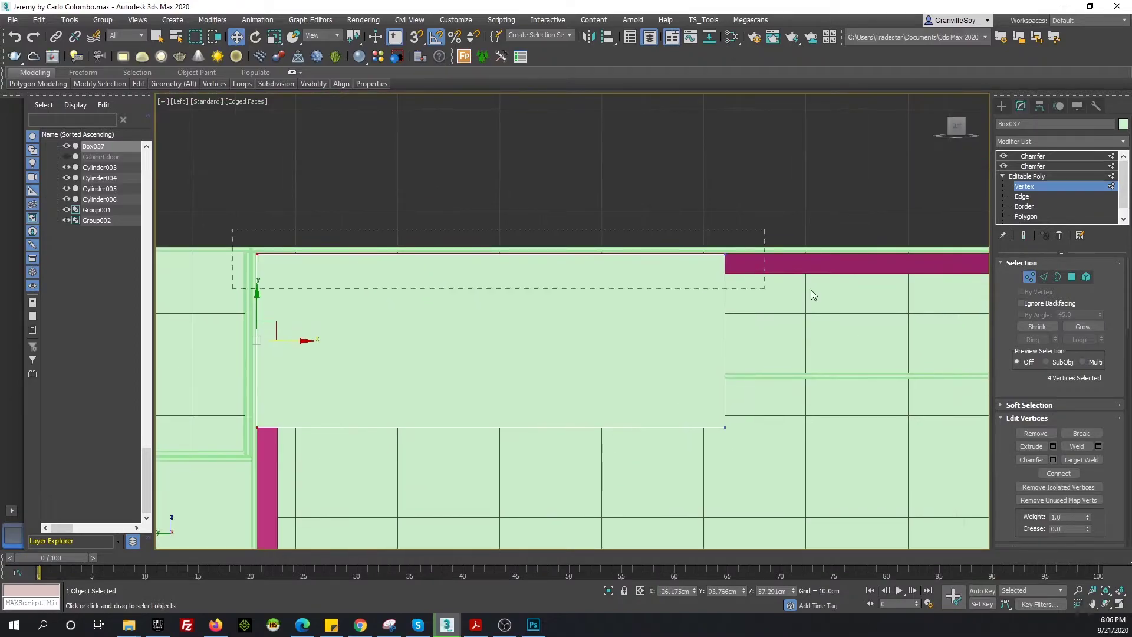
pyautogui.scroll(3, 482, 300)
pyautogui.scroll(2, 482, 300)
pyautogui.scroll(-1, 482, 301)
pyautogui.scroll(-3, 481, 300)
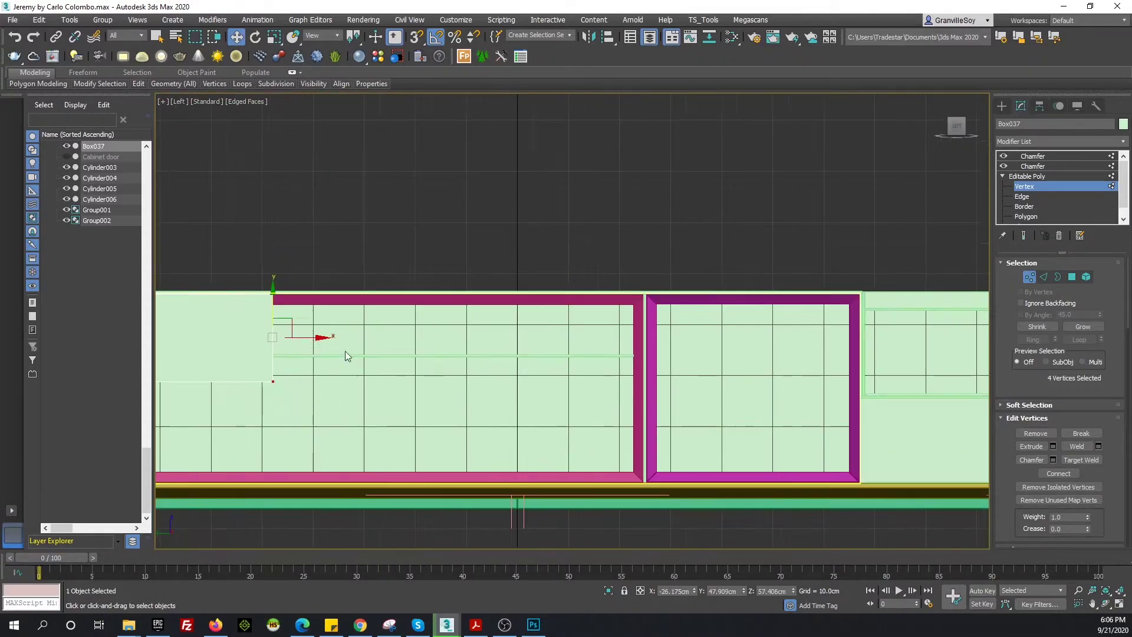
# Fit Box037's vertices to the cabinet outline in wireframe, then leave vertex editing
pyautogui.press('F3')
pyautogui.scroll(4, 624, 384)
pyautogui.scroll(1, 681, 301)
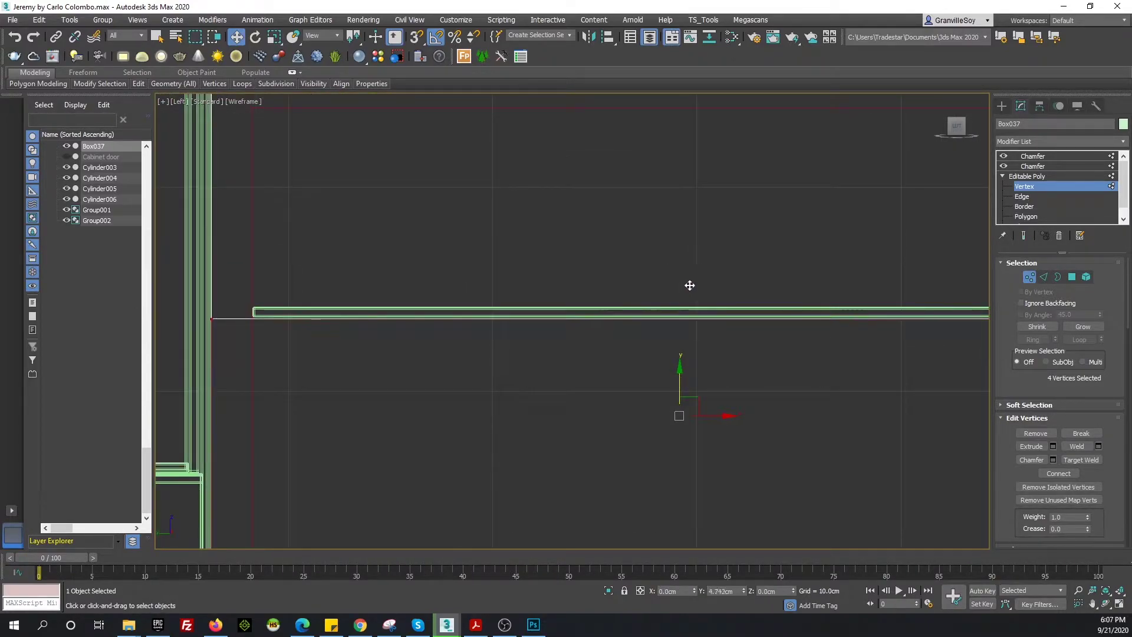
pyautogui.scroll(-4, 694, 282)
pyautogui.moveTo(694, 283); pyautogui.dragTo(488, 350, button='middle')
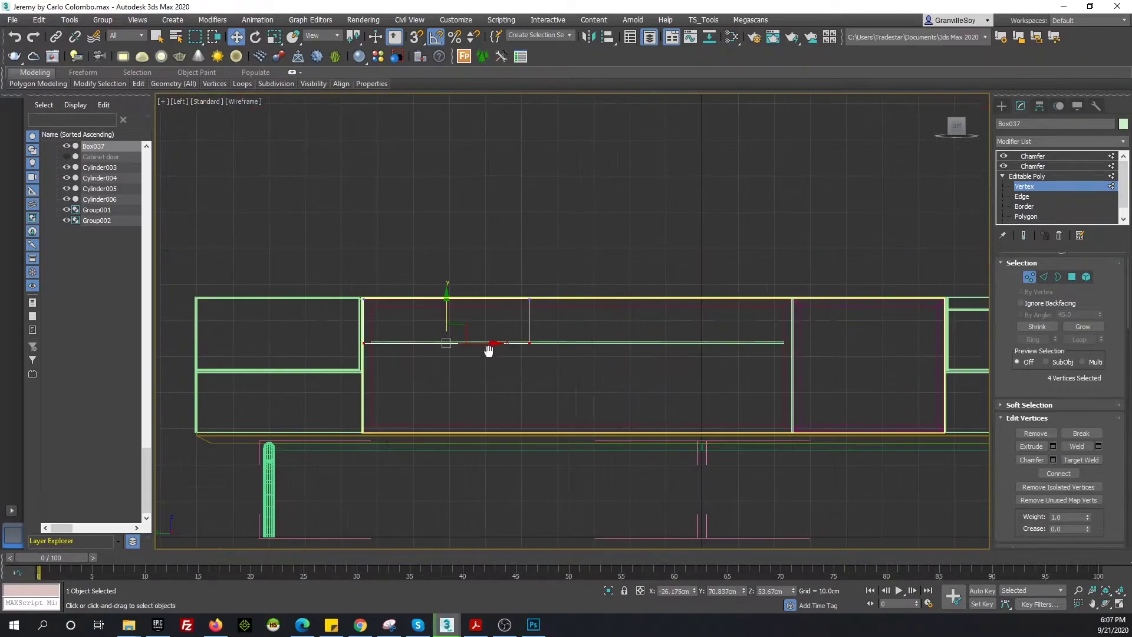
pyautogui.scroll(5, 566, 378)
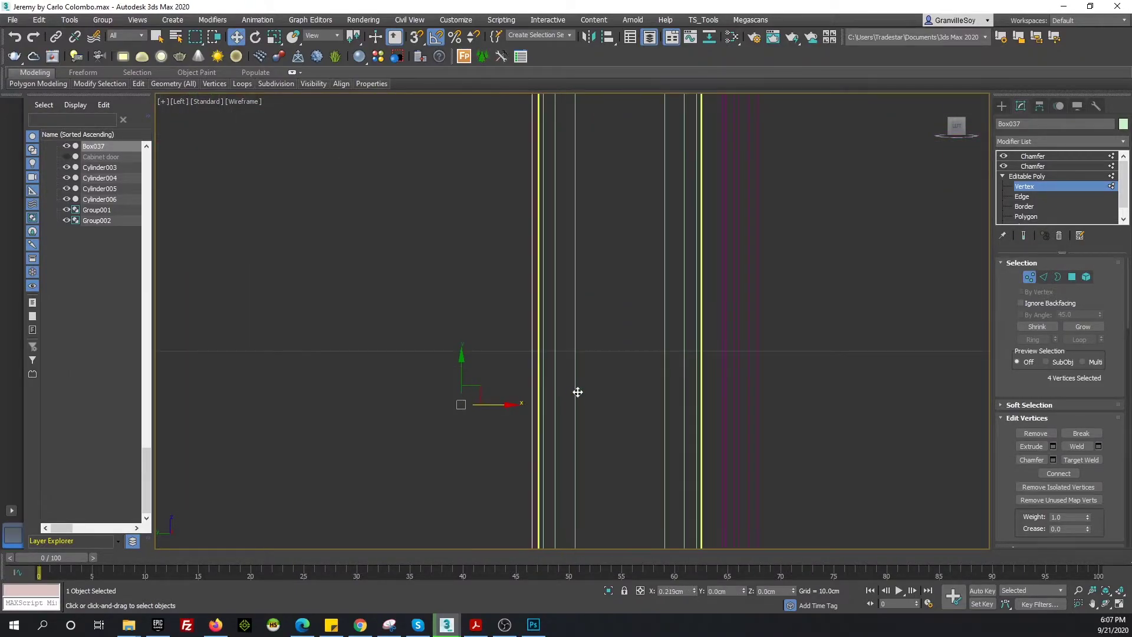
pyautogui.scroll(-3, 577, 392)
pyautogui.click(1026, 176)
# Check the cabinet's back edge from the top view and select corner panel Box035
pyautogui.press('F3')
pyautogui.press('p')
pyautogui.keyDown('alt'); pyautogui.moveTo(505, 316); pyautogui.dragTo(400, 349, button='middle'); pyautogui.keyUp('alt')
pyautogui.press('t')
pyautogui.scroll(-5, 415, 274)
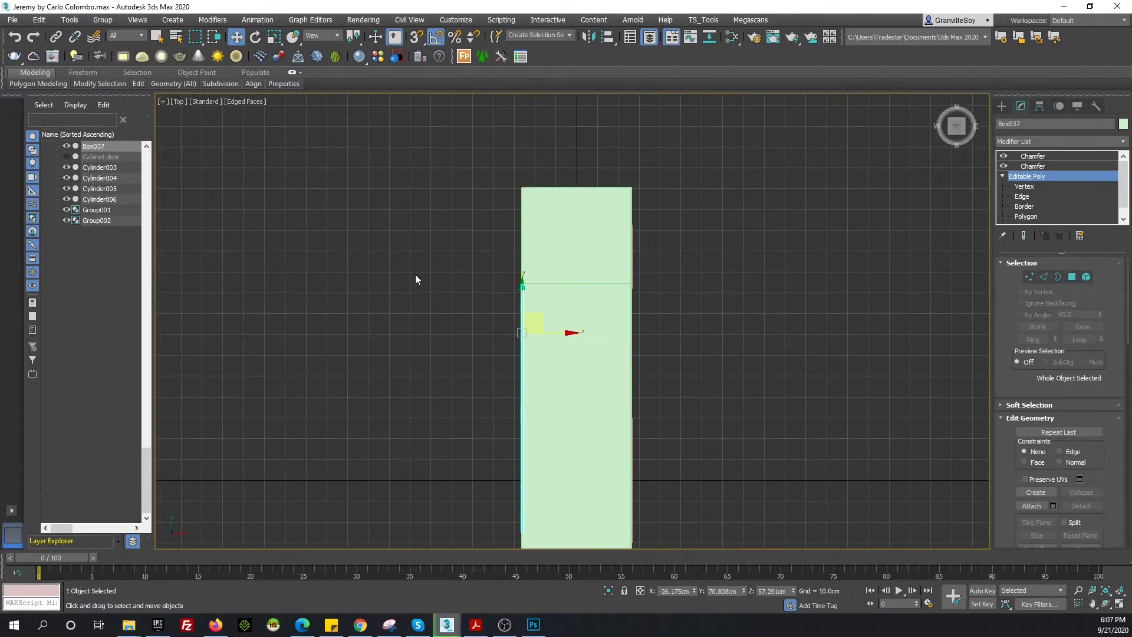
pyautogui.press('F3')
pyautogui.scroll(4, 525, 339)
pyautogui.scroll(3, 513, 298)
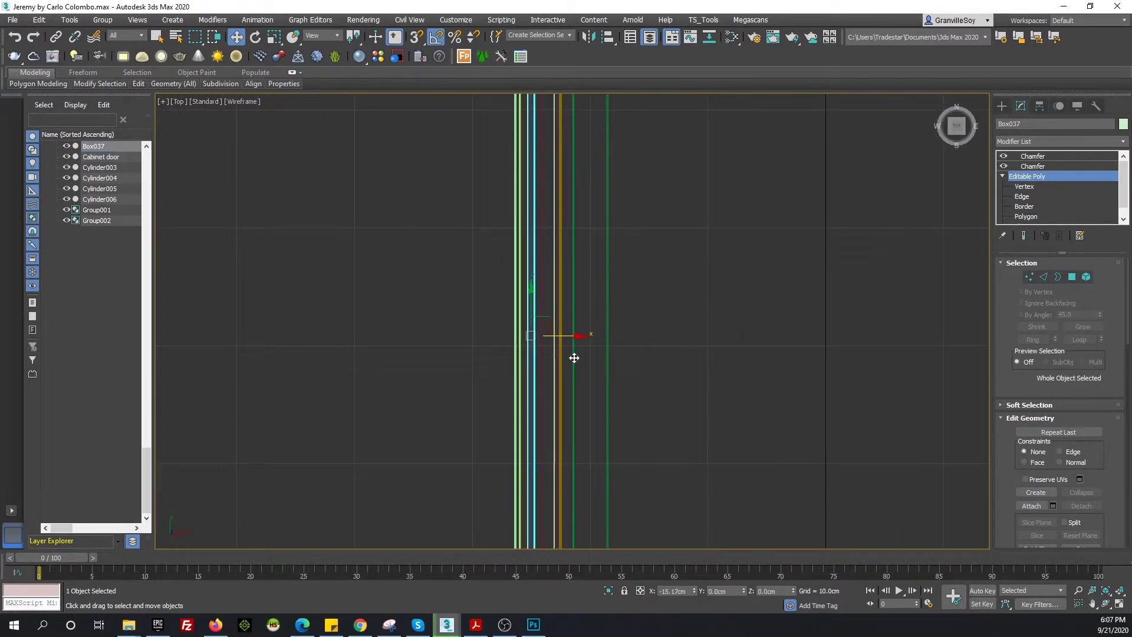
pyautogui.moveTo(574, 358); pyautogui.dragTo(561, 326, button='middle')
pyautogui.click(582, 236)
# Nudge front panel Box037 slightly sideways to sit flush with the cabinet
pyautogui.press('F3')
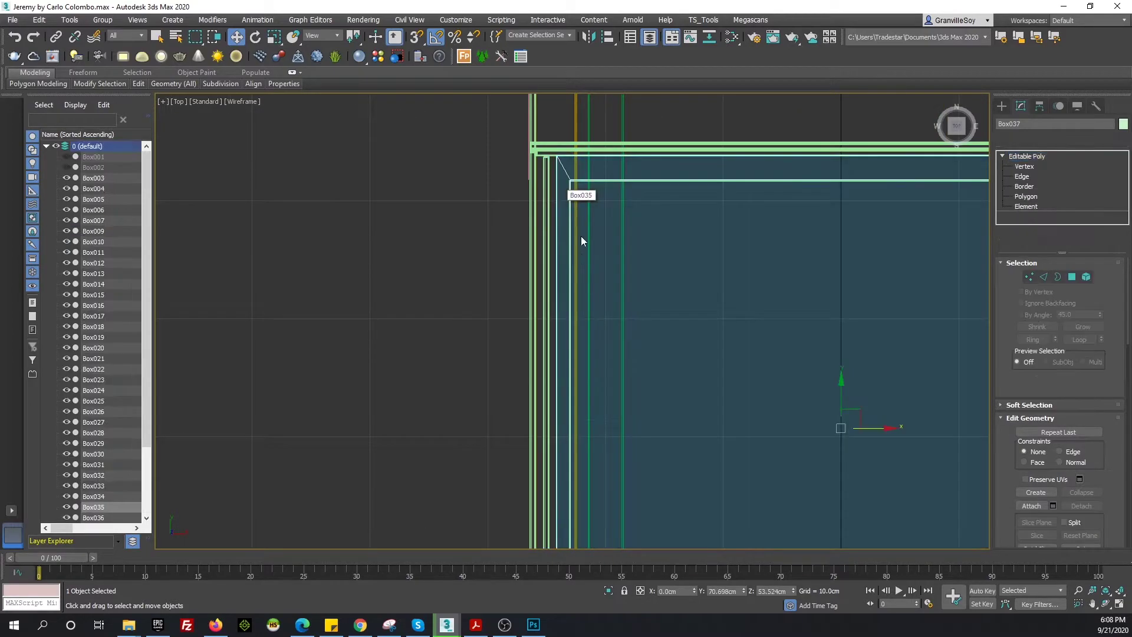
pyautogui.press('p')
pyautogui.keyDown('alt'); pyautogui.moveTo(443, 278); pyautogui.dragTo(408, 228, button='middle'); pyautogui.keyUp('alt')
pyautogui.click(413, 236)
pyautogui.scroll(5, 408, 229)
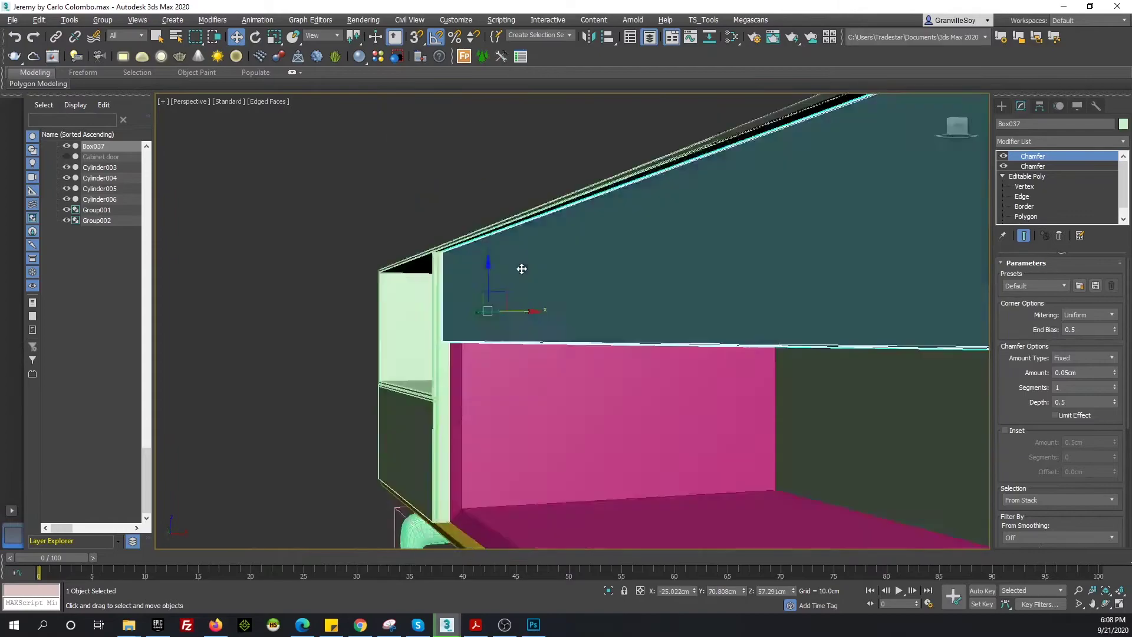
pyautogui.keyDown('alt'); pyautogui.moveTo(519, 263); pyautogui.dragTo(586, 379, button='middle'); pyautogui.keyUp('alt')
pyautogui.moveTo(572, 336); pyautogui.dragTo(576, 334)
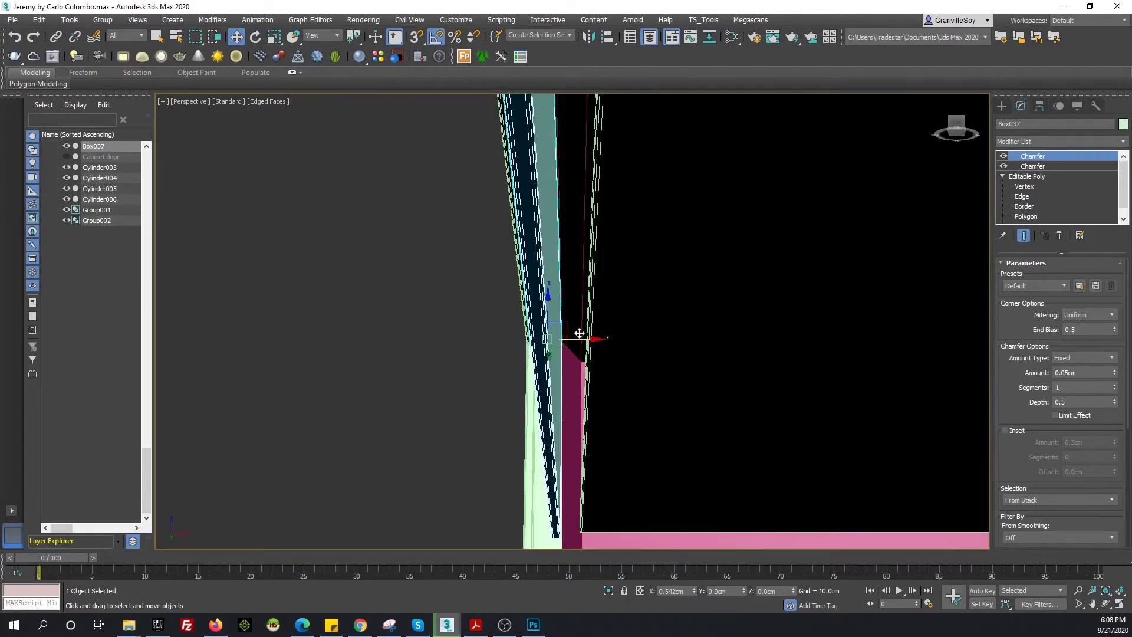
# Pull shelf Box036's front face back about 1.1 cm and compare with the reference catalogue
pyautogui.click(580, 333)
pyautogui.press('4')
pyautogui.moveTo(652, 336)
pyautogui.keyDown('alt'); pyautogui.mouseDown(button='middle')
pyautogui.moveTo(622, 230)
pyautogui.moveTo(590, 341)
pyautogui.mouseUp(button='middle'); pyautogui.keyUp('alt')
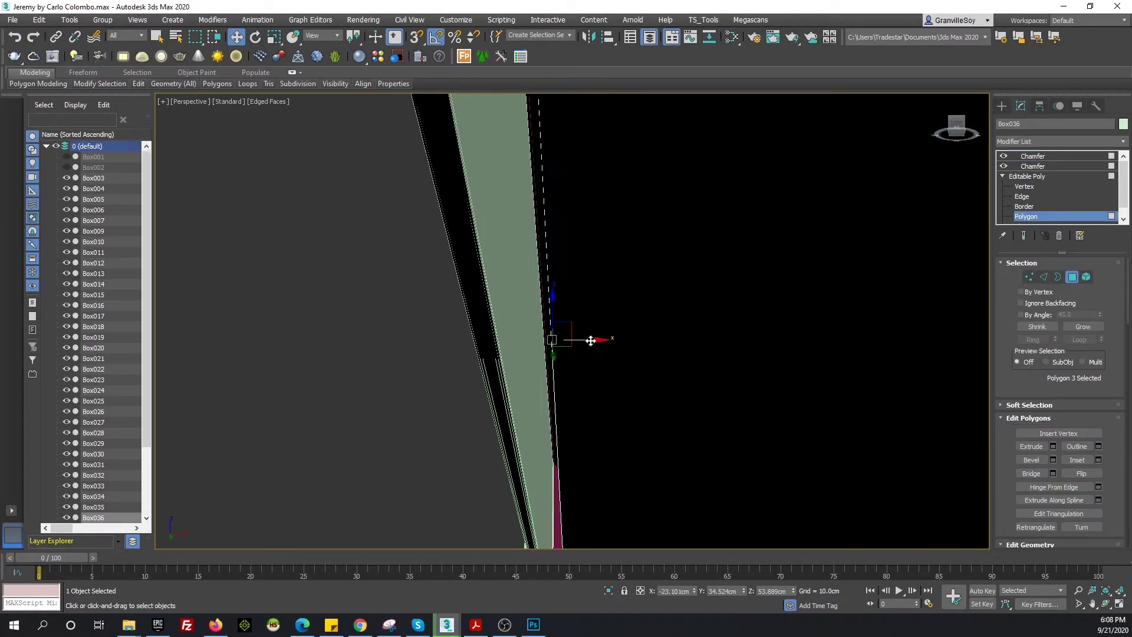
pyautogui.moveTo(590, 341); pyautogui.dragTo(537, 360)
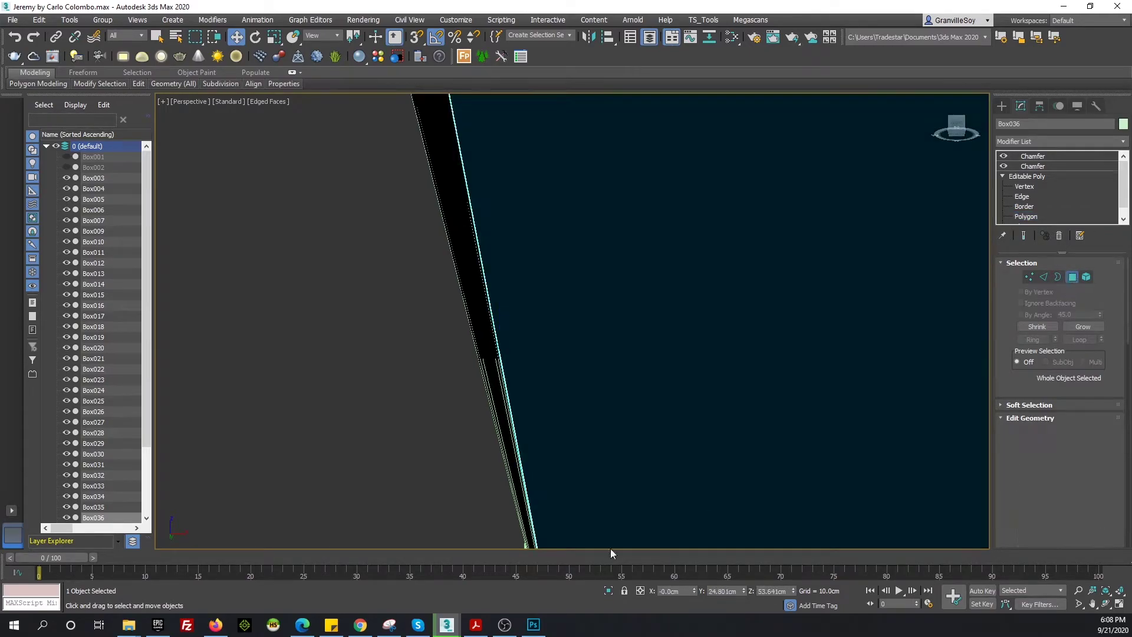
pyautogui.click(476, 624)
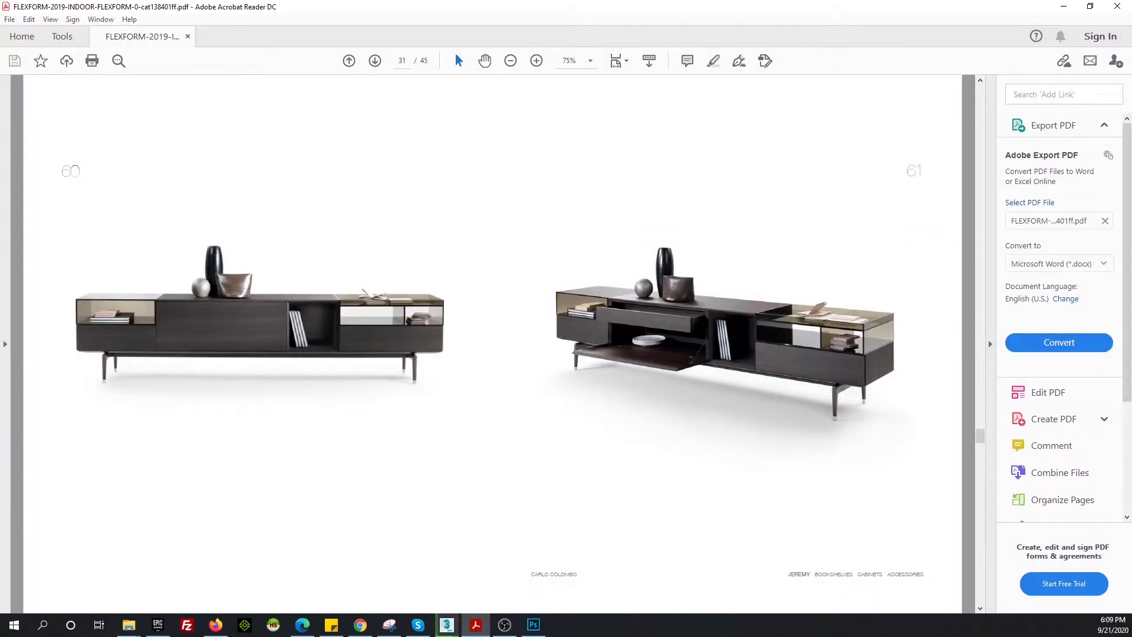
pyautogui.click(446, 624)
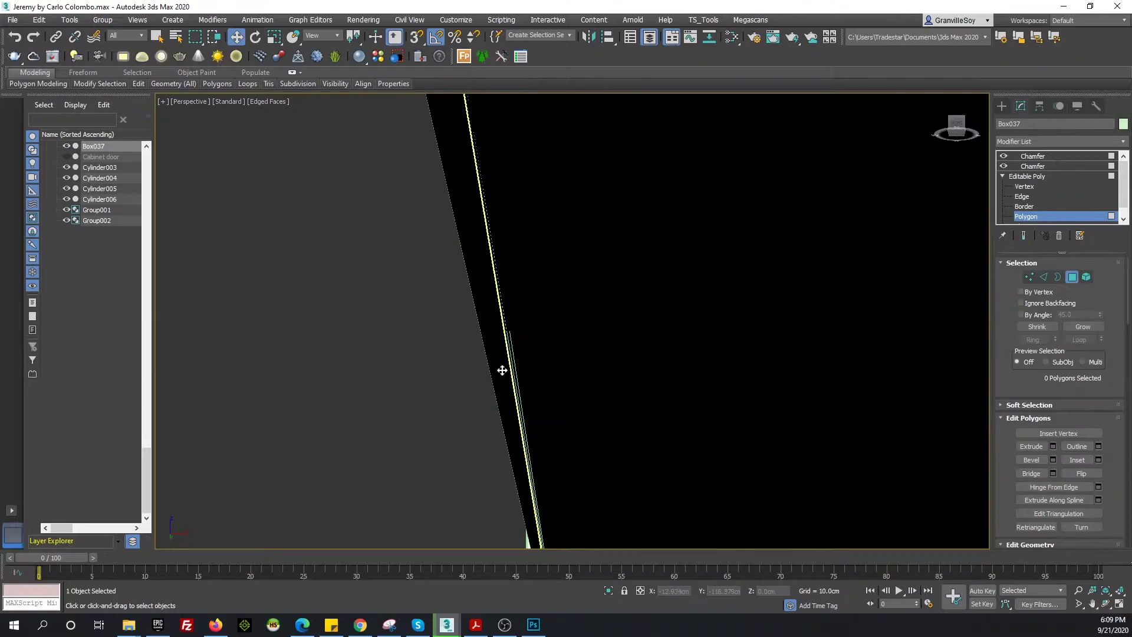
# Orbit to a low angle on the cabinet and select shelf Box036
pyautogui.press('l')
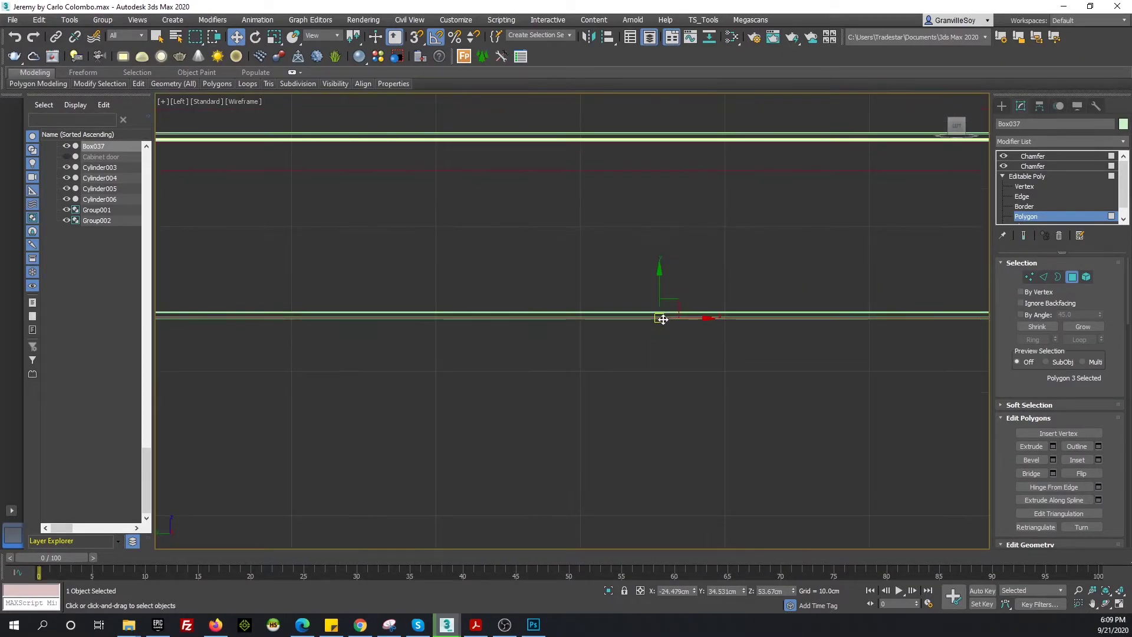
pyautogui.press('p')
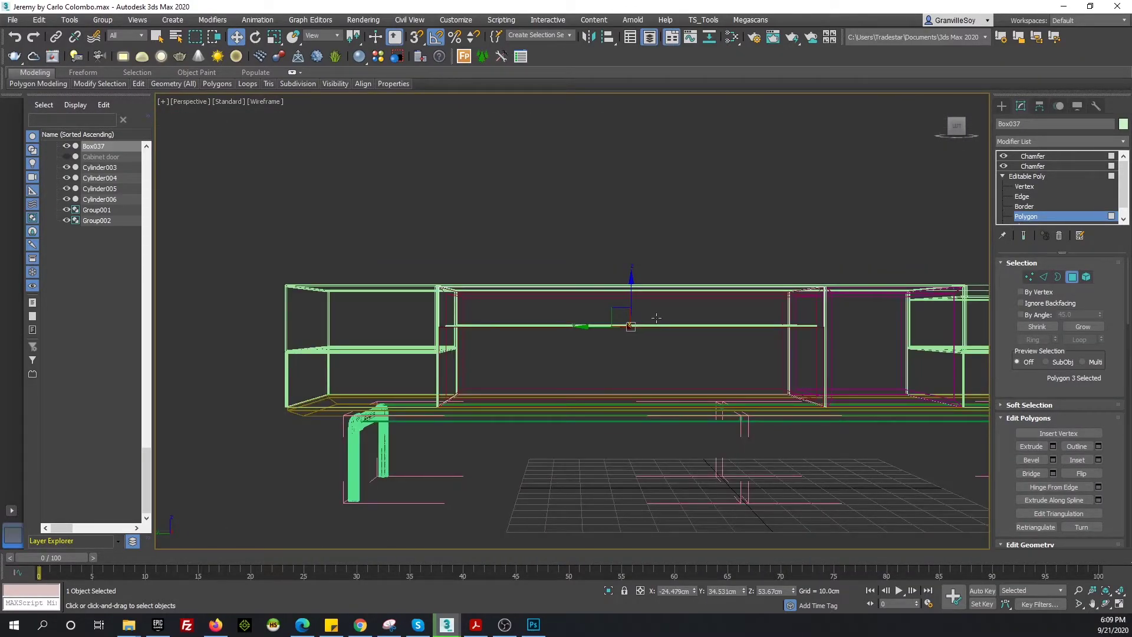
pyautogui.keyDown('alt'); pyautogui.moveTo(656, 319); pyautogui.dragTo(685, 294, button='middle'); pyautogui.keyUp('alt')
pyautogui.press('F3')
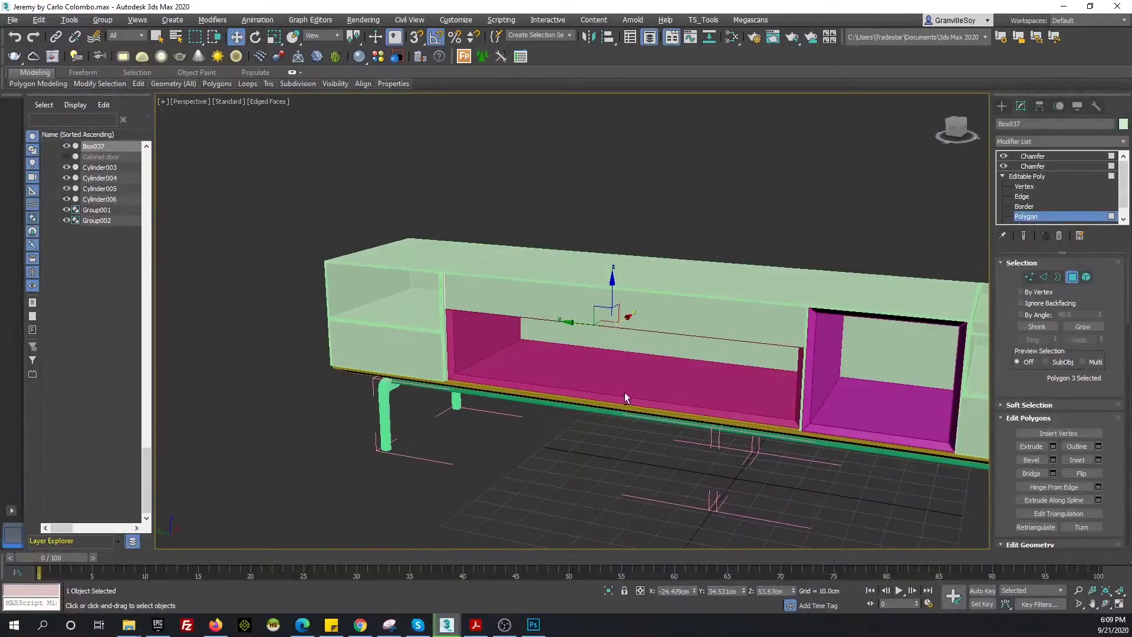
pyautogui.scroll(5, 685, 294)
pyautogui.click(613, 319)
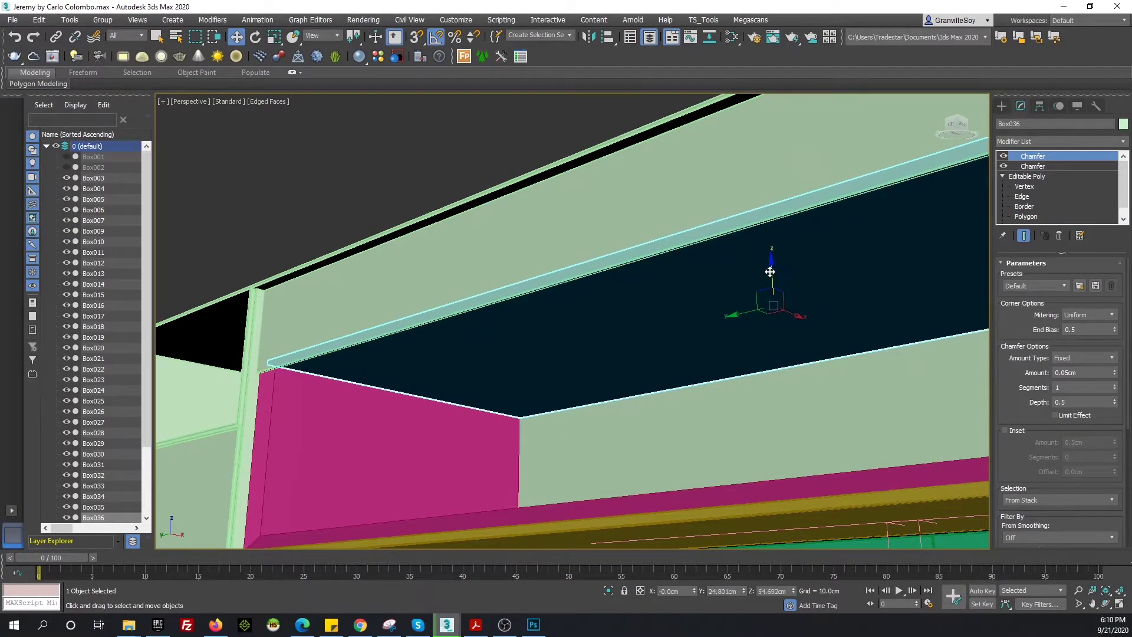
# Select both L-shaped panels and isolate them with Alt+Q
pyautogui.scroll(-4, 770, 271)
pyautogui.scroll(-3, 770, 272)
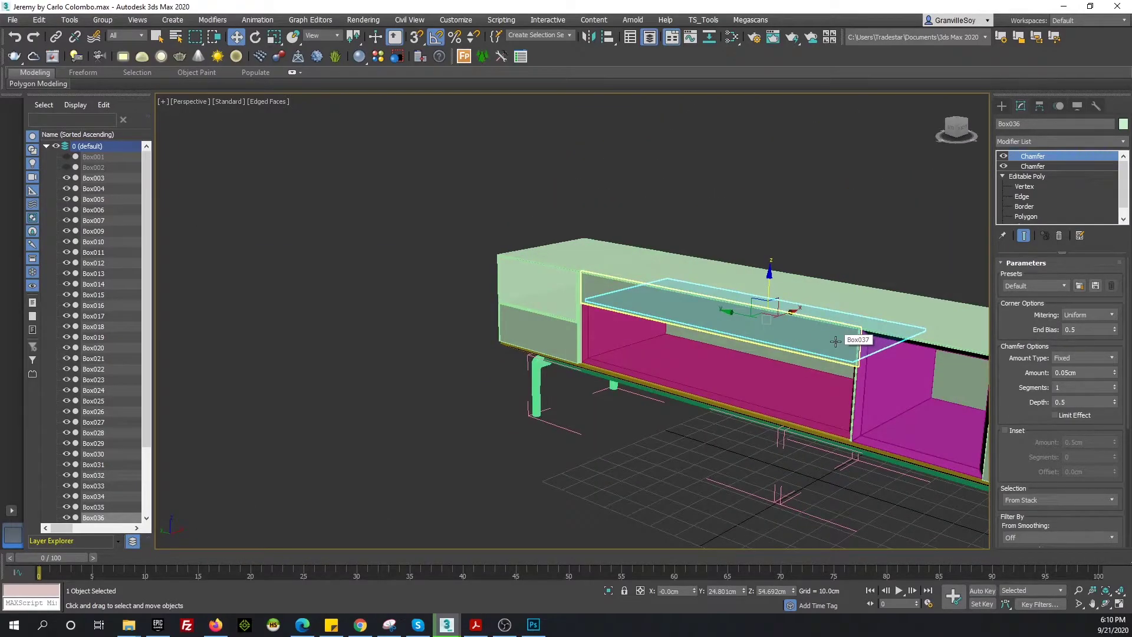
pyautogui.scroll(4, 835, 340)
pyautogui.scroll(3, 800, 338)
pyautogui.click(876, 248)
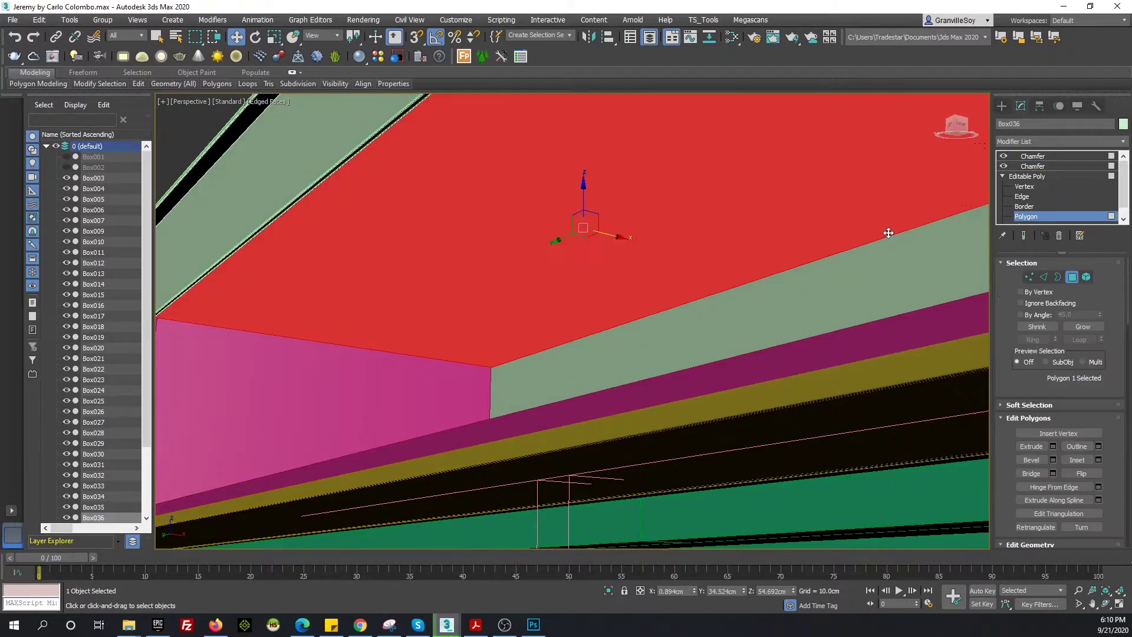
pyautogui.scroll(-4, 798, 280)
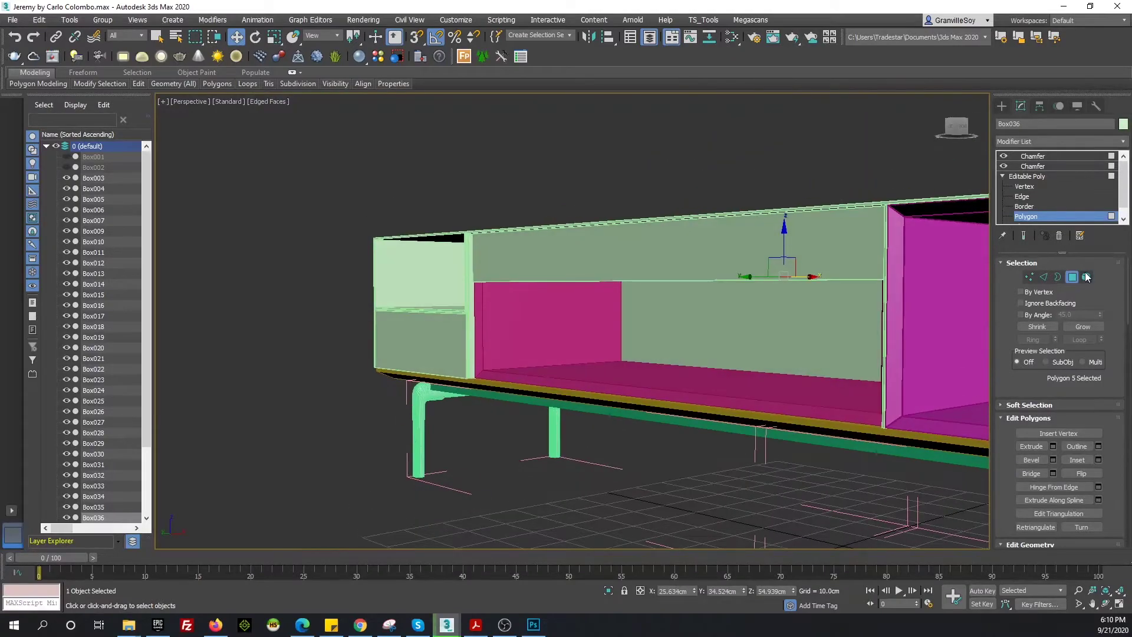
pyautogui.keyDown('ctrl'); pyautogui.click(667, 246); pyautogui.keyUp('ctrl')
pyautogui.hotkey('alt', 'q')
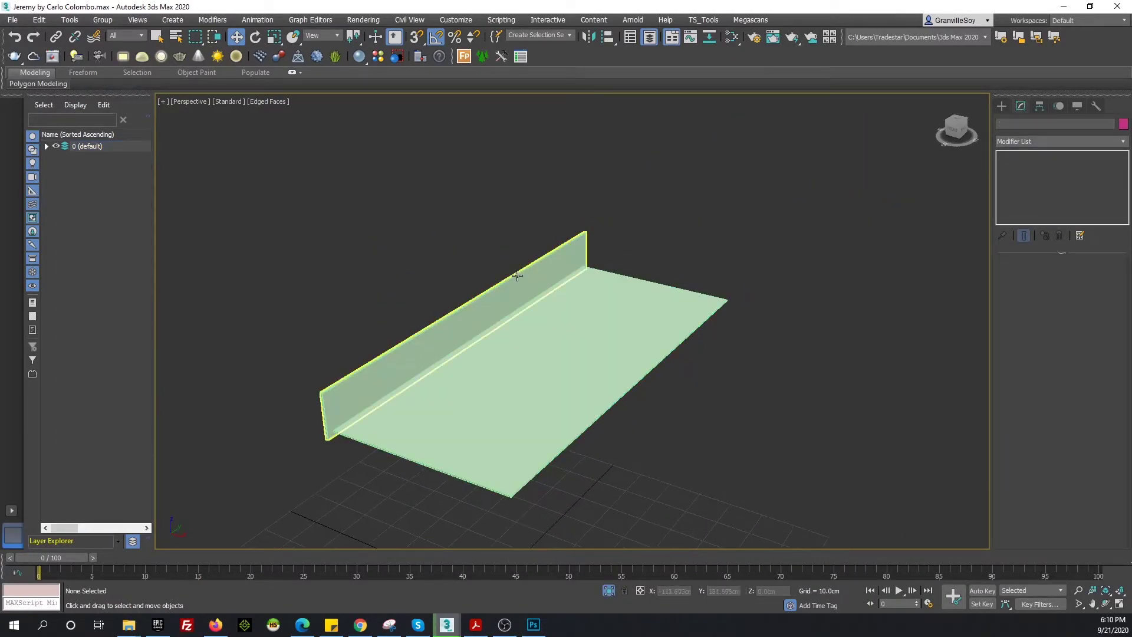
# Make a copy of the upright wall panel rotated 90 degrees
pyautogui.click(513, 293)
pyautogui.keyDown('shift'); pyautogui.moveTo(541, 315); pyautogui.dragTo(487, 312); pyautogui.keyUp('shift')
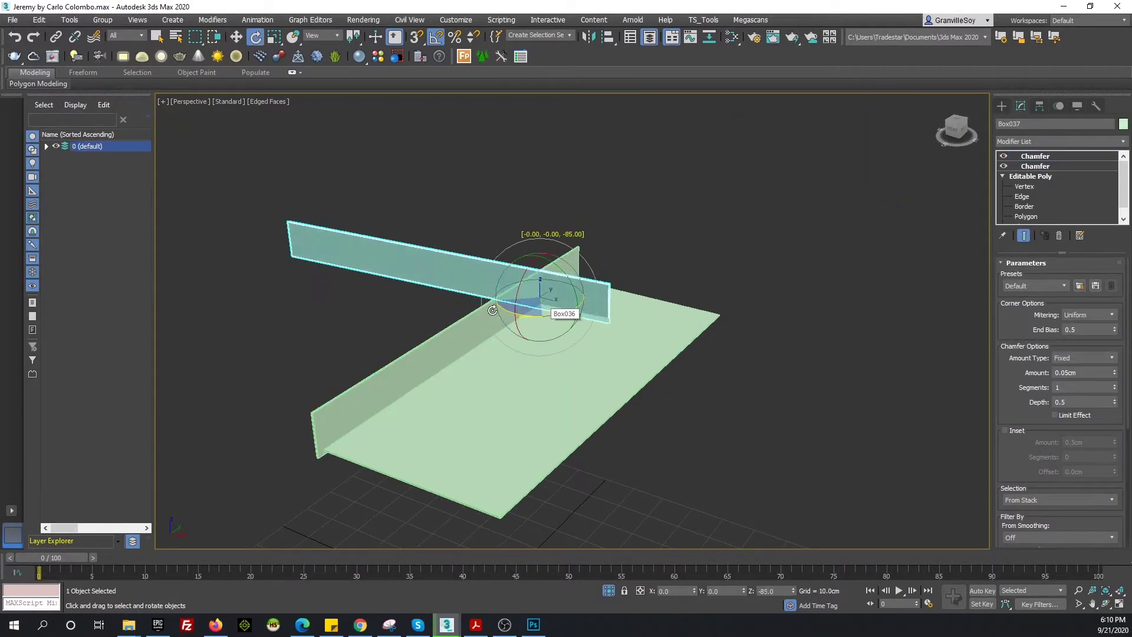
pyautogui.press('Return')
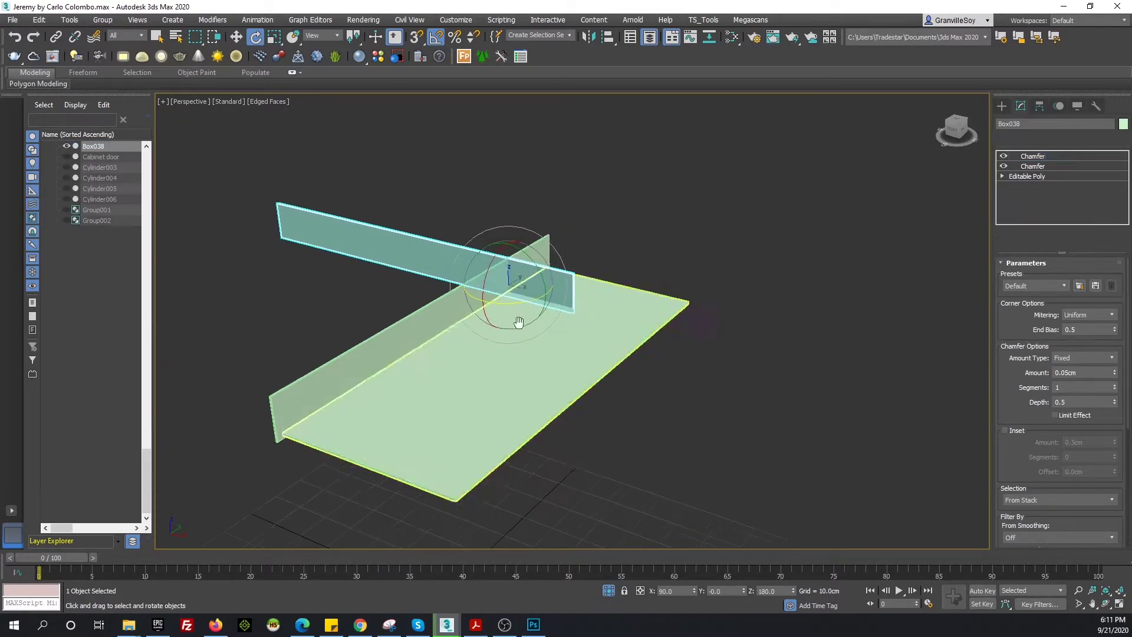
pyautogui.press('t')
pyautogui.press('w')
# In the top wireframe view, select the vertices at the board's right end, then undo
pyautogui.scroll(5, 734, 295)
pyautogui.scroll(2, 734, 295)
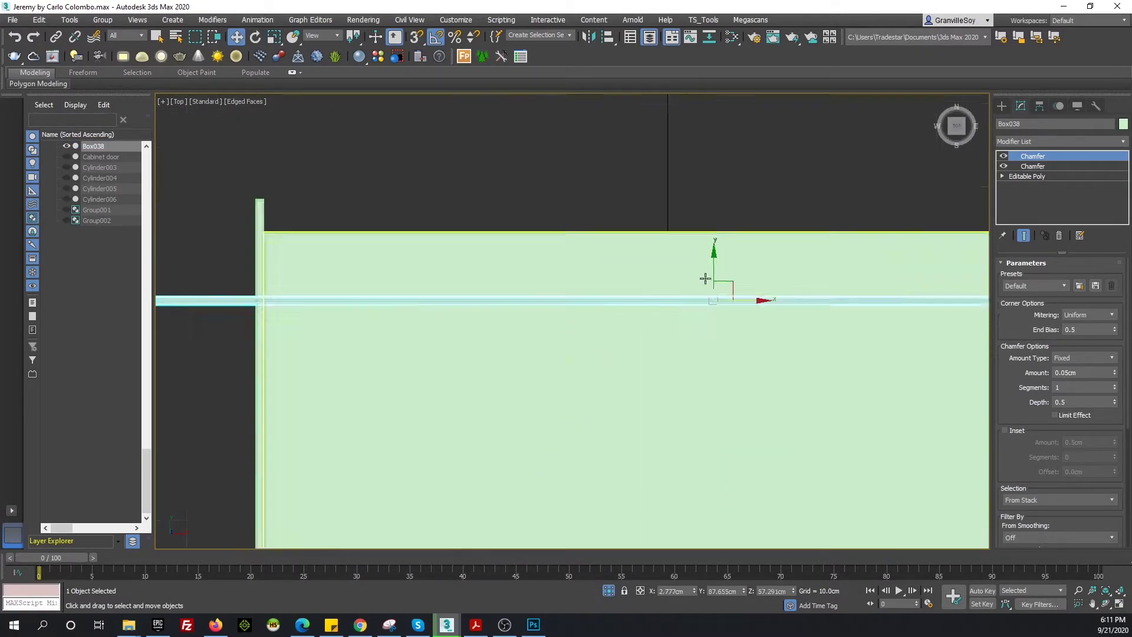
pyautogui.press('F3')
pyautogui.scroll(4, 643, 363)
pyautogui.moveTo(643, 363)
pyautogui.mouseDown(button='middle')
pyautogui.moveTo(659, 240)
pyautogui.moveTo(672, 319)
pyautogui.mouseUp(button='middle')
pyautogui.scroll(-4, 664, 238)
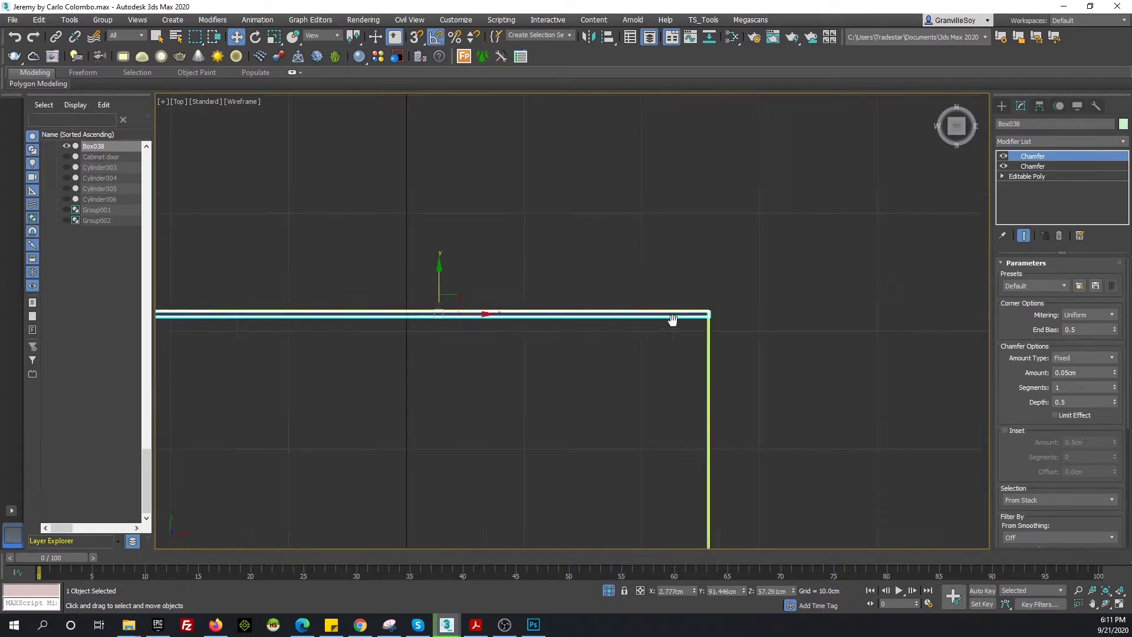
pyautogui.moveTo(716, 303); pyautogui.dragTo(699, 327)
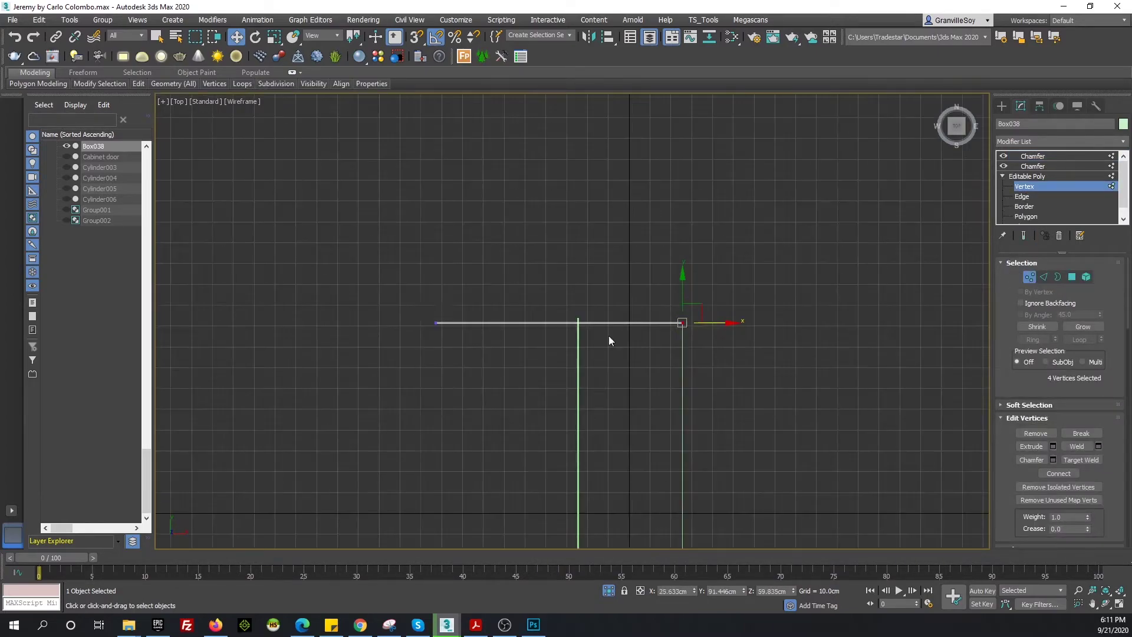
pyautogui.hotkey('ctrl', 'z')
# Place a copy of the vertical piece at the tray's right end
pyautogui.scroll(-5, 482, 321)
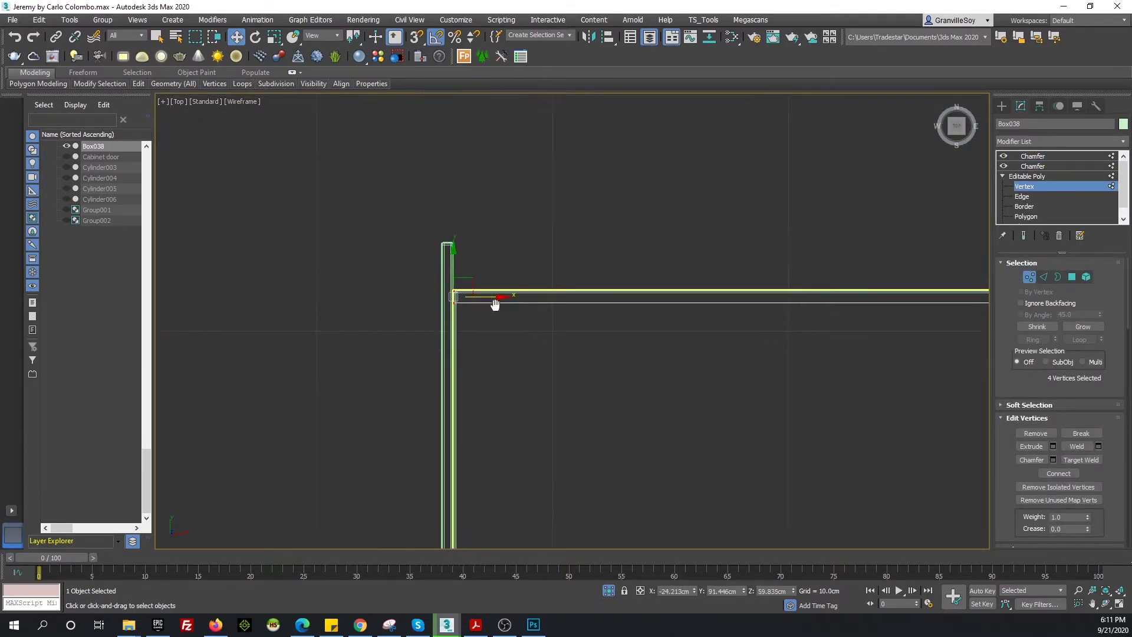
pyautogui.scroll(5, 407, 294)
pyautogui.scroll(2, 410, 263)
pyautogui.press('1')
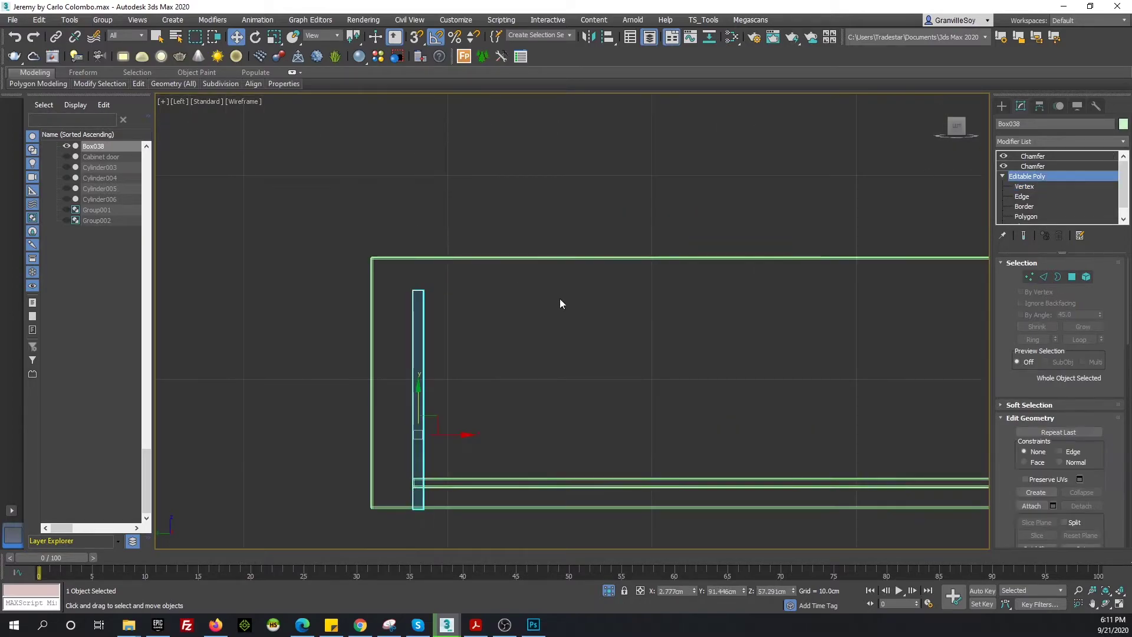
pyautogui.scroll(2, 561, 304)
pyautogui.click(1030, 276)
pyautogui.press('1')
pyautogui.scroll(-3, 403, 330)
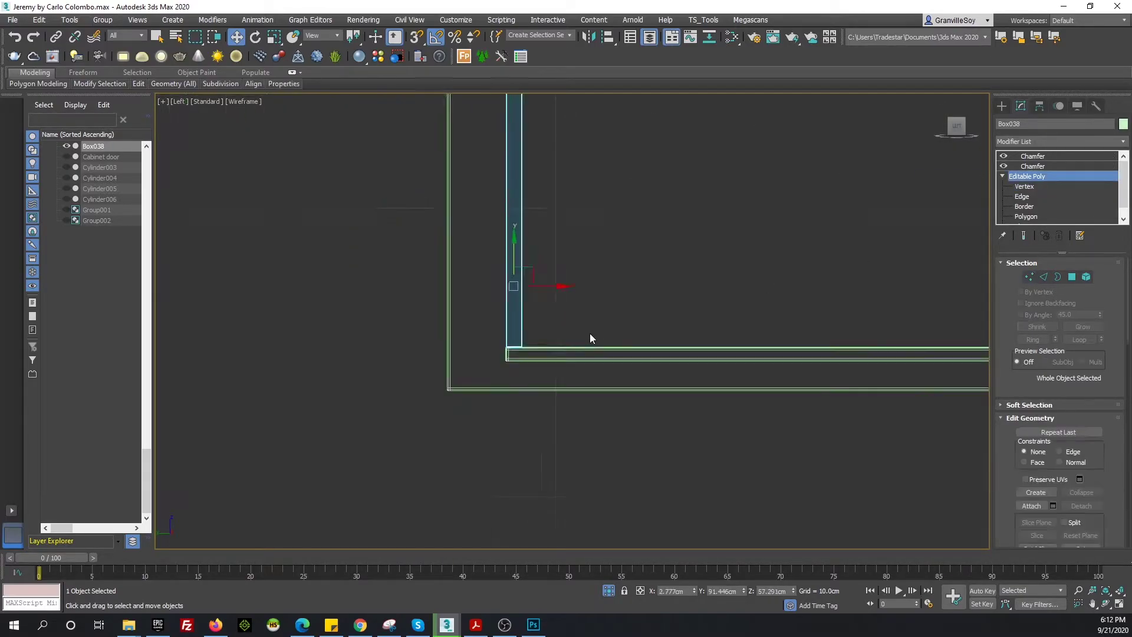
pyautogui.scroll(-3, 589, 336)
pyautogui.keyDown('shift'); pyautogui.moveTo(291, 310); pyautogui.dragTo(859, 313); pyautogui.keyUp('shift')
pyautogui.press('Return')
# Place a copy of the wall panel on the opposite side of the tray
pyautogui.scroll(2, 843, 312)
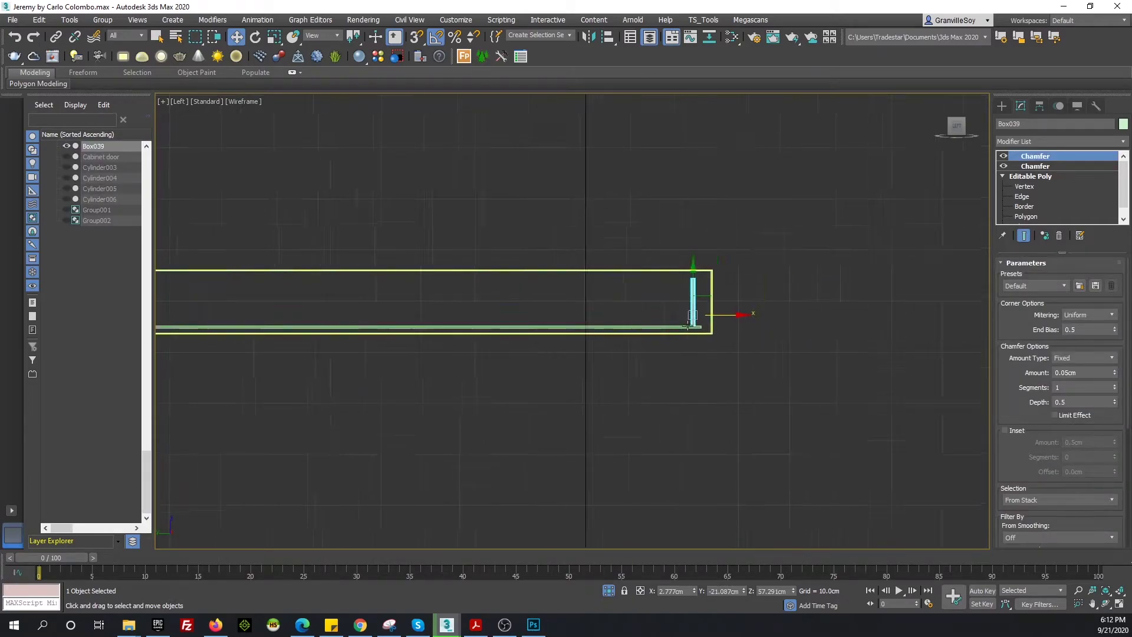
pyautogui.scroll(3, 663, 319)
pyautogui.scroll(-3, 668, 319)
pyautogui.press('t')
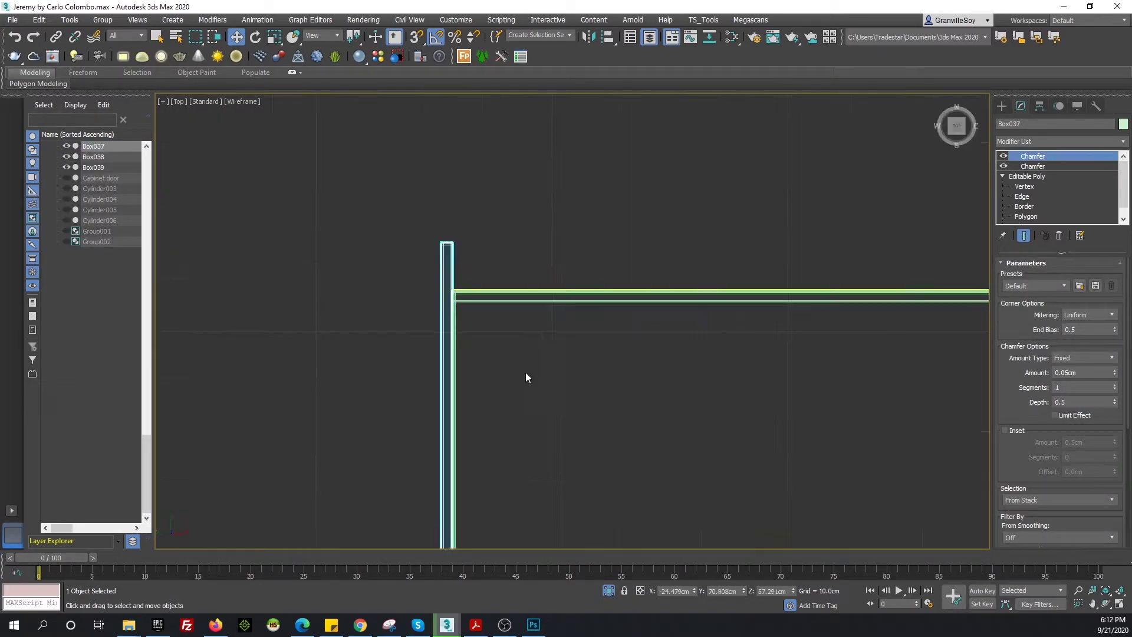
pyautogui.keyDown('shift'); pyautogui.moveTo(597, 345); pyautogui.dragTo(597, 353); pyautogui.keyUp('shift')
pyautogui.press('Return')
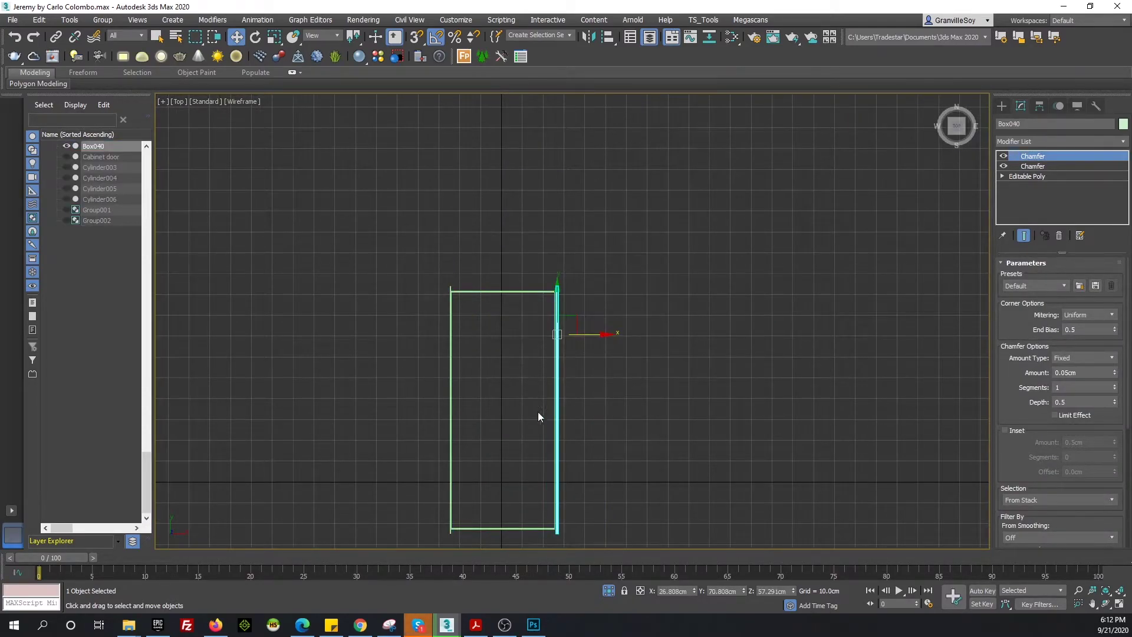
# Adjust the new panel's end vertices so it fits the tray
pyautogui.scroll(2, 538, 412)
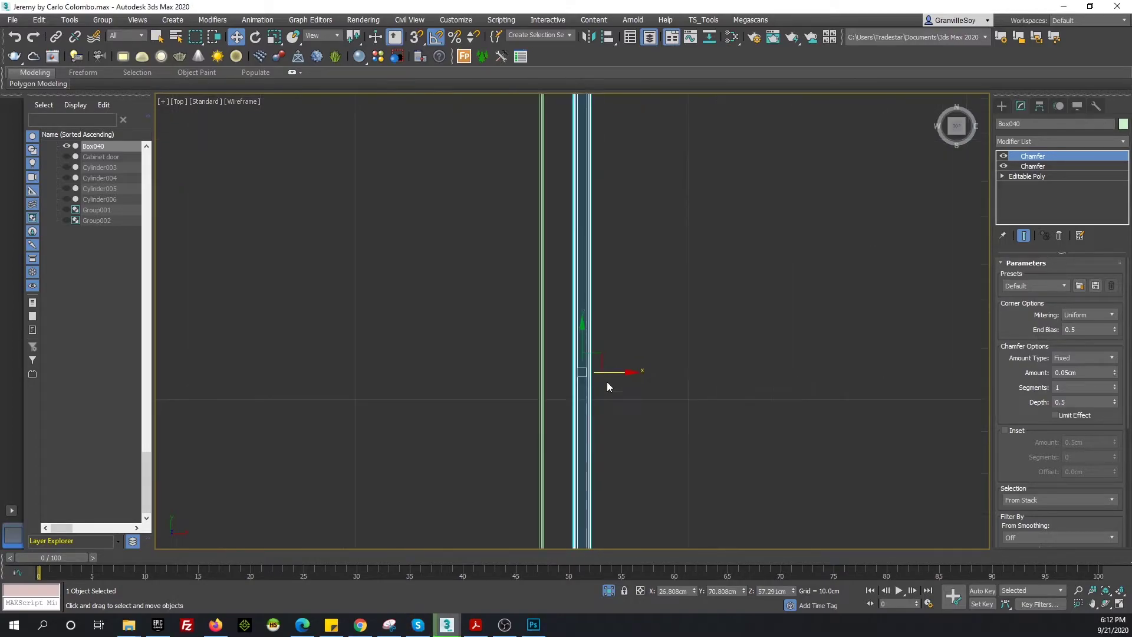
pyautogui.click(1025, 186)
pyautogui.scroll(-2, 678, 293)
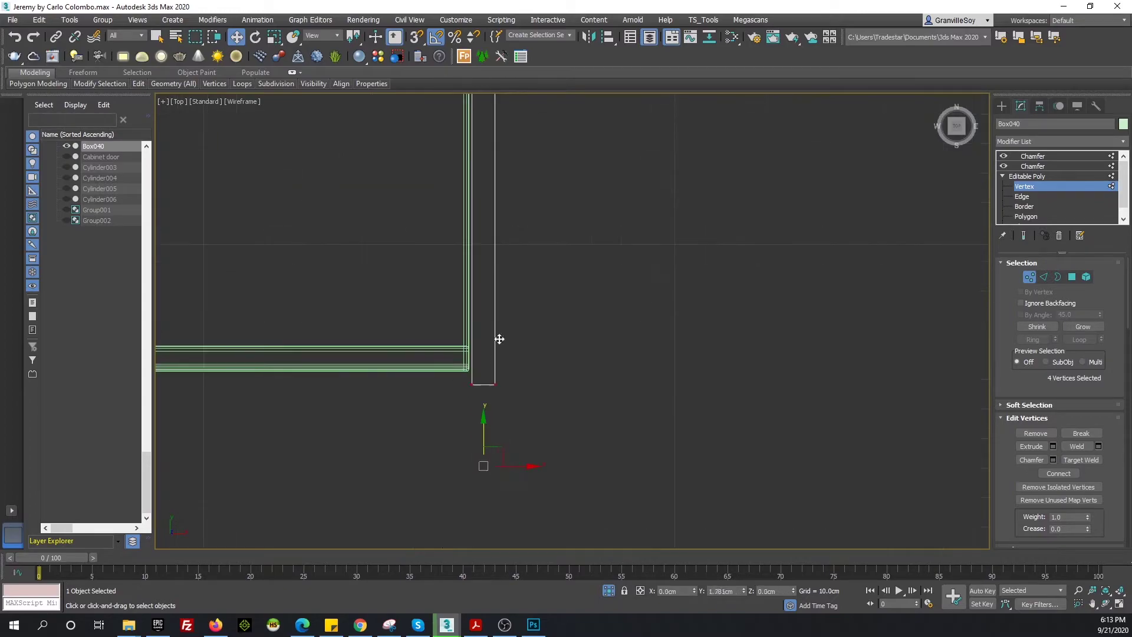
pyautogui.click(1033, 279)
pyautogui.press('F3')
pyautogui.press('z')
pyautogui.press('p')
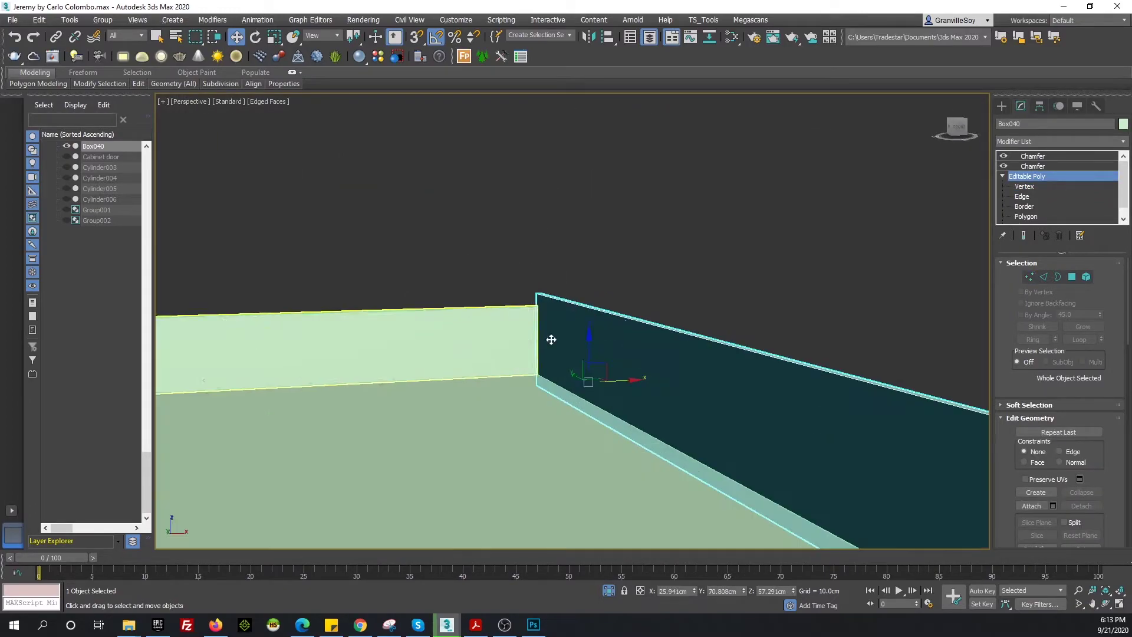
pyautogui.click(1031, 282)
# Check the narrow side panel in the front view and return to object level
pyautogui.press('f')
pyautogui.press('F3')
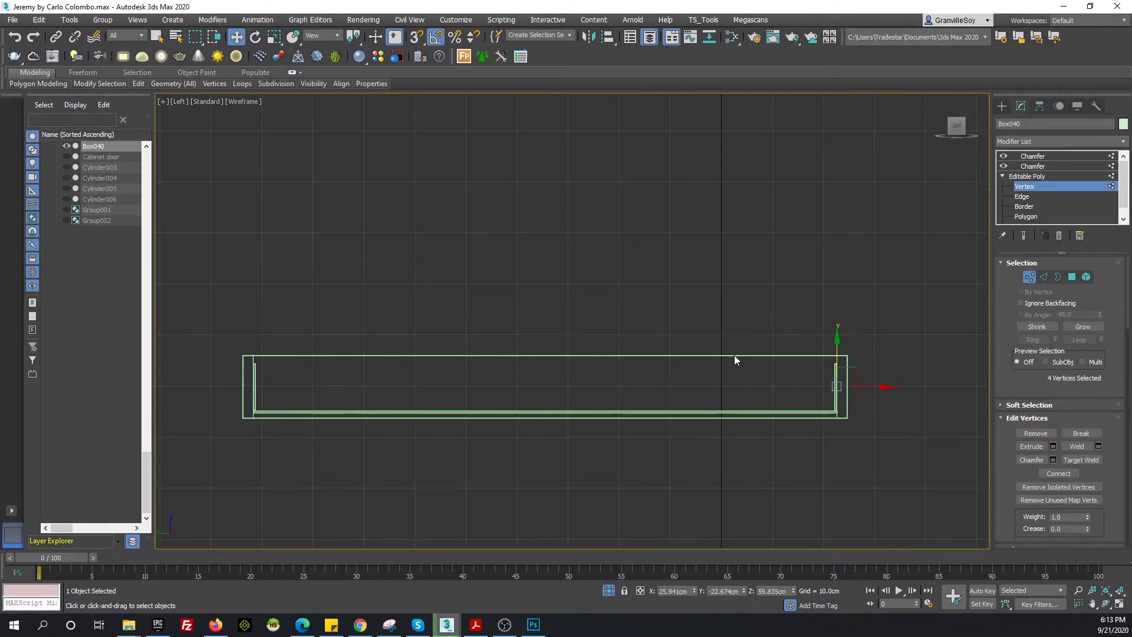
pyautogui.press('F3')
pyautogui.scroll(5, 612, 224)
pyautogui.moveTo(626, 177); pyautogui.dragTo(579, 297, button='middle')
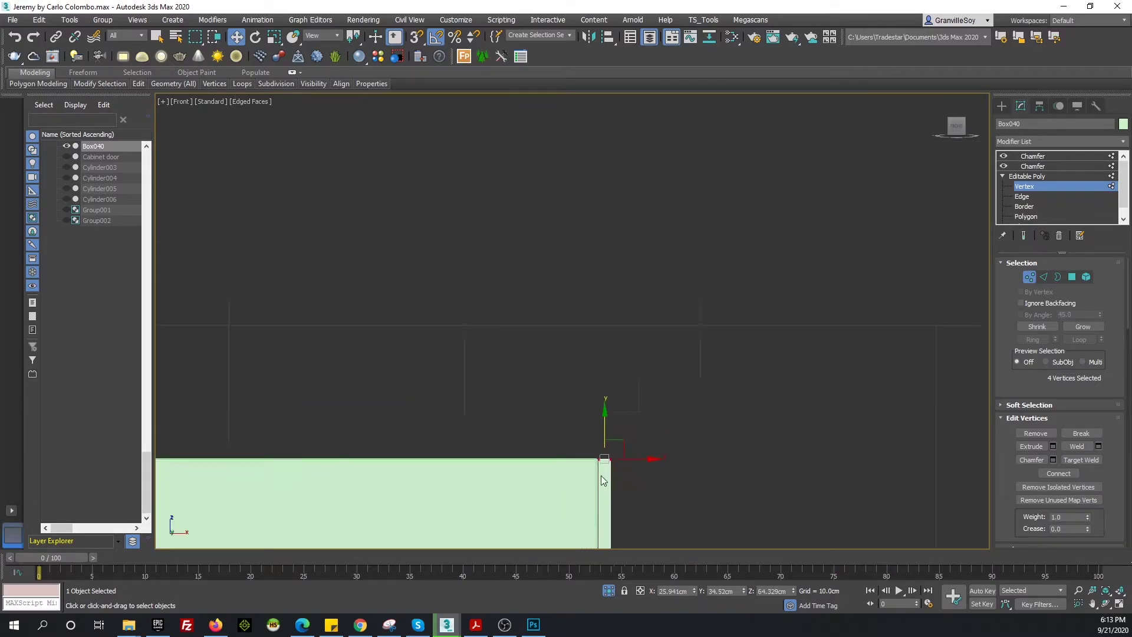
pyautogui.scroll(3, 579, 296)
pyautogui.moveTo(598, 177); pyautogui.dragTo(598, 404, button='middle')
pyautogui.press('1')
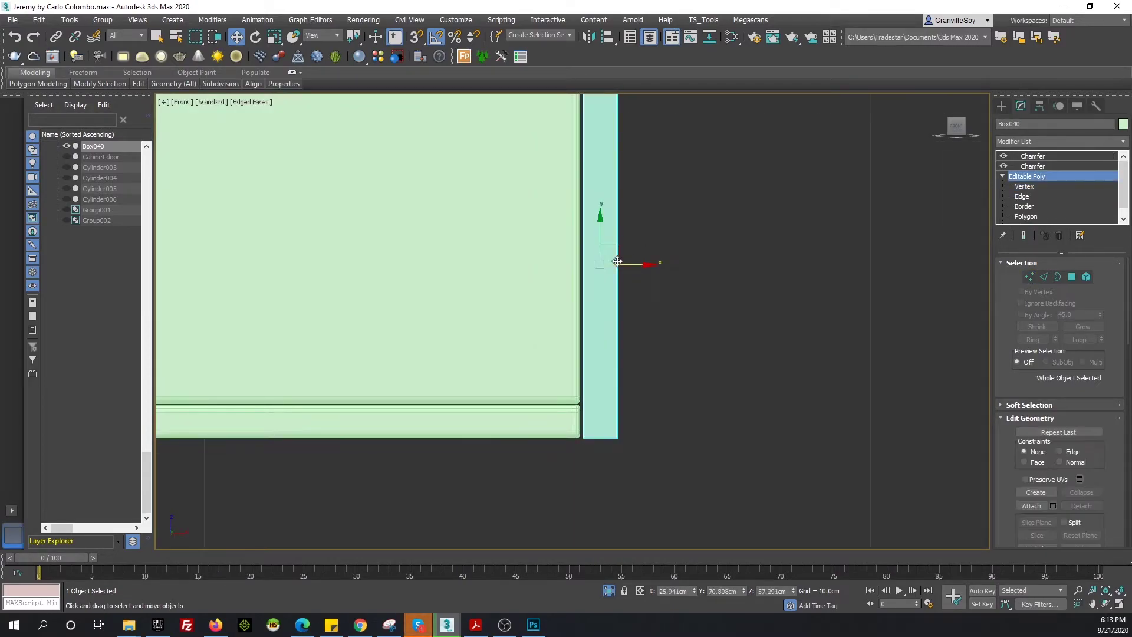
# Review the finished walled tray in perspective and select all its panels
pyautogui.scroll(2, 621, 269)
pyautogui.scroll(-5, 621, 268)
pyautogui.press('p')
pyautogui.keyDown('alt'); pyautogui.moveTo(553, 278); pyautogui.dragTo(505, 283, button='middle'); pyautogui.keyUp('alt')
pyautogui.scroll(-3, 505, 283)
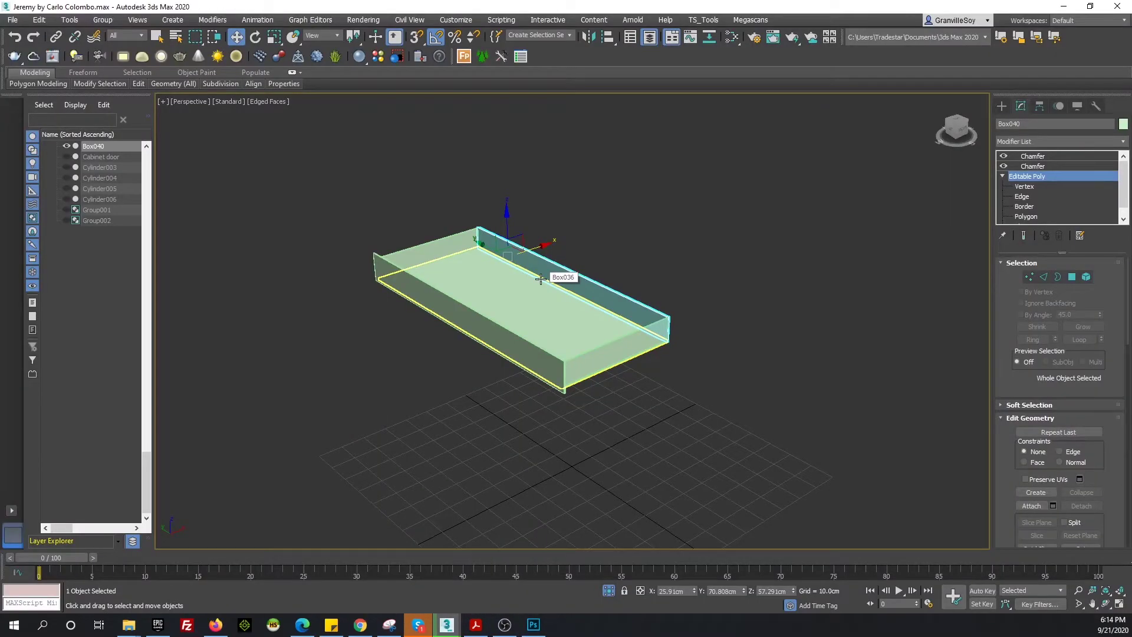
pyautogui.hotkey('ctrl', 'z')
# Group the selected panels, end isolation and frame the new group
pyautogui.click(113, 40)
pyautogui.press('Return')
pyautogui.rightClick(630, 218)
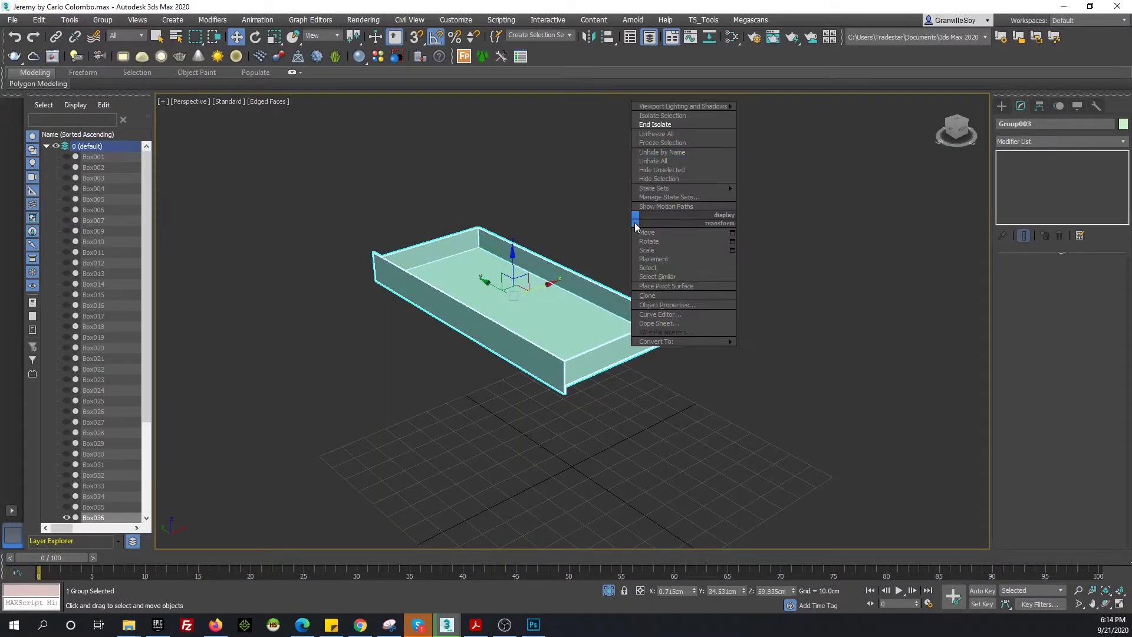
pyautogui.click(654, 194)
pyautogui.scroll(5, 616, 304)
pyautogui.press('z')
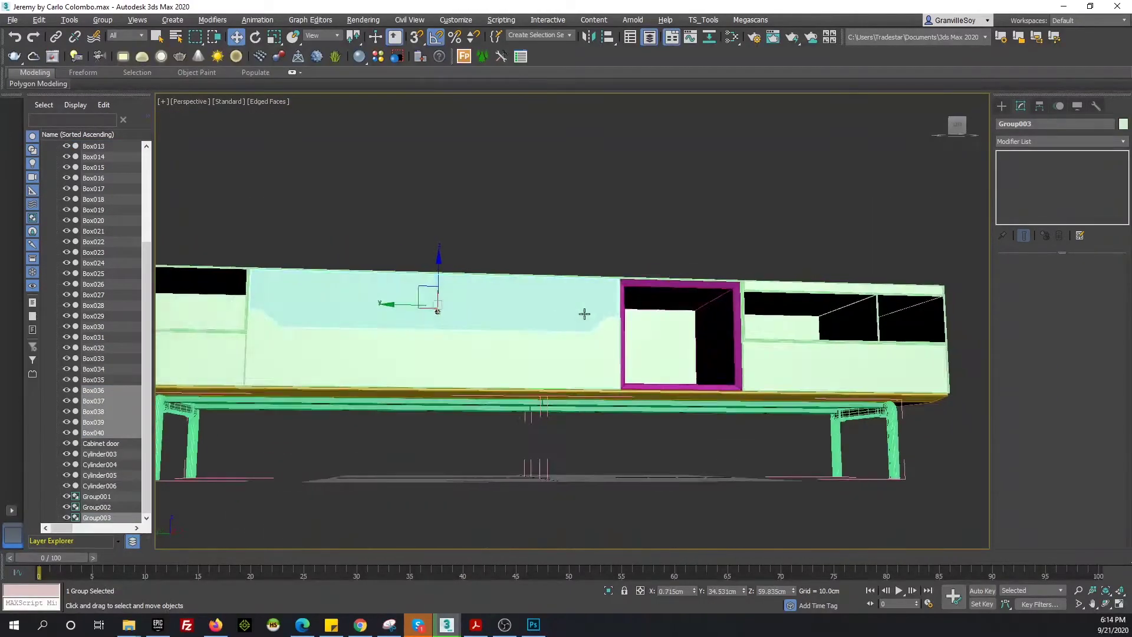
# Orbit around the cabinet and select the seven glass panels
pyautogui.keyDown('alt'); pyautogui.moveTo(583, 313); pyautogui.dragTo(602, 427, button='middle'); pyautogui.keyUp('alt')
pyautogui.click(774, 365)
pyautogui.keyDown('ctrl'); pyautogui.click(781, 524); pyautogui.keyUp('ctrl')
pyautogui.keyDown('alt'); pyautogui.moveTo(781, 523); pyautogui.dragTo(854, 208, button='middle'); pyautogui.keyUp('alt')
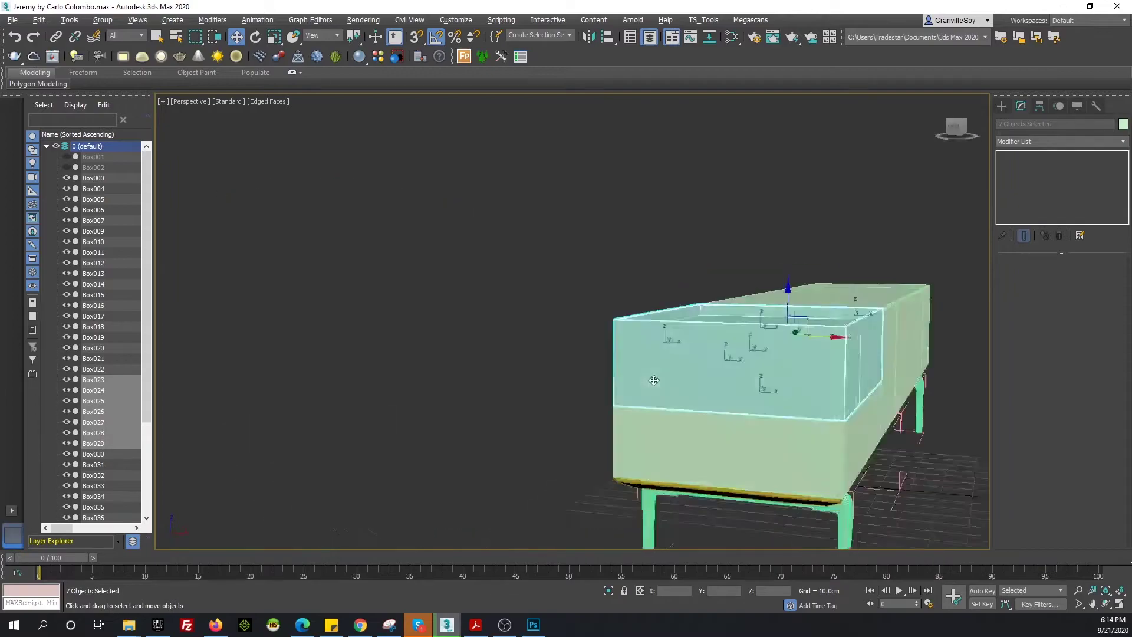
# Group the seven glass panels under the name Glass
pyautogui.scroll(-2, 854, 208)
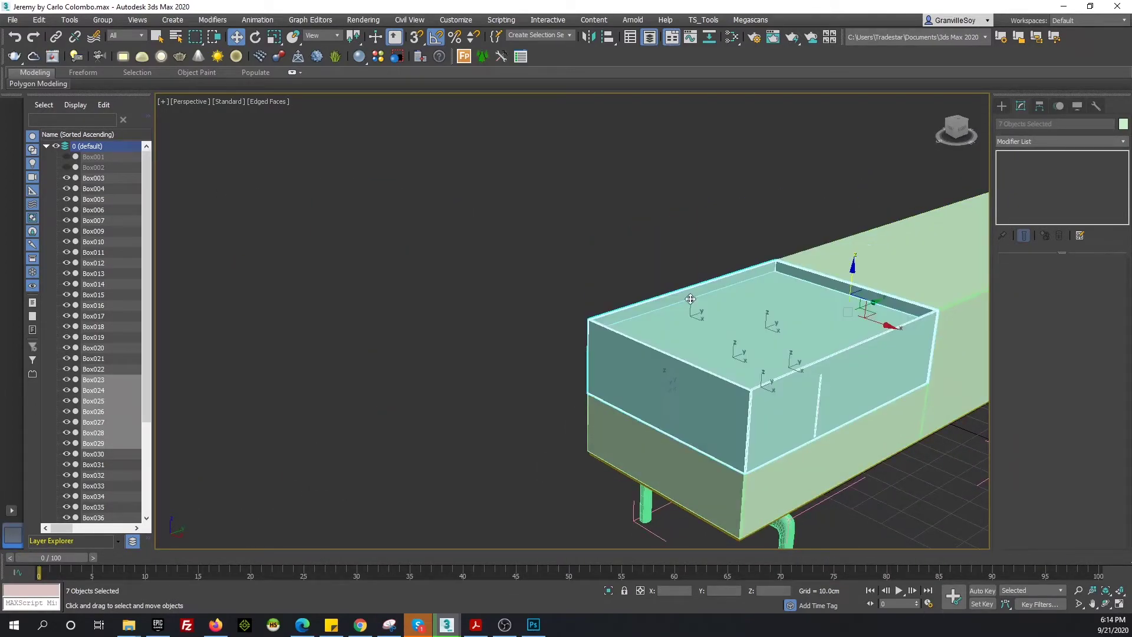
pyautogui.click(103, 20)
pyautogui.write('Glass')
pyautogui.press('Return')
# Select glass pane Box029 and pick the vertices along its edge in wireframe
pyautogui.scroll(-3, 588, 347)
pyautogui.scroll(10, 589, 347)
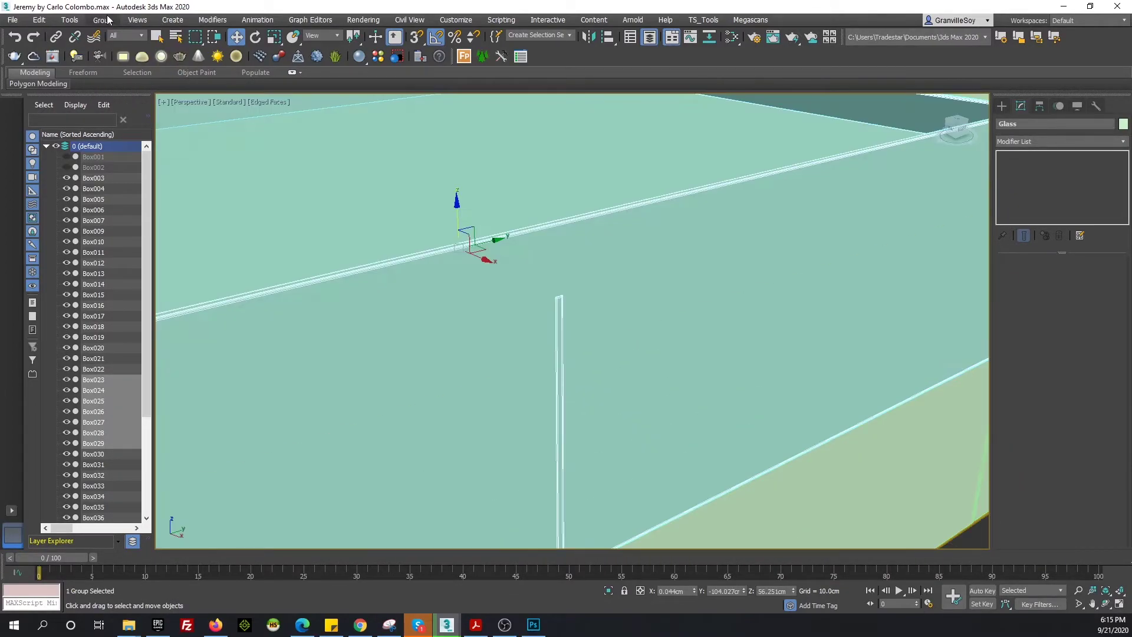
pyautogui.click(102, 19)
pyautogui.click(116, 46)
pyautogui.click(563, 311)
pyautogui.moveTo(586, 184)
pyautogui.mouseDown(button='middle')
pyautogui.moveTo(592, 319)
pyautogui.moveTo(556, 342)
pyautogui.moveTo(530, 321)
pyautogui.moveTo(590, 338)
pyautogui.mouseUp(button='middle')
pyautogui.press('F3')
# Check the pane in a wireframe top view, then return to a shaded, framed perspective
pyautogui.scroll(-5, 592, 319)
pyautogui.scroll(2, 636, 229)
pyautogui.scroll(3, 636, 229)
pyautogui.scroll(3, 585, 341)
pyautogui.press('F3')
pyautogui.press('t')
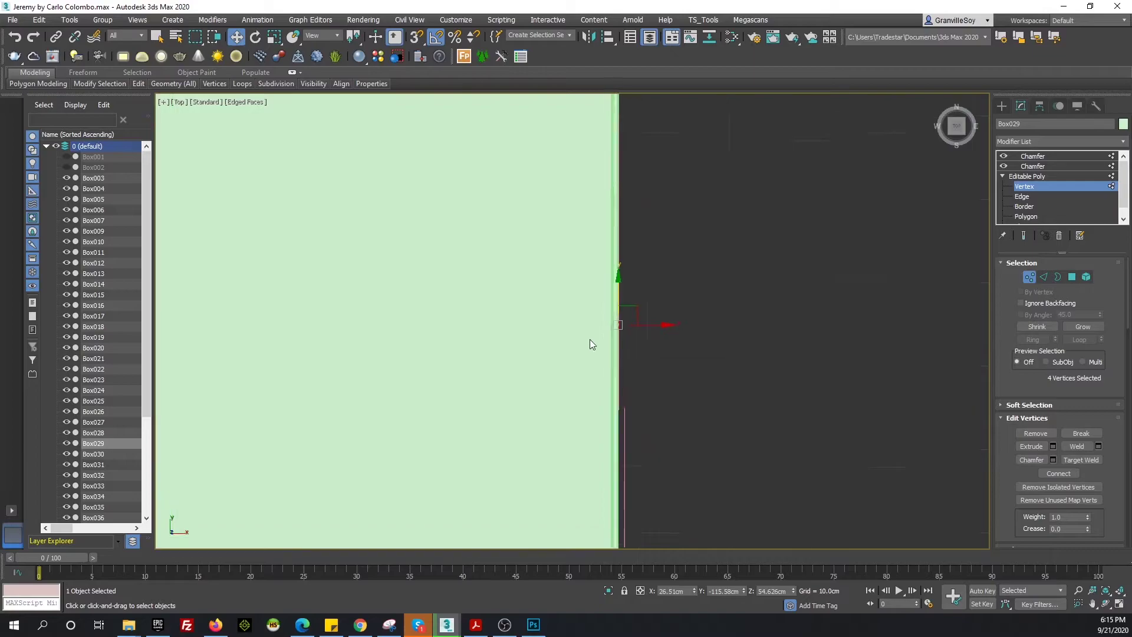
pyautogui.press('F3')
pyautogui.click(1030, 279)
pyautogui.press('p')
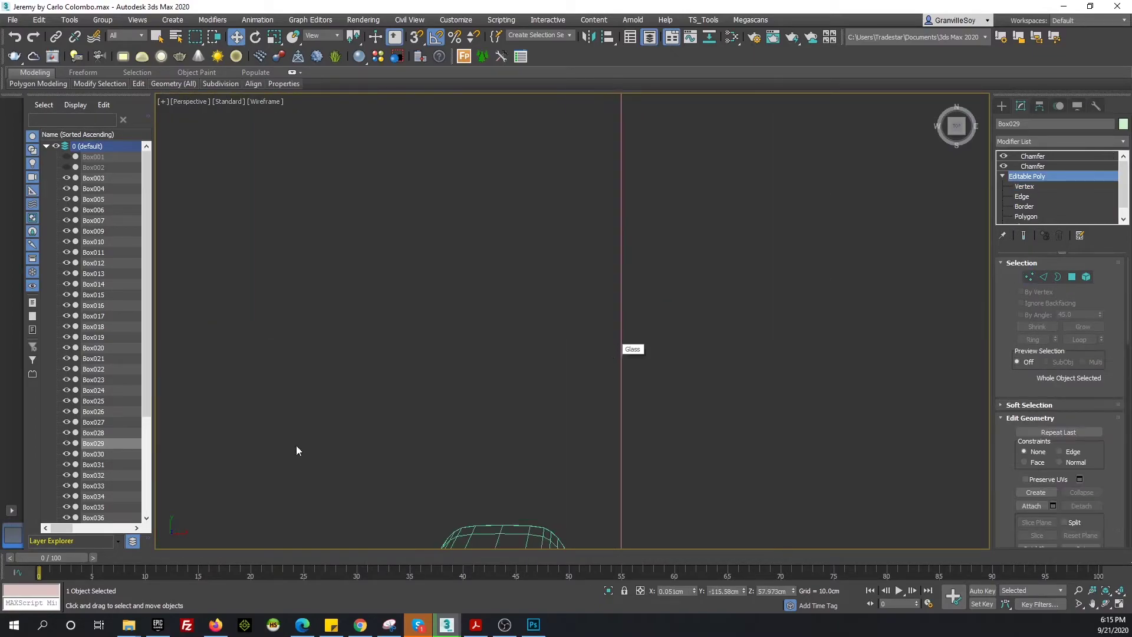
pyautogui.press('F3')
pyautogui.press('z')
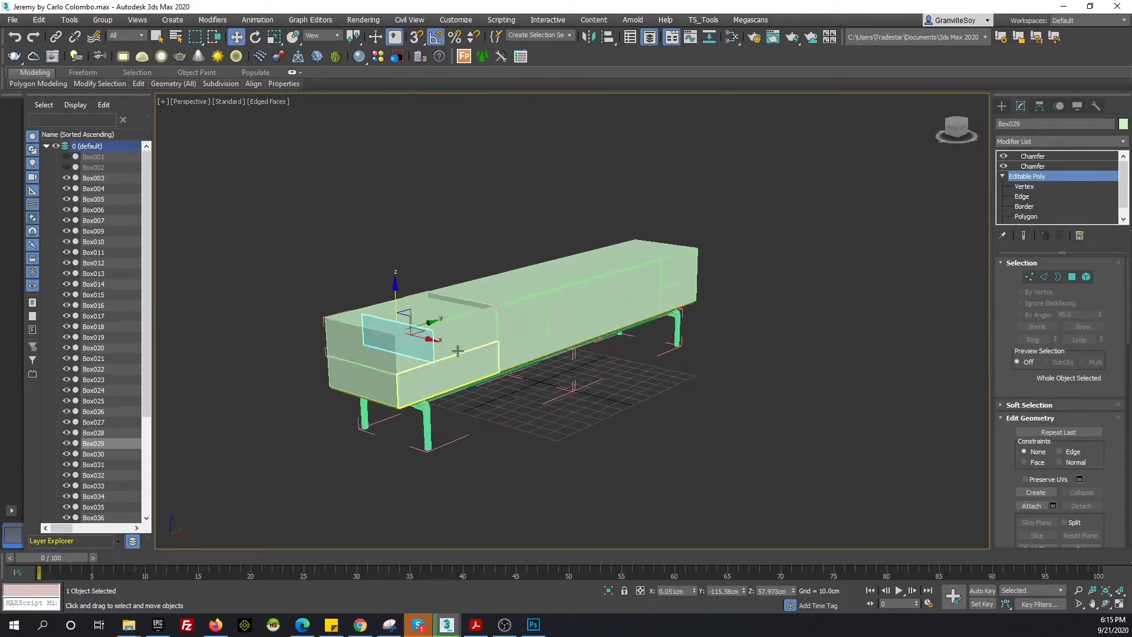
# Select the drawer box parts and combine them into a new group
pyautogui.click(103, 20)
pyautogui.click(398, 339)
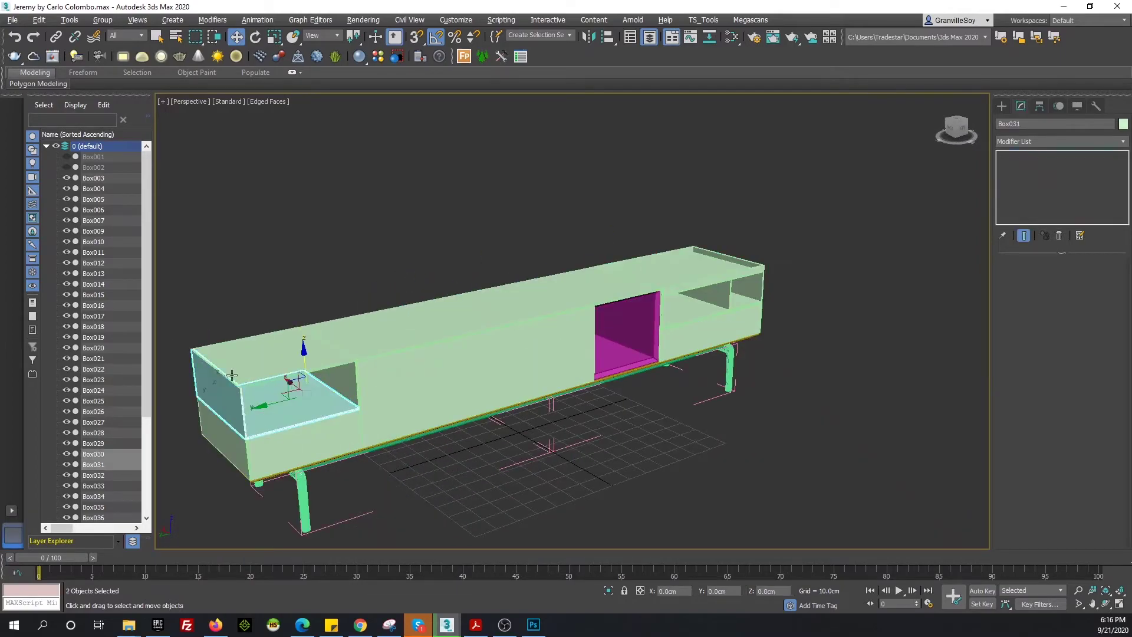
pyautogui.moveTo(516, 371)
pyautogui.keyDown('alt'); pyautogui.mouseDown(button='middle')
pyautogui.moveTo(642, 380)
pyautogui.moveTo(607, 389)
pyautogui.mouseUp(button='middle'); pyautogui.keyUp('alt')
pyautogui.keyDown('ctrl'); pyautogui.click(599, 386); pyautogui.keyUp('ctrl')
pyautogui.click(103, 20)
pyautogui.click(112, 33)
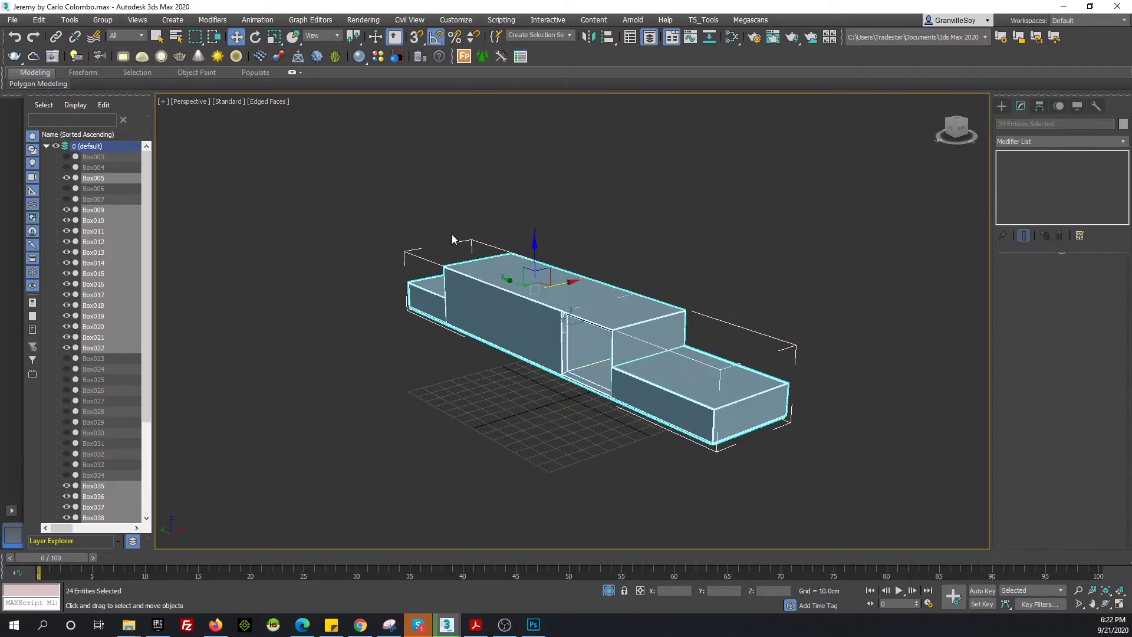
# Batch-rename the selected cabinet body parts with base name Wood
pyautogui.scroll(5, 453, 239)
pyautogui.scroll(-8, 452, 239)
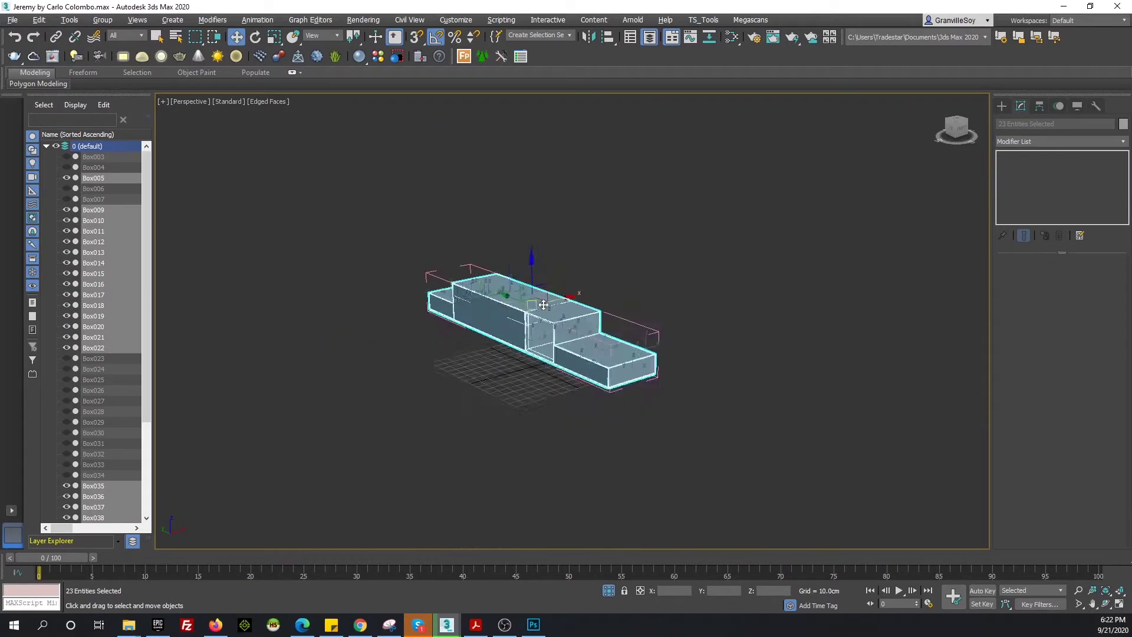
pyautogui.click(70, 20)
pyautogui.click(139, 288)
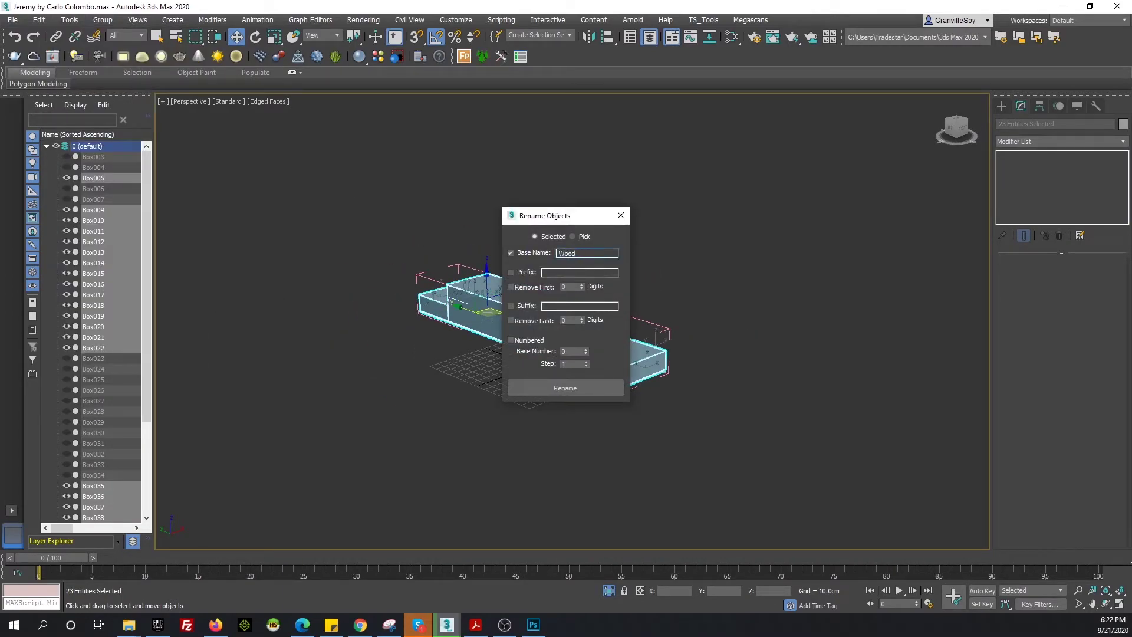
pyautogui.click(548, 388)
pyautogui.click(621, 216)
pyautogui.click(701, 421)
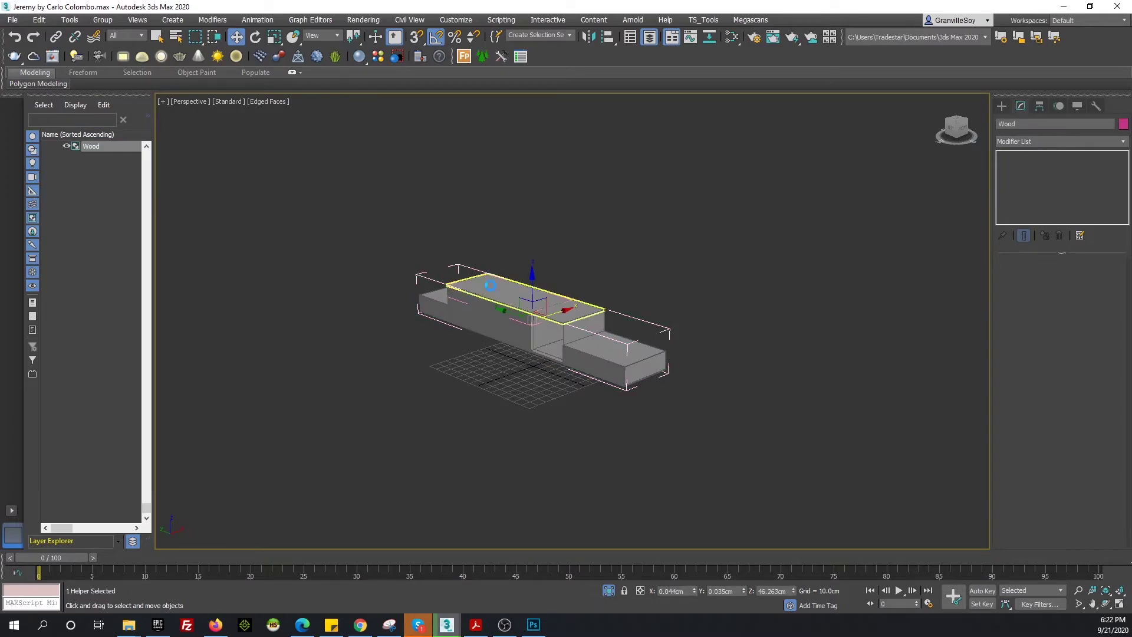
# Select the top plank group Wood00 and unhide all hidden objects
pyautogui.click(103, 20)
pyautogui.click(117, 101)
pyautogui.press('F3')
pyautogui.click(531, 301)
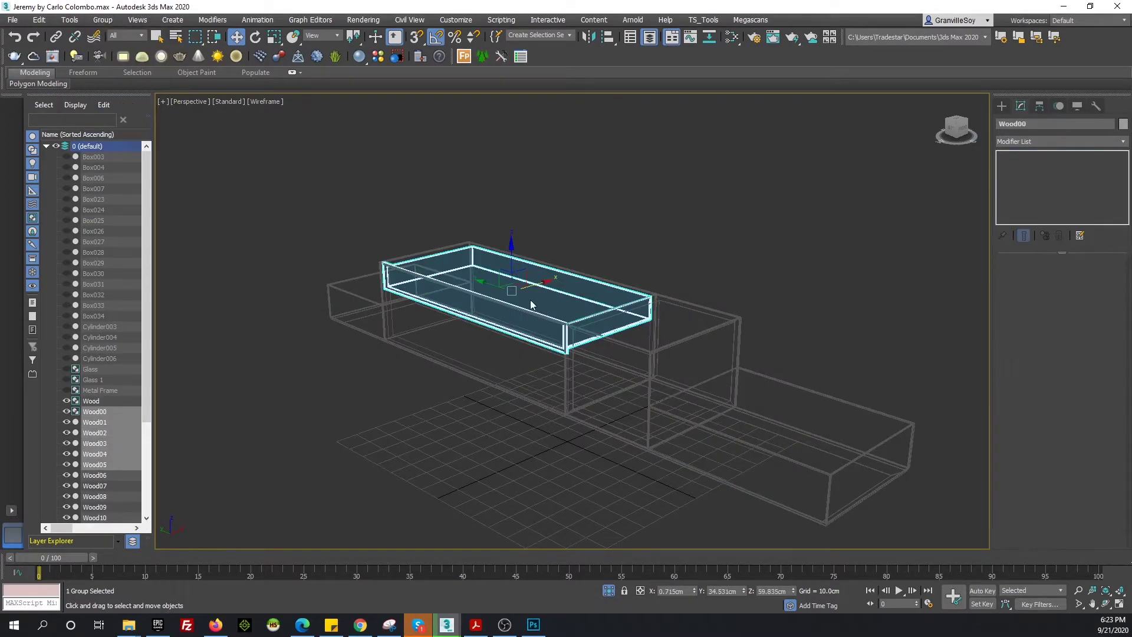
pyautogui.press('F3')
pyautogui.rightClick(652, 206)
pyautogui.click(678, 156)
# Isolate the two drawer groups and select all of their parts
pyautogui.click(421, 254)
pyautogui.keyDown('ctrl'); pyautogui.click(709, 303); pyautogui.keyUp('ctrl')
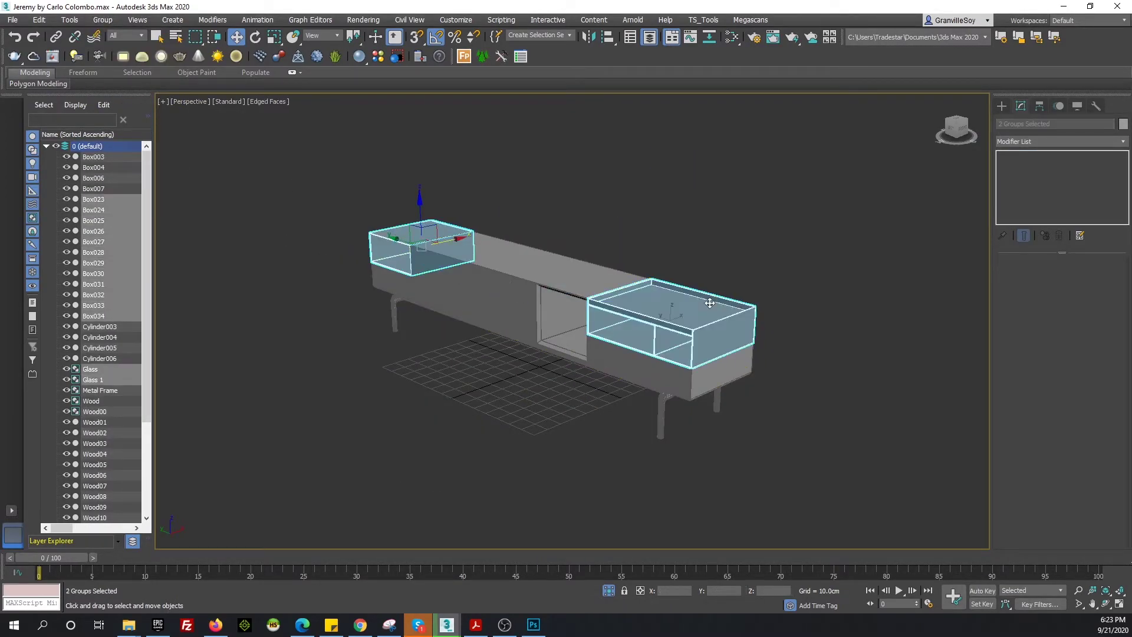
pyautogui.hotkey('alt', 'q')
pyautogui.click(832, 444)
pyautogui.moveTo(832, 444); pyautogui.dragTo(345, 199)
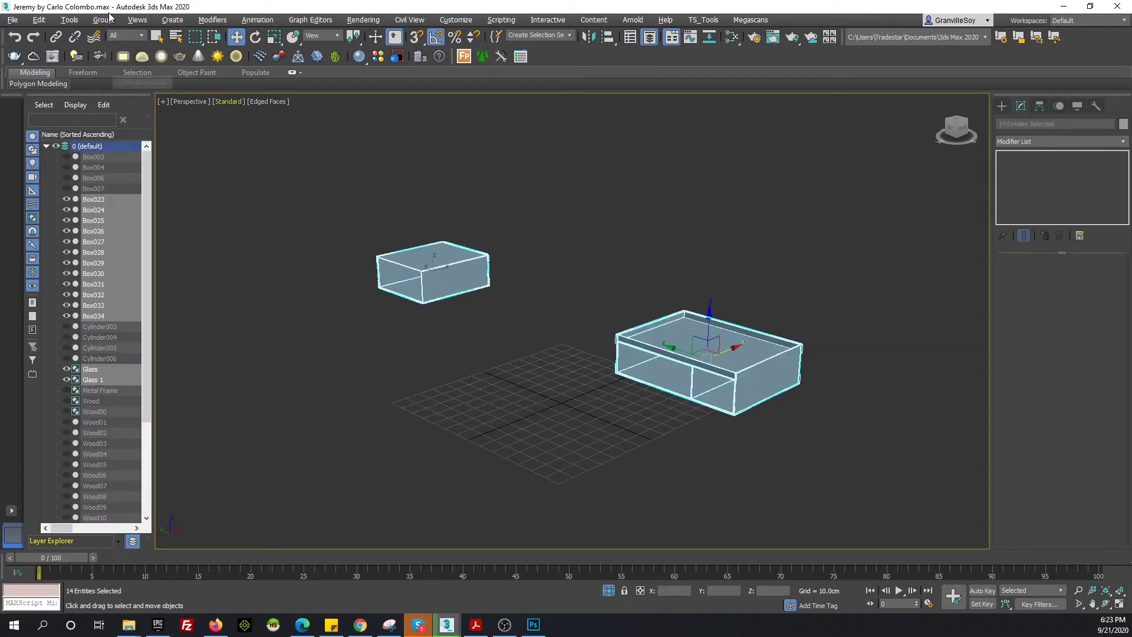
# Batch-rename the drawer parts as Glass pieces and draw a test box
pyautogui.scroll(5, 653, 342)
pyautogui.scroll(-3, 412, 212)
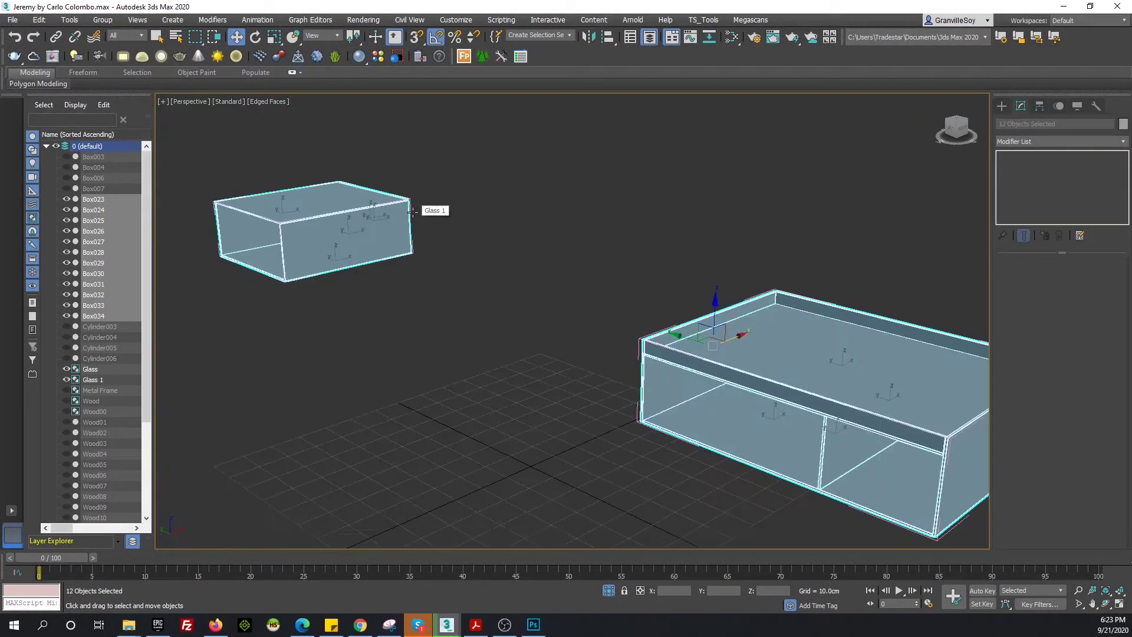
pyautogui.click(118, 271)
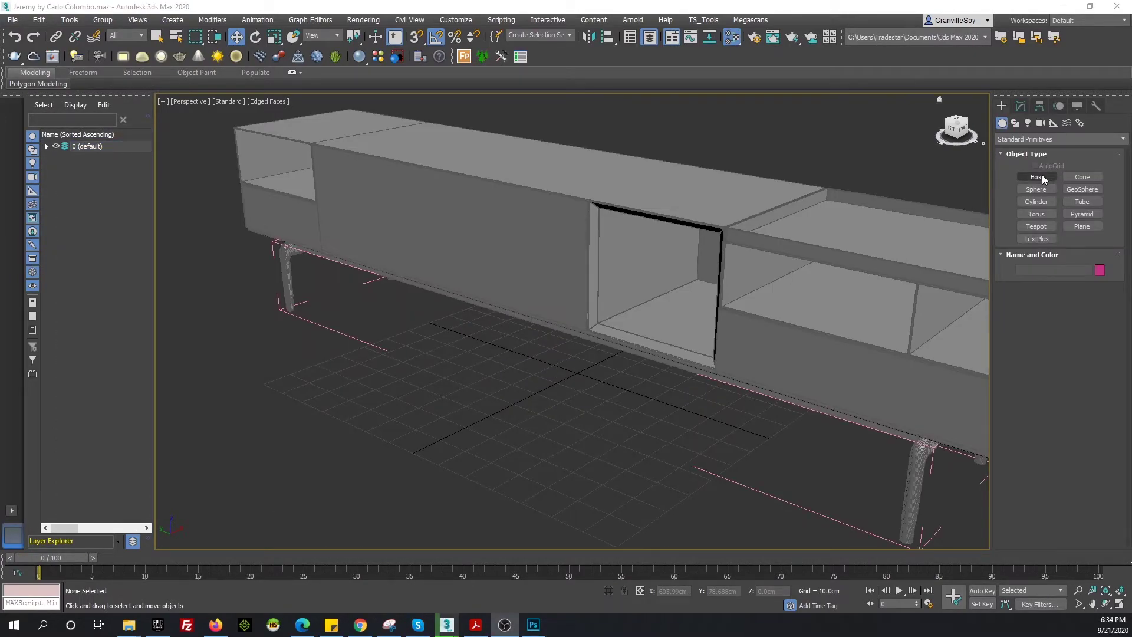
pyautogui.click(1042, 179)
pyautogui.moveTo(236, 463); pyautogui.dragTo(443, 481)
# Make the test box see-through and load Laminate_D02_120cm from the V-Ray library
pyautogui.click(354, 383)
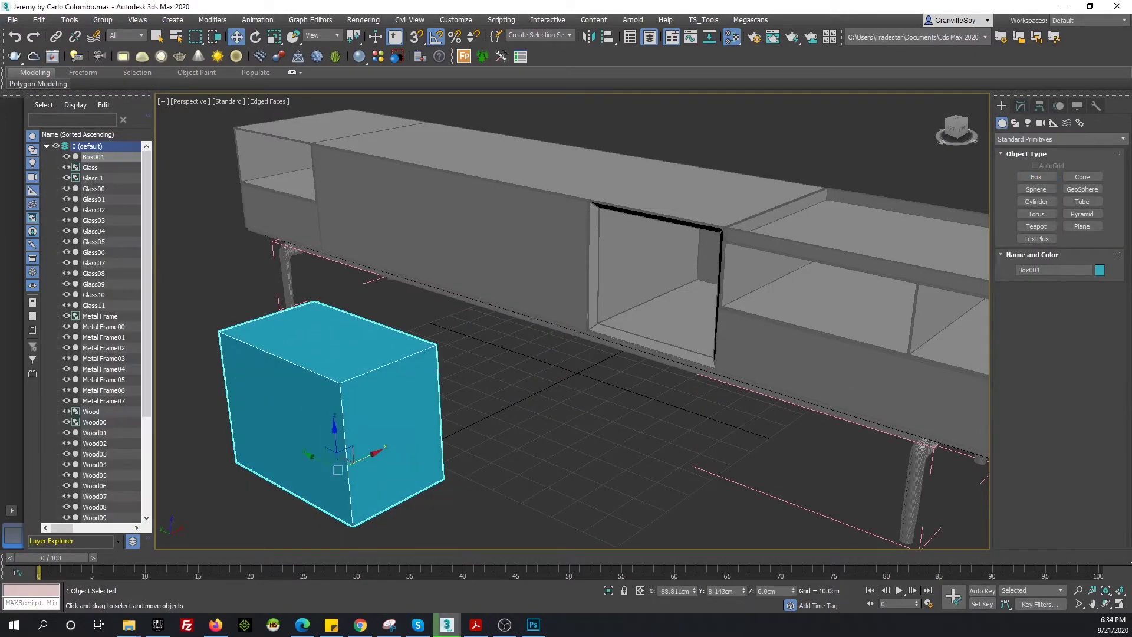
pyautogui.hotkey('alt', 'x')
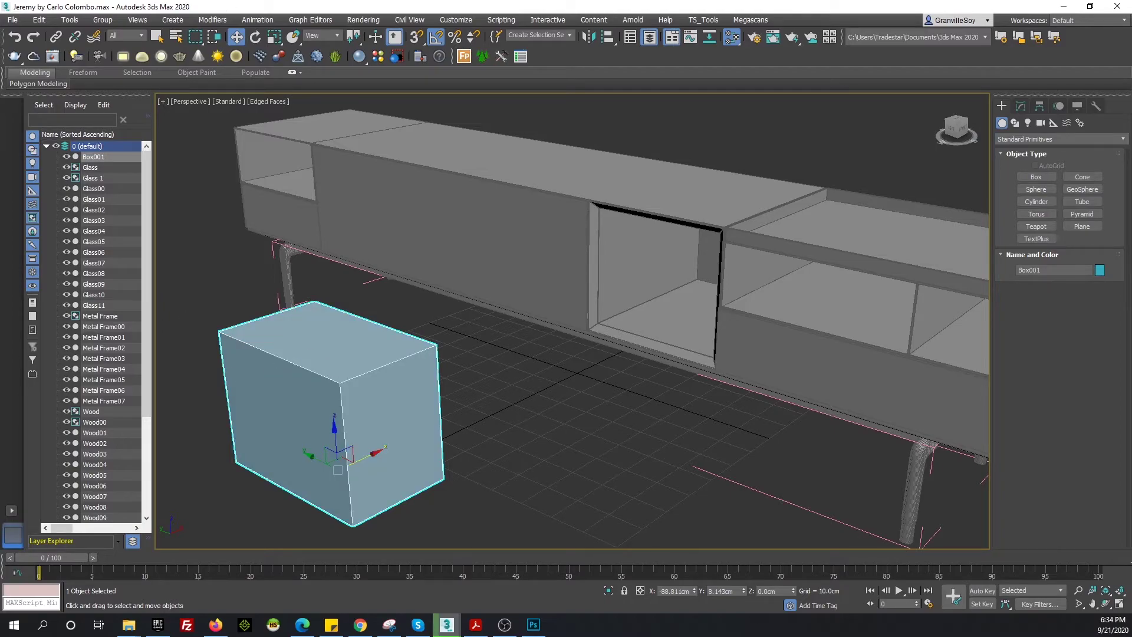
pyautogui.press('m')
pyautogui.moveTo(915, 163); pyautogui.dragTo(862, 202)
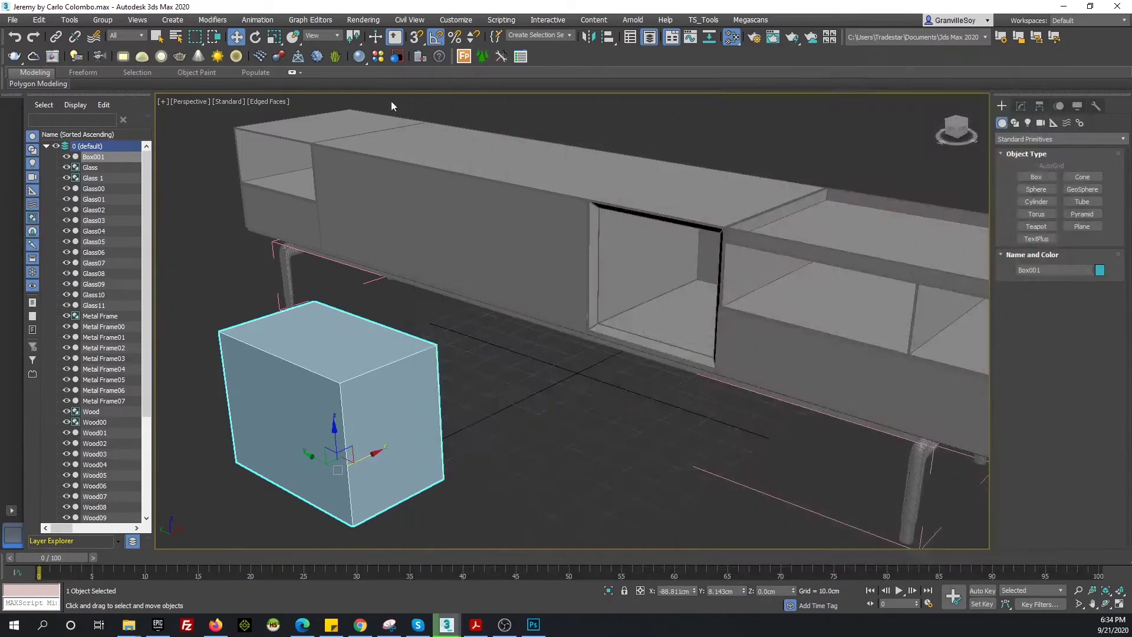
pyautogui.click(378, 56)
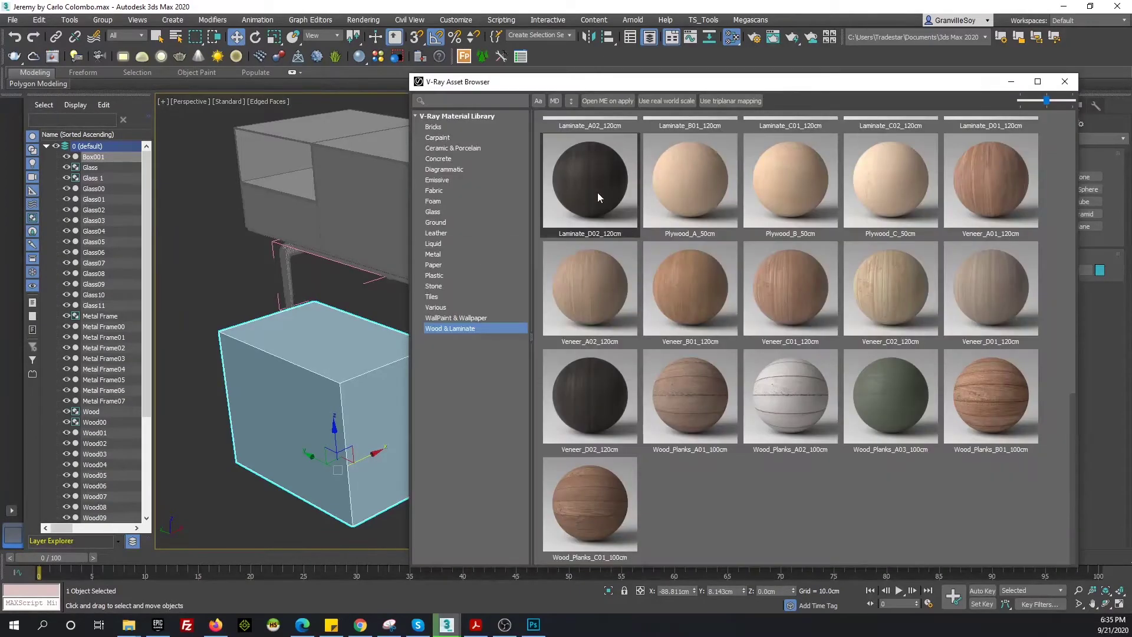
pyautogui.doubleClick(735, 232)
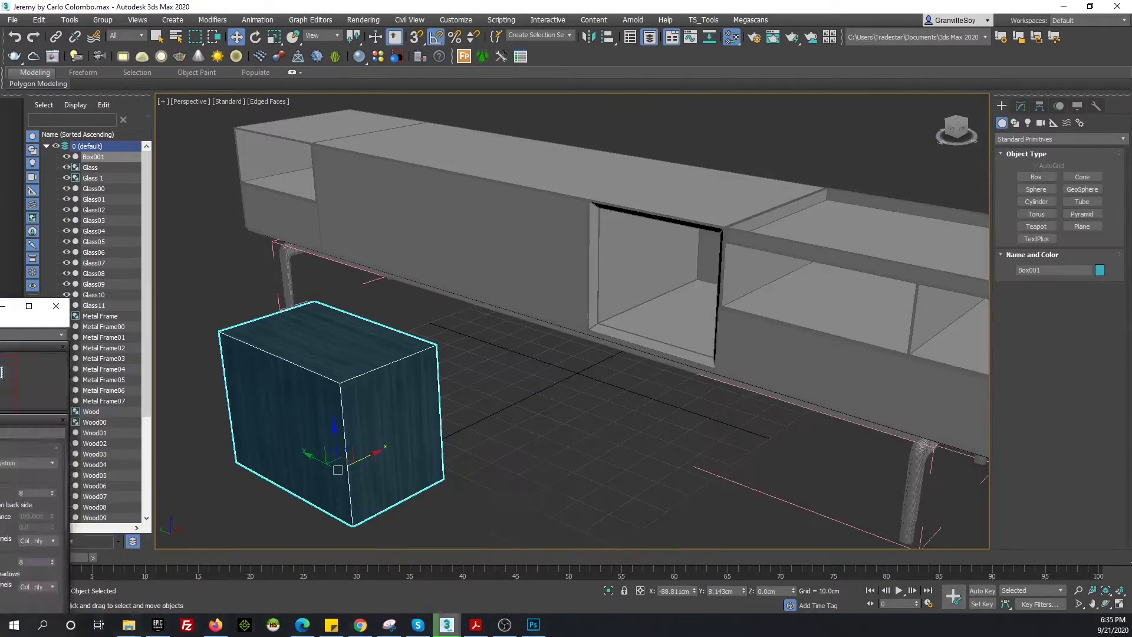
pyautogui.click(495, 274)
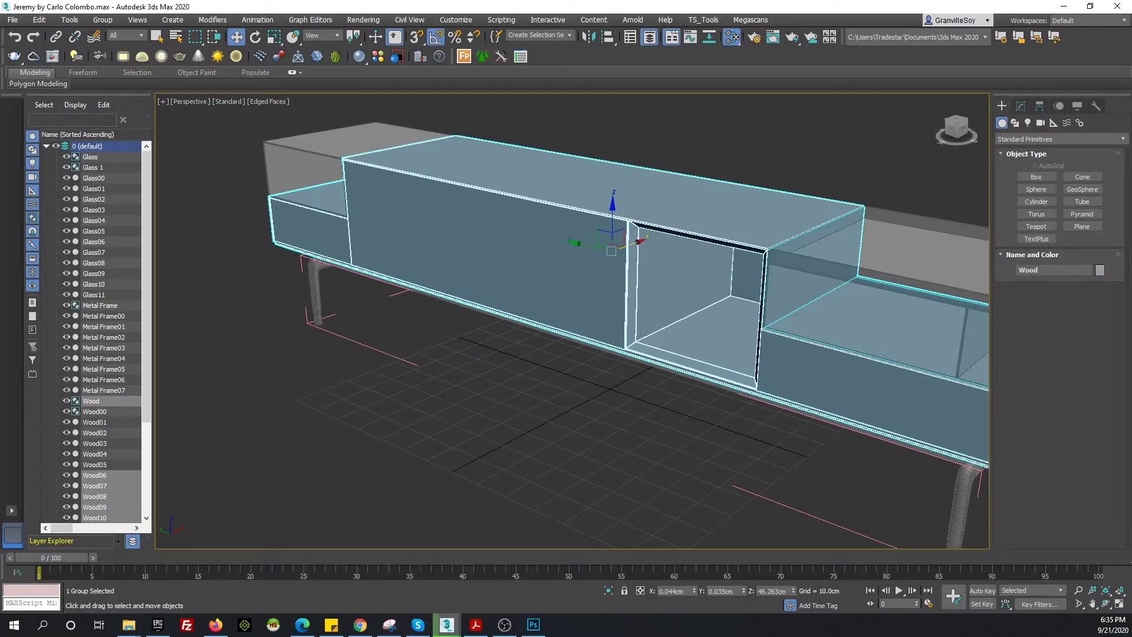
# Open the Wood group and give top slab Wood10 a 100cm UVW Map
pyautogui.scroll(4, 465, 255)
pyautogui.scroll(-1, 592, 276)
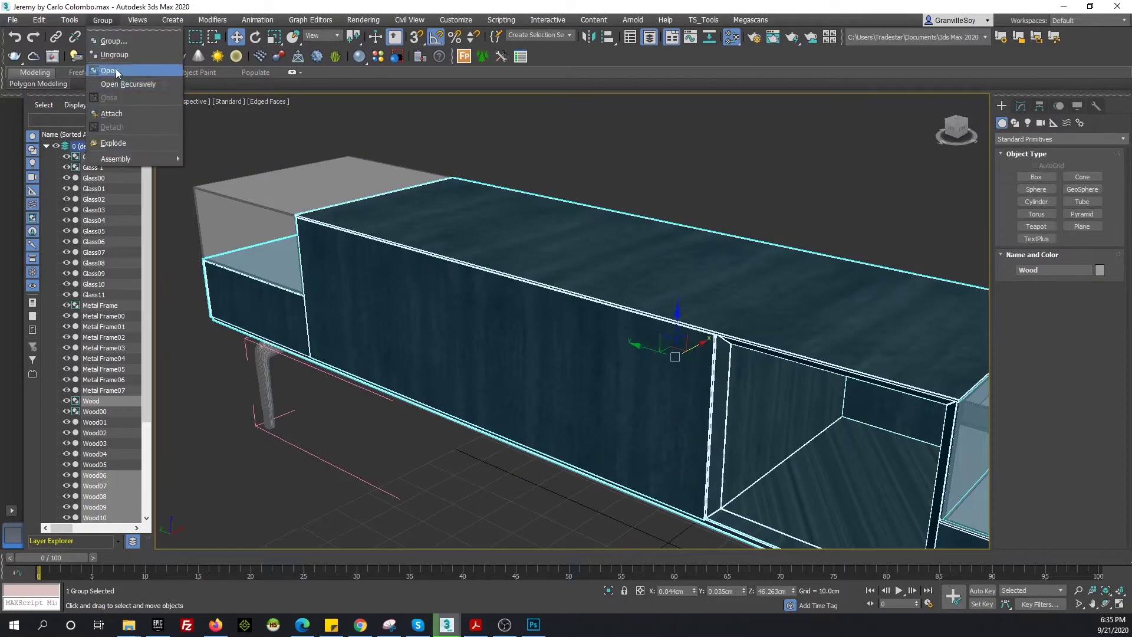
pyautogui.click(117, 71)
pyautogui.click(590, 266)
pyautogui.click(1020, 106)
pyautogui.click(1035, 140)
pyautogui.write('uvw')
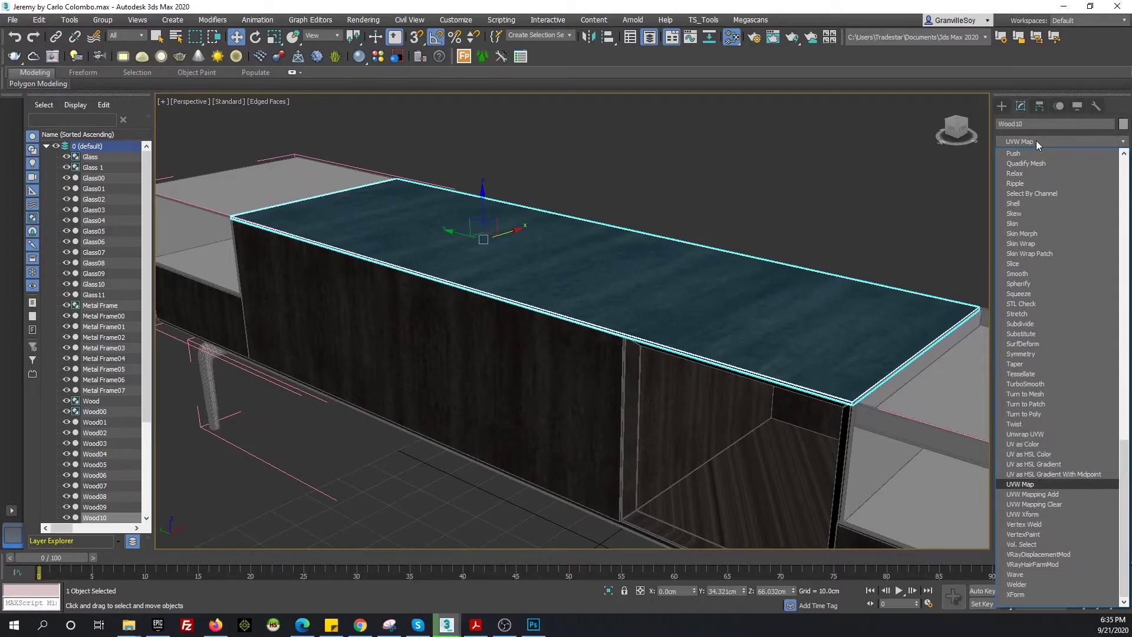
pyautogui.press('Return')
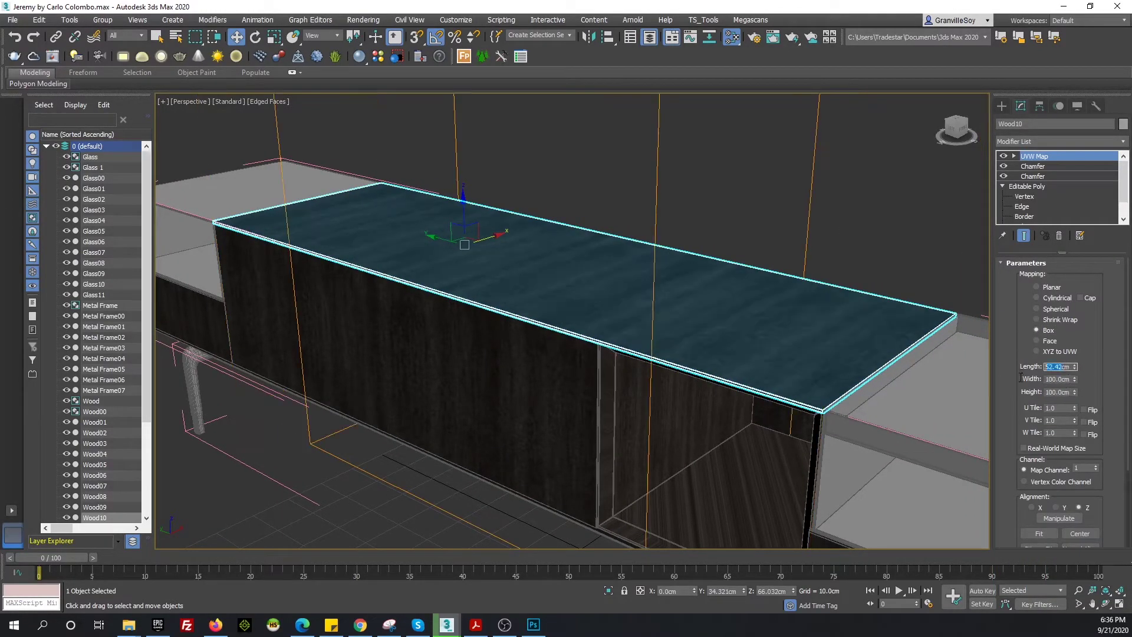
pyautogui.write('100')
pyautogui.press('Return')
# Rotate Wood10's mapping gizmo and copy its UVW Map modifier
pyautogui.keyDown('alt'); pyautogui.moveTo(642, 382); pyautogui.dragTo(638, 384, button='middle'); pyautogui.keyUp('alt')
pyautogui.press('1')
pyautogui.press('e')
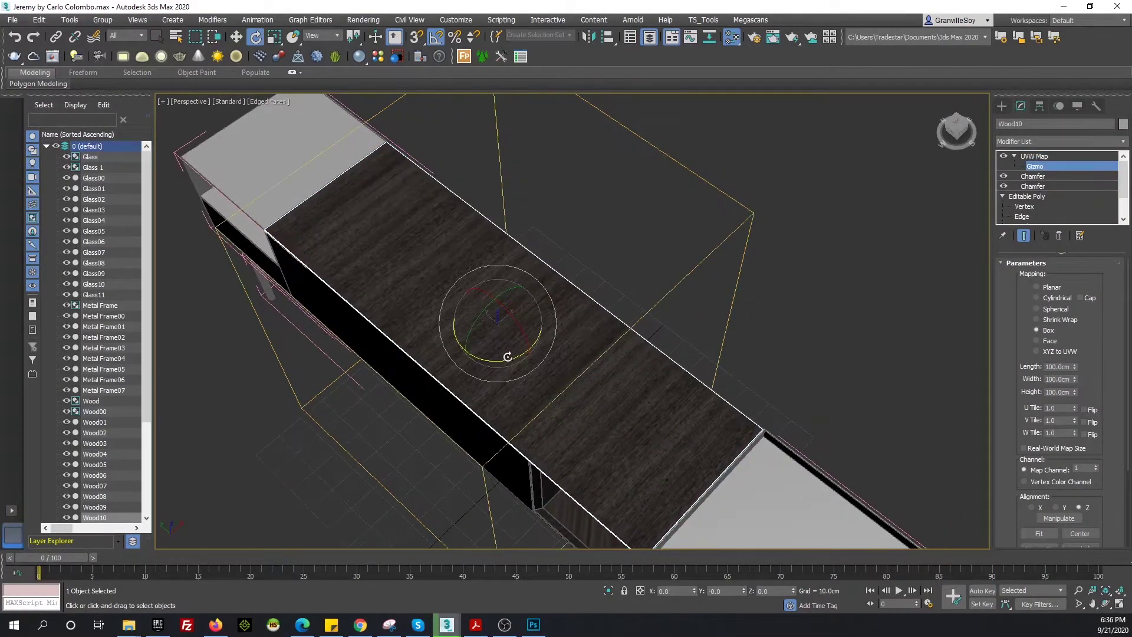
pyautogui.keyDown('alt'); pyautogui.moveTo(508, 356); pyautogui.dragTo(558, 354, button='middle'); pyautogui.keyUp('alt')
pyautogui.scroll(-5, 611, 336)
pyautogui.scroll(6, 588, 367)
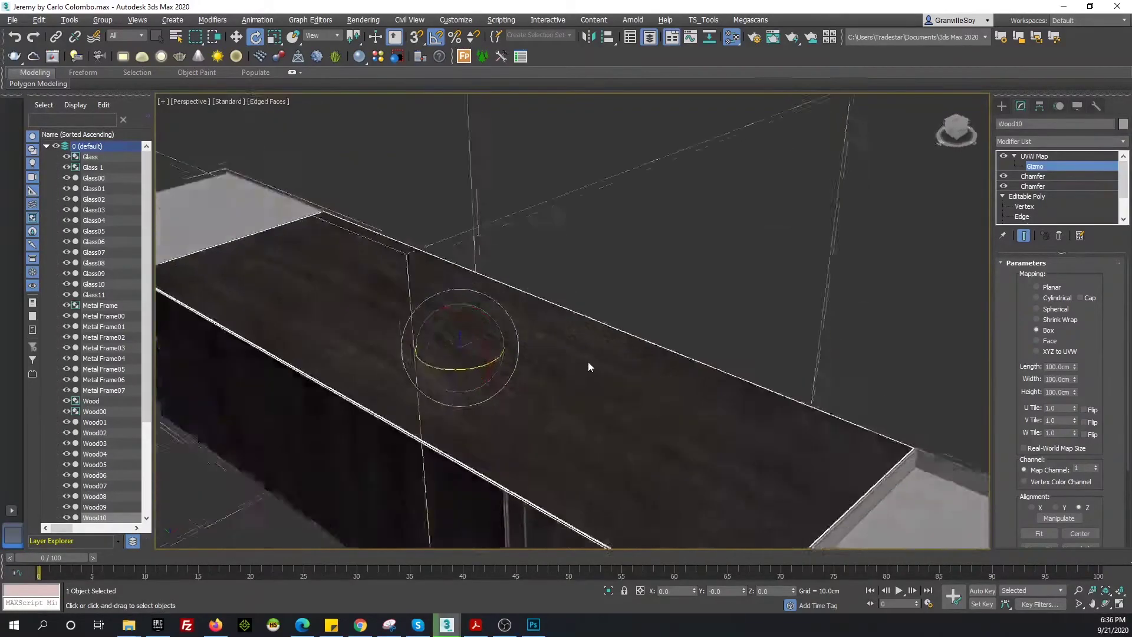
pyautogui.scroll(-5, 588, 367)
pyautogui.rightClick(1032, 176)
pyautogui.click(1017, 210)
# Paste the UVW Map onto front panel Wood07 and copy it again
pyautogui.click(665, 331)
pyautogui.rightClick(1032, 156)
pyautogui.click(1037, 221)
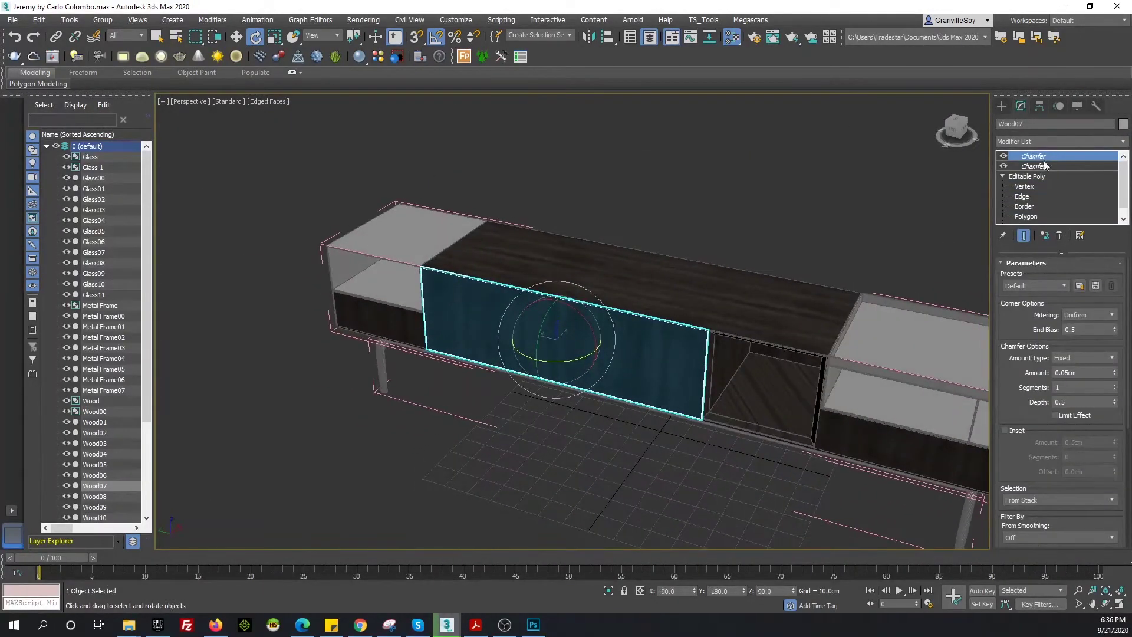
pyautogui.scroll(5, 627, 369)
pyautogui.scroll(-4, 644, 324)
pyautogui.keyDown('alt'); pyautogui.moveTo(645, 324); pyautogui.dragTo(652, 353, button='middle'); pyautogui.keyUp('alt')
pyautogui.scroll(1, 652, 354)
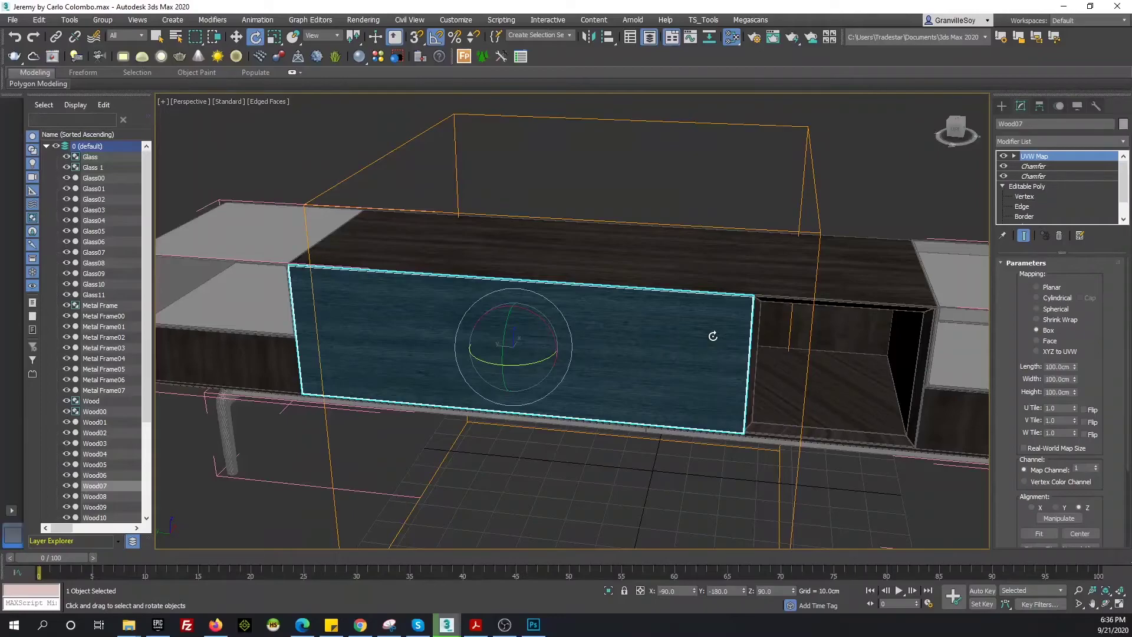
pyautogui.rightClick(1032, 156)
pyautogui.click(998, 203)
# Paste the UVW Map onto drawer front Wood20 and rail Wood21
pyautogui.moveTo(295, 353); pyautogui.dragTo(885, 354, button='middle')
pyautogui.click(412, 339)
pyautogui.rightClick(1032, 155)
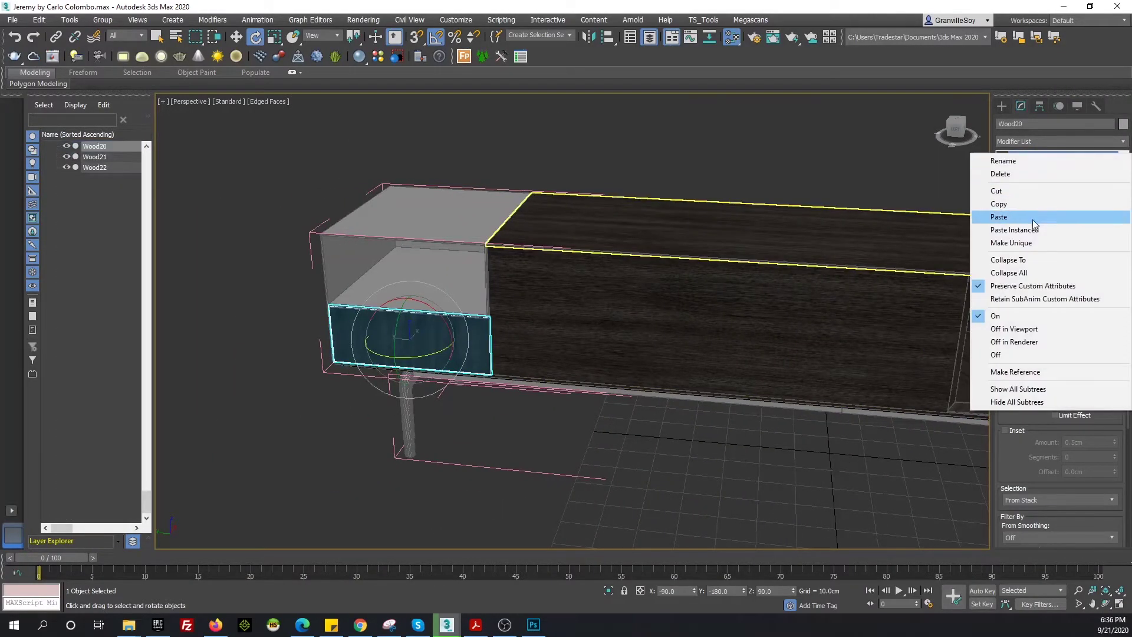
pyautogui.click(999, 216)
pyautogui.keyDown('alt'); pyautogui.moveTo(554, 295); pyautogui.dragTo(555, 248, button='middle'); pyautogui.keyUp('alt')
pyautogui.click(530, 413)
pyautogui.rightClick(1032, 156)
pyautogui.click(999, 216)
pyautogui.moveTo(531, 295); pyautogui.dragTo(556, 197, button='middle')
pyautogui.scroll(-5, 526, 298)
pyautogui.keyDown('alt'); pyautogui.moveTo(525, 298); pyautogui.dragTo(566, 306, button='middle'); pyautogui.keyUp('alt')
# Paste the UVW Map onto Wood22 and as an instance onto Wood12
pyautogui.click(578, 389)
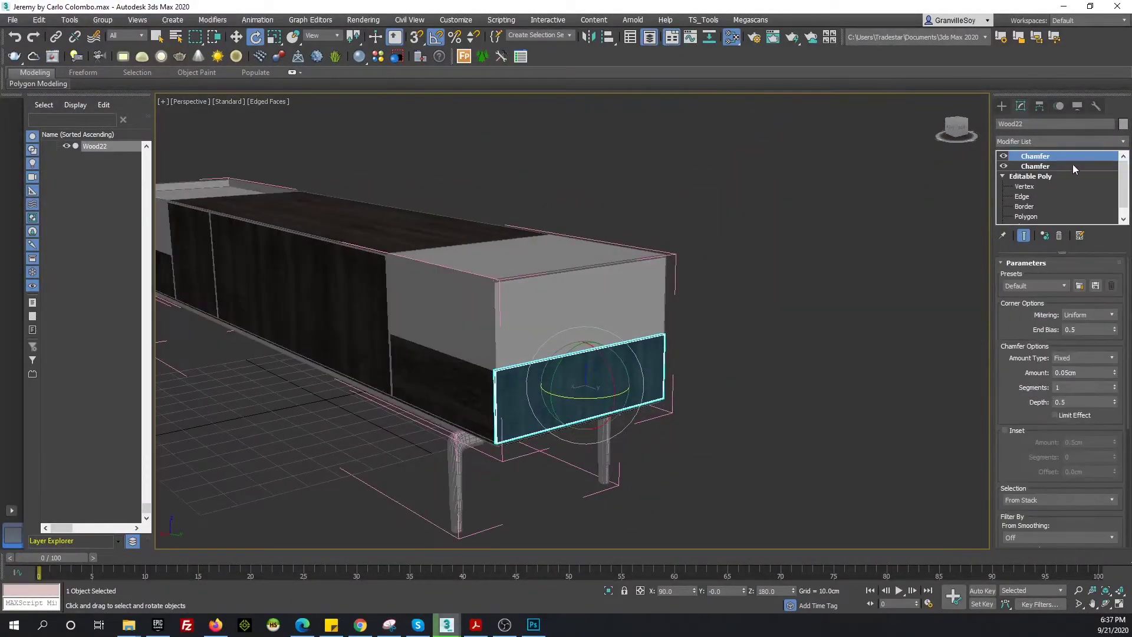
pyautogui.rightClick(1072, 168)
pyautogui.click(1039, 228)
pyautogui.click(442, 383)
pyautogui.keyDown('alt'); pyautogui.moveTo(442, 383); pyautogui.dragTo(678, 279, button='middle'); pyautogui.keyUp('alt')
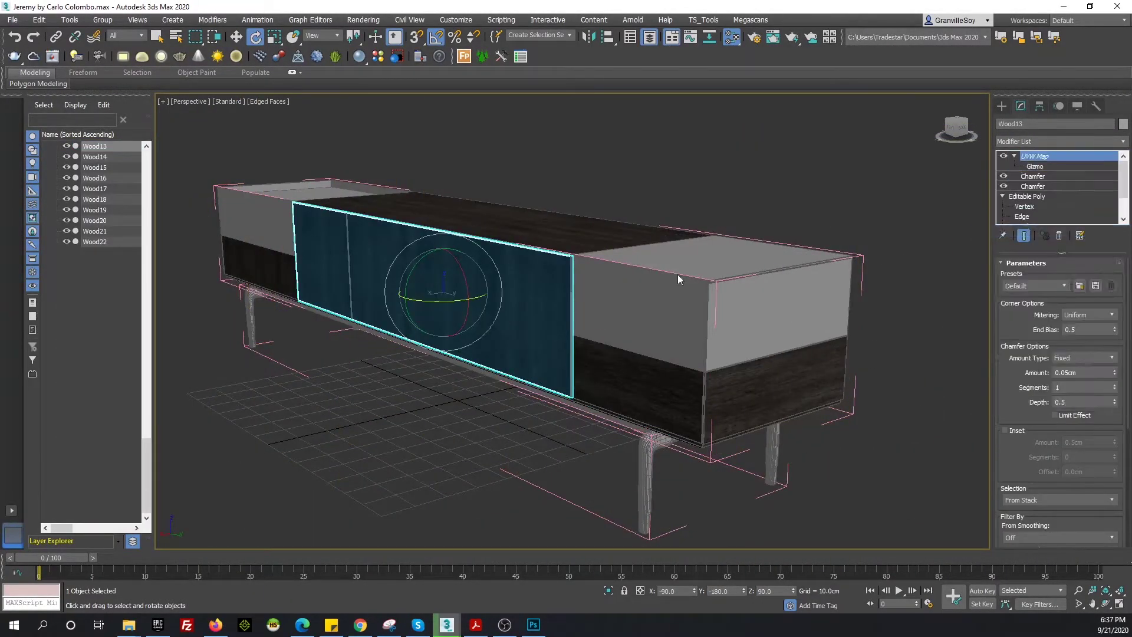
pyautogui.click(294, 333)
pyautogui.rightClick(1037, 156)
pyautogui.click(1035, 243)
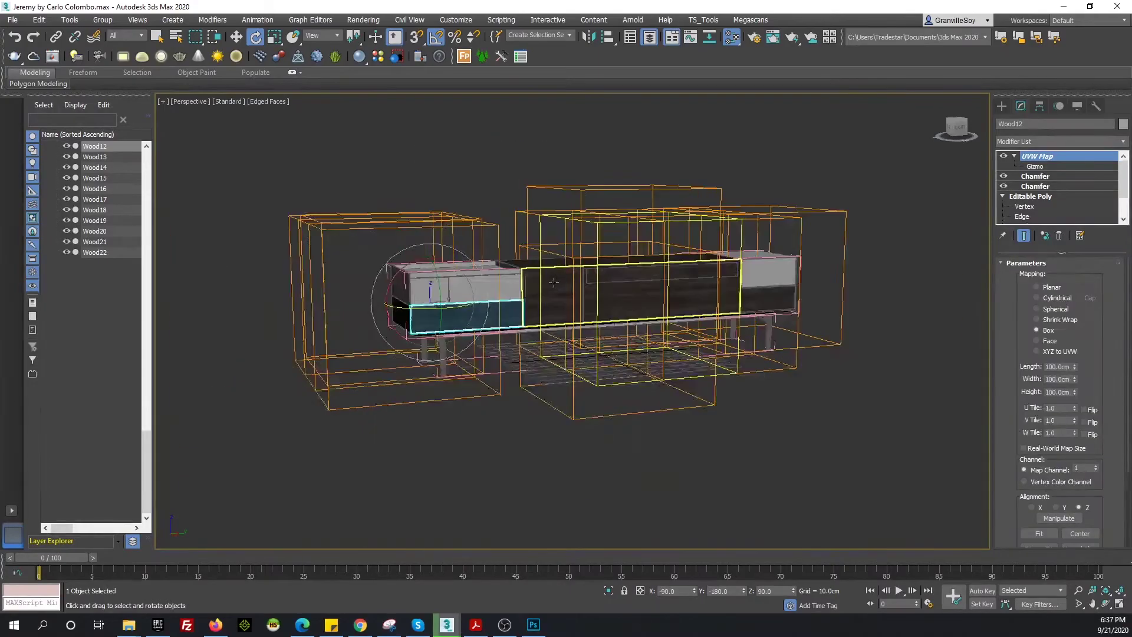
# Paste an instanced UVW Map onto drawer box Wood09
pyautogui.scroll(5, 554, 283)
pyautogui.click(589, 265)
pyautogui.scroll(4, 606, 258)
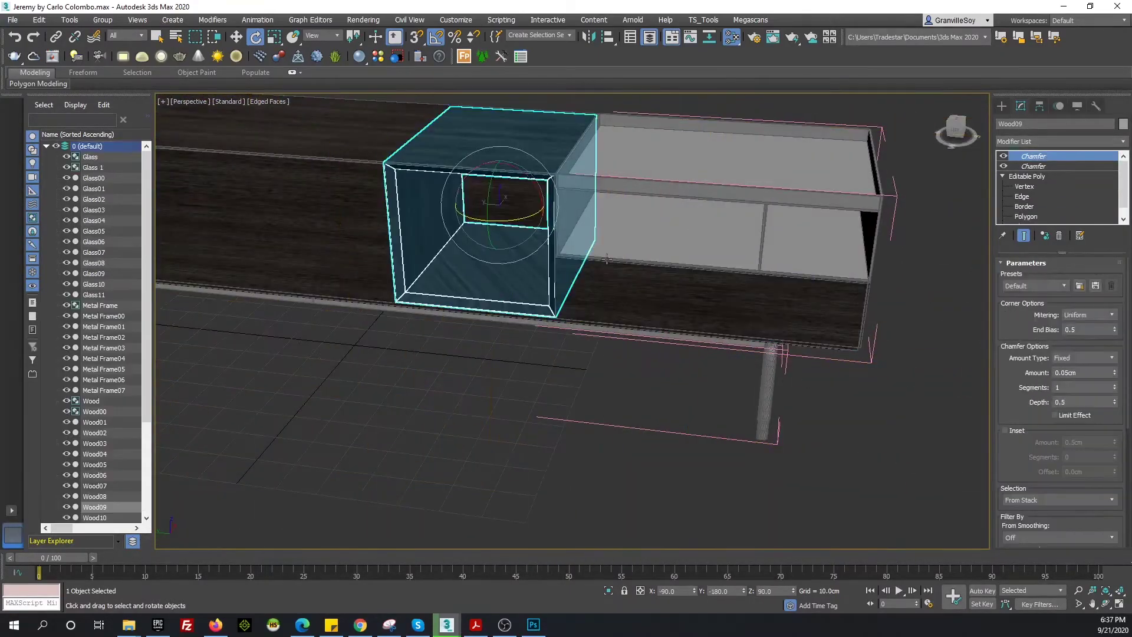
pyautogui.rightClick(1035, 156)
pyautogui.click(1023, 222)
pyautogui.scroll(5, 397, 222)
pyautogui.scroll(-3, 454, 274)
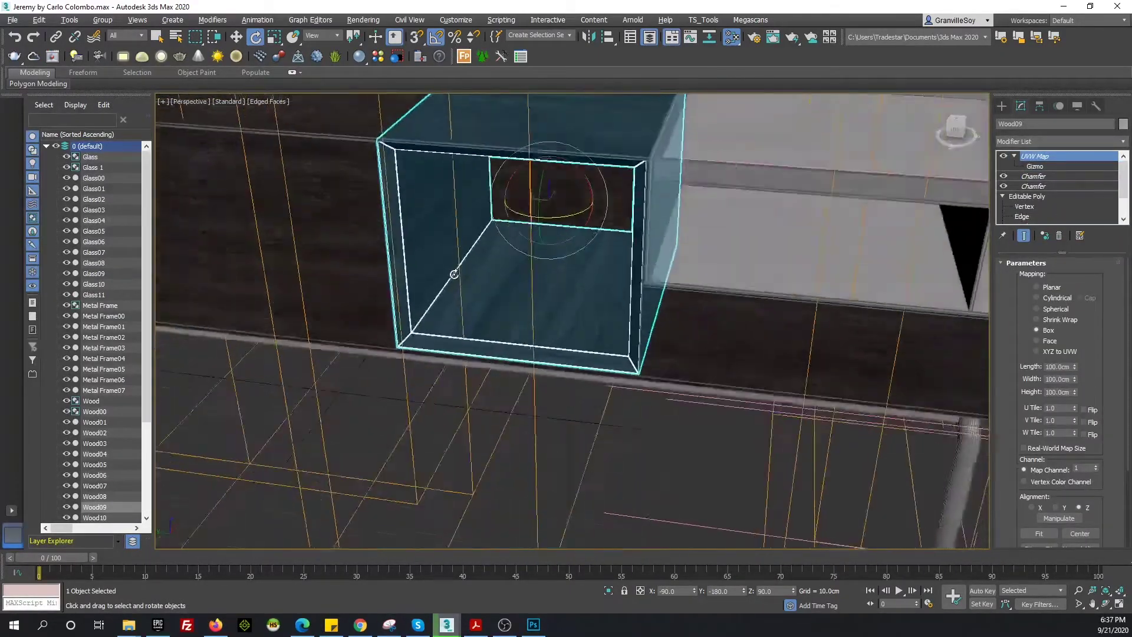
pyautogui.moveTo(454, 274)
pyautogui.keyDown('alt'); pyautogui.mouseDown(button='middle')
pyautogui.moveTo(532, 262)
pyautogui.moveTo(474, 252)
pyautogui.mouseUp(button='middle'); pyautogui.keyUp('alt')
# Isolate drawer front group Wood00 and show the V-Ray glass materials
pyautogui.click(531, 263)
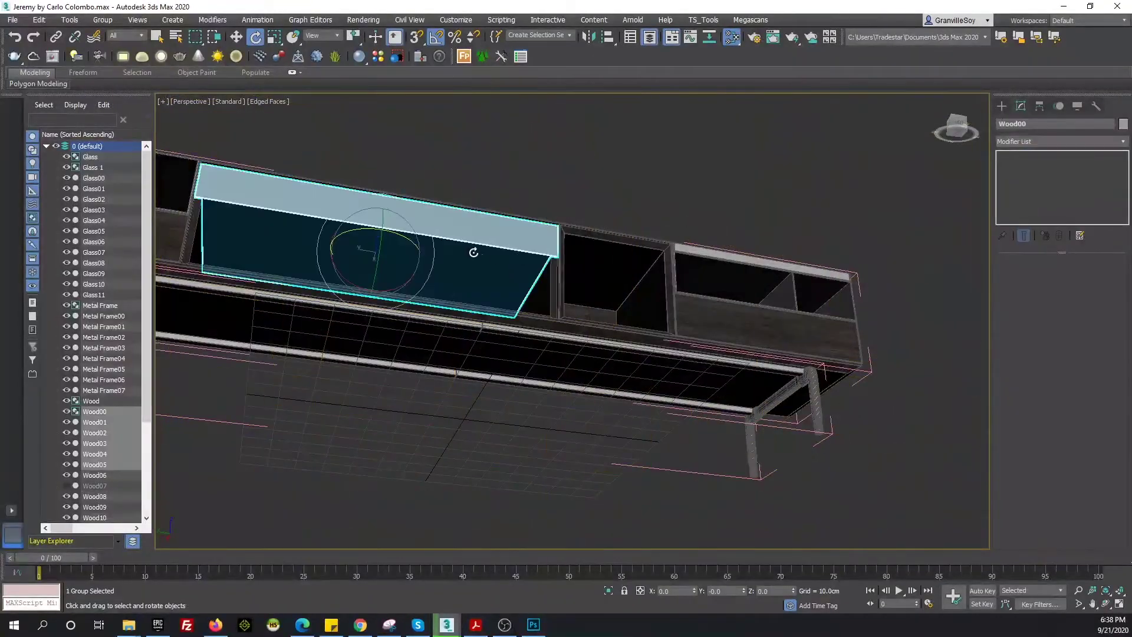
pyautogui.keyDown('alt'); pyautogui.moveTo(473, 252); pyautogui.dragTo(538, 295, button='middle'); pyautogui.keyUp('alt')
pyautogui.hotkey('alt', 'q')
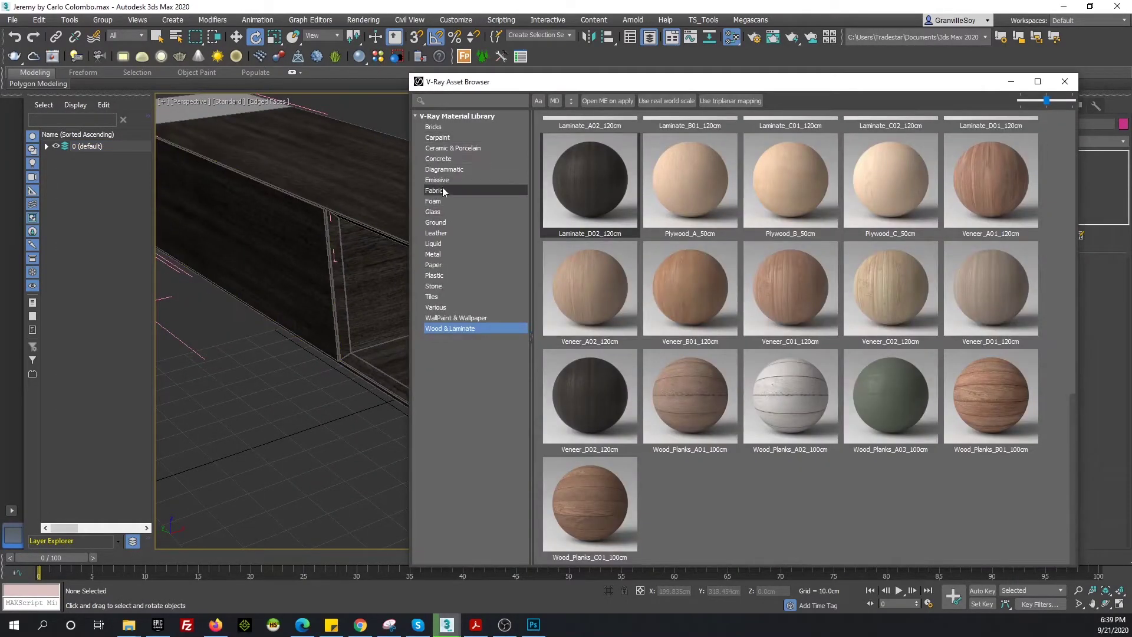
pyautogui.click(454, 211)
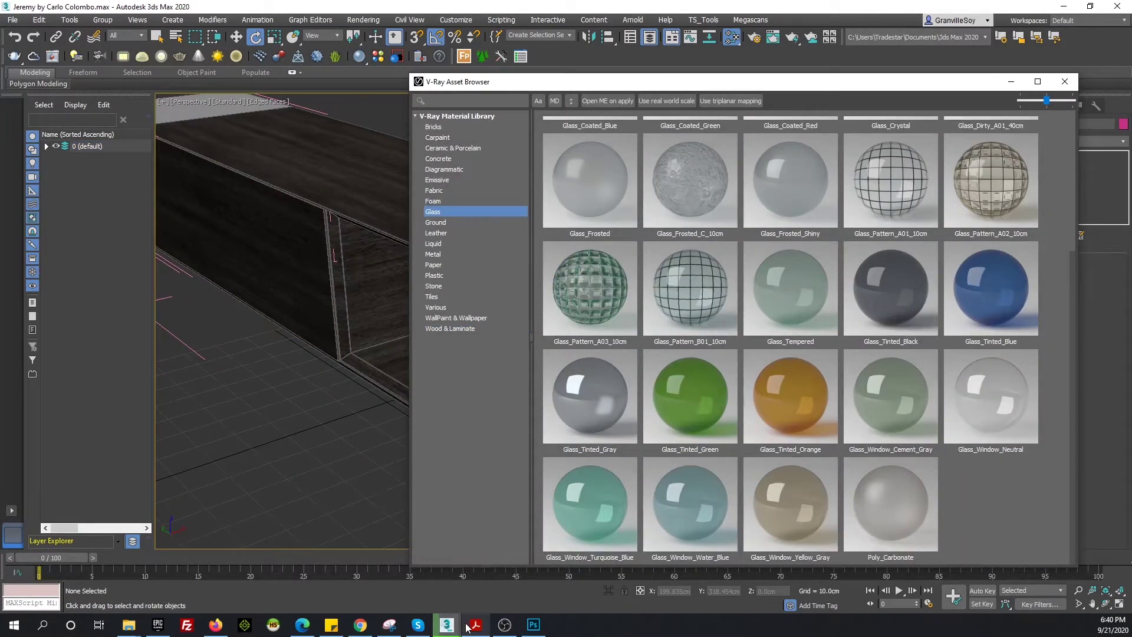
# Consult the reference catalogue, then move the material library window aside
pyautogui.click(467, 625)
pyautogui.scroll(5, 607, 289)
pyautogui.scroll(3, 607, 289)
pyautogui.scroll(5, 613, 278)
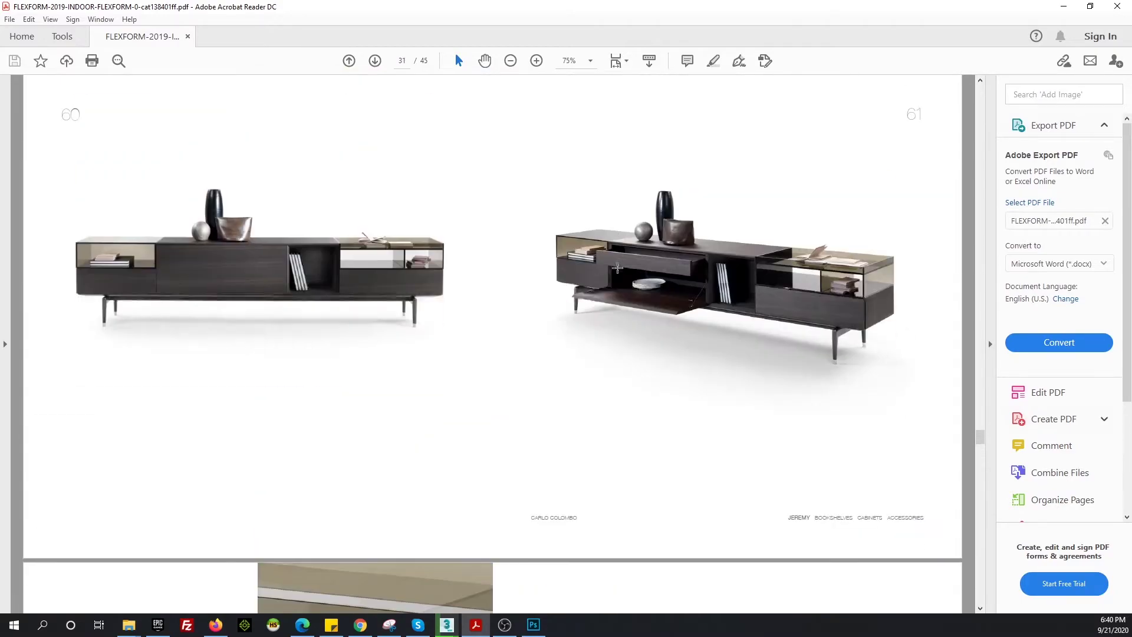
pyautogui.click(378, 554)
pyautogui.moveTo(628, 77); pyautogui.dragTo(629, 352)
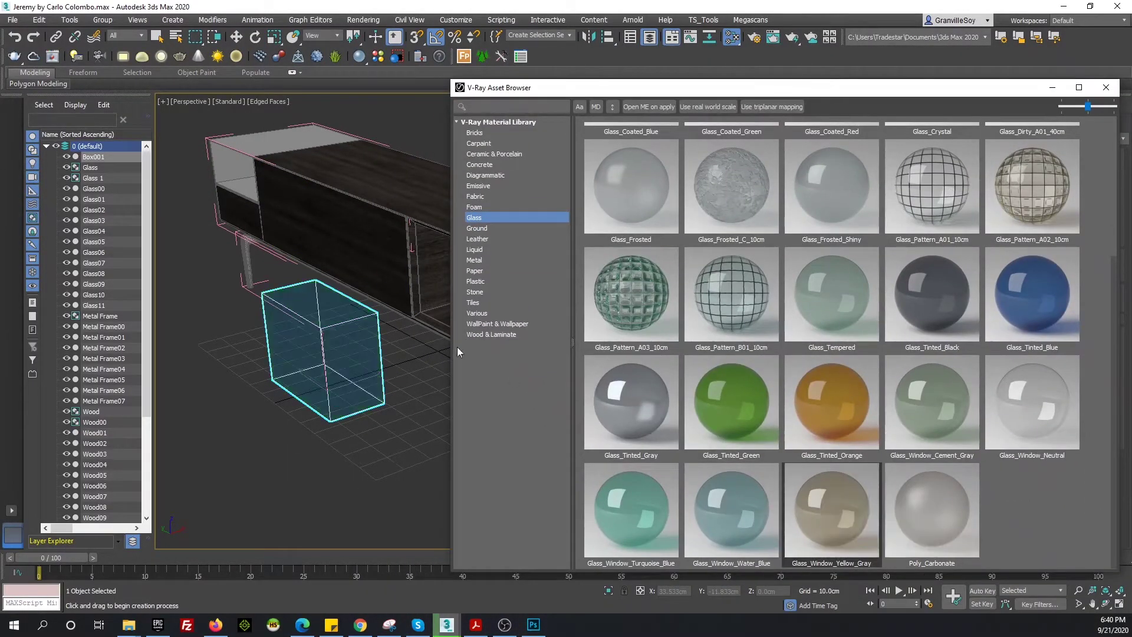
# Minimize the V-Ray Asset Browser, eyedrop Box001's Material #28 into Slate, and close the editor
pyautogui.click(1051, 87)
pyautogui.click(360, 382)
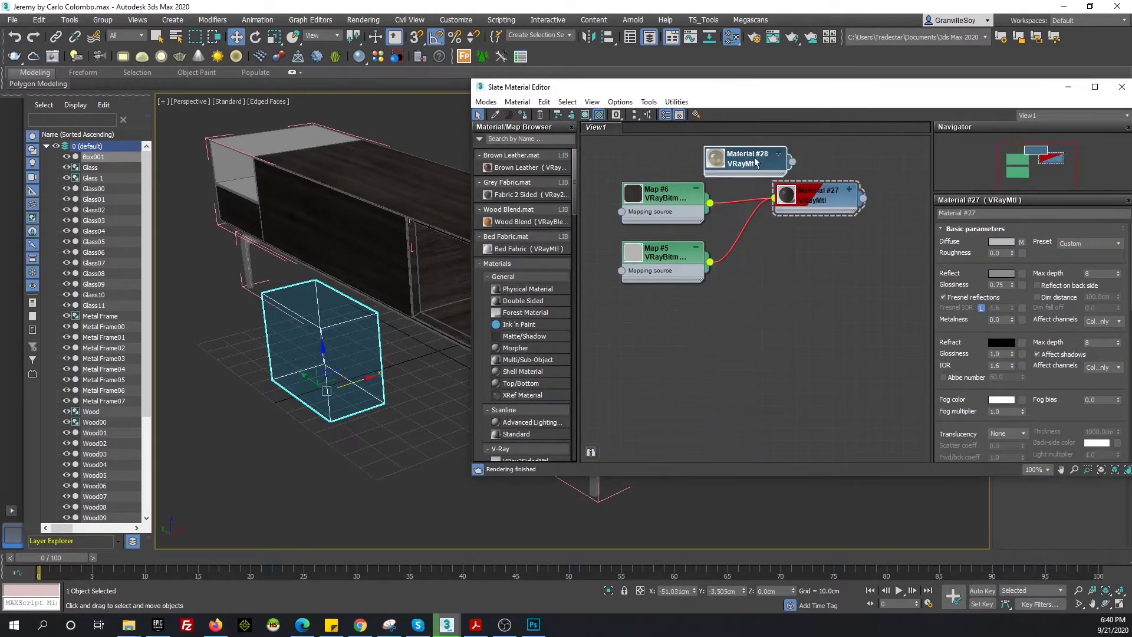
pyautogui.press('m')
# Select the Glass group on the cabinet's right and adjust the view around it
pyautogui.click(348, 189)
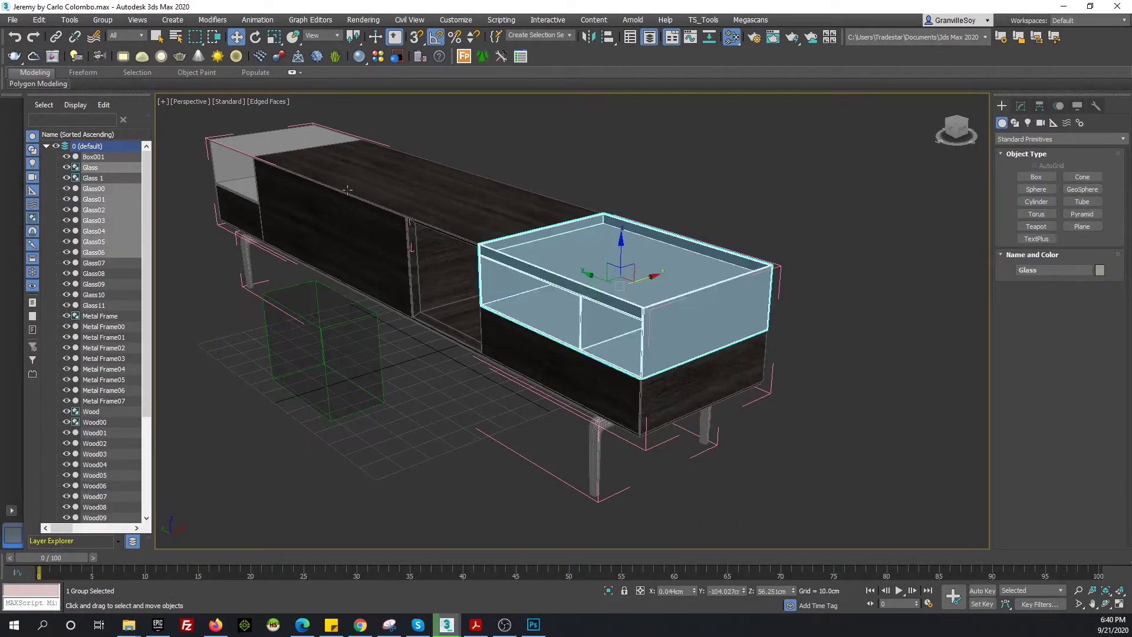
pyautogui.keyDown('alt'); pyautogui.moveTo(678, 294); pyautogui.dragTo(715, 302, button='middle'); pyautogui.keyUp('alt')
pyautogui.scroll(-3, 715, 302)
pyautogui.scroll(8, 715, 302)
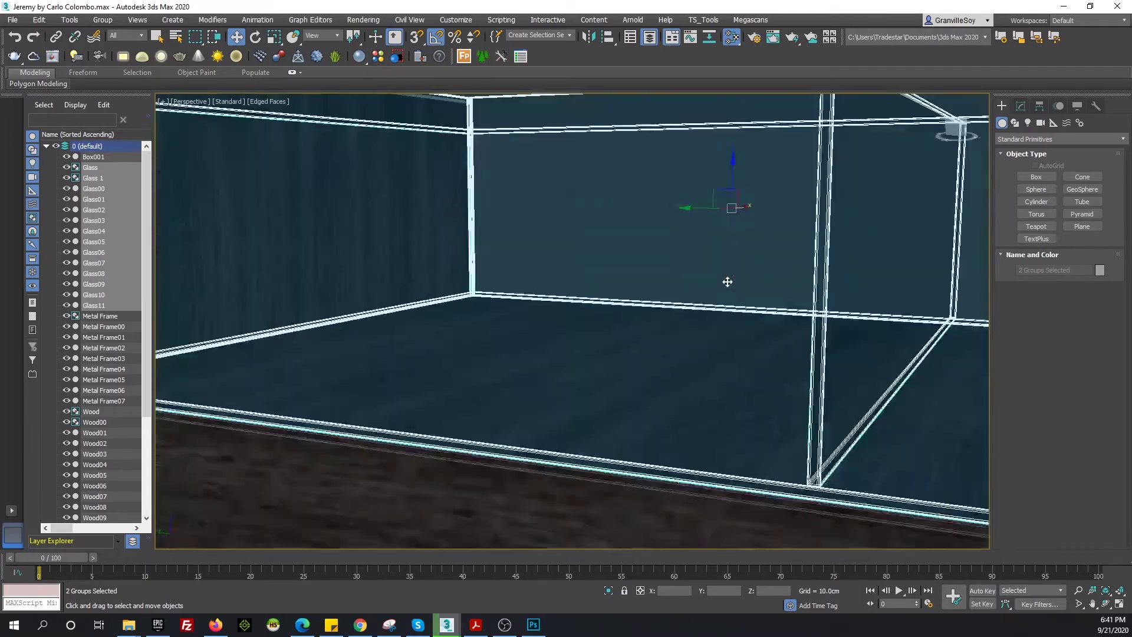
pyautogui.scroll(-8, 716, 301)
pyautogui.moveTo(679, 205); pyautogui.dragTo(698, 190, button='middle')
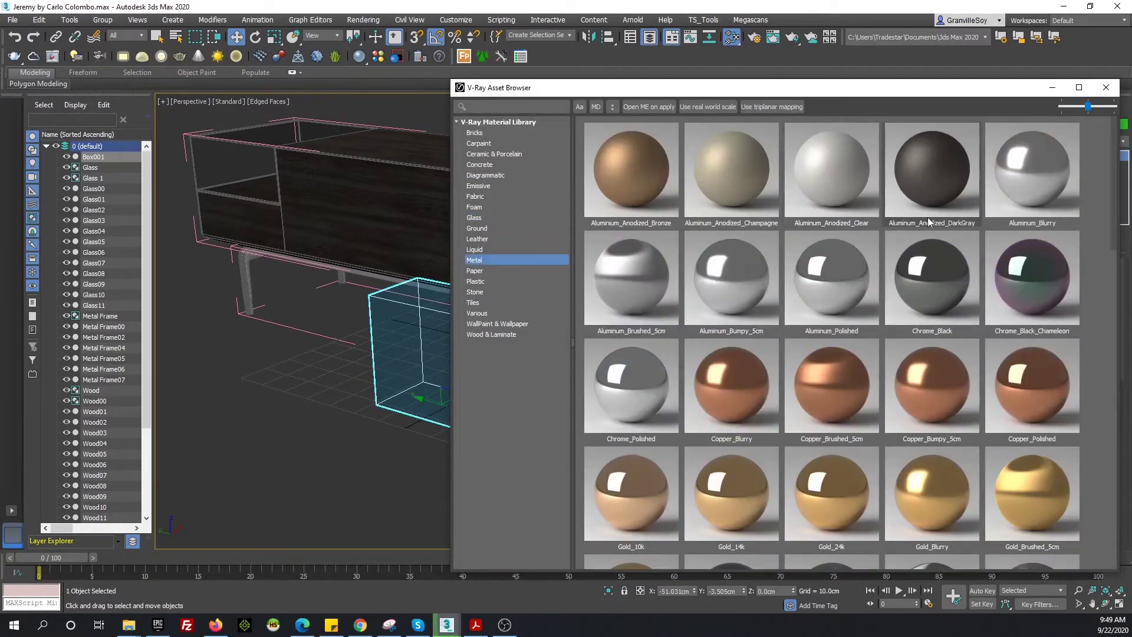
# Apply the Iron_Blurry metal from the Asset Browser to the test box Box001
pyautogui.scroll(-10, 928, 218)
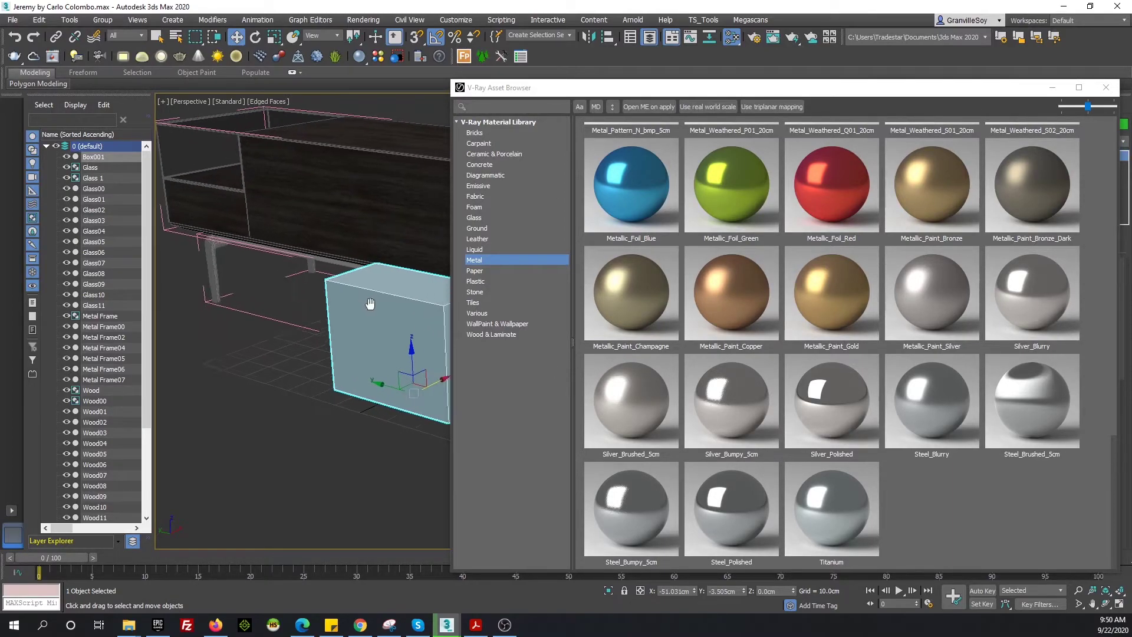
pyautogui.scroll(10, 895, 407)
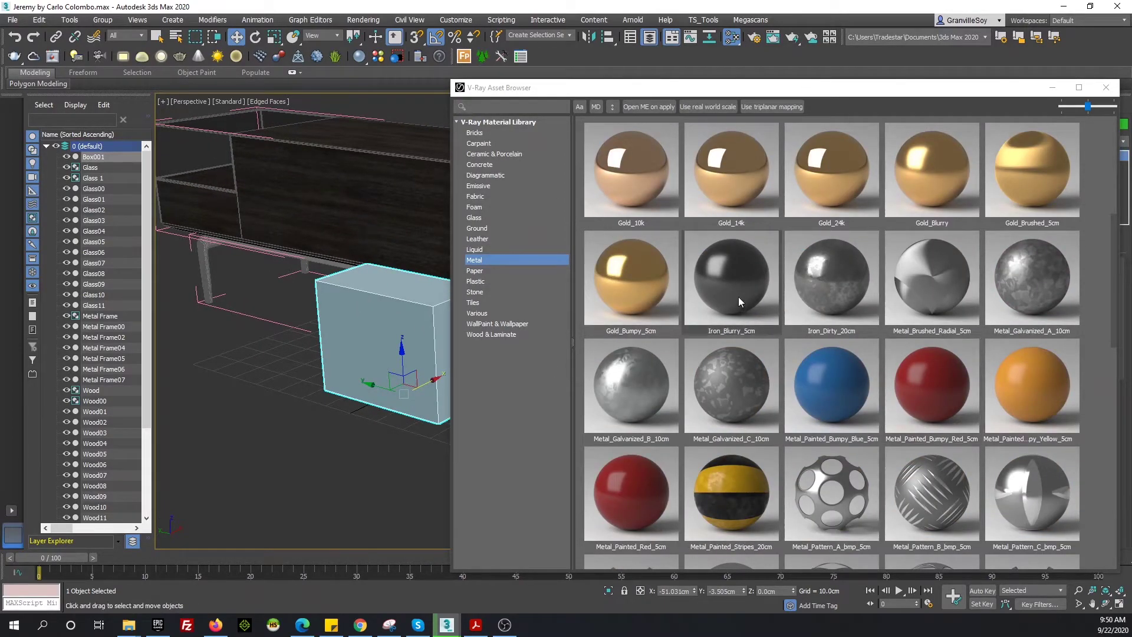
pyautogui.click(758, 325)
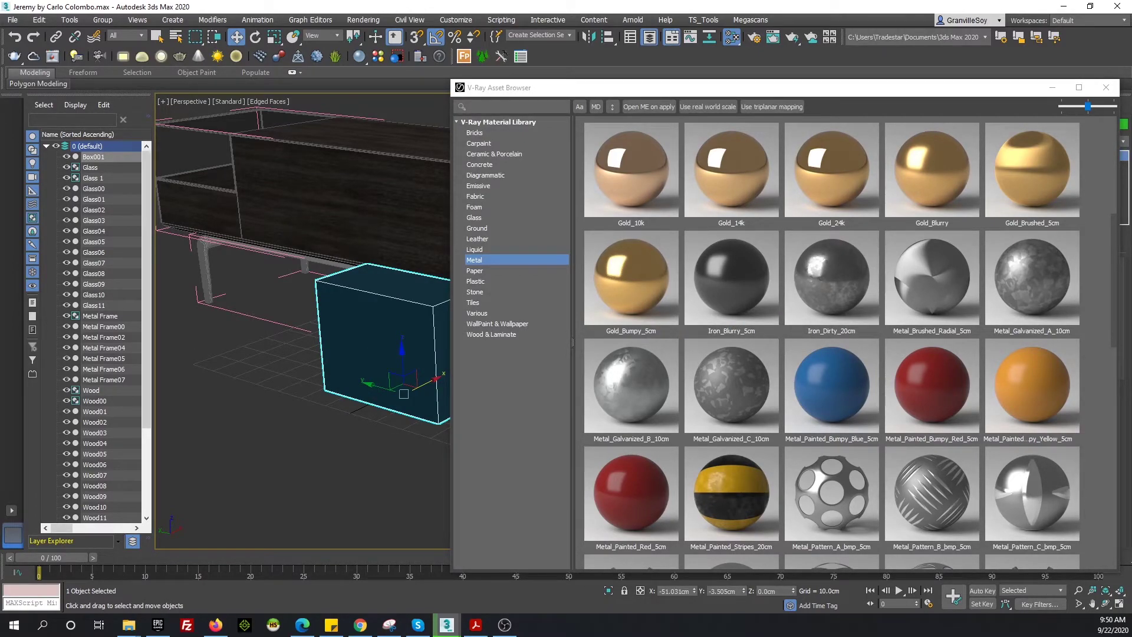
pyautogui.keyDown('alt'); pyautogui.moveTo(401, 236); pyautogui.dragTo(442, 206, button='middle'); pyautogui.keyUp('alt')
# Create a Multi/Sub-Object material wired to Silver Brushed, with 2 sub-material slots
pyautogui.press('m')
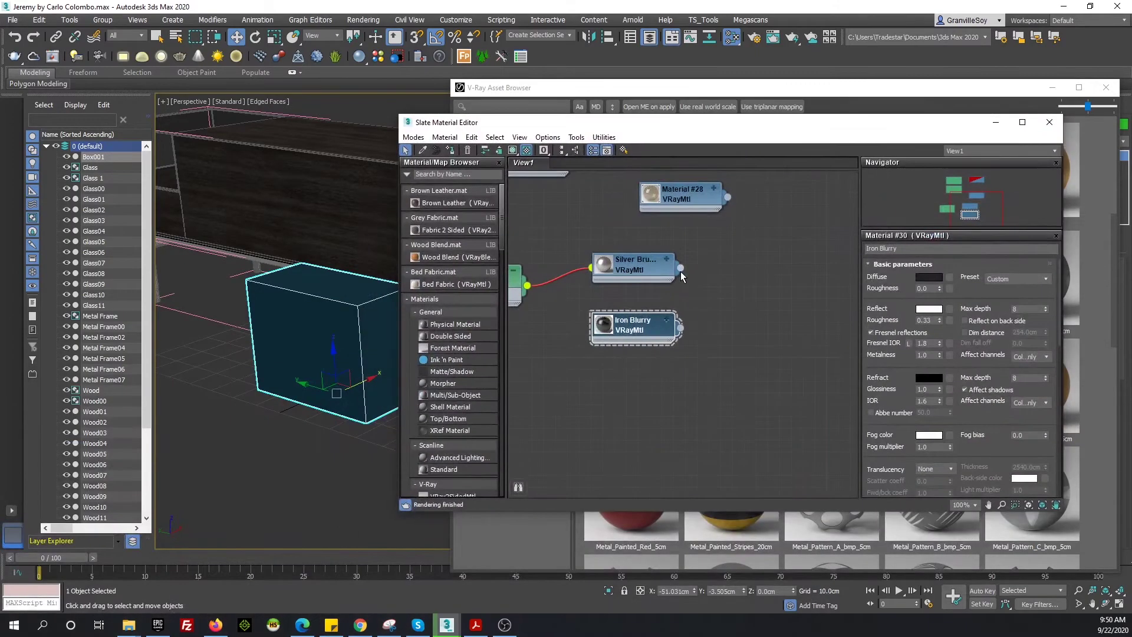
pyautogui.click(968, 414)
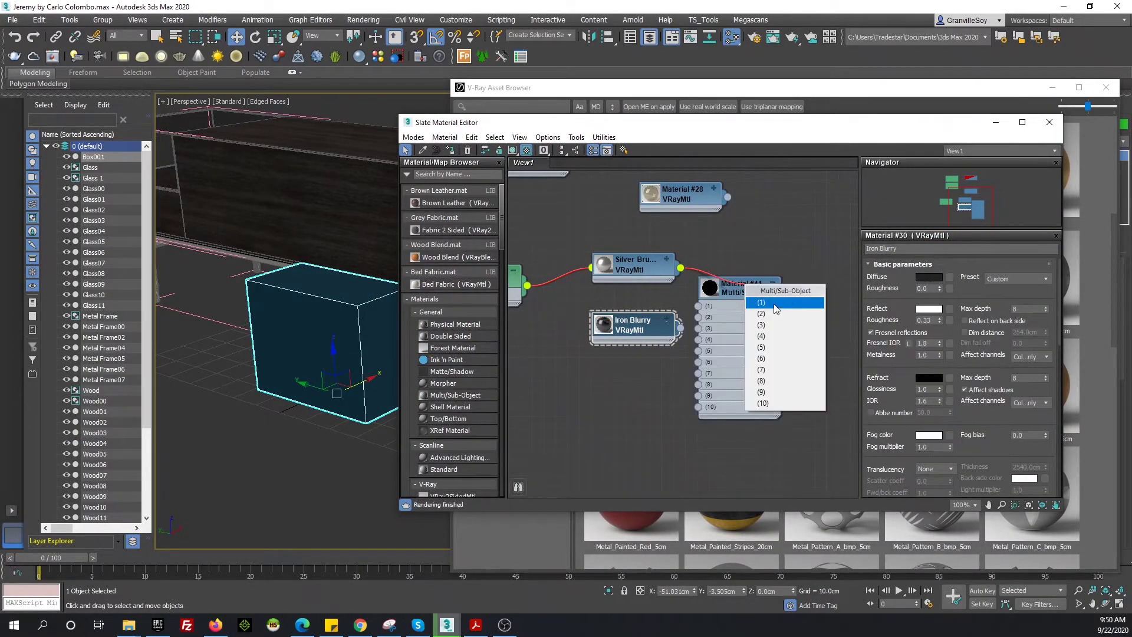
pyautogui.write('Metal')
pyautogui.click(915, 282)
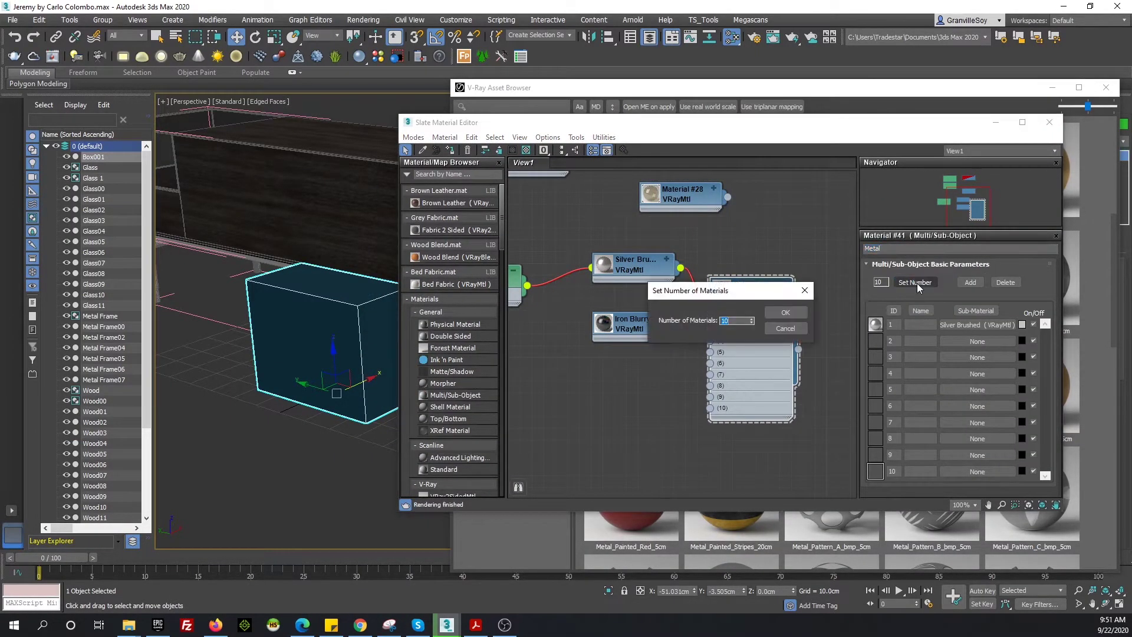
pyautogui.write('2')
pyautogui.press('Return')
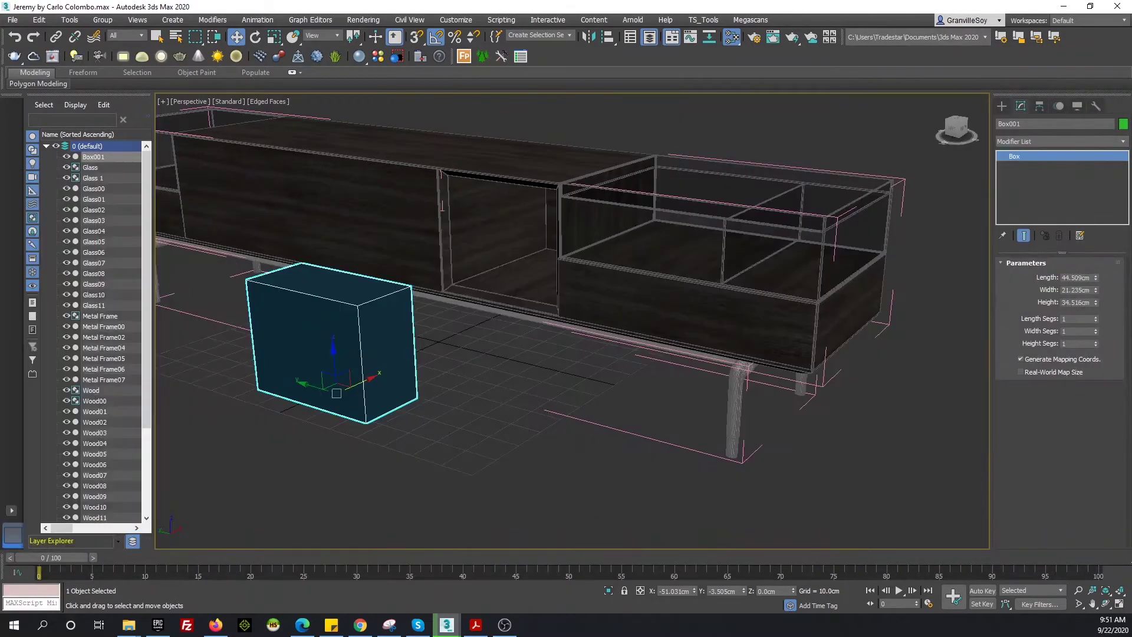
# Select and frame the right leg and rail of the metal frame, with edged faces off
pyautogui.keyDown('alt'); pyautogui.moveTo(715, 456); pyautogui.dragTo(697, 437, button='middle'); pyautogui.keyUp('alt')
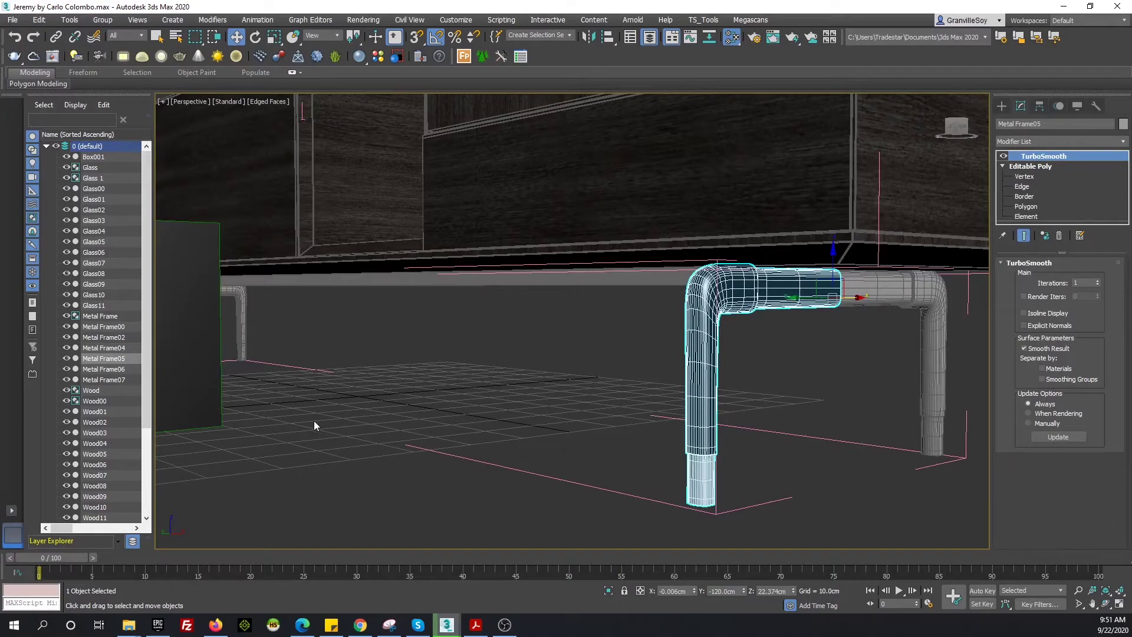
pyautogui.click(934, 360)
pyautogui.keyDown('alt'); pyautogui.moveTo(935, 360); pyautogui.dragTo(718, 406, button='middle'); pyautogui.keyUp('alt')
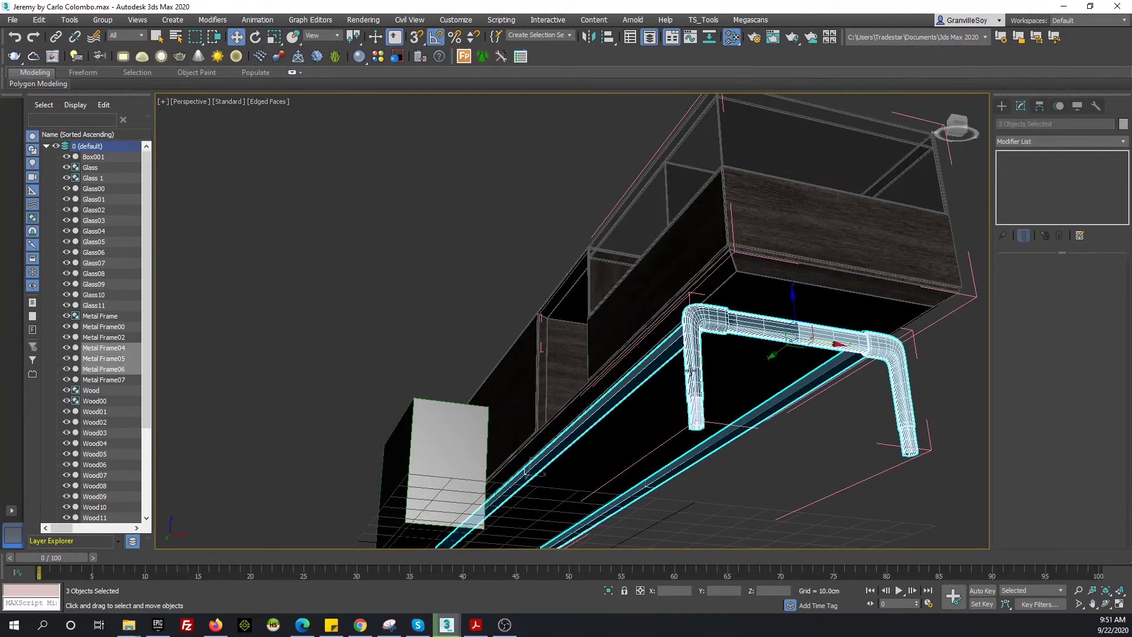
pyautogui.press('z')
pyautogui.scroll(5, 556, 444)
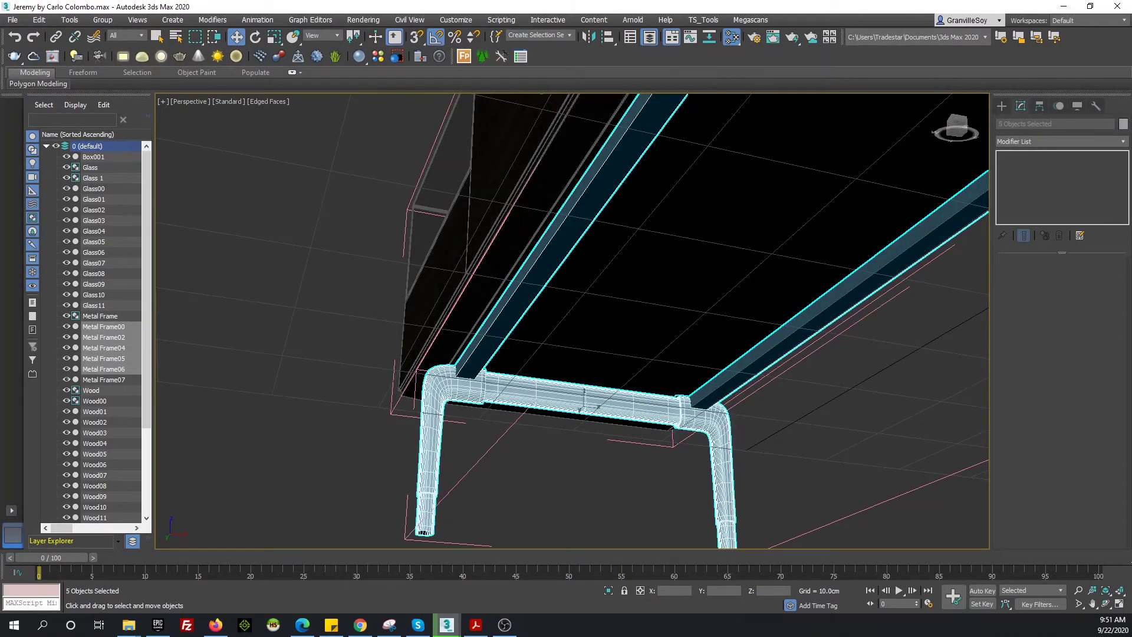
pyautogui.scroll(-5, 538, 435)
pyautogui.moveTo(538, 434)
pyautogui.keyDown('alt'); pyautogui.mouseDown(button='middle')
pyautogui.moveTo(516, 358)
pyautogui.moveTo(582, 338)
pyautogui.mouseUp(button='middle'); pyautogui.keyUp('alt')
pyautogui.press('F4')
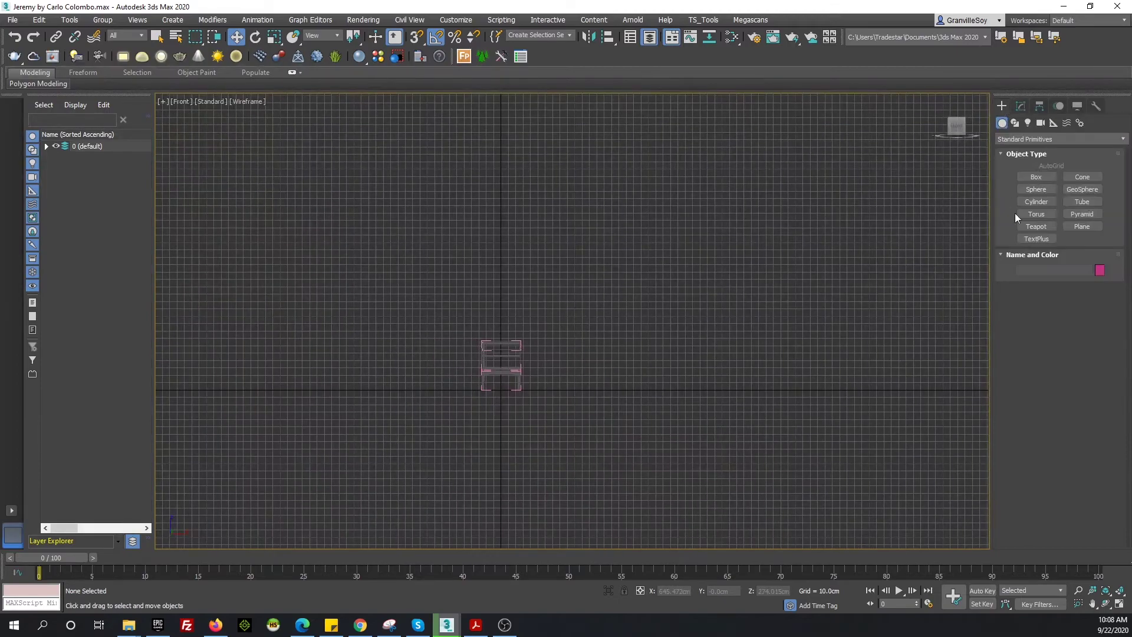
# Draw the backdrop profile line and give it a 2000 cm × 0.5 cm ribbon
pyautogui.click(550, 391)
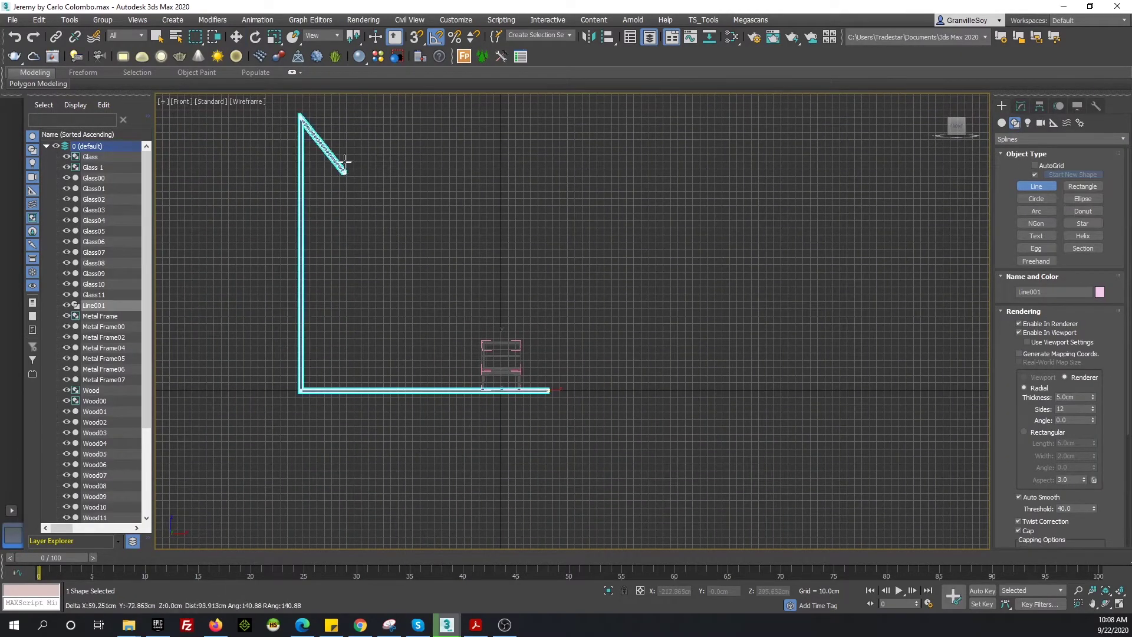
pyautogui.click(1021, 106)
pyautogui.press('p')
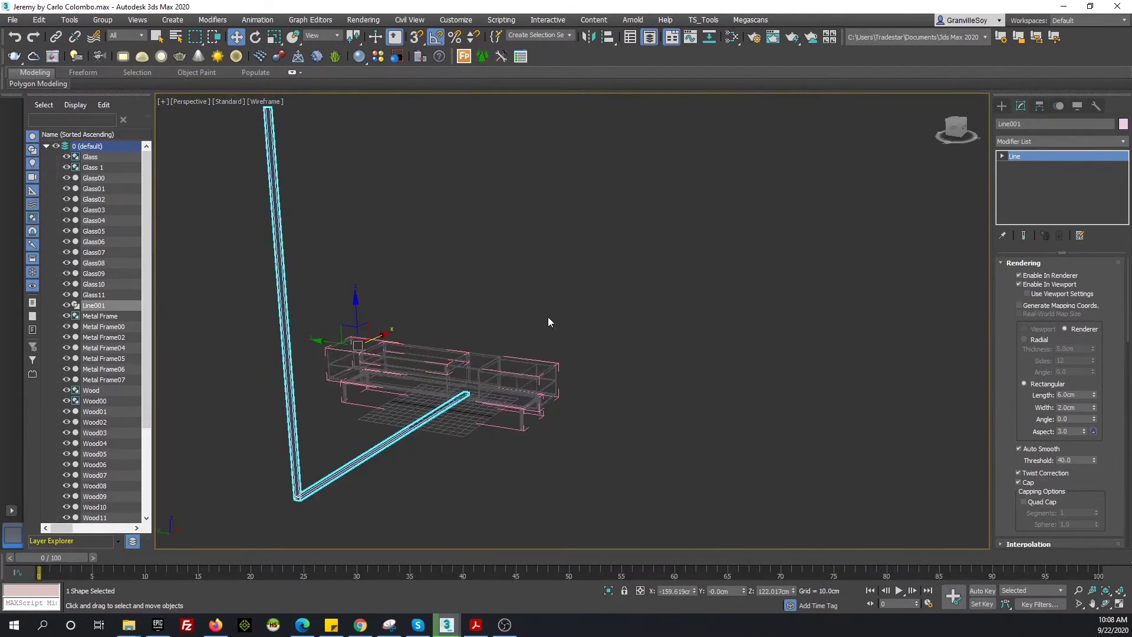
pyautogui.press('z')
pyautogui.scroll(5, 412, 341)
pyautogui.write('3000')
pyautogui.press('Return')
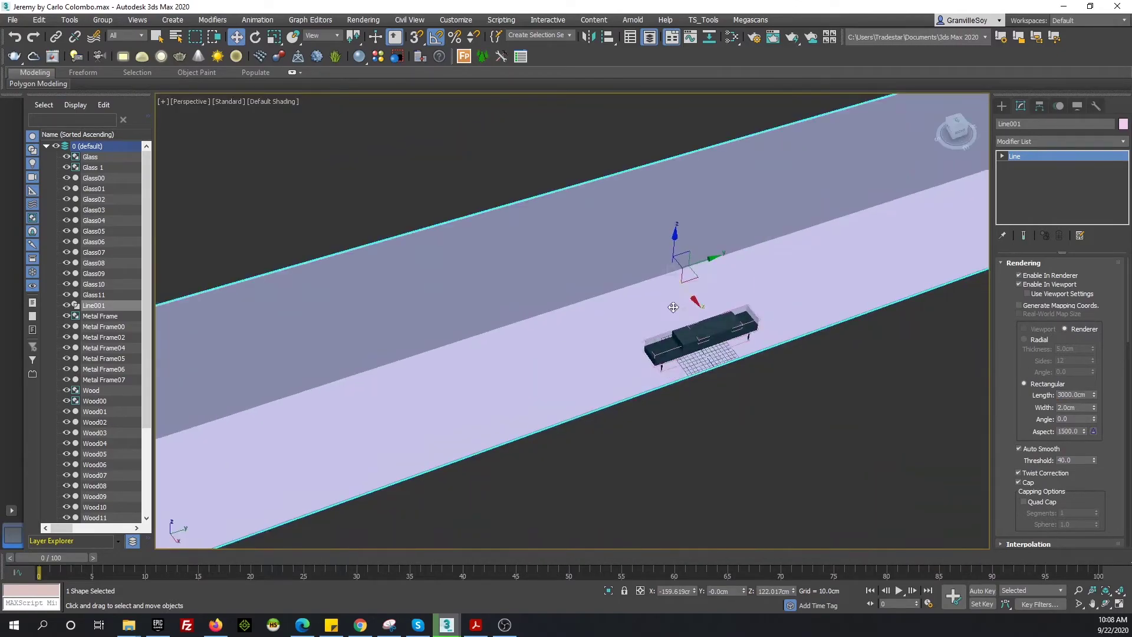
pyautogui.write('2000')
pyautogui.press('Return')
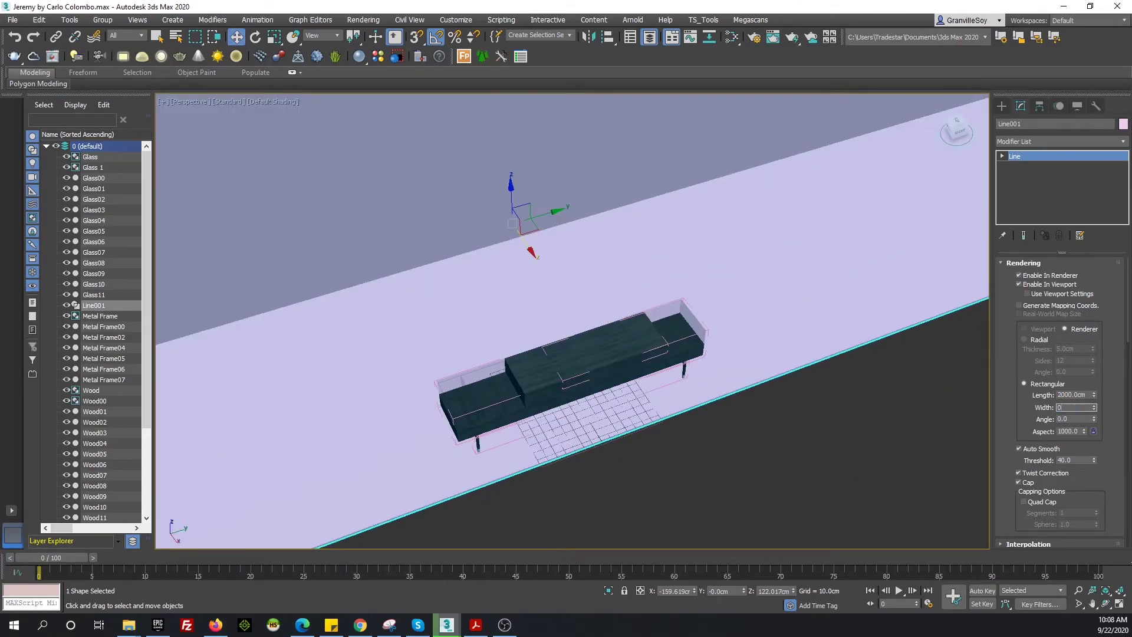
pyautogui.write('.5')
pyautogui.press('Return')
pyautogui.press('f')
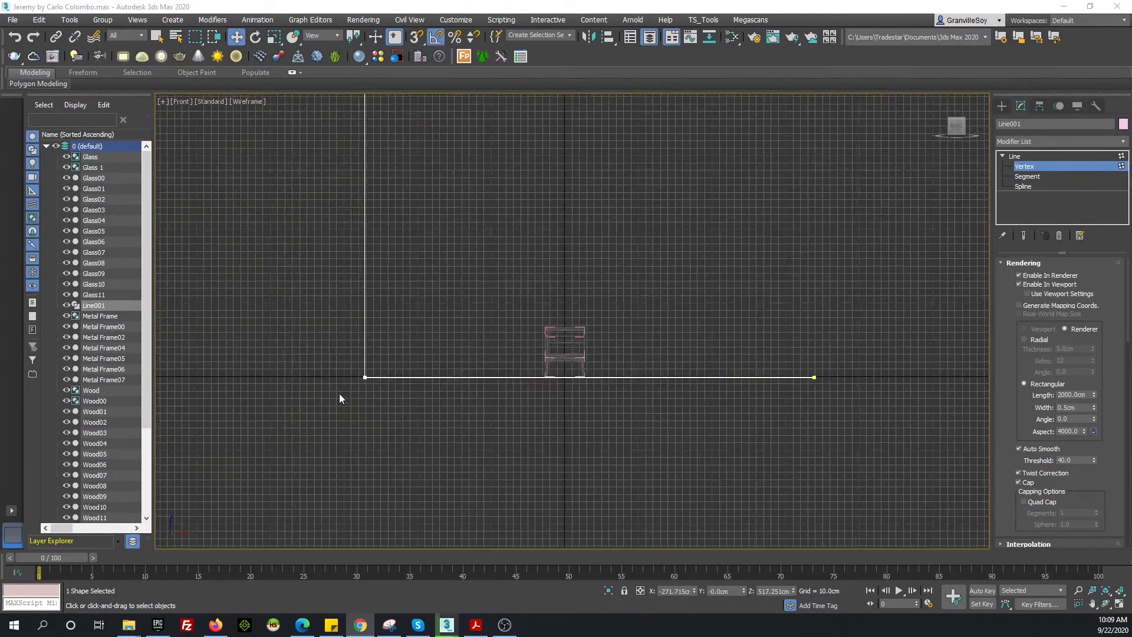
# Fillet the line's corner vertex into a small curve
pyautogui.scroll(5, 352, 377)
pyautogui.scroll(-5, 1005, 486)
pyautogui.scroll(-5, 1006, 486)
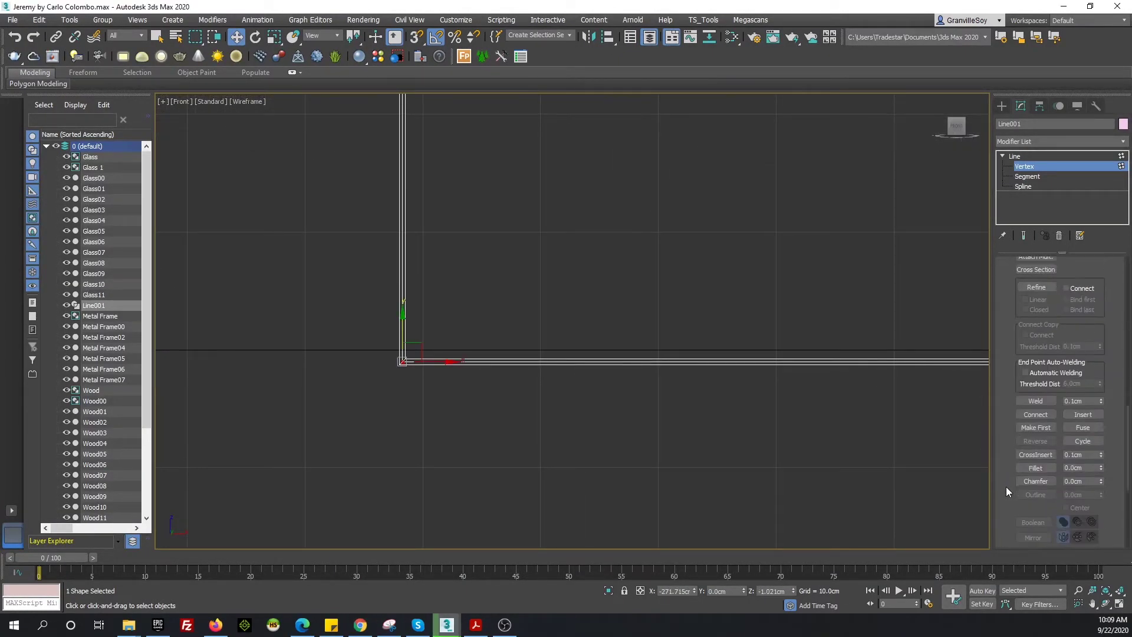
pyautogui.click(1036, 468)
pyautogui.scroll(-3, 498, 335)
pyautogui.scroll(3, 498, 335)
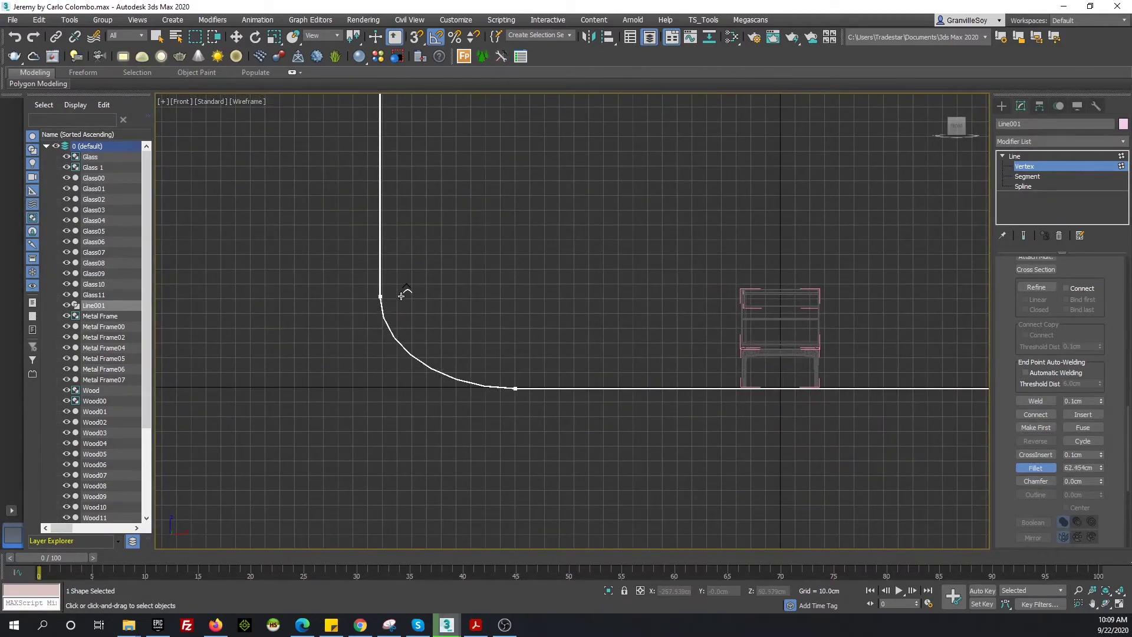
pyautogui.moveTo(401, 296); pyautogui.dragTo(403, 298)
pyautogui.scroll(-3, 411, 333)
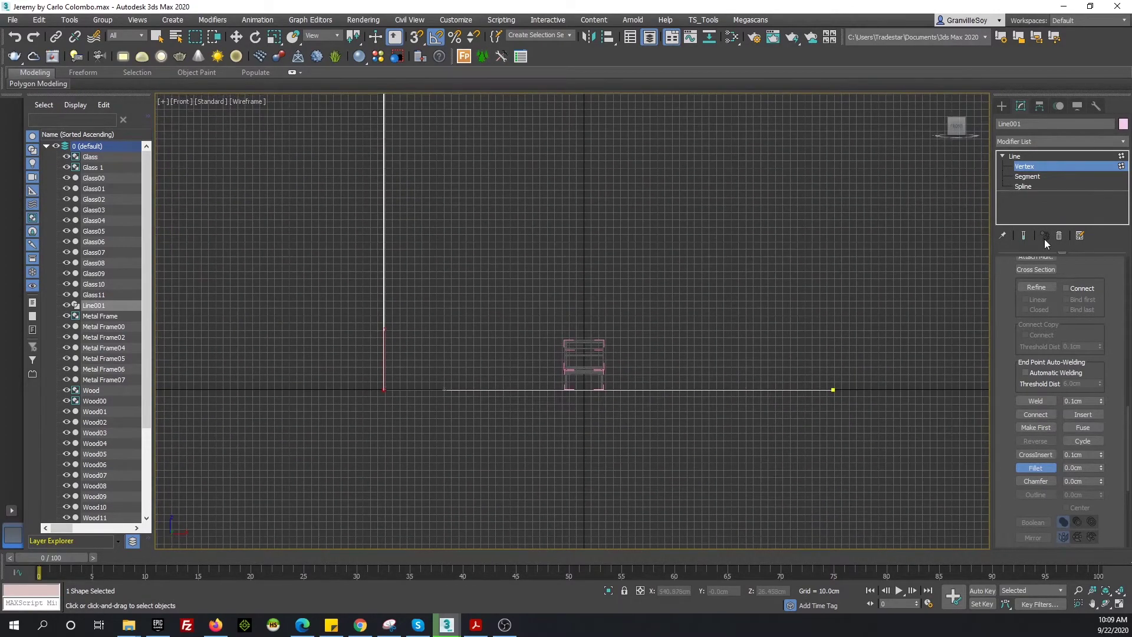
# Move the corner vertex to reshape the L-shaped profile
pyautogui.press('w')
pyautogui.scroll(-4, 511, 334)
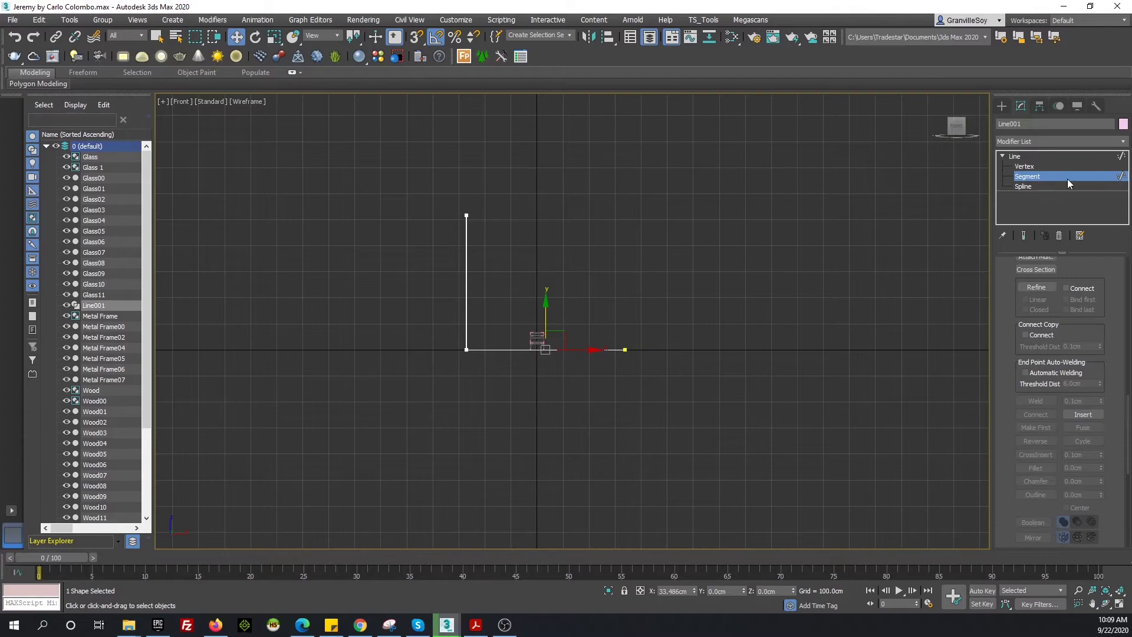
pyautogui.scroll(4, 503, 305)
pyautogui.moveTo(676, 423); pyautogui.dragTo(520, 417, button='middle')
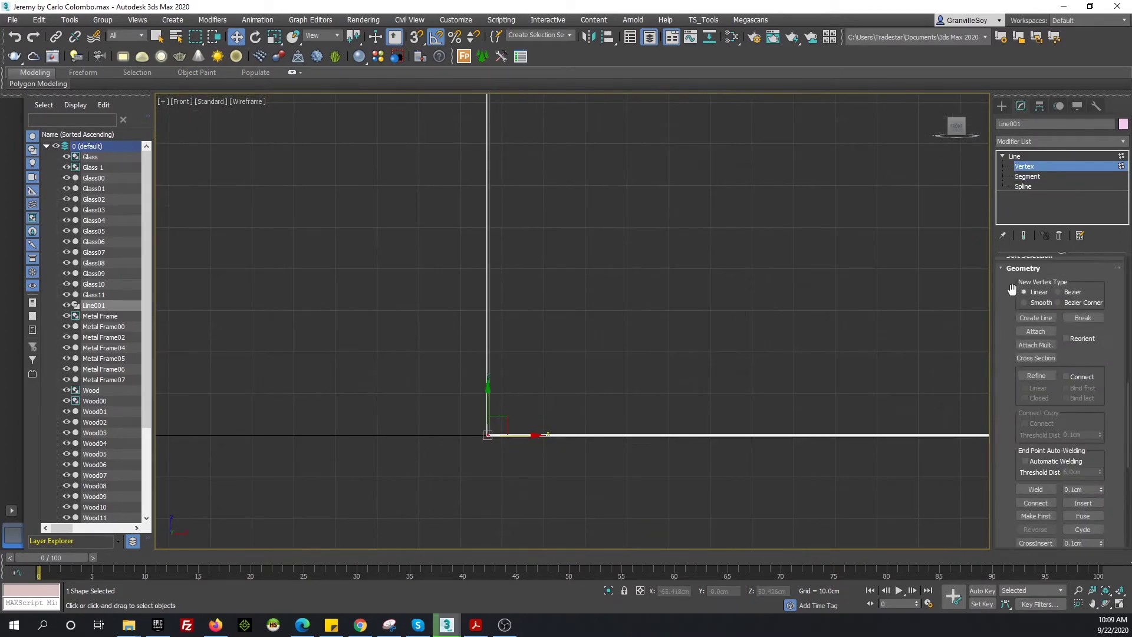
pyautogui.scroll(5, 1007, 293)
pyautogui.scroll(-5, 998, 489)
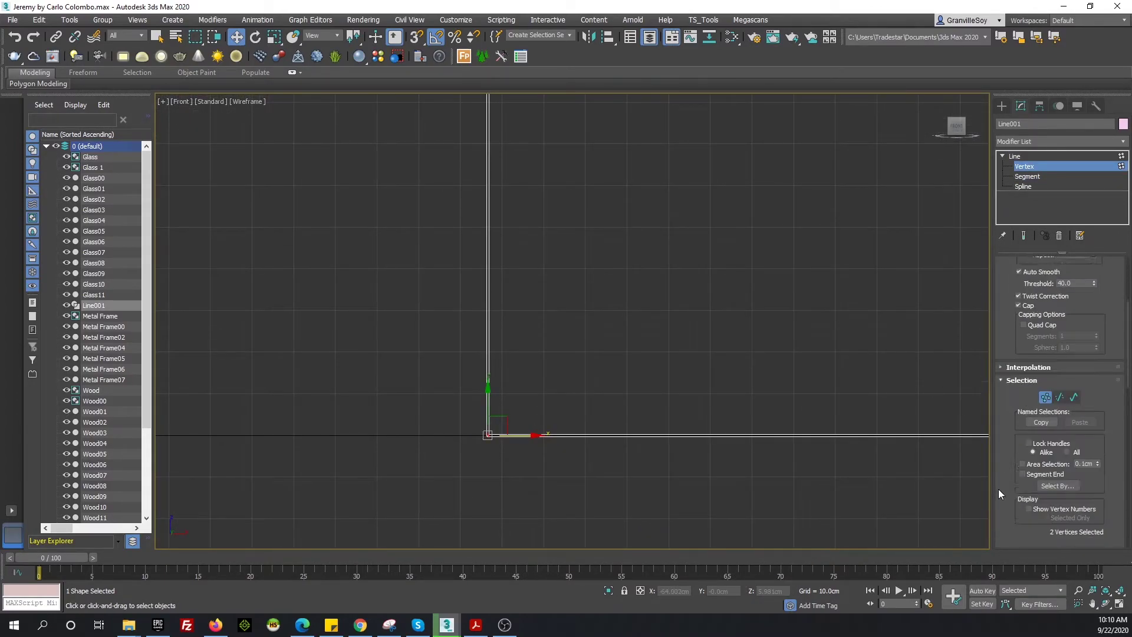
pyautogui.scroll(-5, 999, 489)
# Fillet the corner vertex into a large curve and review it in shaded perspective
pyautogui.click(1036, 521)
pyautogui.moveTo(488, 434); pyautogui.dragTo(525, 277)
pyautogui.scroll(-5, 525, 277)
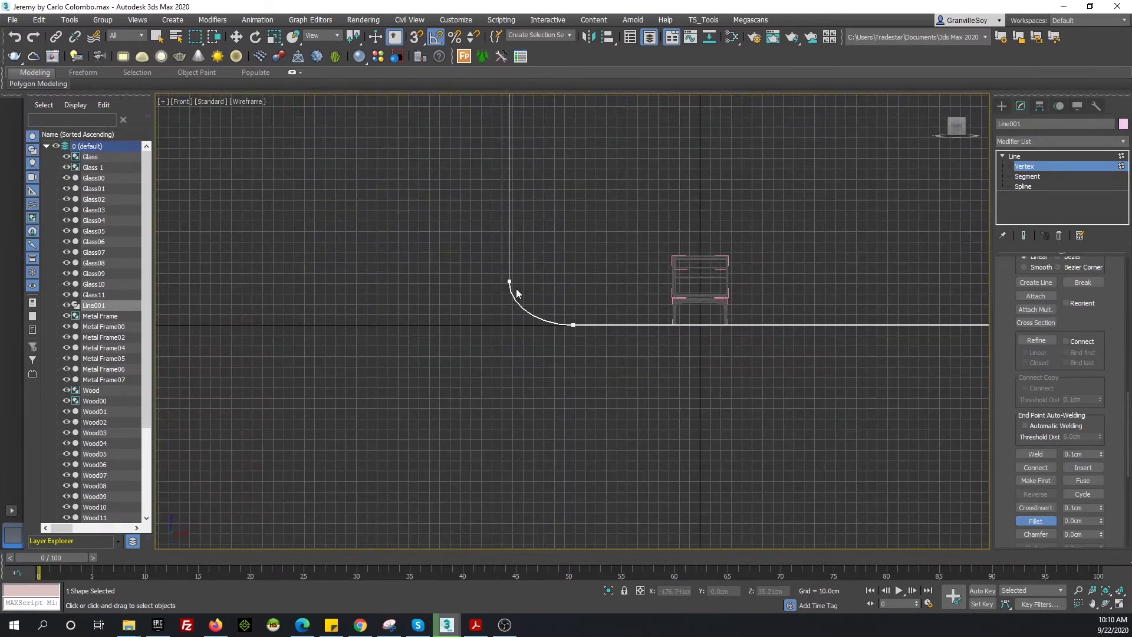
pyautogui.scroll(-2, 470, 284)
pyautogui.press('p')
pyautogui.press('F3')
pyautogui.scroll(3, 473, 335)
pyautogui.keyDown('alt'); pyautogui.moveTo(473, 334); pyautogui.dragTo(493, 295, button='middle'); pyautogui.keyUp('alt')
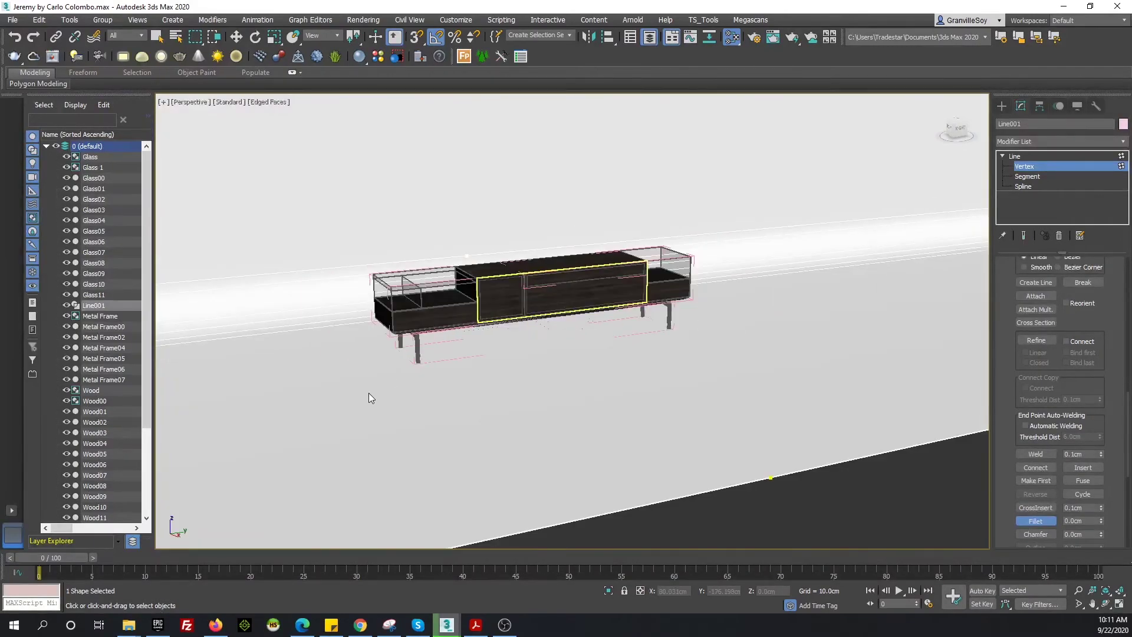
# Exit vertex mode and adjust Line001's pivot using Affect Pivot Only
pyautogui.press('1')
pyautogui.press('w')
pyautogui.moveTo(369, 392); pyautogui.dragTo(518, 317, button='middle')
pyautogui.press('f')
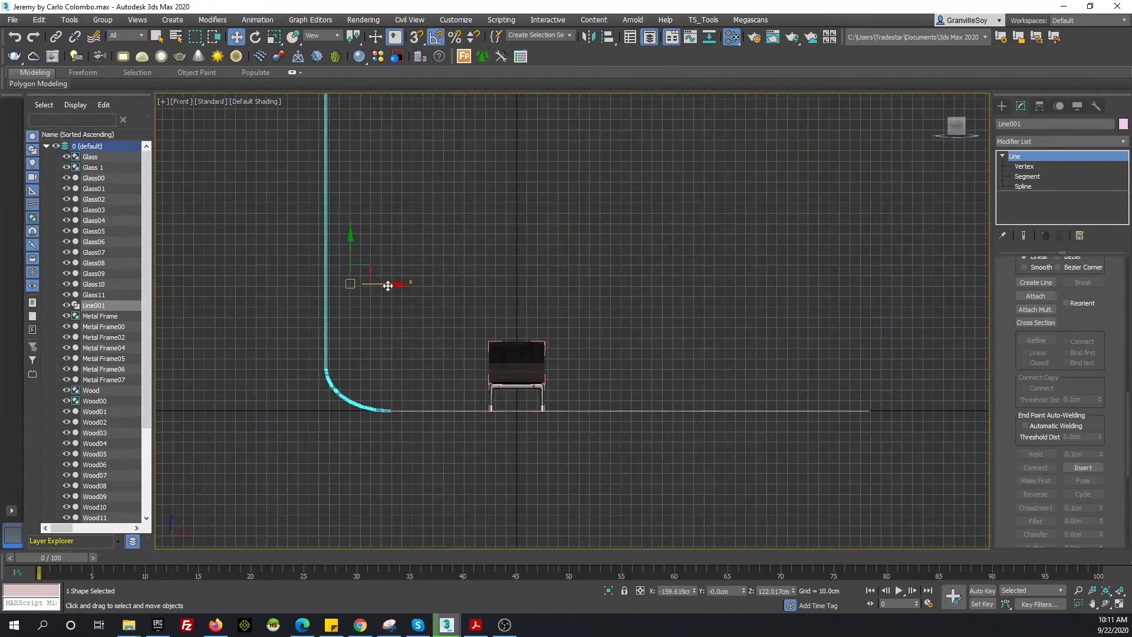
pyautogui.click(1039, 107)
pyautogui.press('Insert')
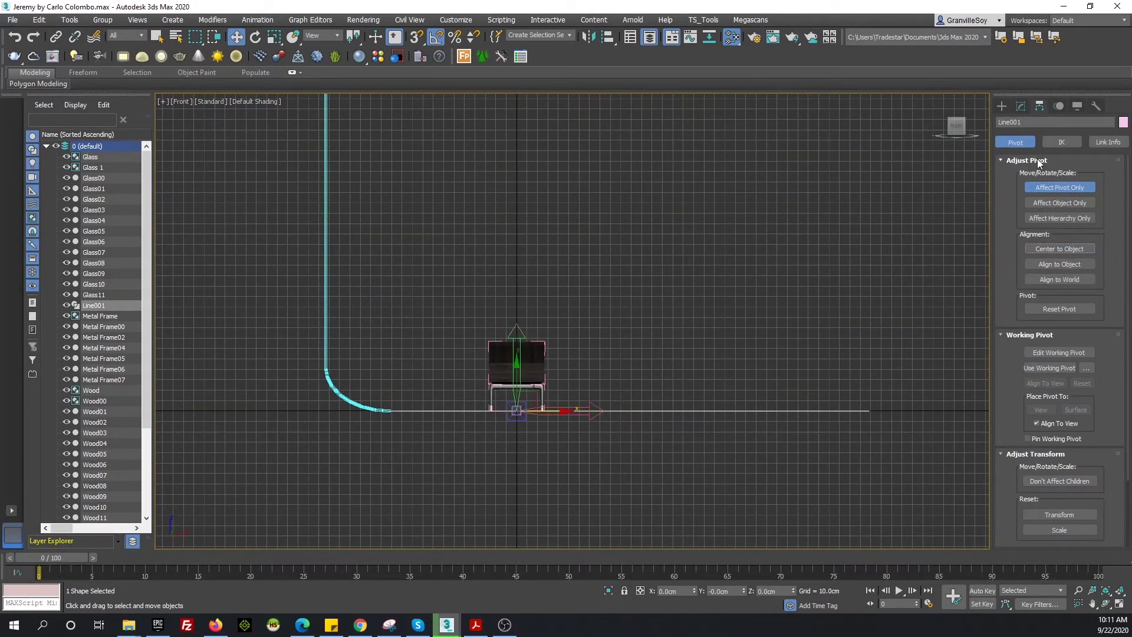
pyautogui.press('Insert')
pyautogui.press('e')
pyautogui.press('p')
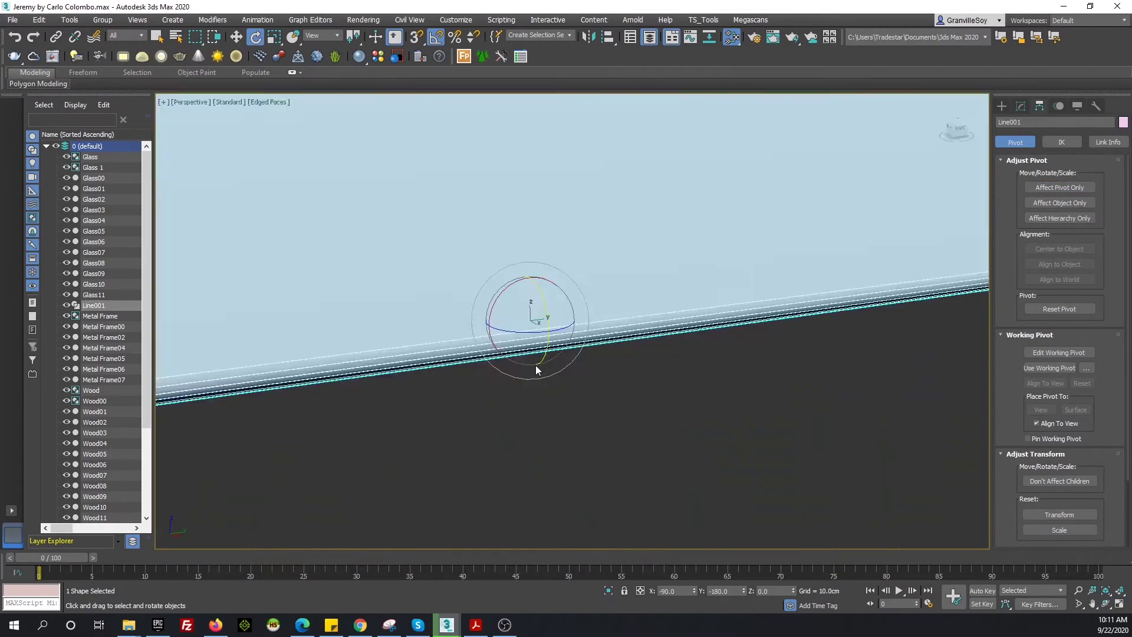
pyautogui.press('t')
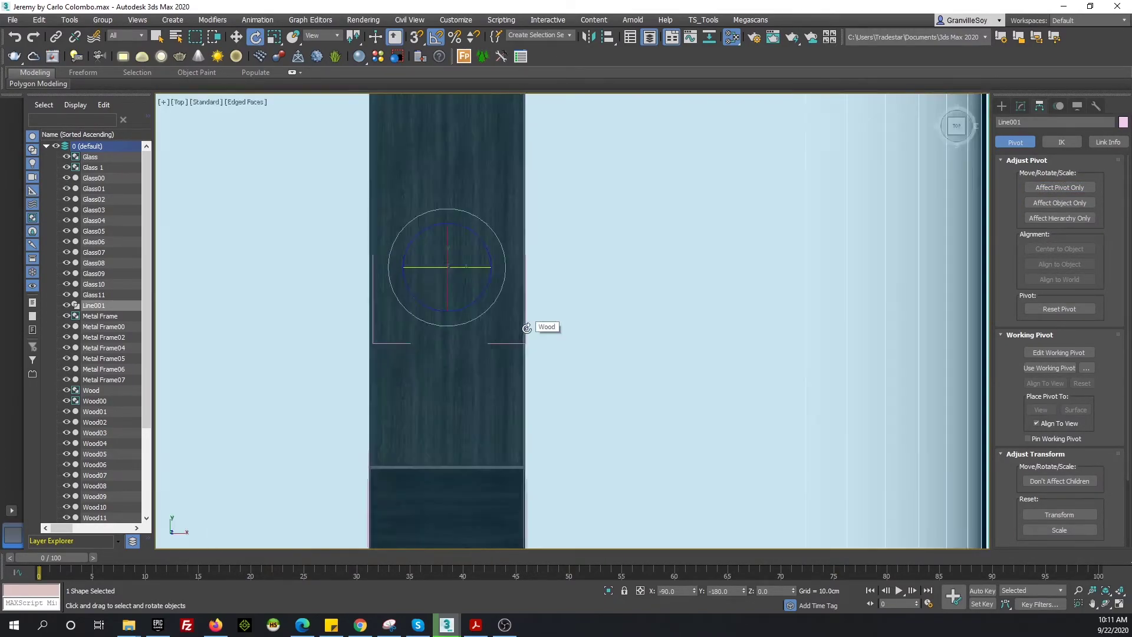
pyautogui.scroll(-10, 644, 284)
pyautogui.click(1002, 106)
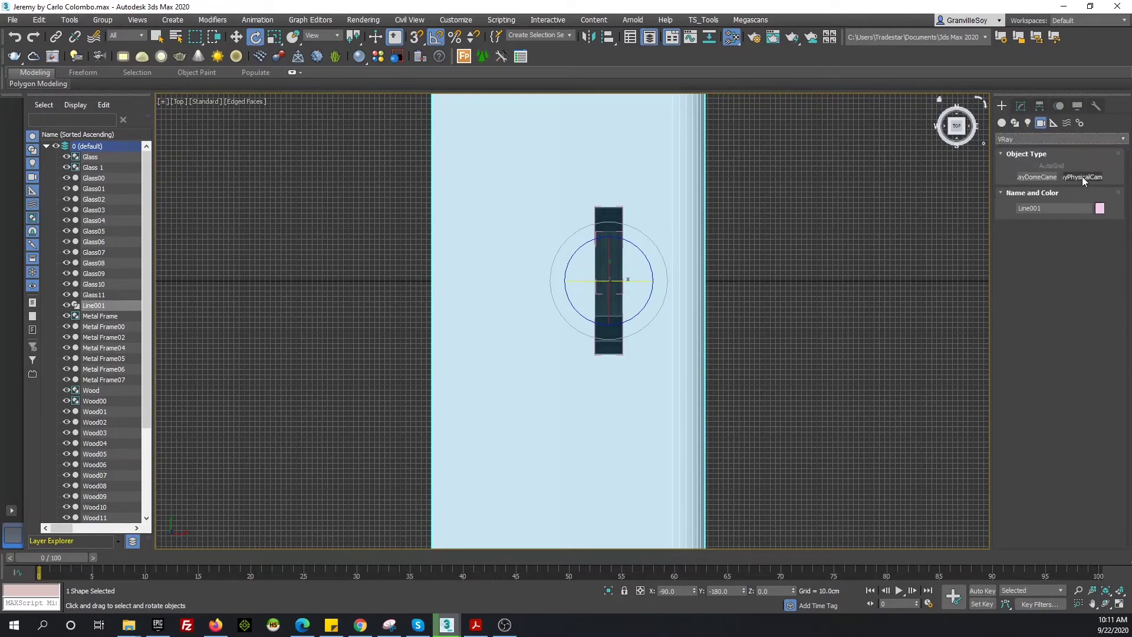
# Place a VRayPhysicalCam in Top view aimed at the sideboard and set a viewport to it
pyautogui.click(1081, 176)
pyautogui.moveTo(411, 215); pyautogui.dragTo(729, 318)
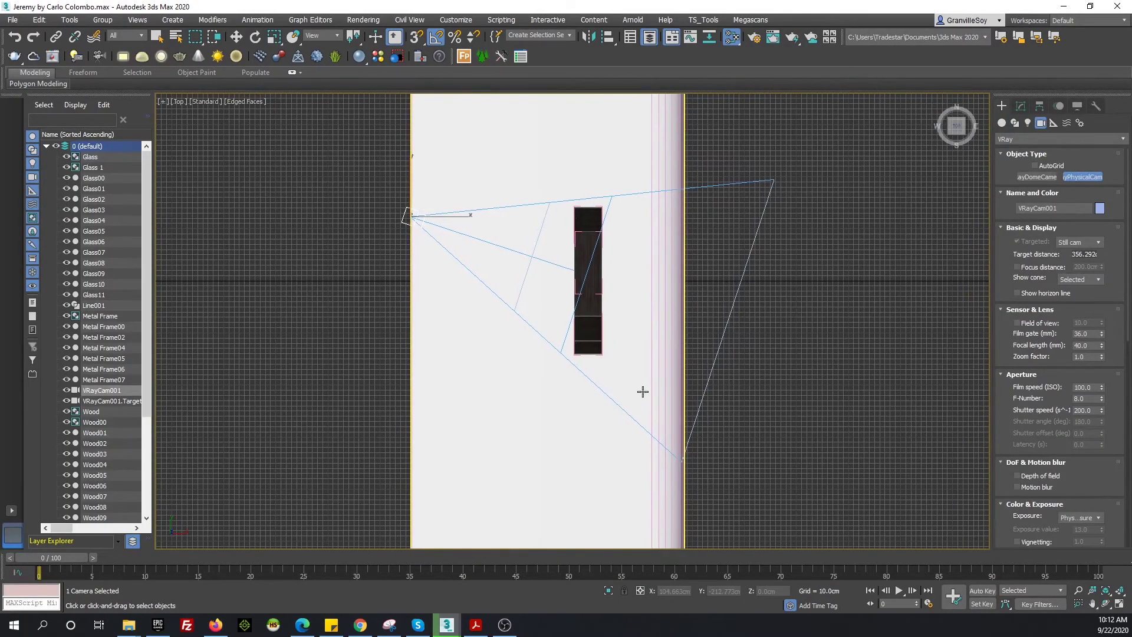
pyautogui.press('w')
pyautogui.moveTo(643, 391); pyautogui.dragTo(614, 383, button='middle')
pyautogui.click(783, 452)
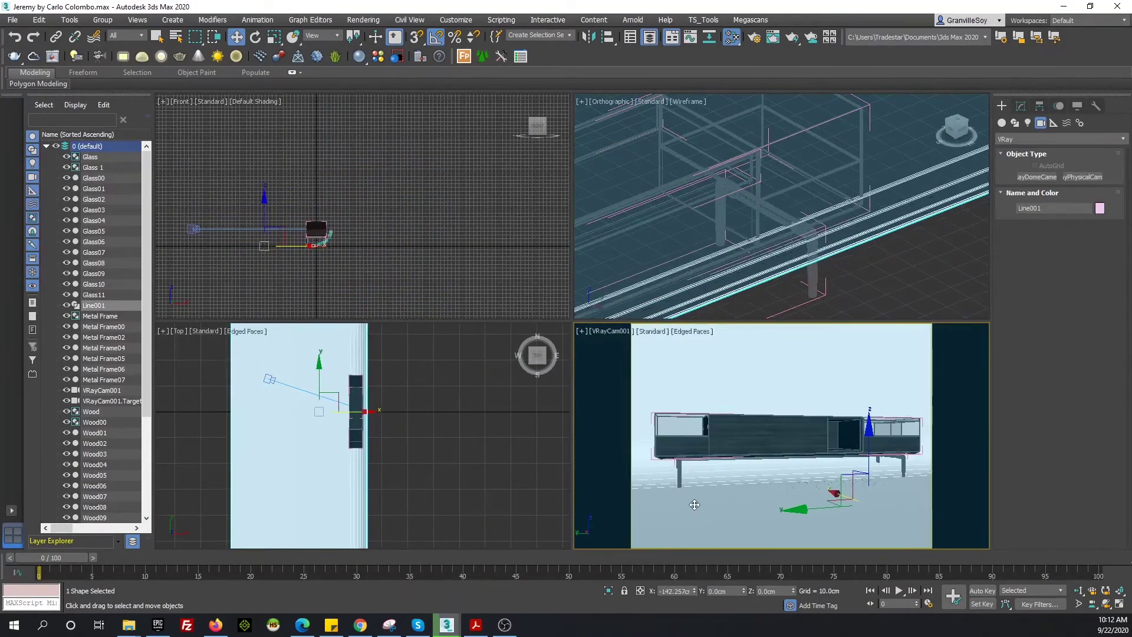
pyautogui.click(602, 330)
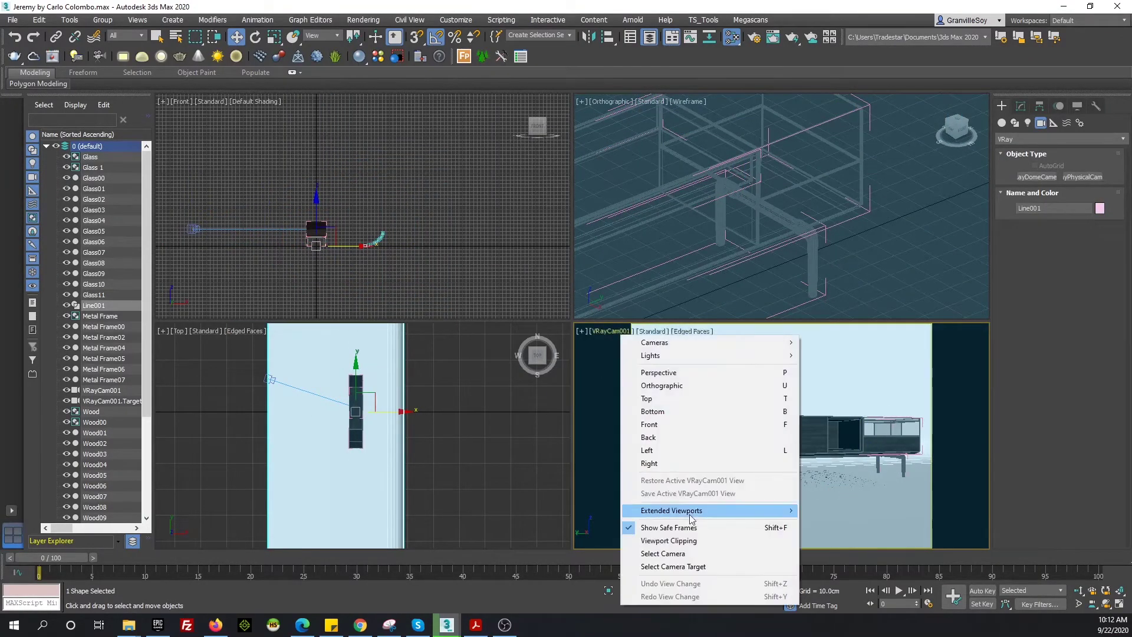
pyautogui.click(648, 567)
pyautogui.moveTo(766, 404); pyautogui.dragTo(766, 396, button='middle')
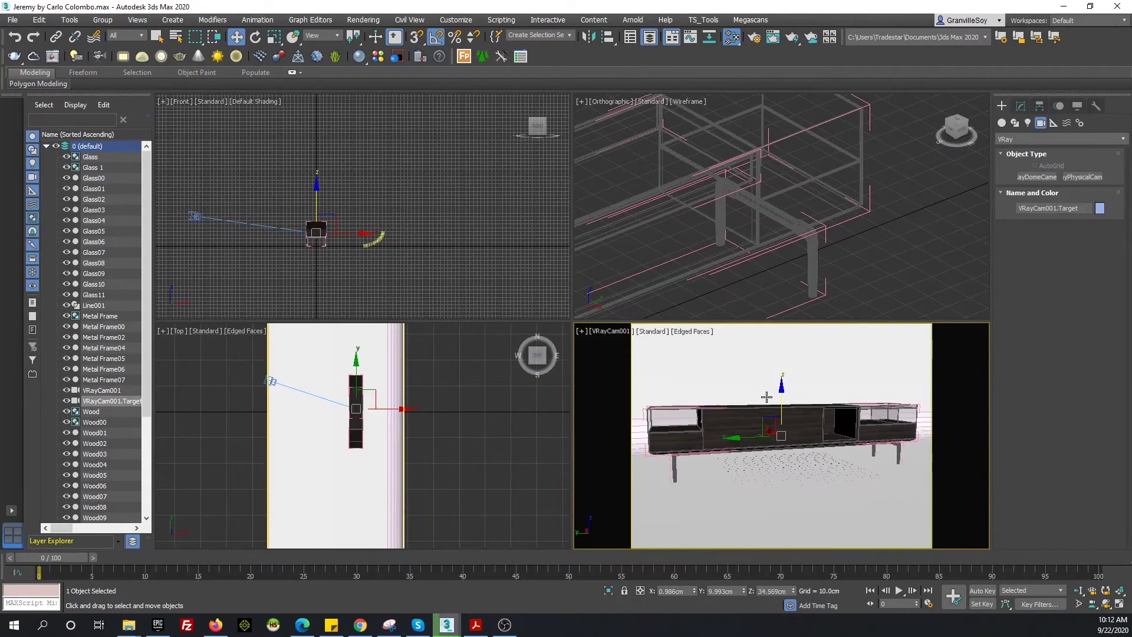
pyautogui.moveTo(296, 389); pyautogui.dragTo(280, 393, button='middle')
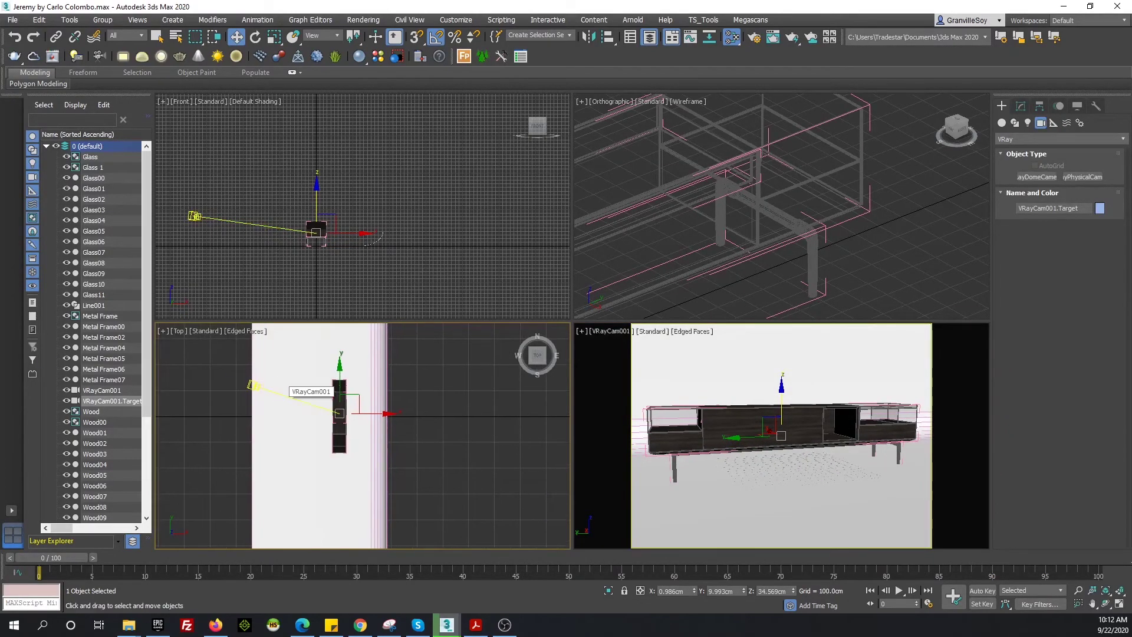
# Add a Dome VRayLight beside the sideboard and render the camera view
pyautogui.click(309, 433)
pyautogui.click(309, 432)
pyautogui.moveTo(416, 432); pyautogui.dragTo(404, 460, button='middle')
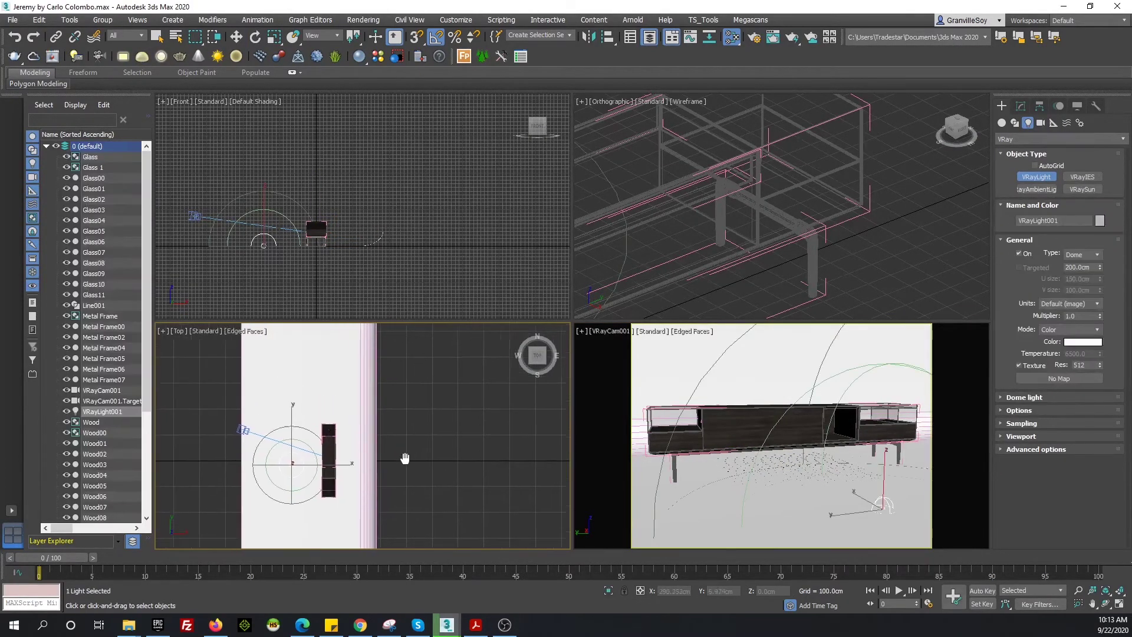
pyautogui.middleClick(786, 454)
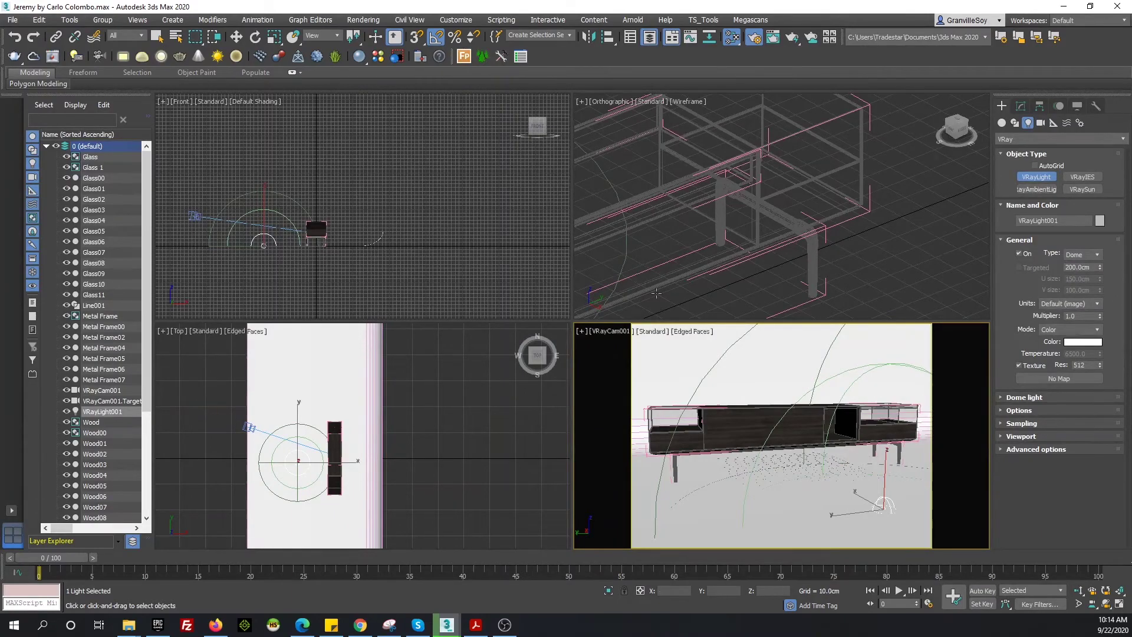
pyautogui.moveTo(421, 403); pyautogui.dragTo(427, 399, button='middle')
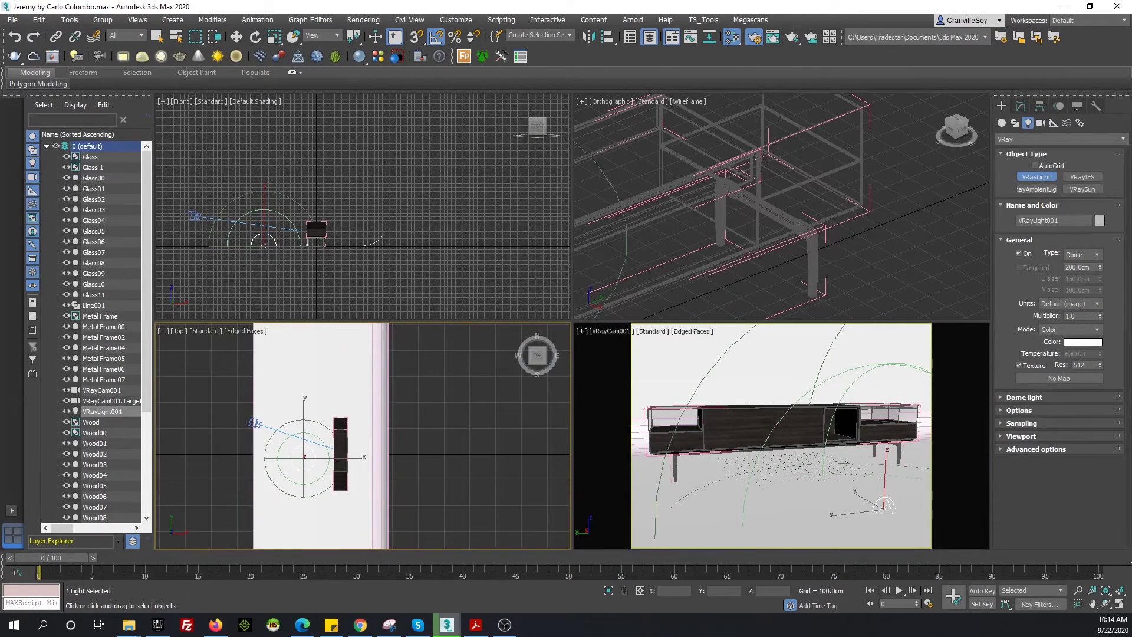
pyautogui.hotkey('shift', 'q')
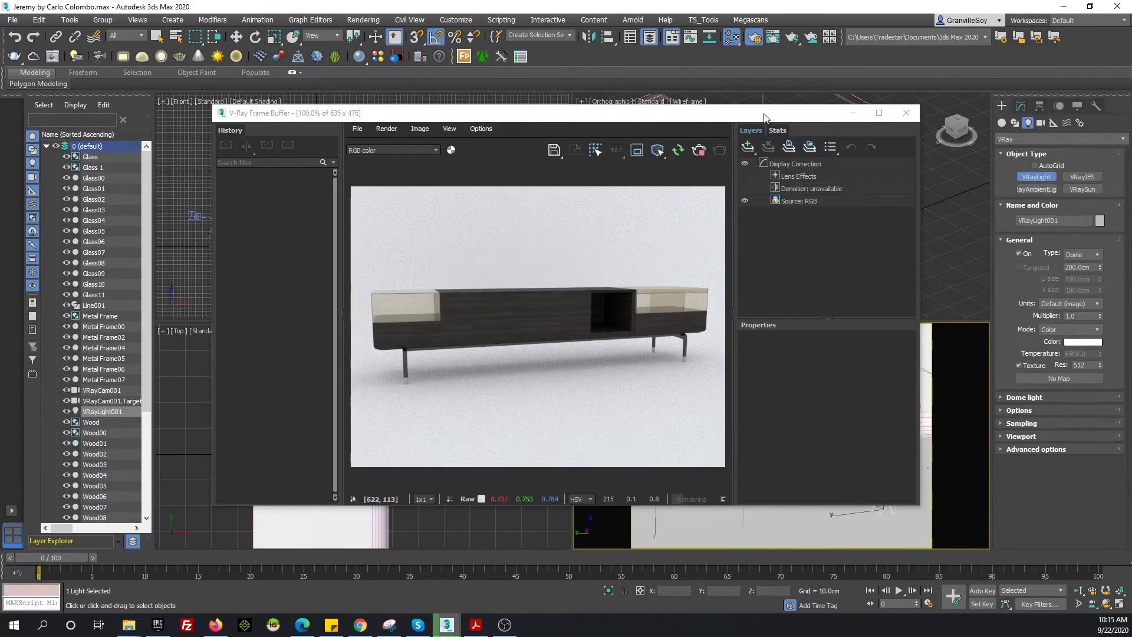
# Transfer the automatic exposure to the V-Ray camera and set its film speed to ISO 4000
pyautogui.moveTo(764, 117)
pyautogui.mouseDown()
pyautogui.moveTo(531, 92)
pyautogui.moveTo(486, 277)
pyautogui.mouseUp()
pyautogui.press('w')
pyautogui.click(633, 331)
pyautogui.click(654, 538)
pyautogui.moveTo(411, 276); pyautogui.dragTo(570, 103)
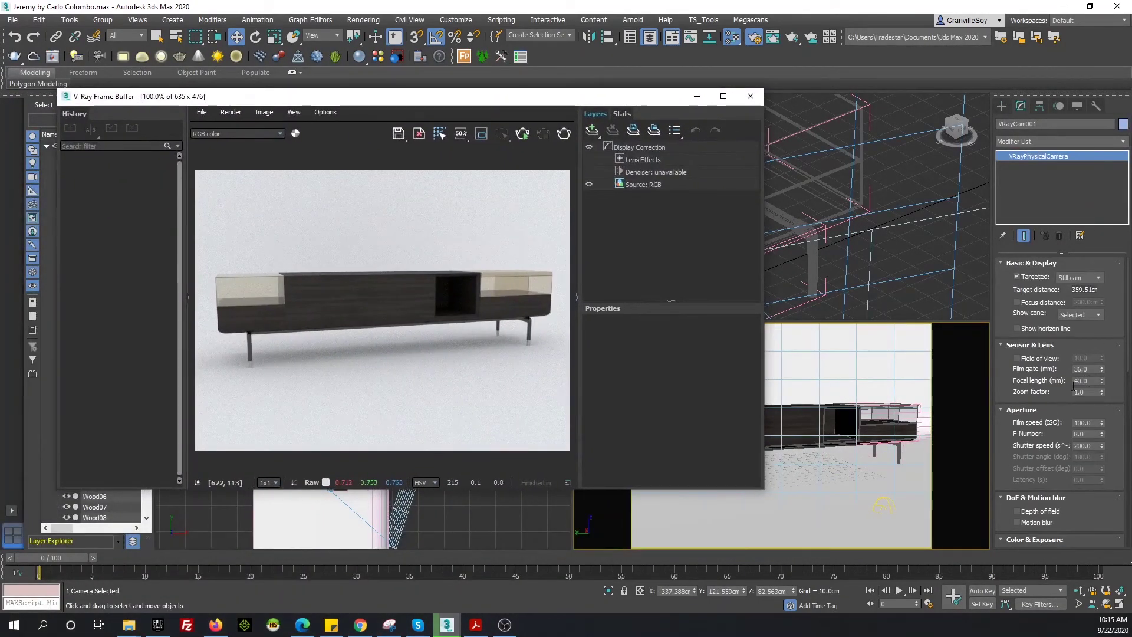
pyautogui.press('F10')
pyautogui.click(422, 377)
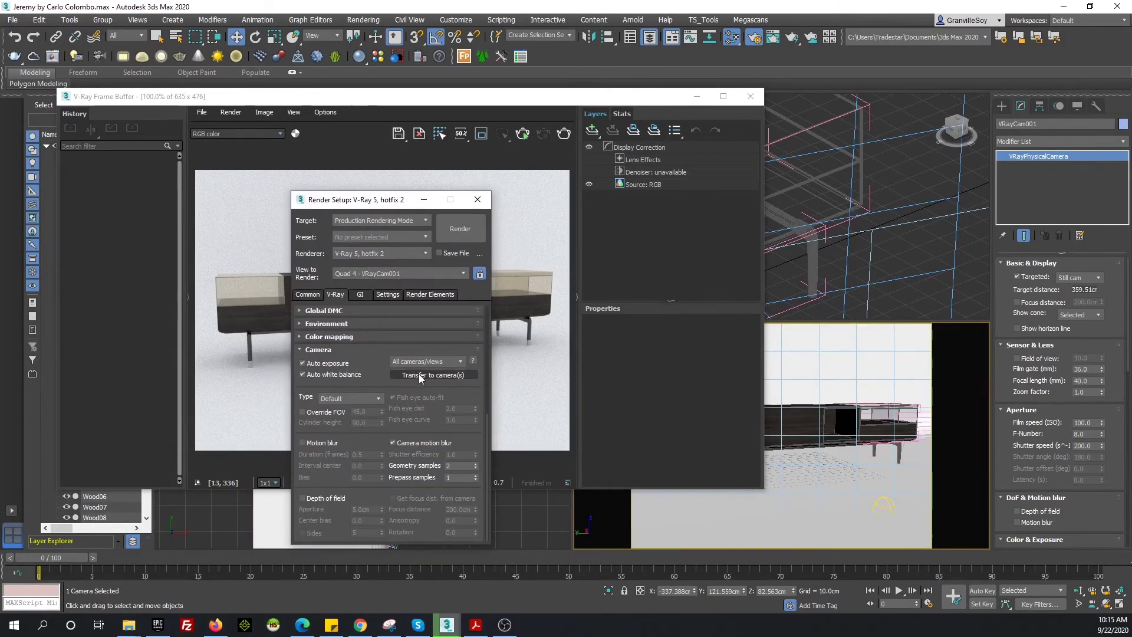
pyautogui.click(303, 378)
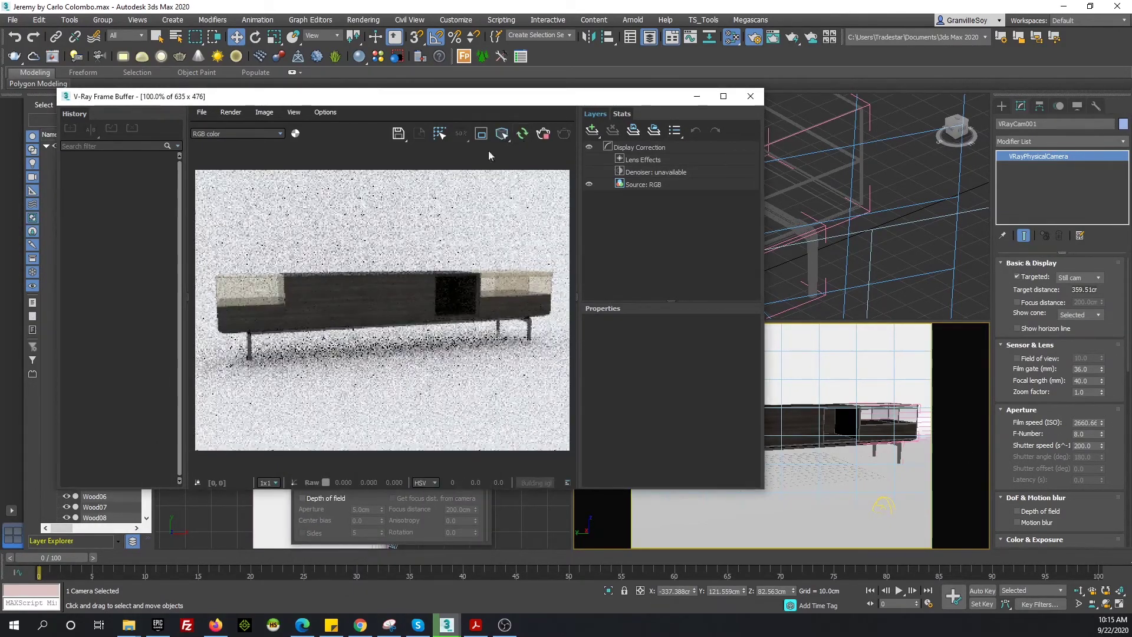
pyautogui.moveTo(1078, 422); pyautogui.dragTo(1126, 441)
pyautogui.write('24000')
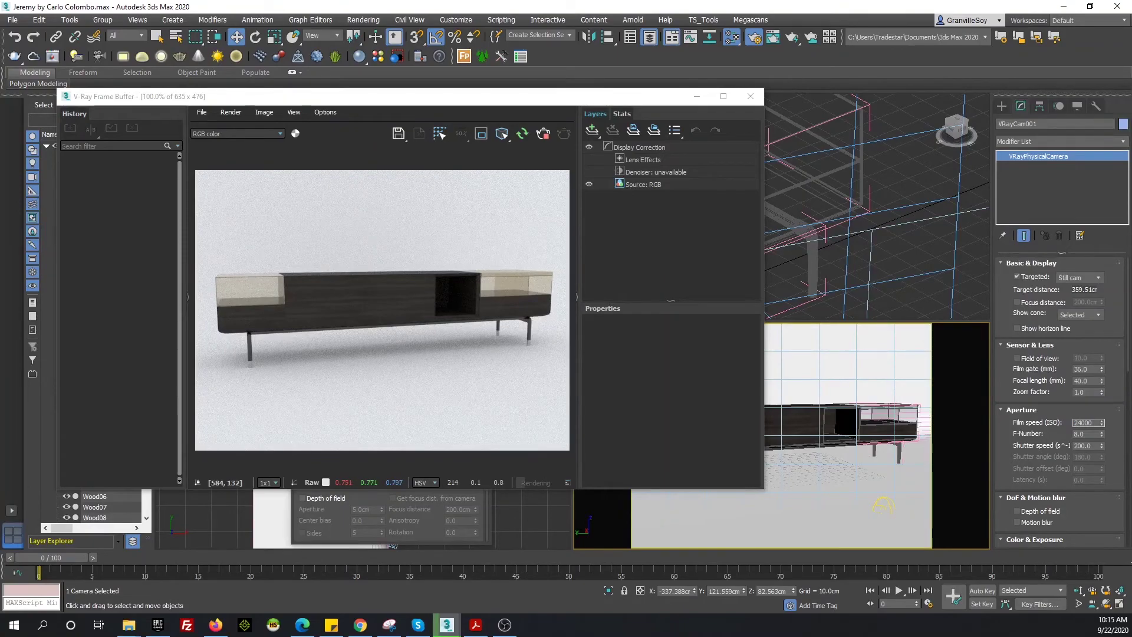
pyautogui.press('Return')
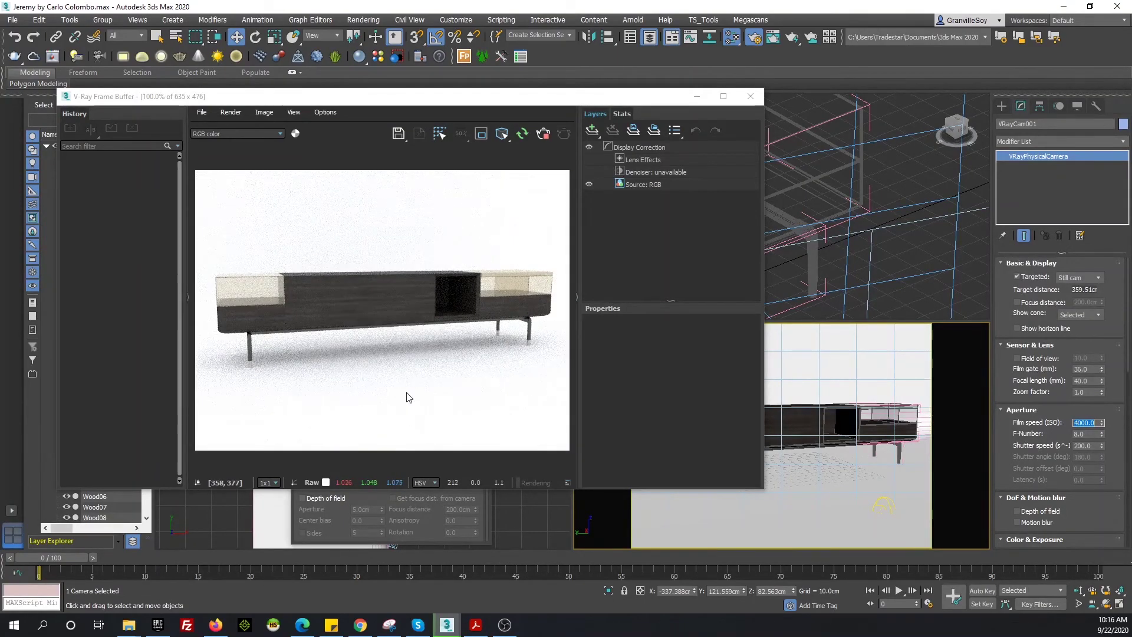
# Add a VRayDenoiser render element and start the final 4000 × 4000 render
pyautogui.press('F10')
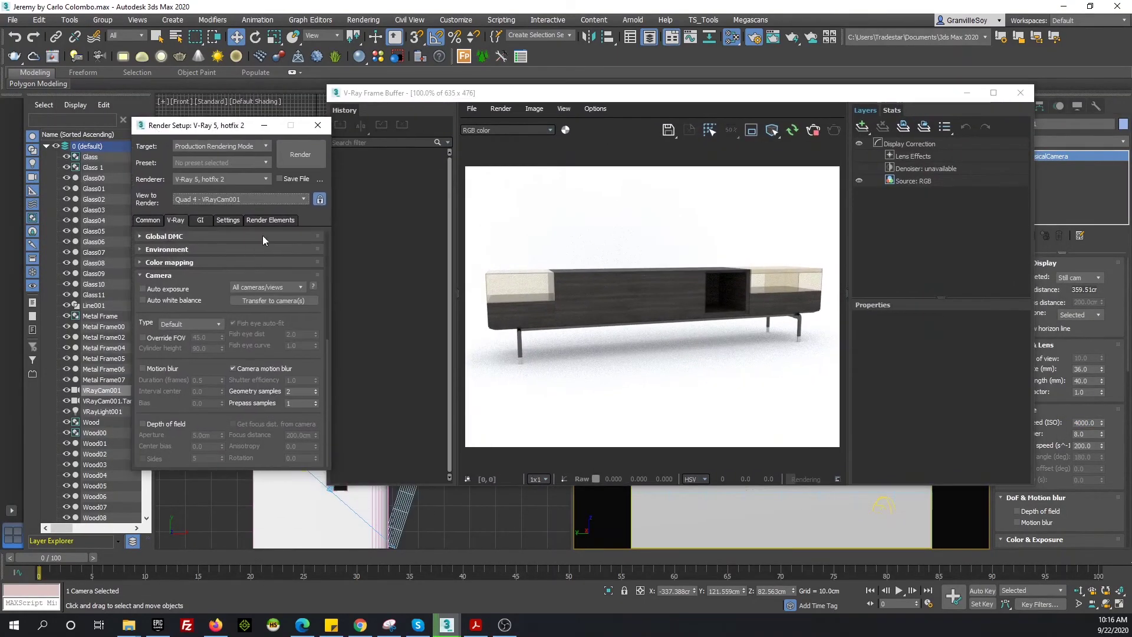
pyautogui.click(298, 218)
pyautogui.click(168, 268)
pyautogui.doubleClick(168, 271)
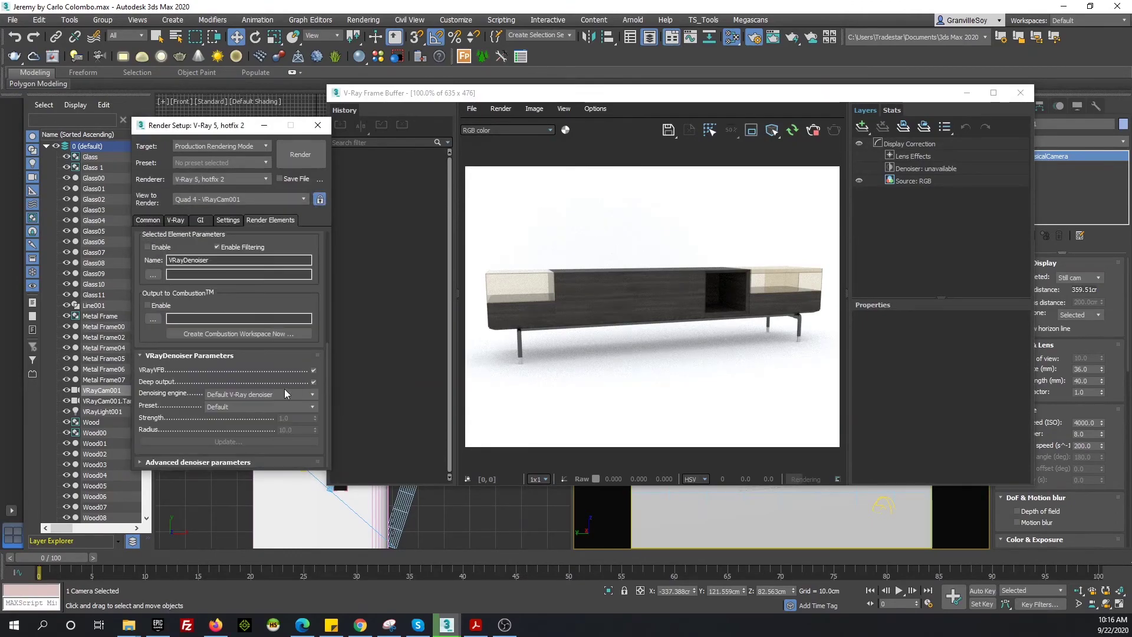
pyautogui.click(813, 135)
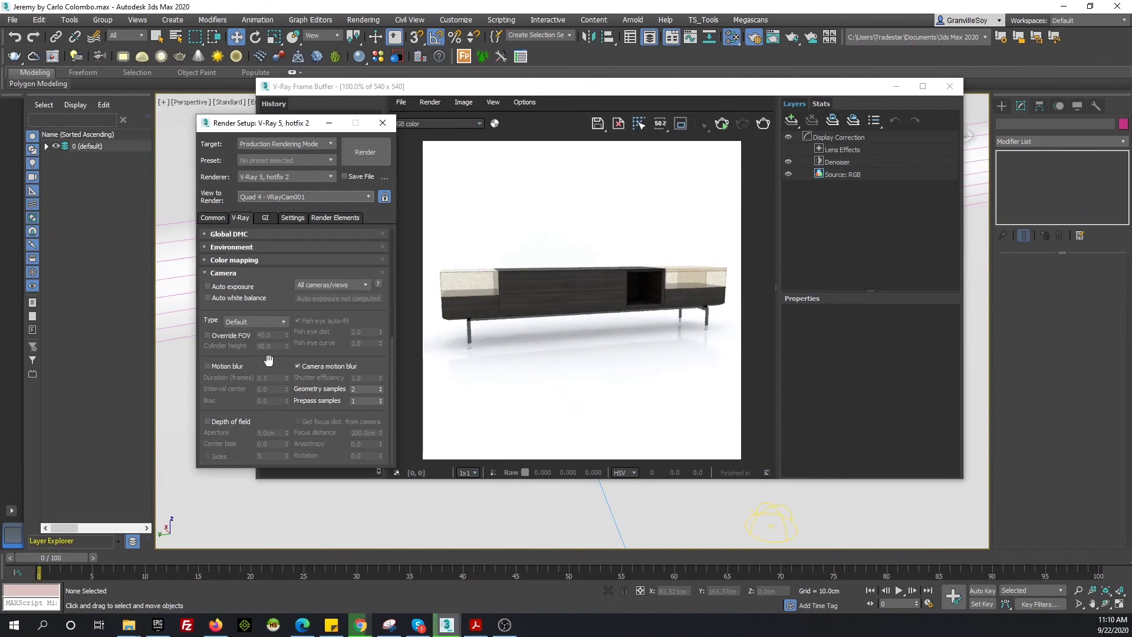
pyautogui.click(329, 218)
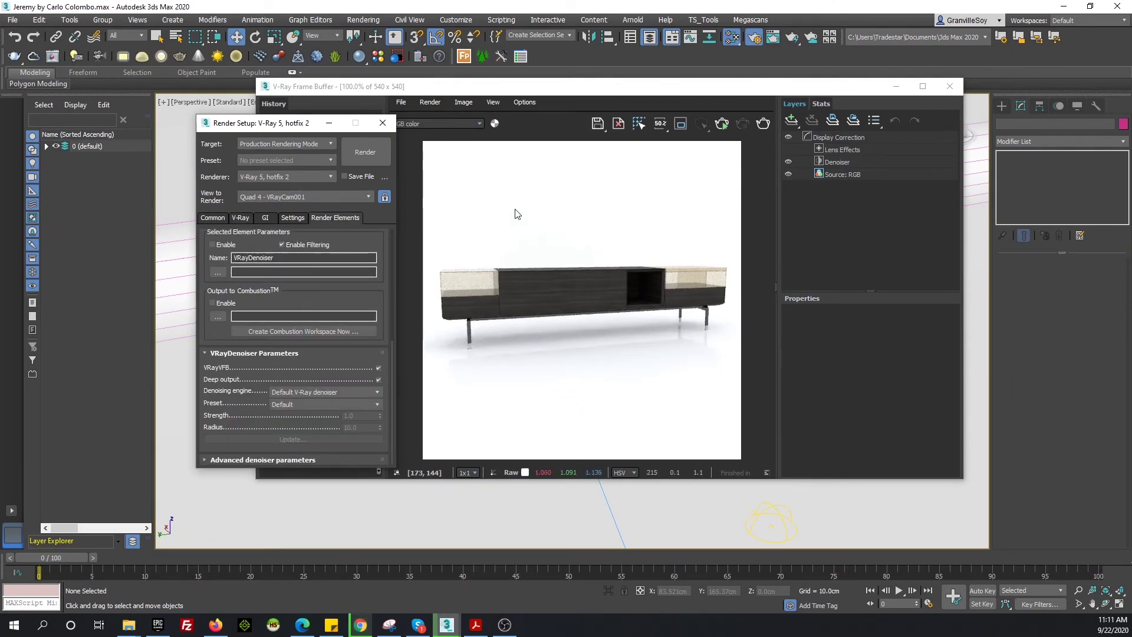
pyautogui.click(375, 153)
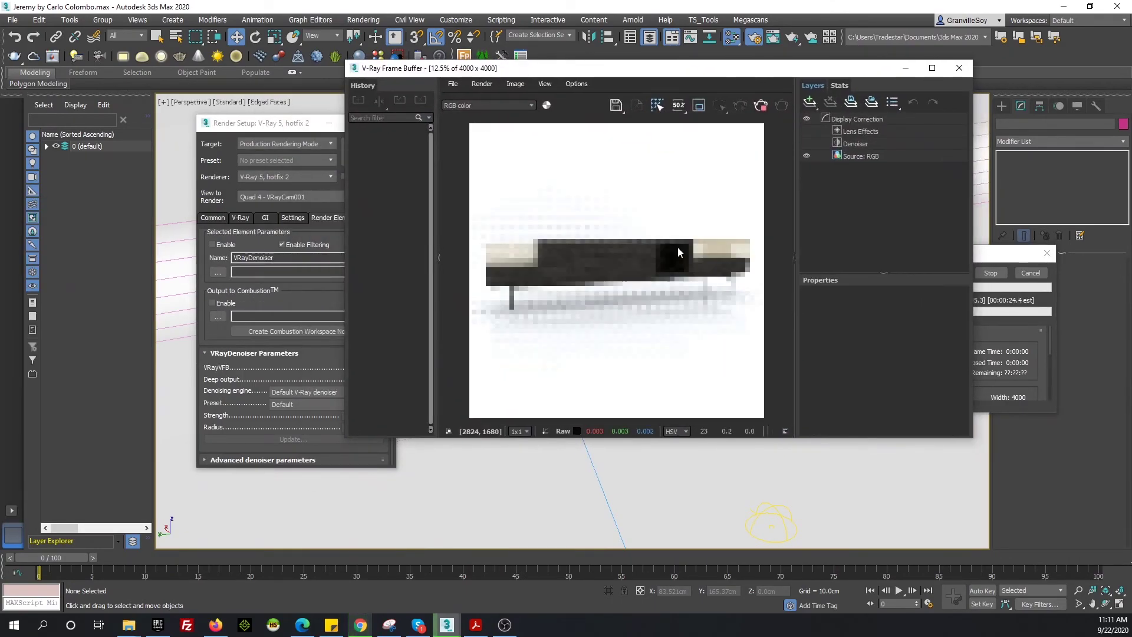